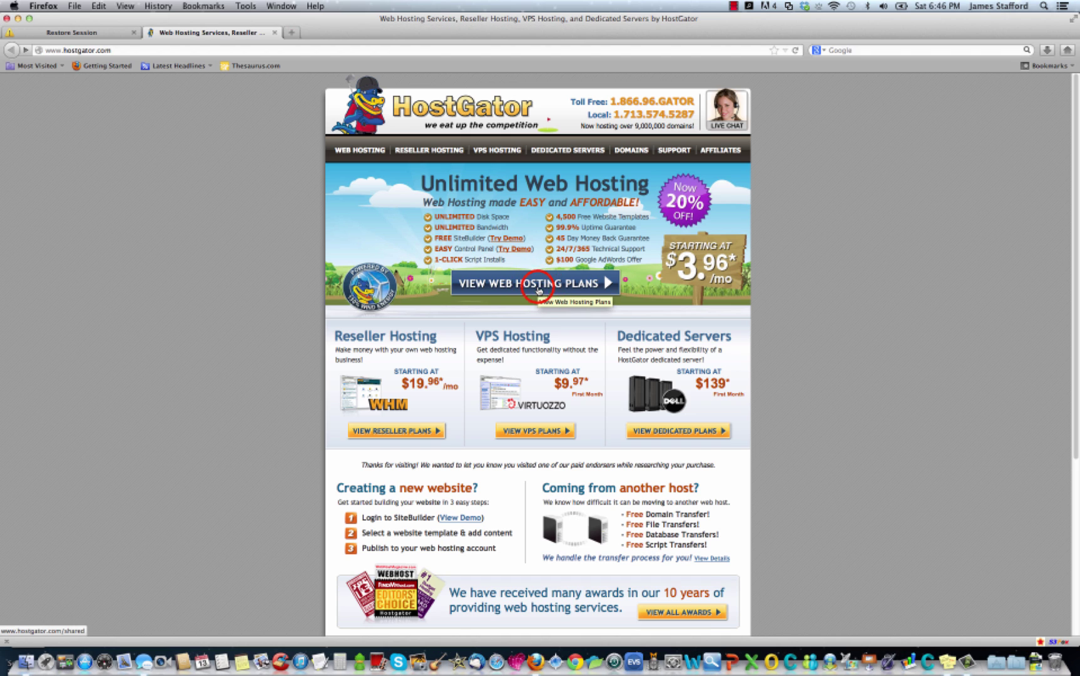
Order the HostGator Baby Plan on monthly billing at $7.96/mo.
{"action": "left_click", "coordinate": [537, 294]}
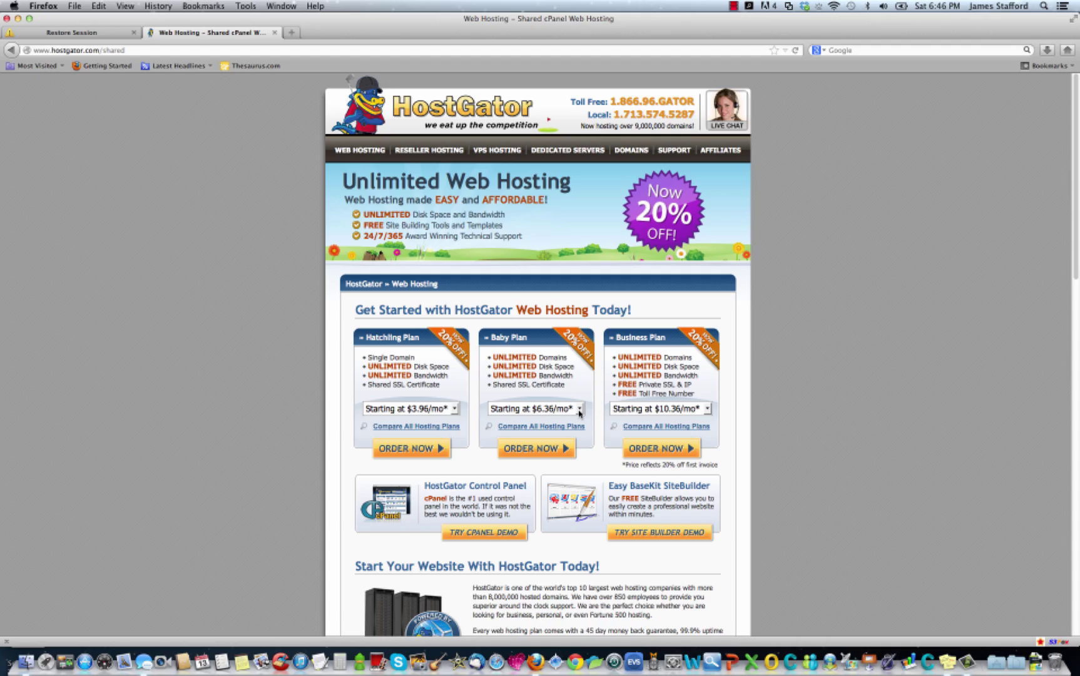
{"action": "left_click", "coordinate": [579, 410]}
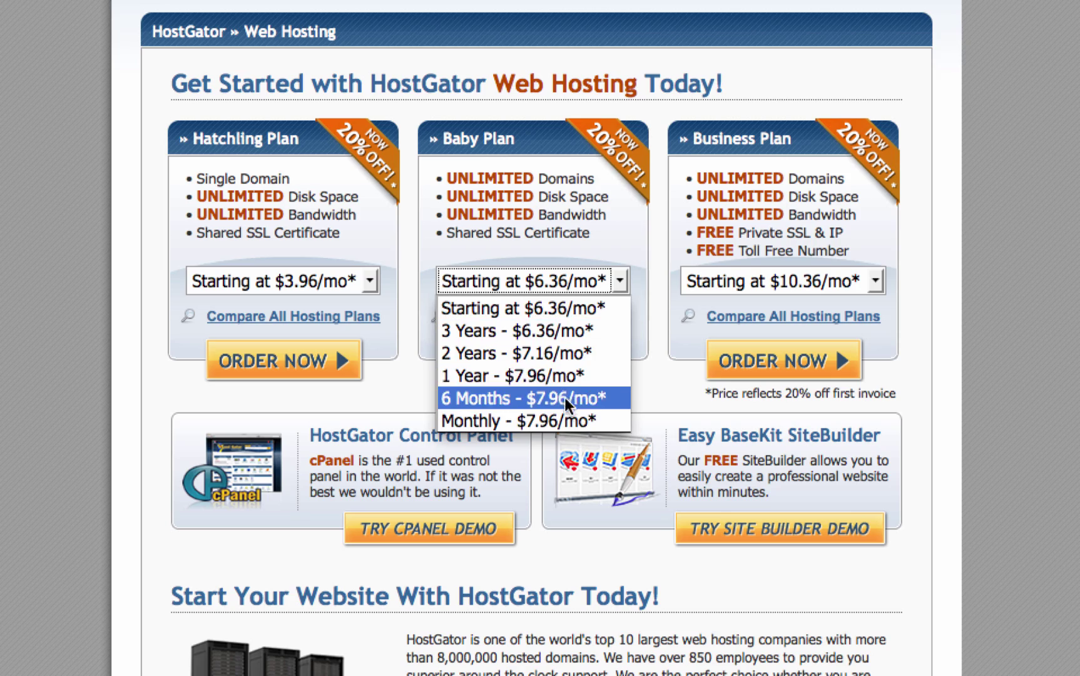
{"action": "left_click", "coordinate": [591, 423]}
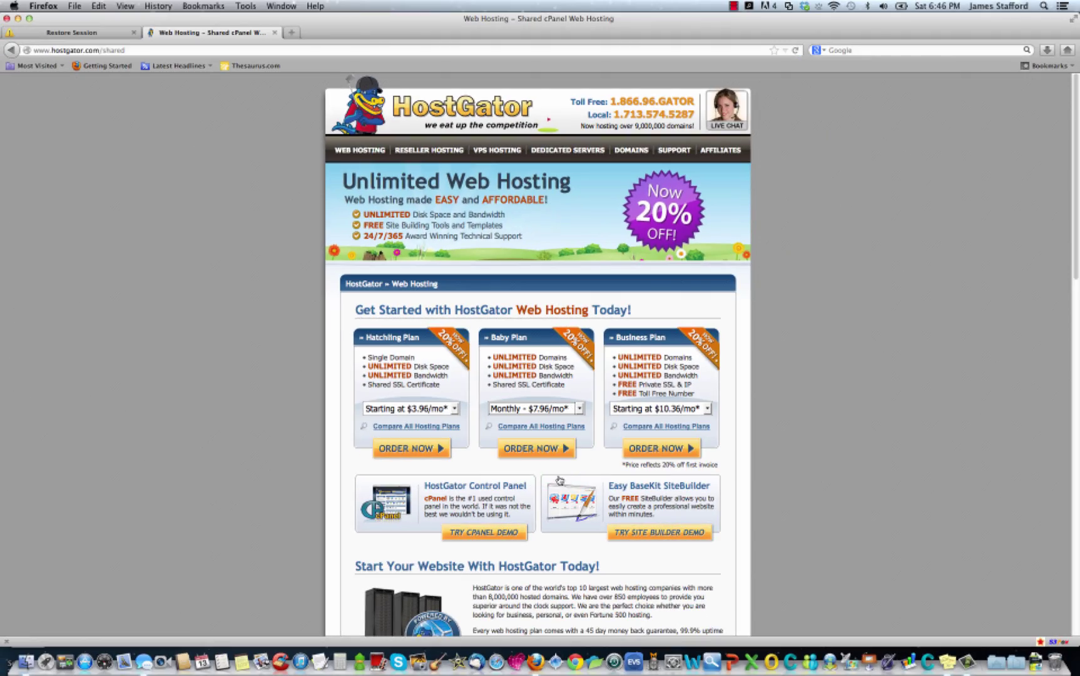
{"action": "left_click", "coordinate": [530, 449]}
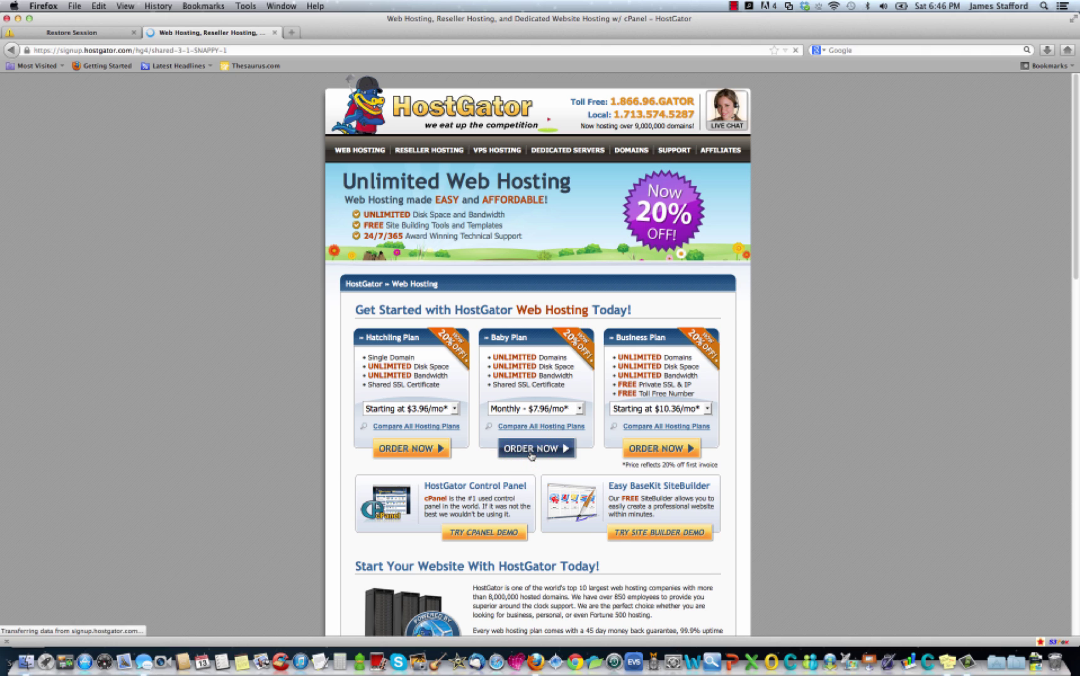
Enter serenescape as the new domain and change its extension from .com to .net.
{"action": "left_click", "coordinate": [504, 267]}
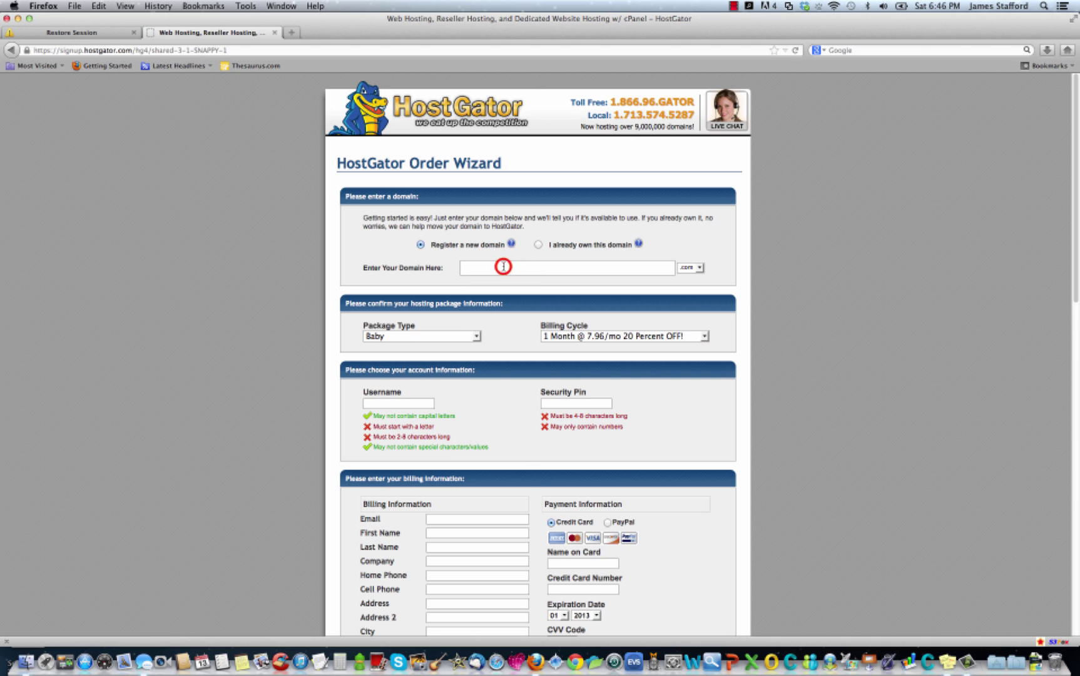
{"action": "type", "text": "ser"}
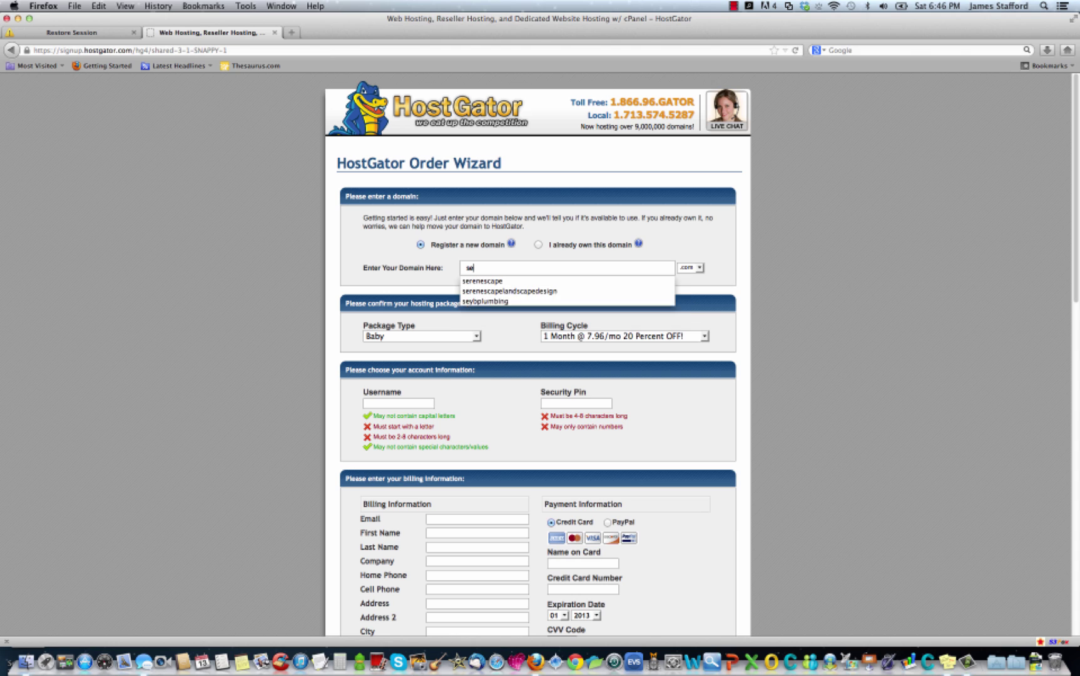
{"action": "left_click", "coordinate": [476, 280]}
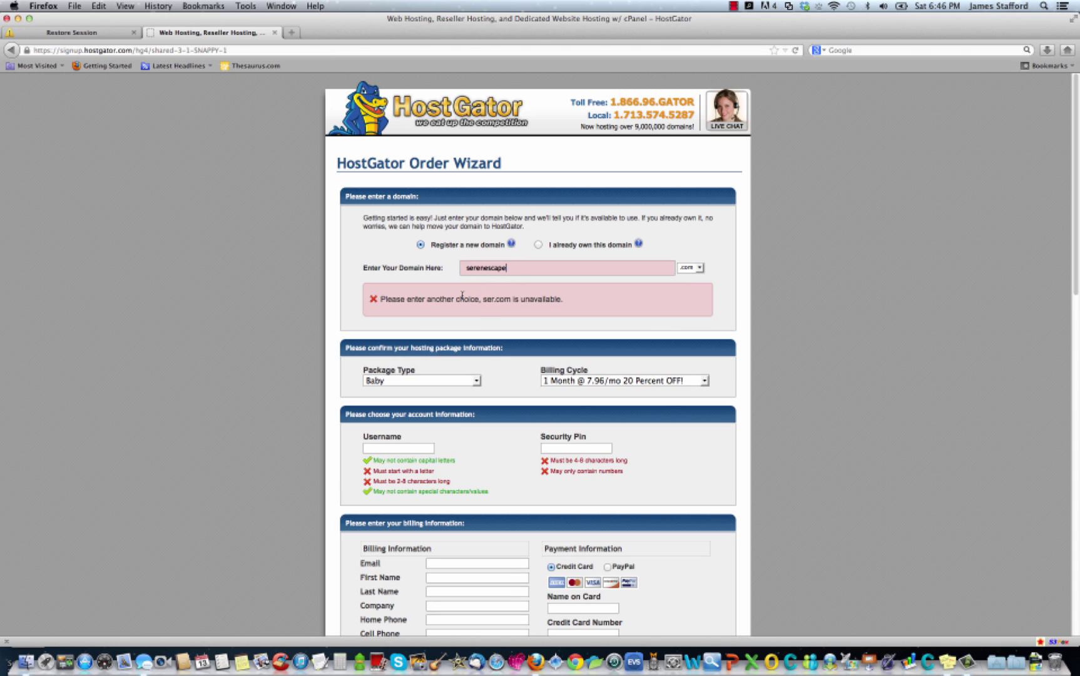
{"action": "left_click", "coordinate": [537, 269]}
{"action": "left_click", "coordinate": [517, 274]}
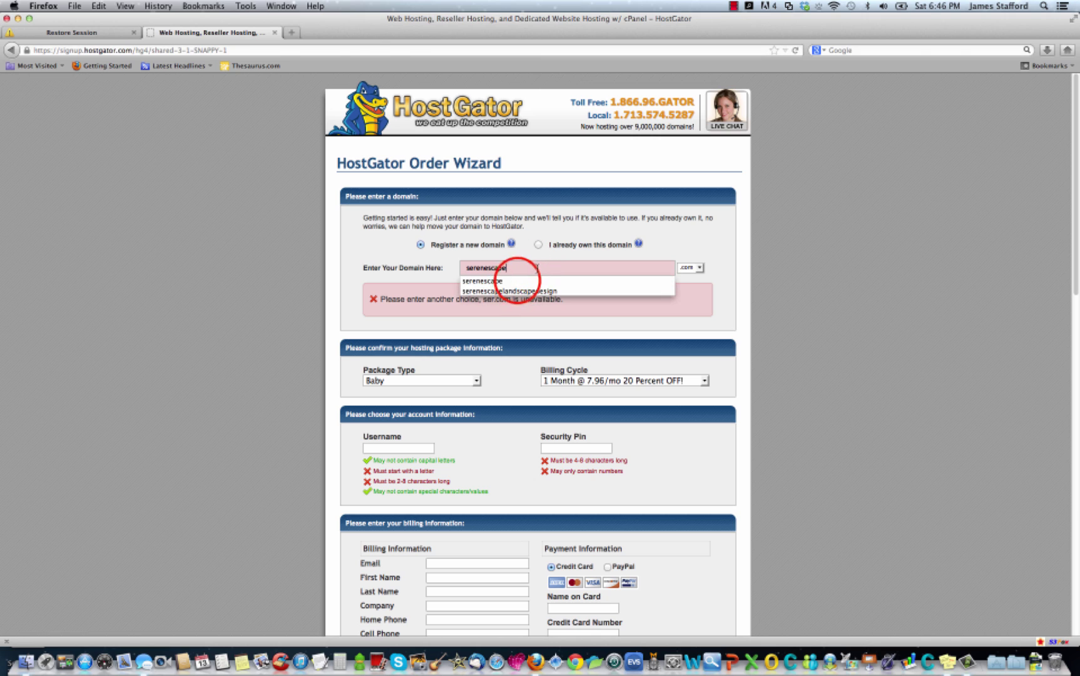
{"action": "left_click", "coordinate": [518, 282]}
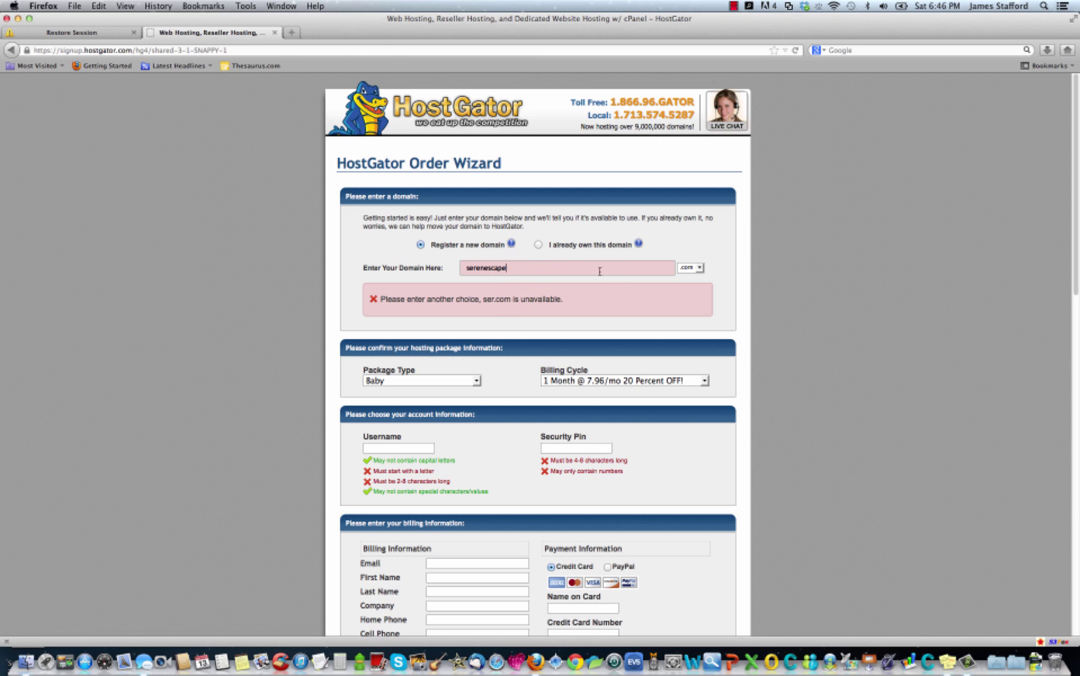
{"action": "left_click", "coordinate": [698, 268]}
{"action": "left_click", "coordinate": [695, 285]}
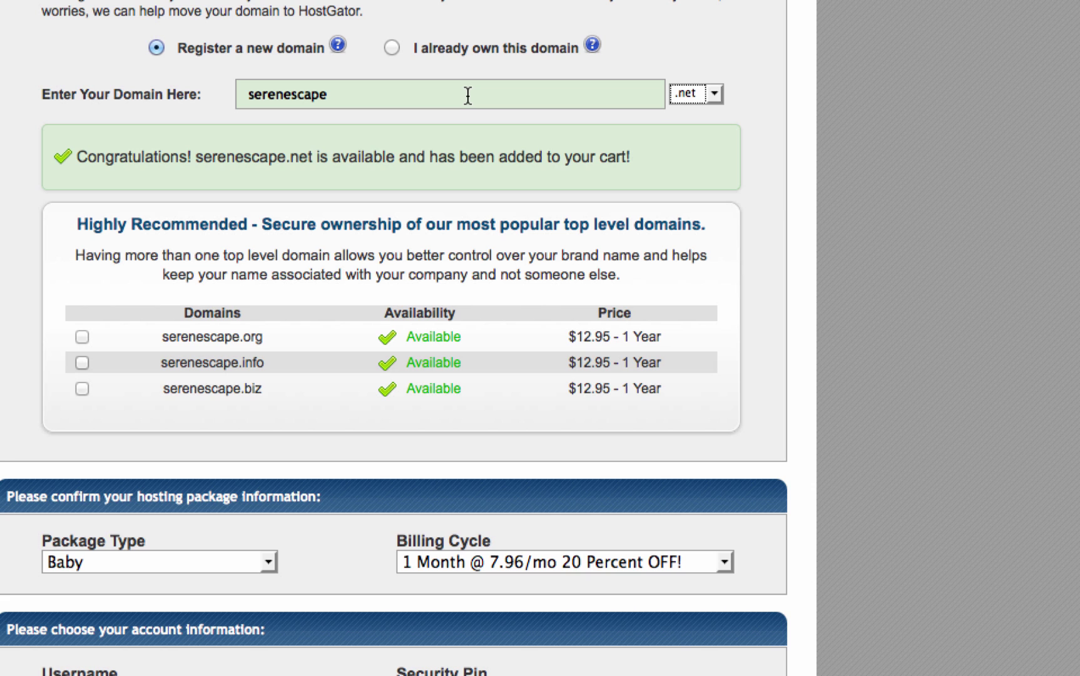
{"action": "scroll", "coordinate": [468, 95], "scroll_direction": "down", "scroll_amount": 3}
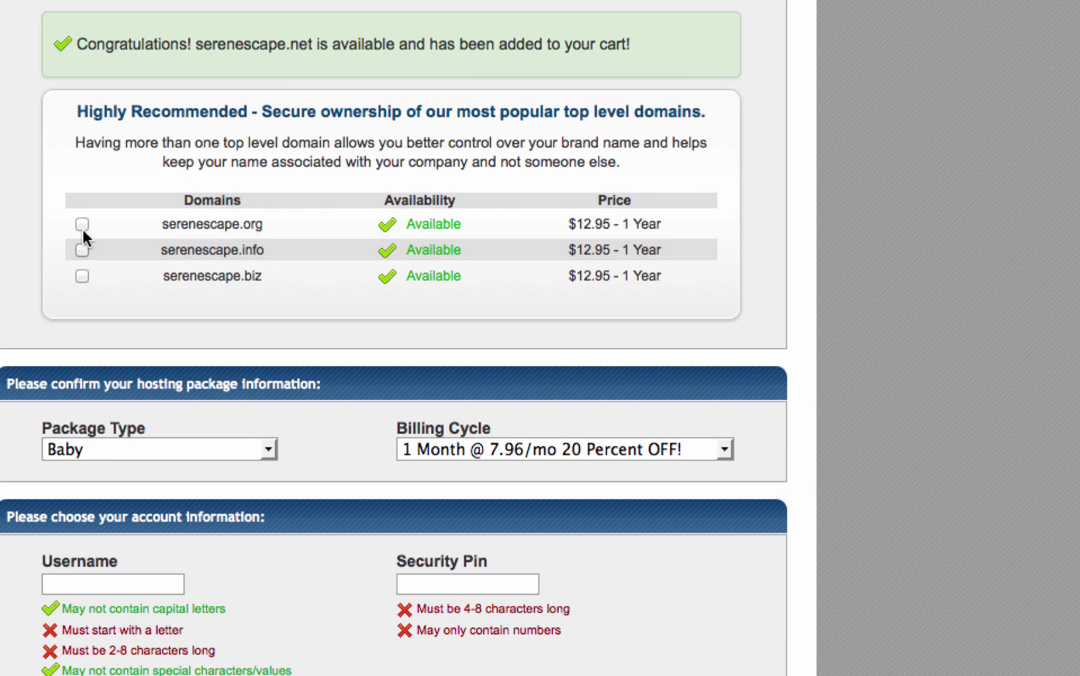
{"action": "scroll", "coordinate": [500, 75], "scroll_direction": "down", "scroll_amount": 5}
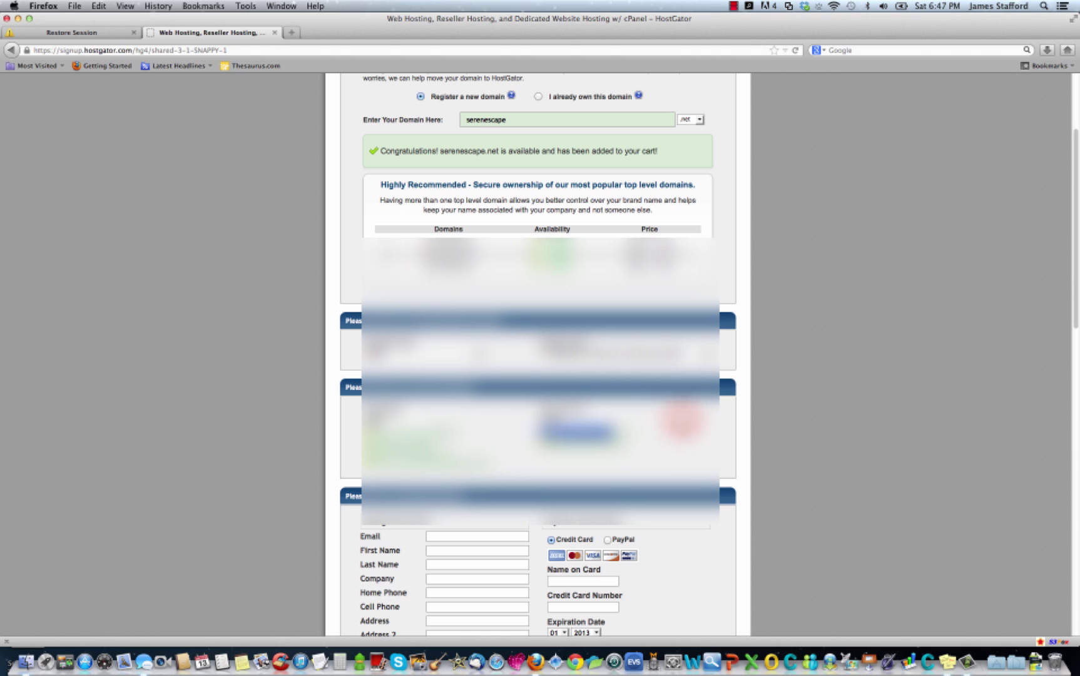
Select PayPal as the payment method for the order.
{"action": "scroll", "coordinate": [539, 351], "scroll_direction": "down", "scroll_amount": 5}
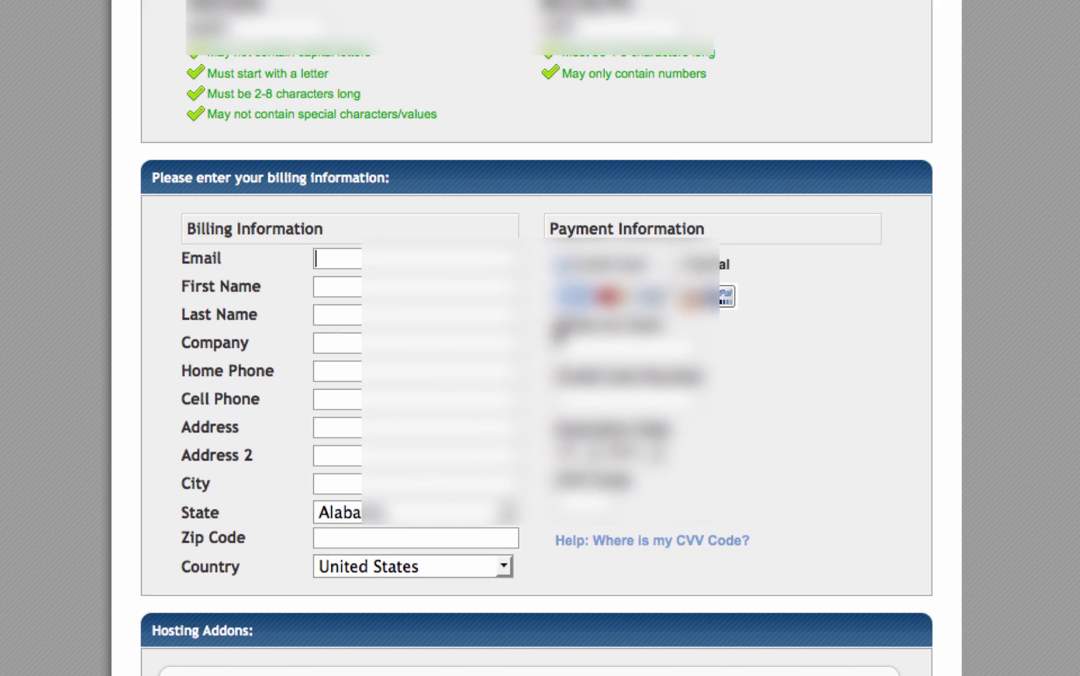
{"action": "left_click", "coordinate": [678, 264]}
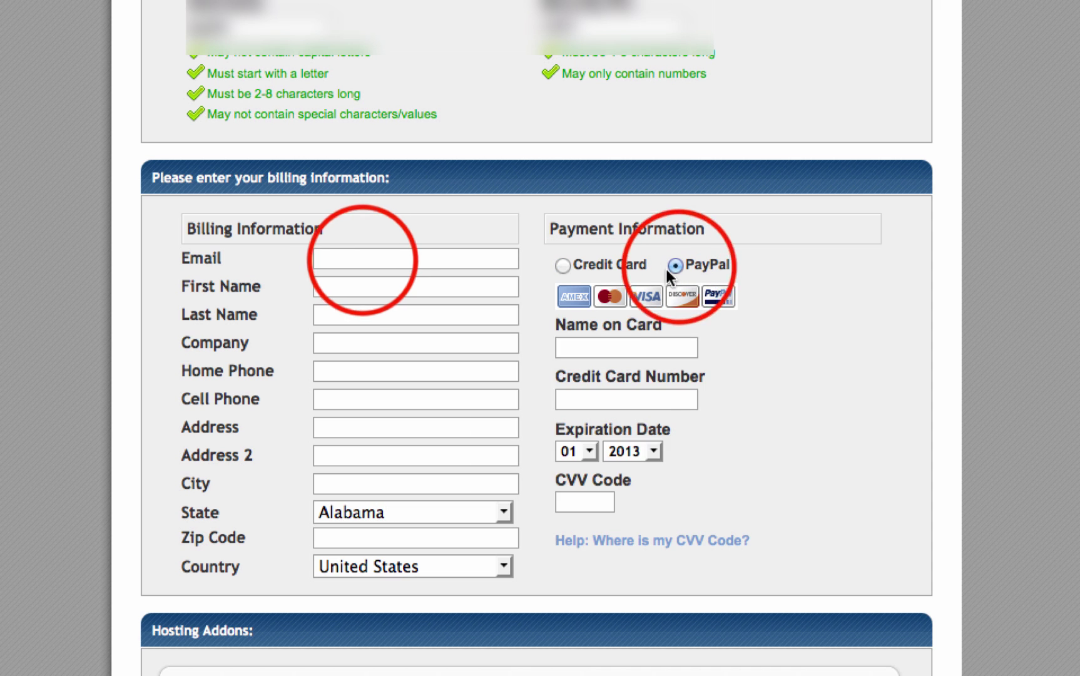
{"action": "scroll", "coordinate": [390, 374], "scroll_direction": "down", "scroll_amount": 5}
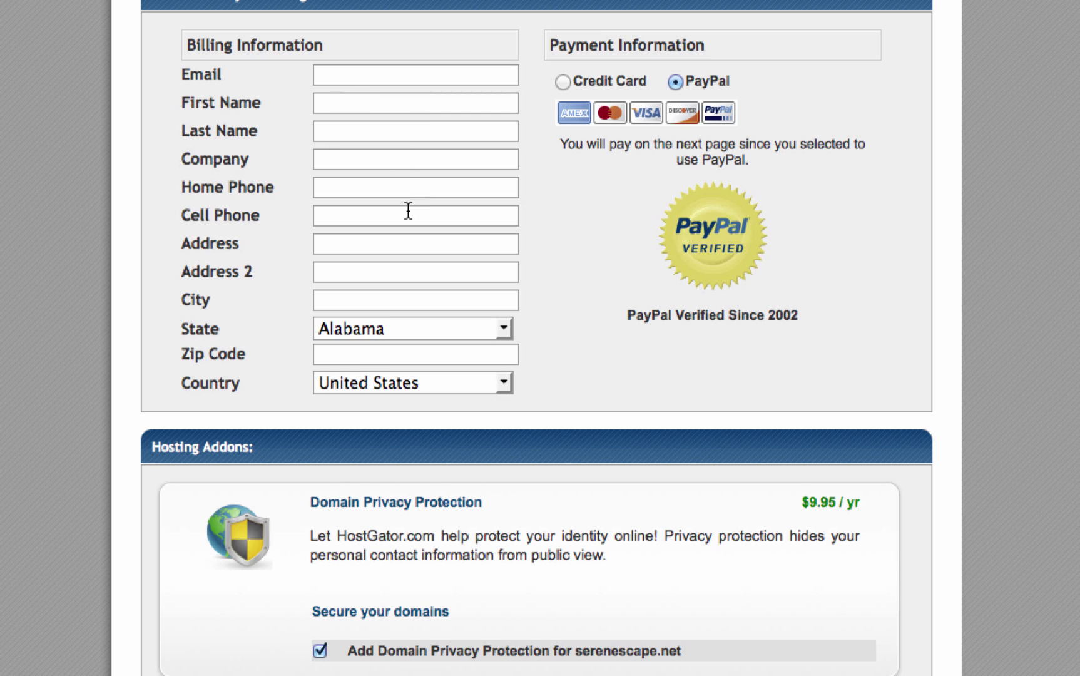
{"action": "scroll", "coordinate": [407, 209], "scroll_direction": "down", "scroll_amount": 3}
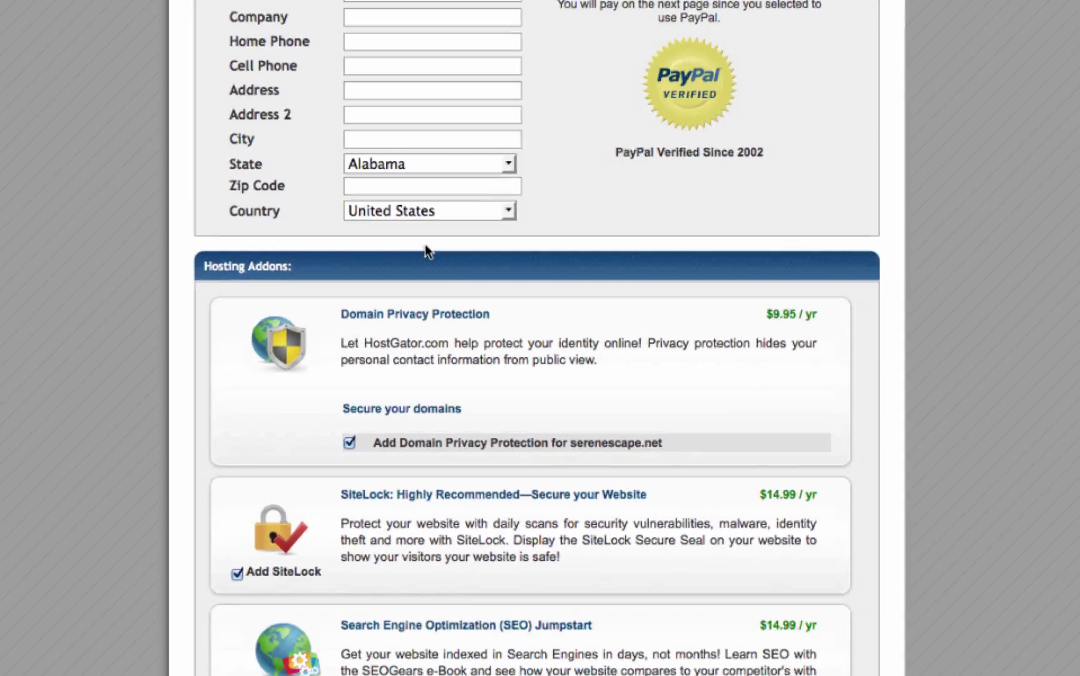
{"action": "scroll", "coordinate": [369, 654], "scroll_direction": "down", "scroll_amount": 1}
{"action": "scroll", "coordinate": [543, 360], "scroll_direction": "down", "scroll_amount": 6}
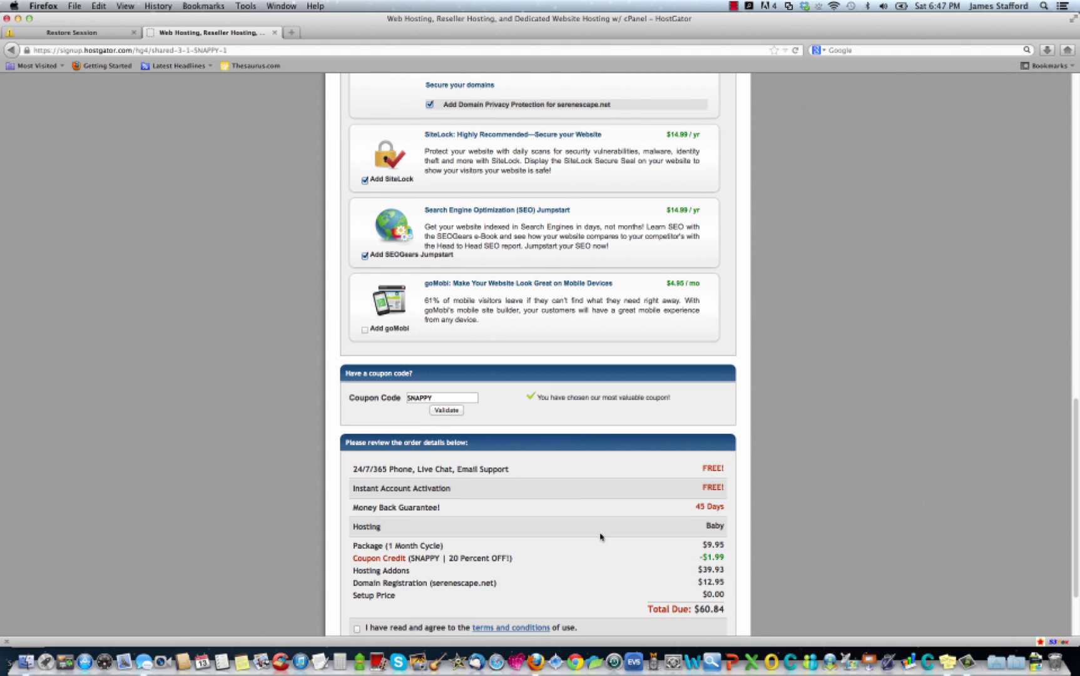
{"action": "scroll", "coordinate": [601, 535], "scroll_direction": "up", "scroll_amount": 6}
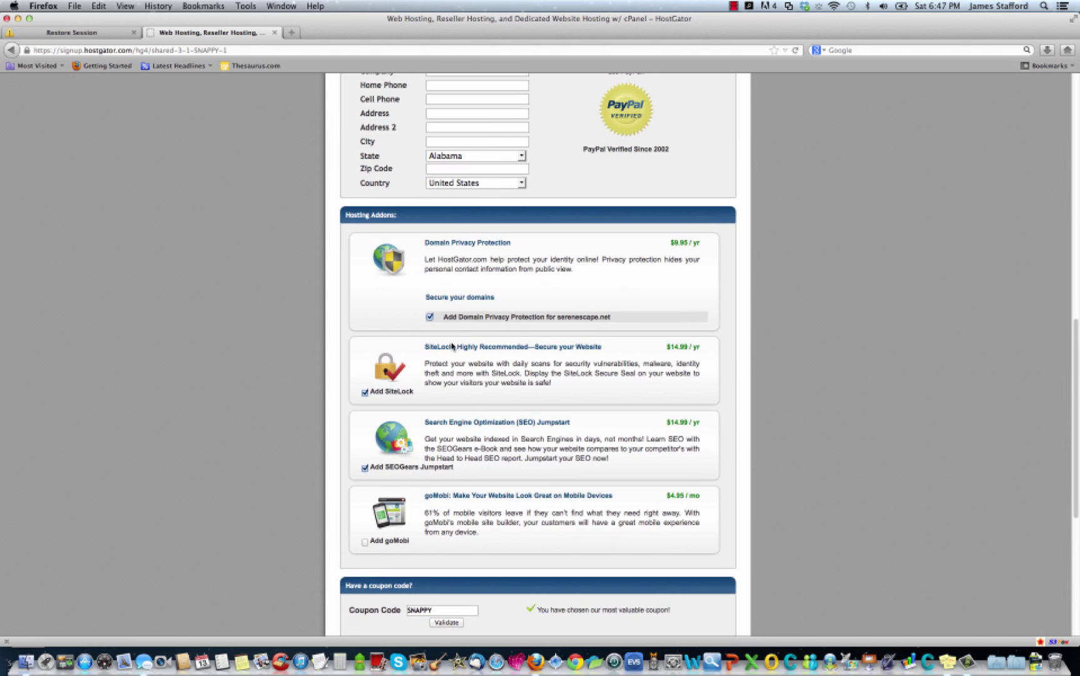
Untick the Domain Privacy Protection, SiteLock and SEOGears Jumpstart add-ons.
{"action": "left_click", "coordinate": [430, 317]}
{"action": "left_click", "coordinate": [365, 391]}
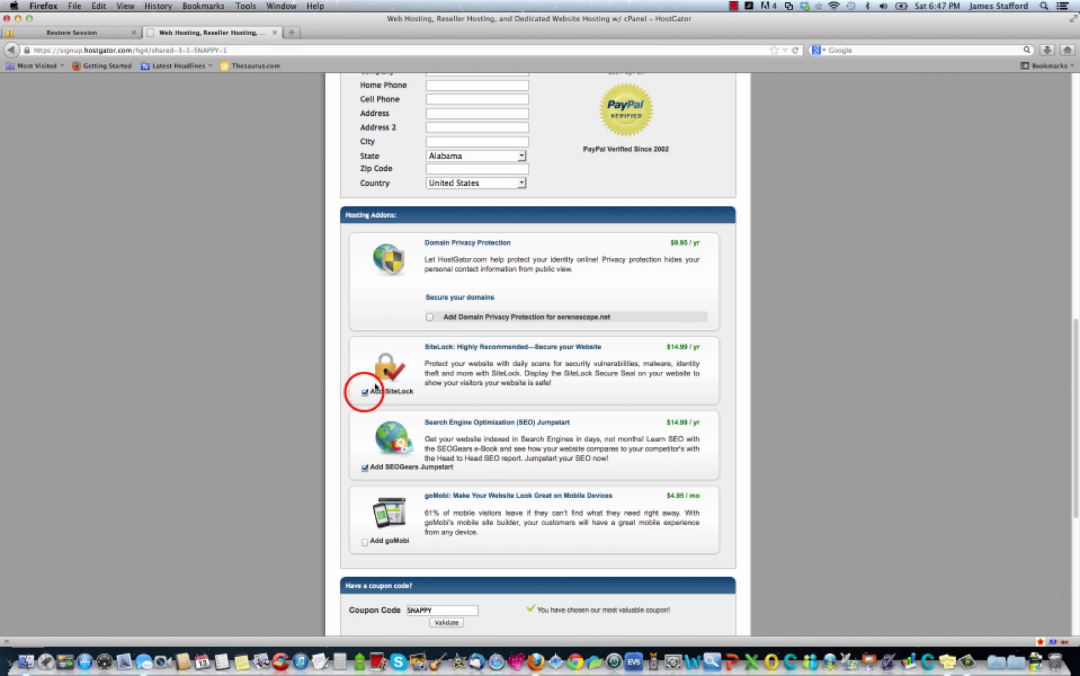
{"action": "left_click", "coordinate": [365, 467]}
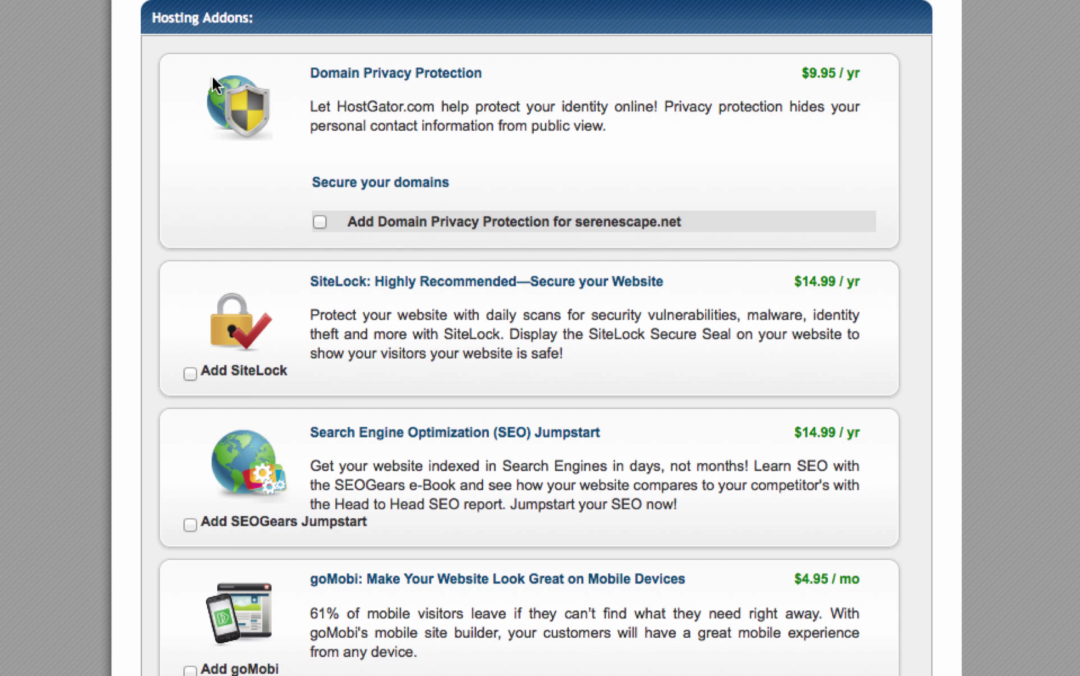
{"action": "scroll", "coordinate": [294, 263], "scroll_direction": "down", "scroll_amount": 10}
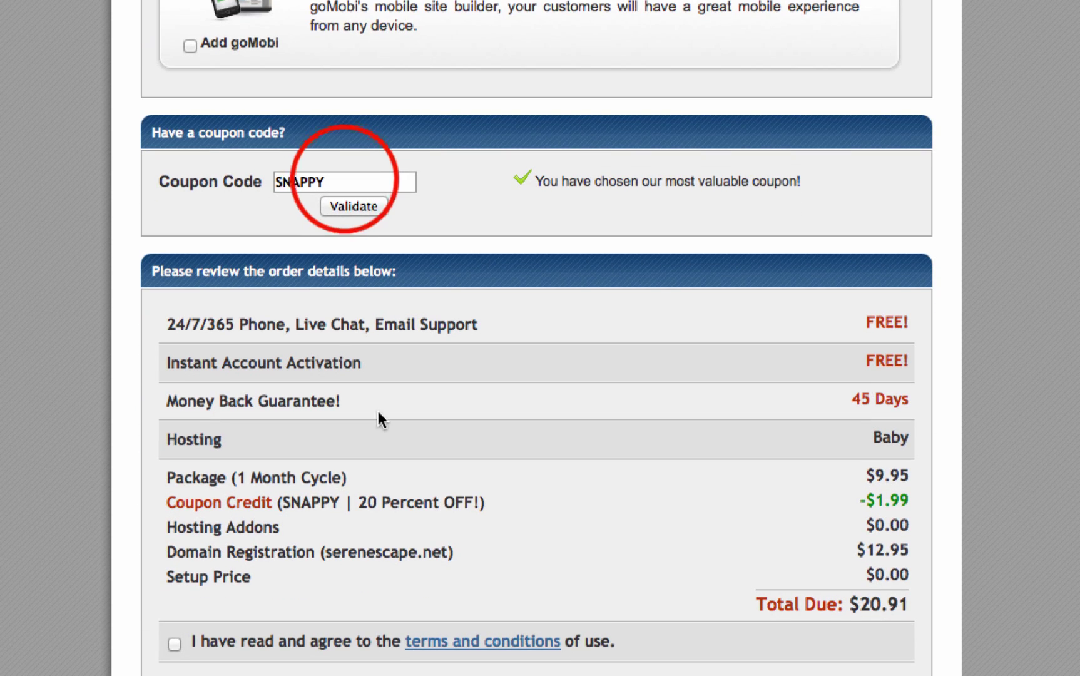
Replace coupon SNAPPY with savenowwithonepenny, validate it, and accept the terms and conditions.
{"action": "double_click", "coordinate": [346, 180]}
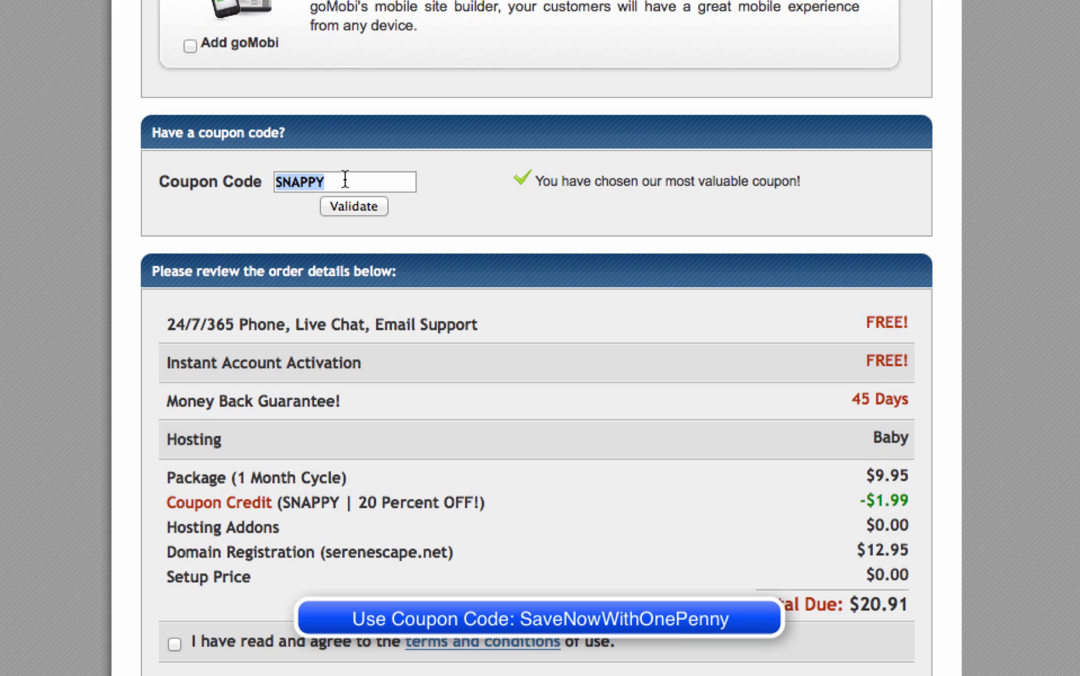
{"action": "type", "text": "save"}
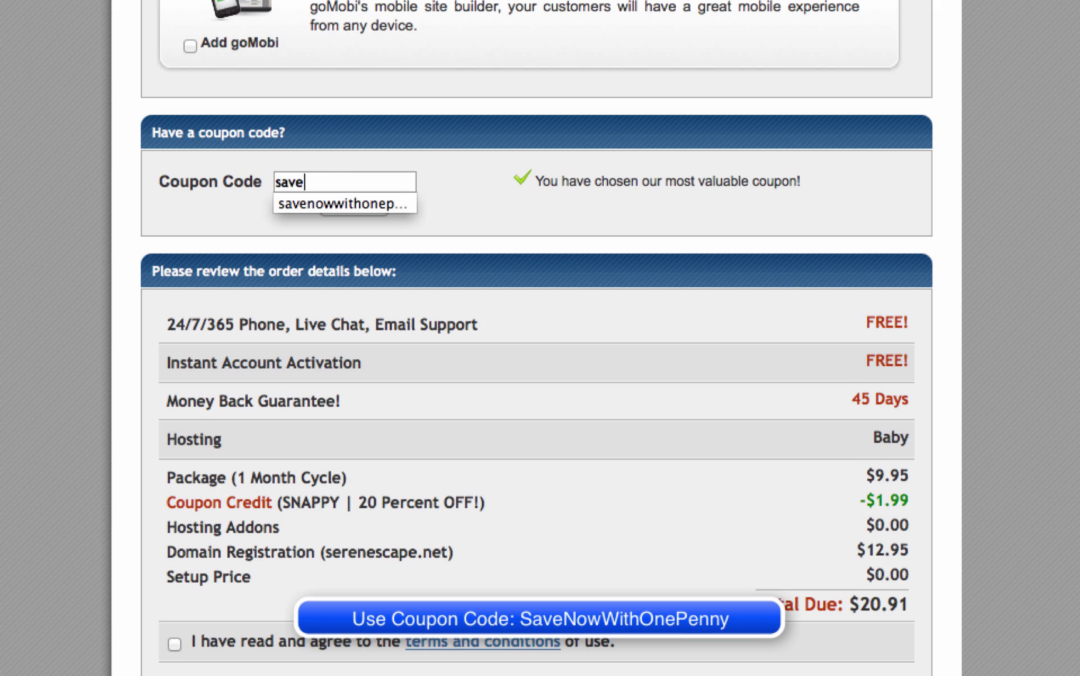
{"action": "type", "text": "nowwithonepe"}
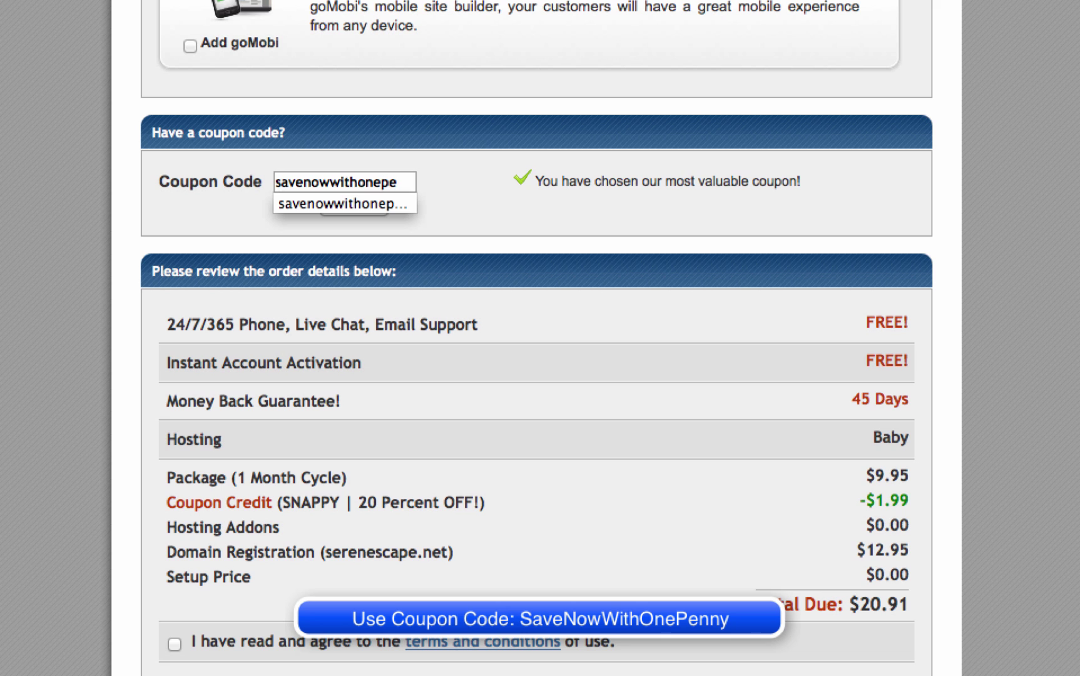
{"action": "type", "text": "nny"}
{"action": "left_click", "coordinate": [353, 211]}
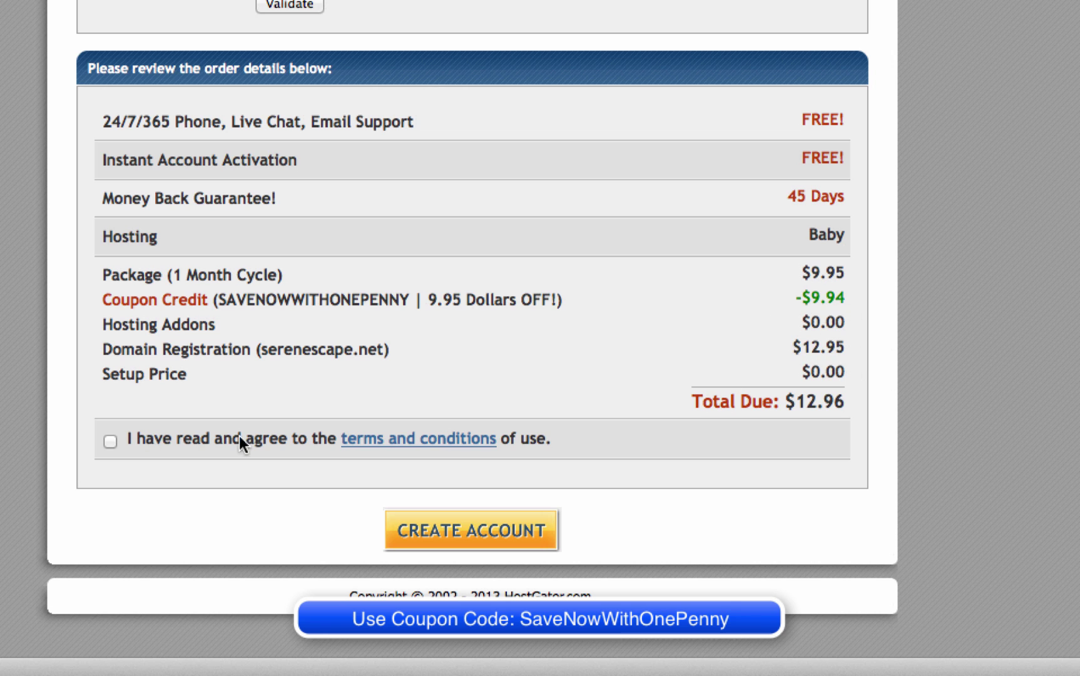
{"action": "left_click", "coordinate": [110, 440]}
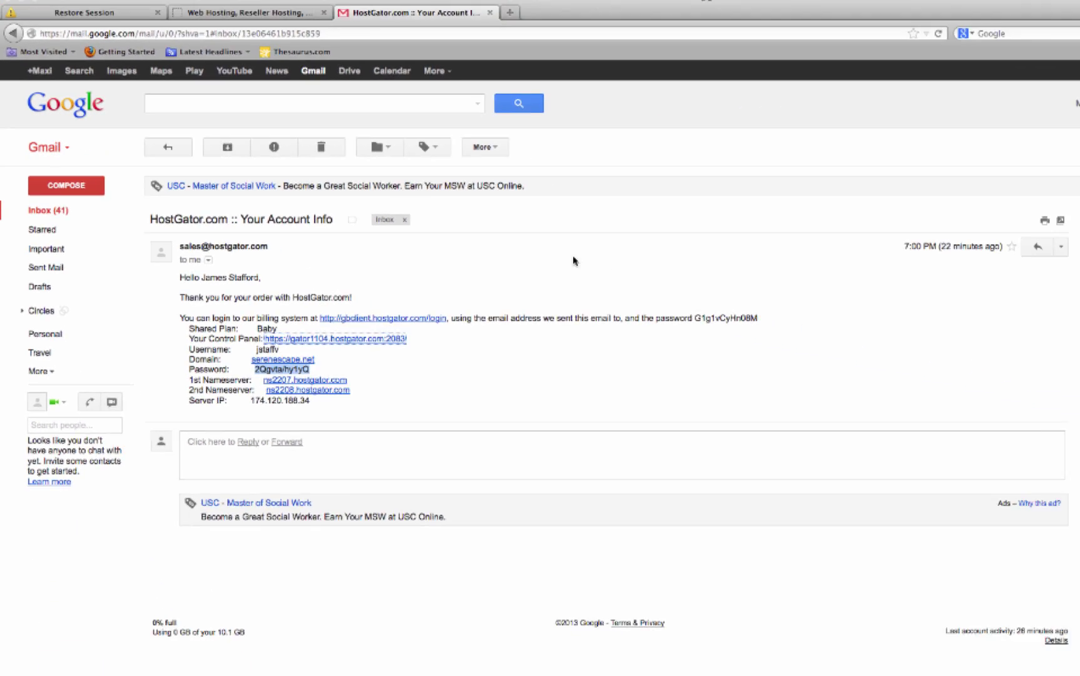
Copy the account password from the HostGator Account Info email.
{"action": "left_click", "coordinate": [971, 344]}
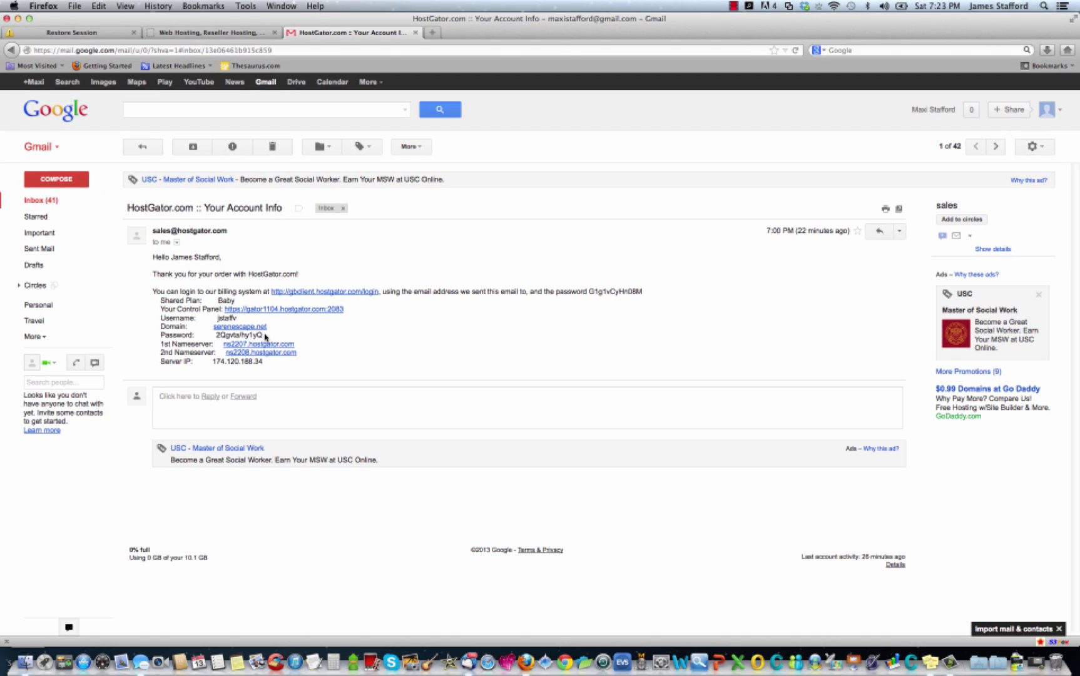
{"action": "left_click_drag", "start_coordinate": [266, 337], "coordinate": [215, 338]}
{"action": "right_click", "coordinate": [230, 338]}
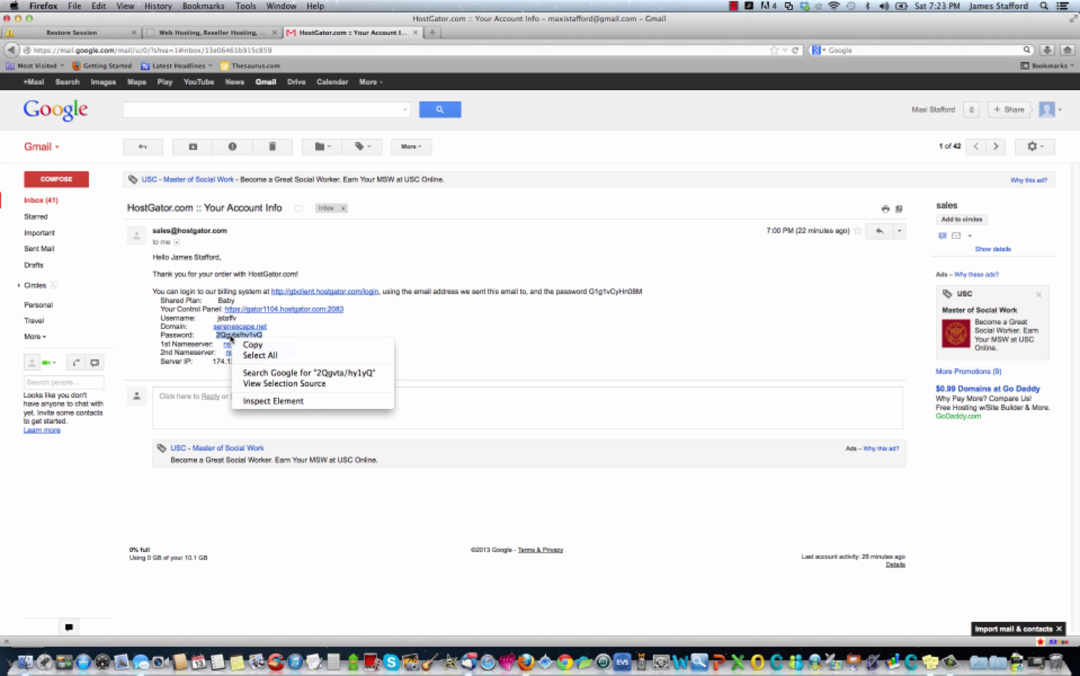
{"action": "left_click", "coordinate": [241, 344]}
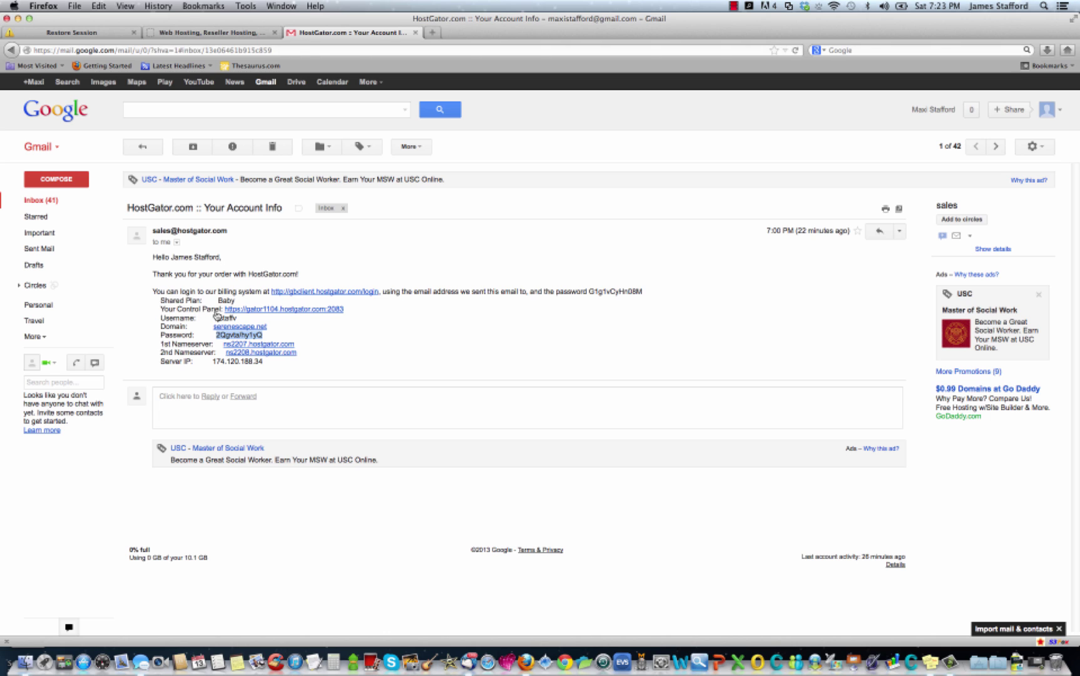
Open the email's control panel link in a new tab and switch to it.
{"action": "right_click", "coordinate": [296, 312]}
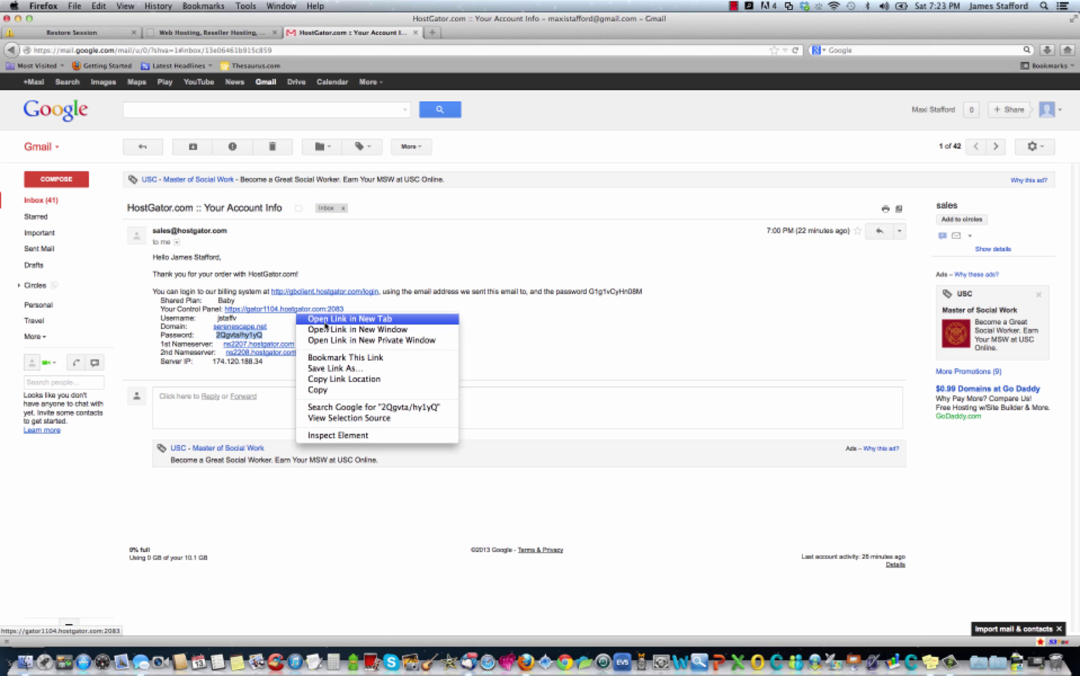
{"action": "left_click", "coordinate": [319, 319]}
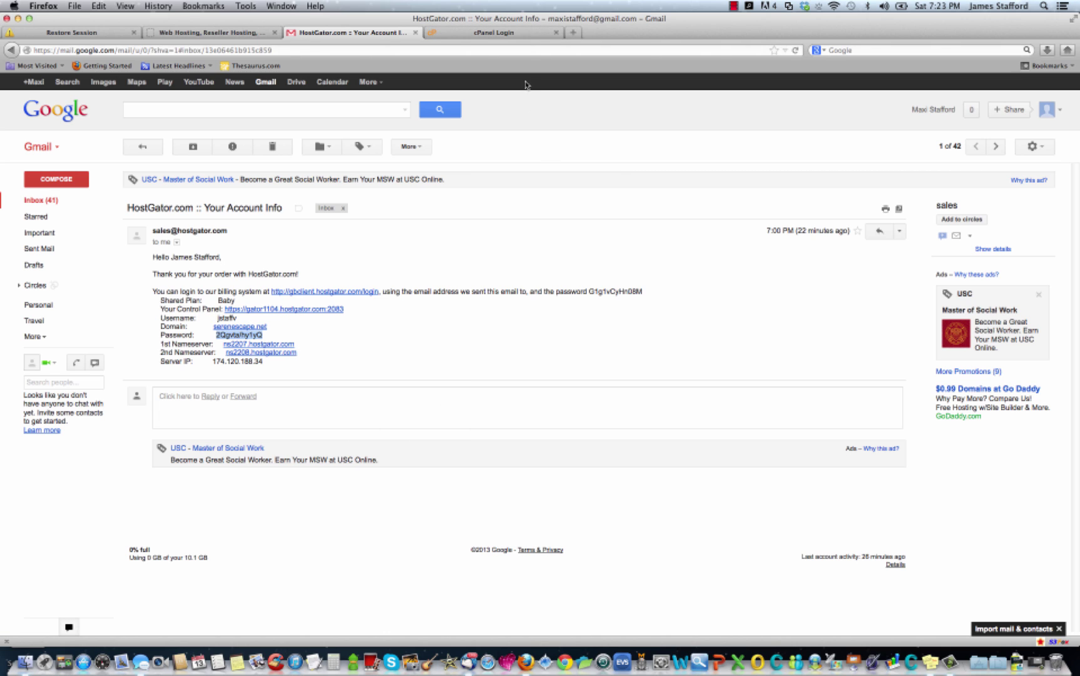
{"action": "left_click", "coordinate": [528, 32]}
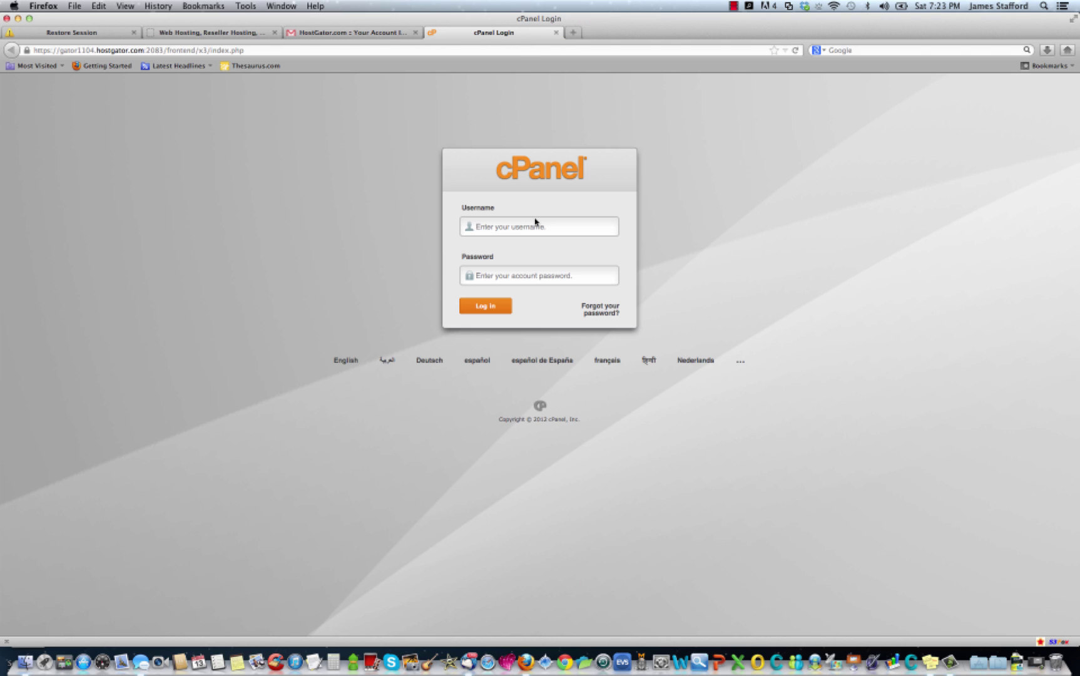
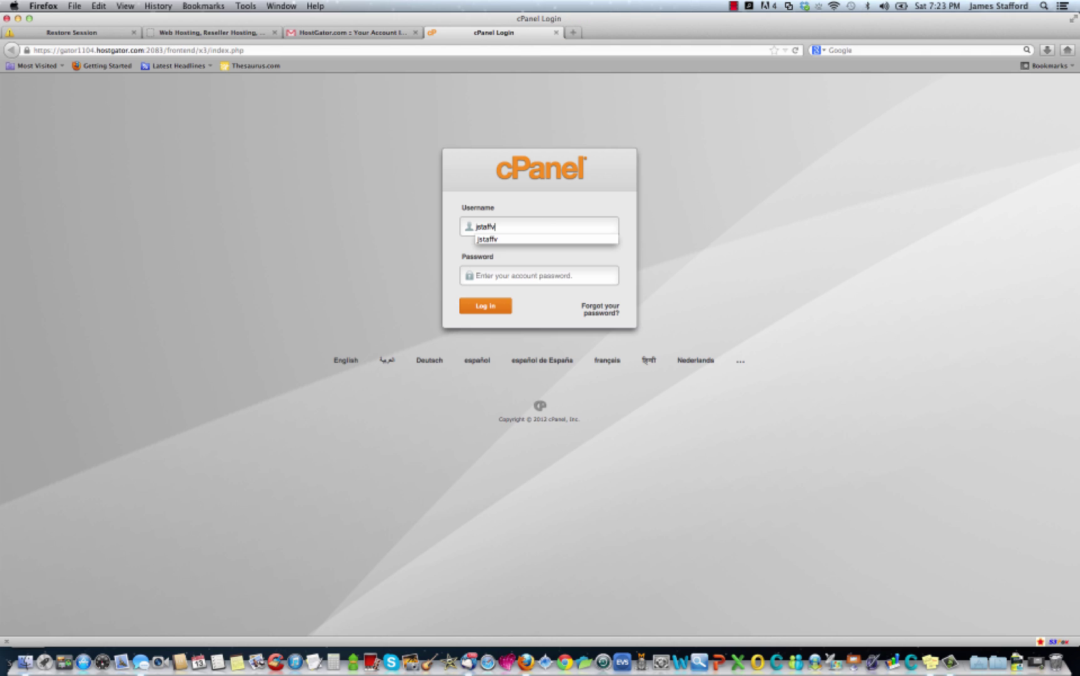
Log in to cPanel with the account username and the pasted password.
{"action": "key", "text": "Tab"}
{"action": "key", "text": "super+v"}
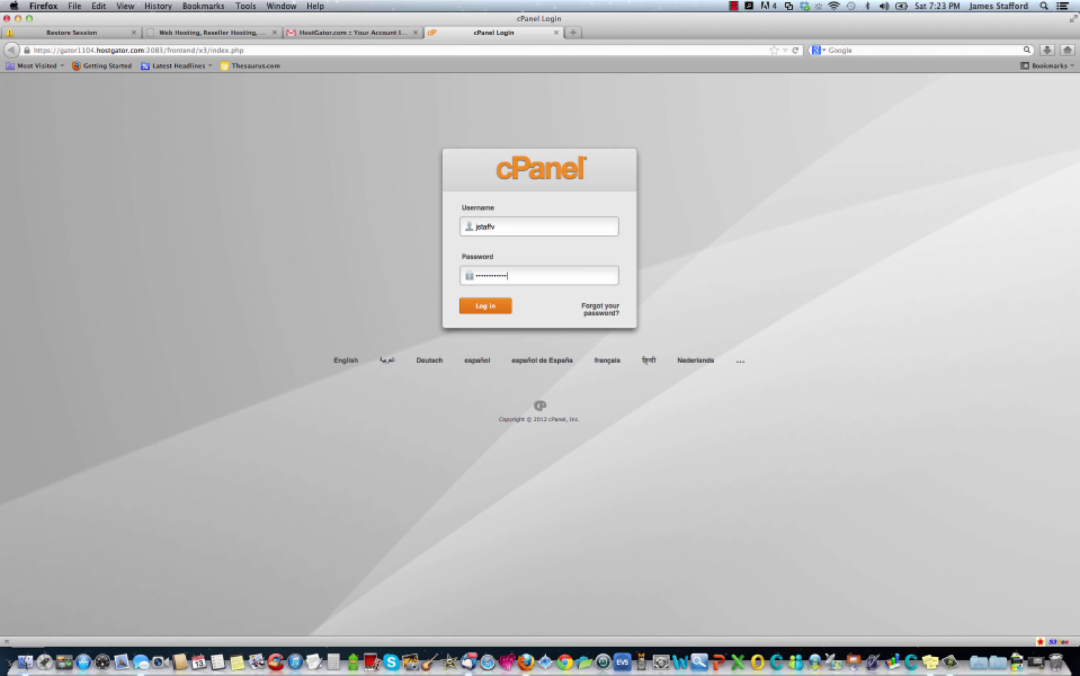
{"action": "left_click", "coordinate": [488, 307]}
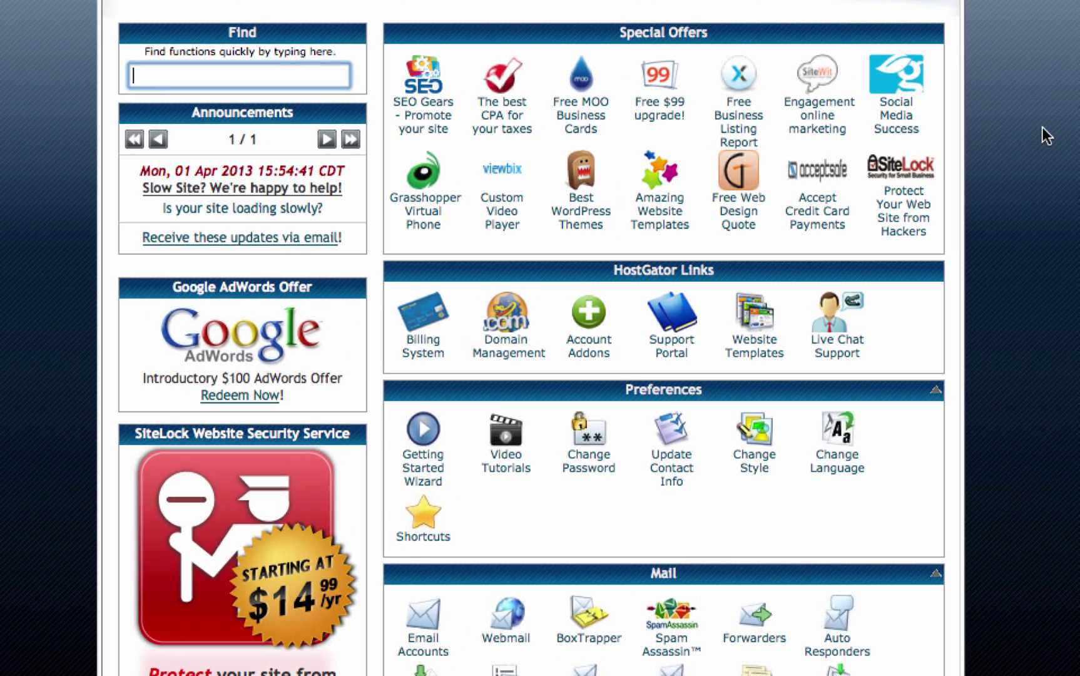
Close the SiteLock advert and go to QuickInstall.
{"action": "scroll", "coordinate": [1046, 134], "scroll_direction": "down", "scroll_amount": 10}
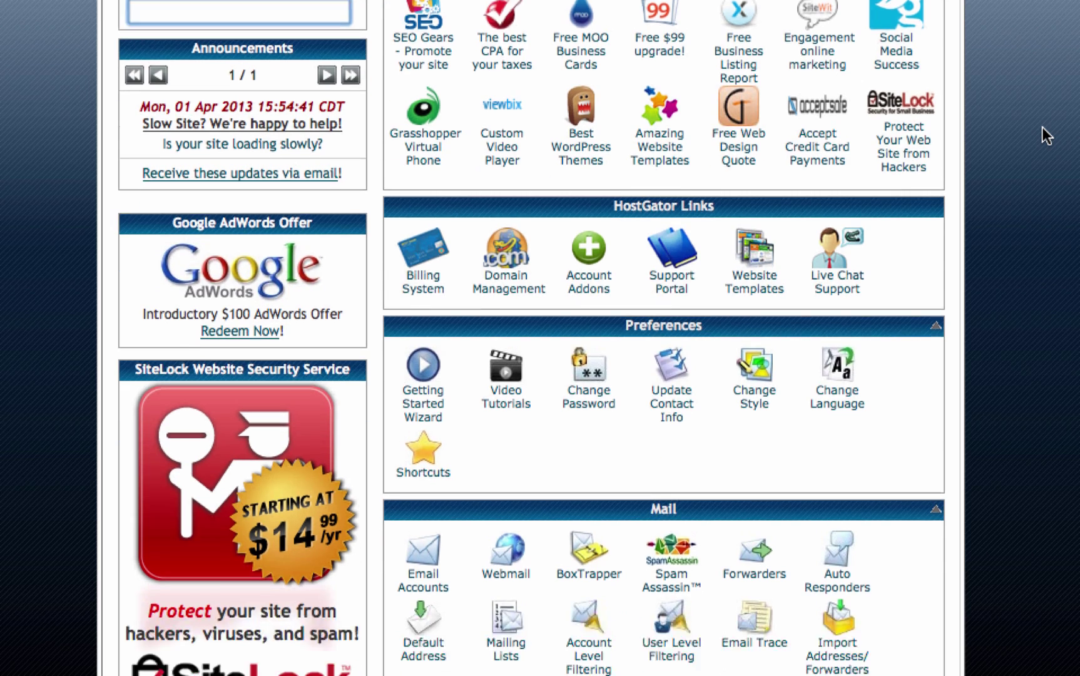
{"action": "scroll", "coordinate": [1038, 149], "scroll_direction": "down", "scroll_amount": 8}
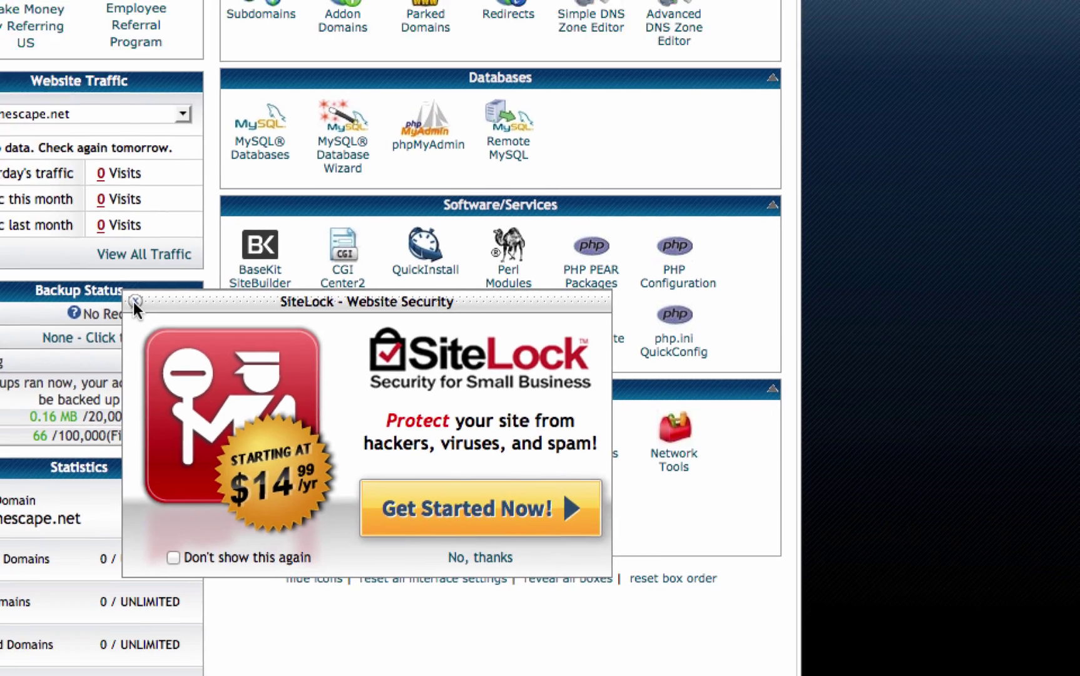
{"action": "left_click", "coordinate": [299, 464]}
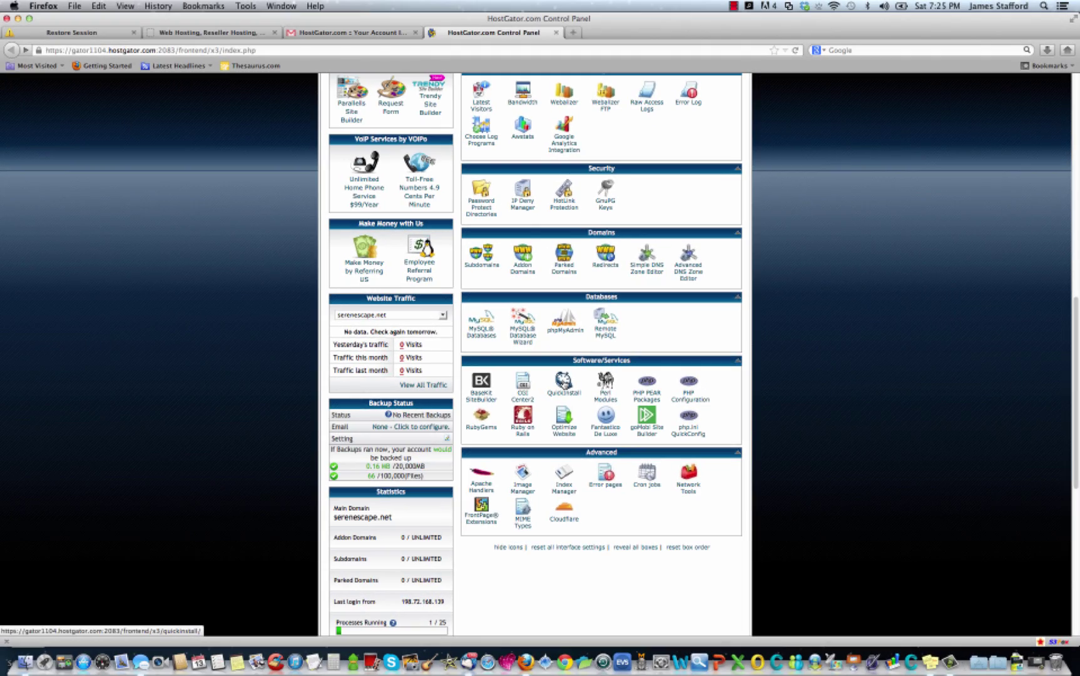
{"action": "left_click", "coordinate": [445, 257]}
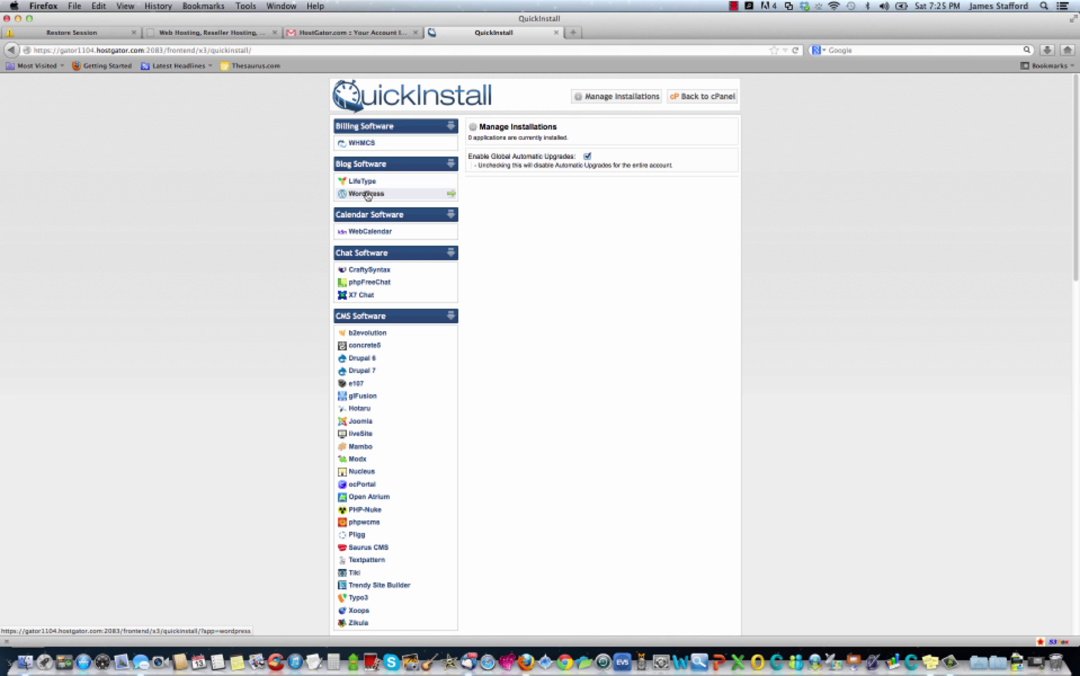
Choose WordPress in QuickInstall and fill in the admin email from saved suggestions.
{"action": "left_click", "coordinate": [367, 194]}
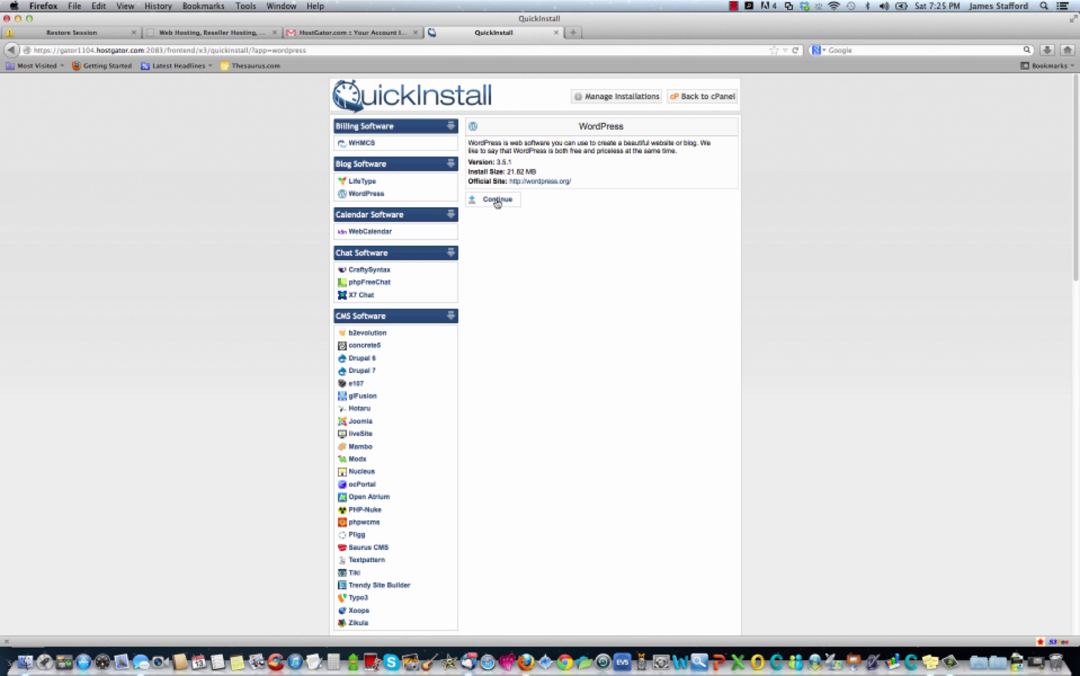
{"action": "left_click", "coordinate": [498, 200]}
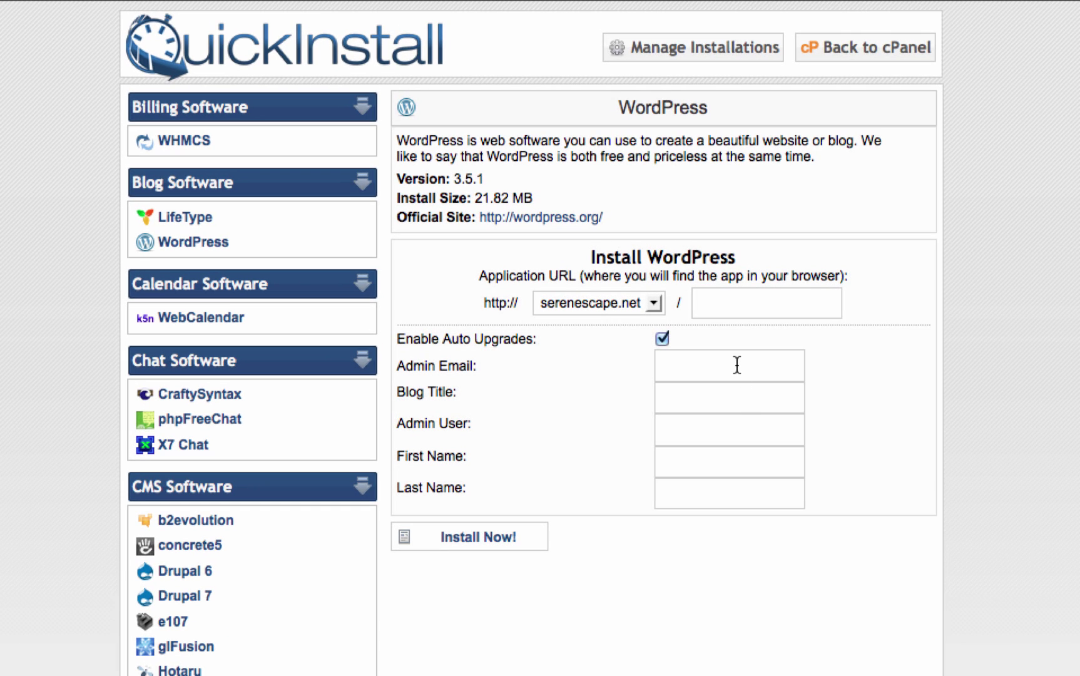
{"action": "type", "text": "j"}
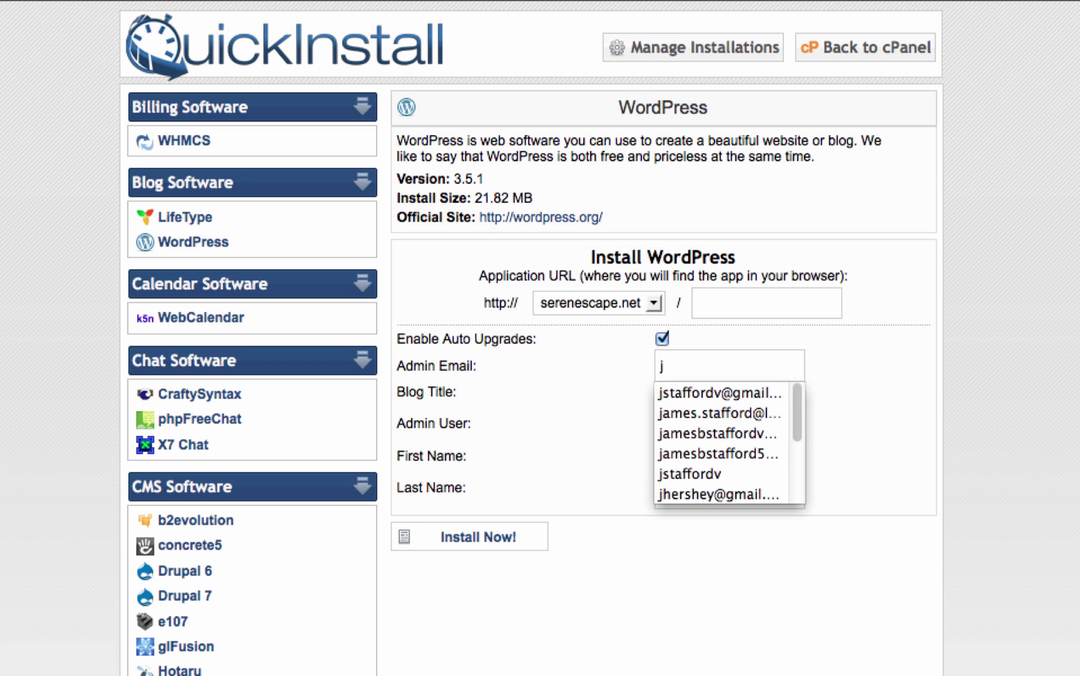
{"action": "left_click", "coordinate": [738, 392]}
{"action": "left_click", "coordinate": [721, 403]}
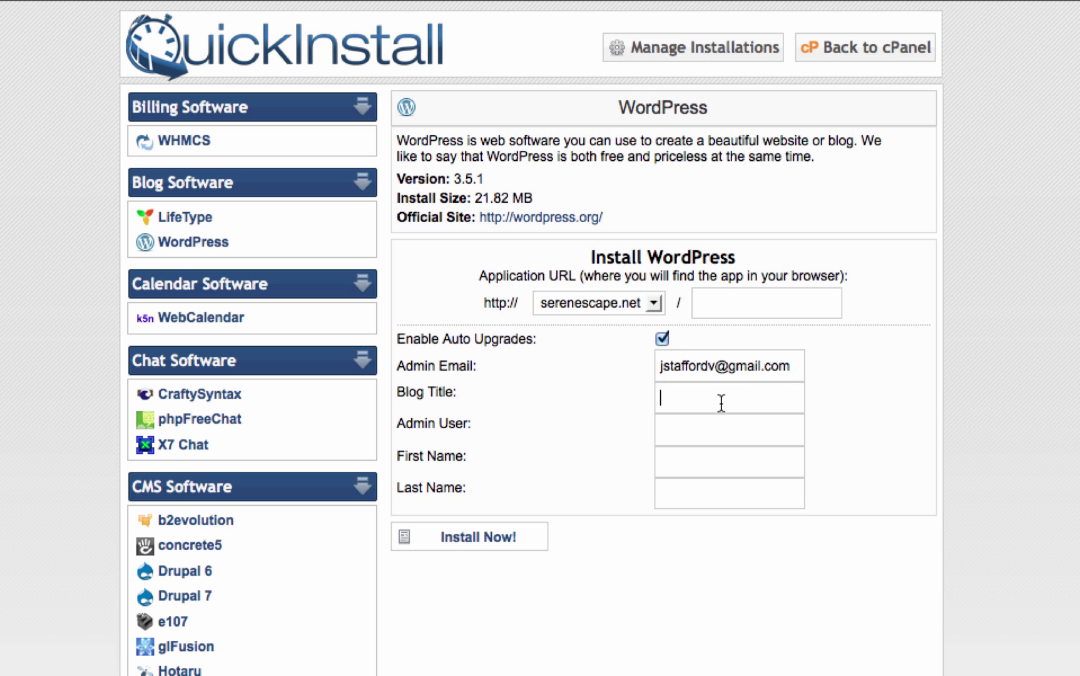
Enter blog title Serenescape, the admin username, and the admin's first and last name.
{"action": "type", "text": "Serenescape"}
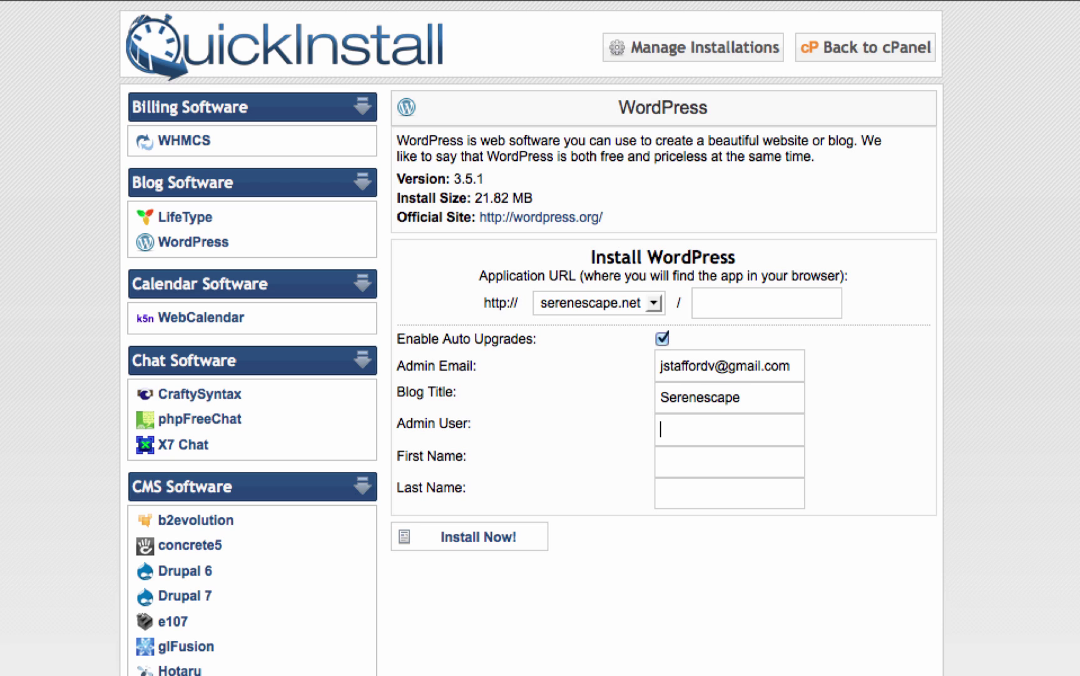
{"action": "type", "text": "James"}
{"action": "key", "text": "Tab"}
{"action": "key", "text": "Tab"}
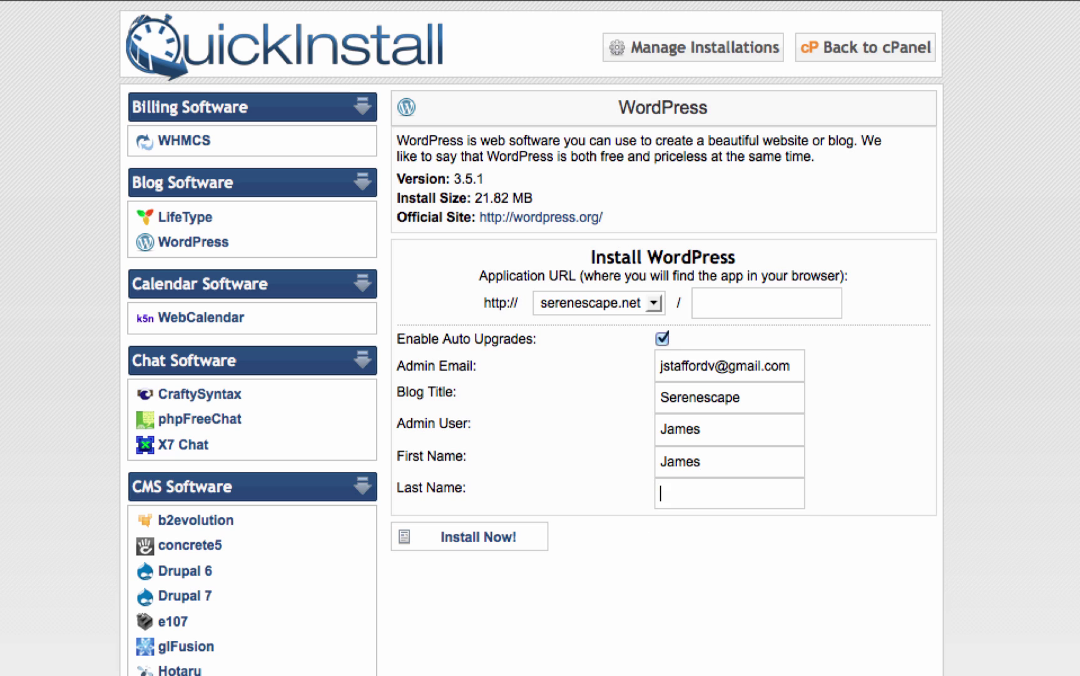
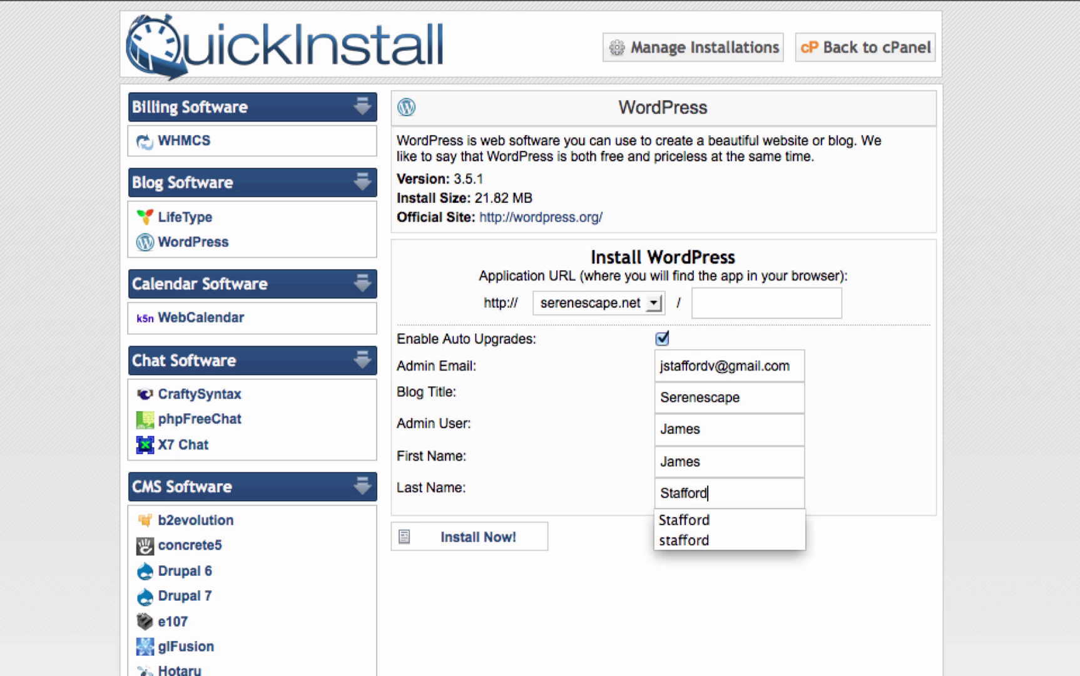
{"action": "left_click", "coordinate": [578, 579]}
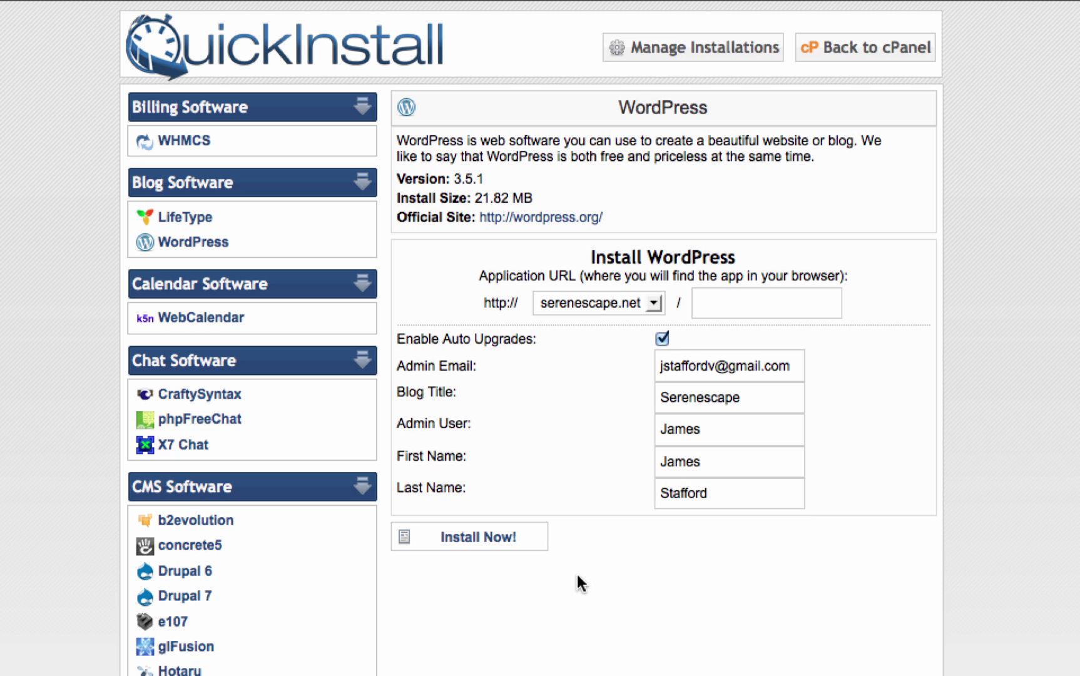
Install WordPress on serenescape.net and copy the generated admin password.
{"action": "left_click", "coordinate": [478, 543]}
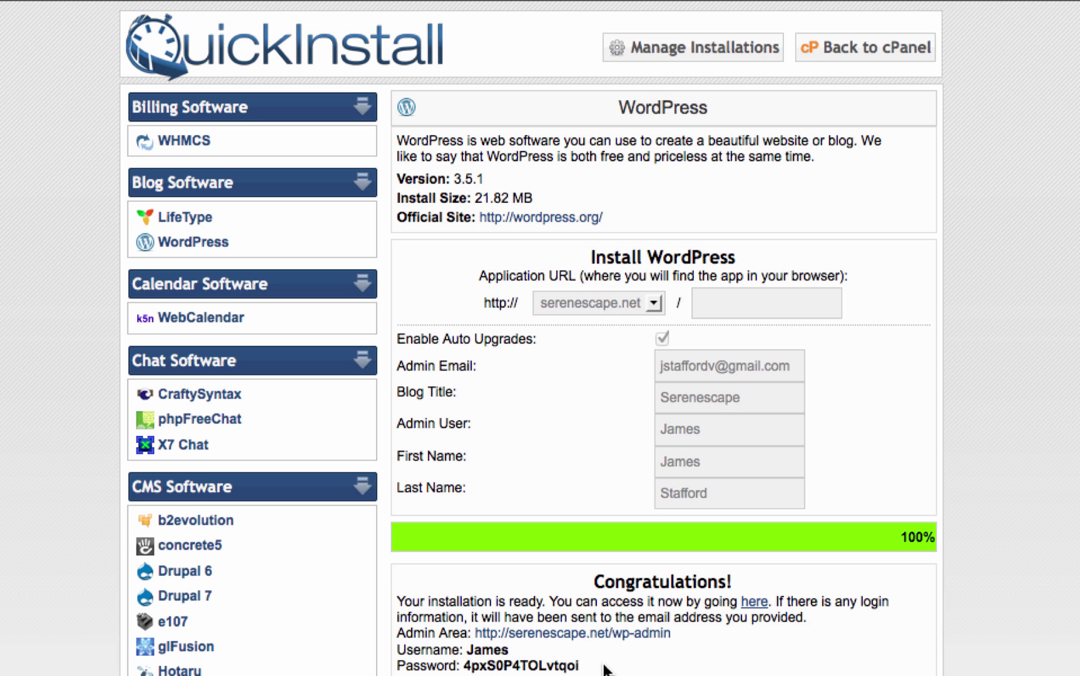
{"action": "left_click_drag", "start_coordinate": [588, 665], "coordinate": [463, 665]}
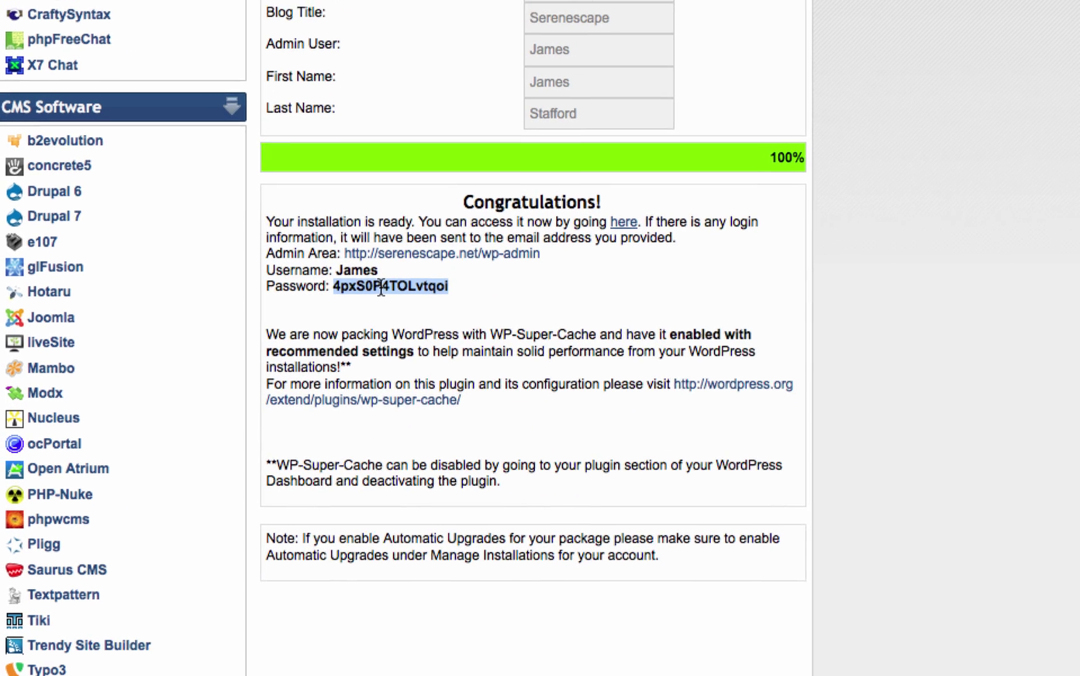
{"action": "right_click", "coordinate": [512, 666]}
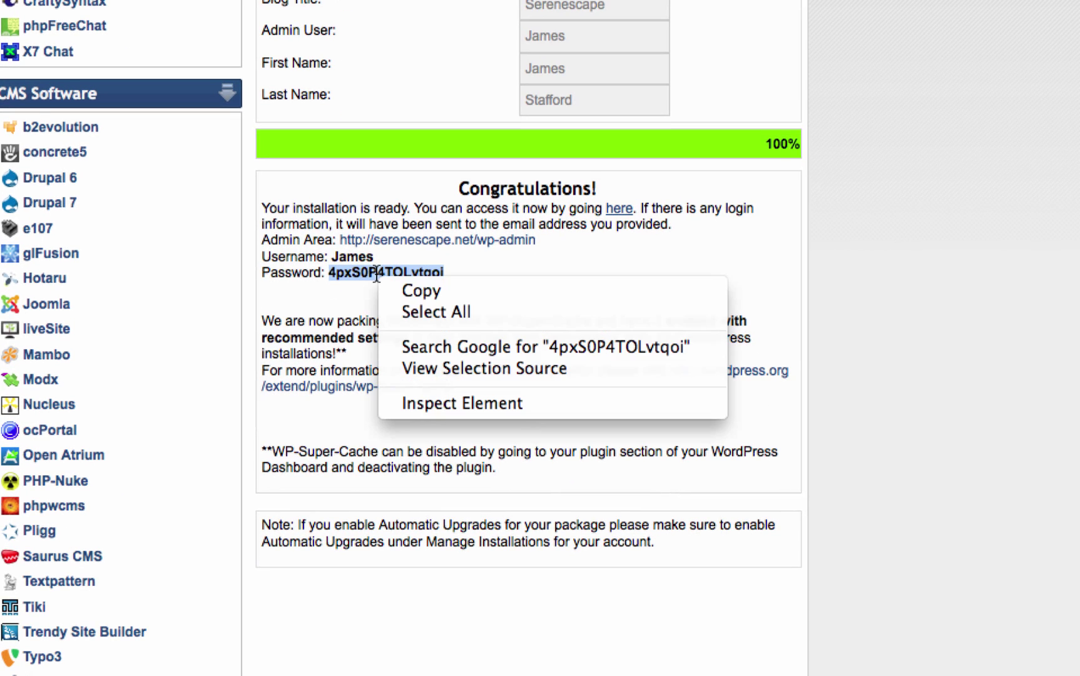
{"action": "left_click", "coordinate": [419, 290]}
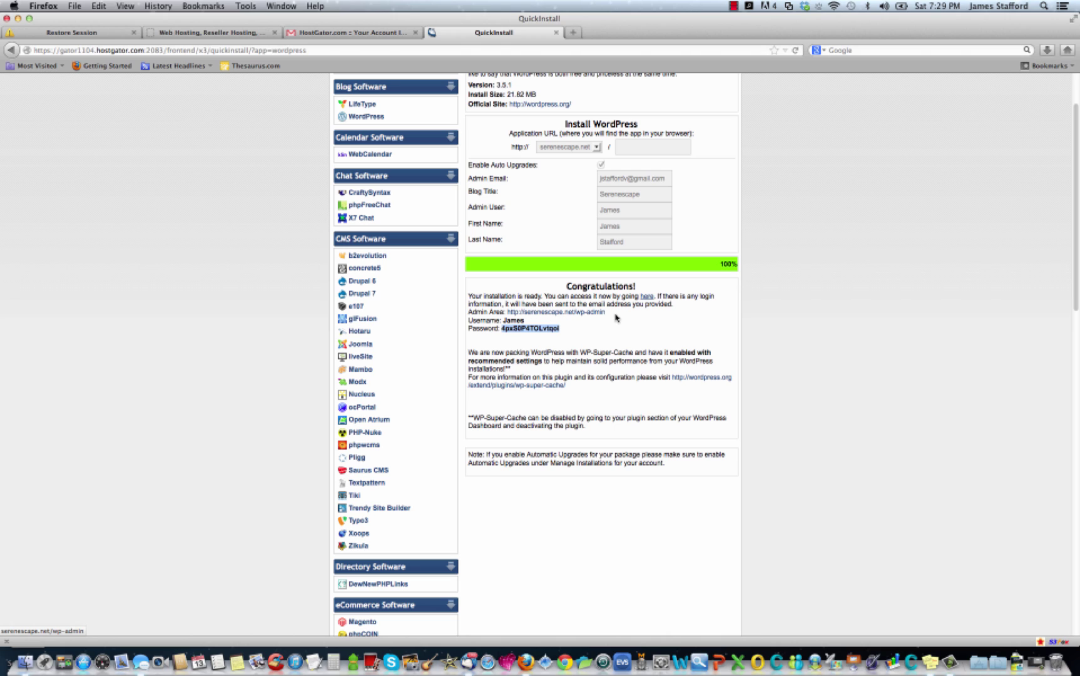
Switch to the newly opened admin area tab.
{"action": "right_click", "coordinate": [575, 318]}
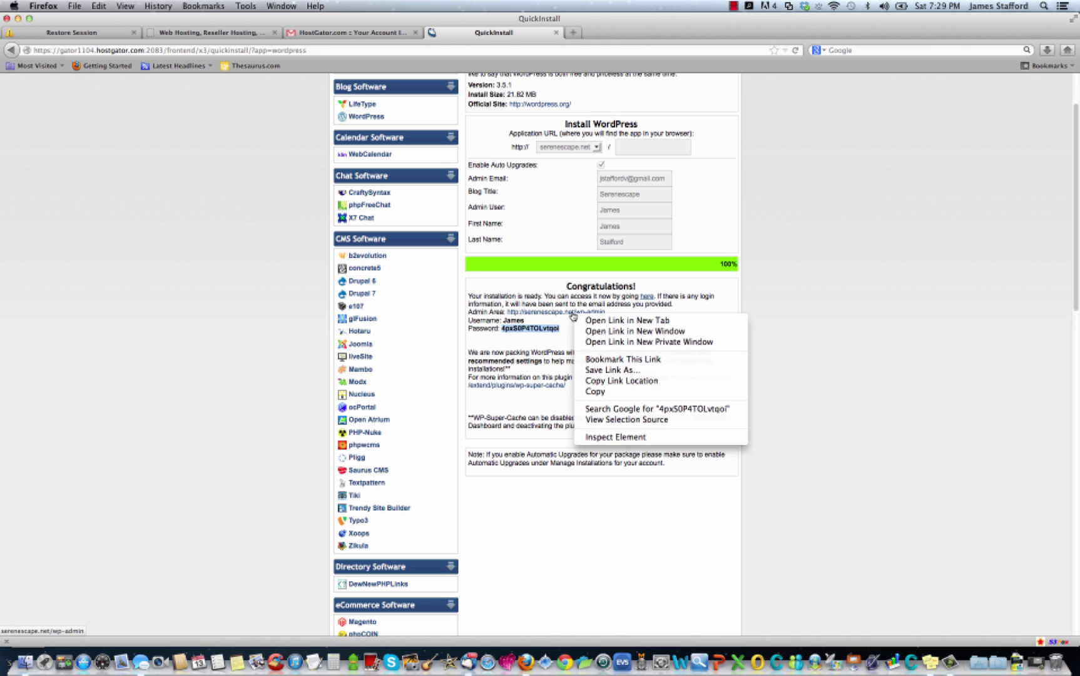
{"action": "key", "text": "Escape"}
{"action": "left_click", "coordinate": [625, 35]}
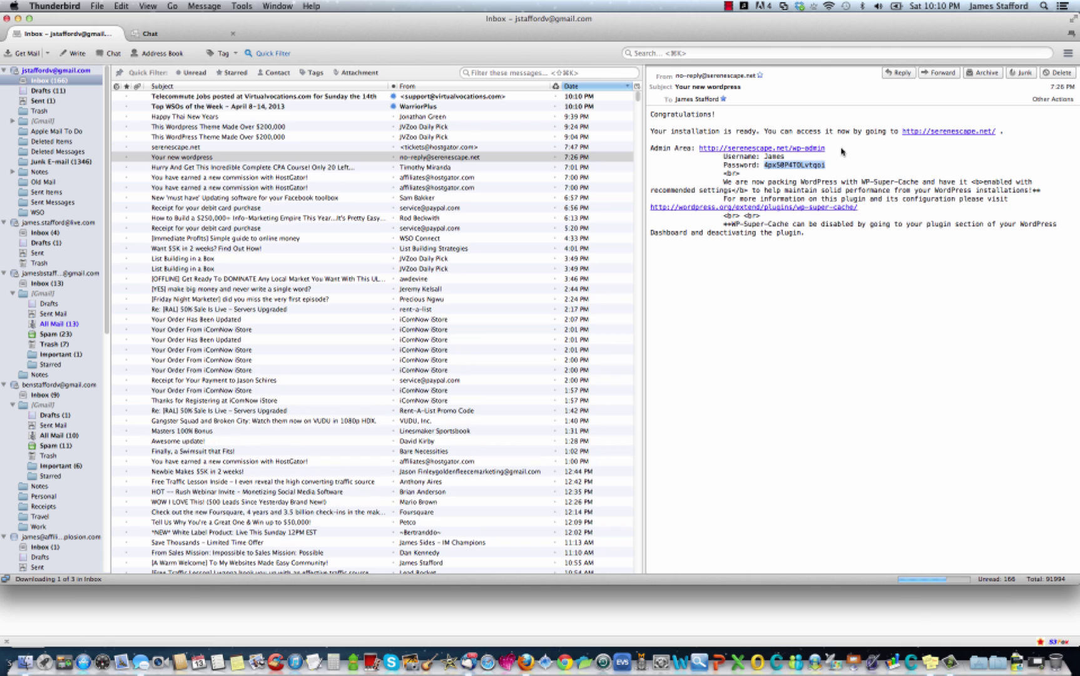
Follow the serenescape.net/wp-admin link from the installation email.
{"action": "left_click", "coordinate": [798, 154]}
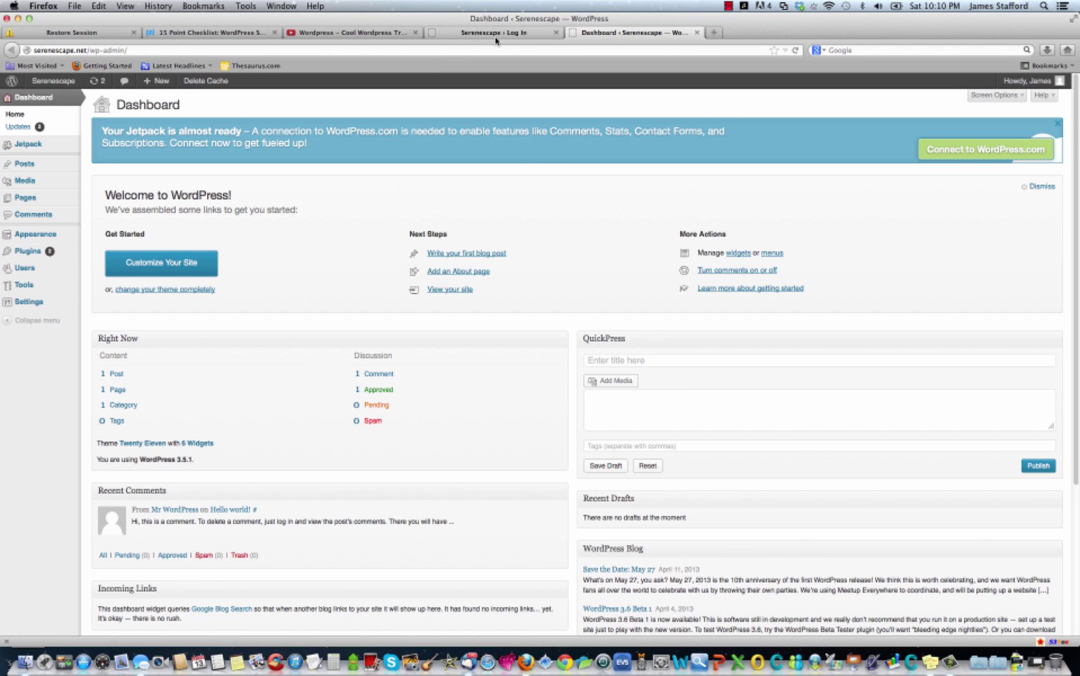
From the WordPress Dashboard, open the live Serenescape site in a new tab.
{"action": "left_click", "coordinate": [482, 34]}
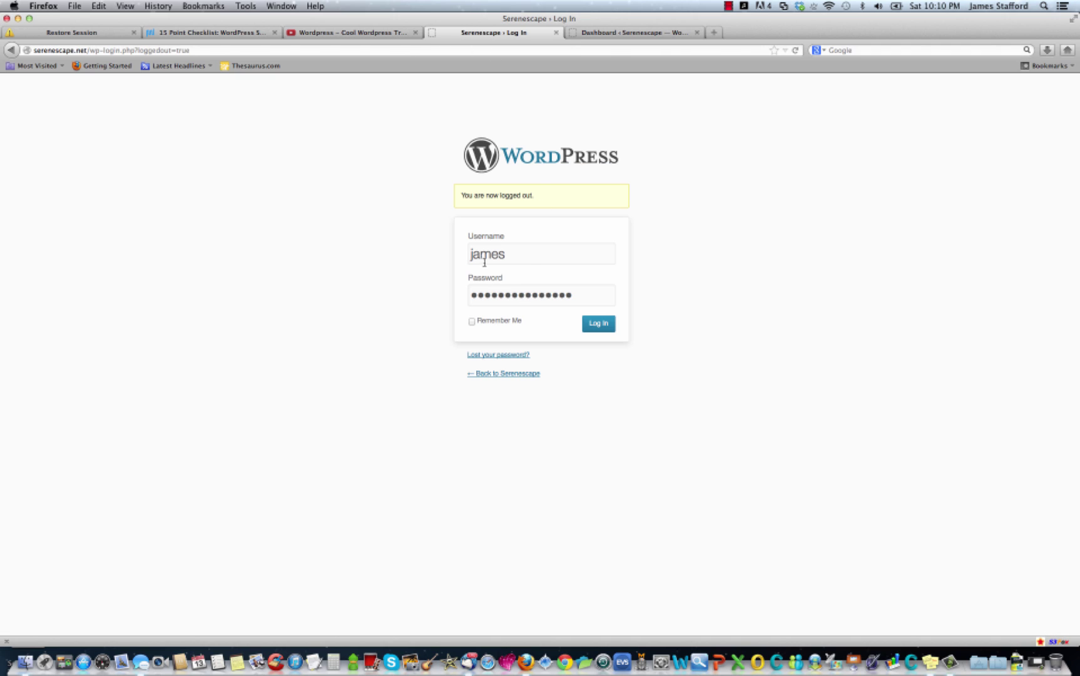
{"action": "left_click", "coordinate": [632, 35]}
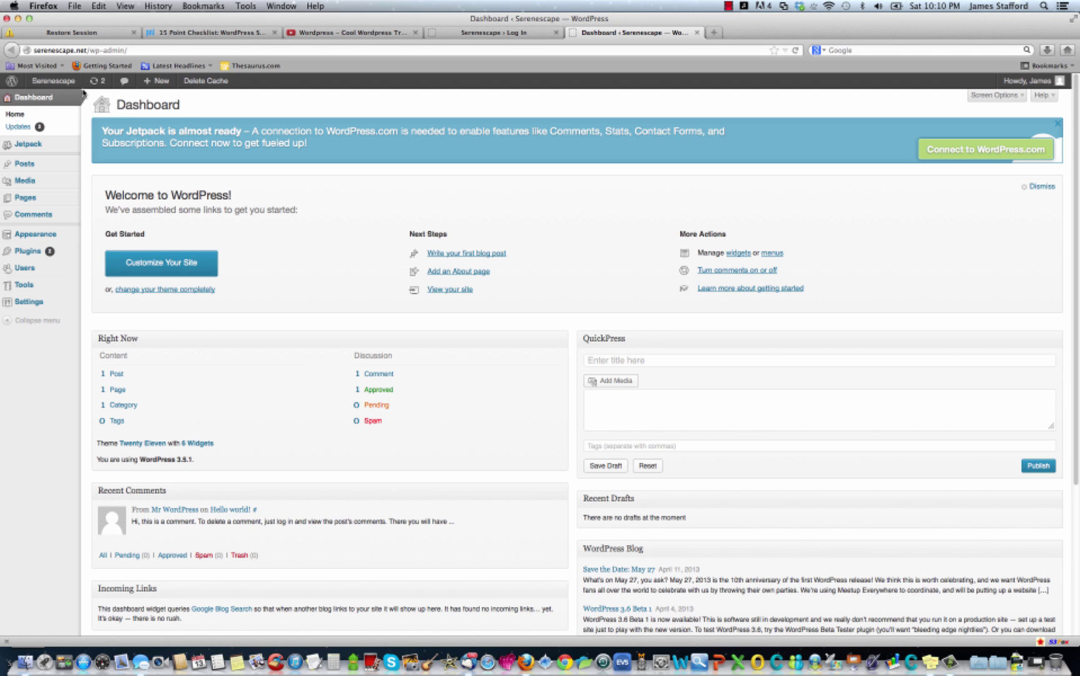
{"action": "right_click", "coordinate": [67, 85]}
{"action": "left_click", "coordinate": [69, 89]}
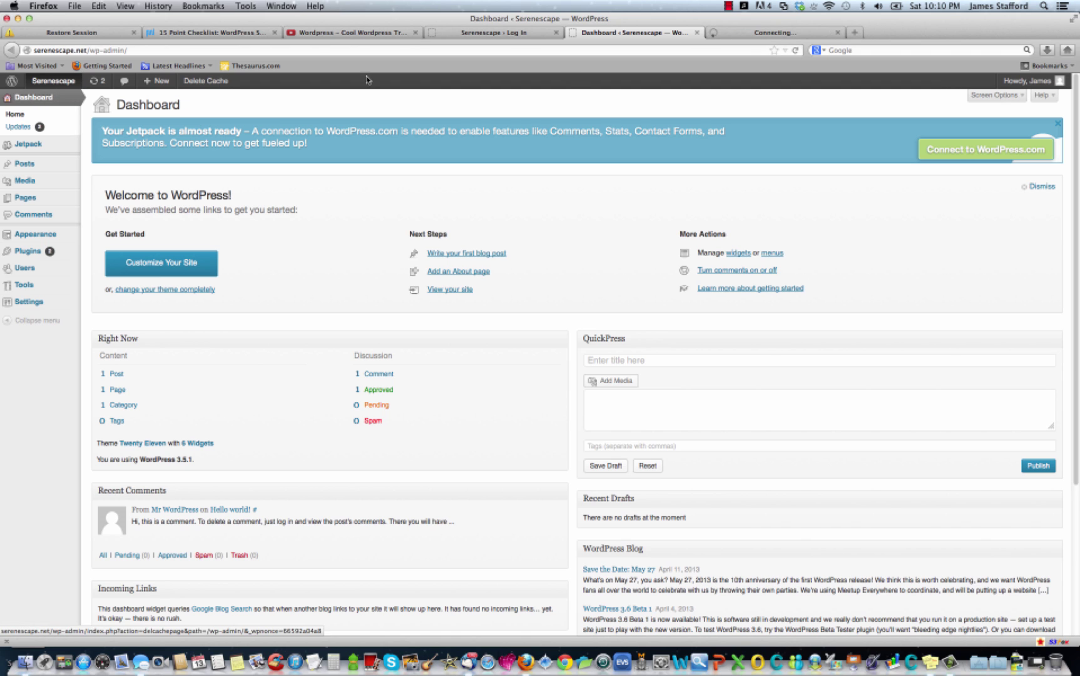
{"action": "left_click", "coordinate": [778, 32]}
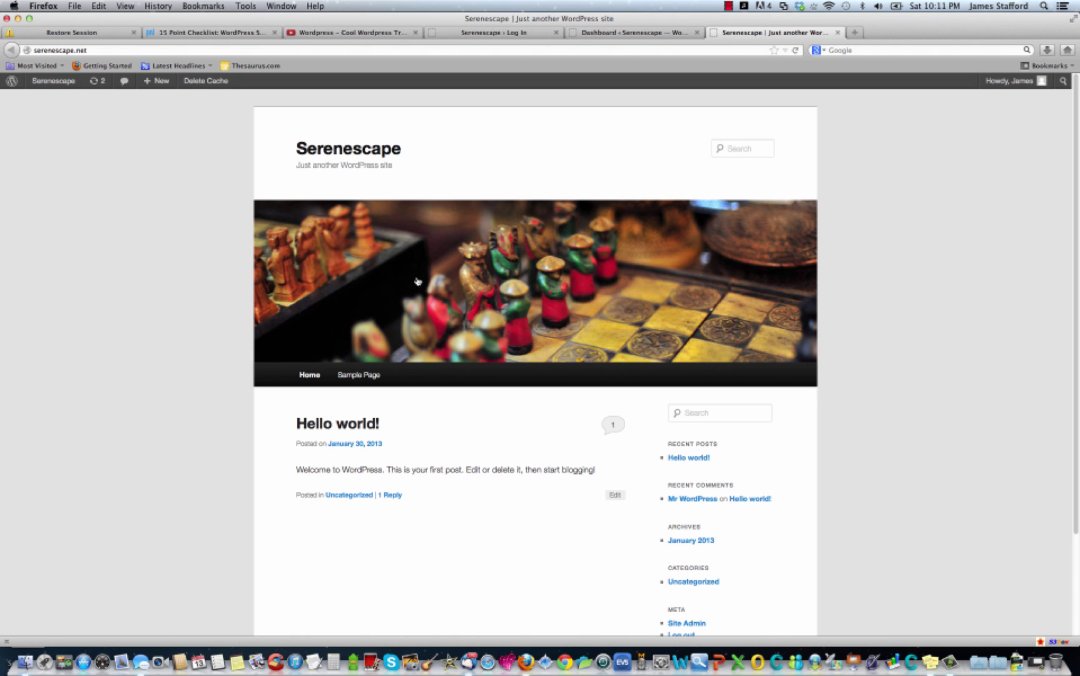
Look over the front page's Hello world! post, then close the tab.
{"action": "scroll", "coordinate": [518, 332], "scroll_direction": "down", "scroll_amount": 5}
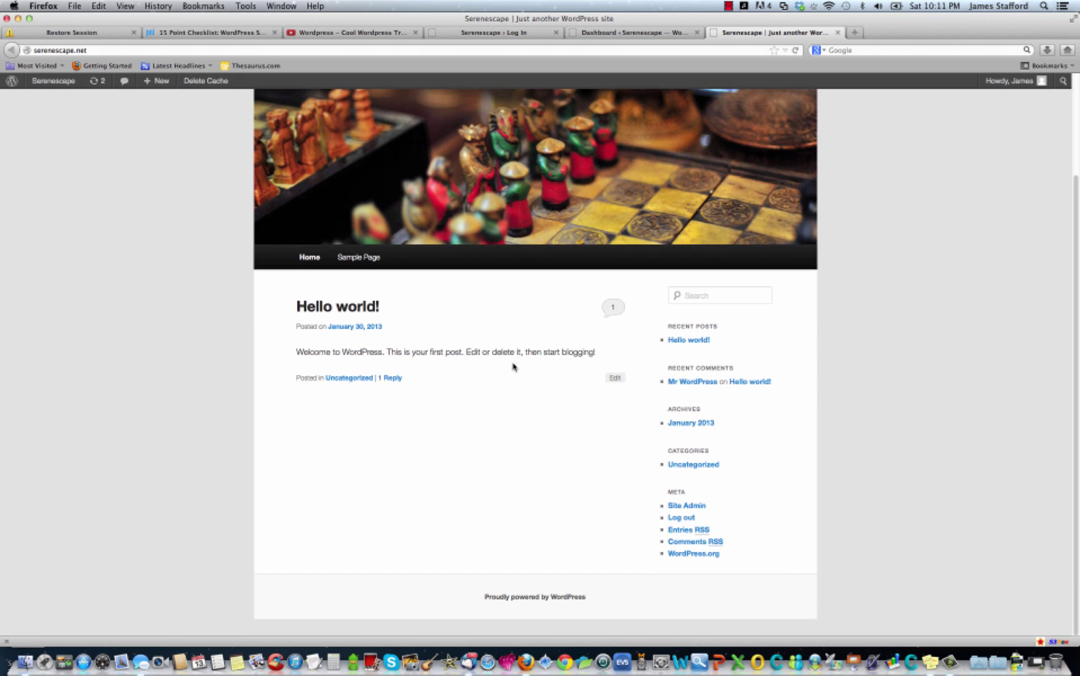
{"action": "scroll", "coordinate": [514, 367], "scroll_direction": "up", "scroll_amount": 5}
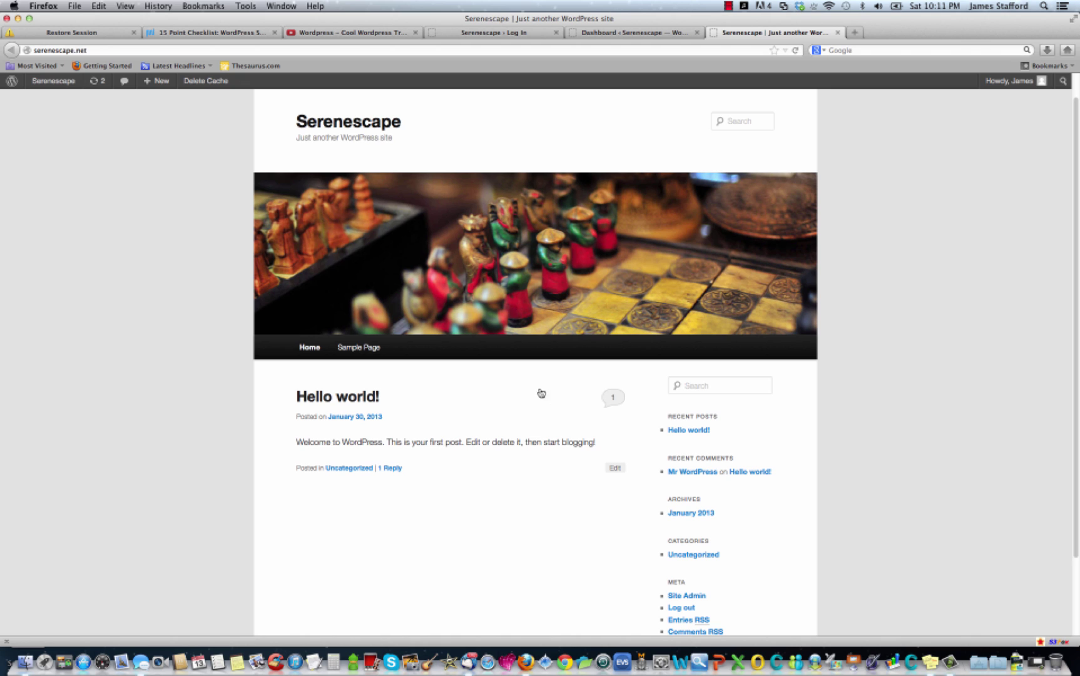
{"action": "scroll", "coordinate": [445, 247], "scroll_direction": "down", "scroll_amount": 2}
{"action": "scroll", "coordinate": [445, 288], "scroll_direction": "up", "scroll_amount": 2}
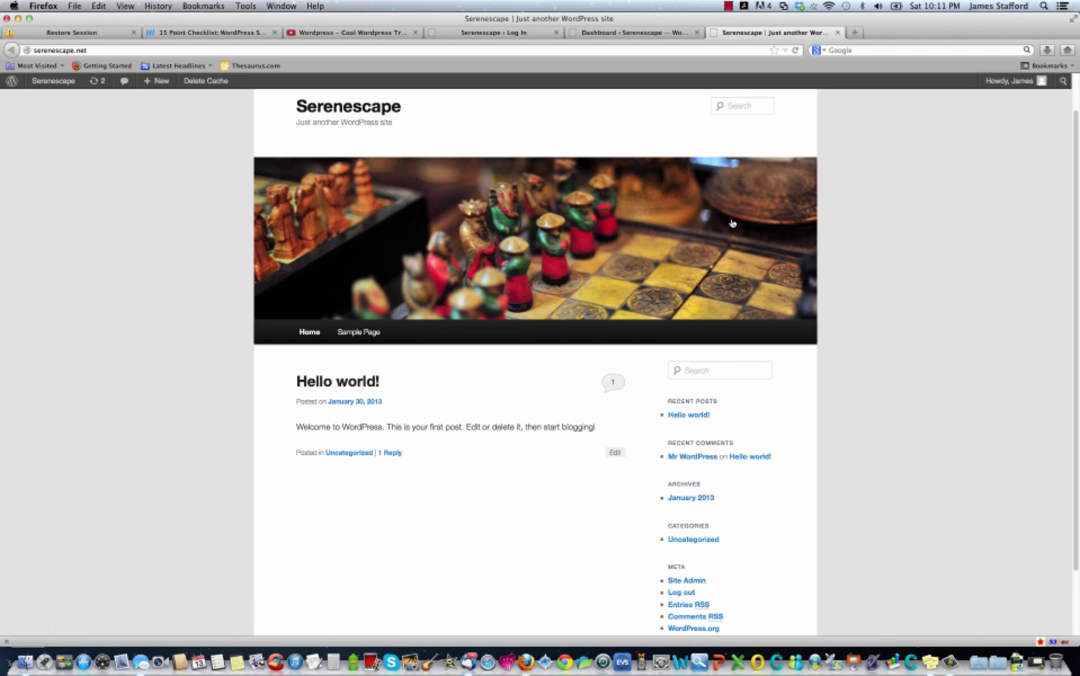
{"action": "scroll", "coordinate": [555, 188], "scroll_direction": "up", "scroll_amount": 2}
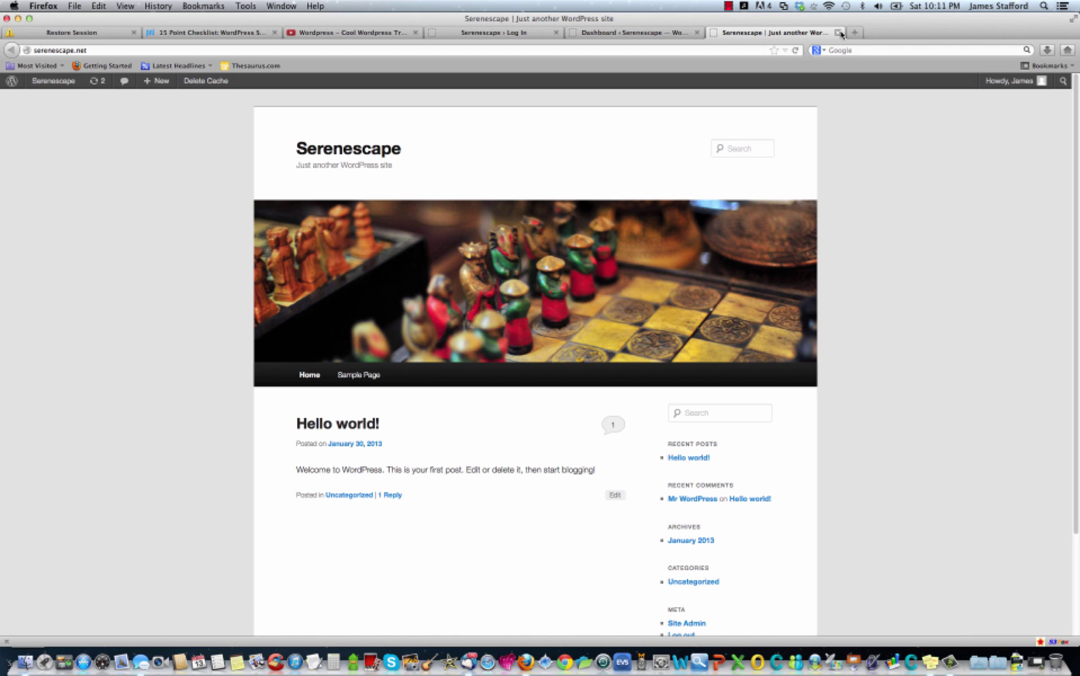
{"action": "left_click", "coordinate": [837, 36]}
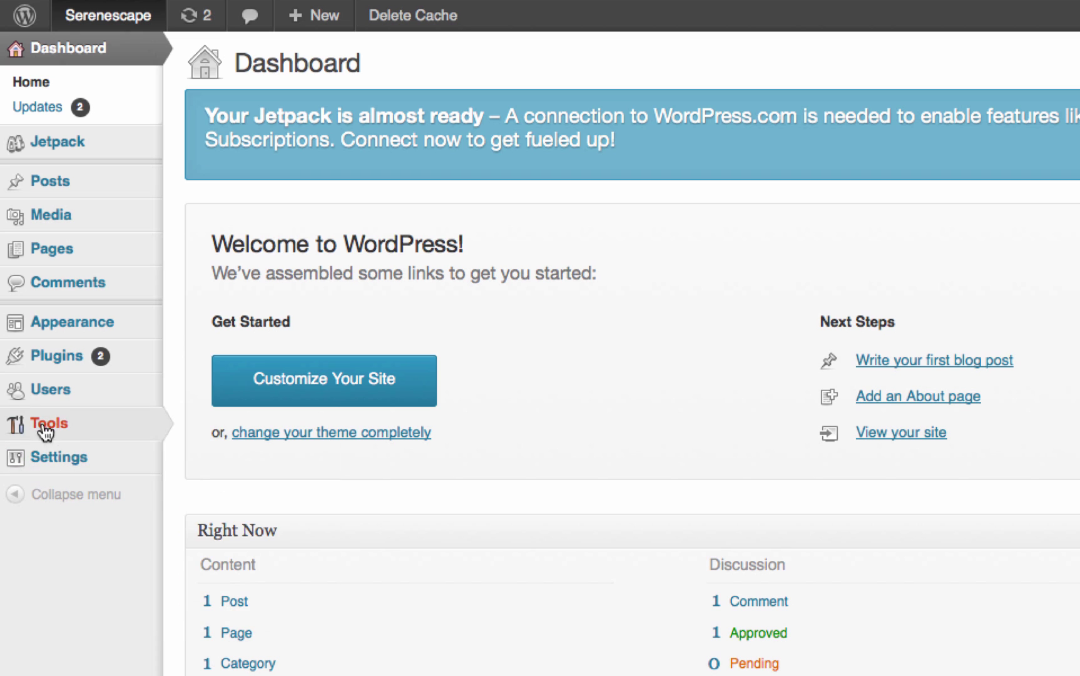
Move the default 'Hello world!' post to the trash.
{"action": "mouse_move", "coordinate": [50, 375]}
{"action": "mouse_move", "coordinate": [54, 188]}
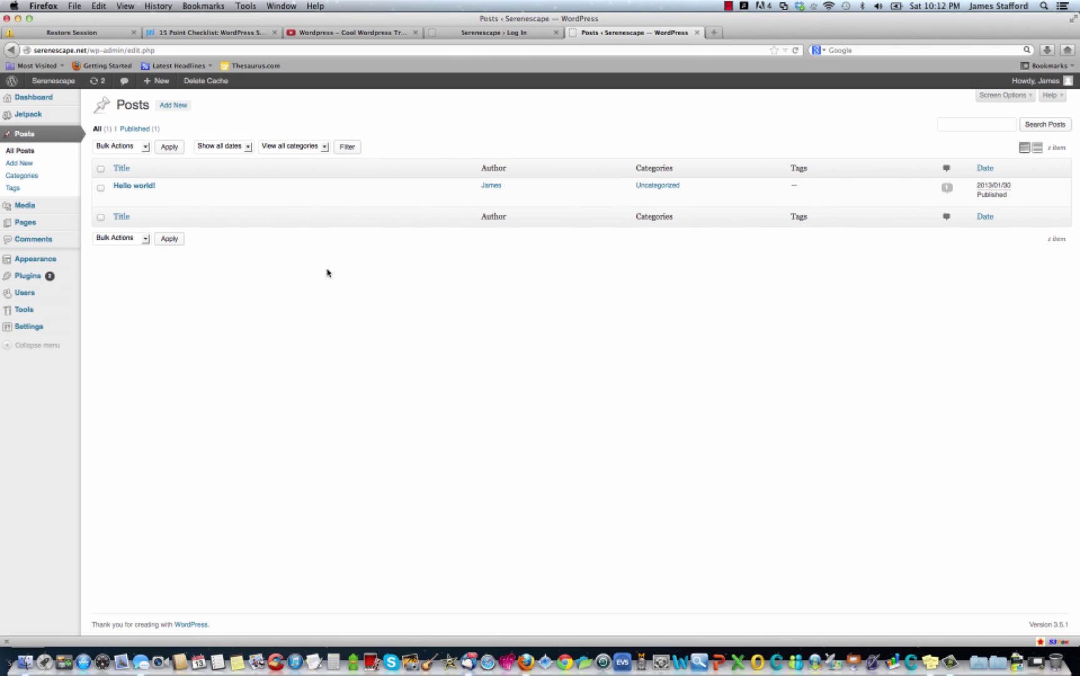
{"action": "left_click", "coordinate": [100, 187]}
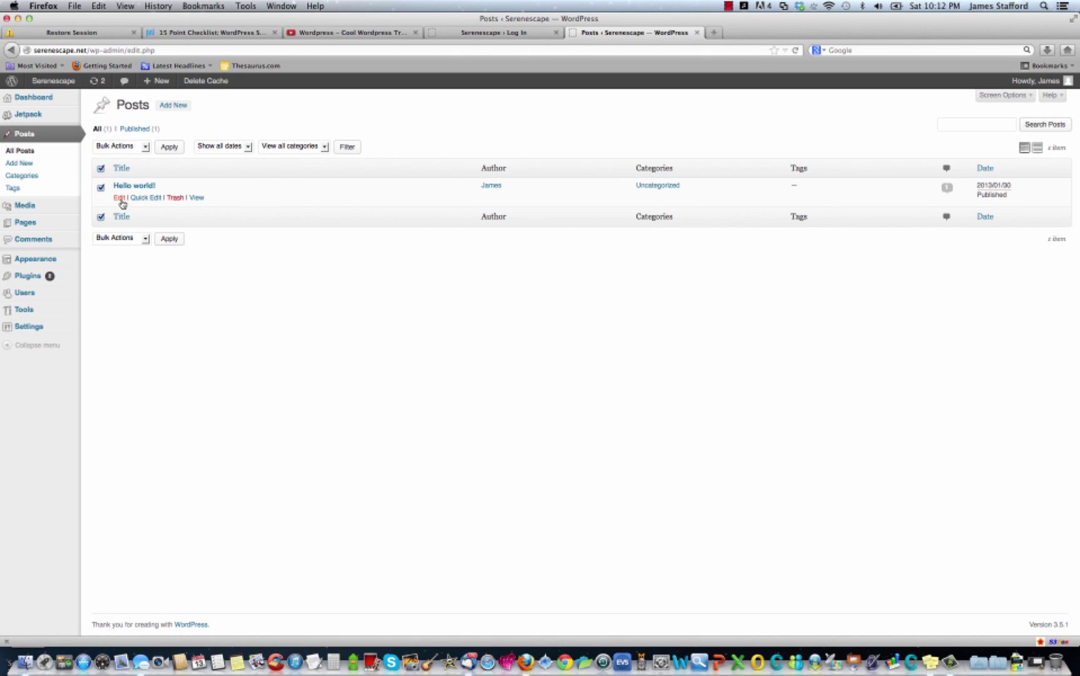
{"action": "left_click", "coordinate": [176, 199]}
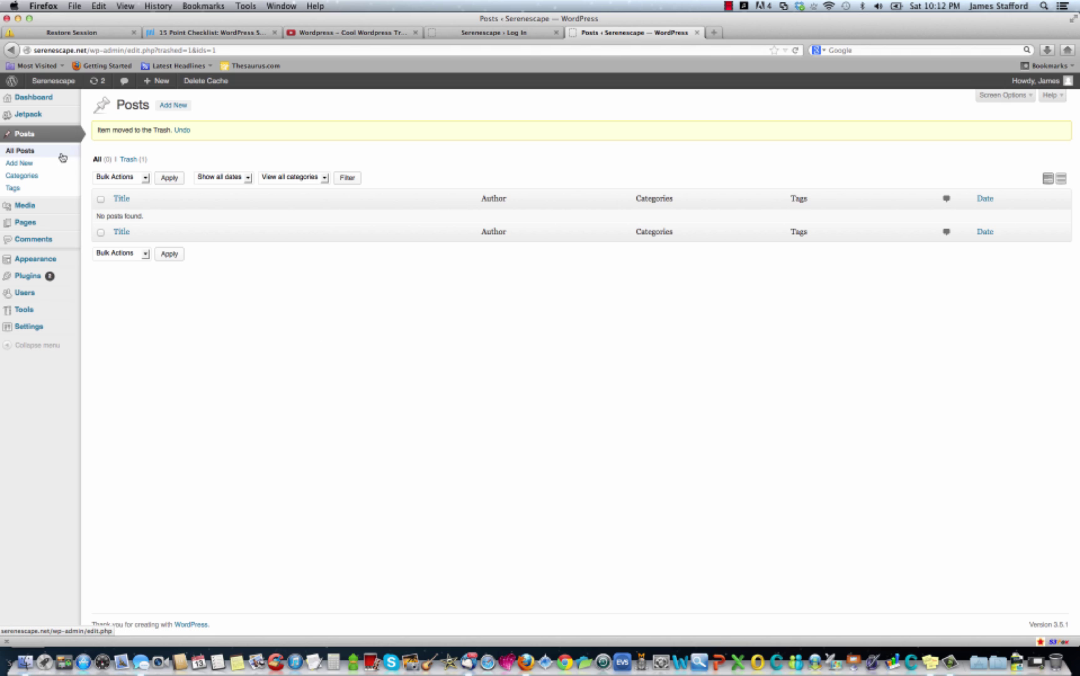
Move the default Sample Page to the trash from All Pages.
{"action": "mouse_move", "coordinate": [26, 226]}
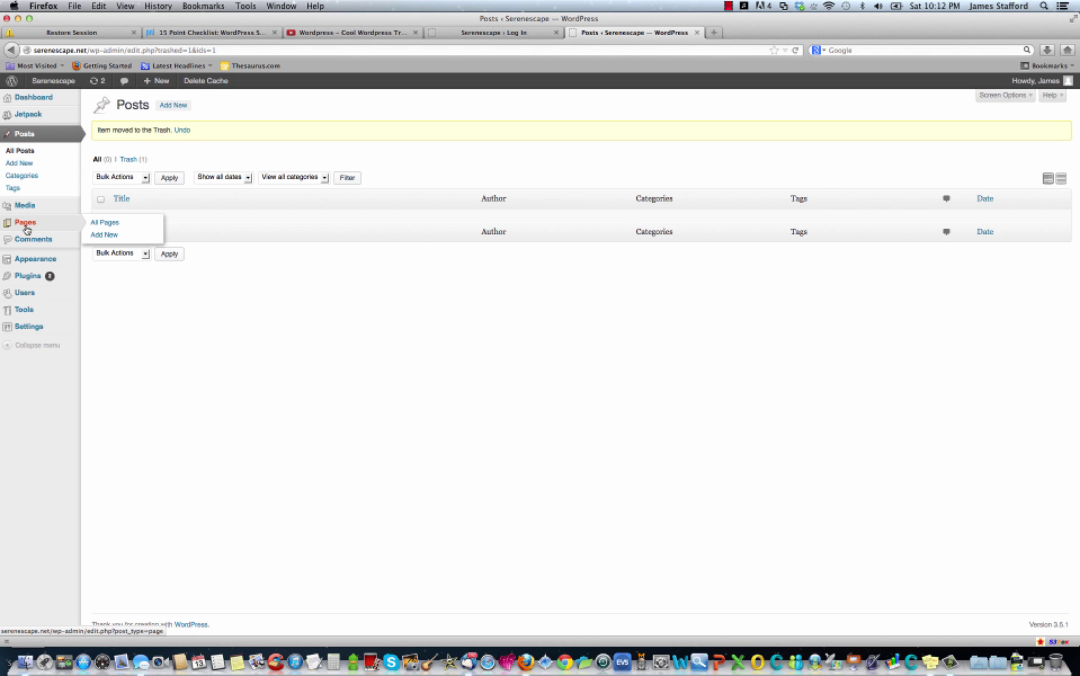
{"action": "left_click", "coordinate": [103, 223]}
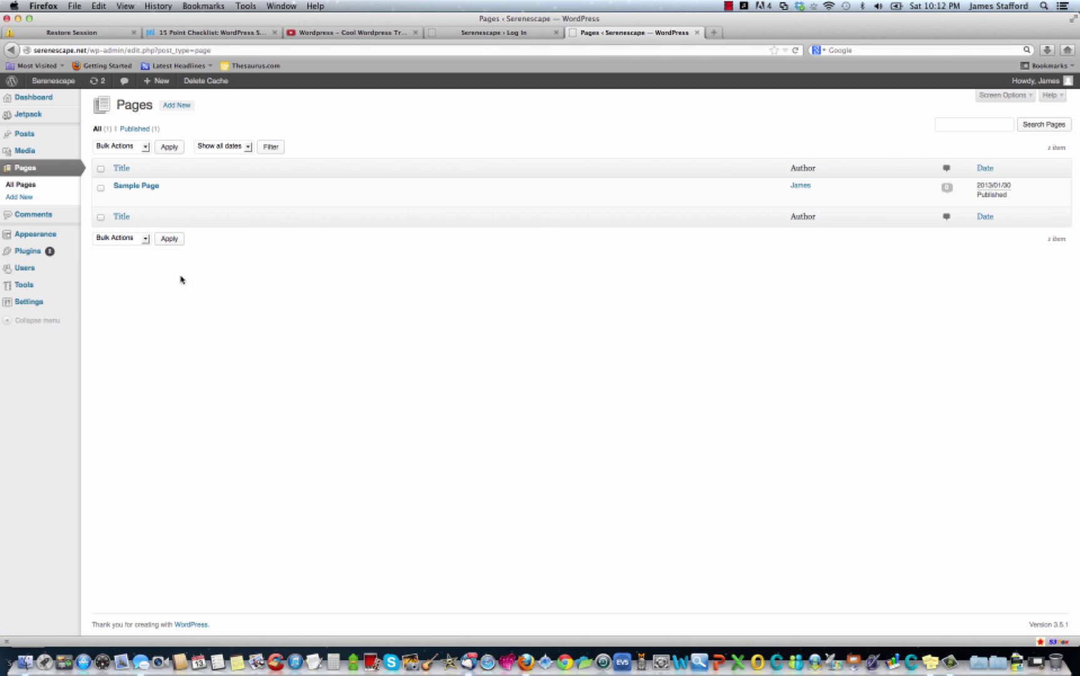
{"action": "mouse_move", "coordinate": [126, 189]}
{"action": "left_click", "coordinate": [175, 198]}
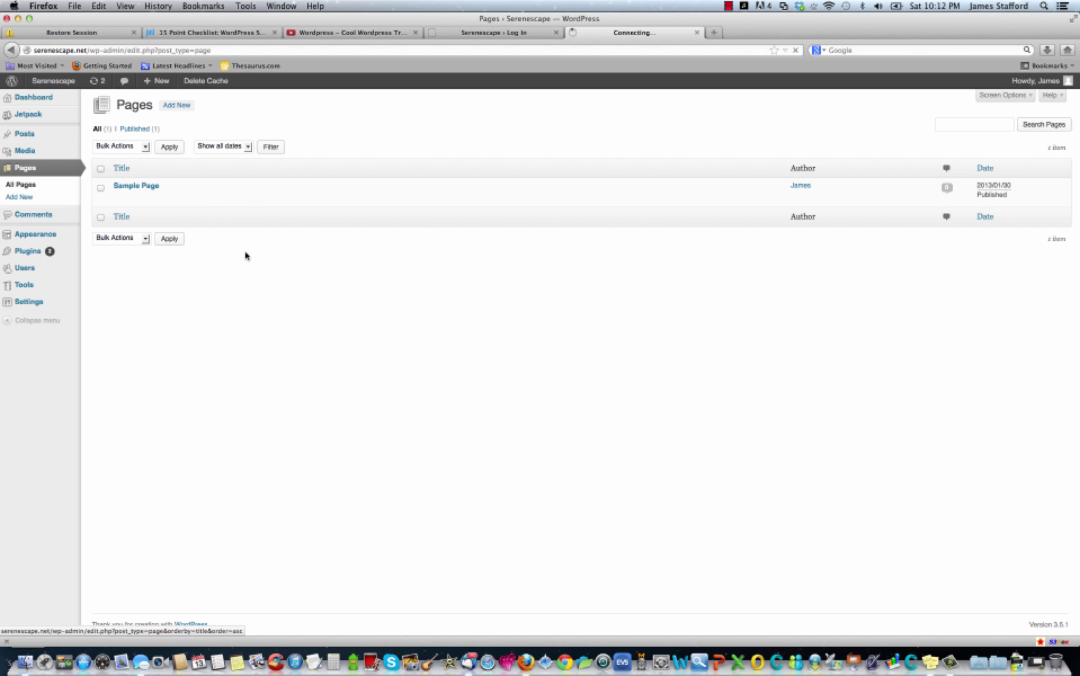
{"action": "mouse_move", "coordinate": [25, 137]}
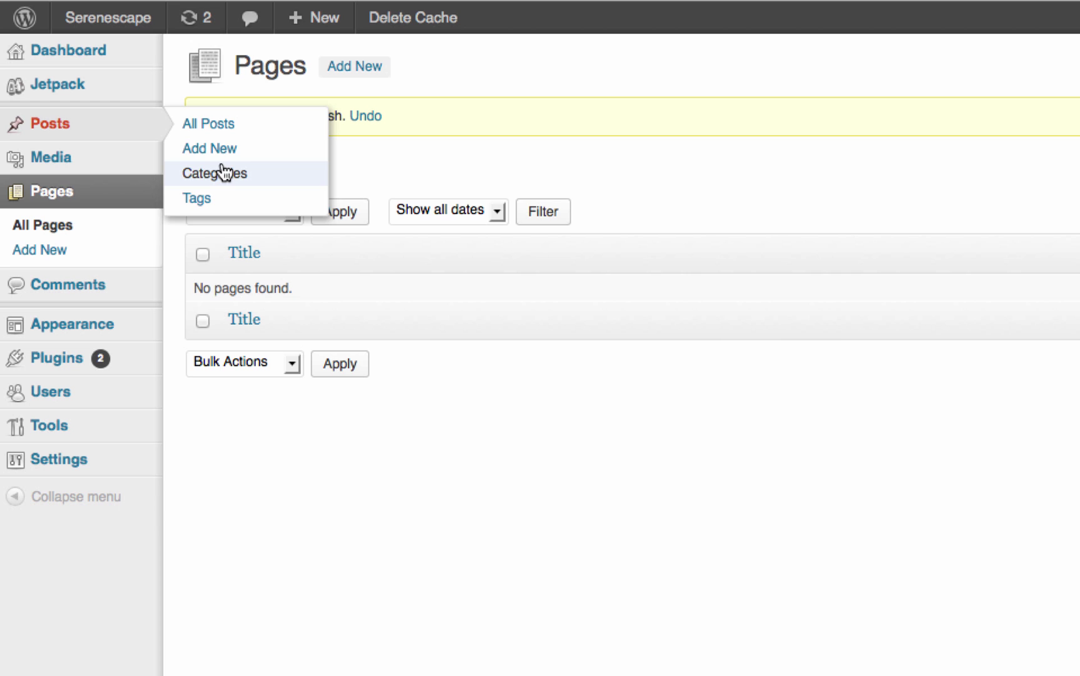
Rename the Uncategorized category to 'Landscape Design'.
{"action": "left_click", "coordinate": [224, 171]}
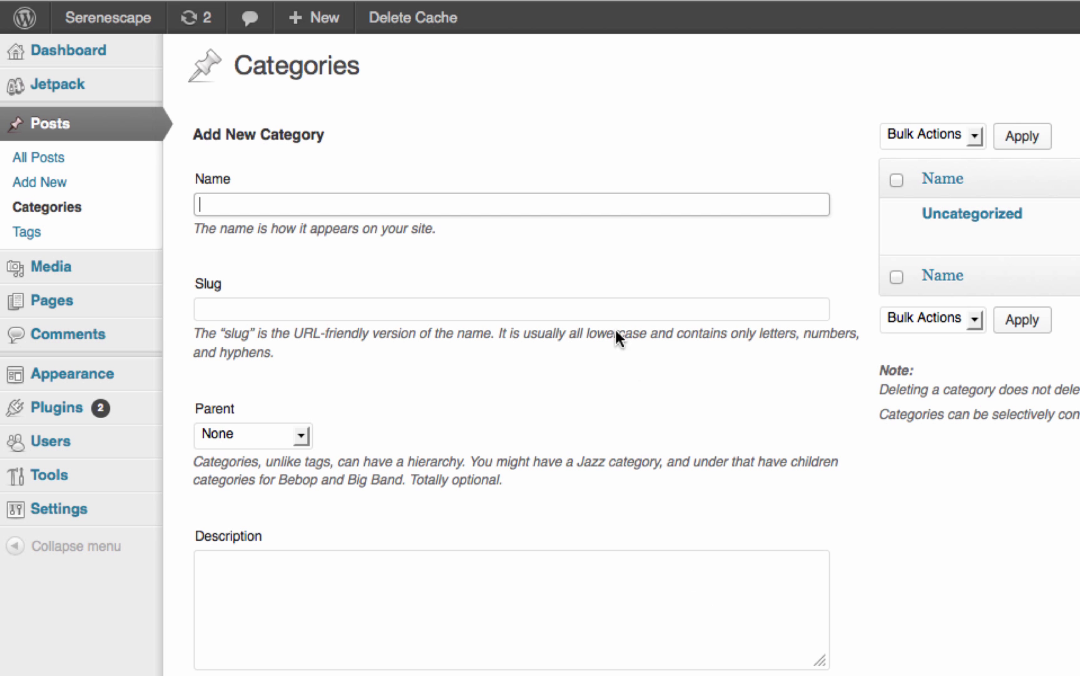
{"action": "type", "text": "La"}
{"action": "key", "text": "BackSpace"}
{"action": "key", "text": "BackSpace"}
{"action": "mouse_move", "coordinate": [961, 234]}
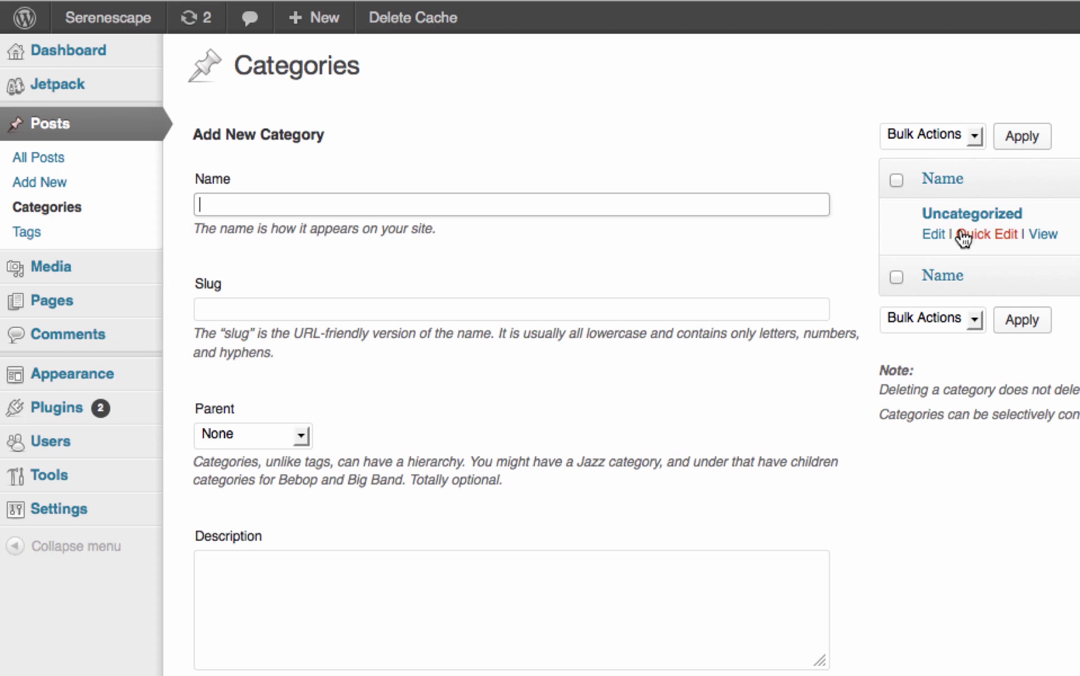
{"action": "left_click", "coordinate": [1047, 522]}
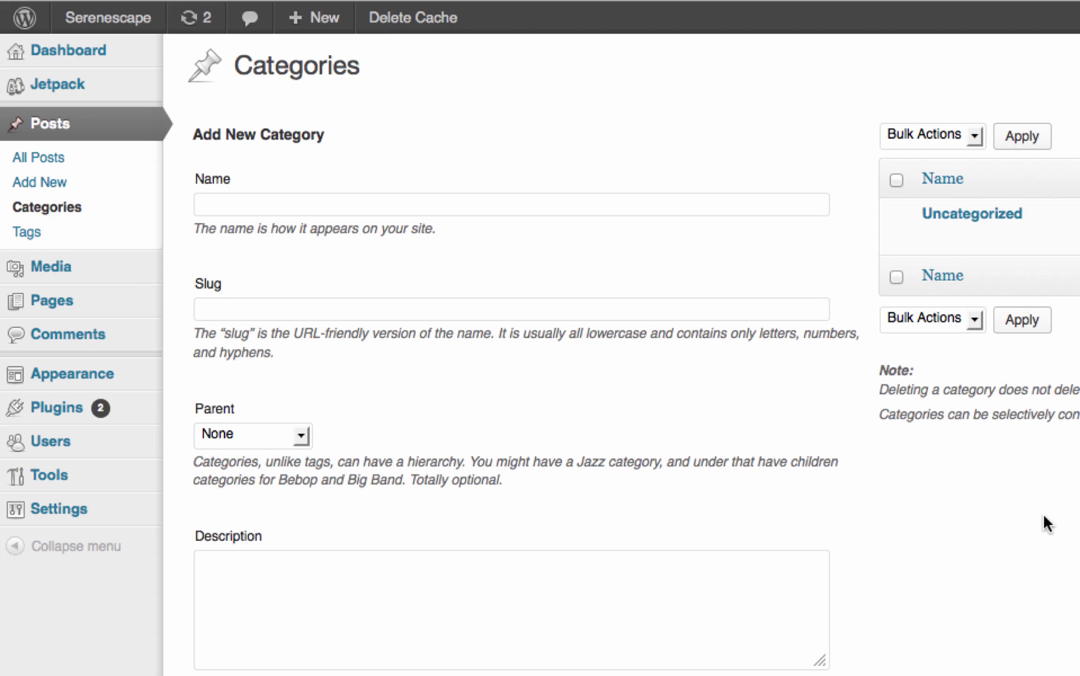
{"action": "double_click", "coordinate": [584, 114]}
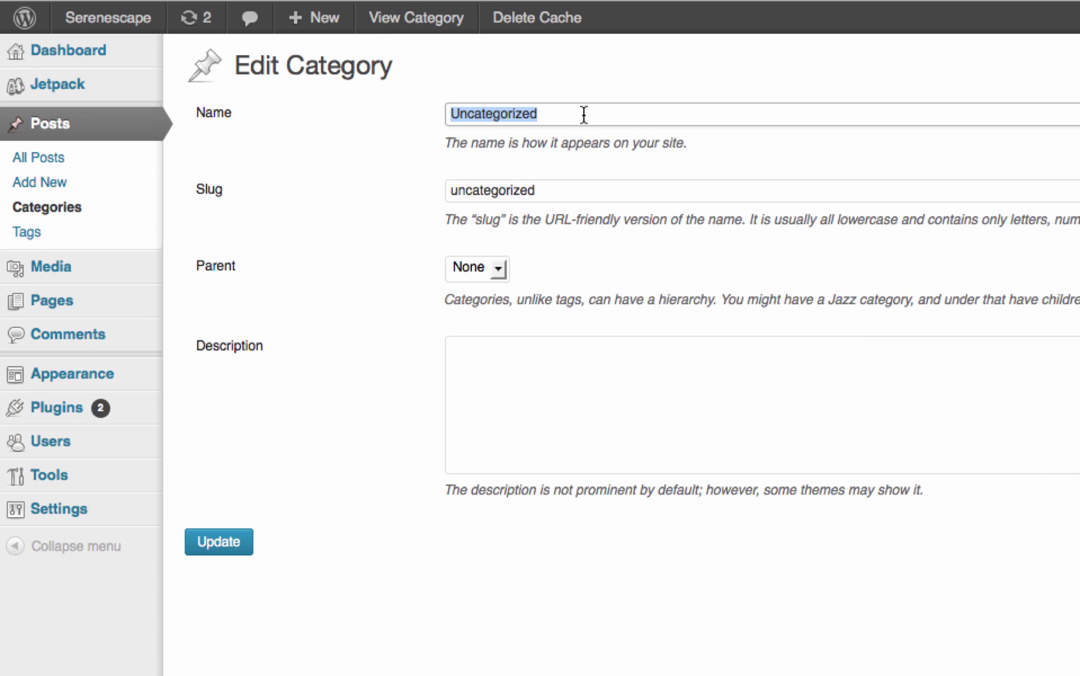
{"action": "type", "text": "Land"}
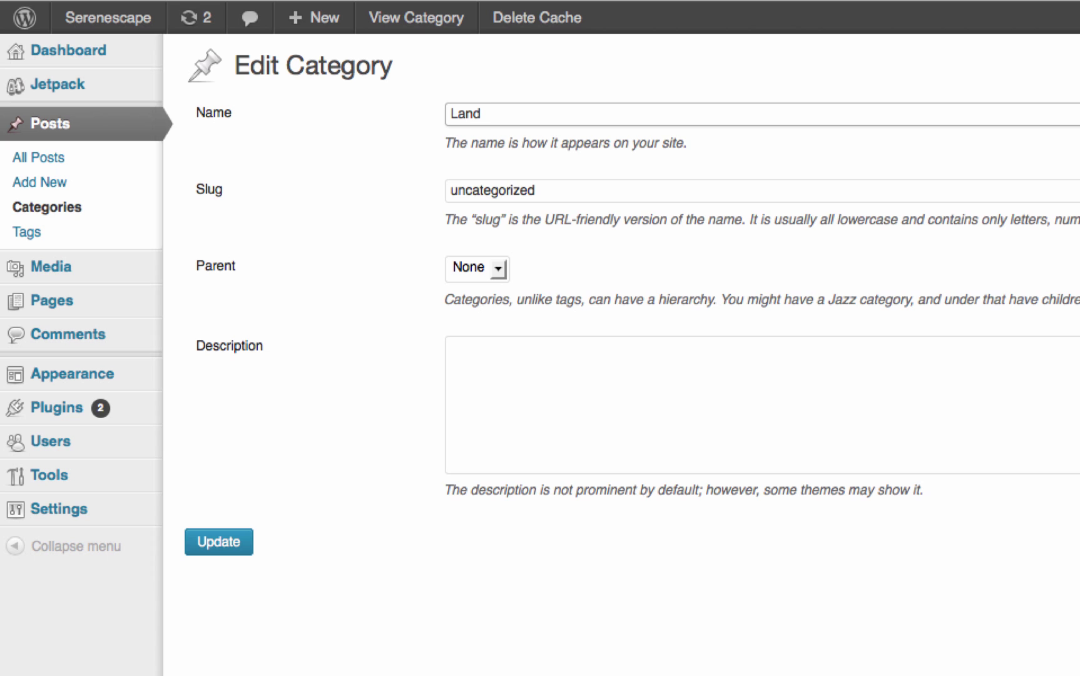
{"action": "type", "text": "scape Design"}
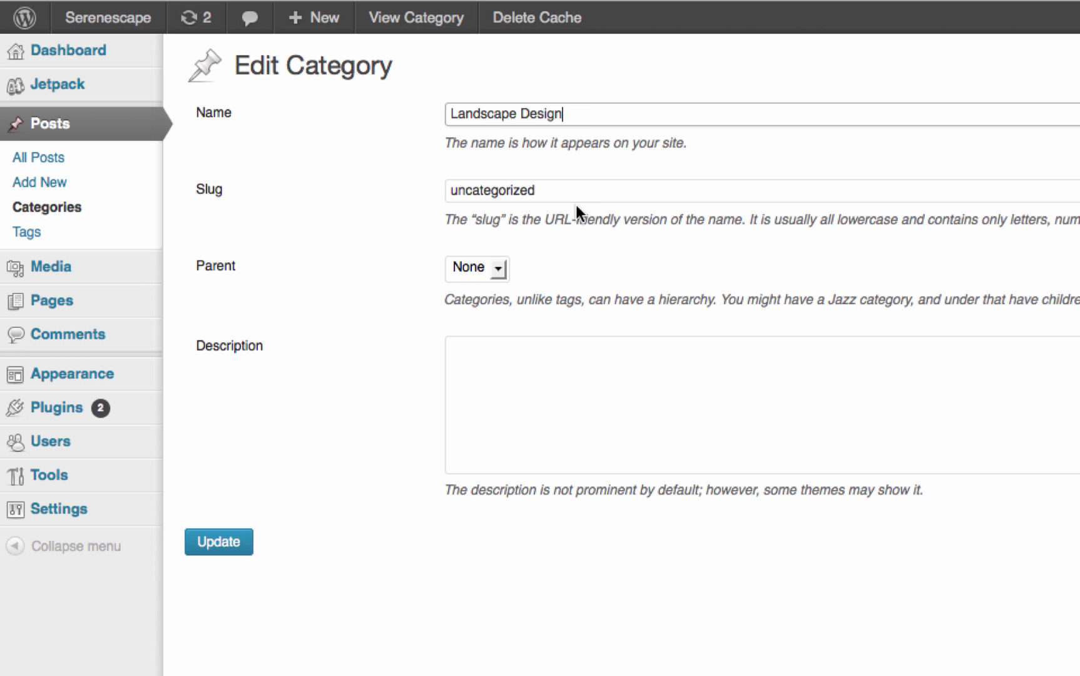
{"action": "key", "text": "Tab"}
Replace the old uncategorized slug with 'Landscape Design'.
{"action": "left_click", "coordinate": [531, 119]}
{"action": "triple_click", "coordinate": [531, 118]}
{"action": "right_click", "coordinate": [528, 110]}
{"action": "left_click", "coordinate": [582, 181]}
{"action": "key", "text": "Tab"}
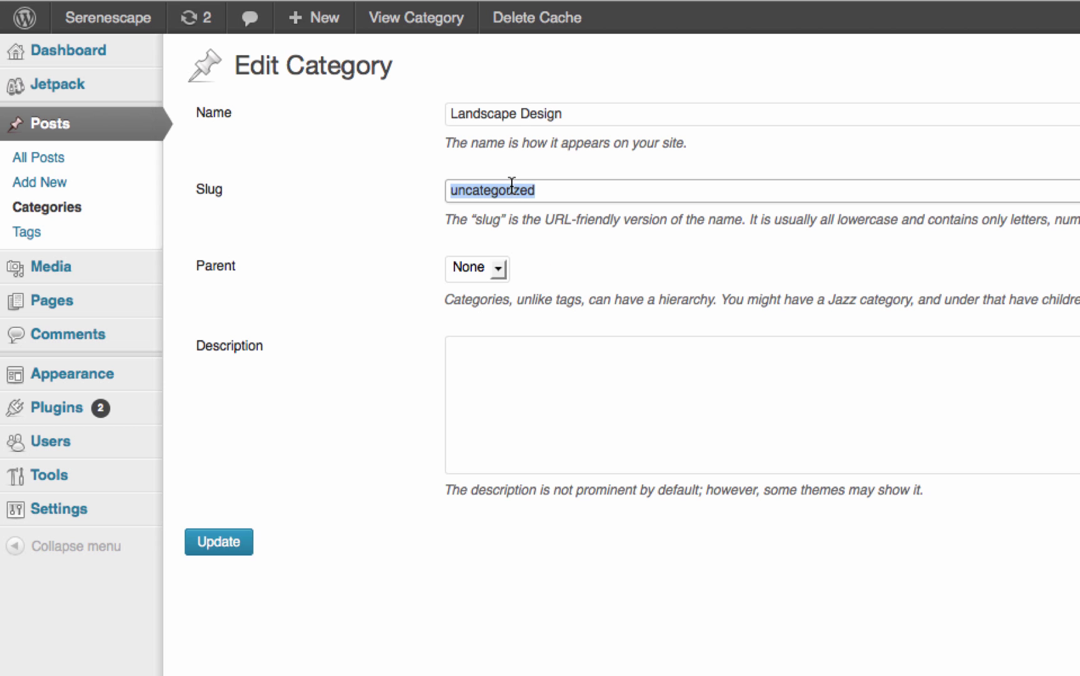
{"action": "key", "text": "BackSpace"}
{"action": "key", "text": "super+v"}
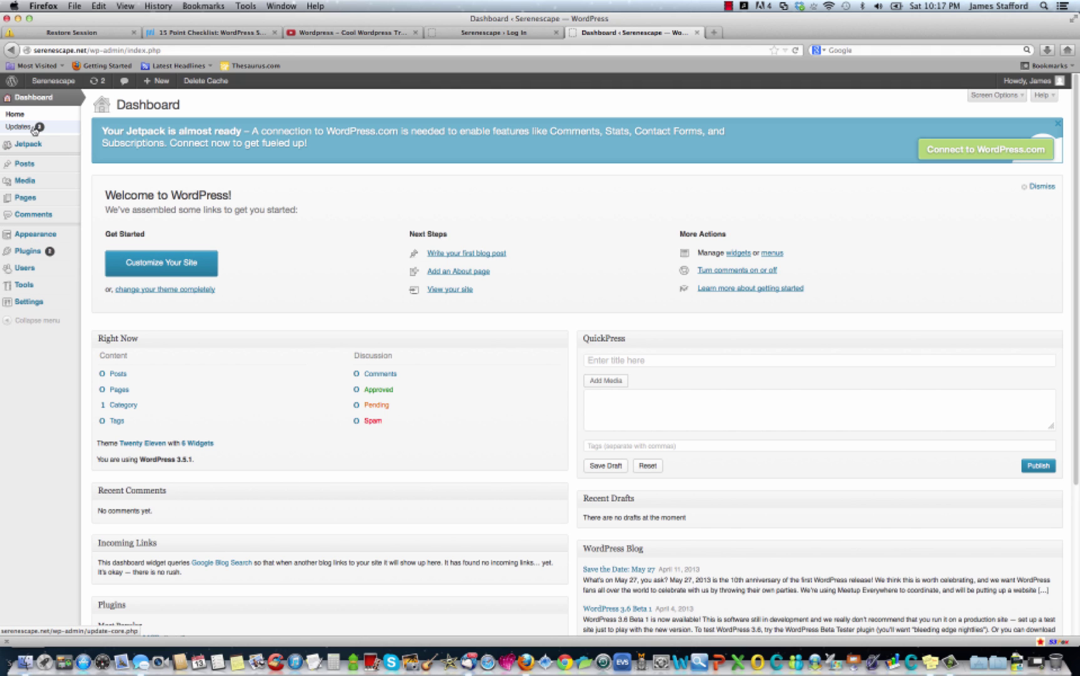
Search the theme directory for 'business' themes.
{"action": "mouse_move", "coordinate": [42, 238]}
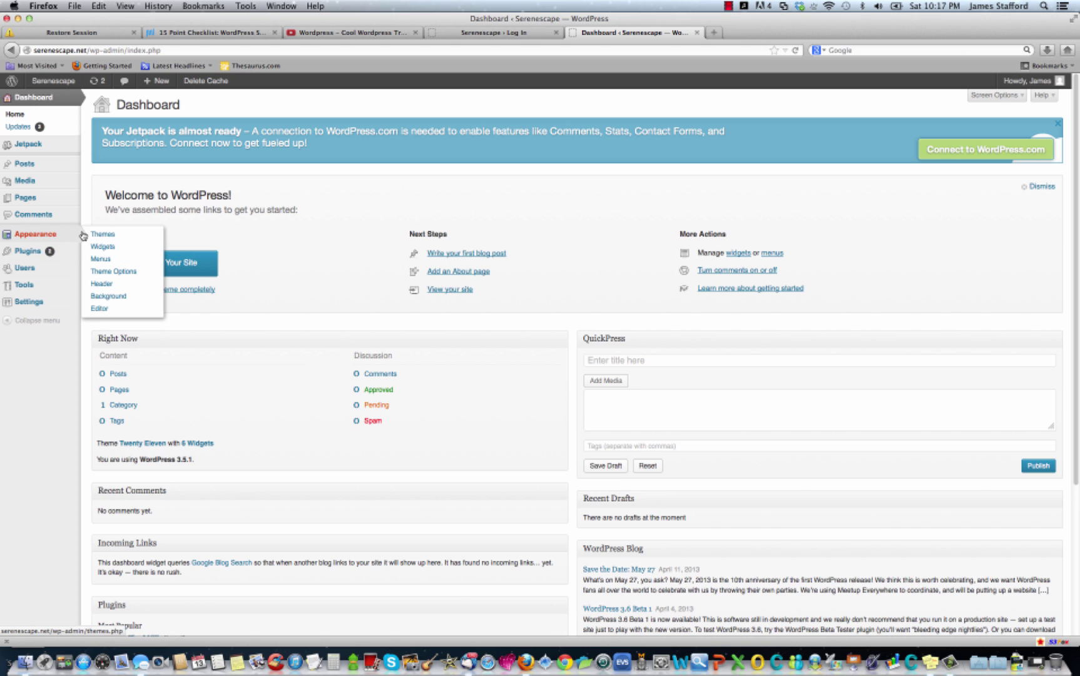
{"action": "left_click", "coordinate": [102, 233]}
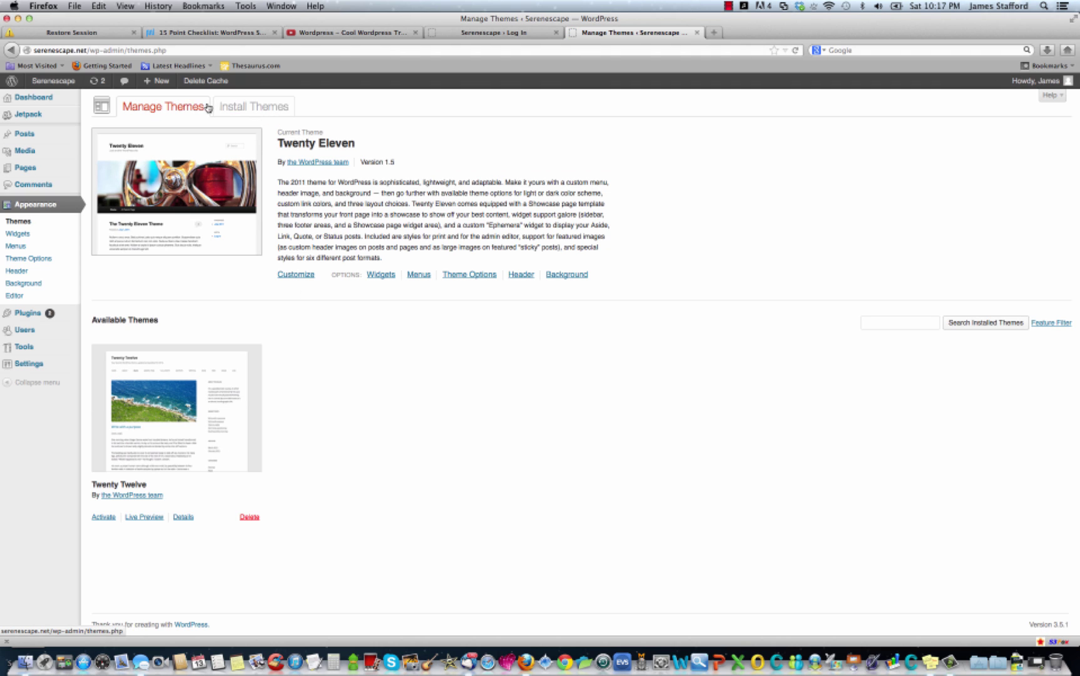
{"action": "left_click", "coordinate": [261, 116]}
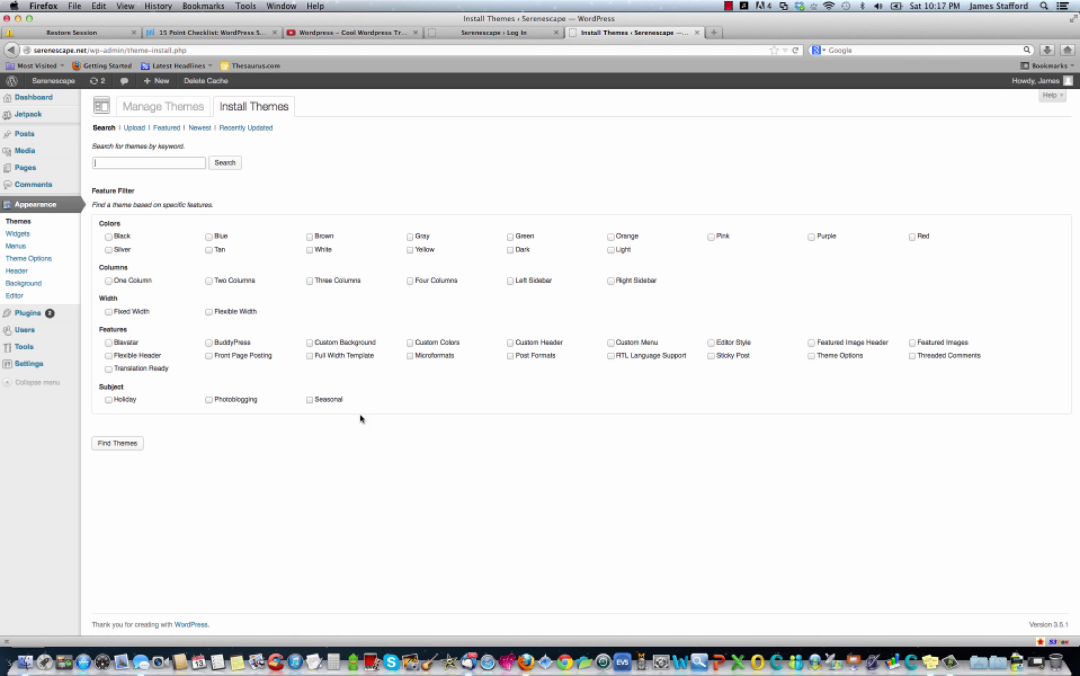
{"action": "left_click", "coordinate": [157, 162]}
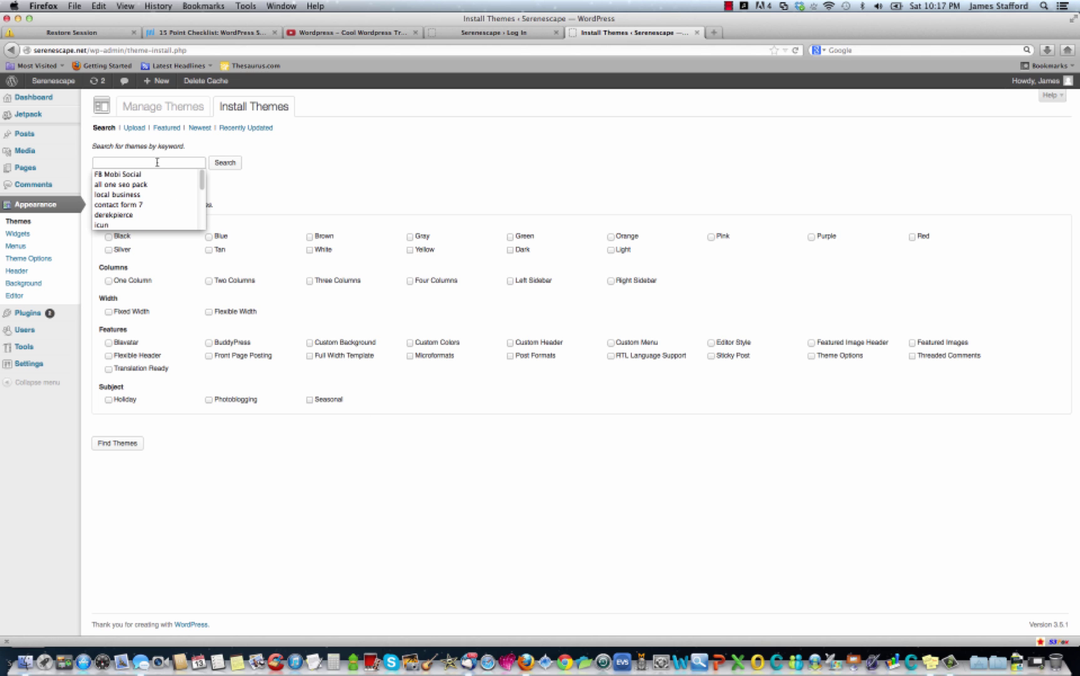
{"action": "type", "text": "business"}
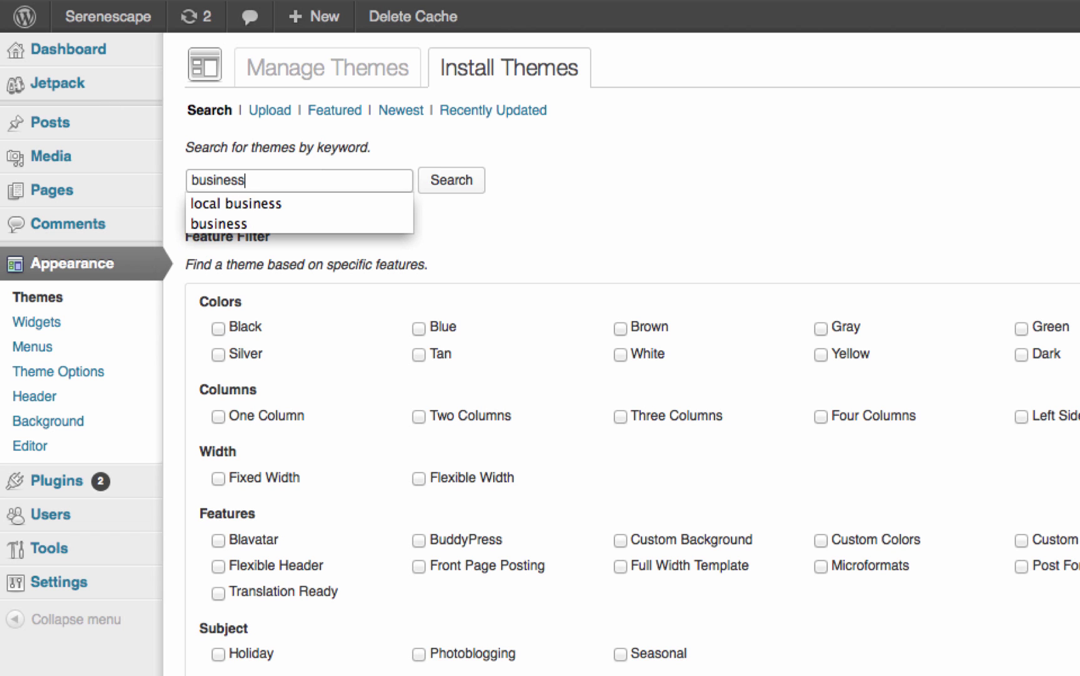
{"action": "left_click", "coordinate": [574, 197]}
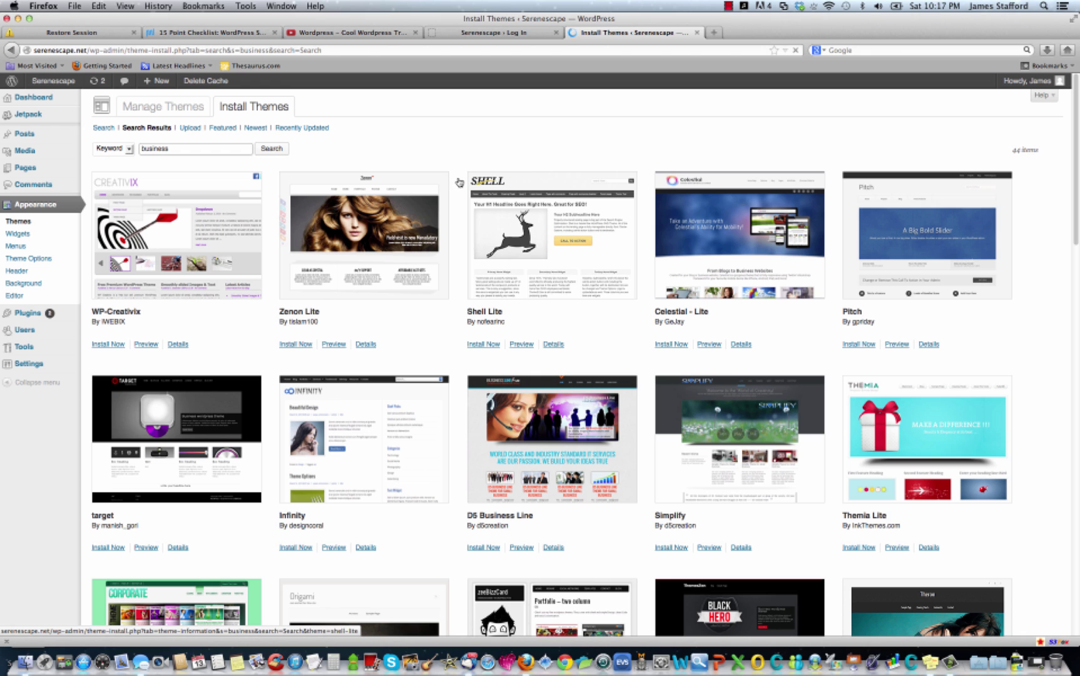
Install and activate the Local Business theme.
{"action": "scroll", "coordinate": [422, 269], "scroll_direction": "down", "scroll_amount": 5}
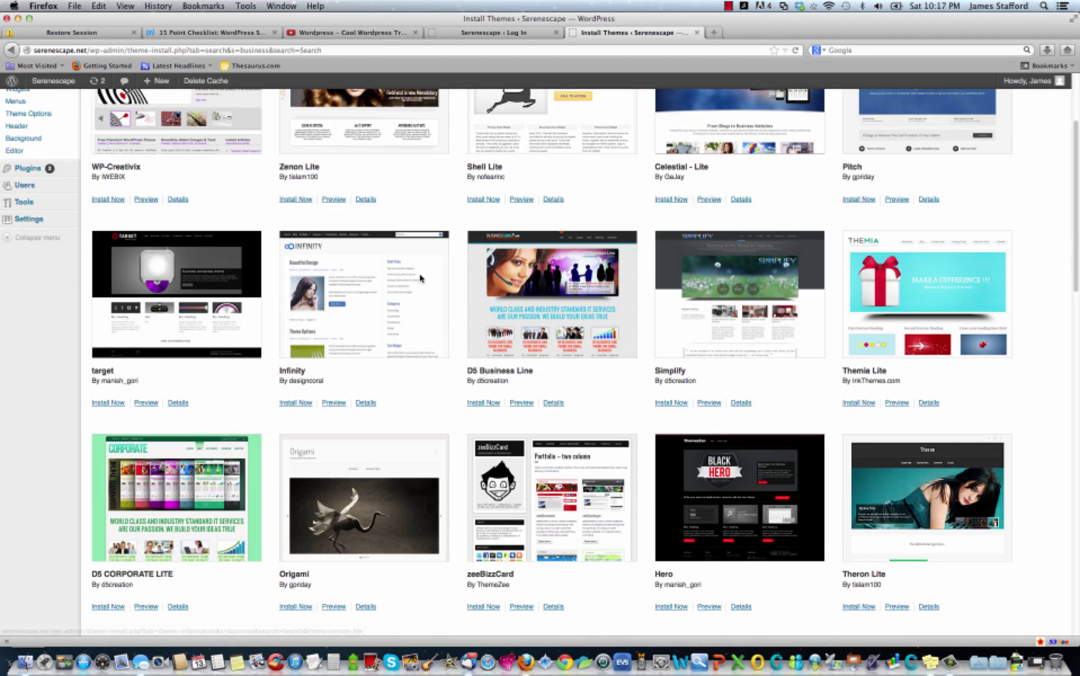
{"action": "scroll", "coordinate": [419, 281], "scroll_direction": "down", "scroll_amount": 5}
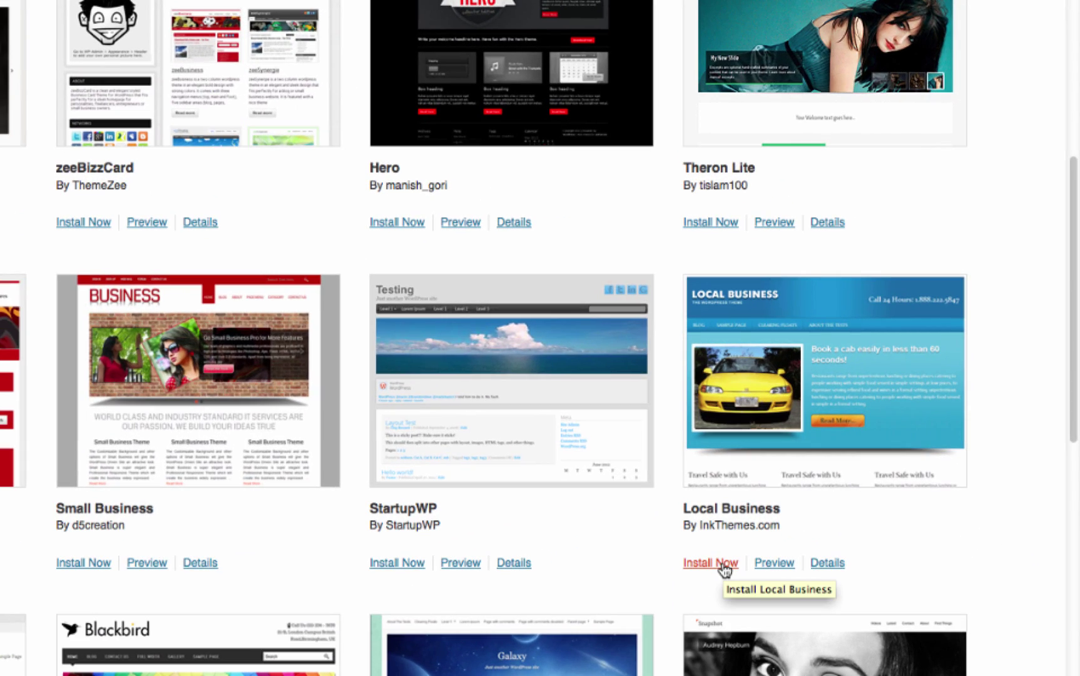
{"action": "left_click", "coordinate": [725, 569]}
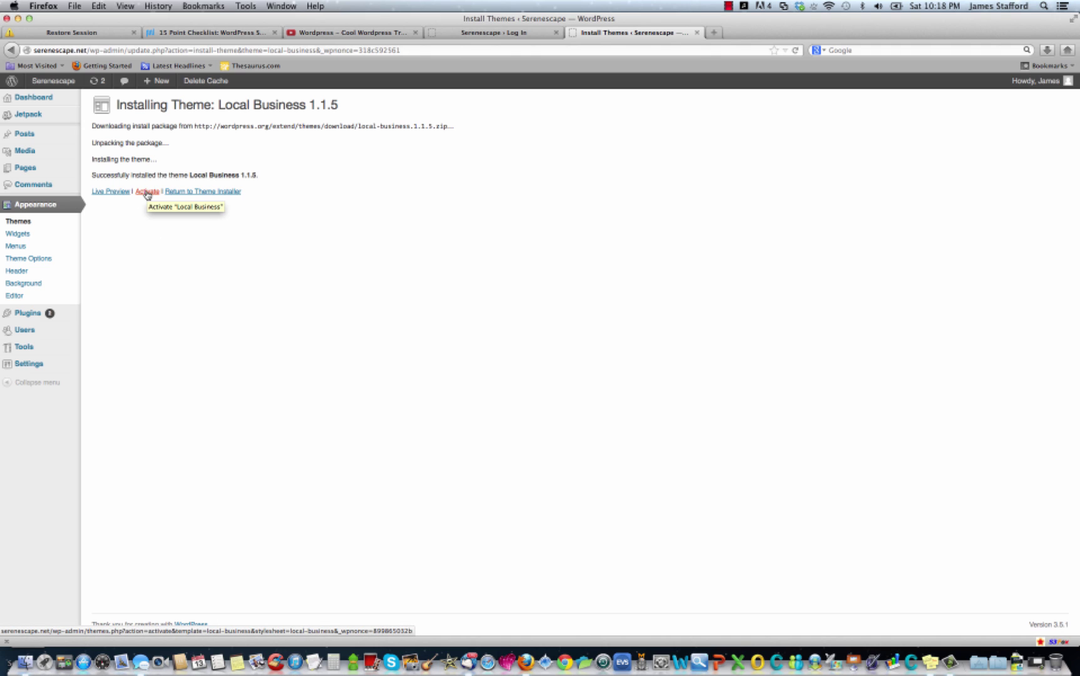
{"action": "left_click", "coordinate": [147, 192]}
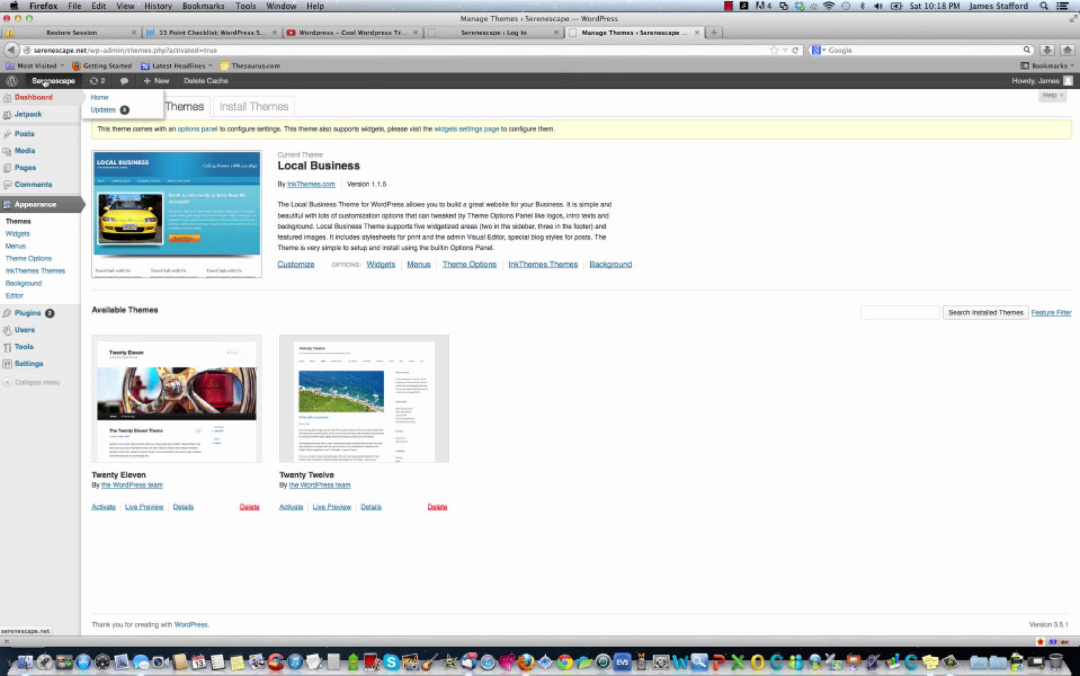
View the Serenescape front page in a new tab, then return to Manage Themes.
{"action": "right_click", "coordinate": [48, 82]}
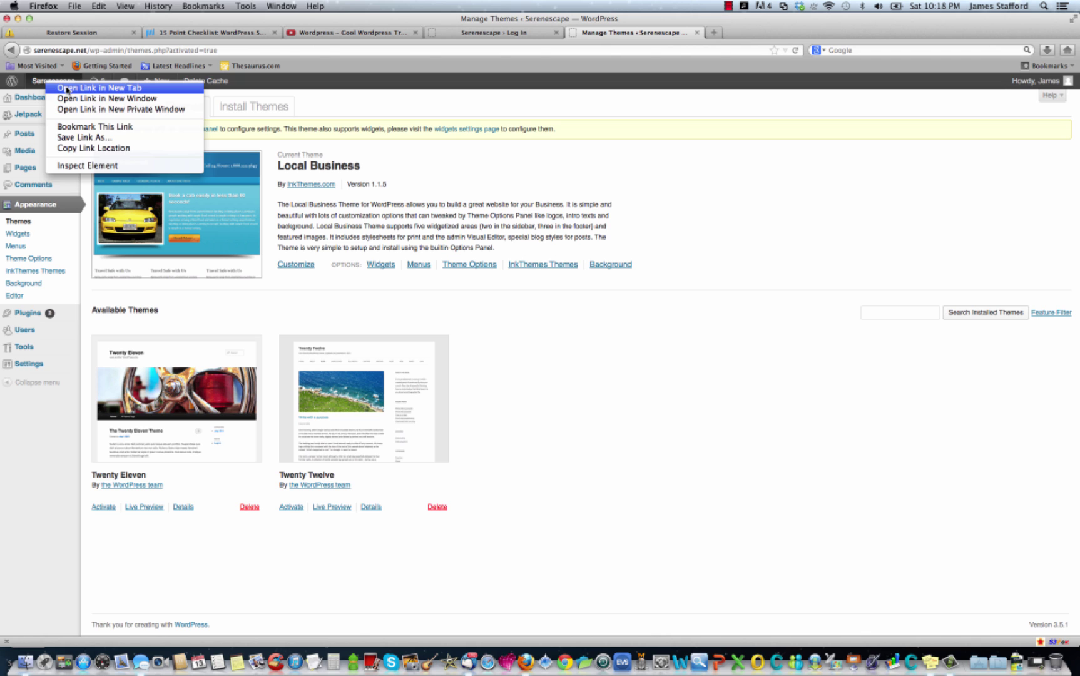
{"action": "left_click", "coordinate": [68, 90]}
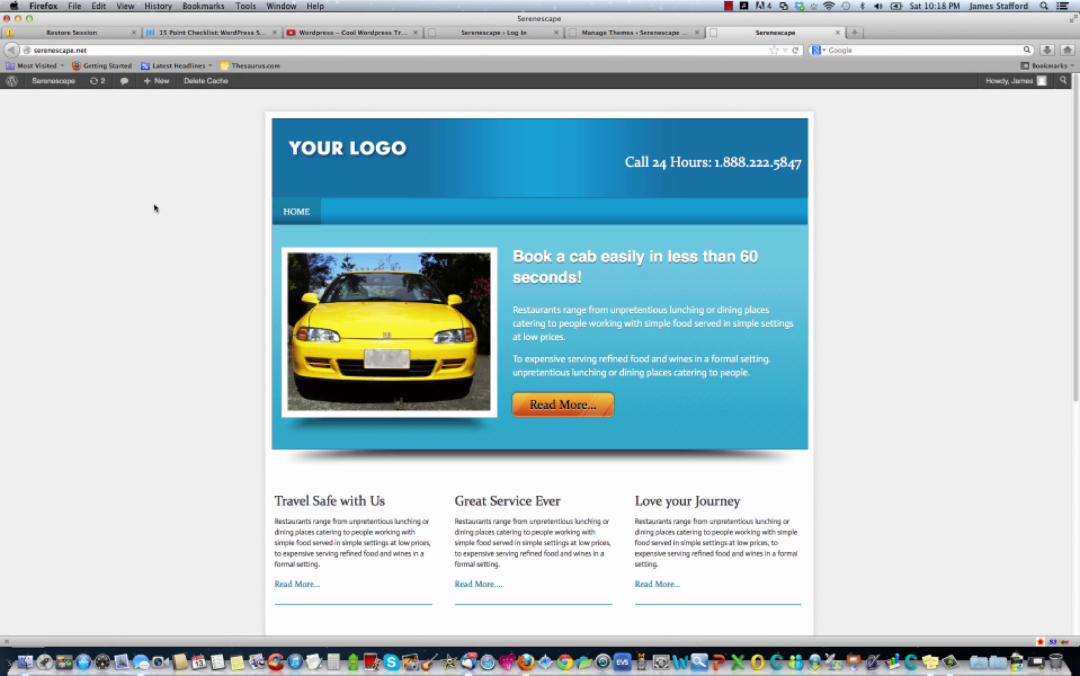
{"action": "scroll", "coordinate": [157, 210], "scroll_direction": "down", "scroll_amount": 5}
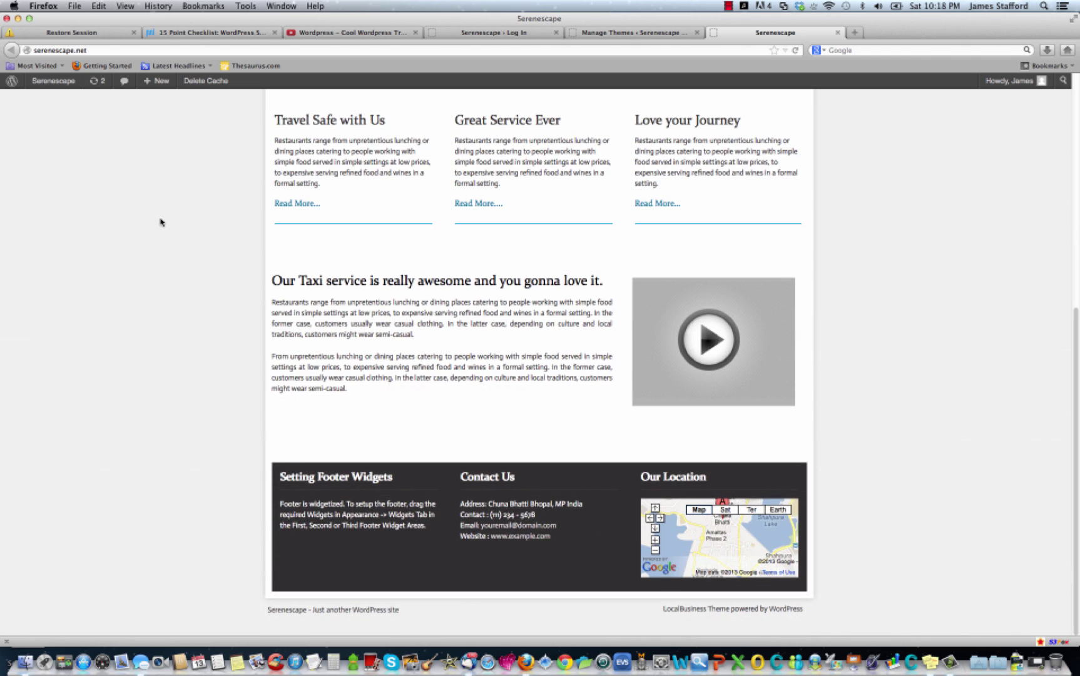
{"action": "scroll", "coordinate": [160, 222], "scroll_direction": "up", "scroll_amount": 6}
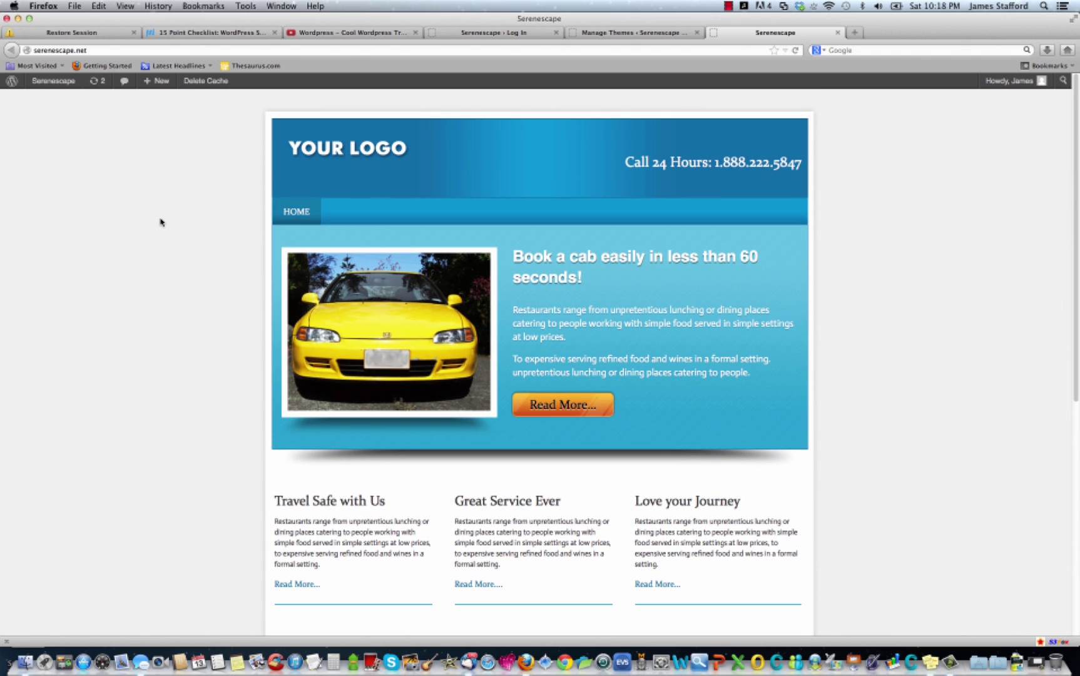
{"action": "left_click", "coordinate": [650, 34]}
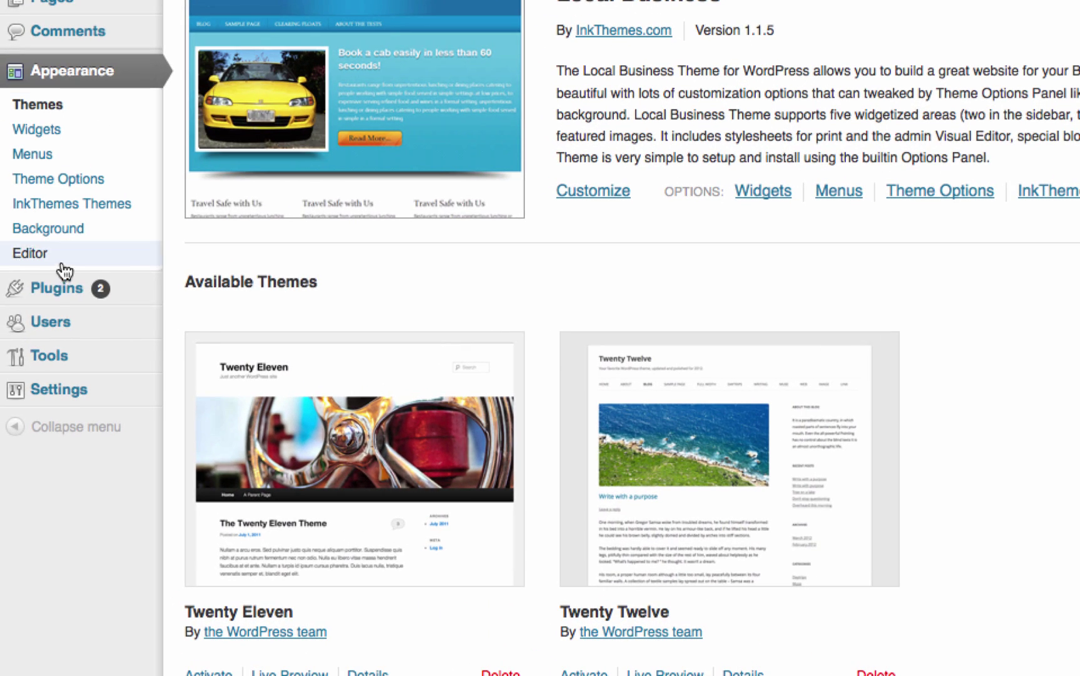
Open Installed Plugins from the Plugins menu in the admin sidebar.
{"action": "mouse_move", "coordinate": [51, 289]}
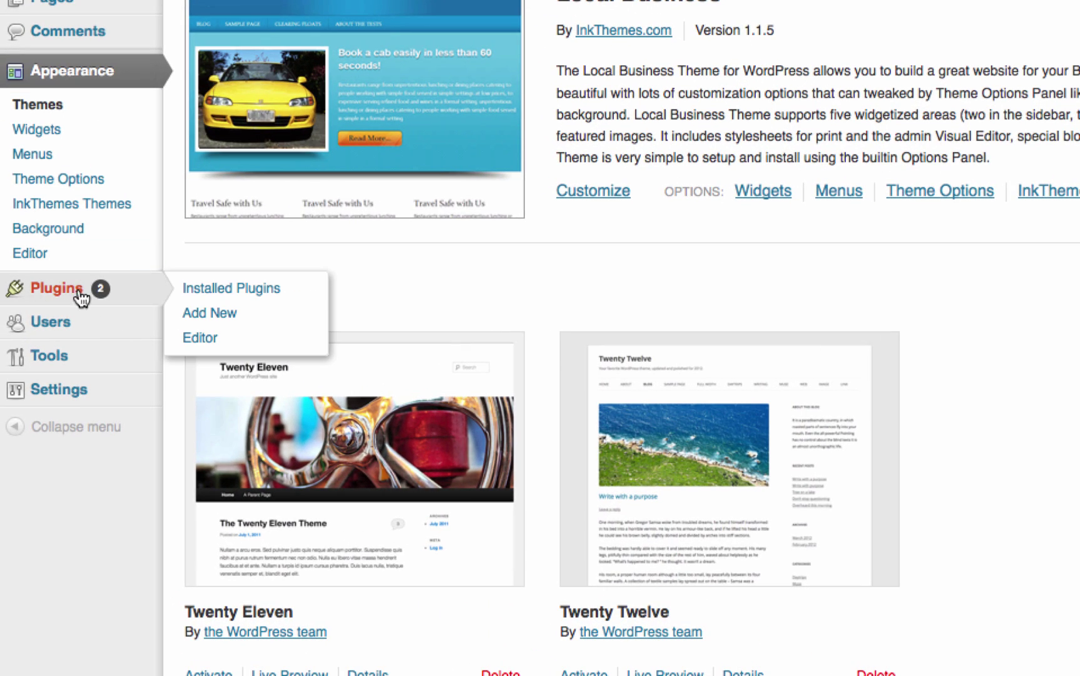
{"action": "left_click", "coordinate": [243, 293]}
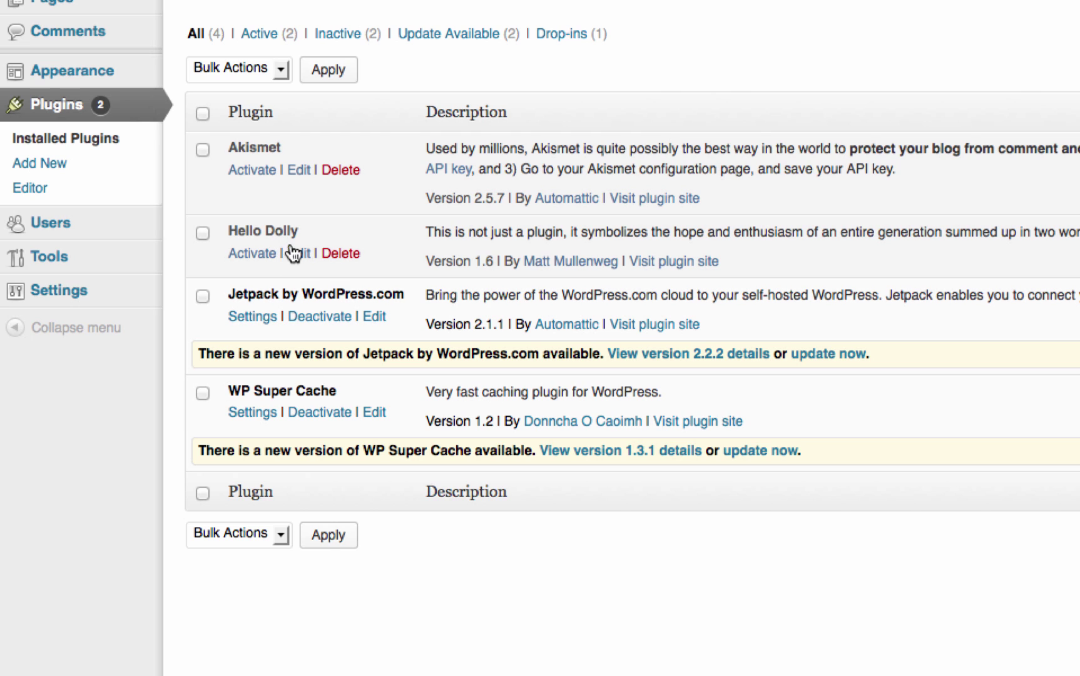
Search for 'google analytics', then install and activate the Google Analytics plugin.
{"action": "left_click", "coordinate": [52, 164]}
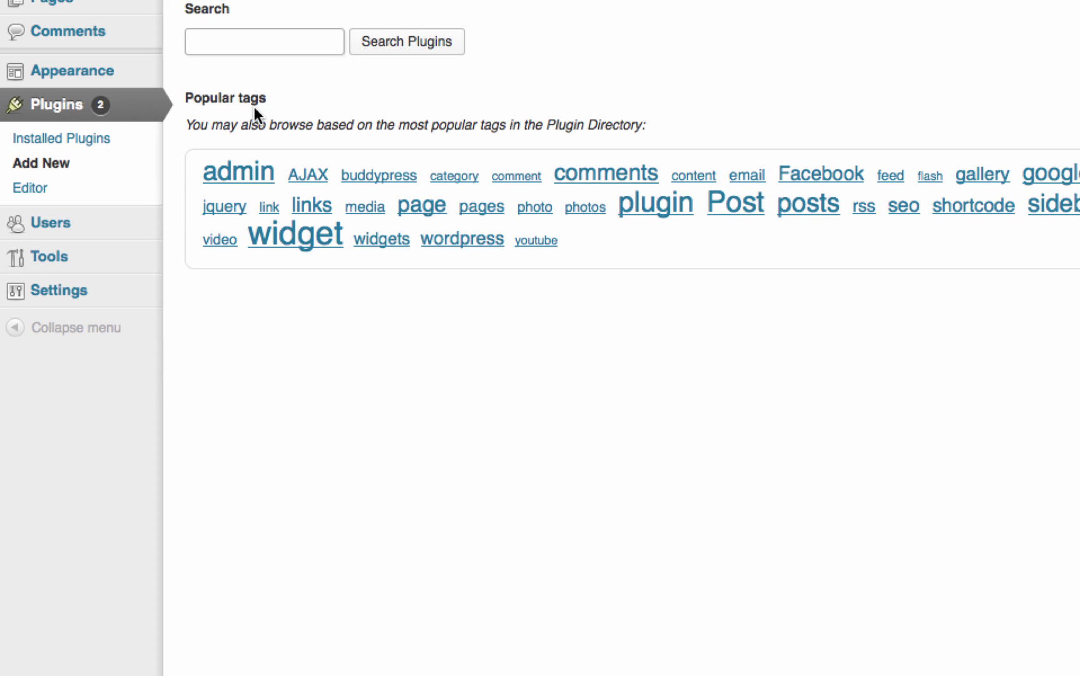
{"action": "type", "text": "google analytics"}
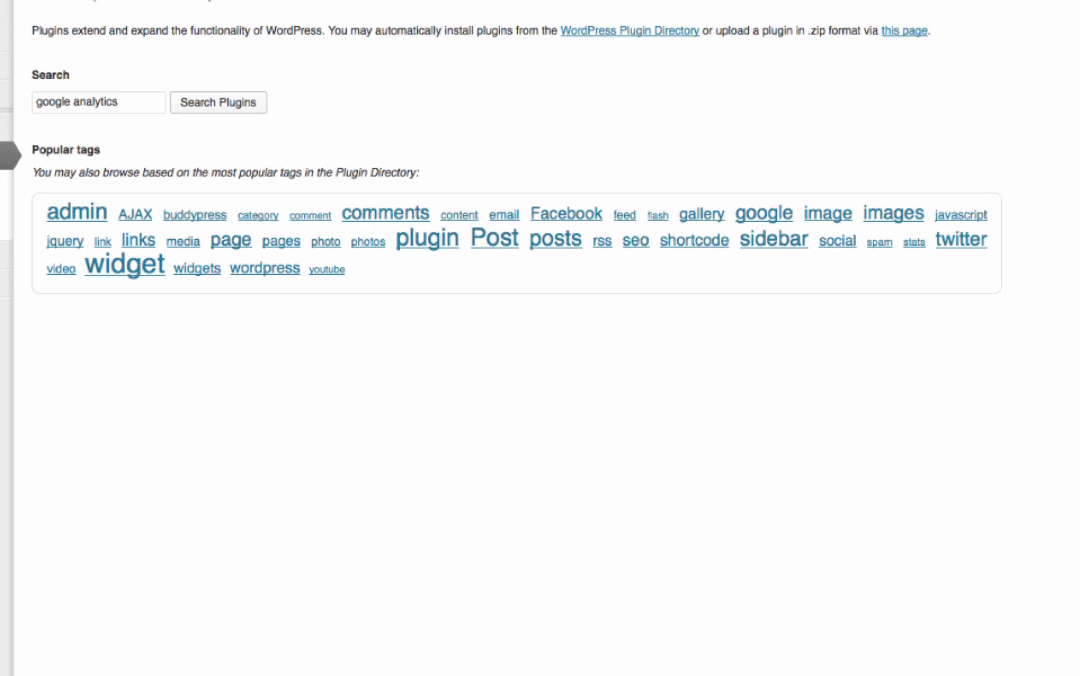
{"action": "key", "text": "Return"}
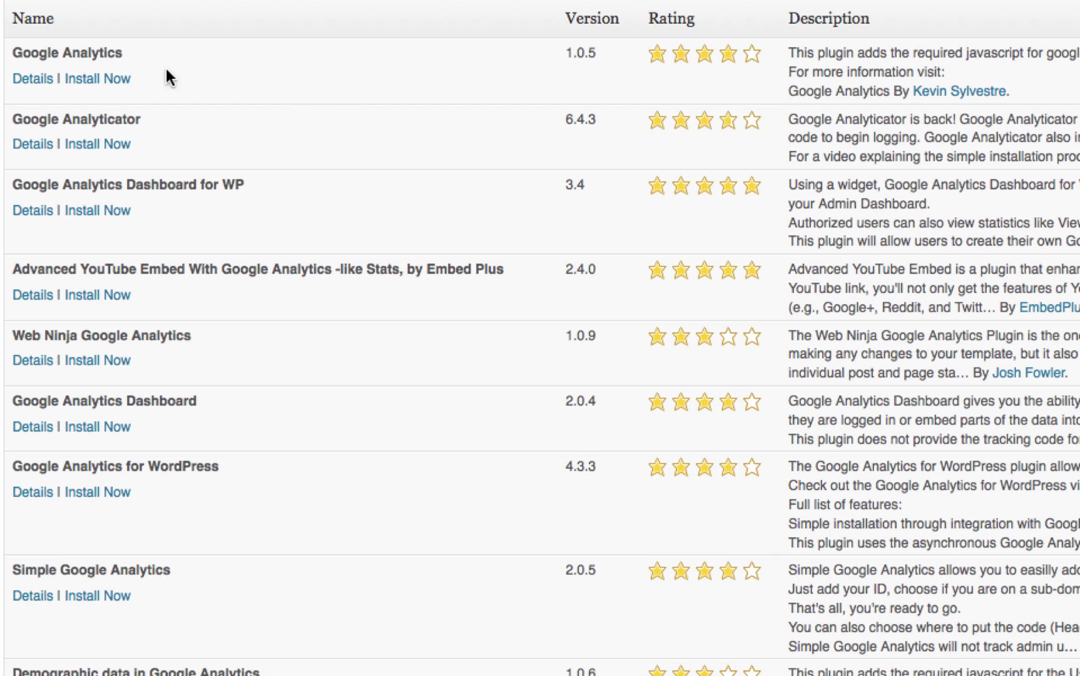
{"action": "left_click", "coordinate": [97, 79]}
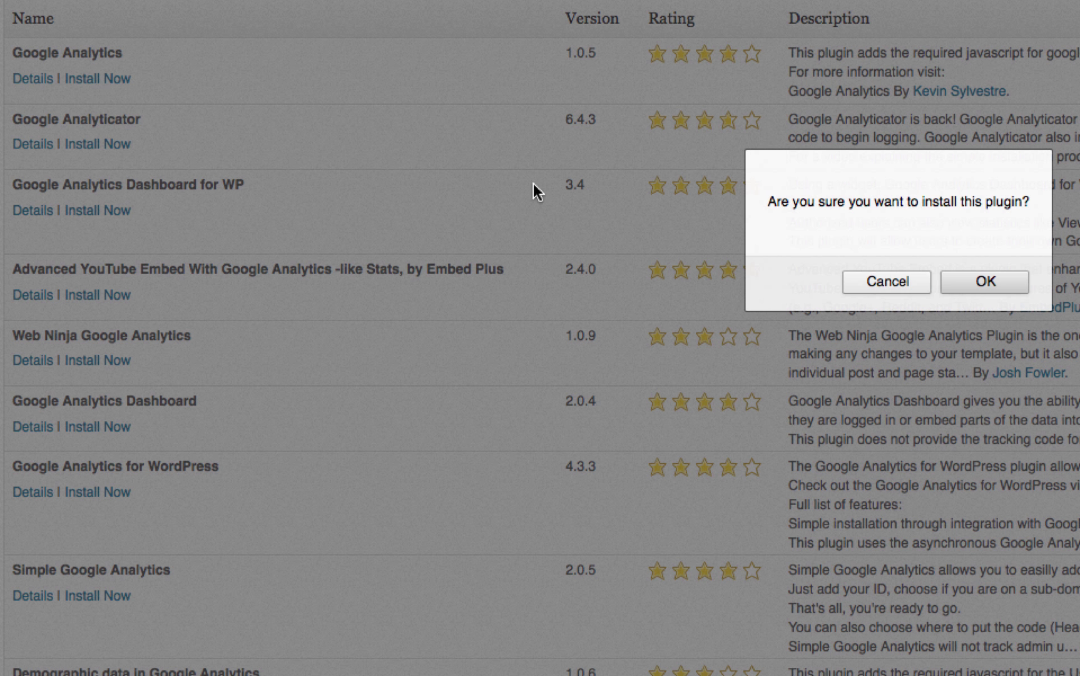
{"action": "left_click", "coordinate": [970, 281]}
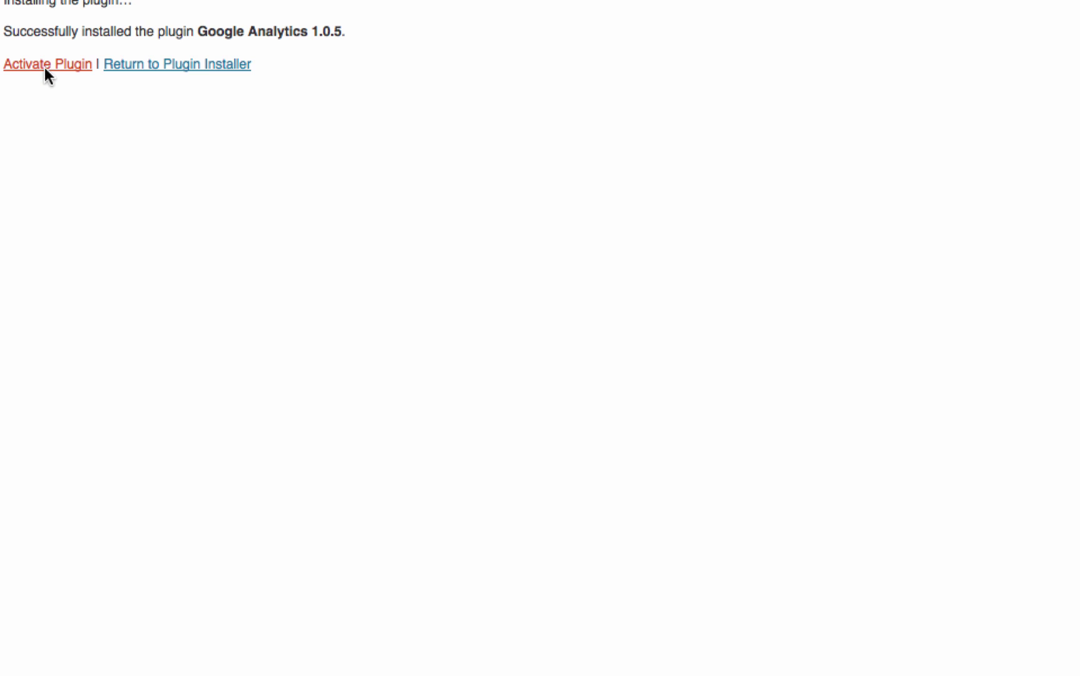
{"action": "left_click", "coordinate": [47, 66]}
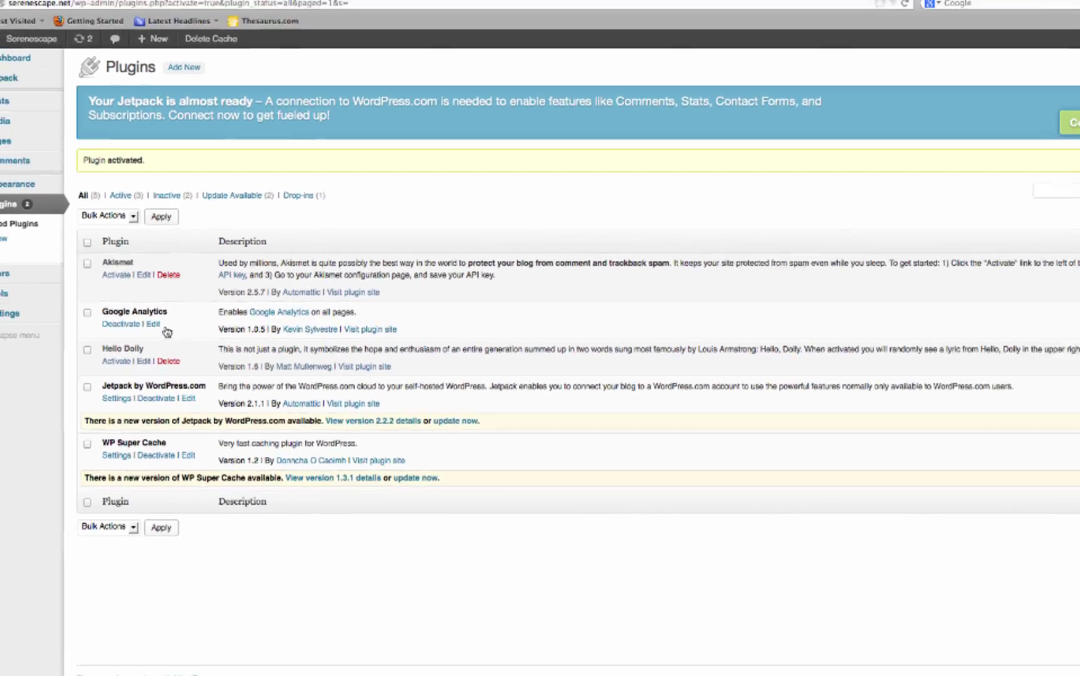
{"action": "left_click", "coordinate": [30, 251]}
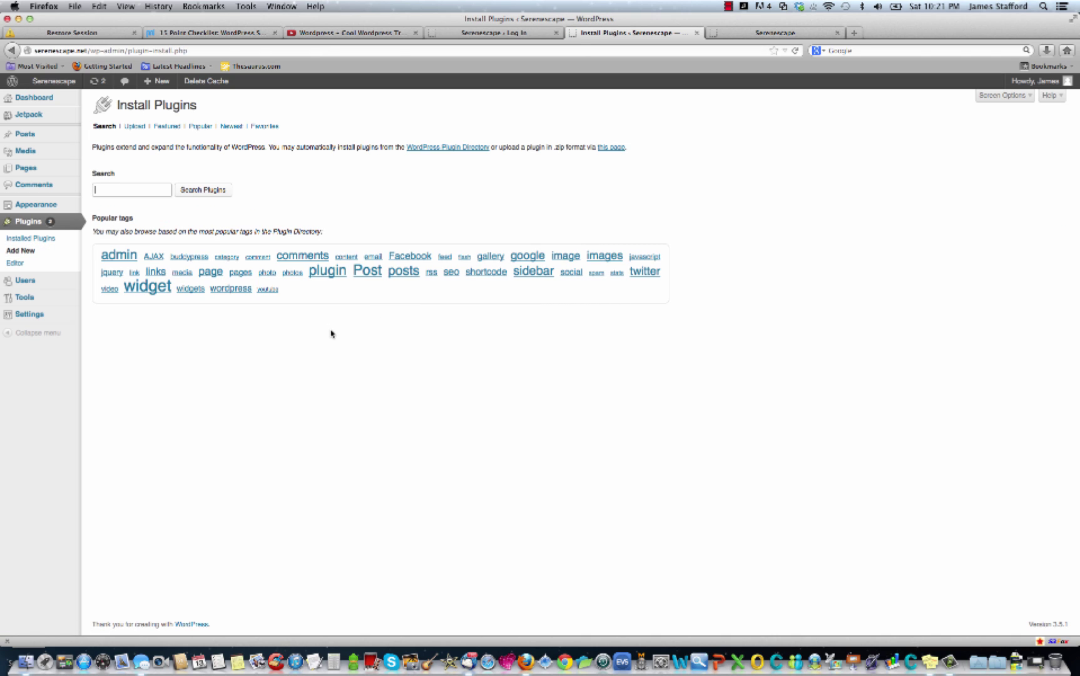
Browse the websitesmadeeasy.tv members-home page in a new tab, then return to WordPress.
{"action": "left_click", "coordinate": [856, 33]}
{"action": "type", "text": "websitesmadeeasy.tv/"}
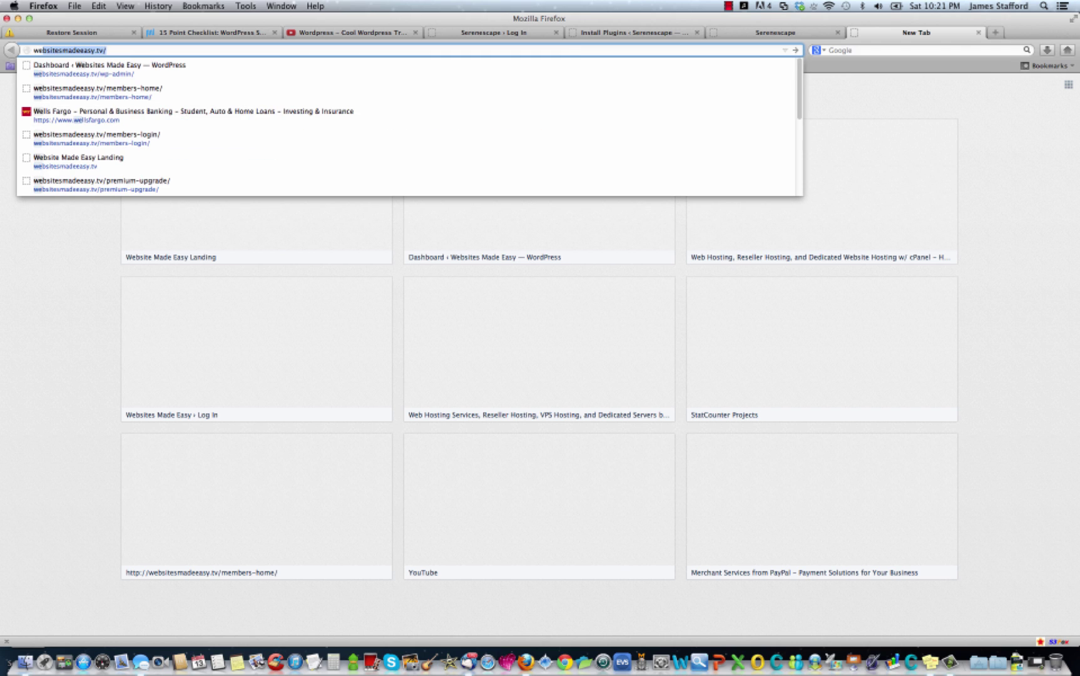
{"action": "left_click", "coordinate": [359, 88]}
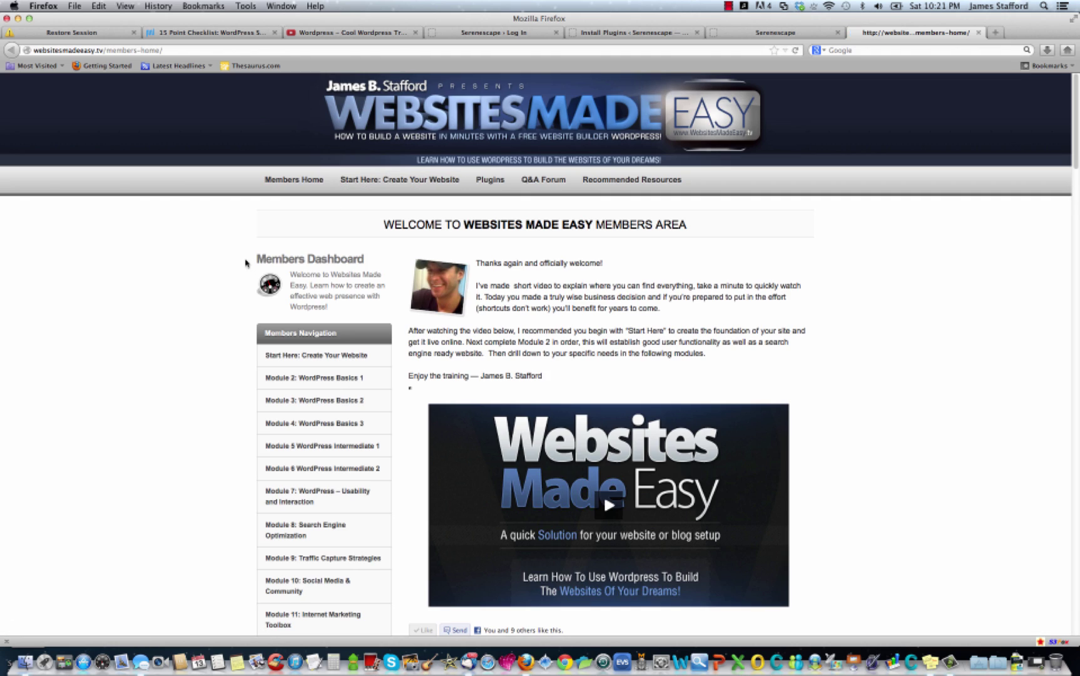
{"action": "scroll", "coordinate": [225, 267], "scroll_direction": "down", "scroll_amount": 3}
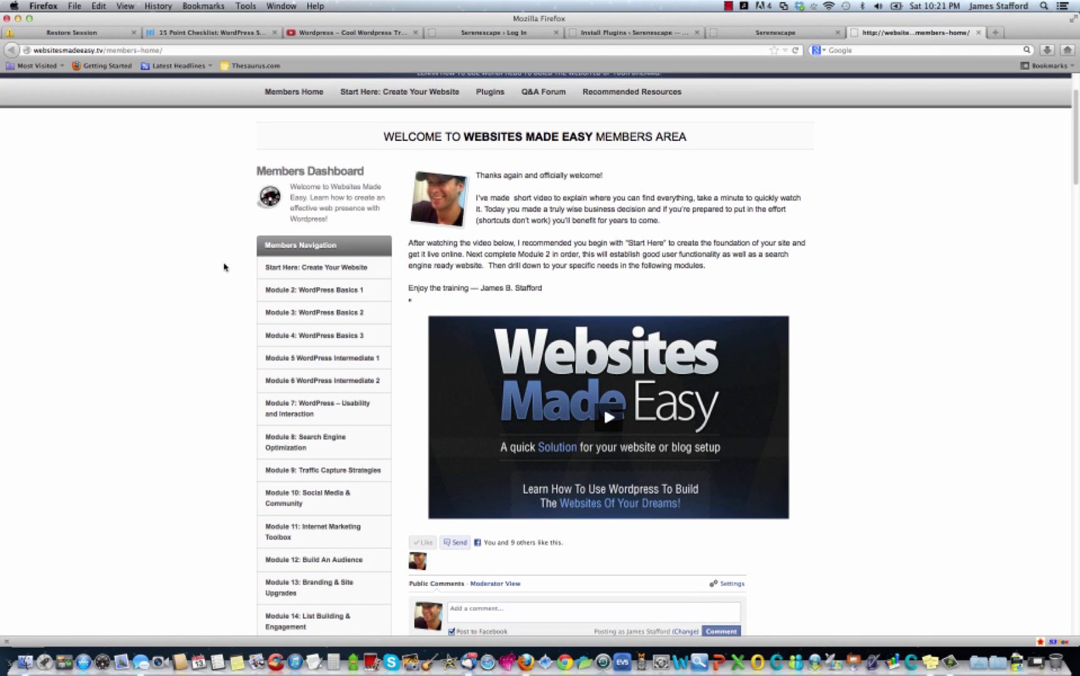
{"action": "scroll", "coordinate": [172, 314], "scroll_direction": "down", "scroll_amount": 3}
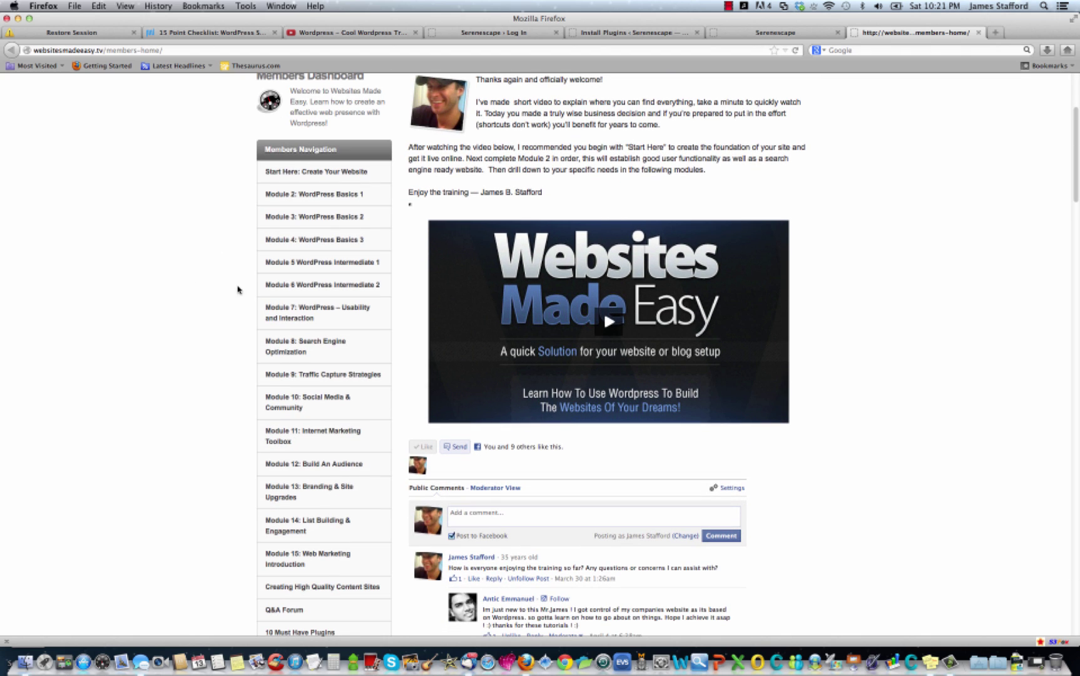
{"action": "scroll", "coordinate": [295, 270], "scroll_direction": "down", "scroll_amount": 2}
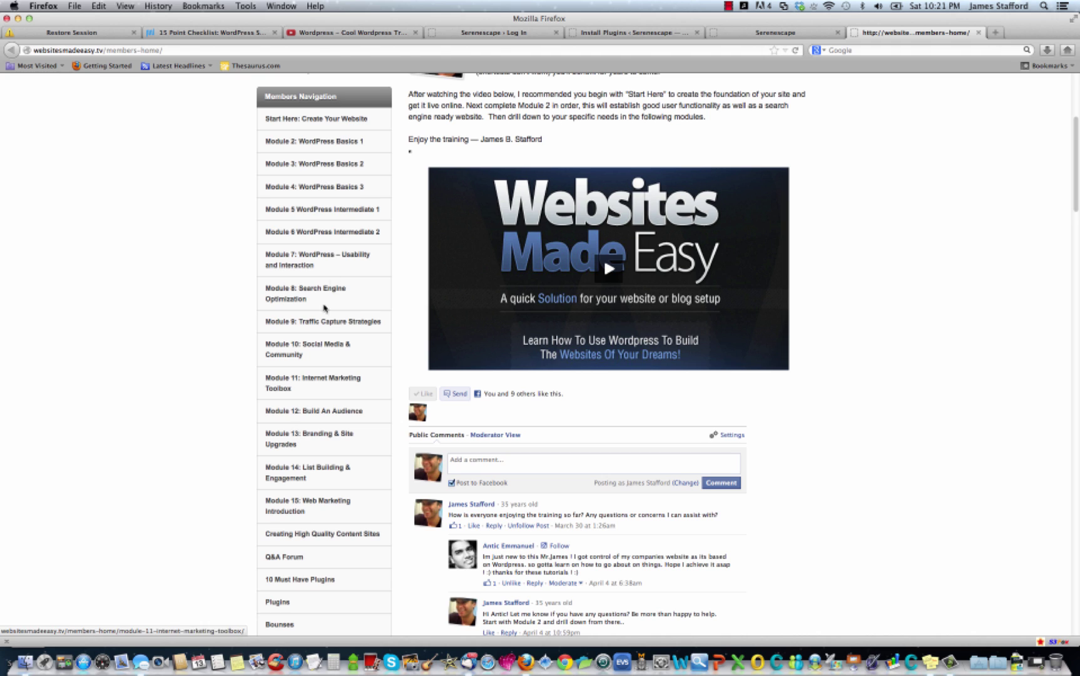
{"action": "scroll", "coordinate": [351, 369], "scroll_direction": "up", "scroll_amount": 5}
{"action": "scroll", "coordinate": [335, 366], "scroll_direction": "up", "scroll_amount": 3}
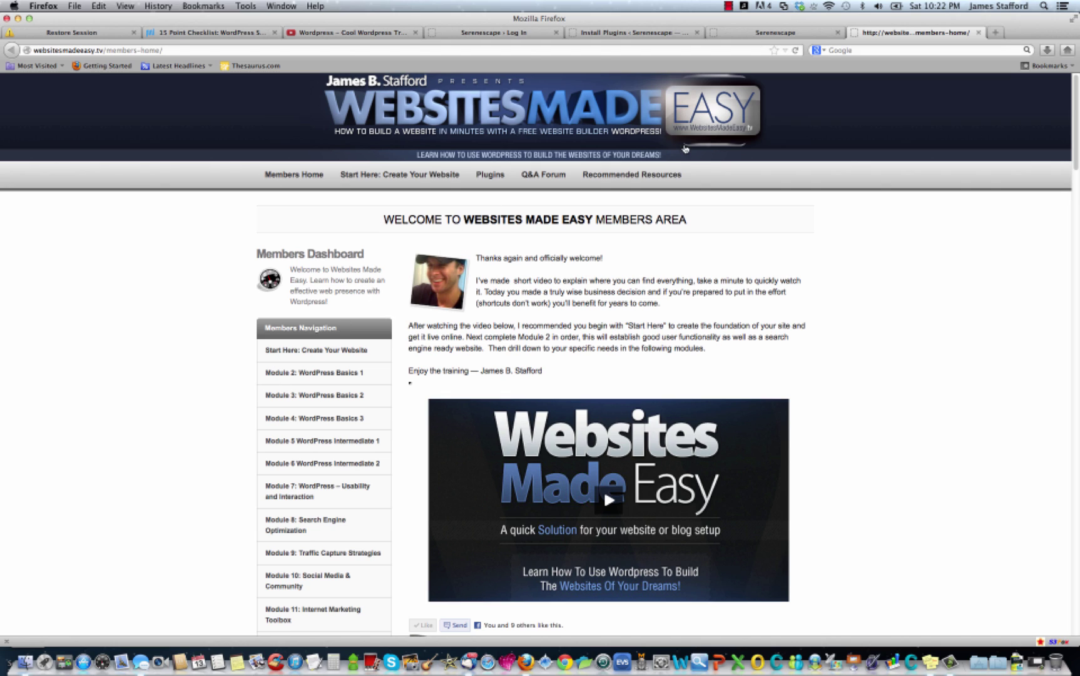
{"action": "left_click", "coordinate": [630, 34]}
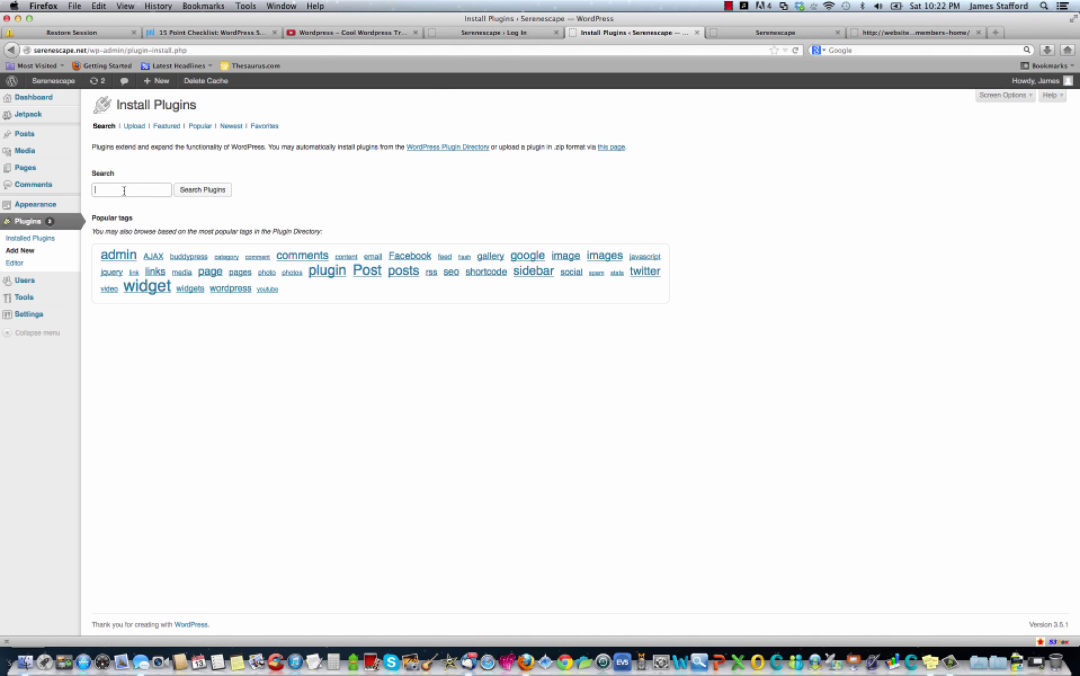
Search for 'google xml sitemaps', then install and activate Google XML Sitemaps.
{"action": "type", "text": "google"}
{"action": "type", "text": "xml sitemaps"}
{"action": "key", "text": "Return"}
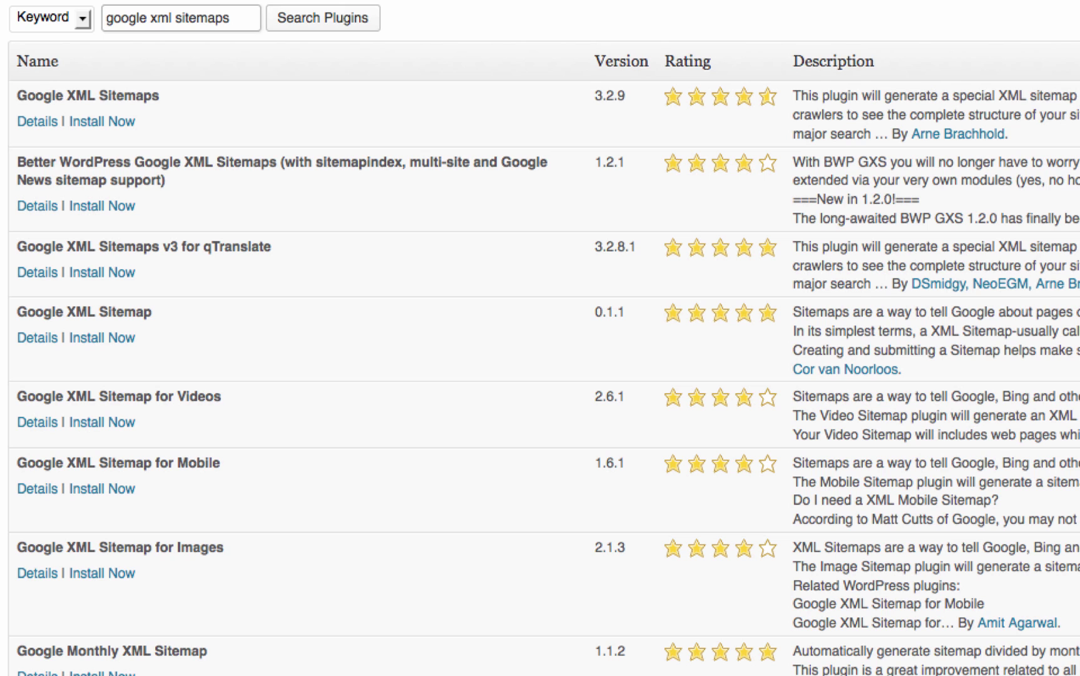
{"action": "left_click", "coordinate": [128, 122]}
{"action": "left_click", "coordinate": [1002, 331]}
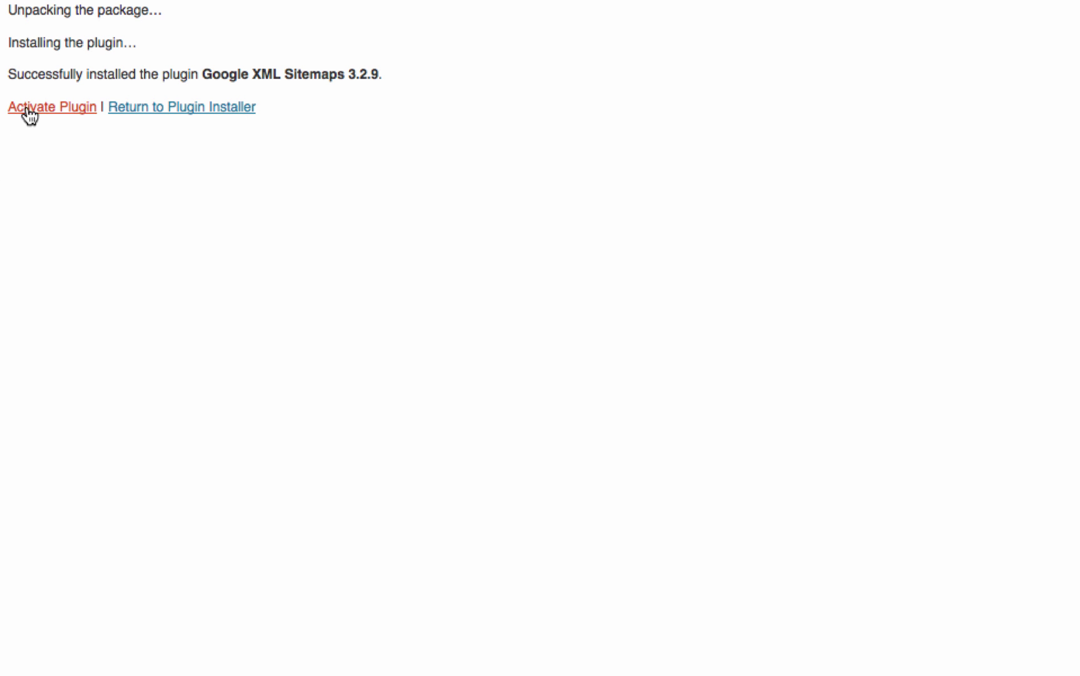
{"action": "left_click", "coordinate": [39, 109]}
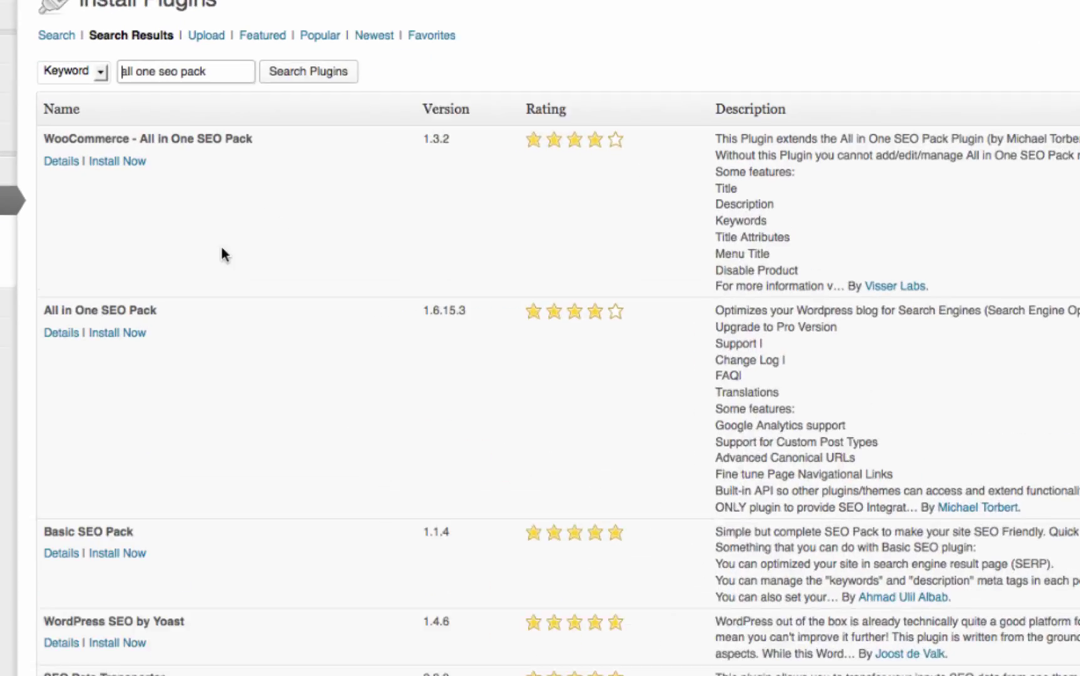
Install the All in One SEO Pack plugin and confirm the installation.
{"action": "left_click", "coordinate": [116, 348]}
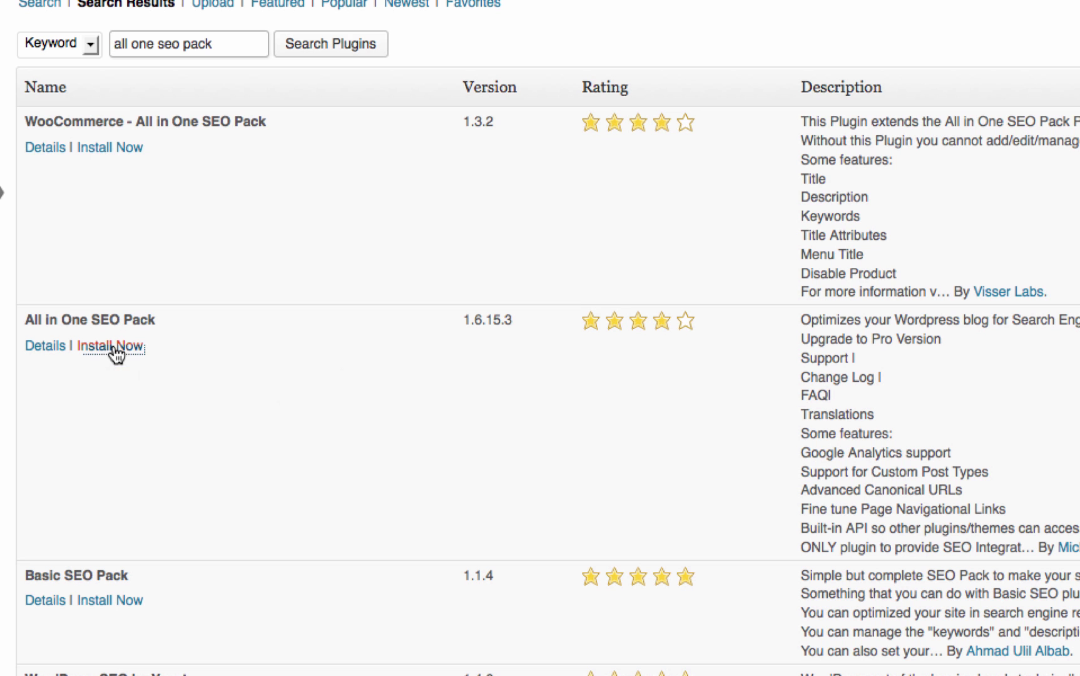
{"action": "left_click", "coordinate": [1013, 351]}
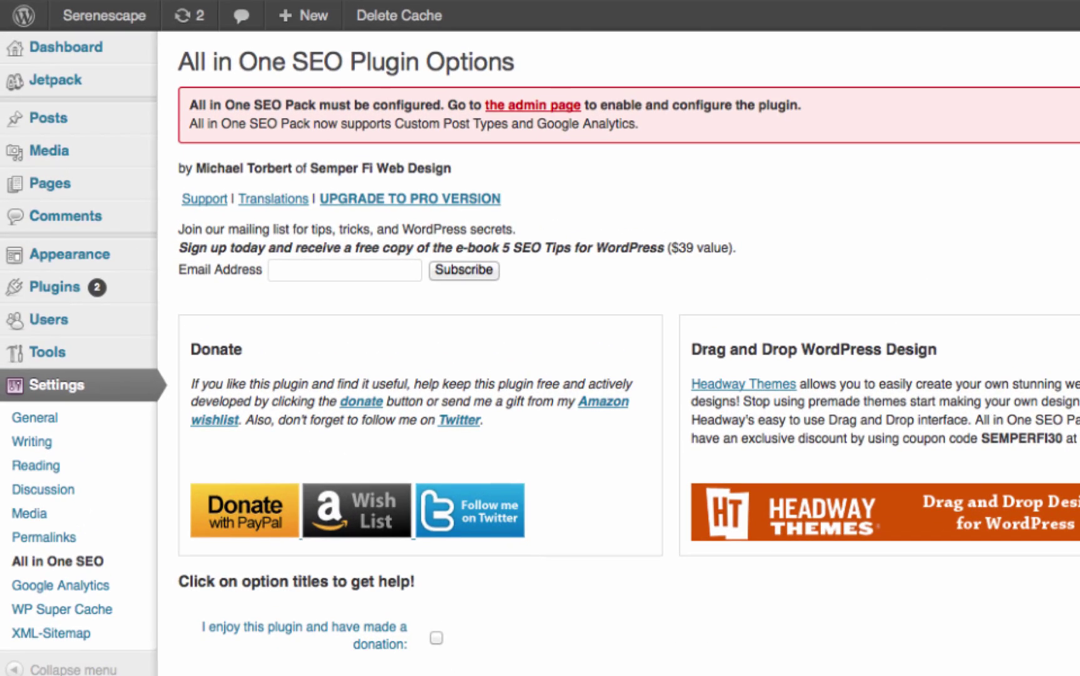
{"action": "scroll", "coordinate": [619, 350], "scroll_direction": "down", "scroll_amount": 5}
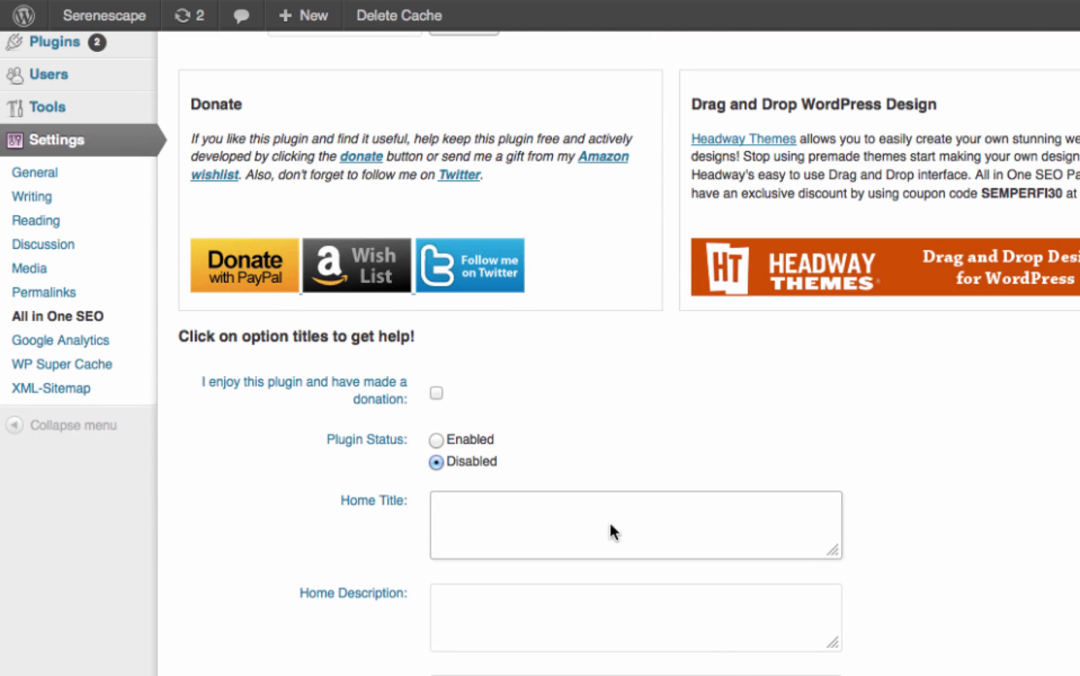
{"action": "left_click", "coordinate": [610, 526]}
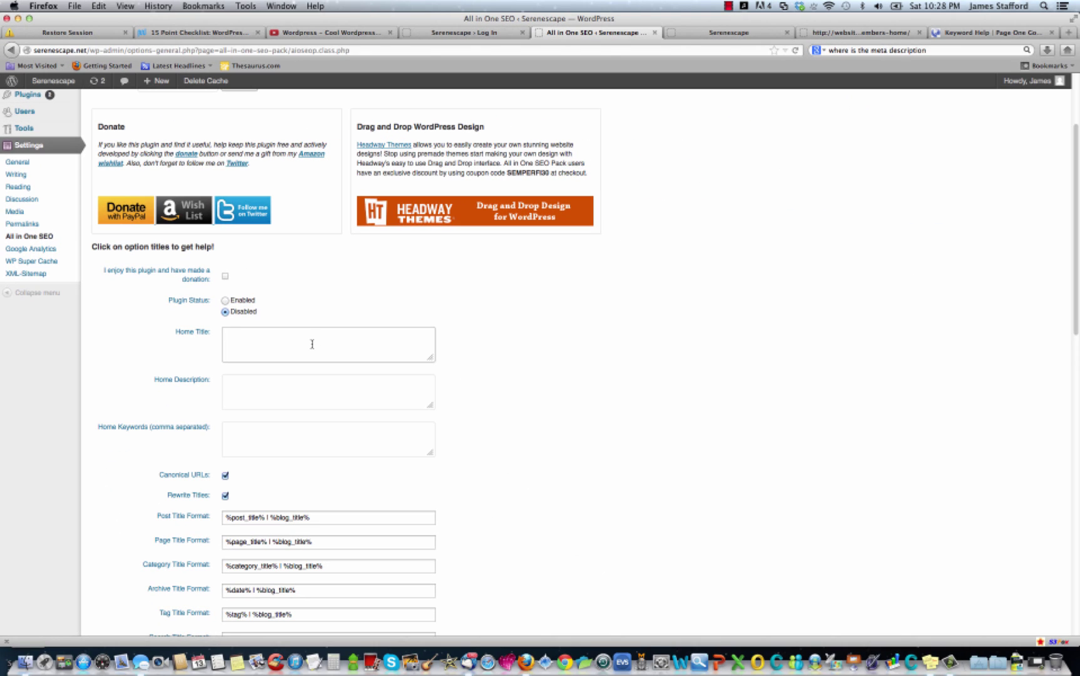
{"action": "left_click", "coordinate": [1069, 32]}
Search Google for 'newport beach landscapers' and scroll through the results.
{"action": "left_click", "coordinate": [939, 51]}
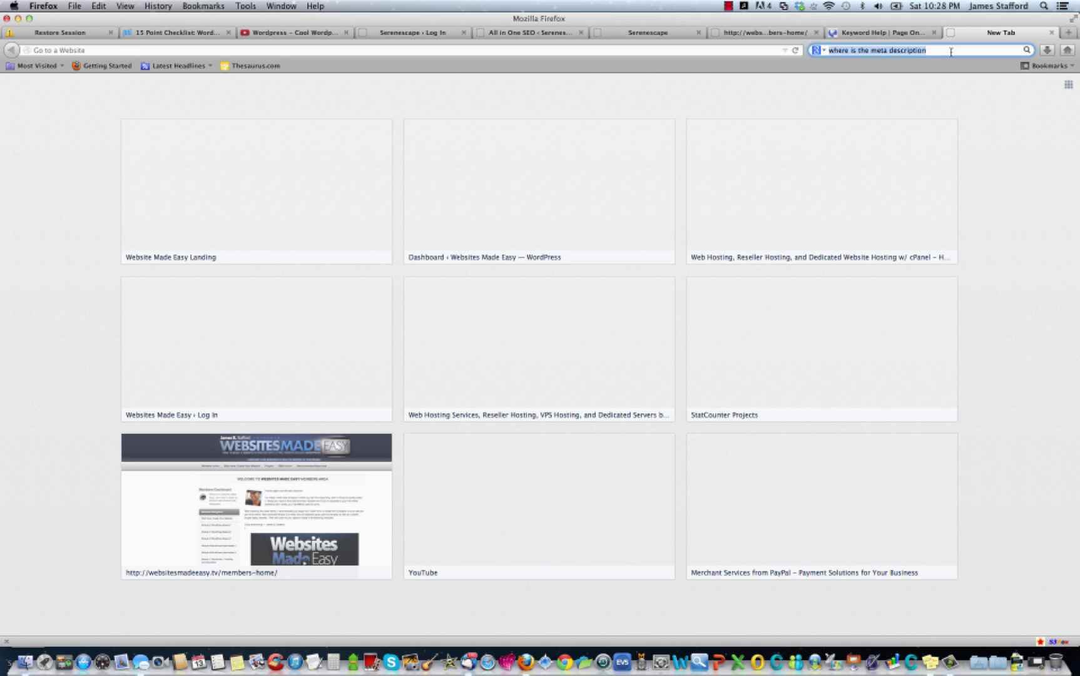
{"action": "type", "text": "new"}
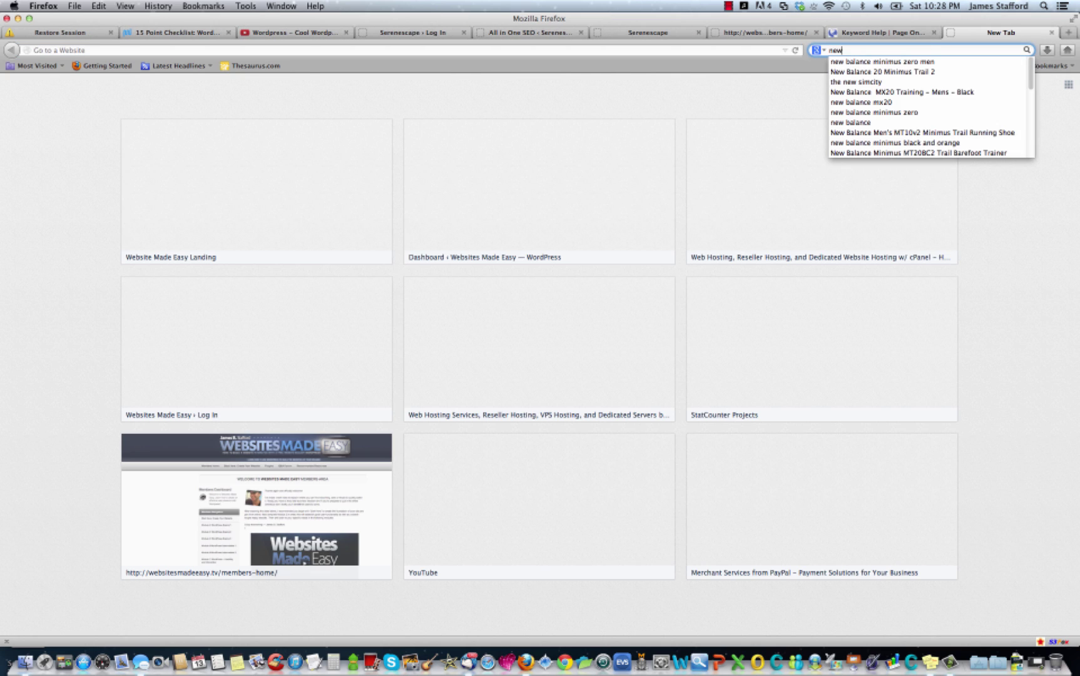
{"action": "type", "text": "port beach "}
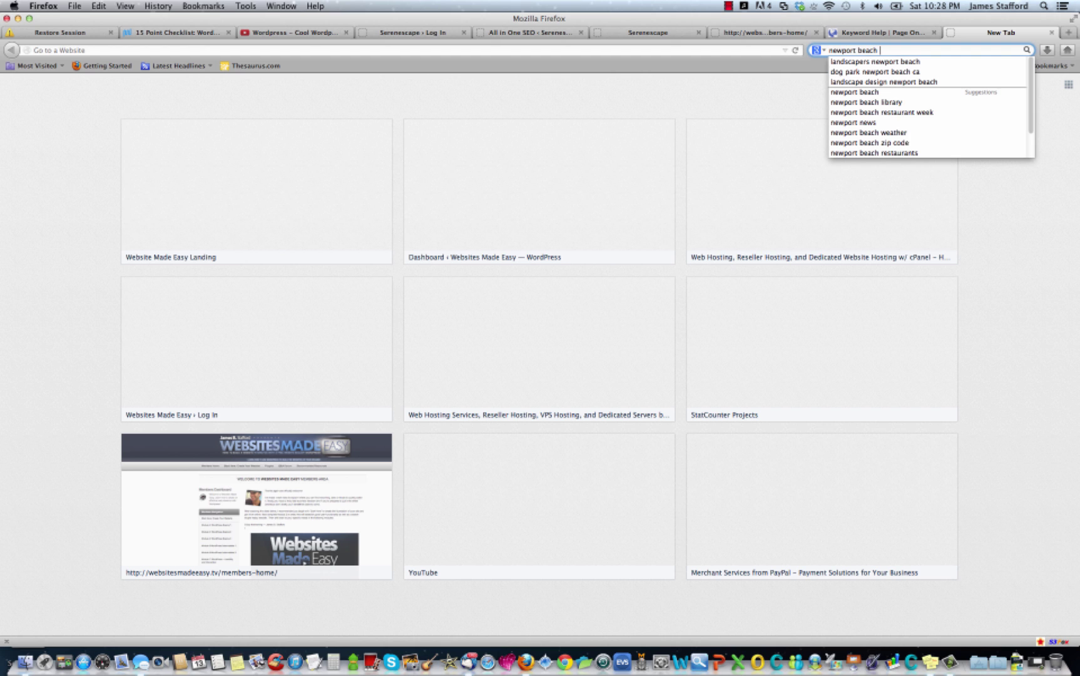
{"action": "type", "text": "lan"}
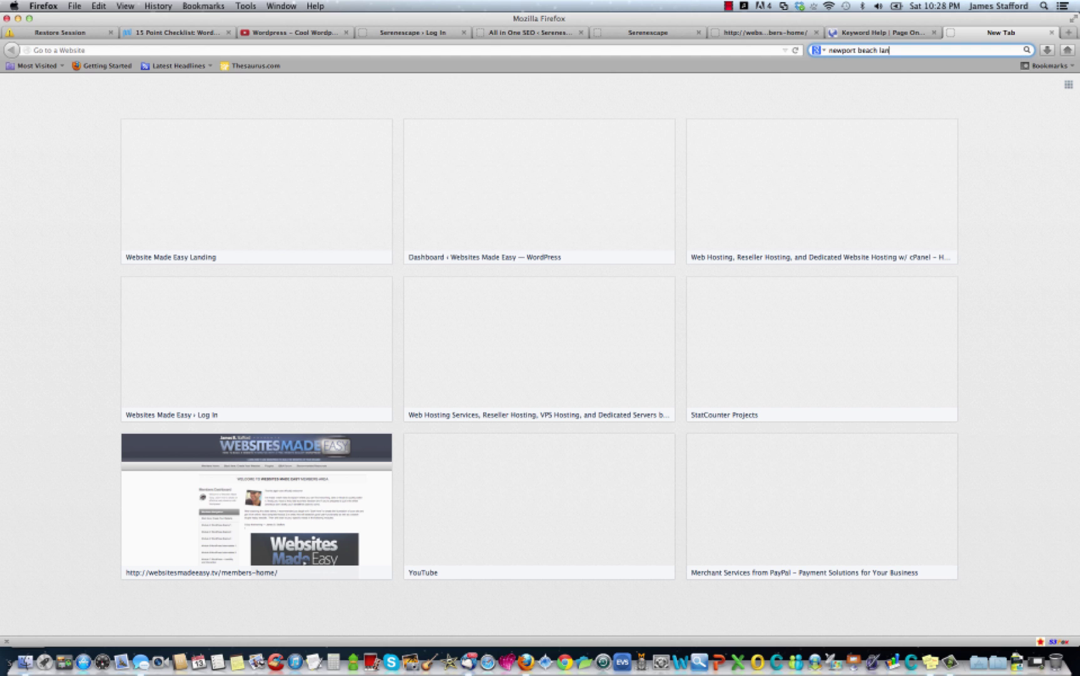
{"action": "type", "text": "dsca"}
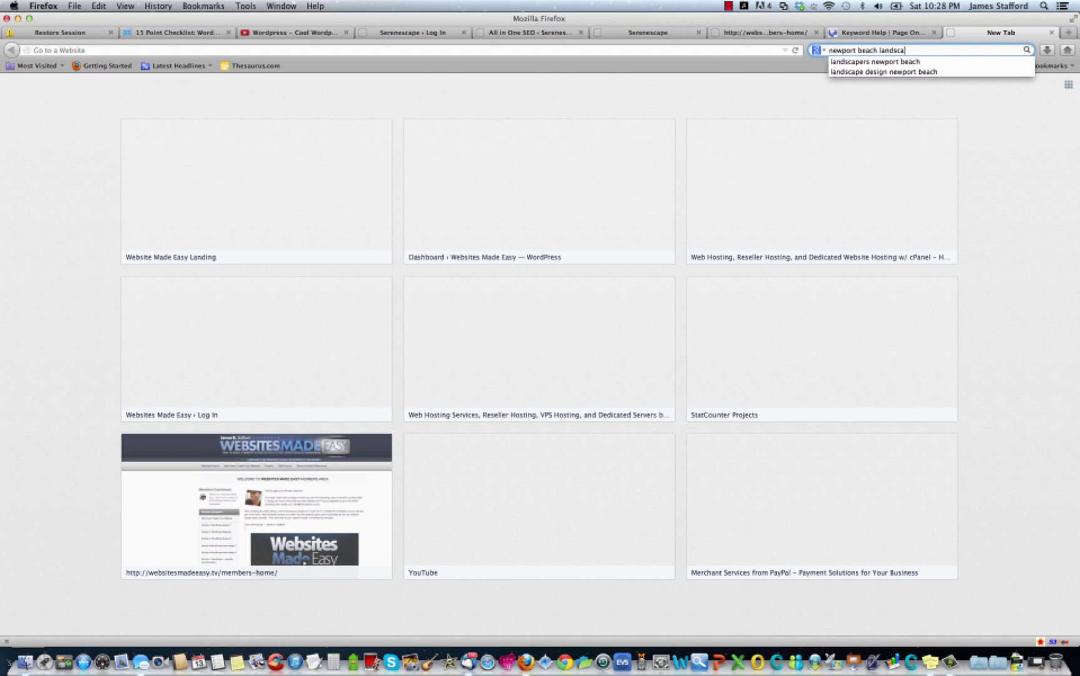
{"action": "type", "text": "pers"}
{"action": "key", "text": "Return"}
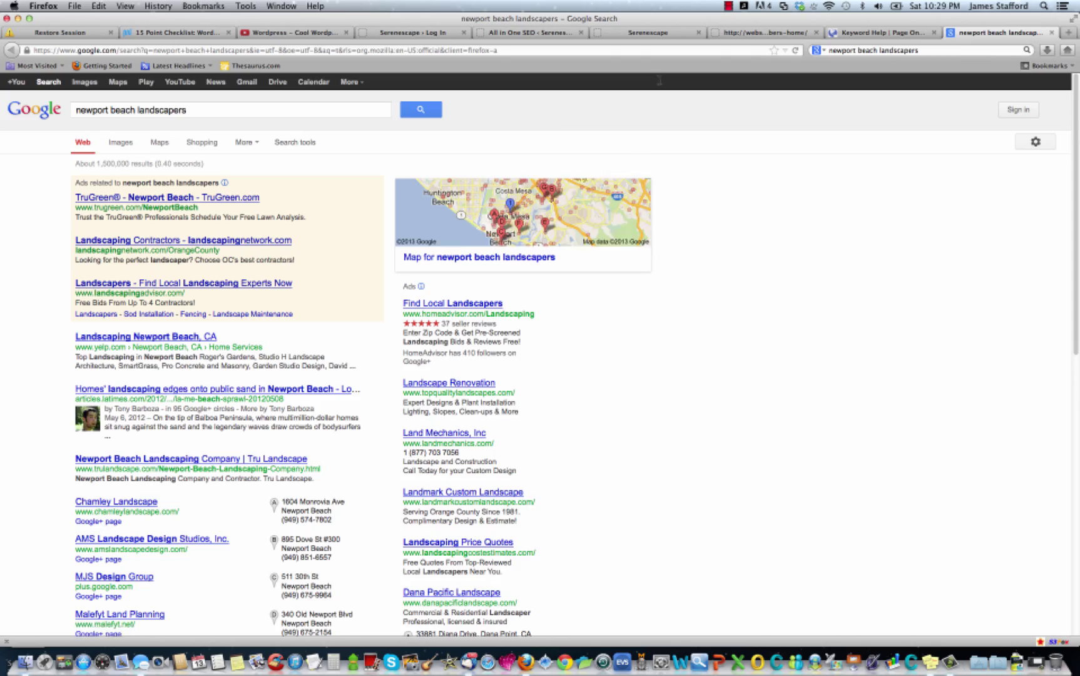
{"action": "scroll", "coordinate": [206, 283], "scroll_direction": "down", "scroll_amount": 3}
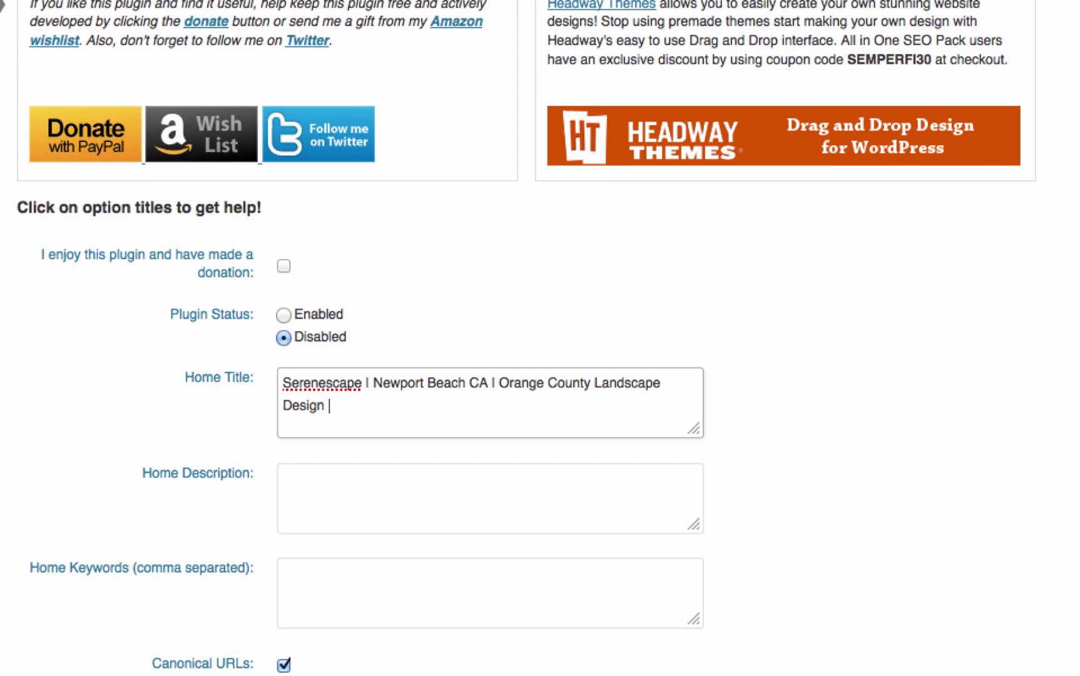
Finish the home title by adding the business phone number in parentheses.
{"action": "type", "text": "("}
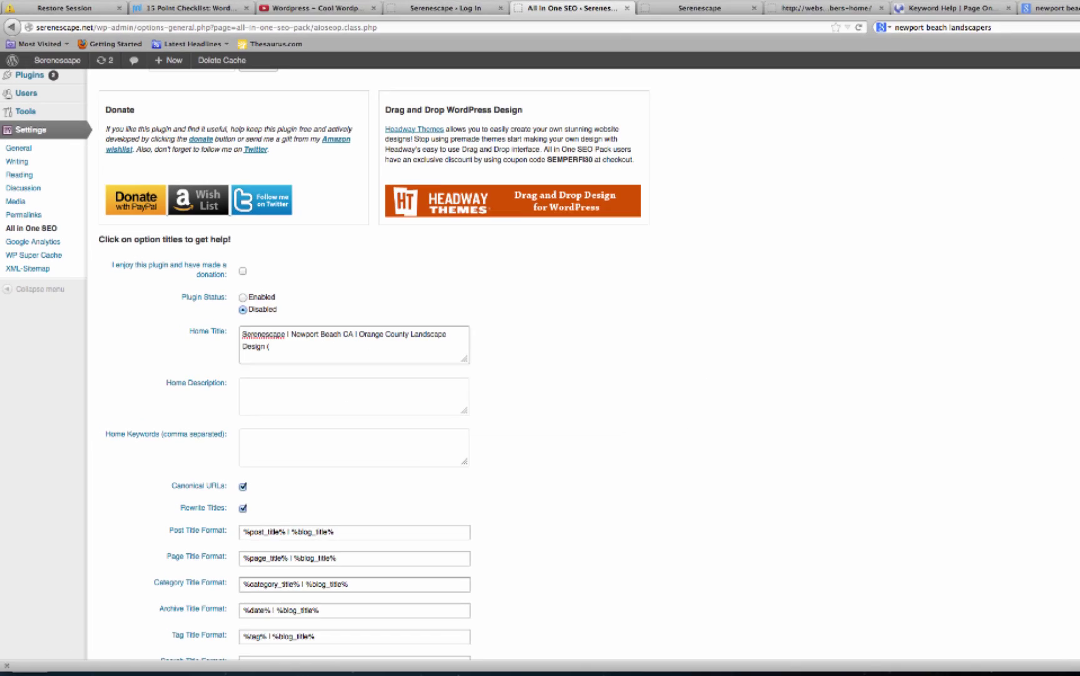
{"action": "key", "text": "BackSpace"}
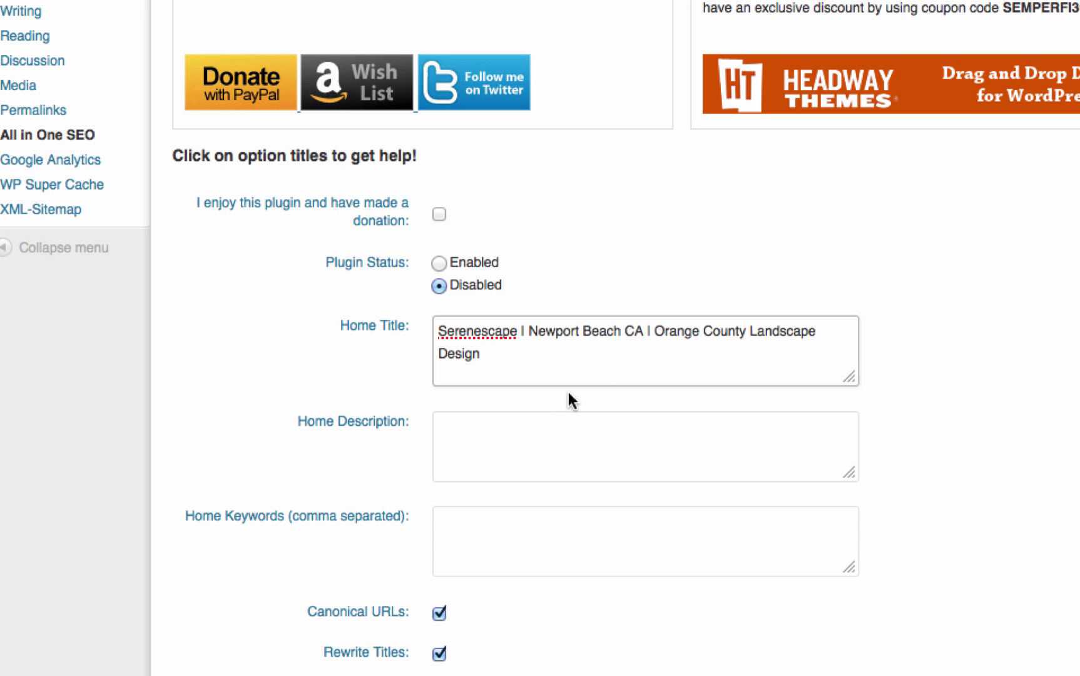
{"action": "type", "text": "(949) XXX-XXXX"}
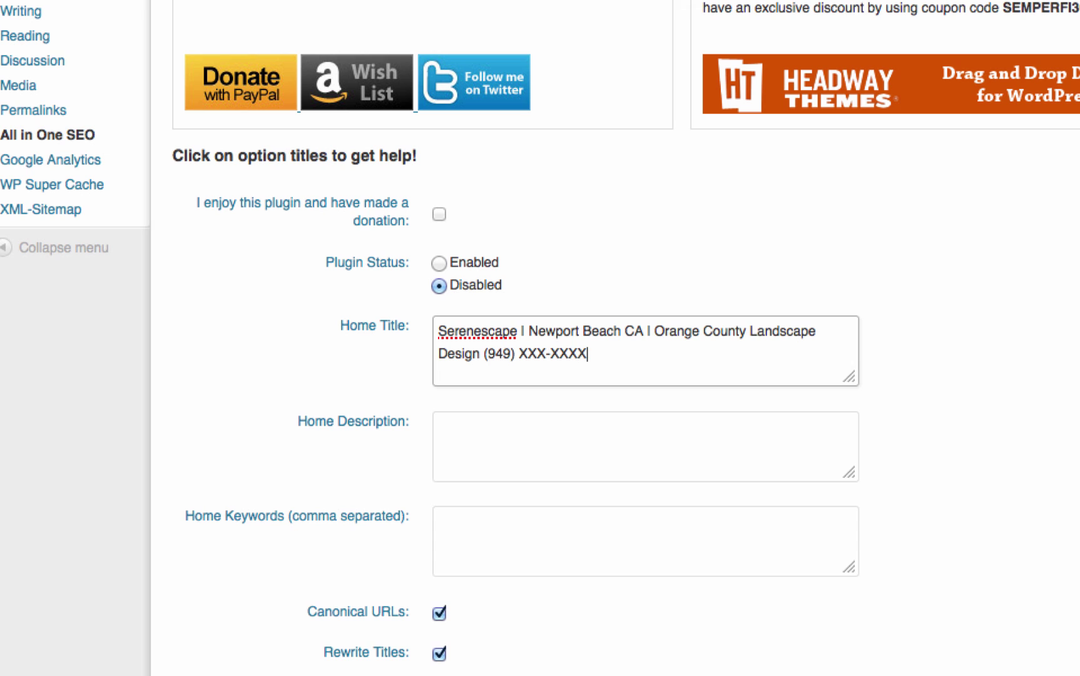
Copy the Newport Beach Landscaping search snippet into the Home Description field.
{"action": "left_click", "coordinate": [574, 433]}
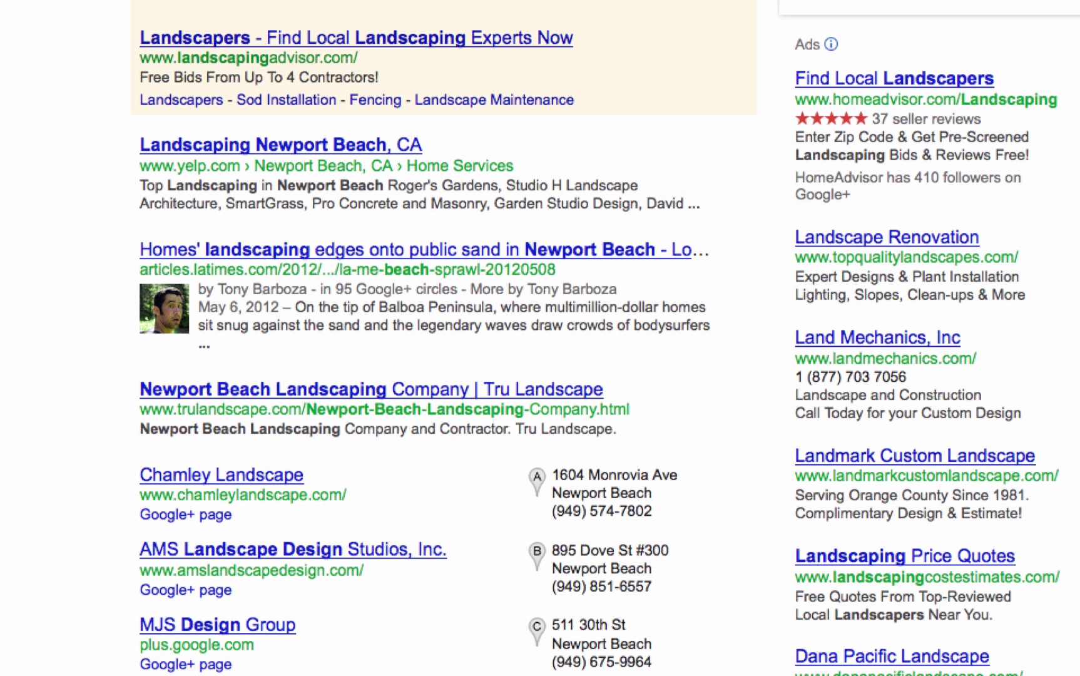
{"action": "left_click_drag", "start_coordinate": [136, 429], "coordinate": [508, 432]}
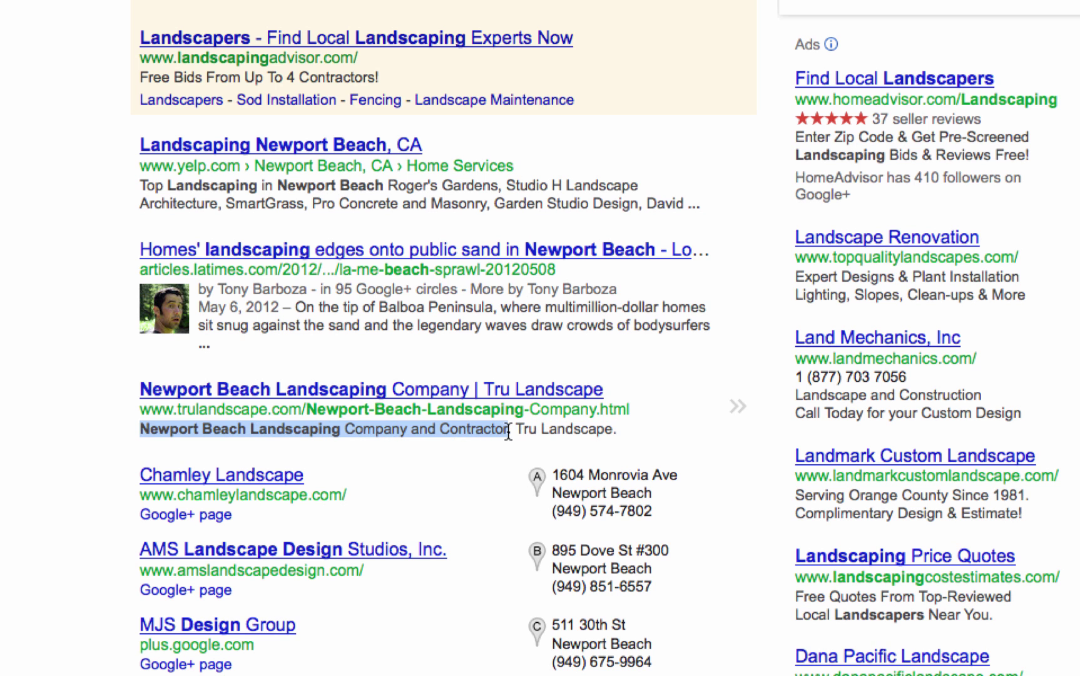
{"action": "right_click", "coordinate": [485, 437]}
{"action": "left_click", "coordinate": [500, 449]}
{"action": "key", "text": "super+Tab"}
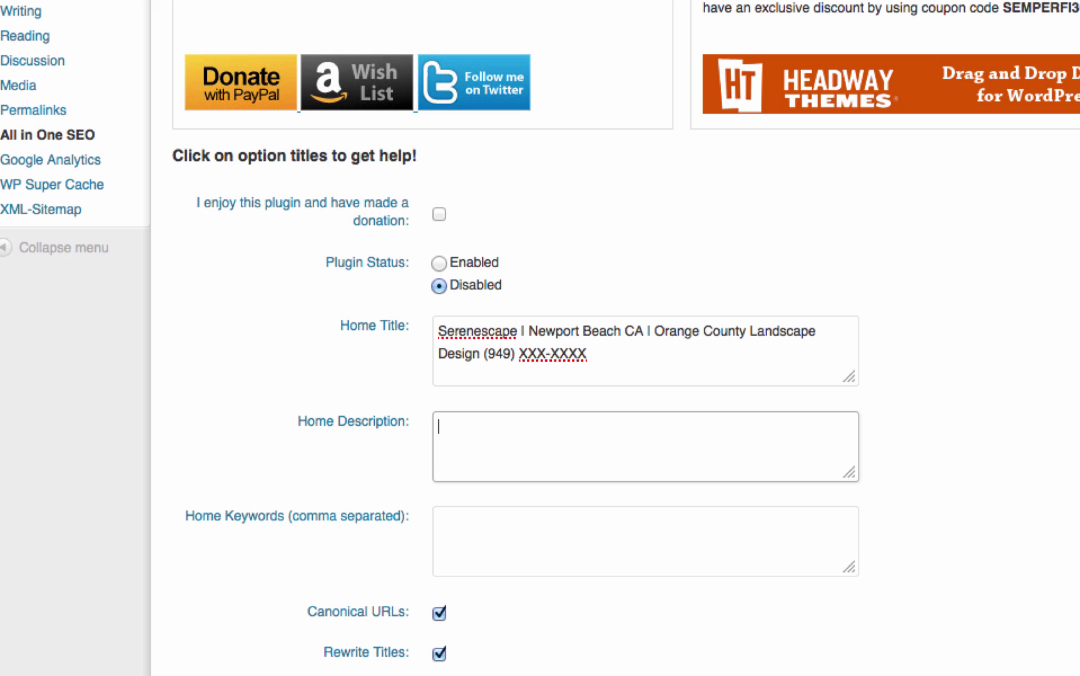
{"action": "key", "text": "super+v"}
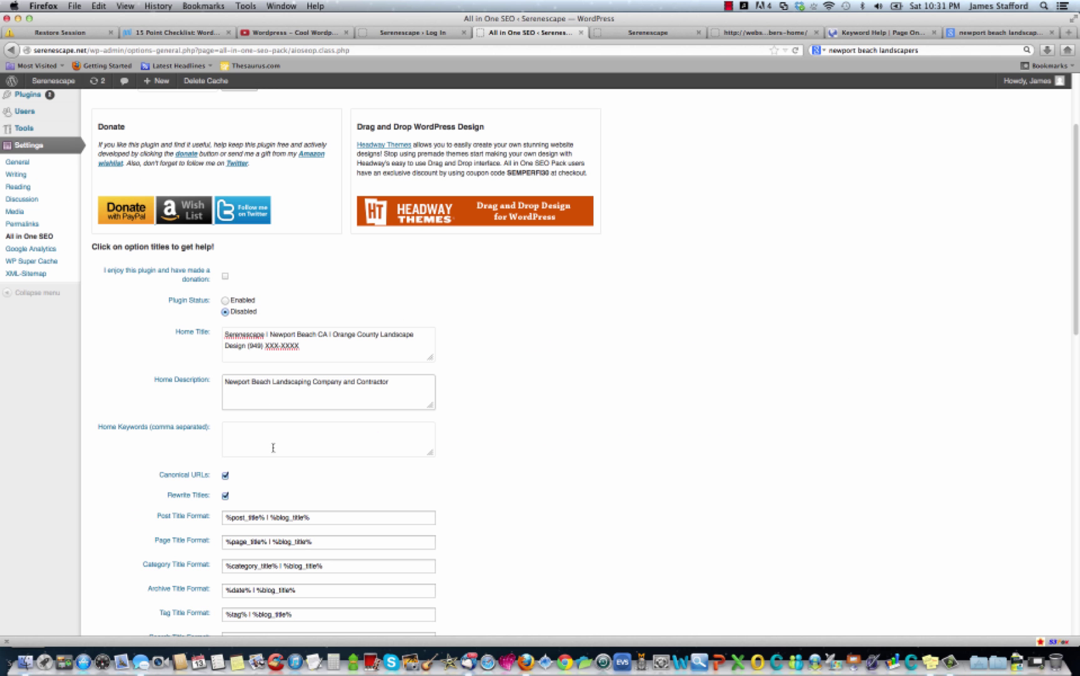
Enter home keywords 'landscaper, landscape design, landscape contractor' and go to the live Serenescape site.
{"action": "left_click", "coordinate": [274, 446]}
{"action": "type", "text": "land"}
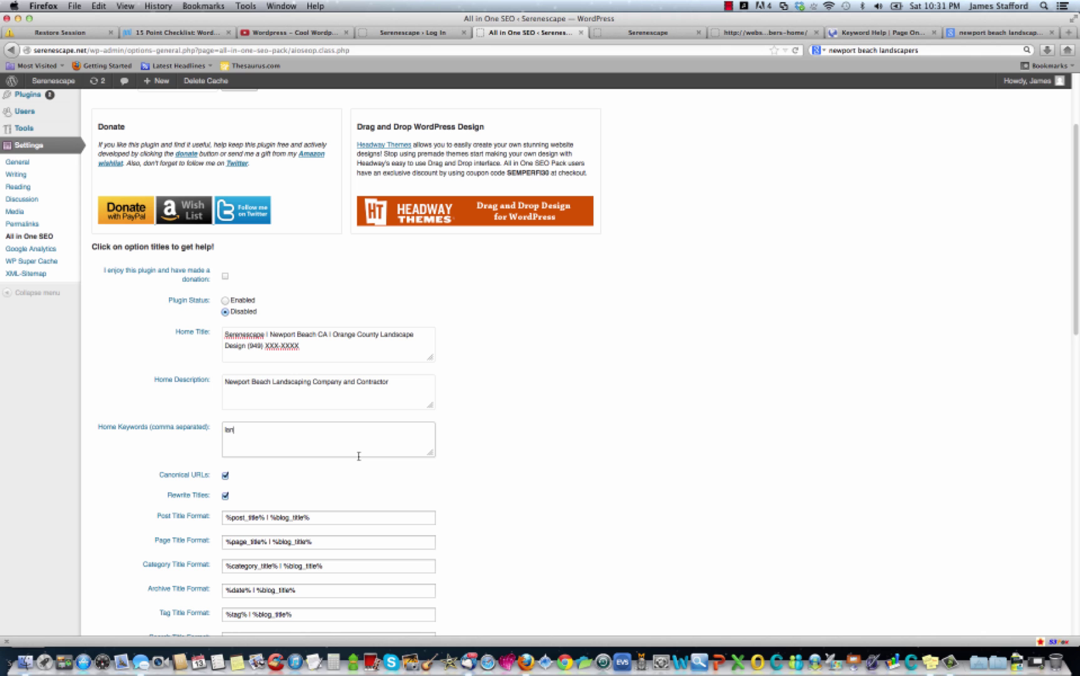
{"action": "type", "text": "s"}
{"action": "type", "text": "caper, landscape design, landscape contractor"}
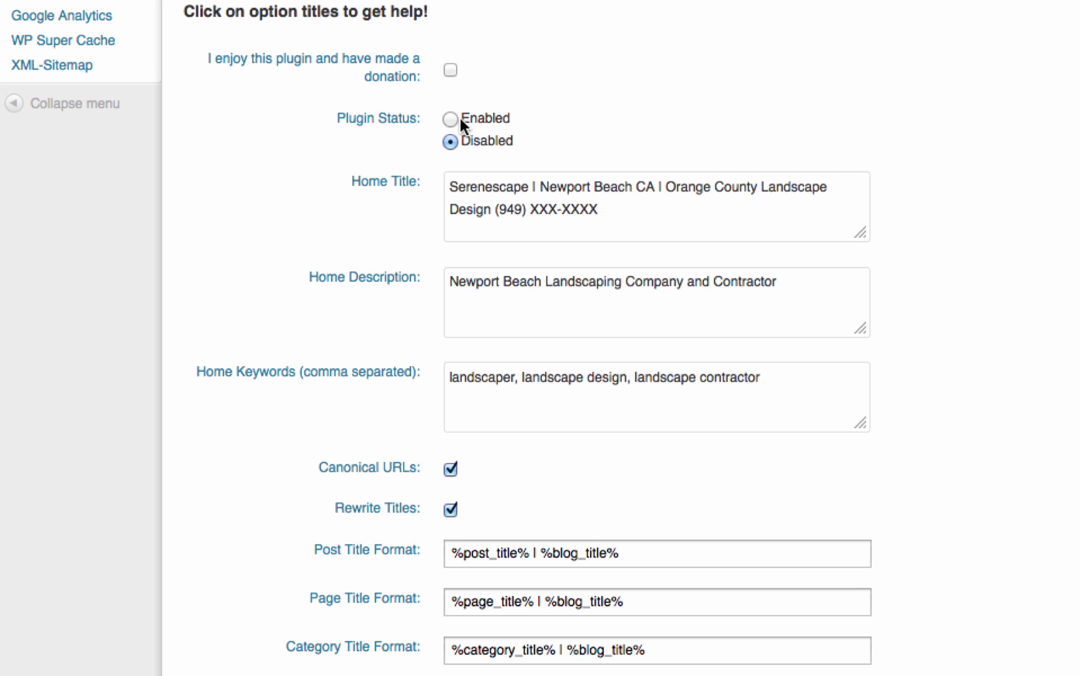
{"action": "scroll", "coordinate": [591, 405], "scroll_direction": "down", "scroll_amount": 20}
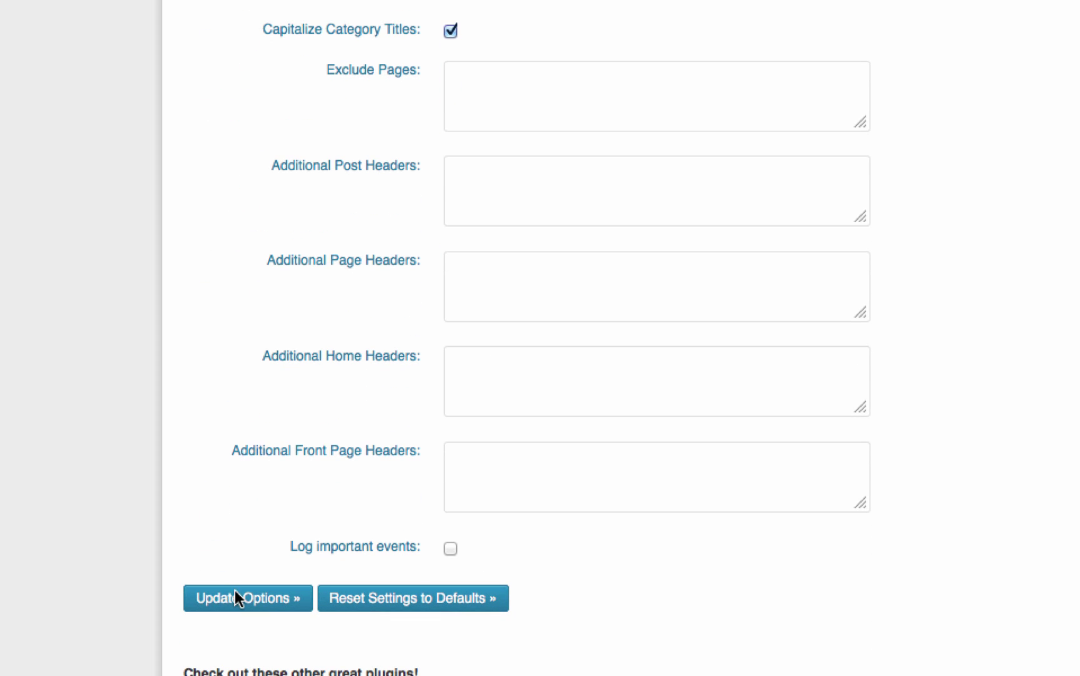
{"action": "scroll", "coordinate": [634, 451], "scroll_direction": "up", "scroll_amount": 20}
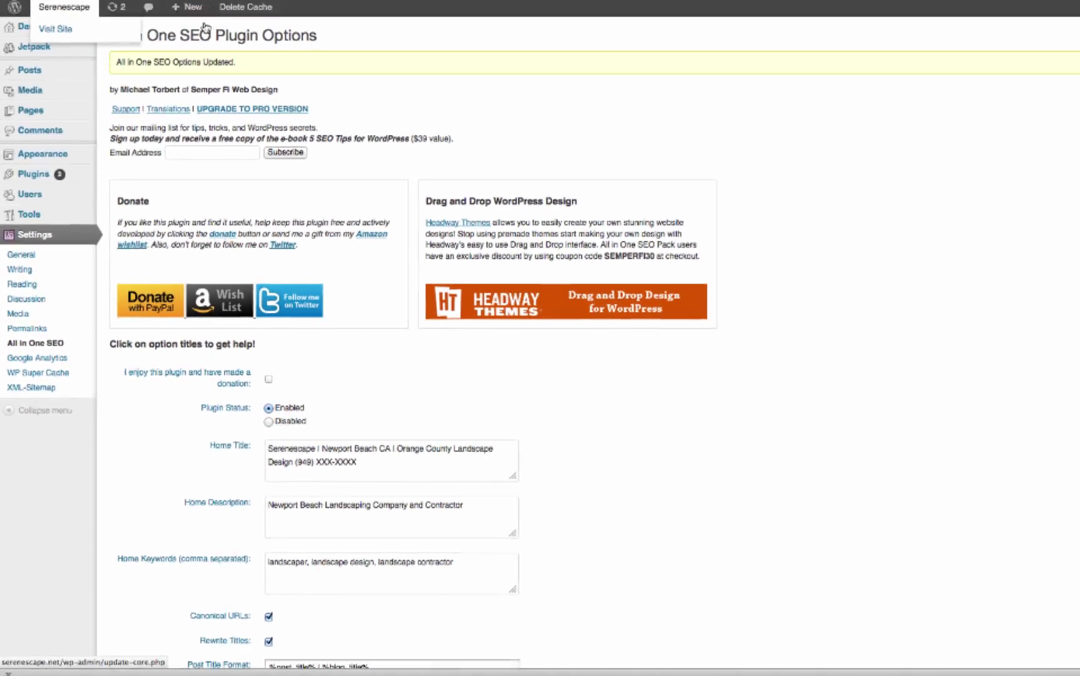
{"action": "left_click", "coordinate": [648, 34]}
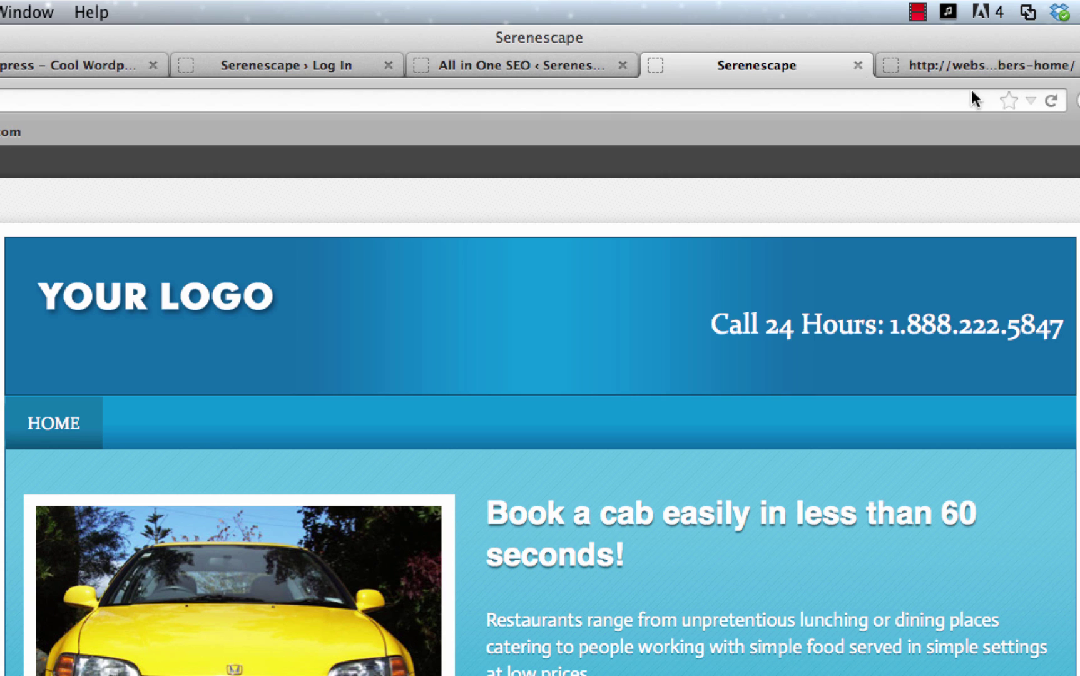
Reload the live Serenescape site to check the SEO changes.
{"action": "left_click", "coordinate": [1048, 104]}
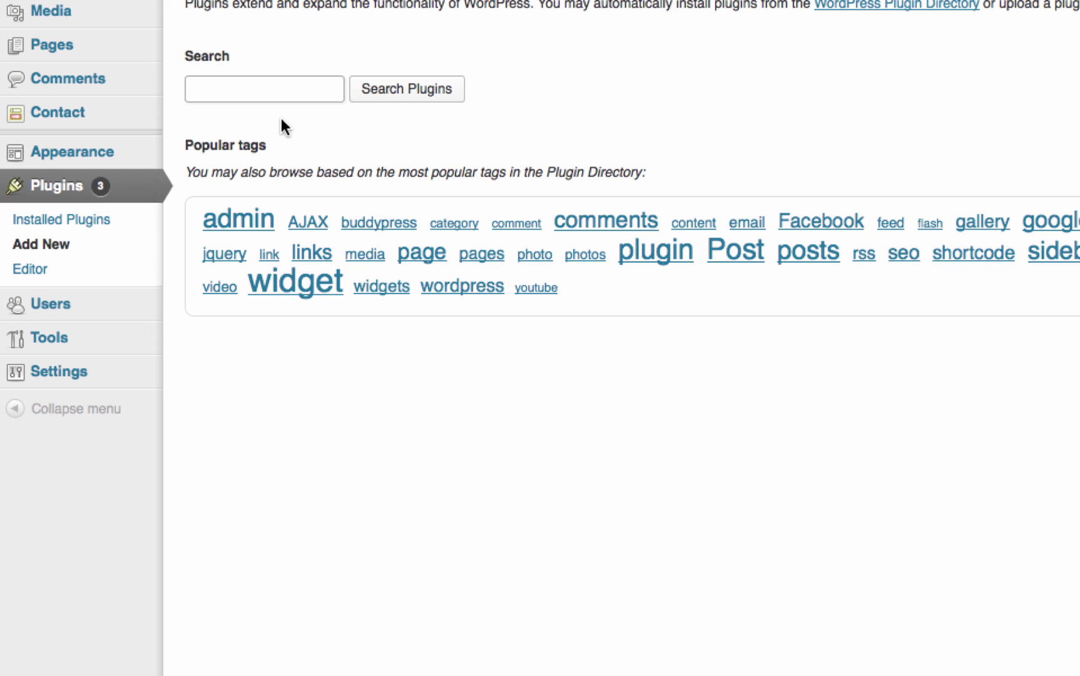
Search 'seo friendly images', install and activate SEO Friendly Images 2.7.5, then go to its options.
{"action": "left_click", "coordinate": [265, 92]}
{"action": "type", "text": "s"}
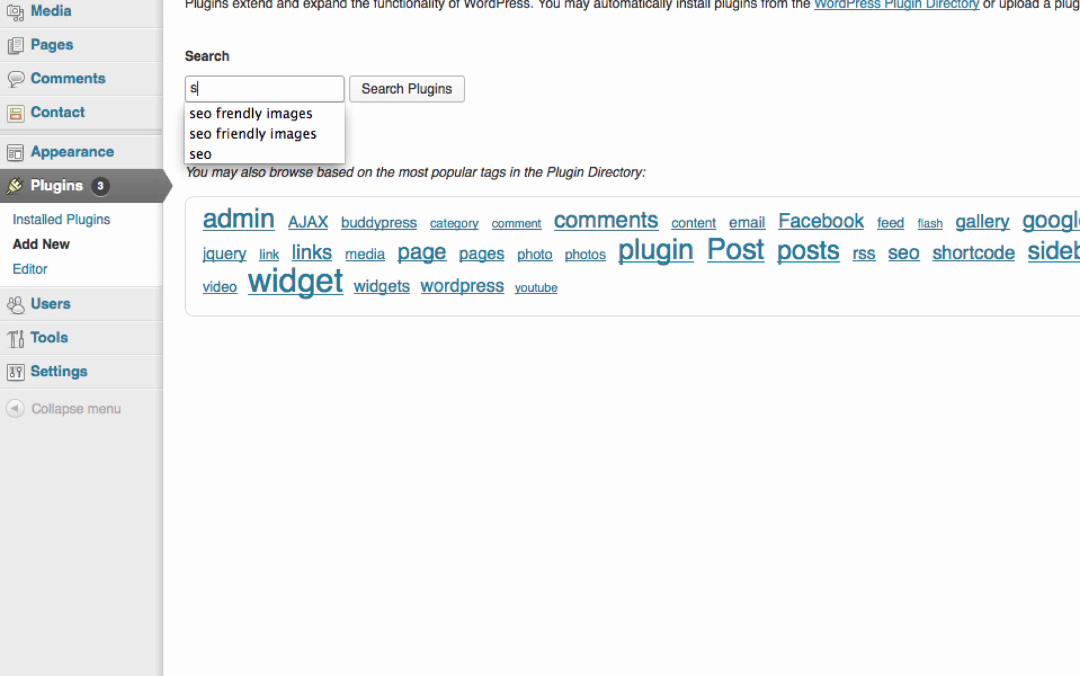
{"action": "left_click", "coordinate": [252, 133]}
{"action": "left_click", "coordinate": [385, 93]}
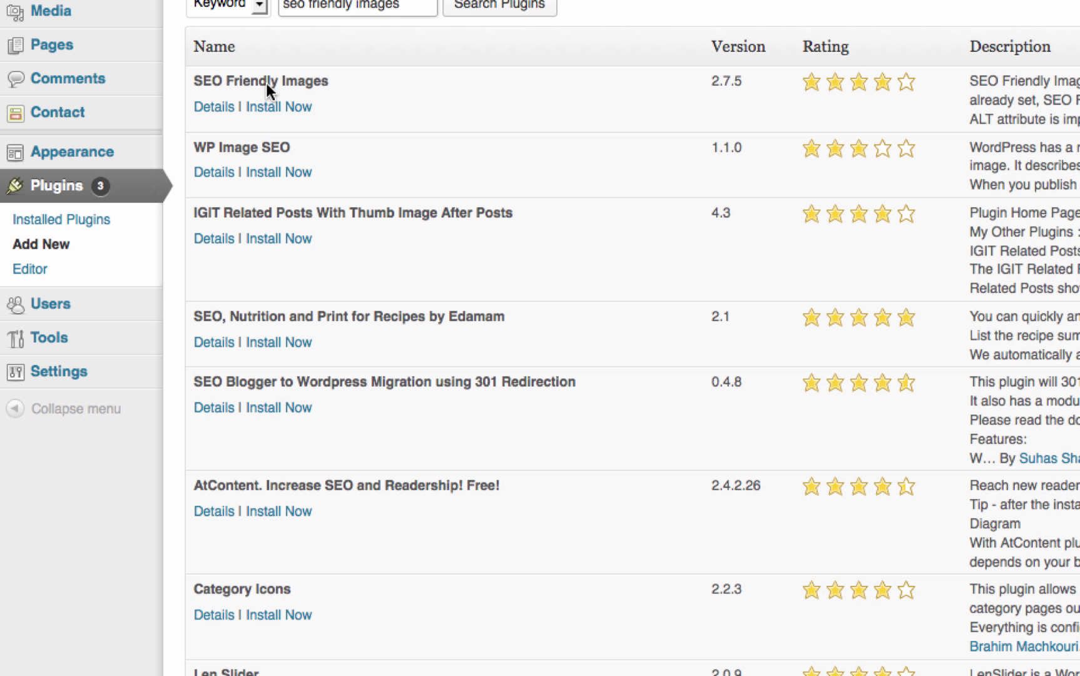
{"action": "left_click", "coordinate": [293, 107]}
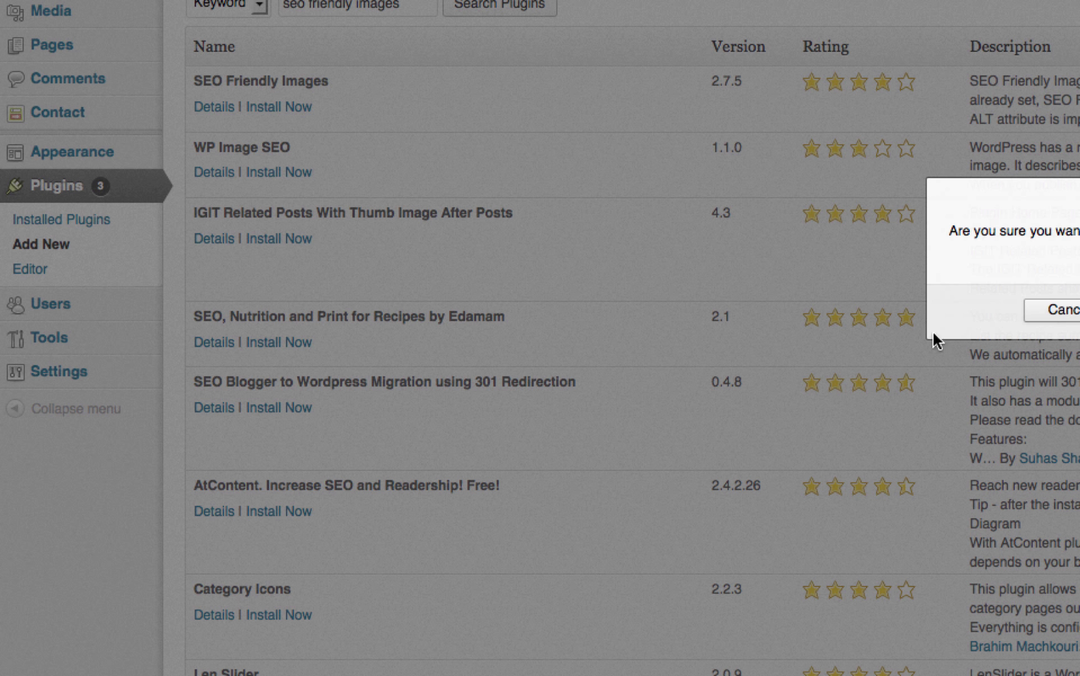
{"action": "left_click", "coordinate": [1057, 309]}
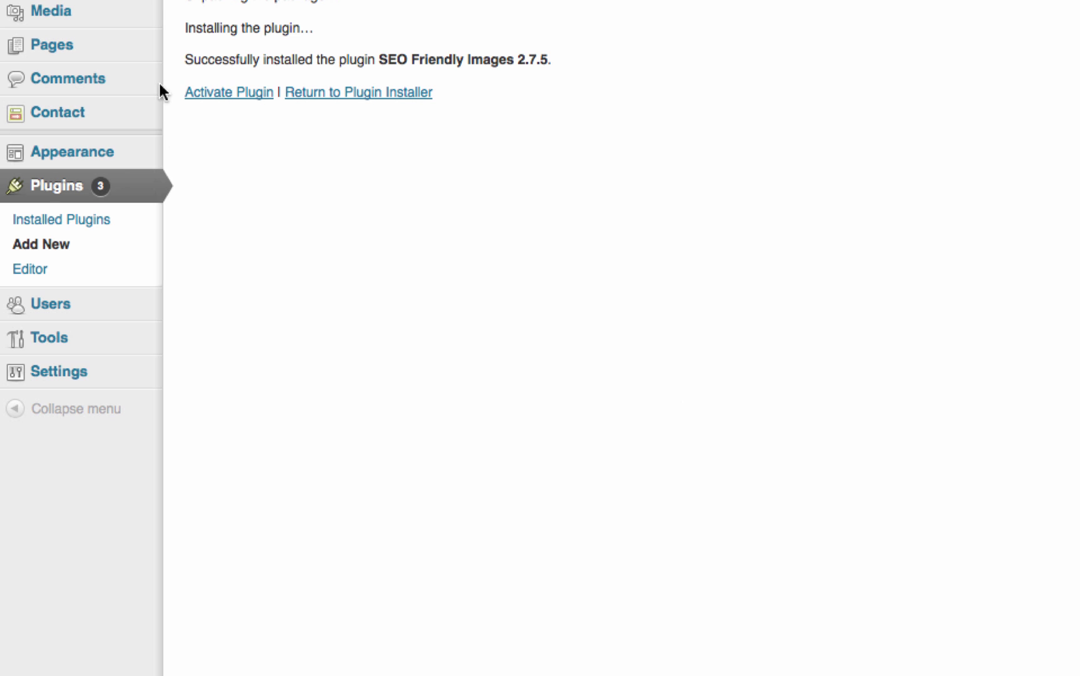
{"action": "left_click", "coordinate": [218, 95]}
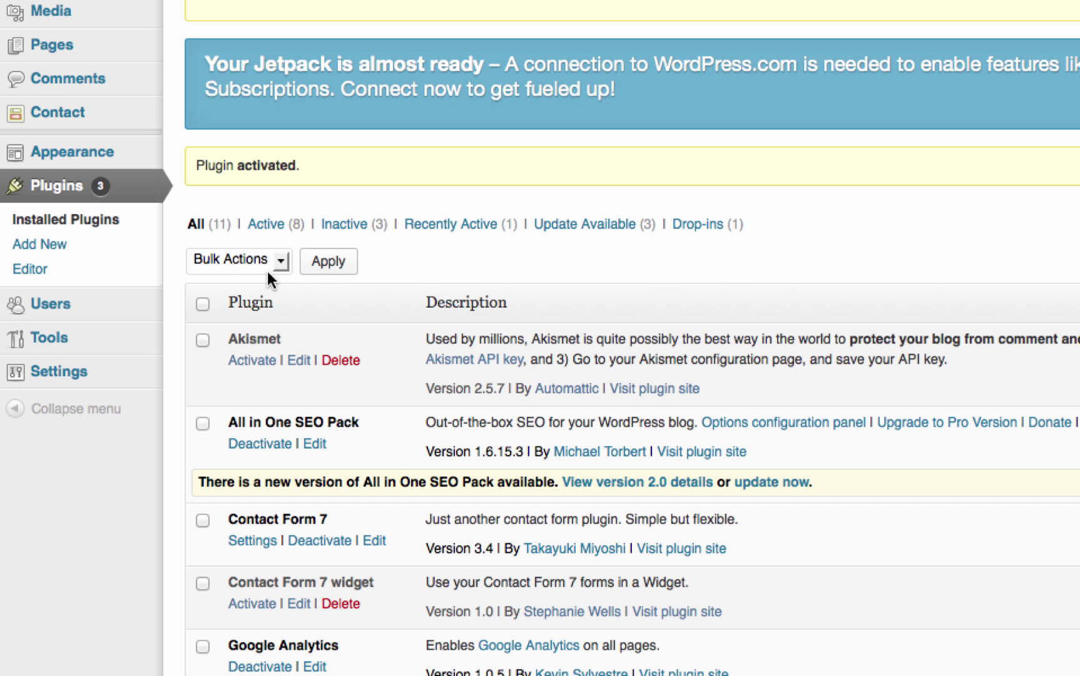
{"action": "left_click", "coordinate": [68, 373]}
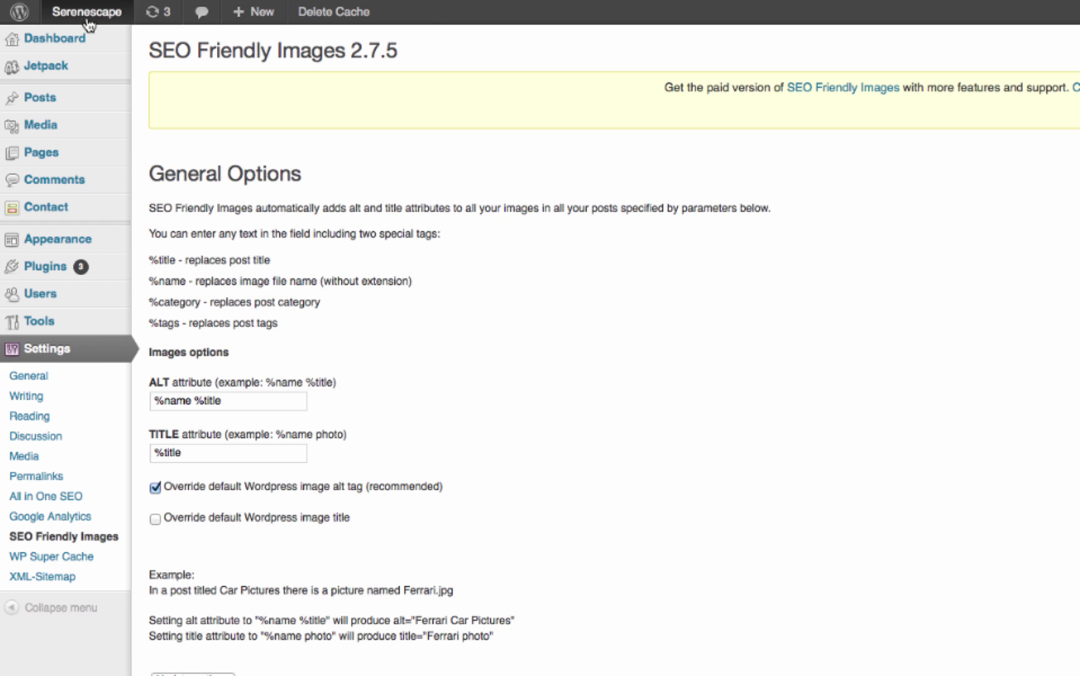
Open the All Pages list from the Pages menu in a new browser tab.
{"action": "mouse_move", "coordinate": [42, 110]}
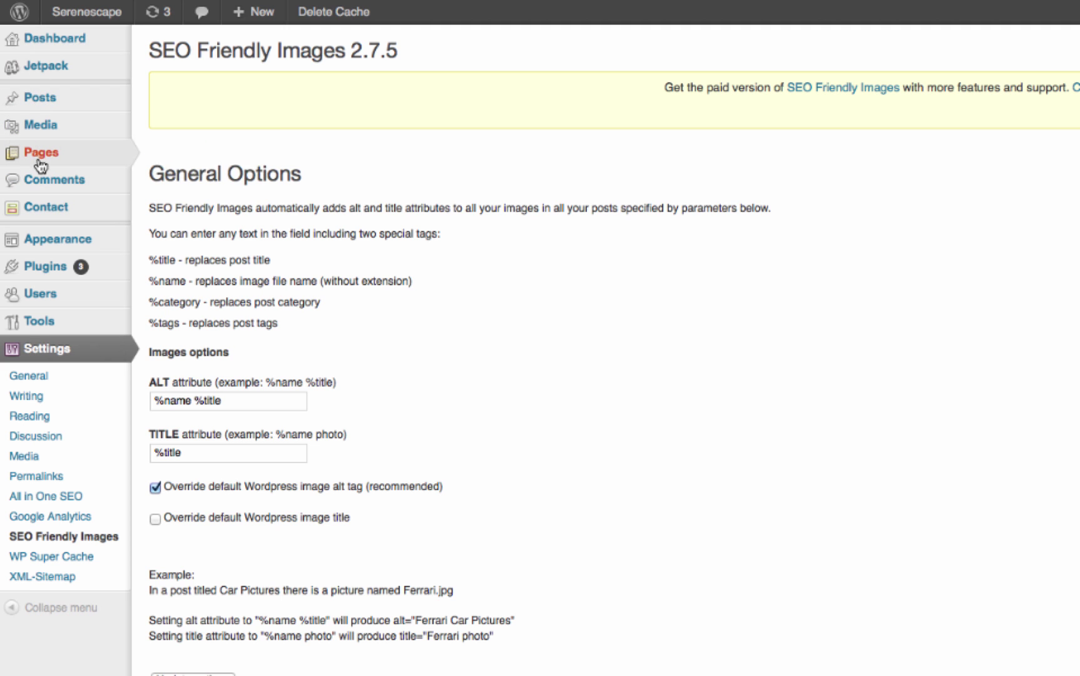
{"action": "mouse_move", "coordinate": [62, 163]}
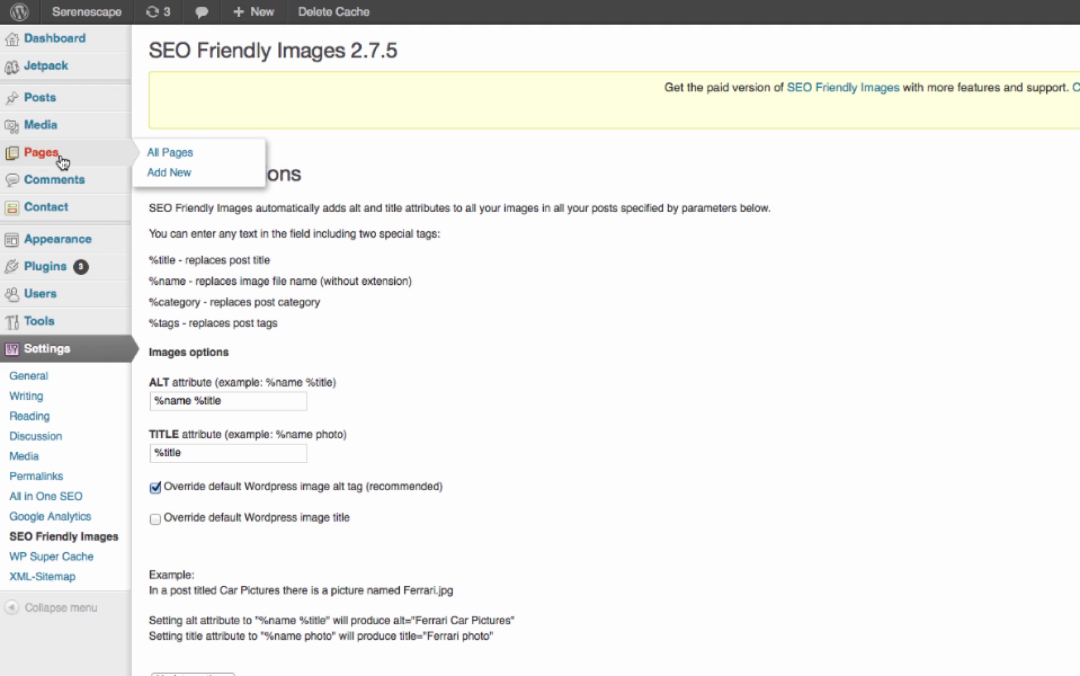
{"action": "right_click", "coordinate": [164, 155]}
{"action": "left_click", "coordinate": [207, 170]}
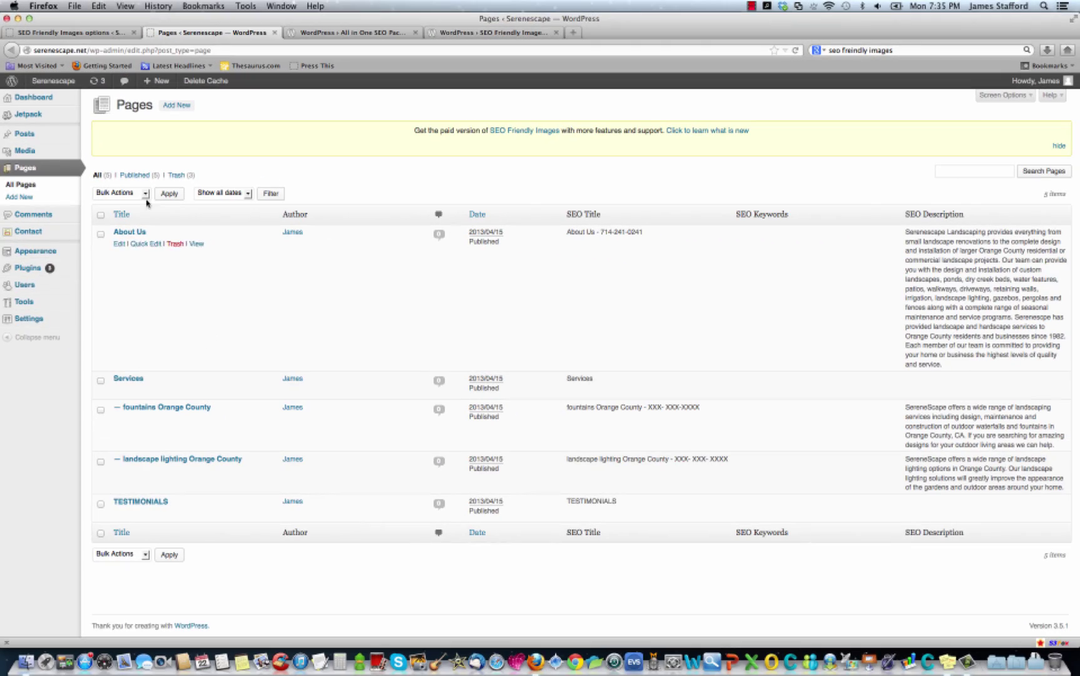
Return to the SEO Friendly Images options tab.
{"action": "key", "text": "ctrl+shift+Tab"}
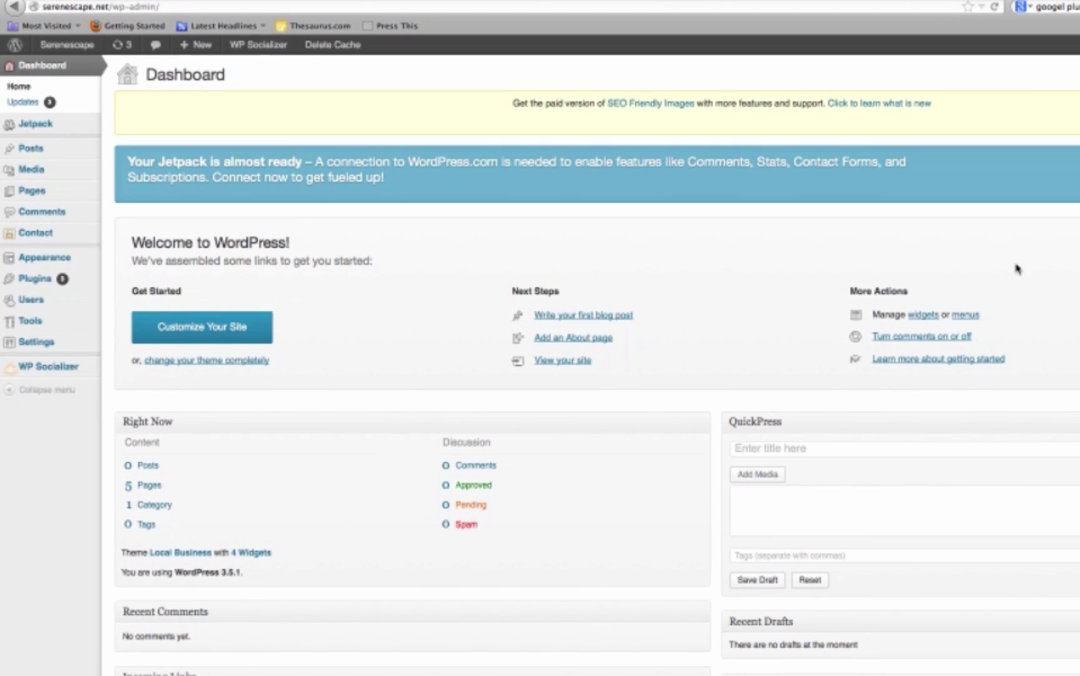
Upload gplus-author.zip from the computer, install it and activate the plugin.
{"action": "mouse_move", "coordinate": [34, 284]}
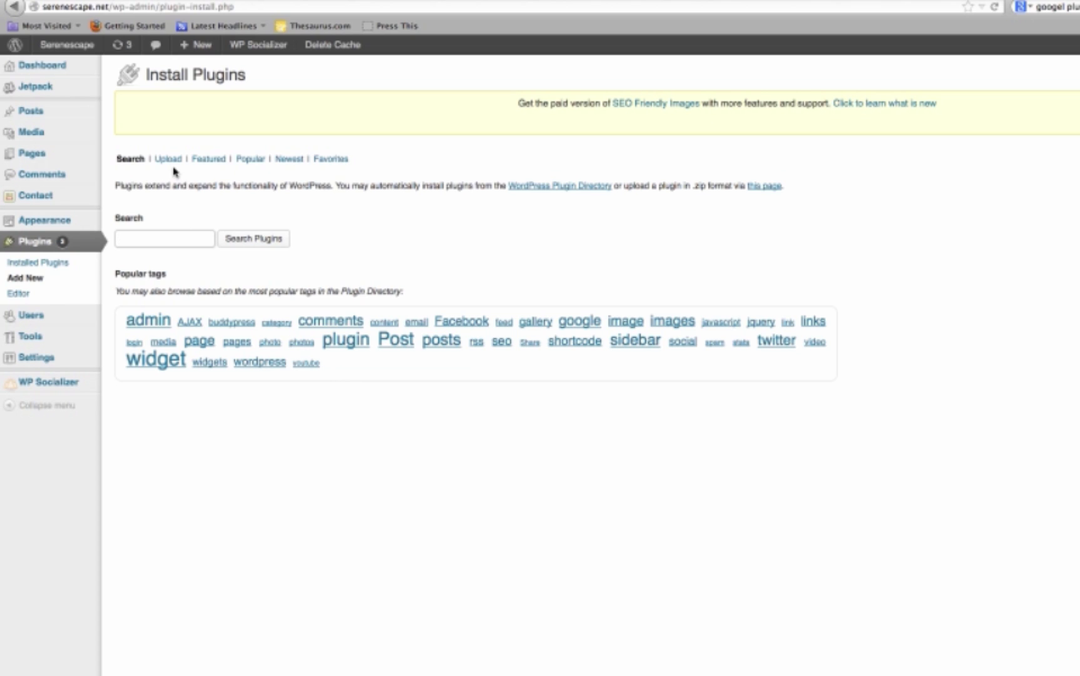
{"action": "left_click", "coordinate": [168, 159]}
{"action": "left_click", "coordinate": [257, 235]}
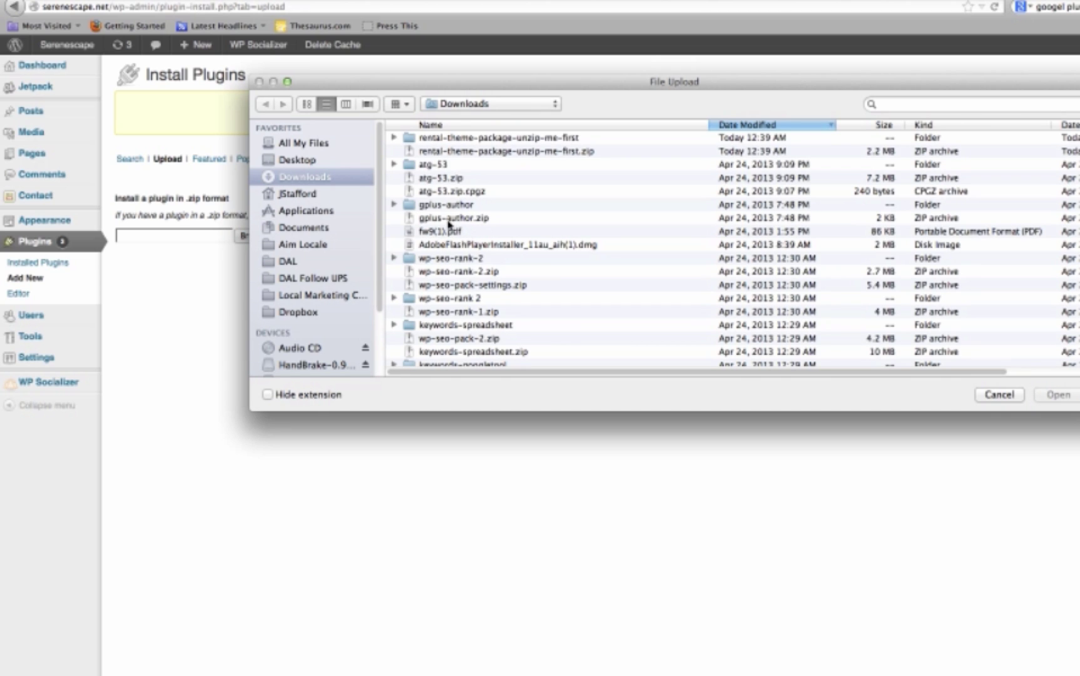
{"action": "left_click", "coordinate": [448, 219]}
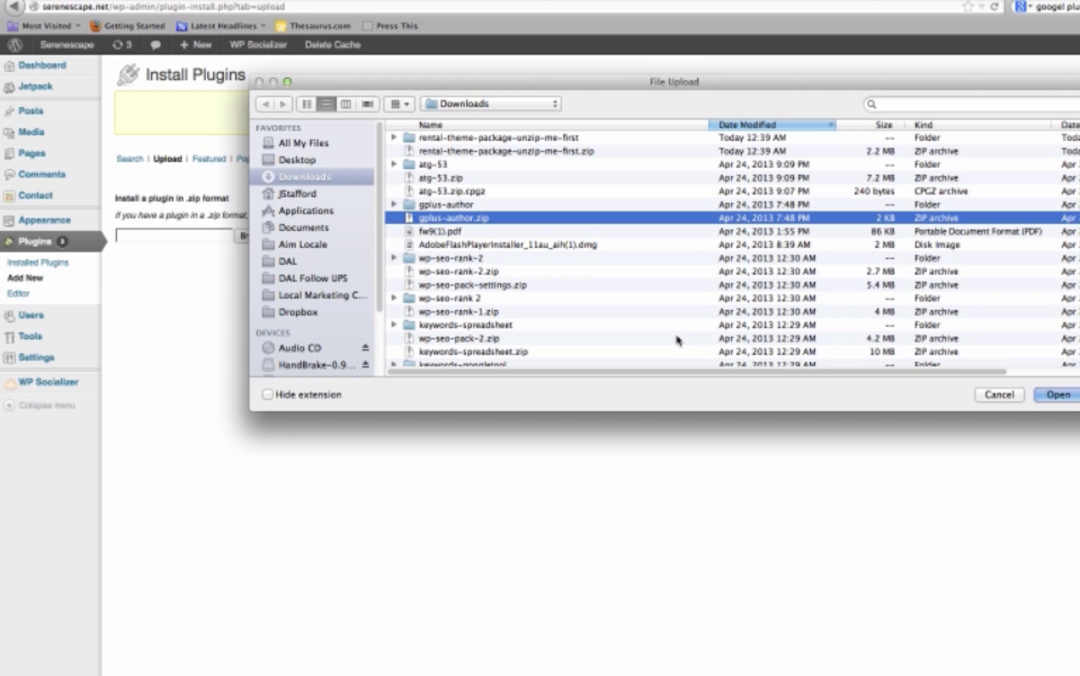
{"action": "left_click", "coordinate": [1053, 401]}
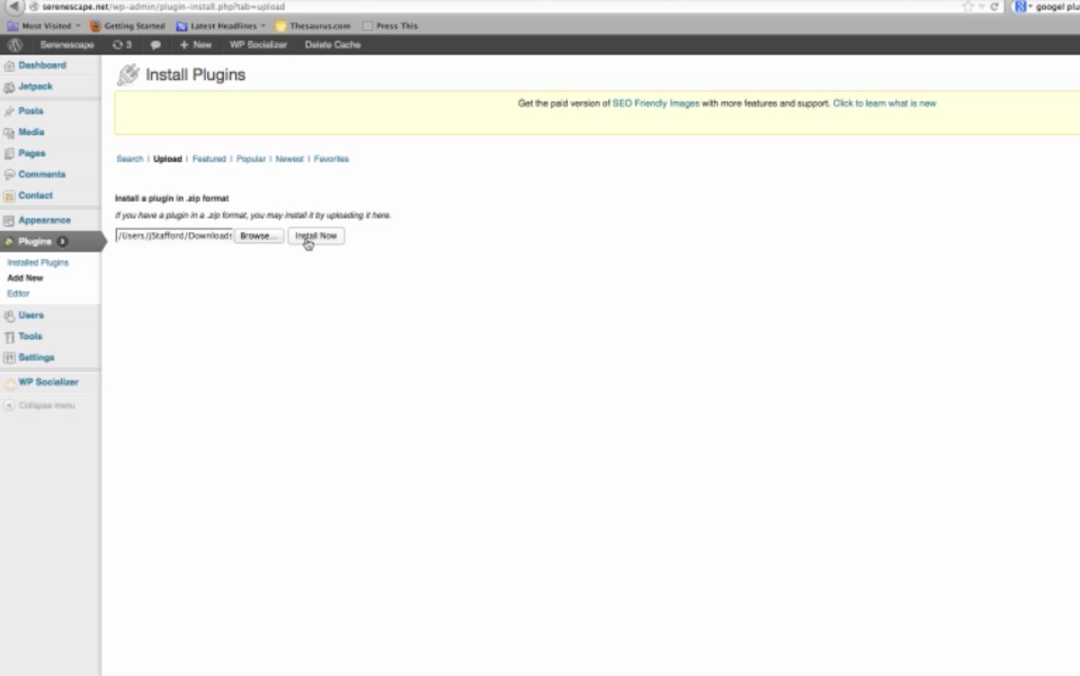
{"action": "left_click", "coordinate": [307, 242]}
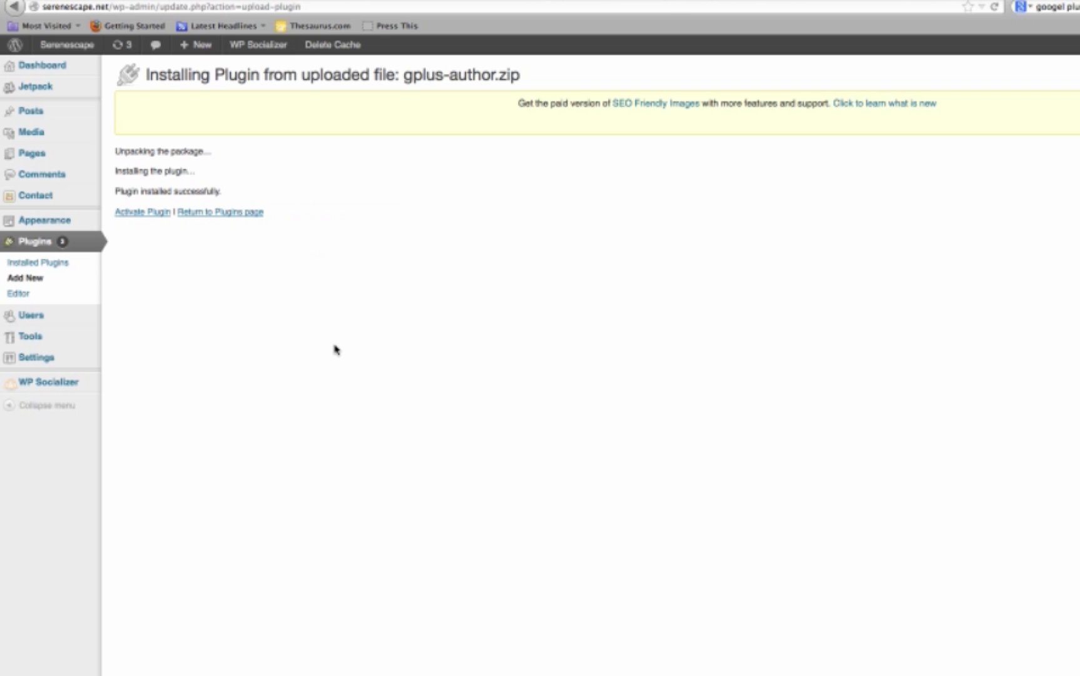
{"action": "left_click", "coordinate": [144, 221]}
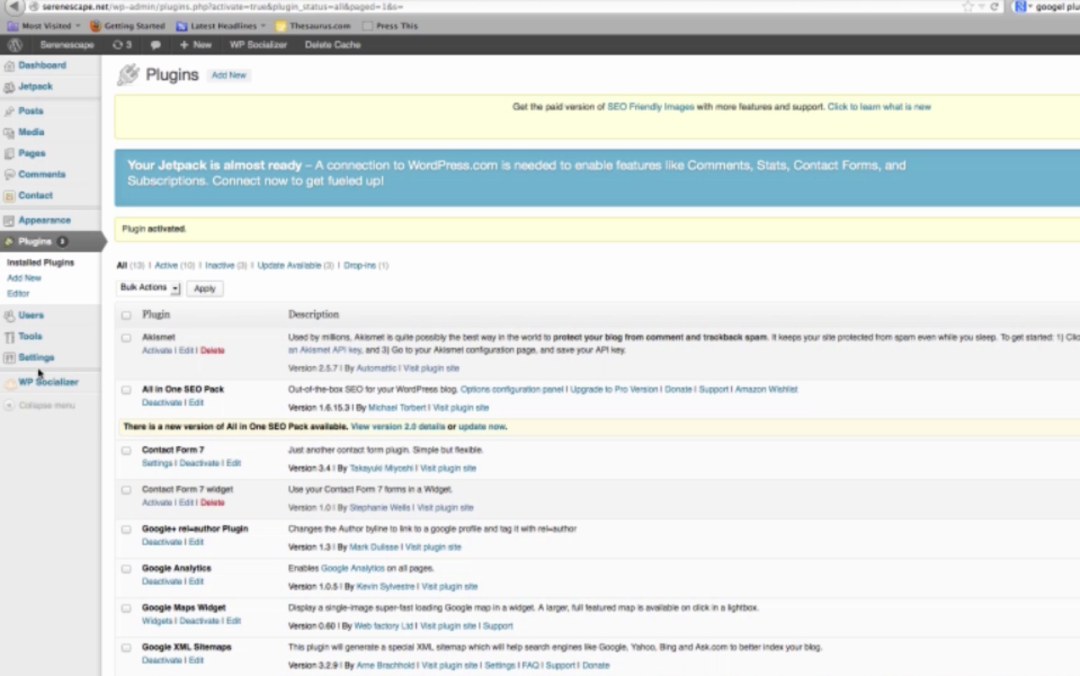
Go to the GPlus Author page under the Settings menu.
{"action": "mouse_move", "coordinate": [54, 154]}
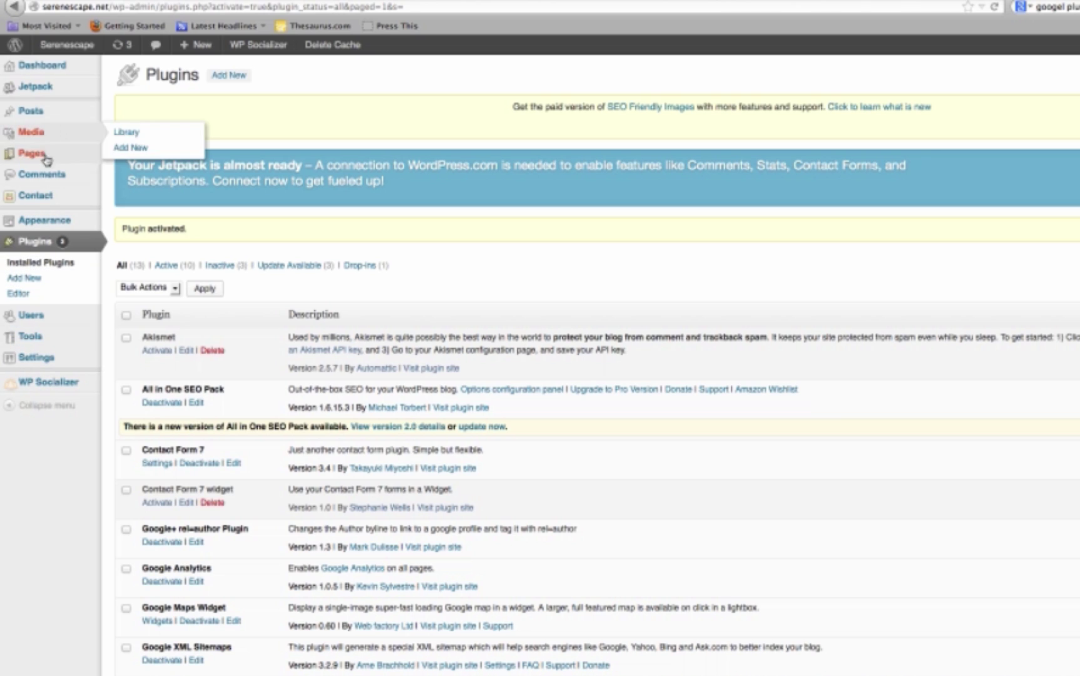
{"action": "mouse_move", "coordinate": [45, 362]}
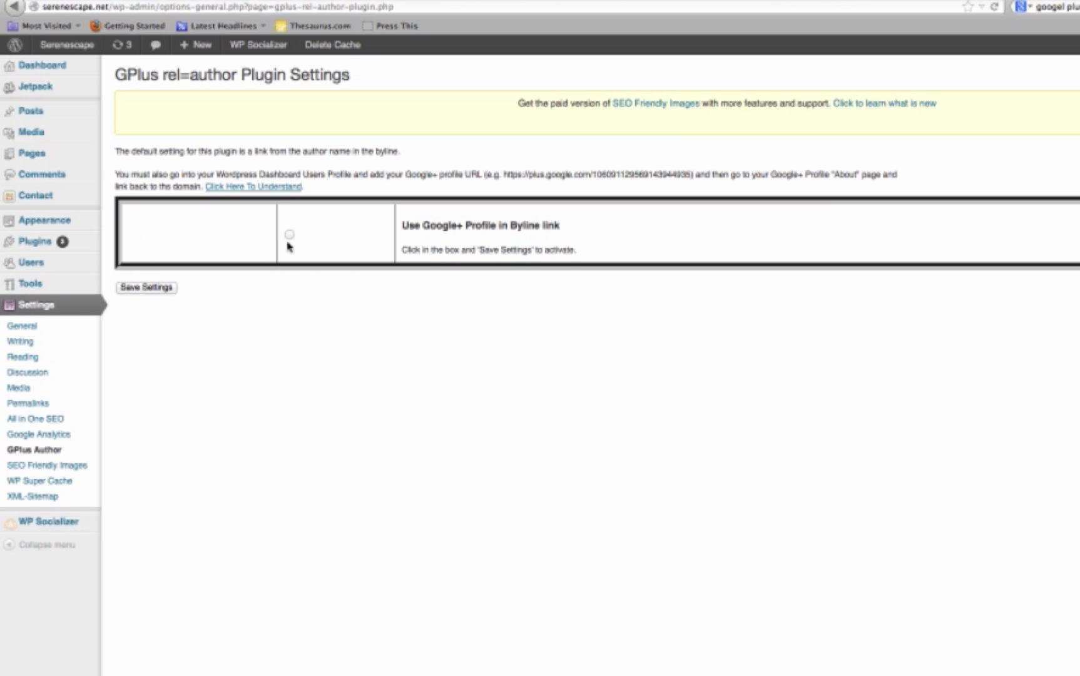
Save the Google+ byline link as enabled, then focus your profile's Google+ URL field and start a new tab.
{"action": "left_click", "coordinate": [289, 234]}
{"action": "left_click", "coordinate": [140, 289]}
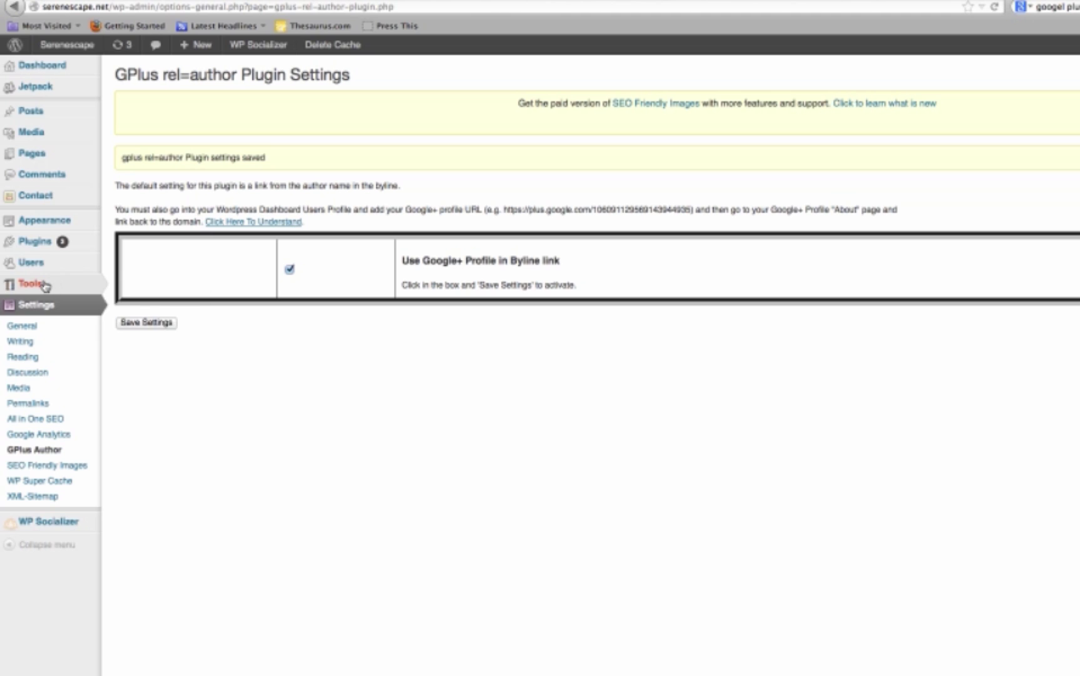
{"action": "mouse_move", "coordinate": [38, 266]}
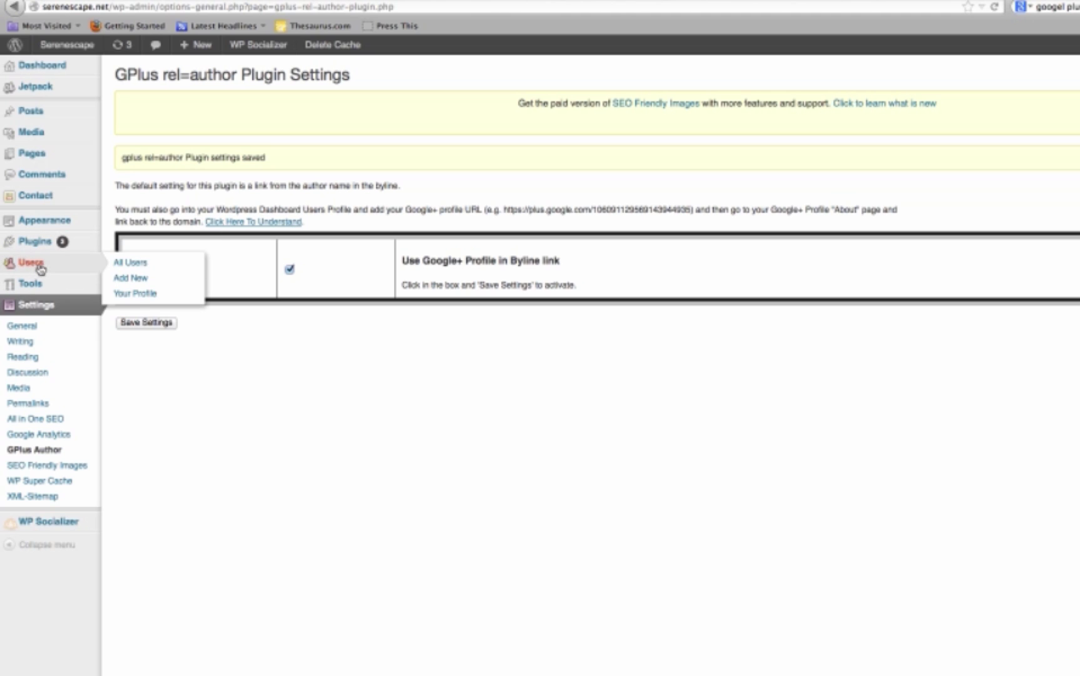
{"action": "left_click", "coordinate": [139, 293]}
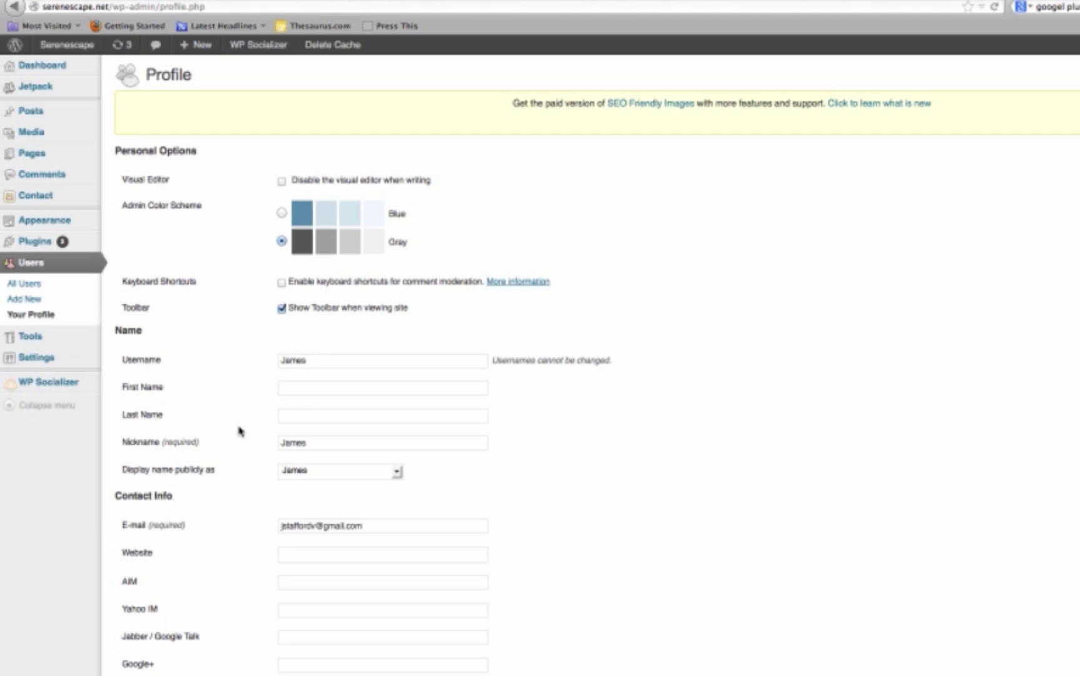
{"action": "scroll", "coordinate": [234, 430], "scroll_direction": "down", "scroll_amount": 5}
{"action": "scroll", "coordinate": [233, 429], "scroll_direction": "down", "scroll_amount": 4}
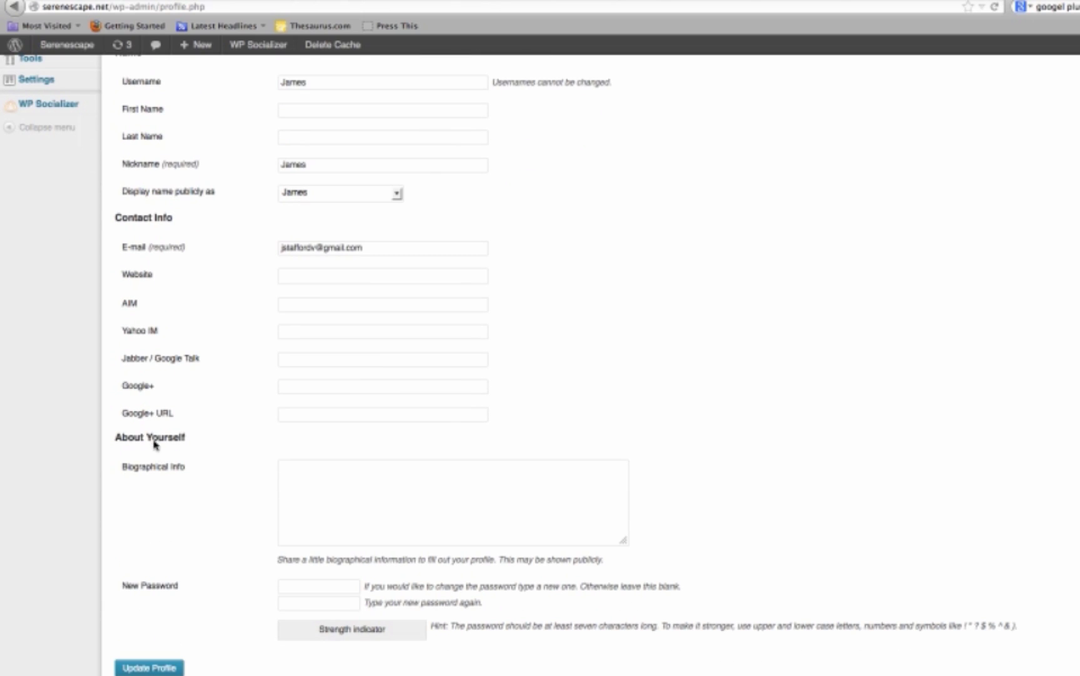
{"action": "left_click", "coordinate": [293, 413]}
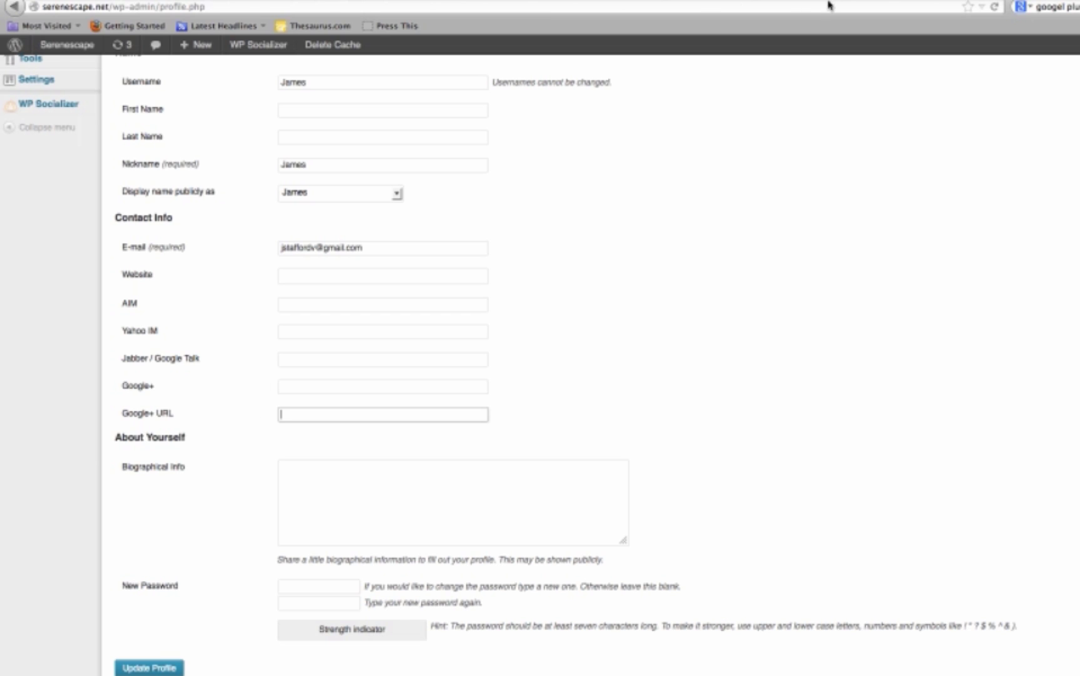
{"action": "key", "text": "ctrl+t"}
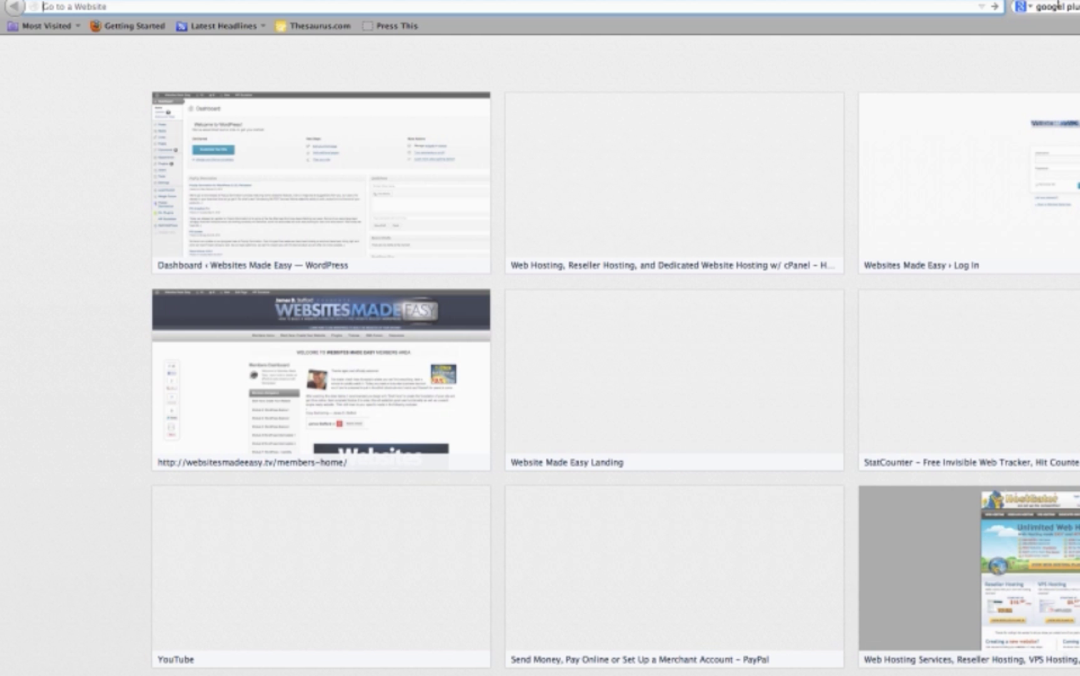
Search for Google+, open your Google+ profile and copy its URL from the address bar.
{"action": "key", "text": "ctrl+k"}
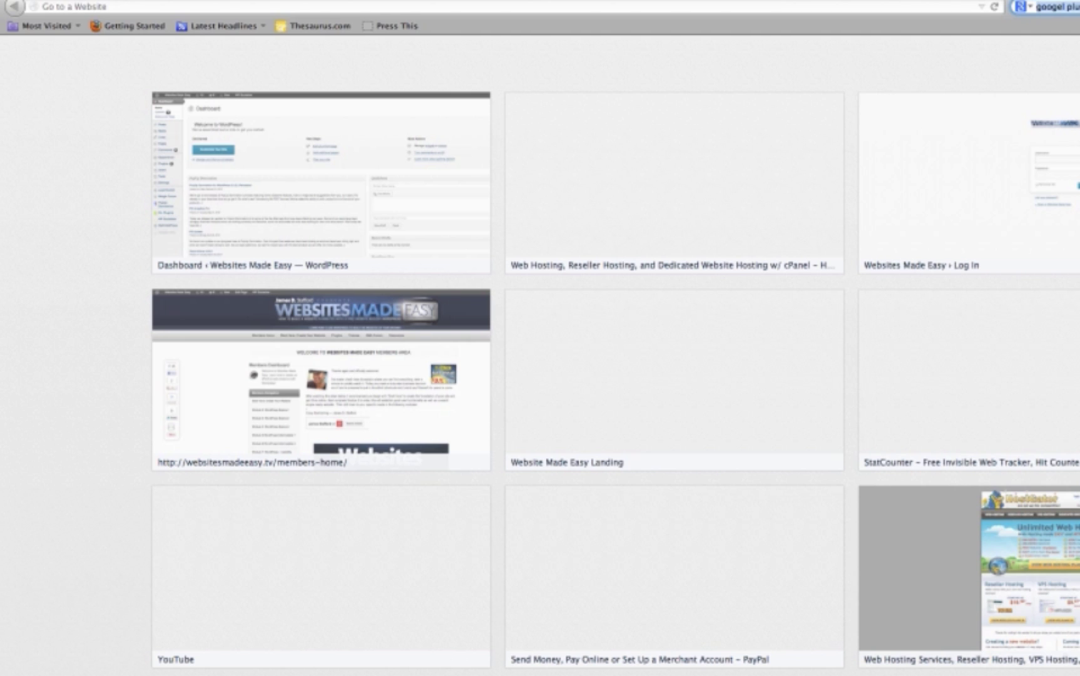
{"action": "key", "text": "Return"}
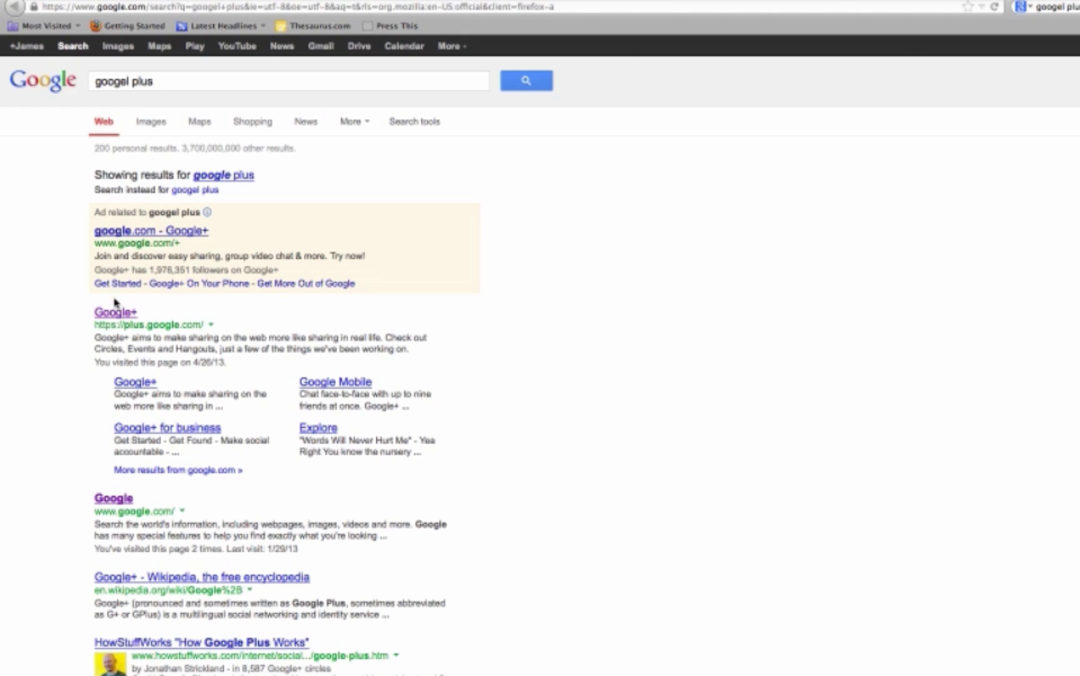
{"action": "left_click", "coordinate": [115, 314]}
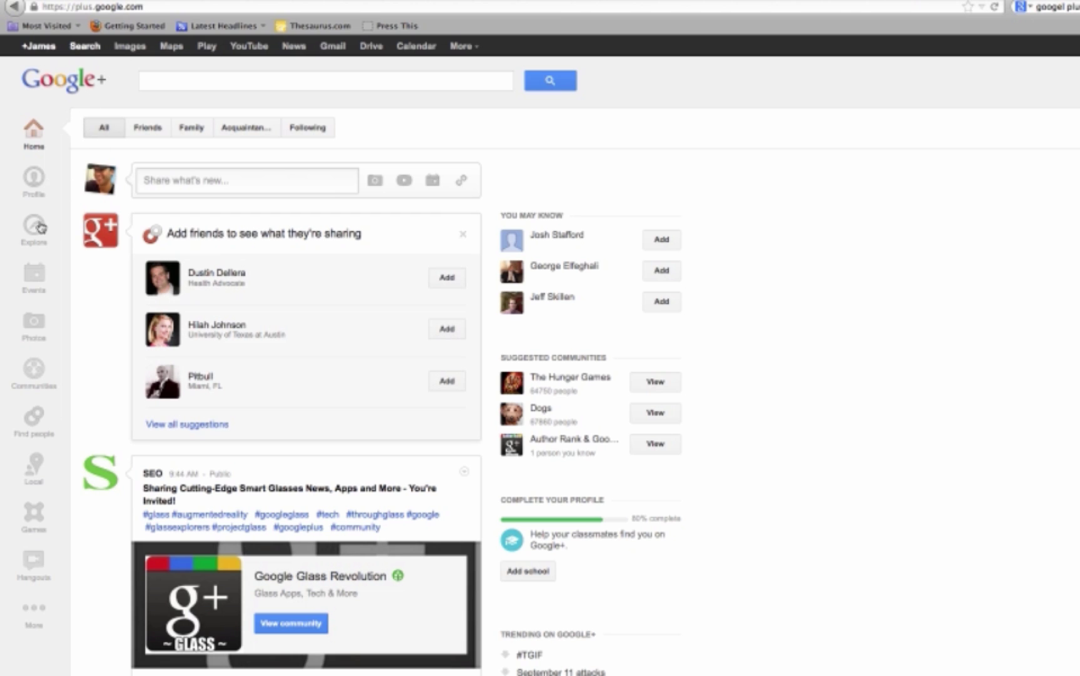
{"action": "left_click", "coordinate": [34, 180]}
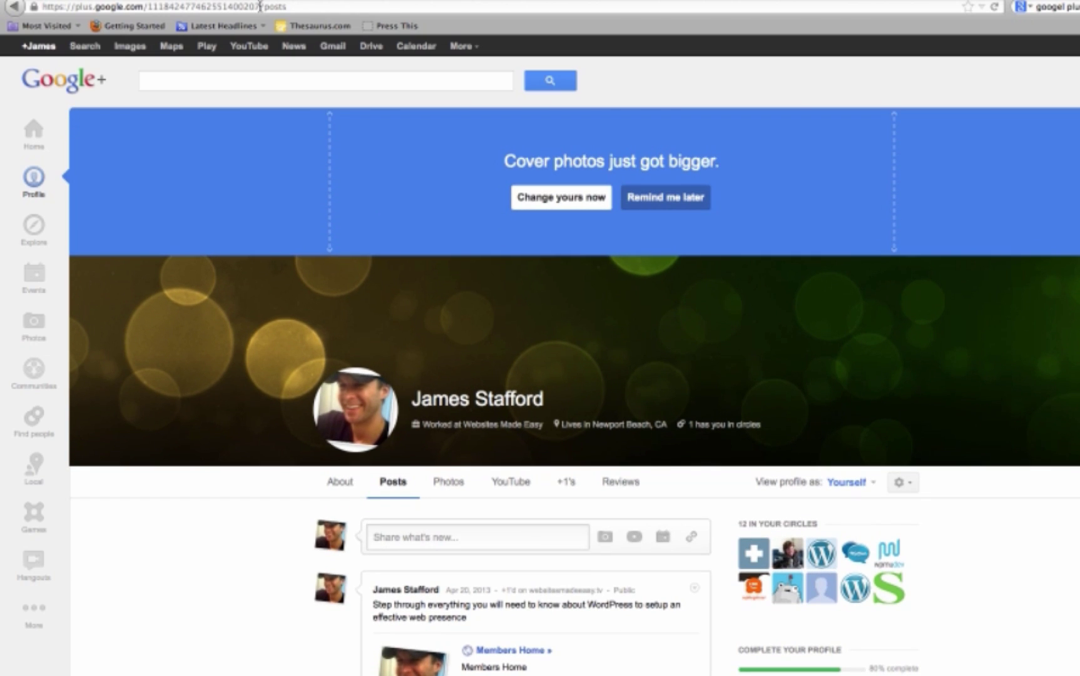
{"action": "left_click_drag", "start_coordinate": [260, 6], "coordinate": [27, 7]}
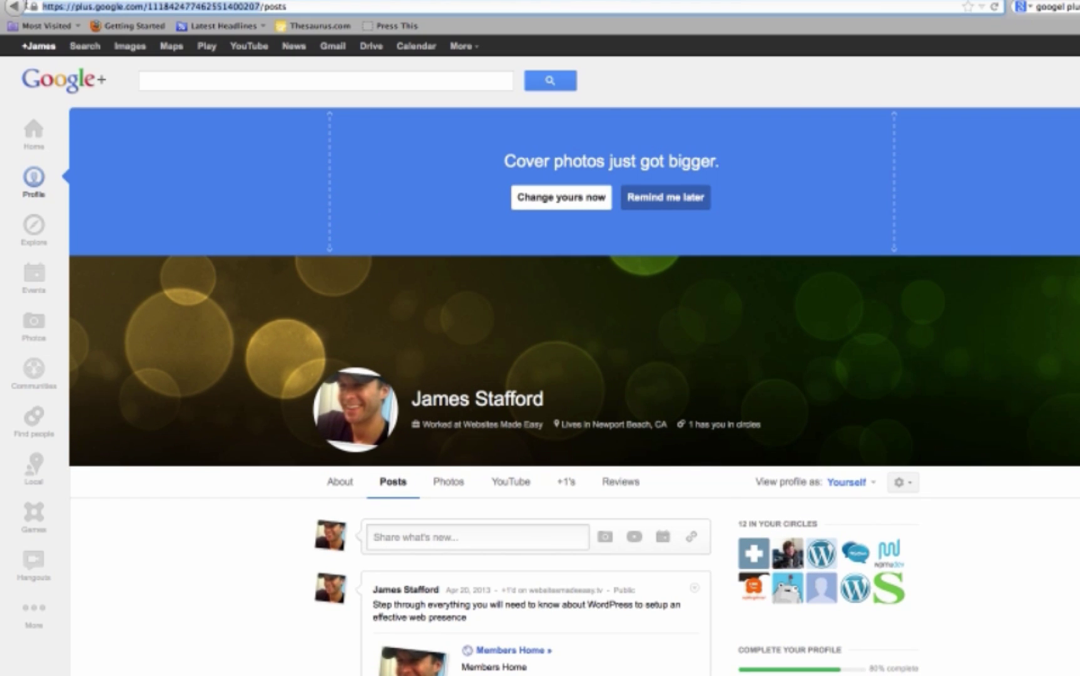
{"action": "right_click", "coordinate": [97, 7]}
{"action": "left_click", "coordinate": [135, 52]}
{"action": "right_click", "coordinate": [224, 6]}
{"action": "left_click", "coordinate": [252, 52]}
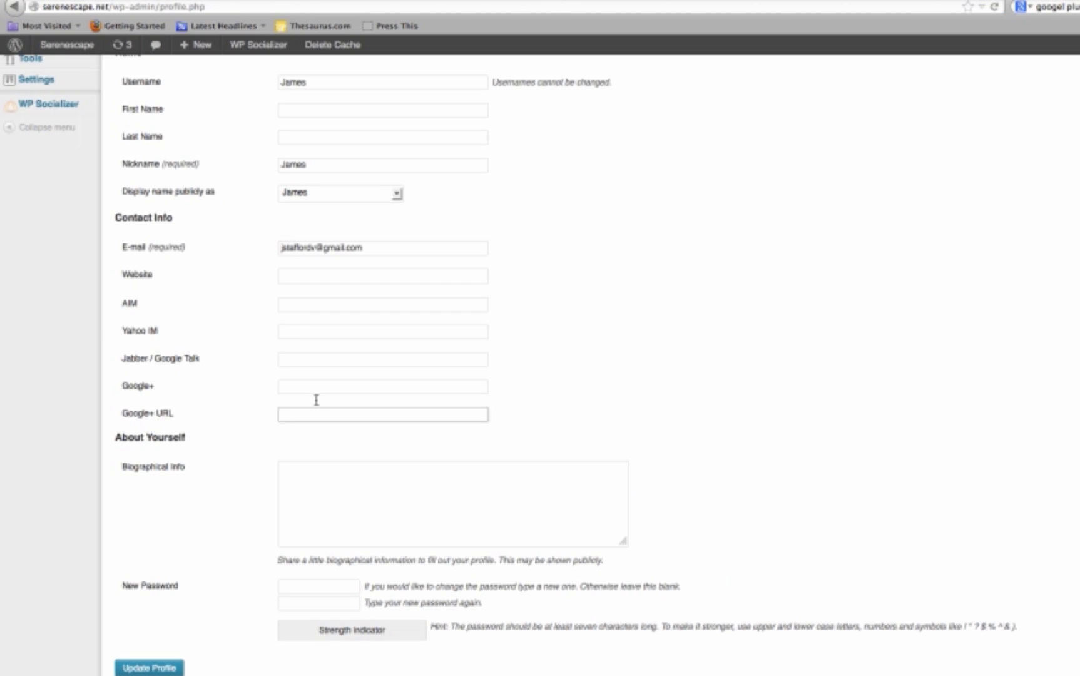
Paste the Google+ profile URL into the Google+ URL field and update the profile.
{"action": "left_click", "coordinate": [315, 413]}
{"action": "right_click", "coordinate": [320, 418]}
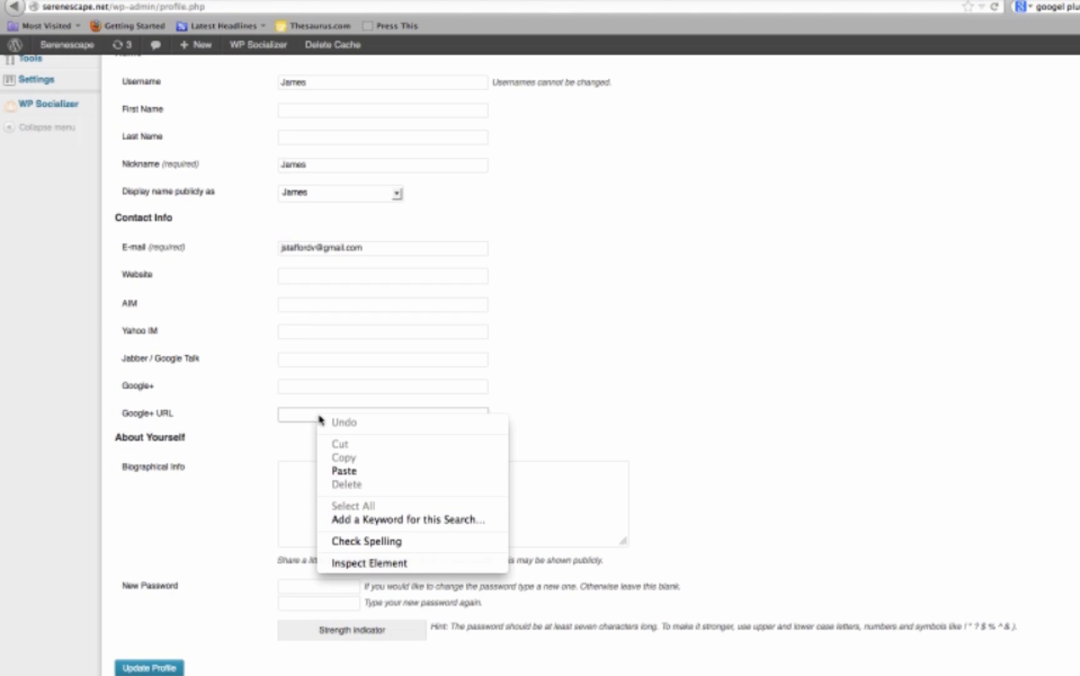
{"action": "left_click", "coordinate": [341, 471]}
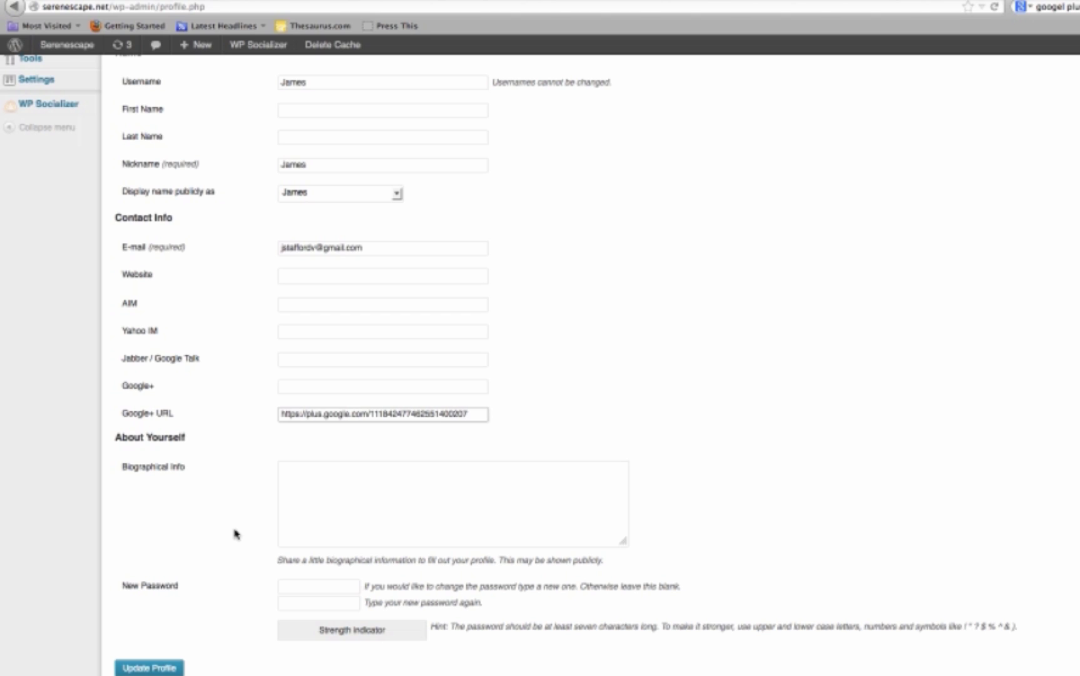
{"action": "left_click", "coordinate": [175, 667]}
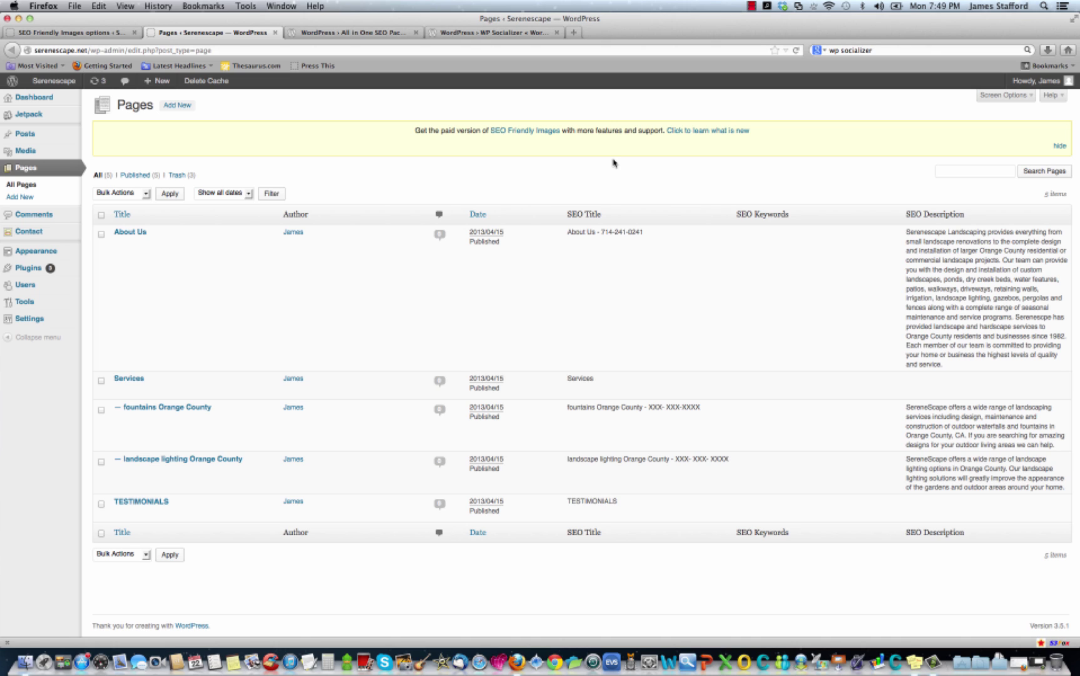
Switch to the browser tab with the WordPress.org WP Socializer plugin page.
{"action": "key", "text": "super+4"}
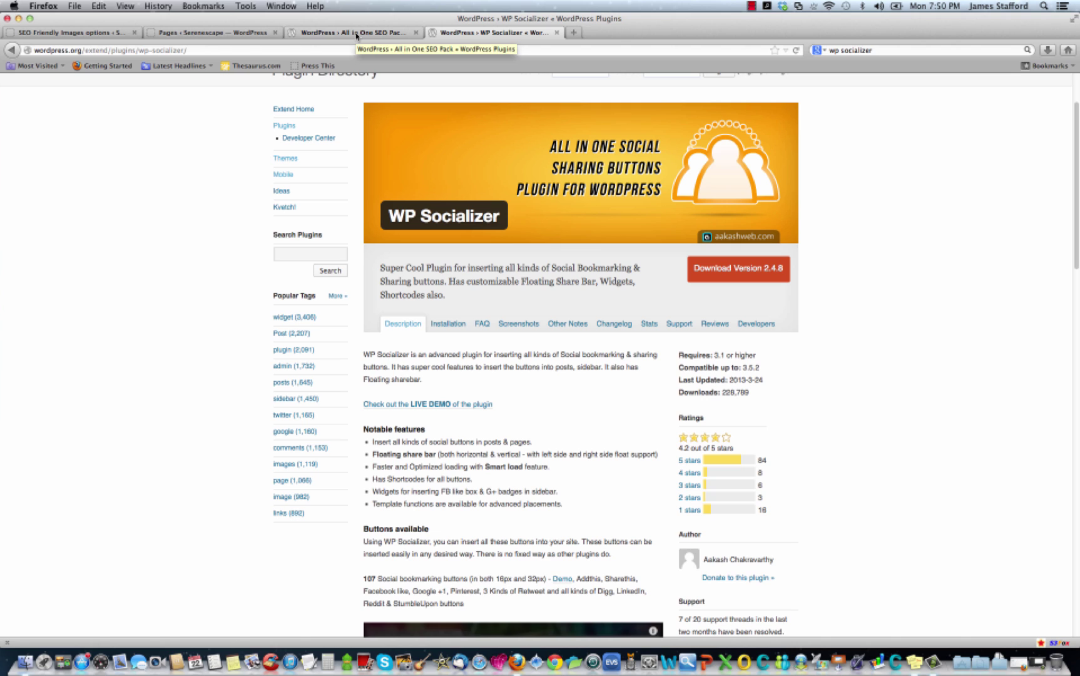
Download and save the WP Socializer 2.4.8 zip, wp-socializer.2.4.8.zip.
{"action": "left_click", "coordinate": [746, 274]}
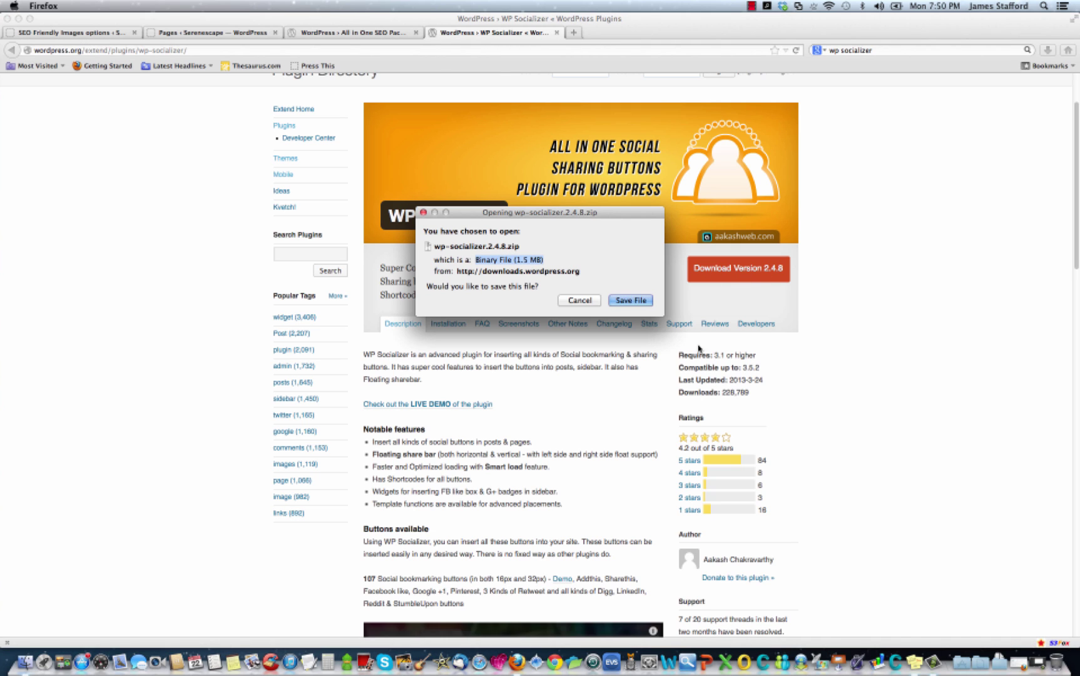
{"action": "key", "text": "Return"}
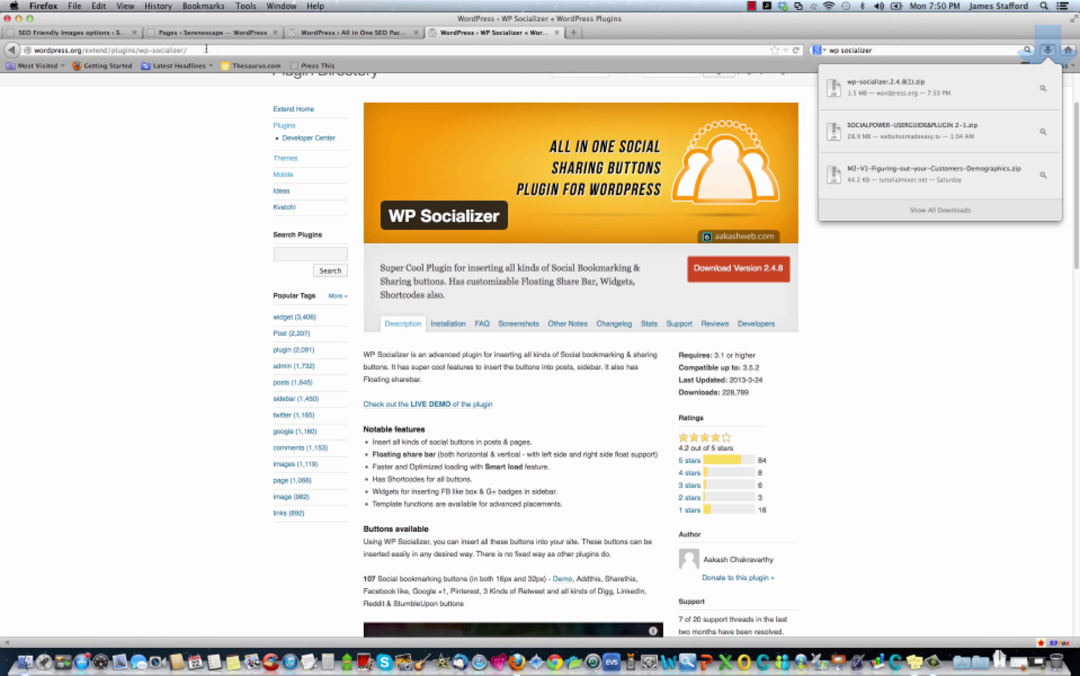
{"action": "left_click", "coordinate": [927, 347]}
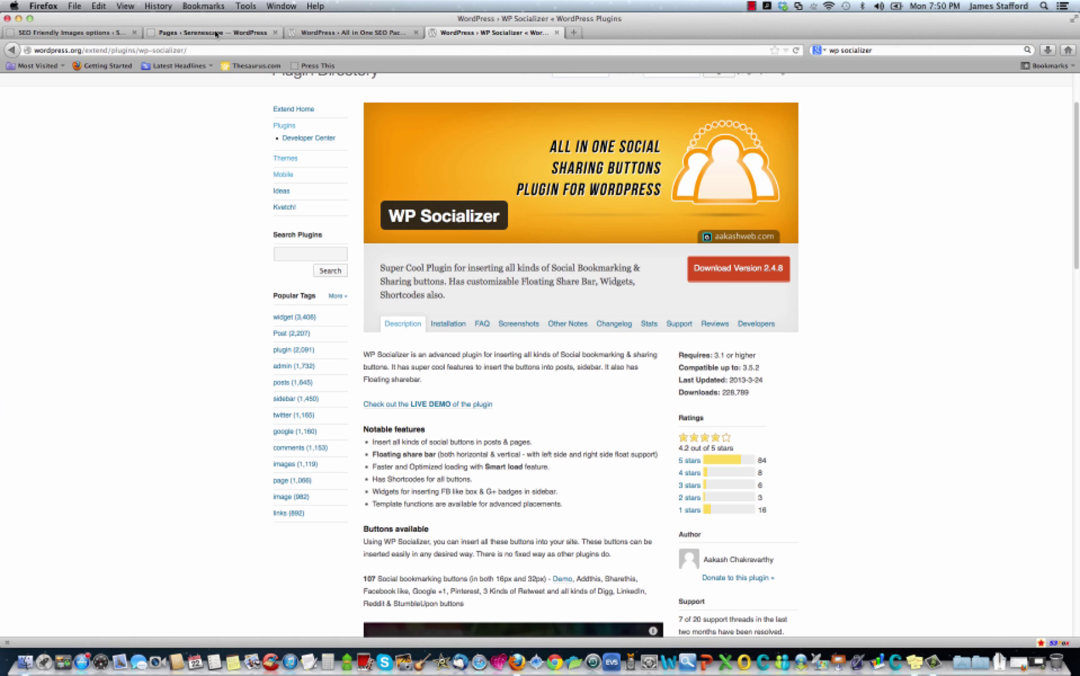
Go to the site's Plugins > Add New page and choose Upload Plugin.
{"action": "left_click", "coordinate": [342, 35]}
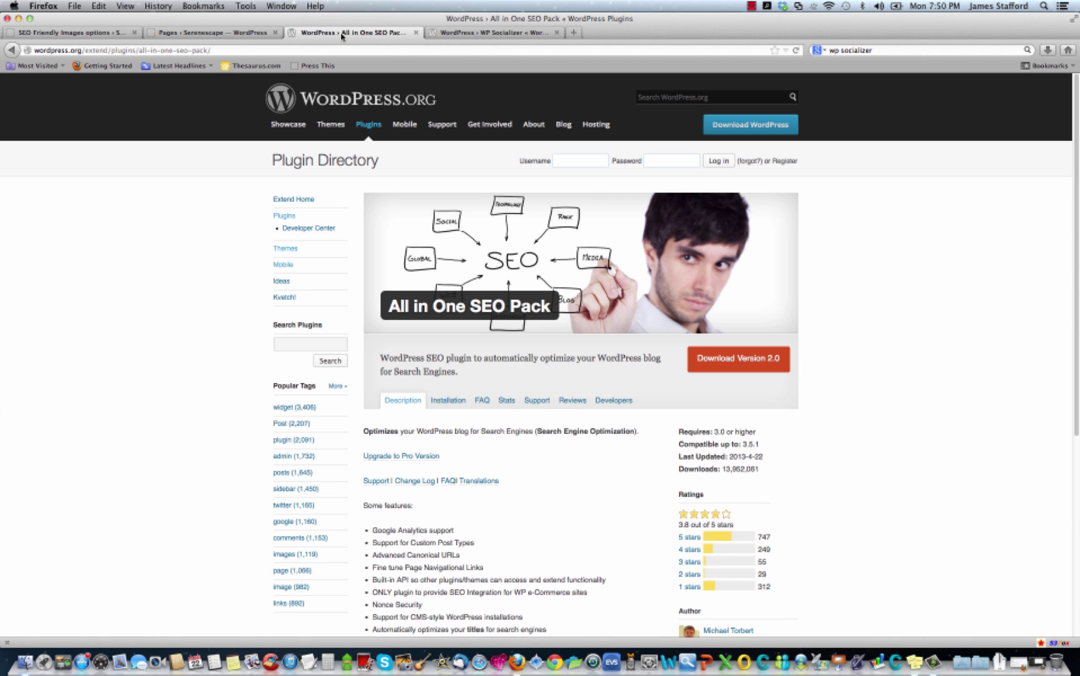
{"action": "left_click", "coordinate": [57, 35]}
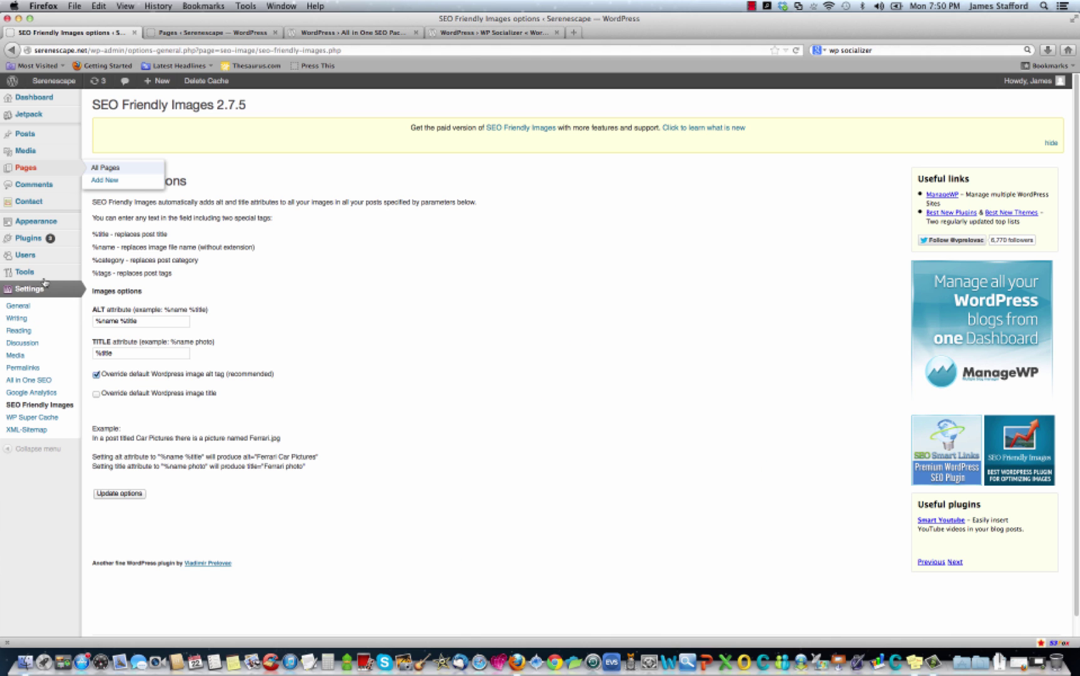
{"action": "mouse_move", "coordinate": [30, 243]}
{"action": "left_click", "coordinate": [128, 244]}
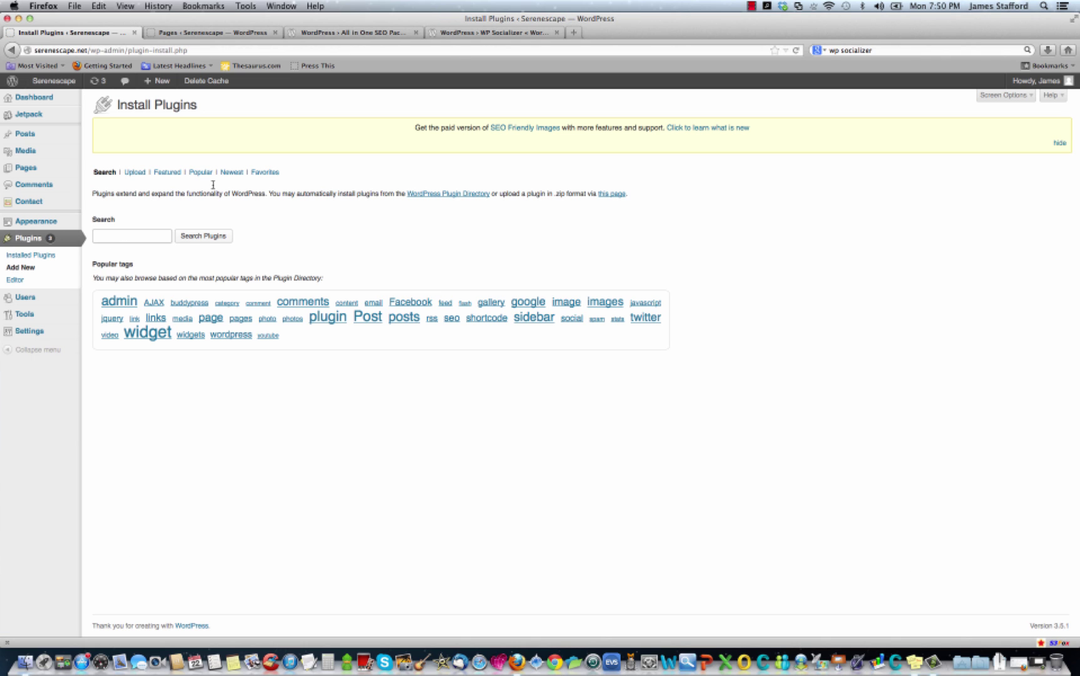
{"action": "left_click", "coordinate": [135, 173]}
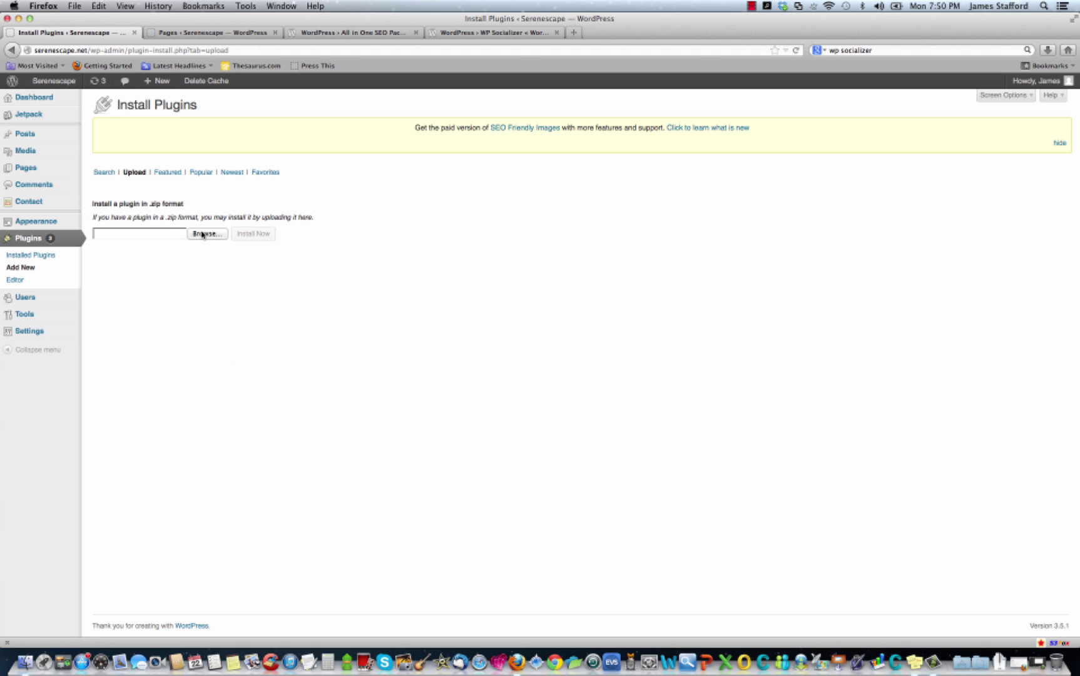
Install the plugin from wp-socializer.2.4.8(1).zip in Downloads, then activate it.
{"action": "left_click", "coordinate": [202, 234]}
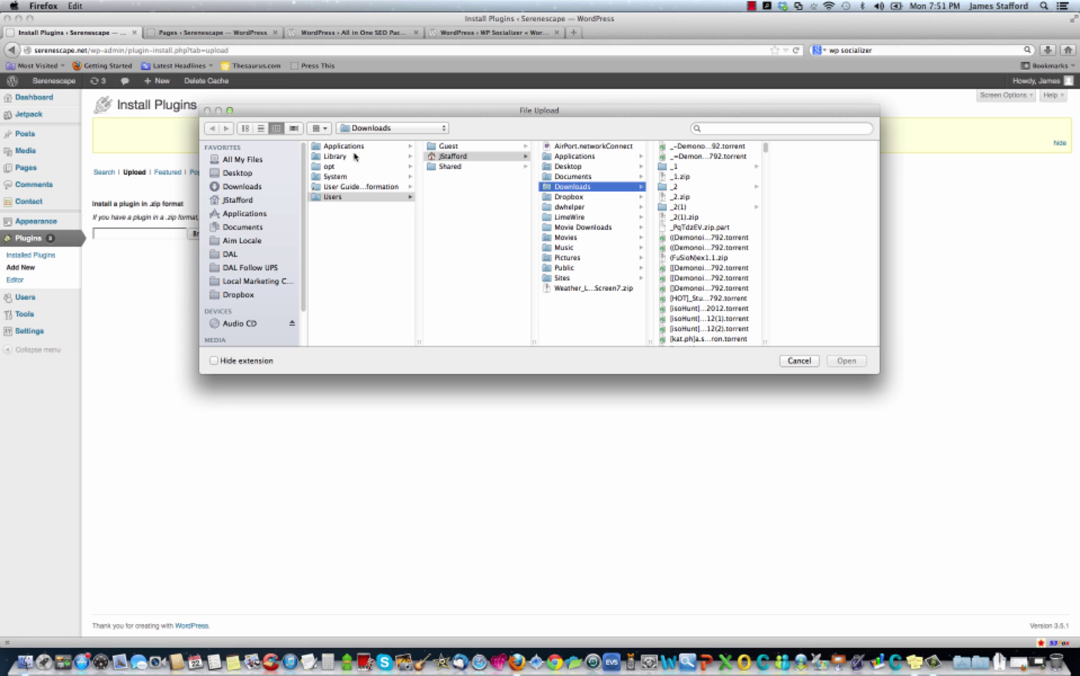
{"action": "left_click", "coordinate": [260, 129]}
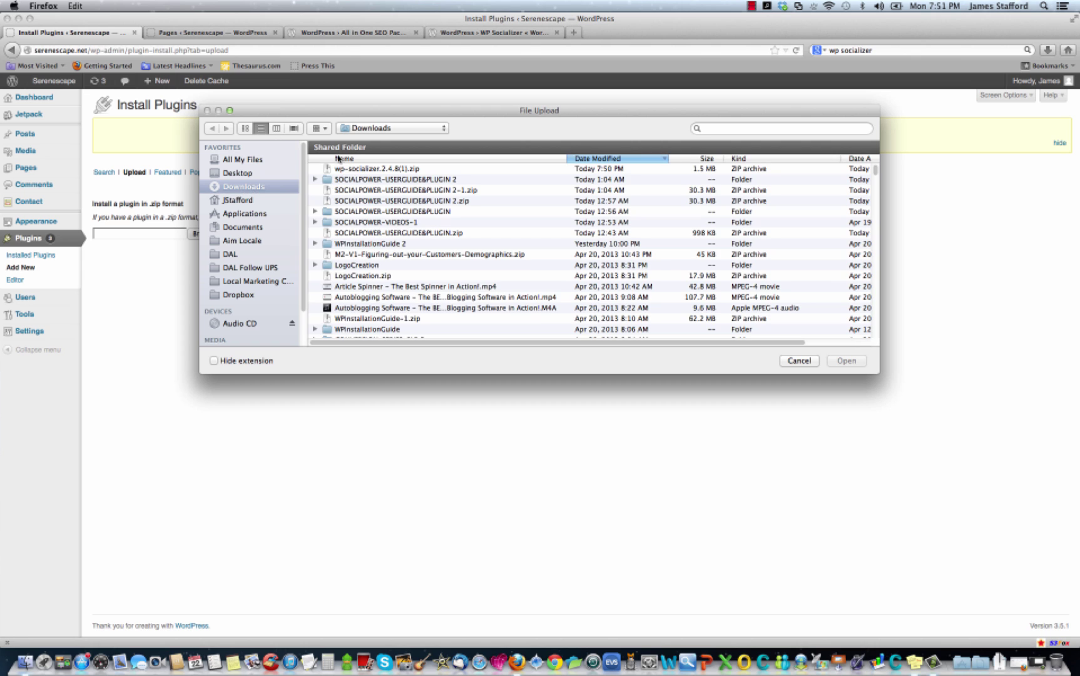
{"action": "left_click", "coordinate": [369, 169]}
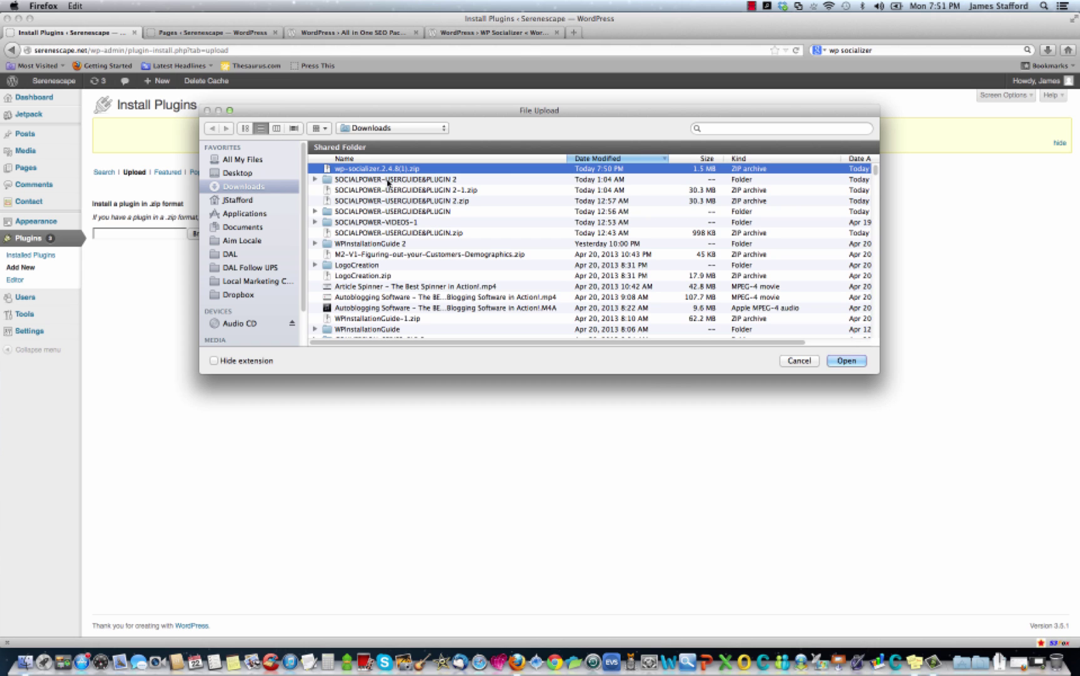
{"action": "left_click", "coordinate": [848, 361]}
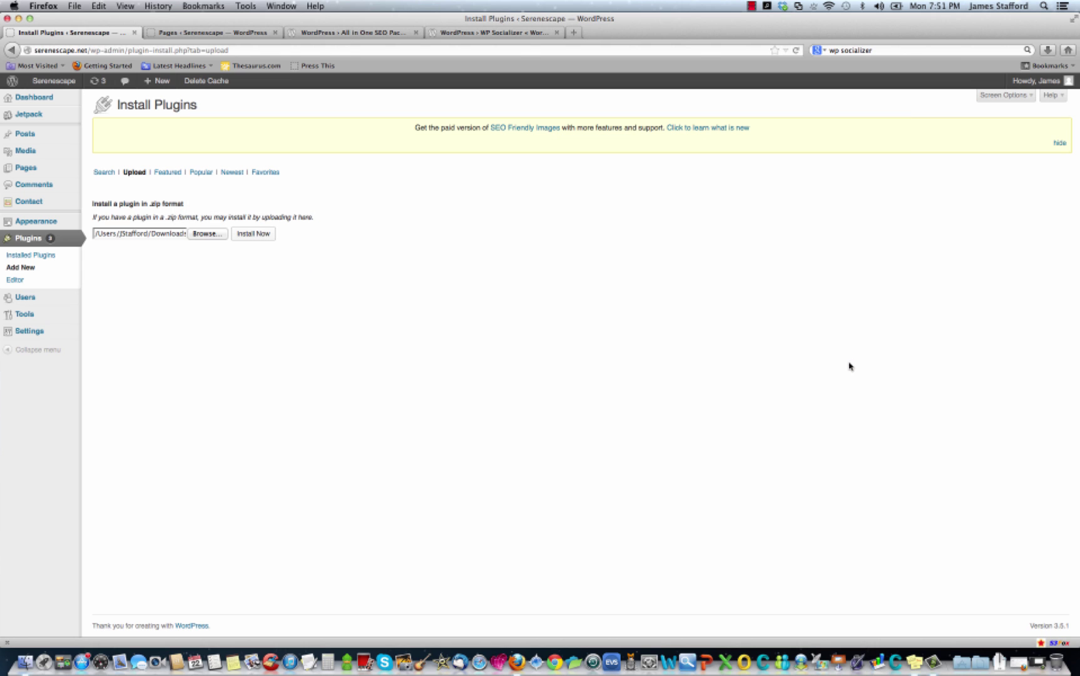
{"action": "left_click", "coordinate": [263, 237]}
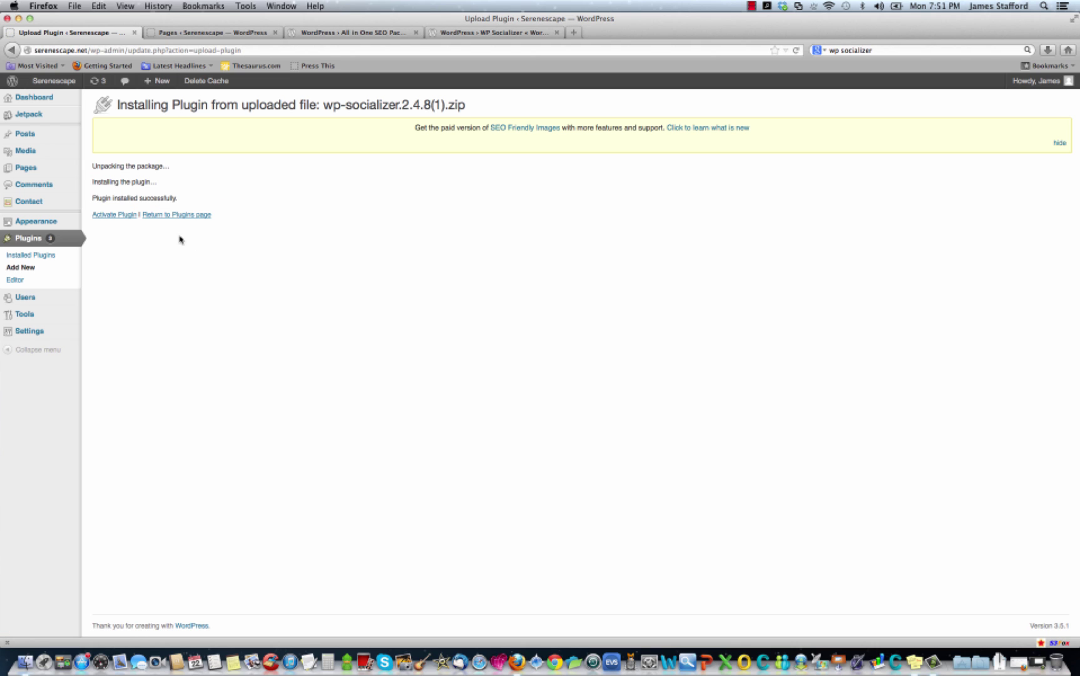
{"action": "left_click", "coordinate": [117, 215]}
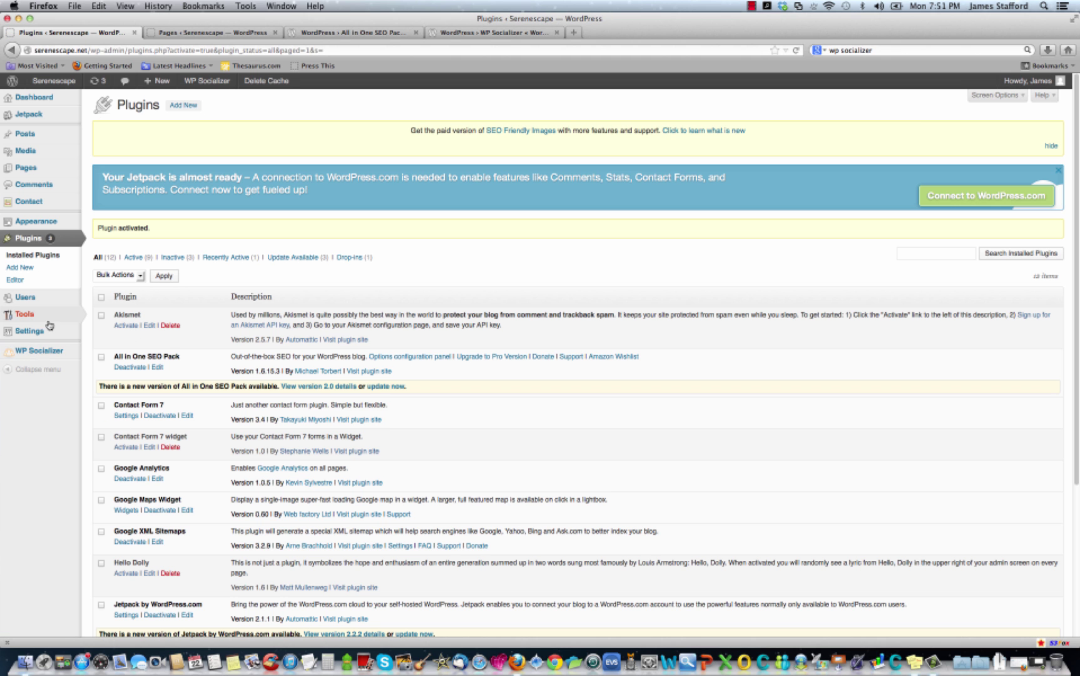
Open WP Socializer's settings and begin its setup from the Start page.
{"action": "scroll", "coordinate": [50, 338], "scroll_direction": "down", "scroll_amount": 5}
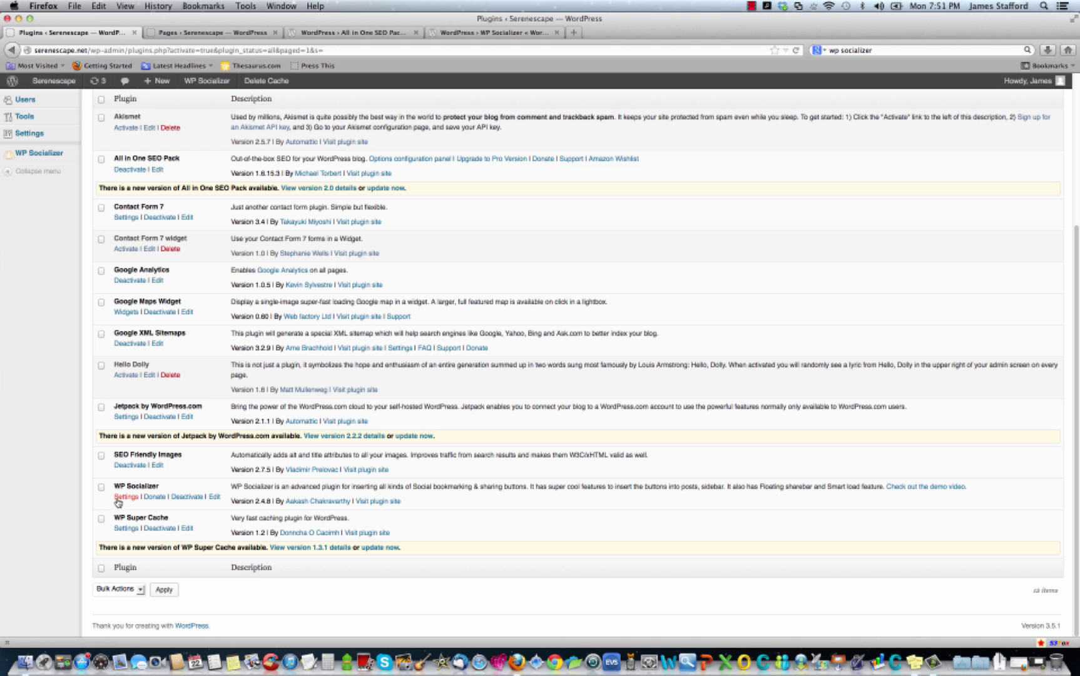
{"action": "left_click", "coordinate": [127, 497]}
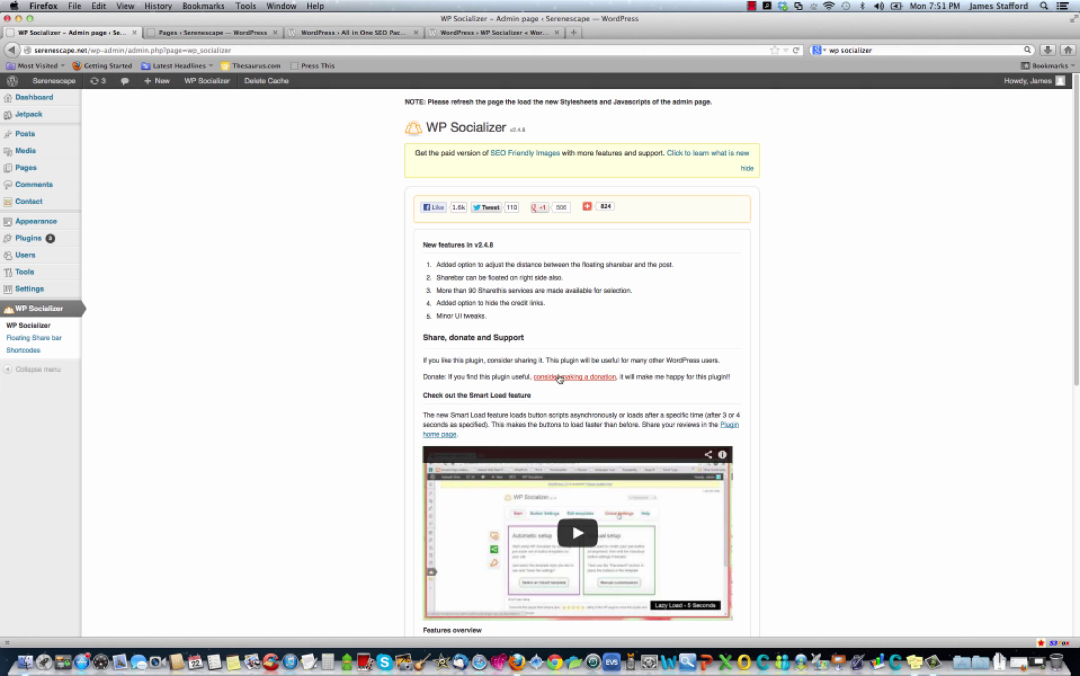
{"action": "scroll", "coordinate": [490, 293], "scroll_direction": "down", "scroll_amount": 1}
{"action": "scroll", "coordinate": [486, 297], "scroll_direction": "down", "scroll_amount": 10}
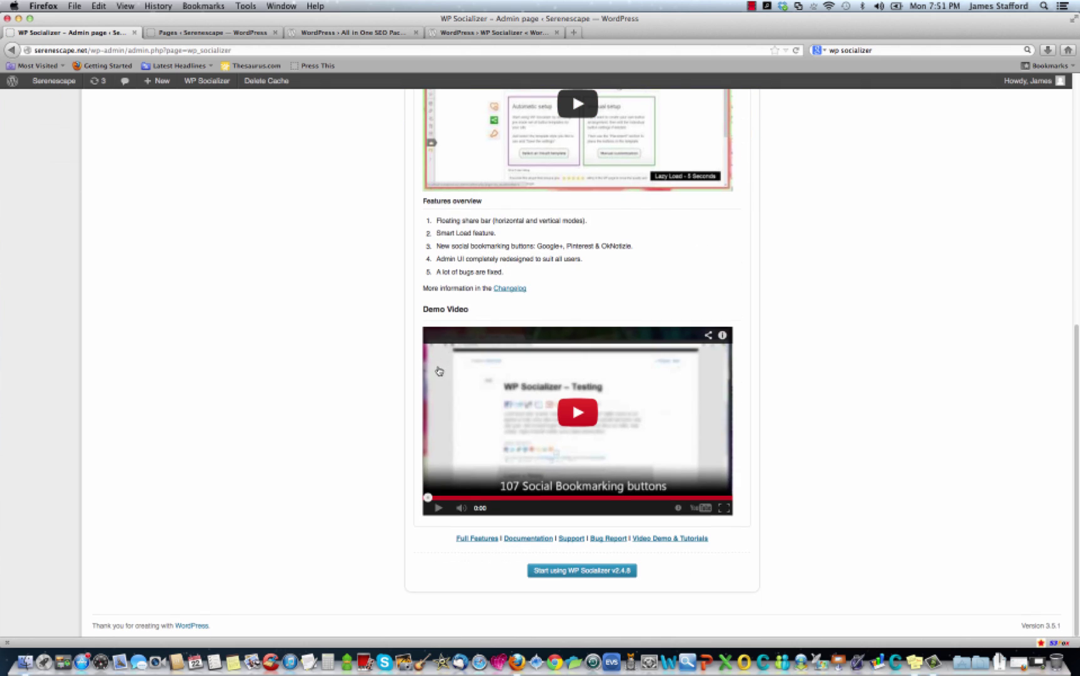
{"action": "left_click", "coordinate": [596, 571]}
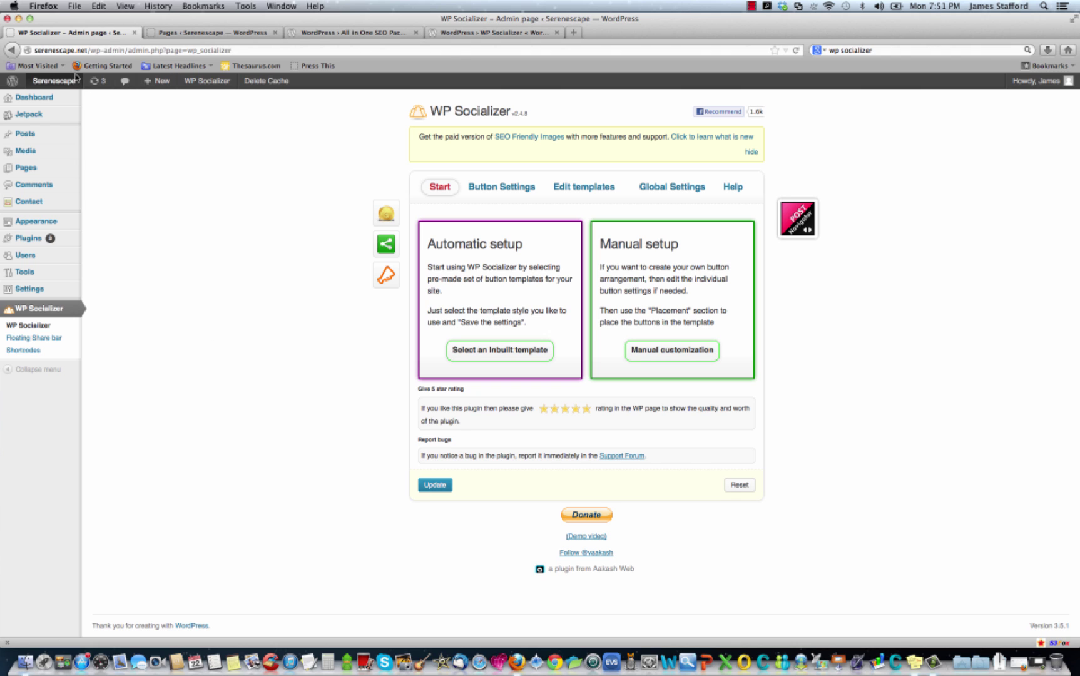
Open the Serenescape site from the admin bar in a new browser tab.
{"action": "right_click", "coordinate": [61, 85]}
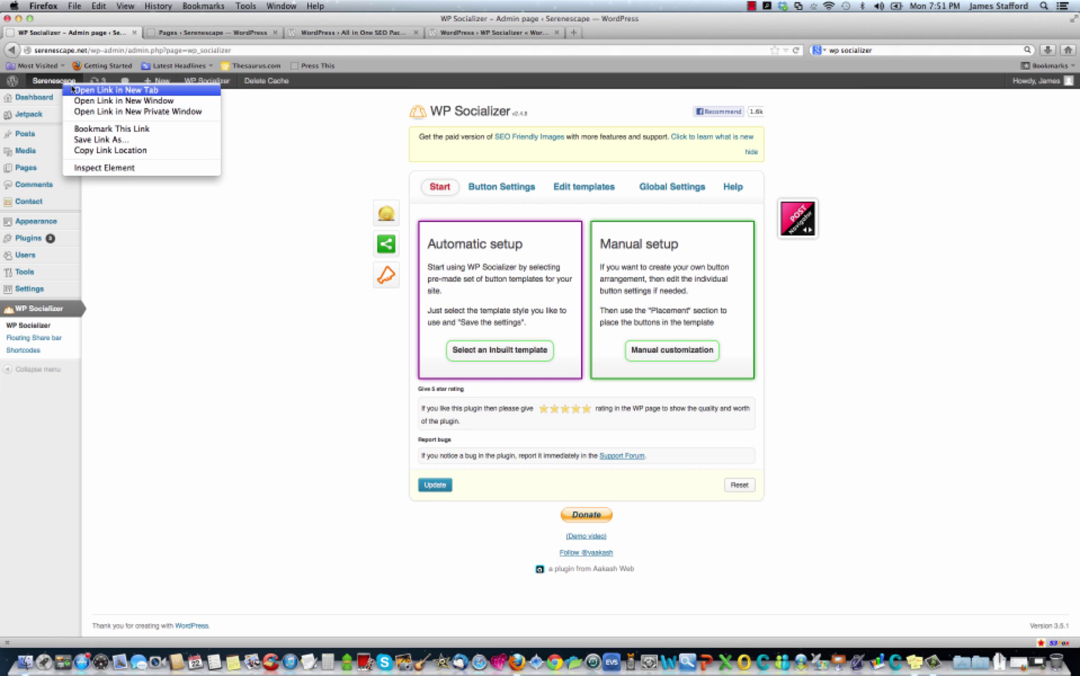
{"action": "left_click", "coordinate": [72, 90]}
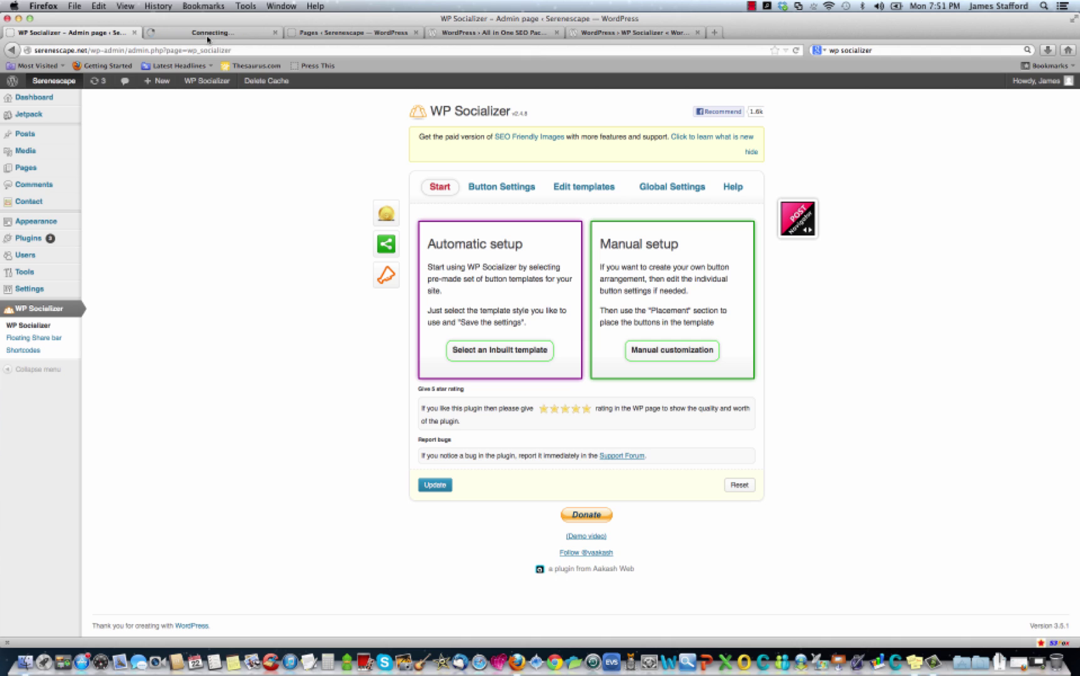
{"action": "left_click", "coordinate": [187, 32]}
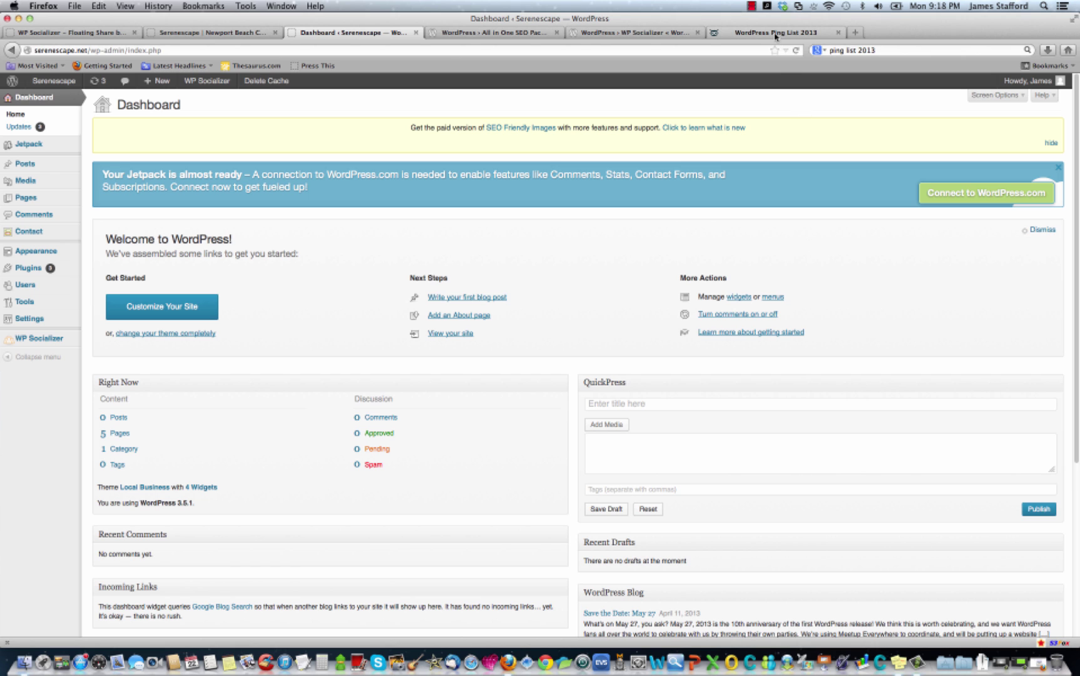
Select and copy all ping service URLs from Dessky's WordPress Ping List 2013 article.
{"action": "left_click", "coordinate": [776, 36]}
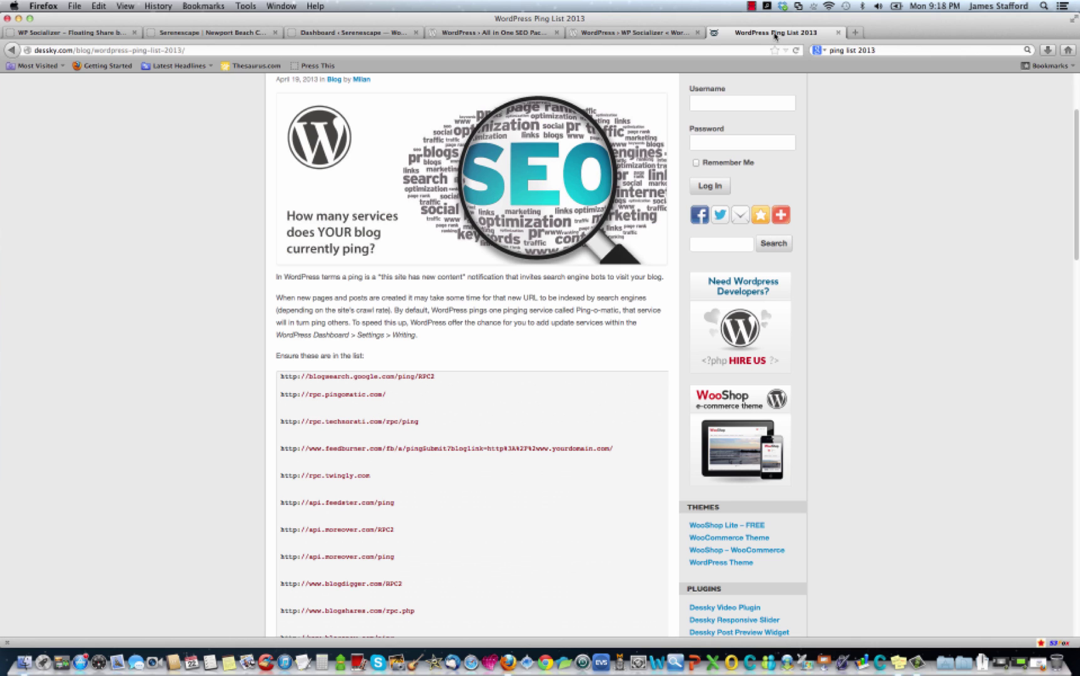
{"action": "scroll", "coordinate": [438, 361], "scroll_direction": "up", "scroll_amount": 2}
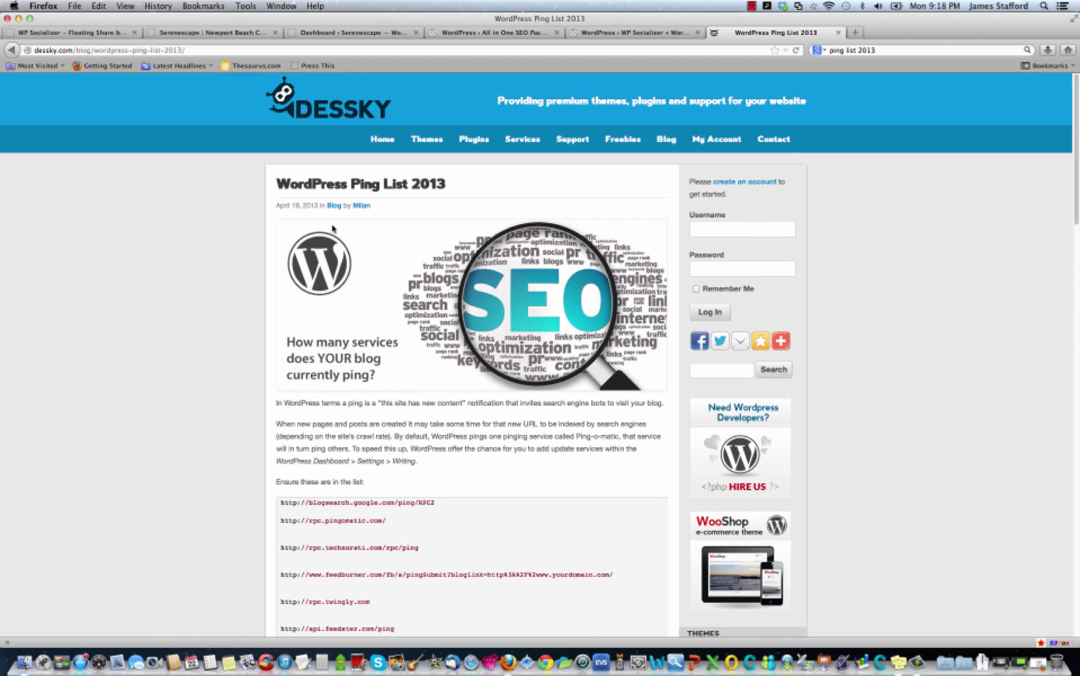
{"action": "scroll", "coordinate": [424, 429], "scroll_direction": "down", "scroll_amount": 10}
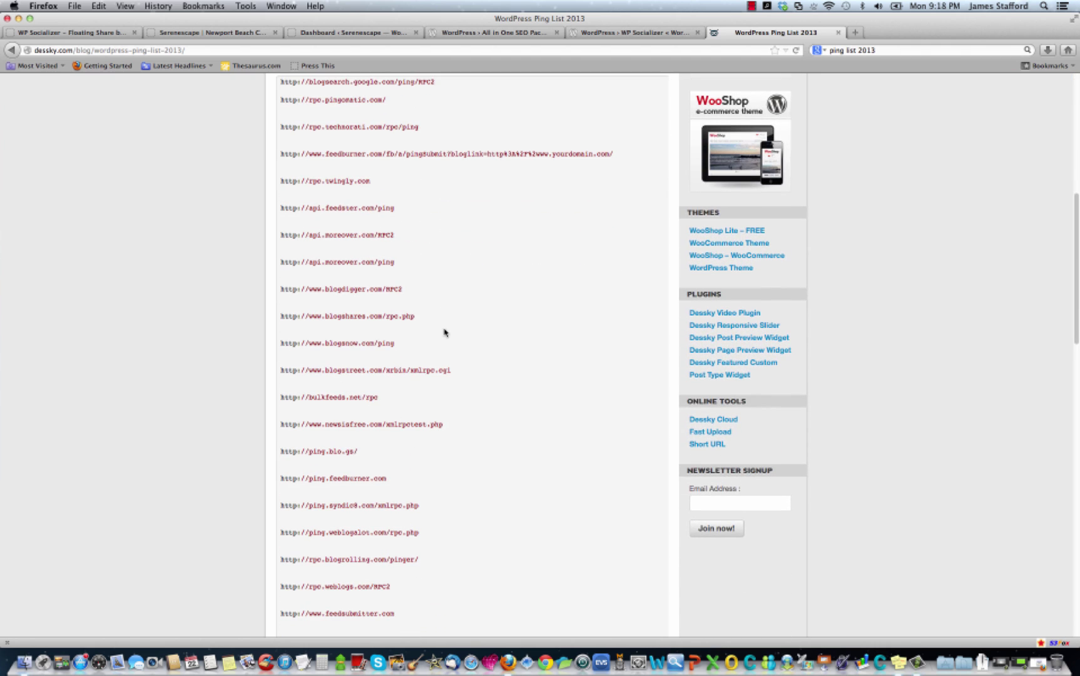
{"action": "scroll", "coordinate": [344, 241], "scroll_direction": "up", "scroll_amount": 3}
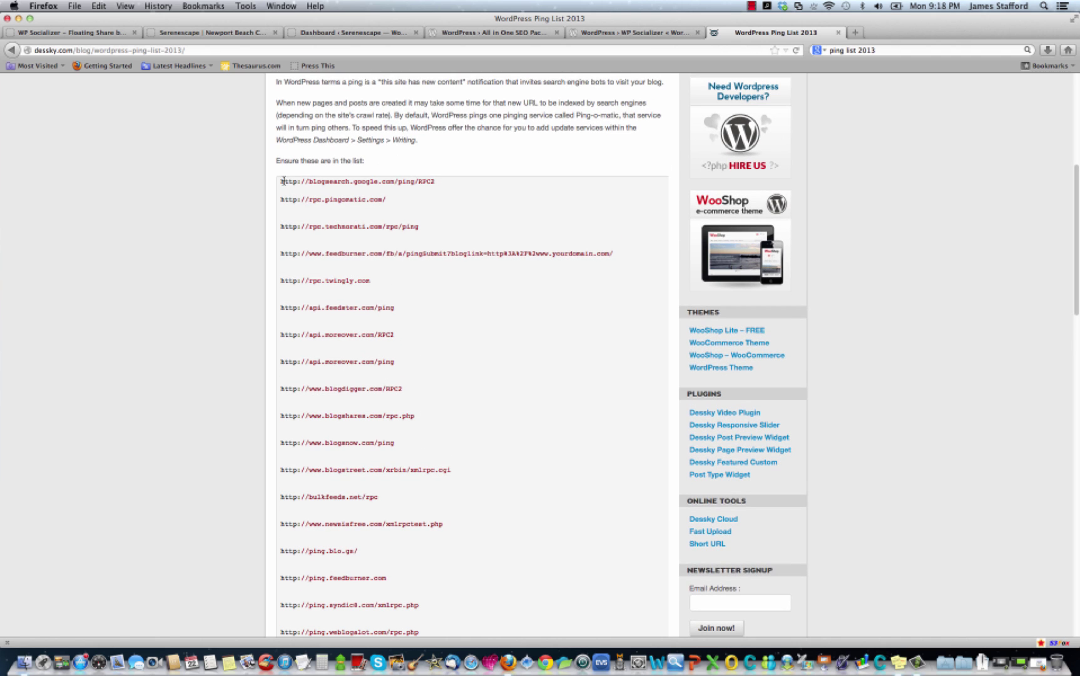
{"action": "left_click_drag", "start_coordinate": [281, 181], "coordinate": [457, 576]}
{"action": "scroll", "coordinate": [511, 417], "scroll_direction": "up", "scroll_amount": 10}
{"action": "right_click", "coordinate": [442, 494]}
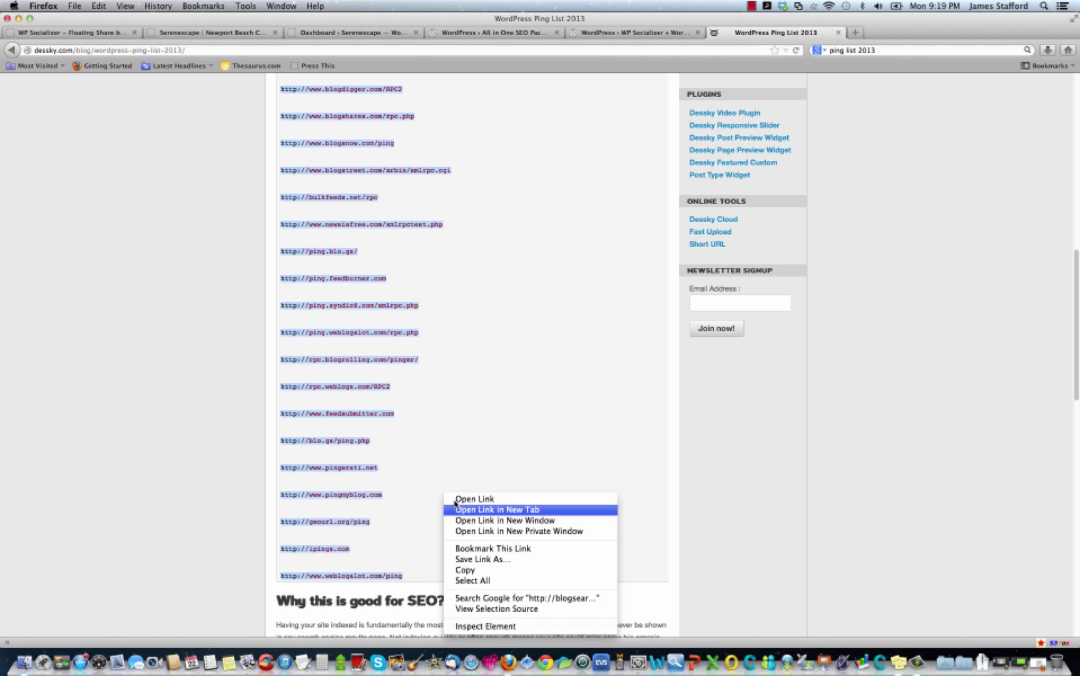
{"action": "left_click", "coordinate": [483, 570]}
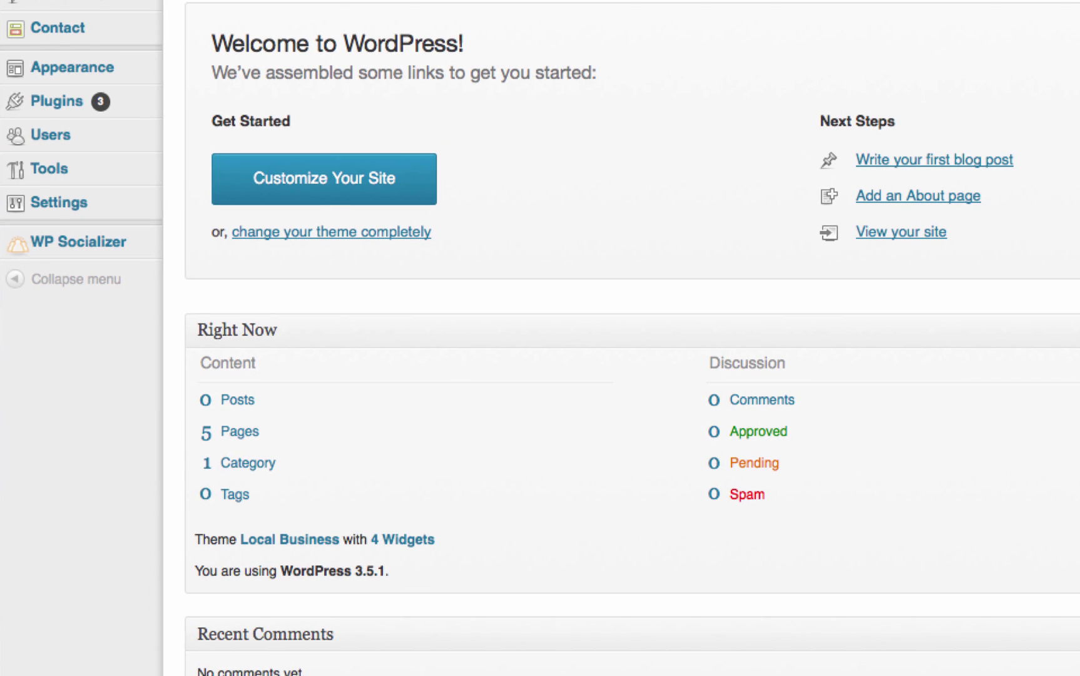
Open the Settings > Writing page in the WordPress admin.
{"action": "mouse_move", "coordinate": [59, 150]}
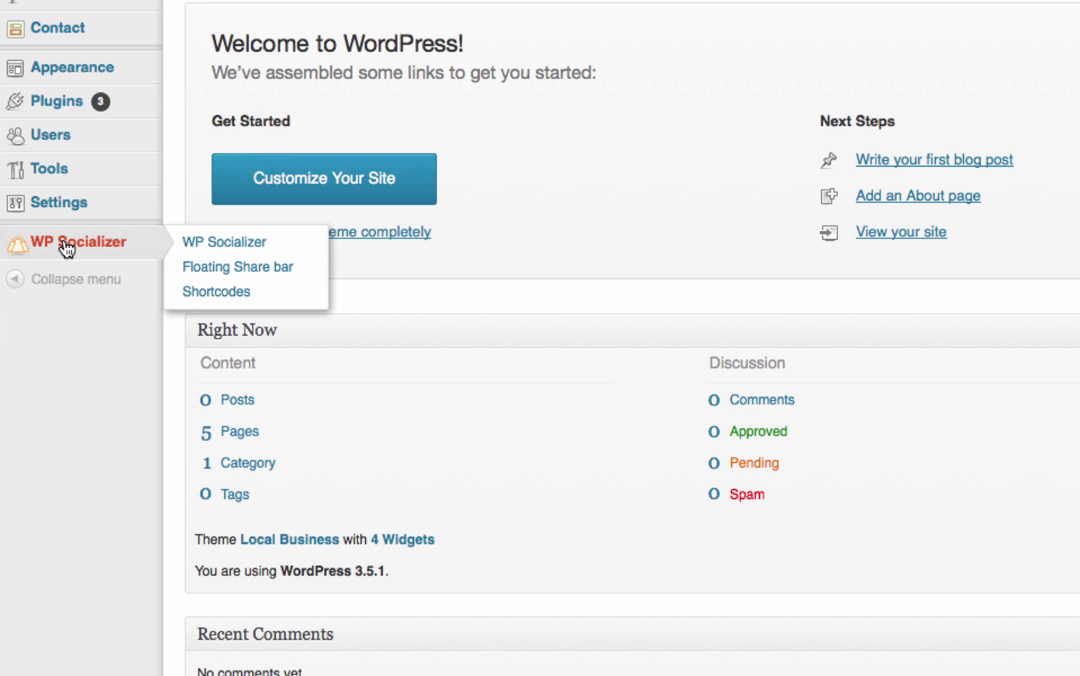
{"action": "mouse_move", "coordinate": [70, 83]}
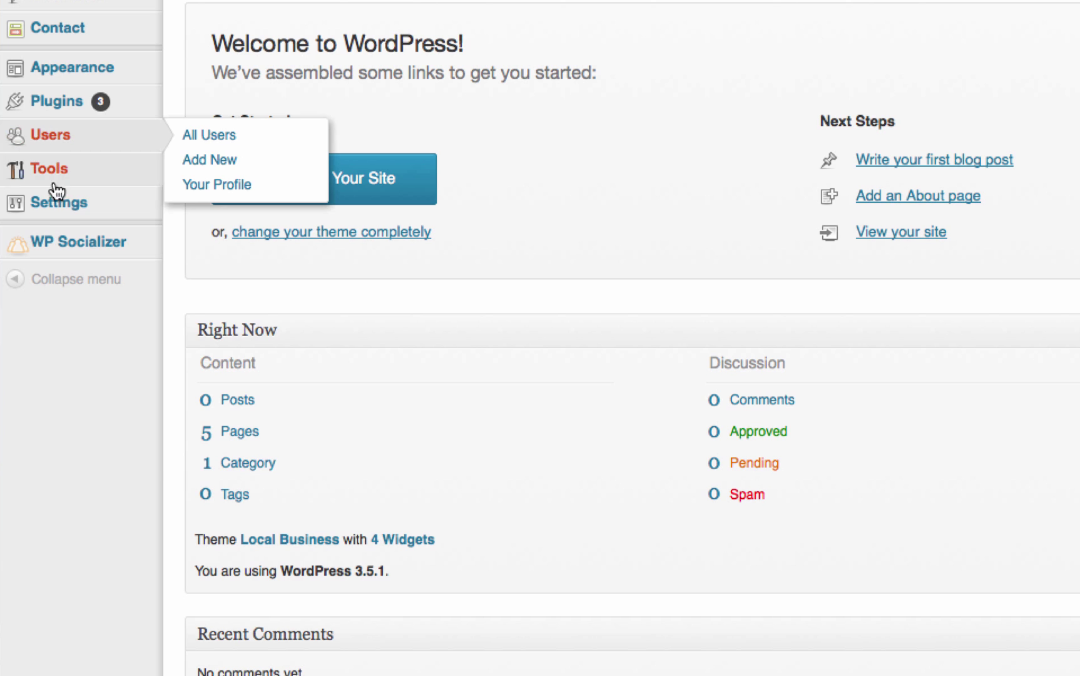
{"action": "mouse_move", "coordinate": [31, 211]}
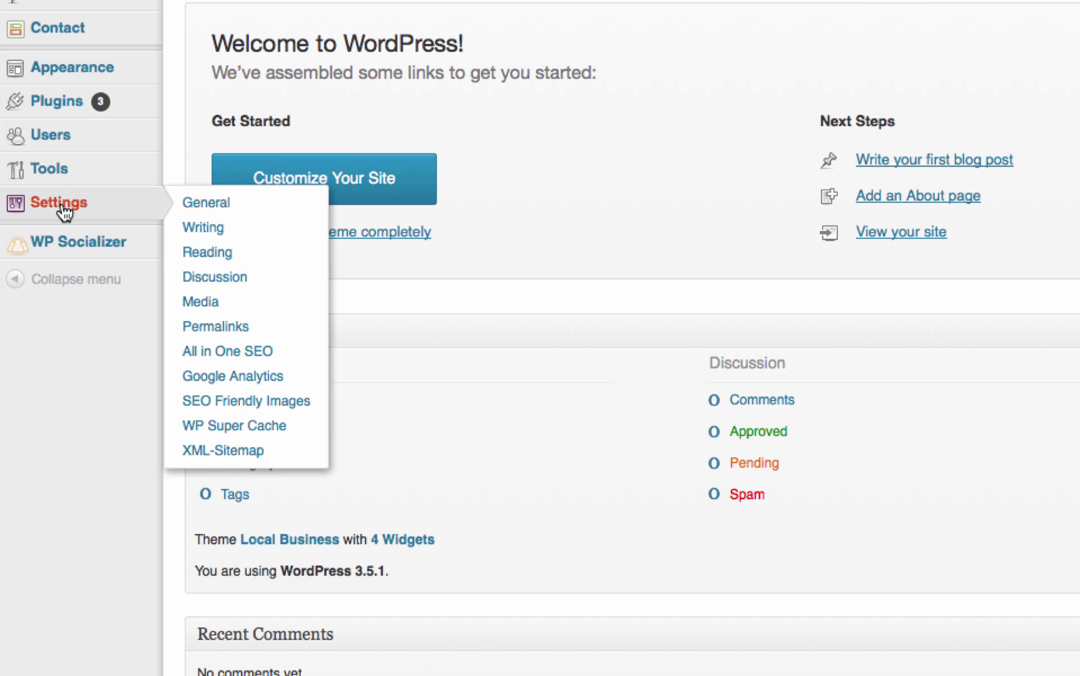
{"action": "left_click", "coordinate": [220, 230]}
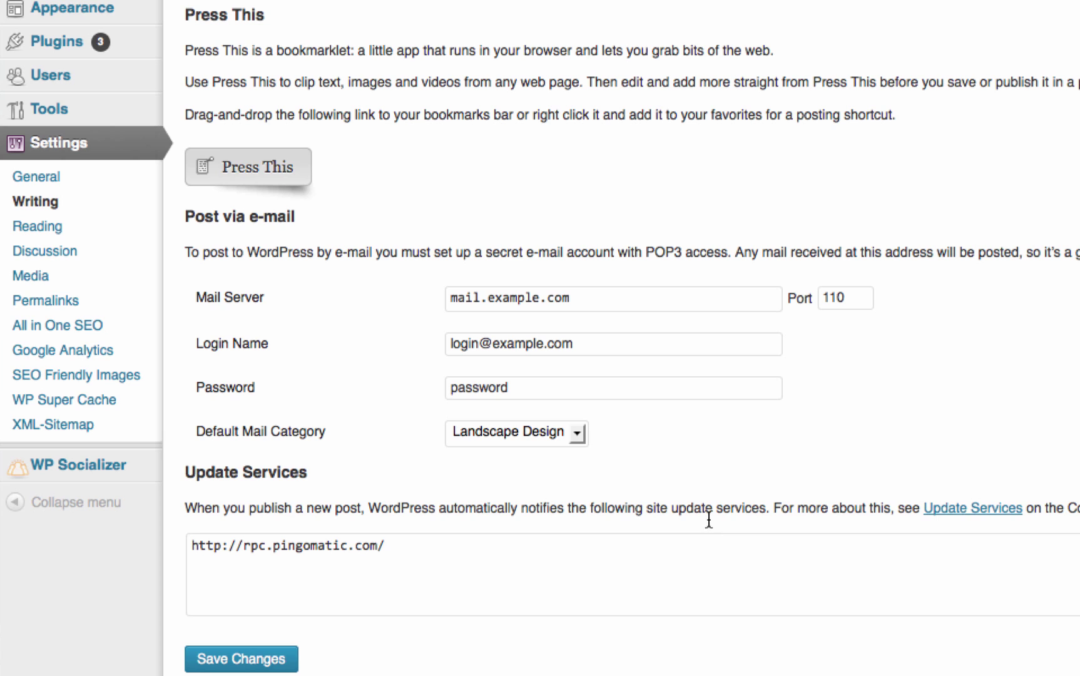
Paste the copied ping URLs on a new line below pingomatic in Update Services and save.
{"action": "left_click", "coordinate": [470, 558]}
{"action": "key", "text": "shift+Left"}
{"action": "left_click", "coordinate": [455, 552]}
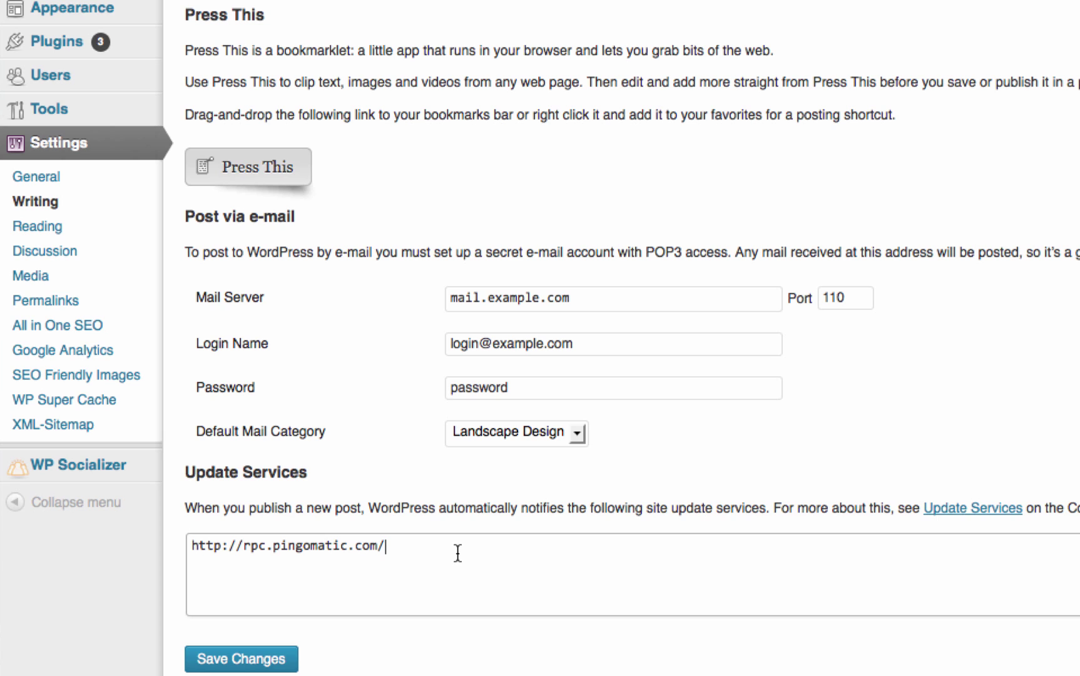
{"action": "key", "text": "Return"}
{"action": "key", "text": "super+v"}
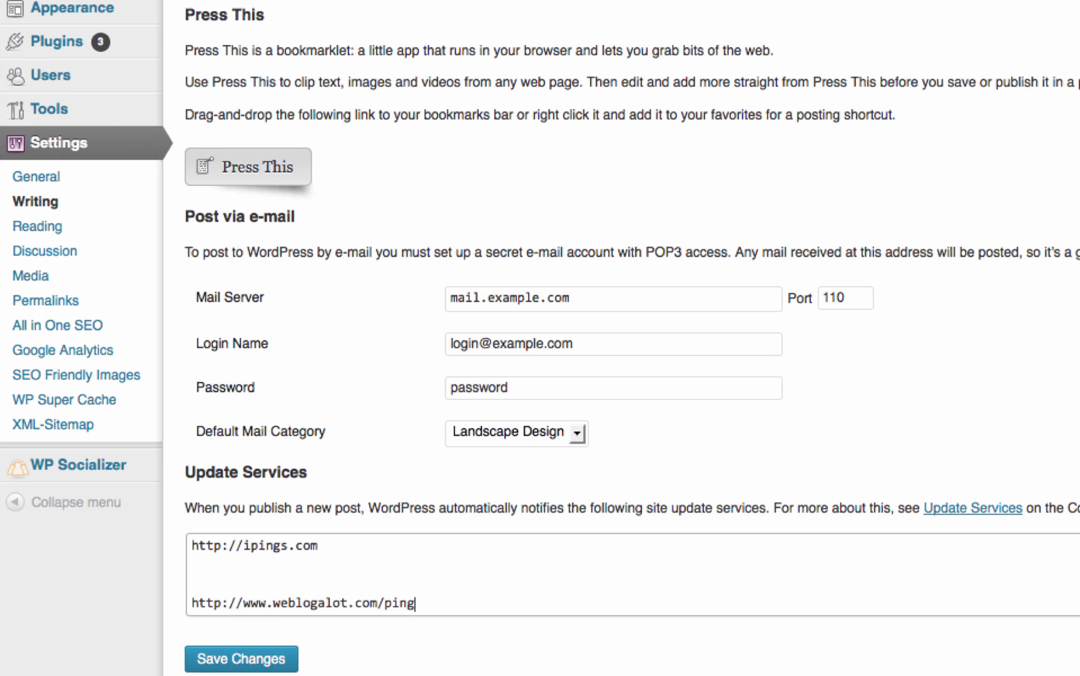
{"action": "scroll", "coordinate": [474, 558], "scroll_direction": "down", "scroll_amount": 5}
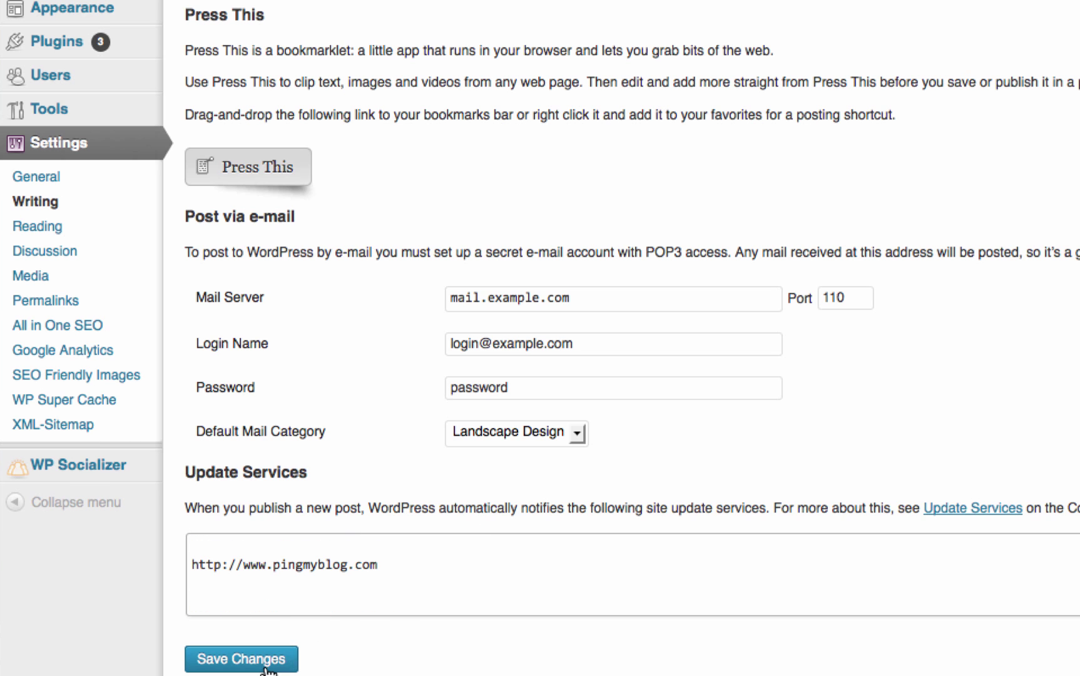
{"action": "left_click", "coordinate": [283, 657]}
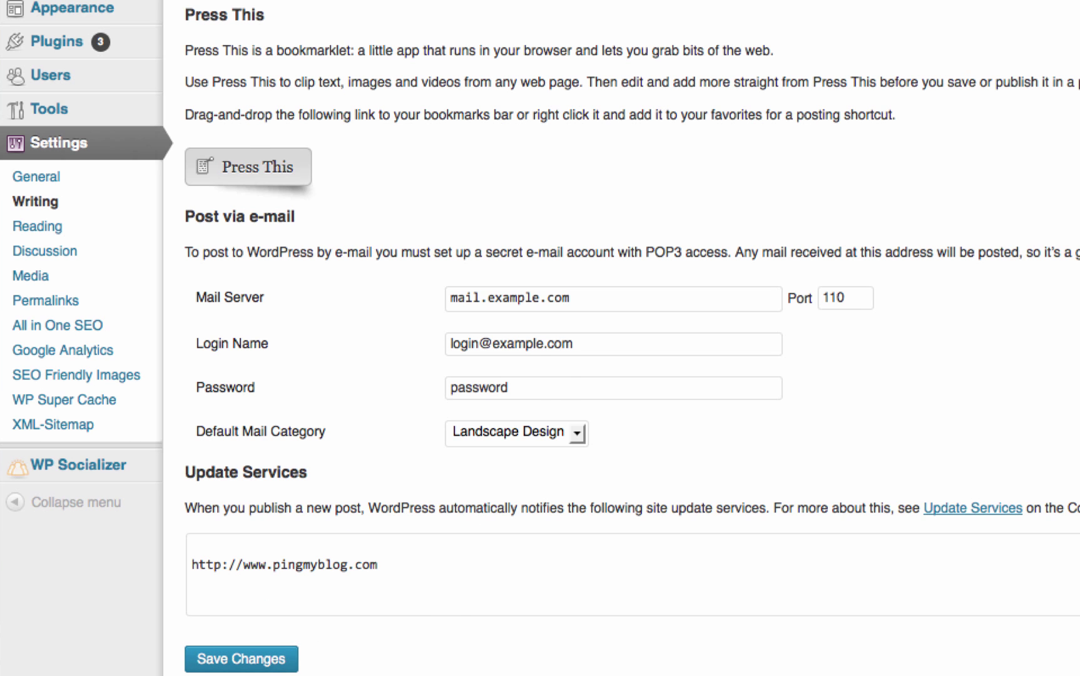
{"action": "scroll", "coordinate": [540, 616], "scroll_direction": "down", "scroll_amount": 4}
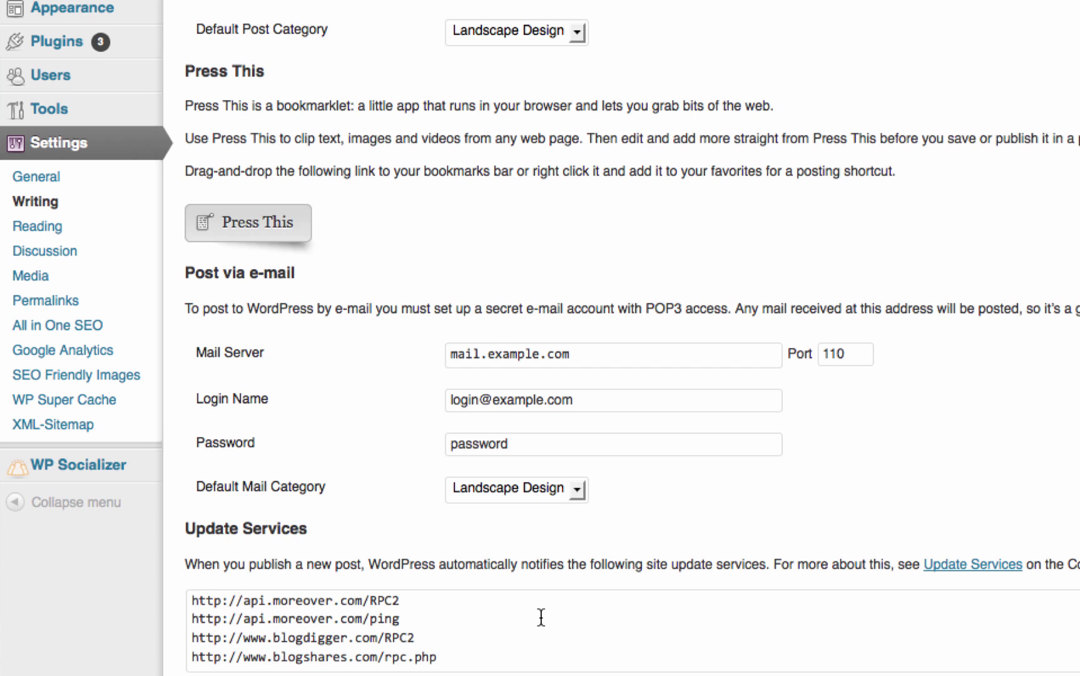
{"action": "scroll", "coordinate": [532, 620], "scroll_direction": "down", "scroll_amount": 3}
{"action": "scroll", "coordinate": [531, 620], "scroll_direction": "up", "scroll_amount": 2}
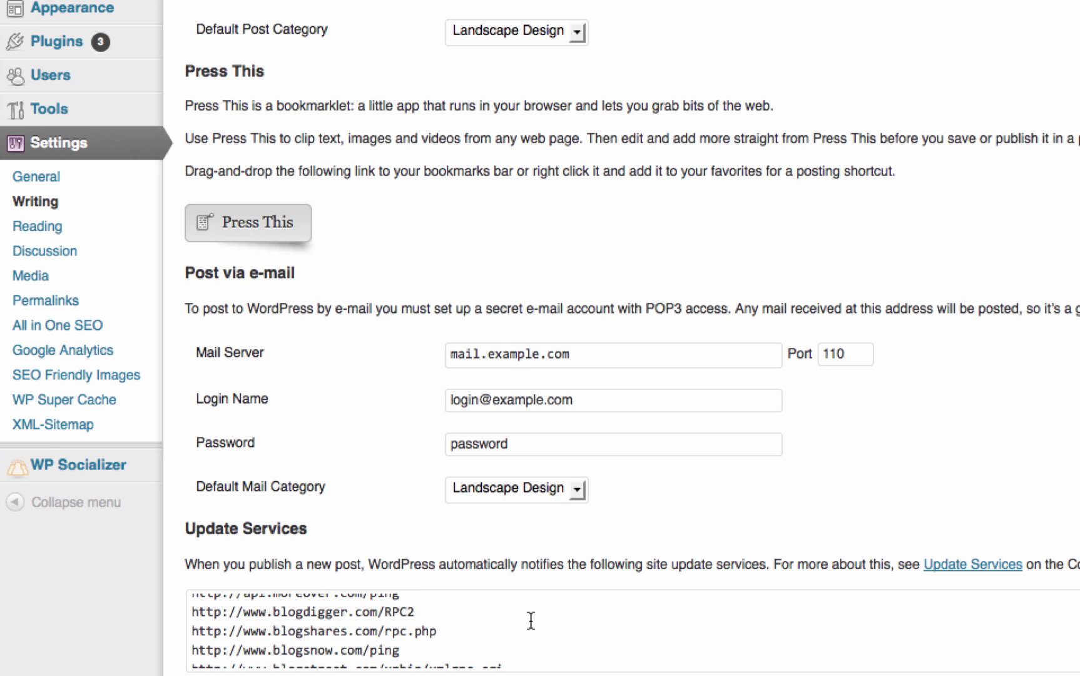
{"action": "scroll", "coordinate": [530, 620], "scroll_direction": "up", "scroll_amount": 5}
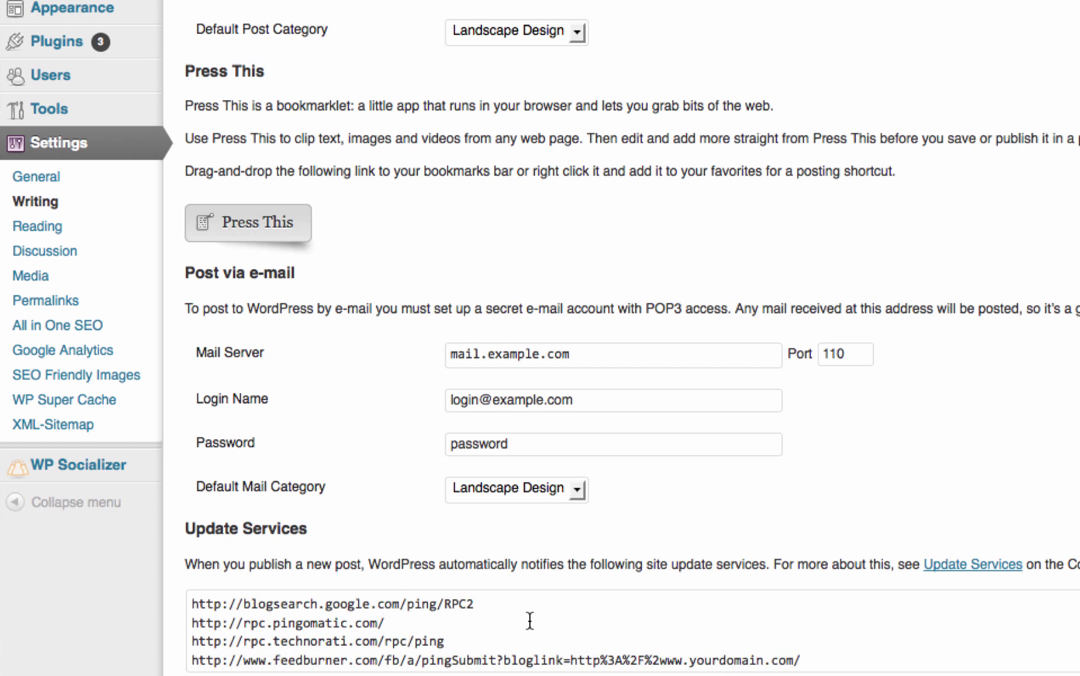
{"action": "scroll", "coordinate": [530, 621], "scroll_direction": "down", "scroll_amount": 5}
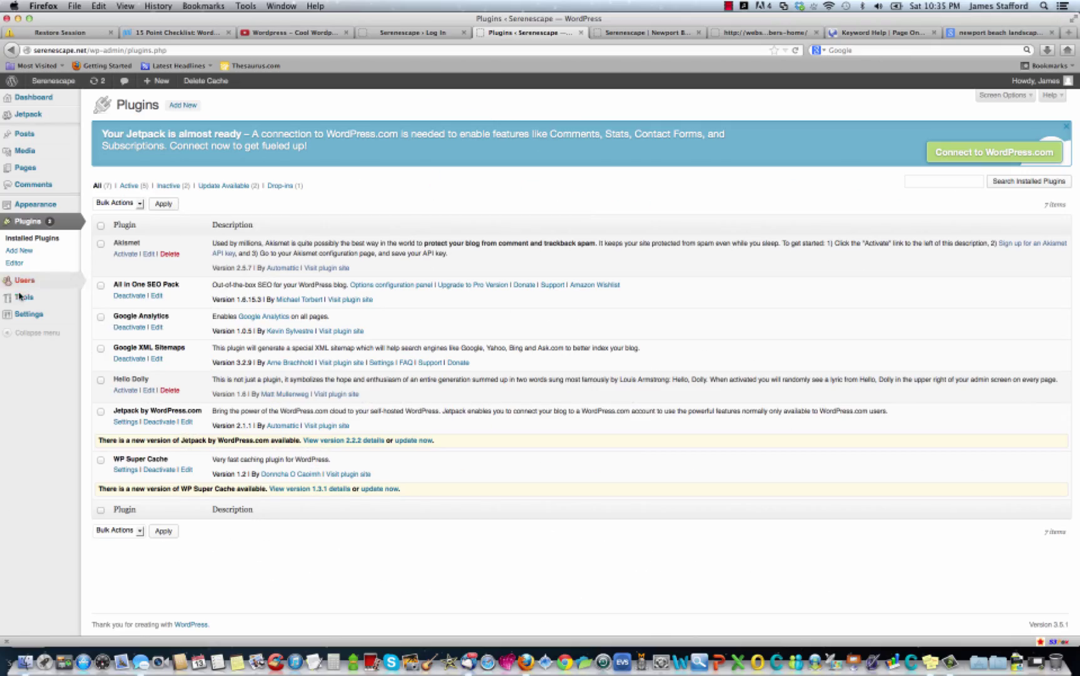
Replace the General Settings tagline with 'Newport Beach Landscaping Company and Contractor'.
{"action": "mouse_move", "coordinate": [29, 313]}
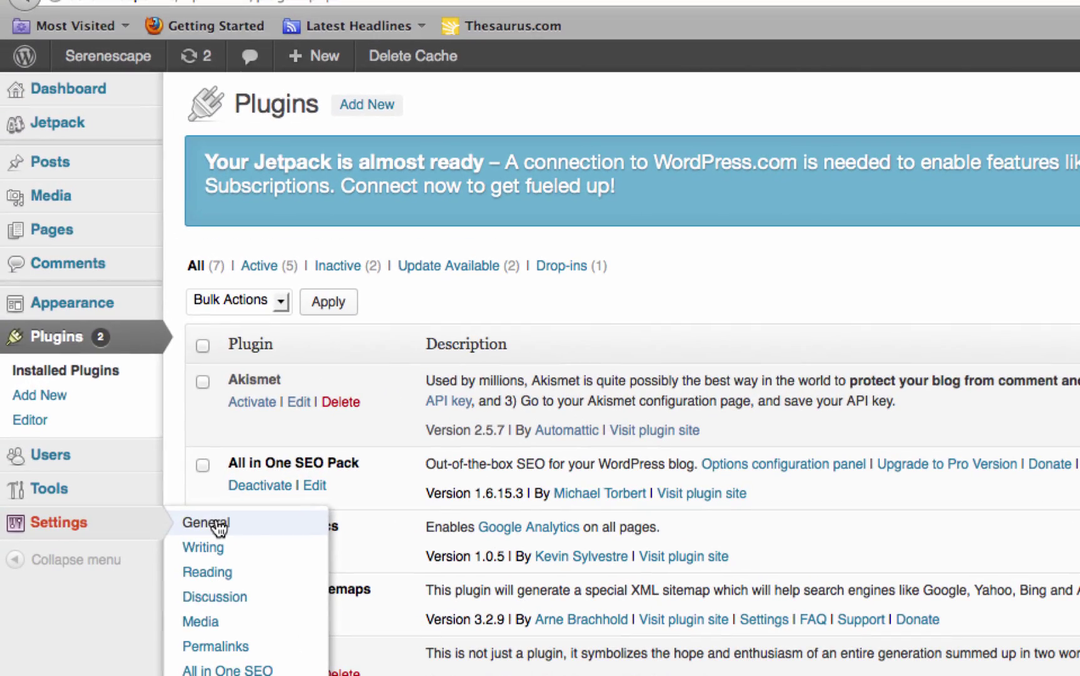
{"action": "left_click", "coordinate": [117, 344]}
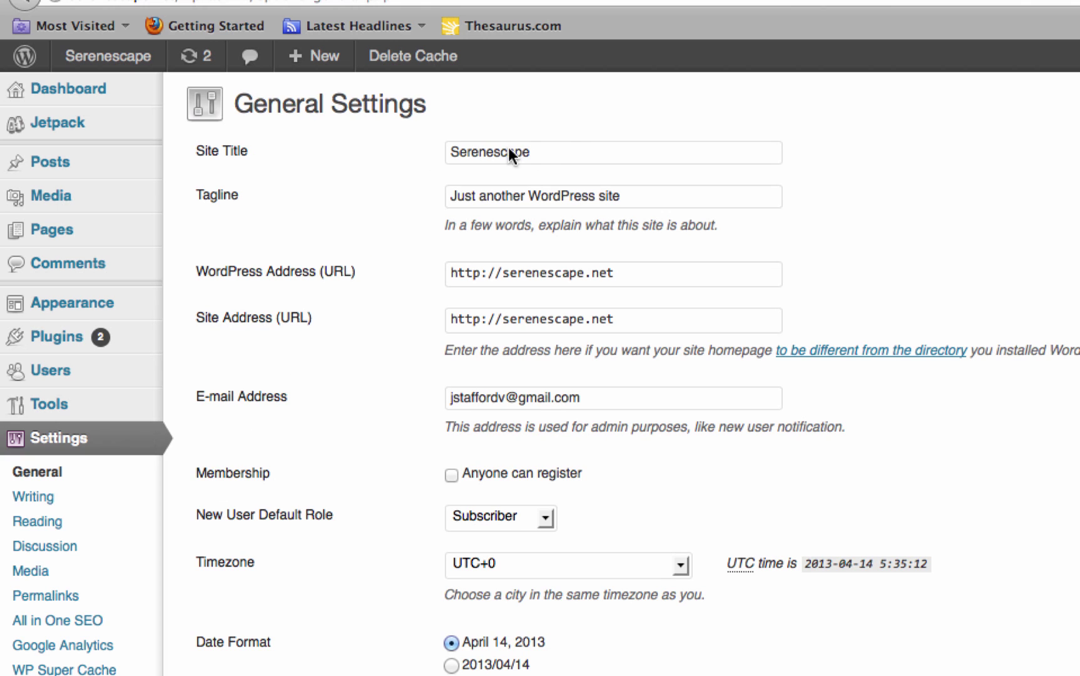
{"action": "triple_click", "coordinate": [661, 199]}
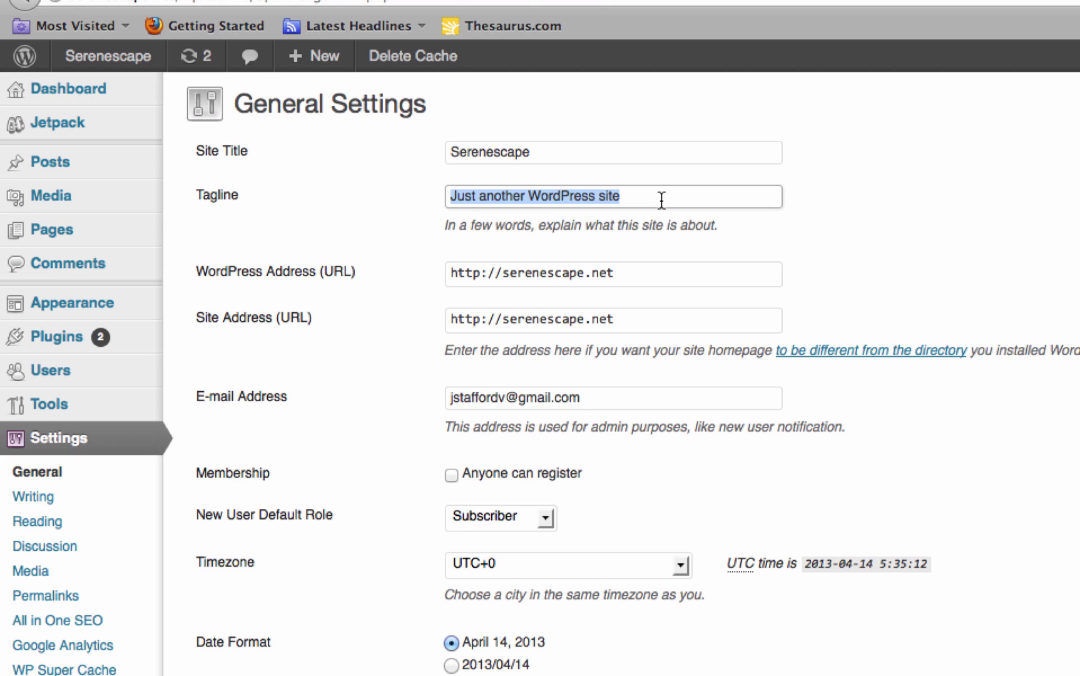
{"action": "key", "text": "BackSpace"}
{"action": "type", "text": "Newport Beach Landscaping Company and Contractor"}
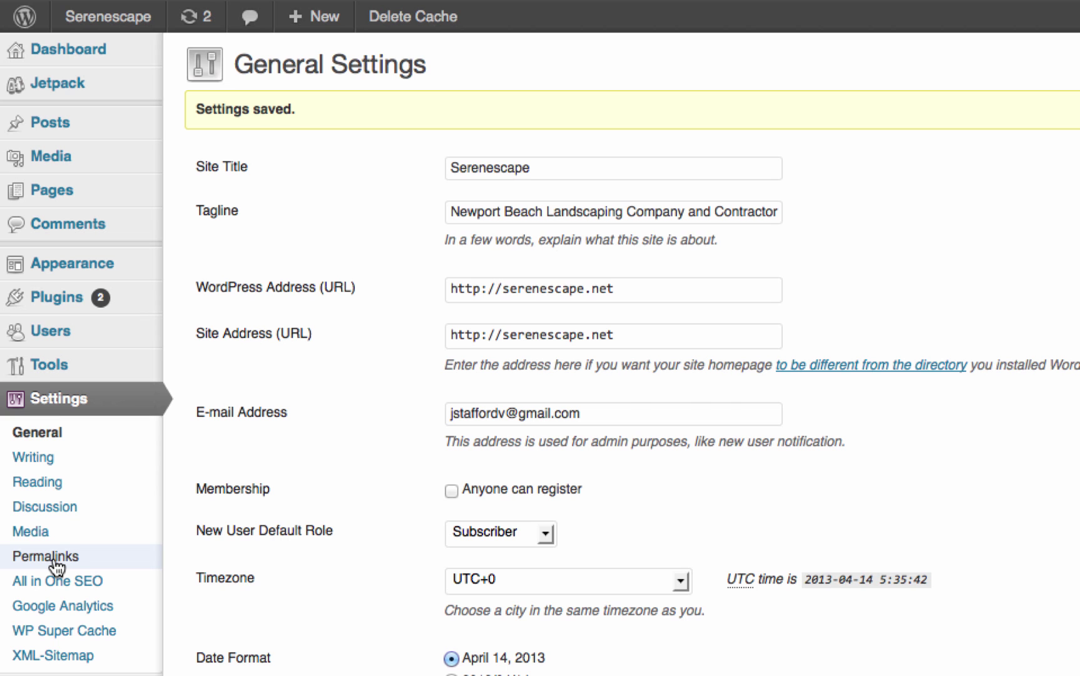
{"action": "left_click", "coordinate": [57, 567]}
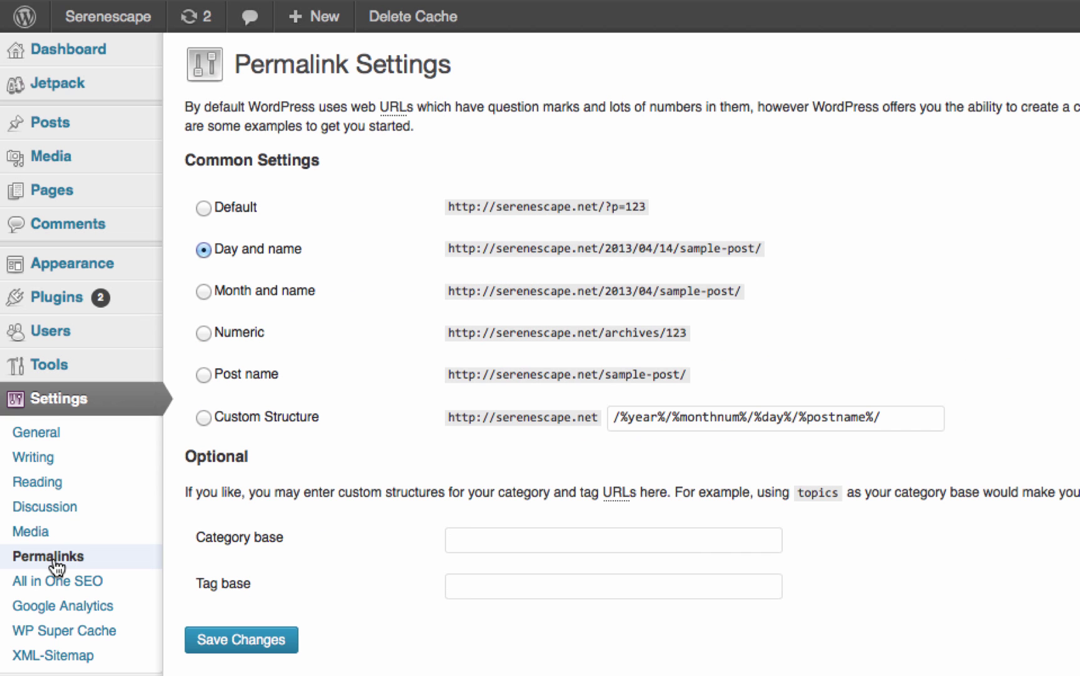
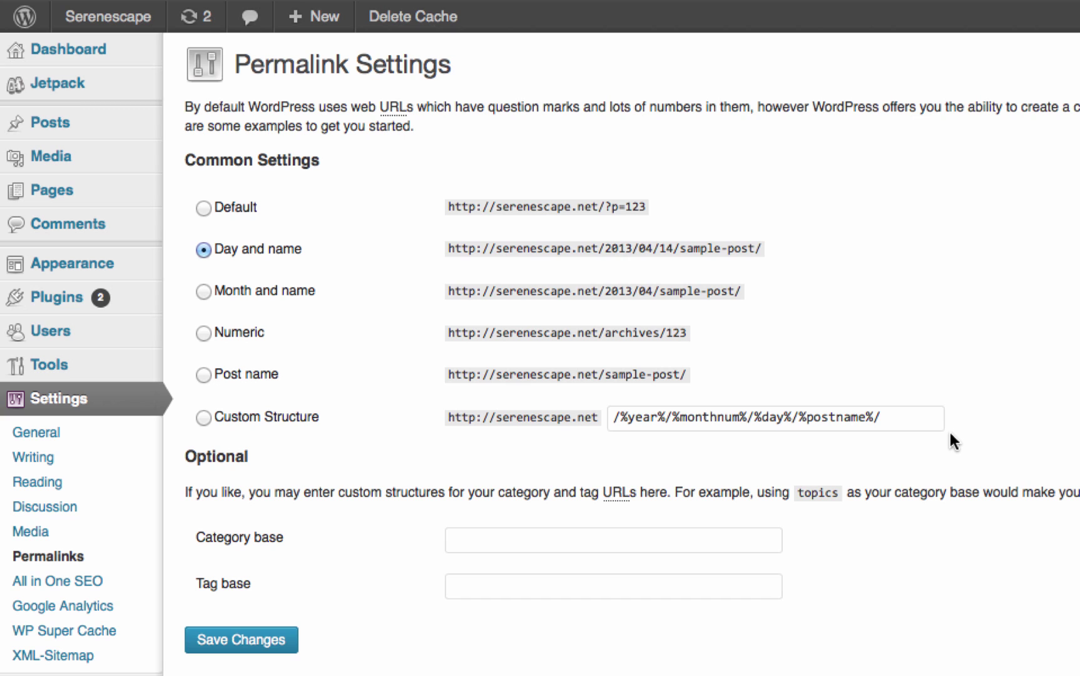
Switch the permalink structure to Post name and save the setting.
{"action": "left_click", "coordinate": [203, 417]}
{"action": "left_click", "coordinate": [204, 375]}
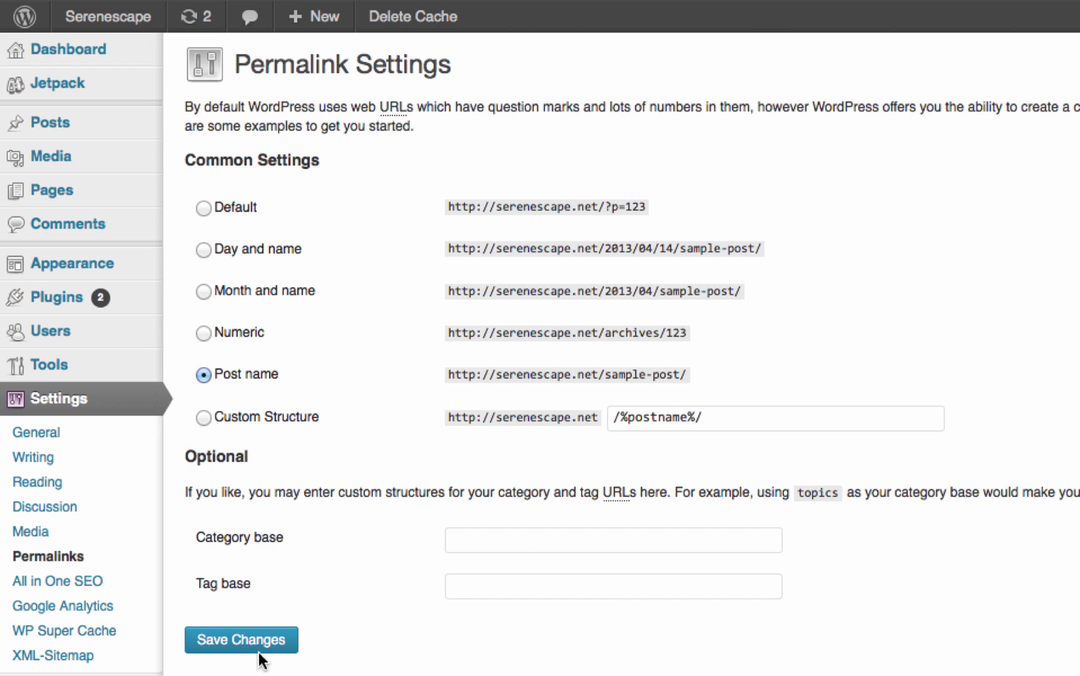
{"action": "left_click", "coordinate": [241, 639]}
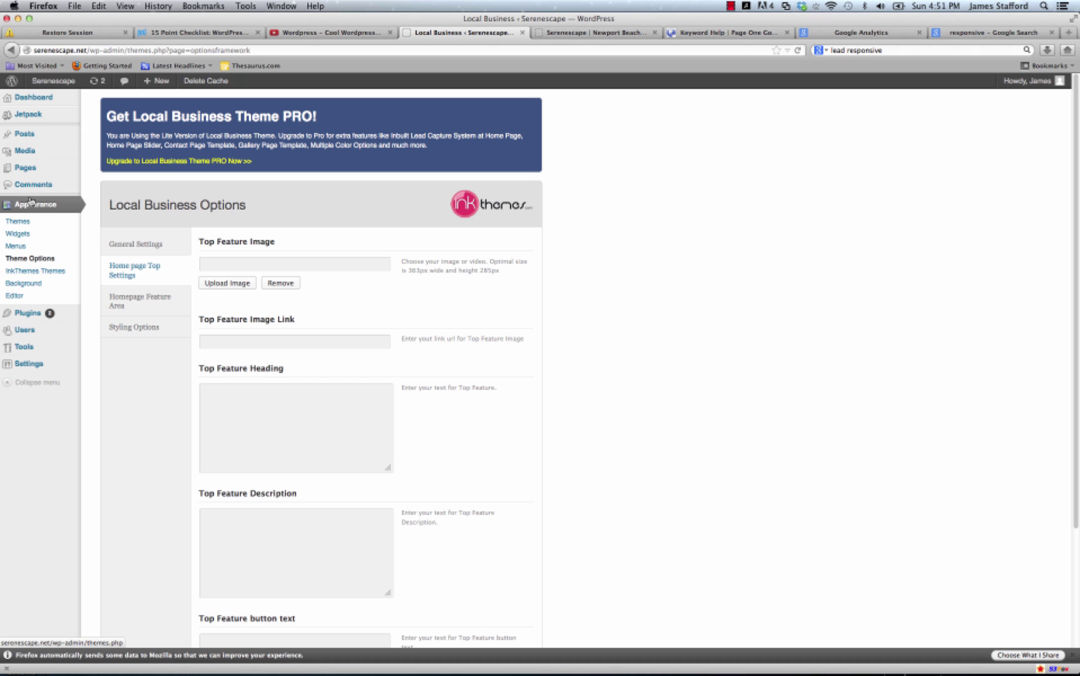
Open the Local Business theme's General Settings, glancing at the live site along the way.
{"action": "left_click", "coordinate": [25, 273]}
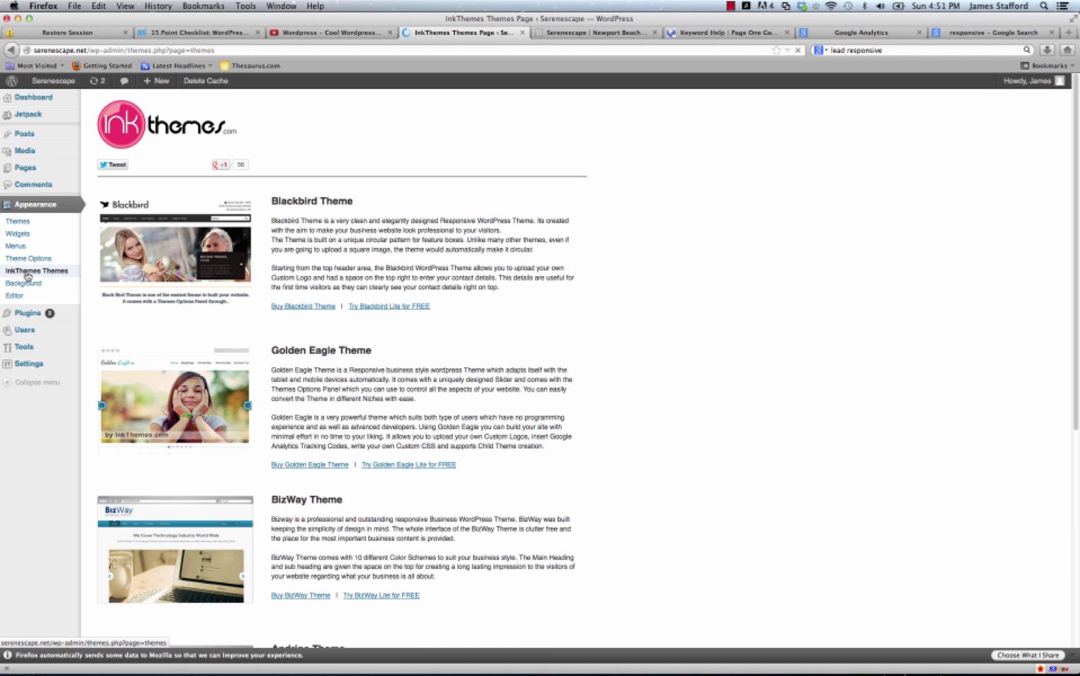
{"action": "left_click", "coordinate": [52, 259]}
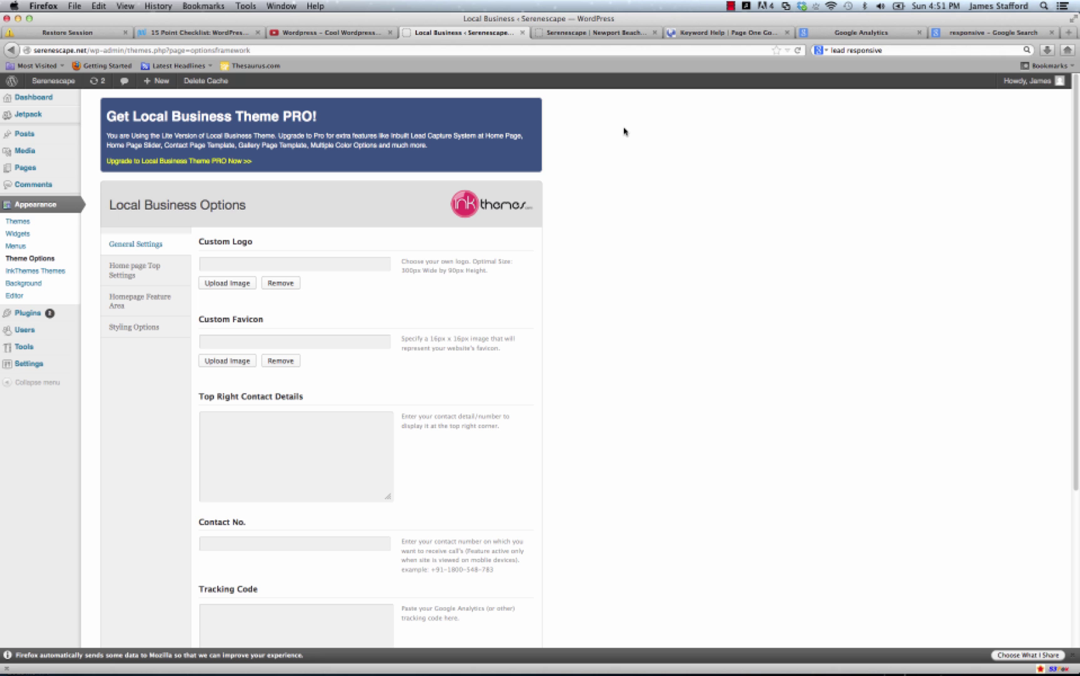
{"action": "left_click", "coordinate": [626, 32]}
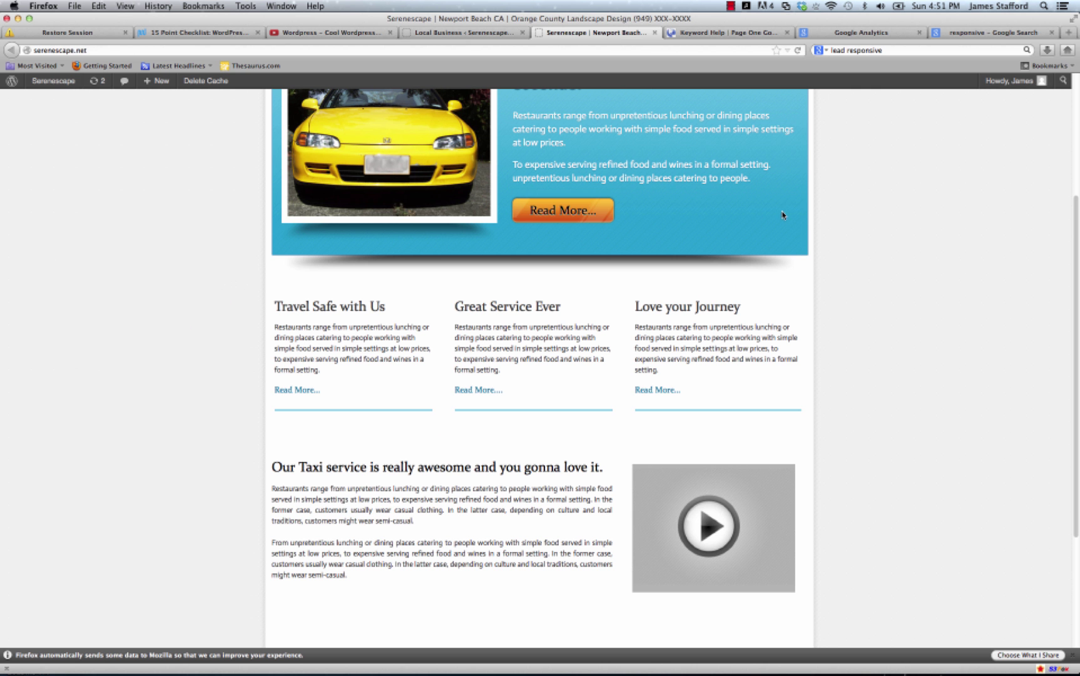
{"action": "scroll", "coordinate": [782, 214], "scroll_direction": "up", "scroll_amount": 5}
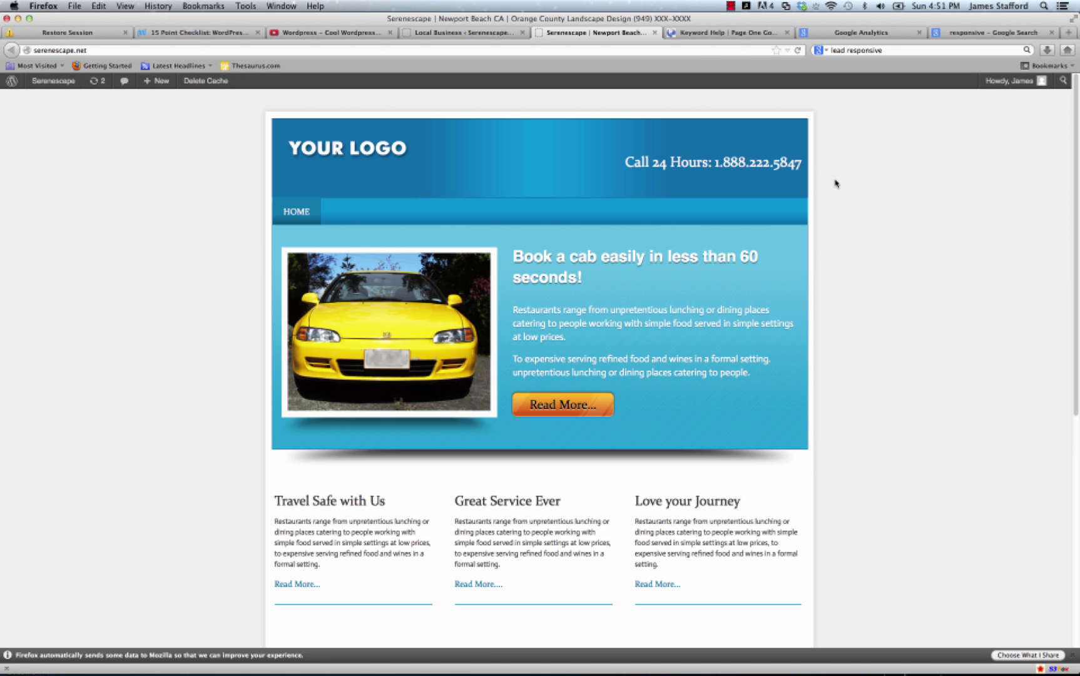
{"action": "left_click", "coordinate": [478, 33]}
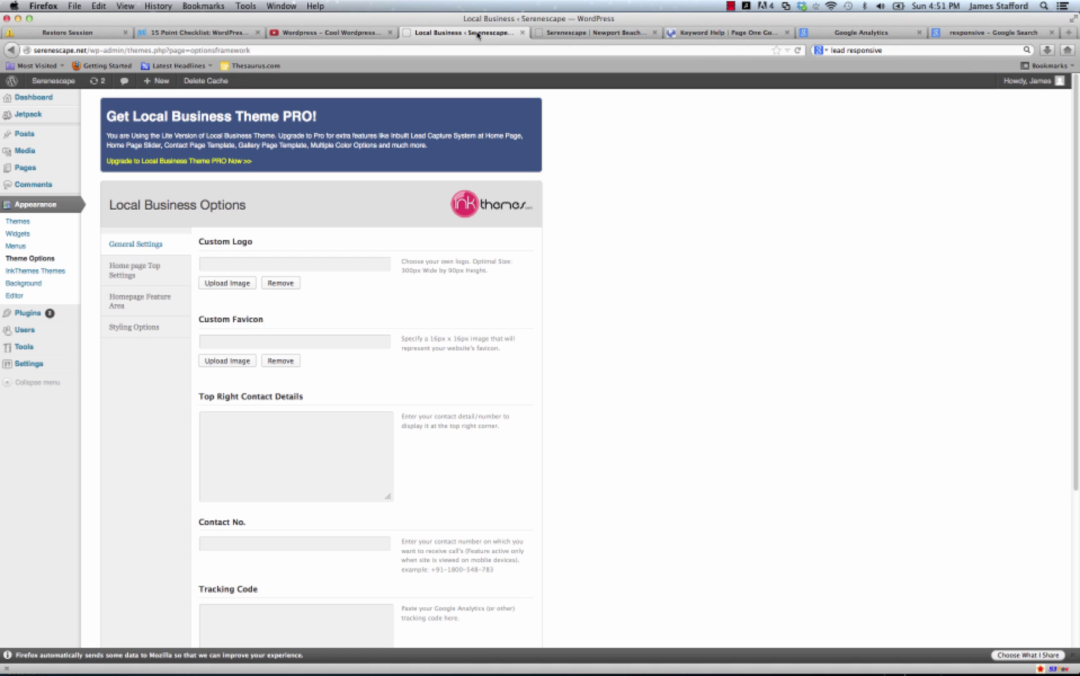
{"action": "scroll", "coordinate": [288, 425], "scroll_direction": "down", "scroll_amount": 3}
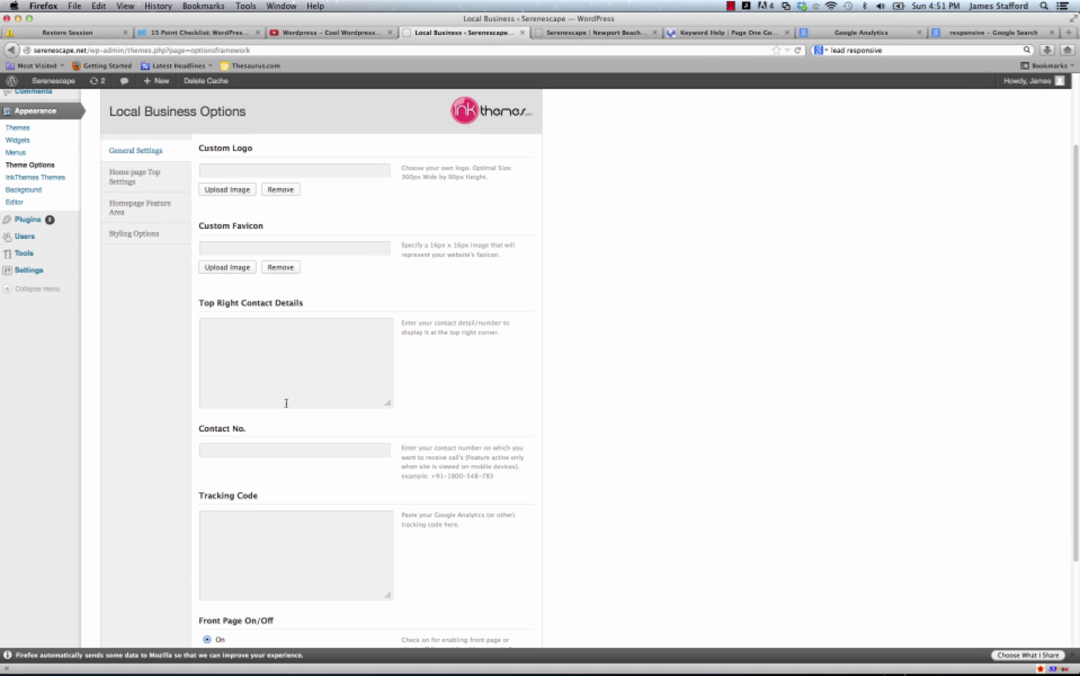
Upload Landscape-Designs-Orange-County1 copy from the Serenescape folder as the Top Feature Image.
{"action": "left_click", "coordinate": [245, 171]}
{"action": "left_click", "coordinate": [239, 193]}
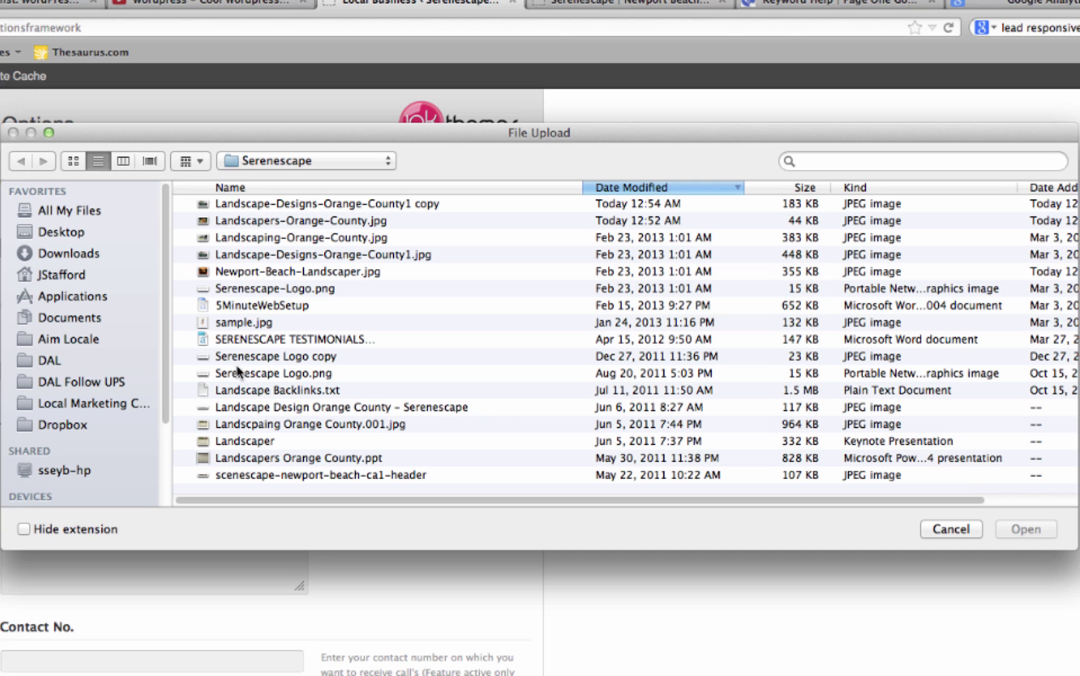
{"action": "left_click", "coordinate": [243, 181]}
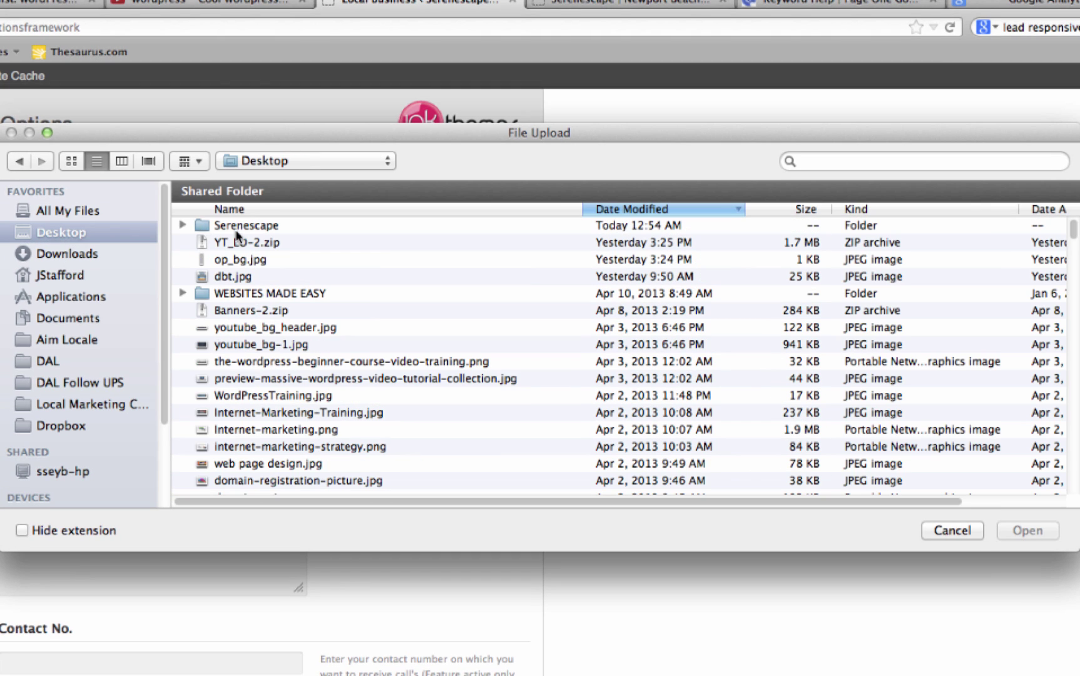
{"action": "left_click", "coordinate": [235, 226]}
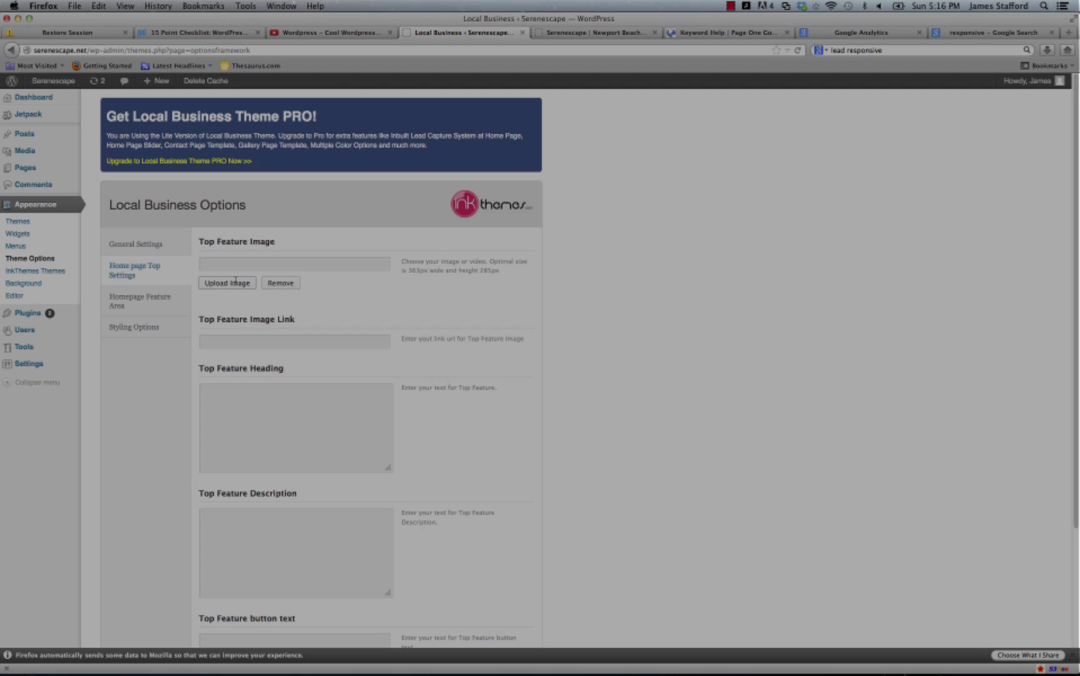
{"action": "left_click", "coordinate": [235, 282]}
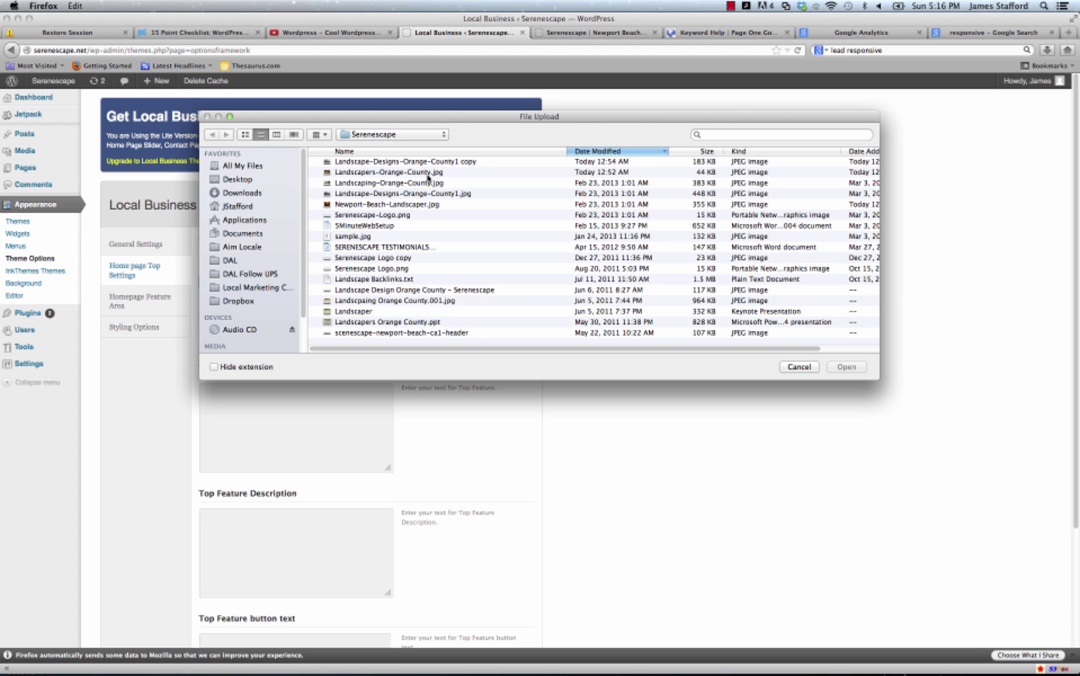
{"action": "left_click", "coordinate": [455, 162]}
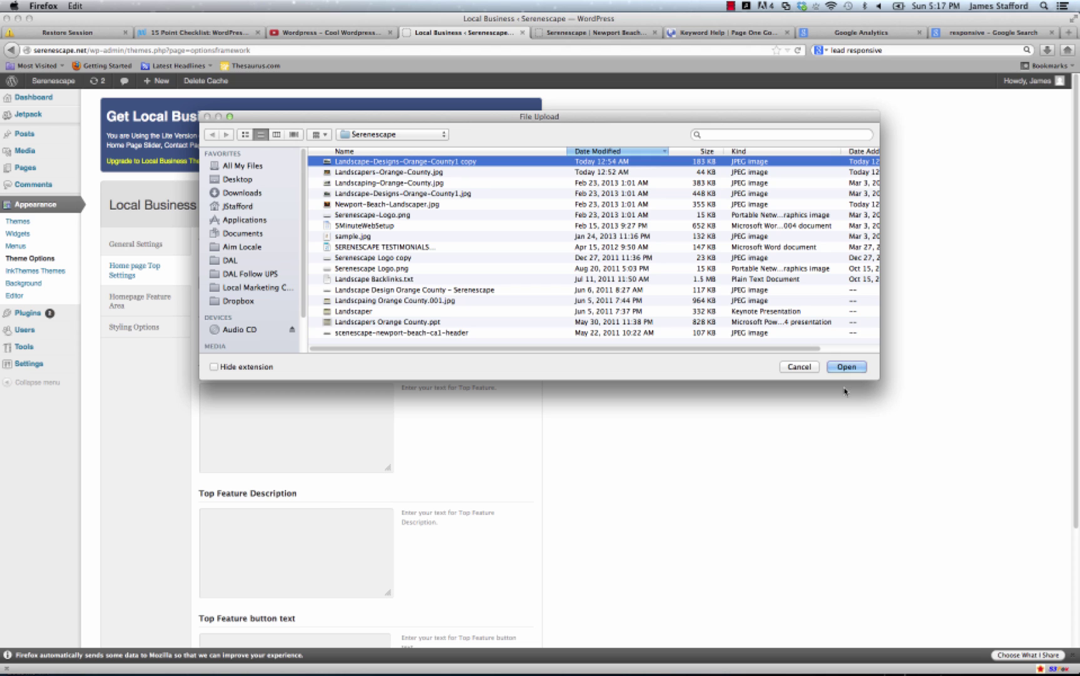
{"action": "left_click", "coordinate": [846, 366]}
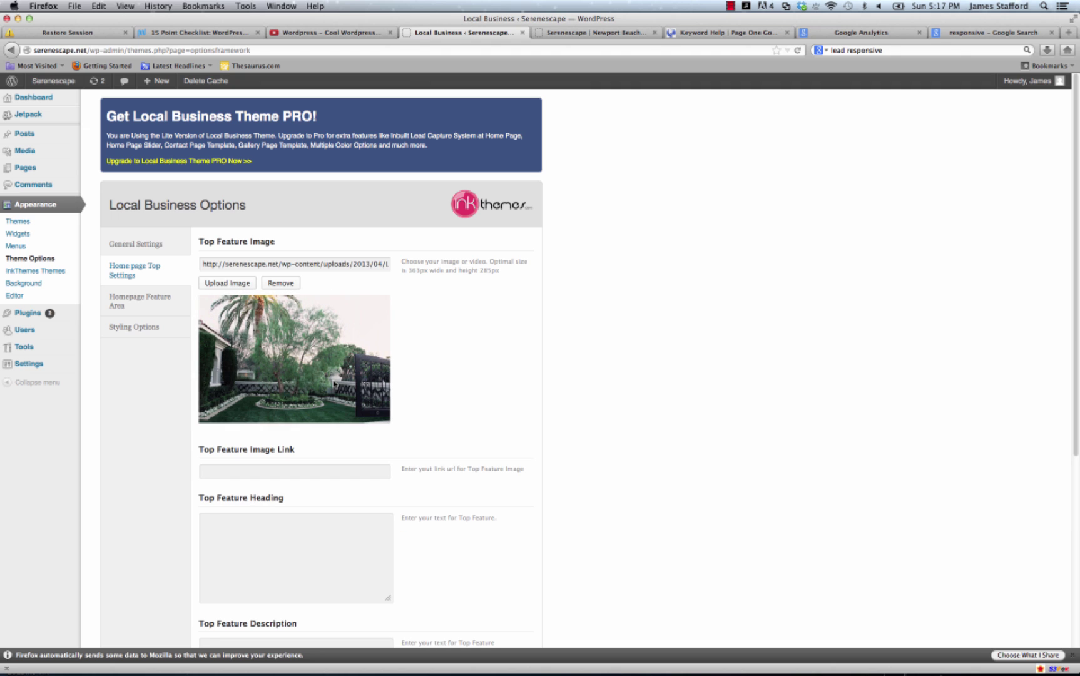
{"action": "scroll", "coordinate": [373, 429], "scroll_direction": "down", "scroll_amount": 5}
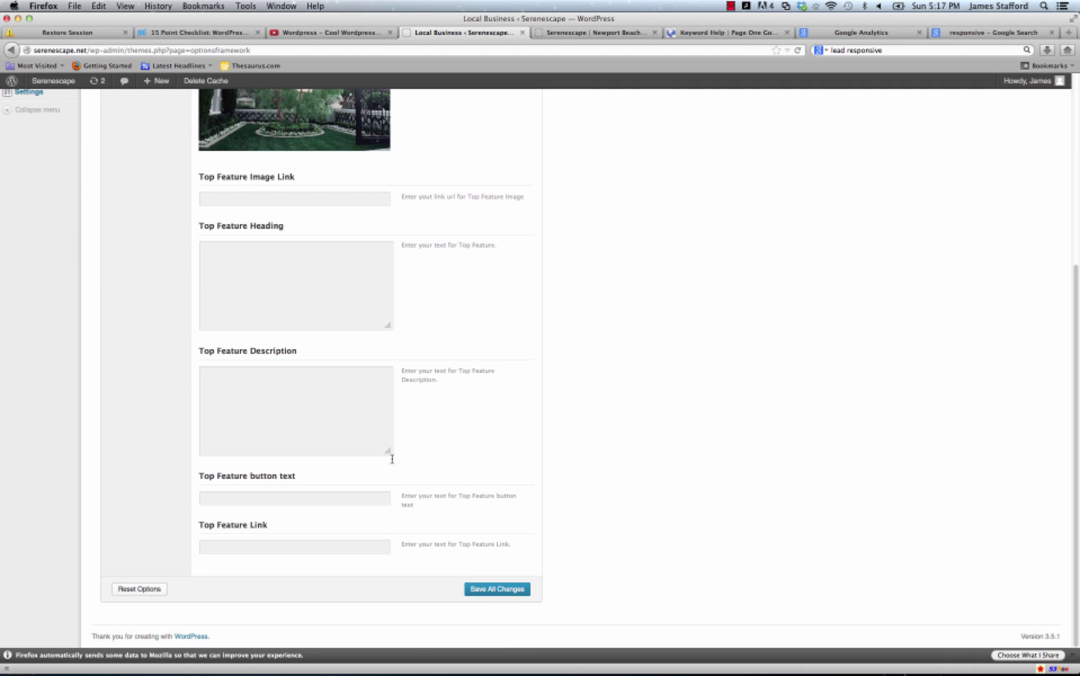
Save all theme option changes and reload the live site to check the slider's garden photo.
{"action": "left_click", "coordinate": [493, 589]}
{"action": "scroll", "coordinate": [628, 232], "scroll_direction": "up", "scroll_amount": 10}
{"action": "left_click", "coordinate": [595, 36]}
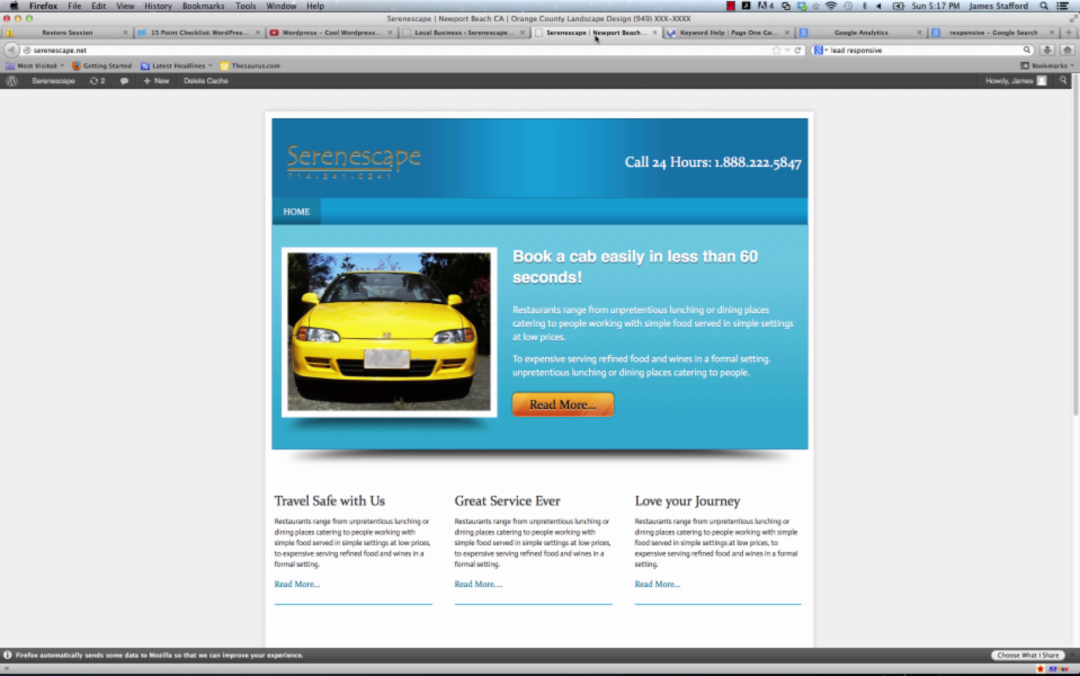
{"action": "left_click", "coordinate": [798, 50]}
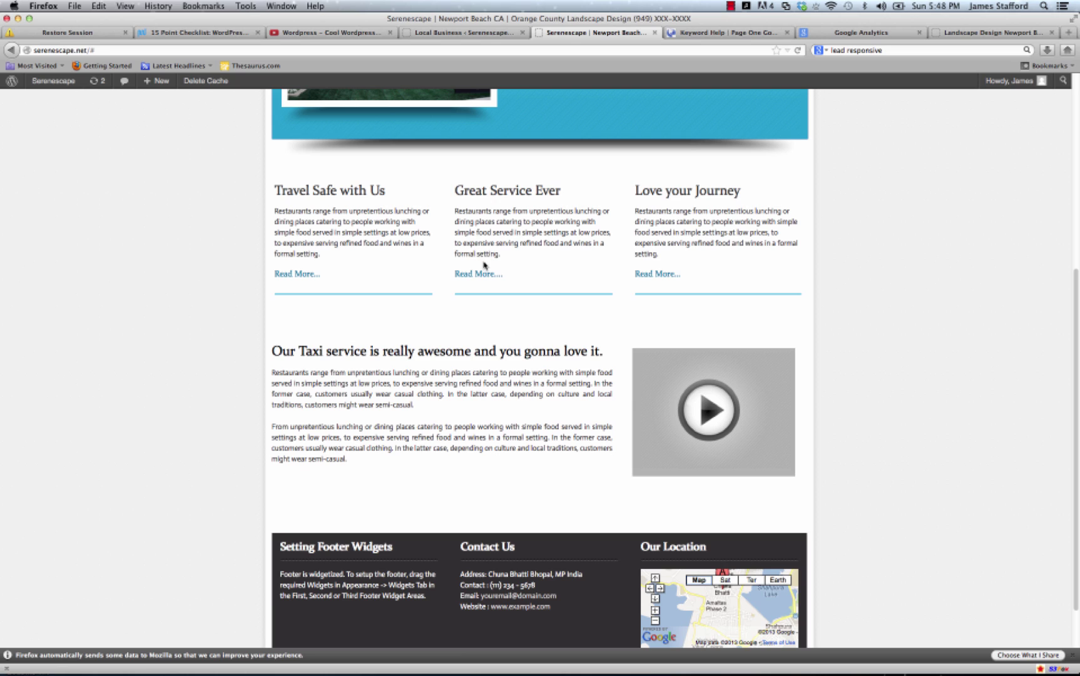
{"action": "scroll", "coordinate": [484, 266], "scroll_direction": "up", "scroll_amount": 5}
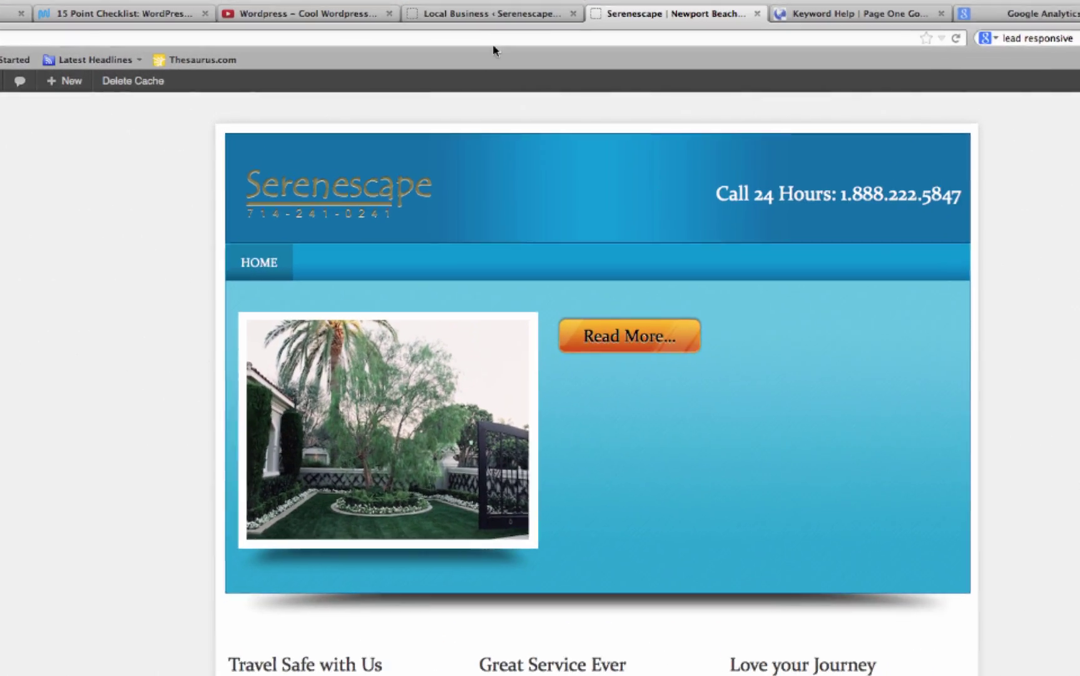
{"action": "left_click", "coordinate": [456, 32]}
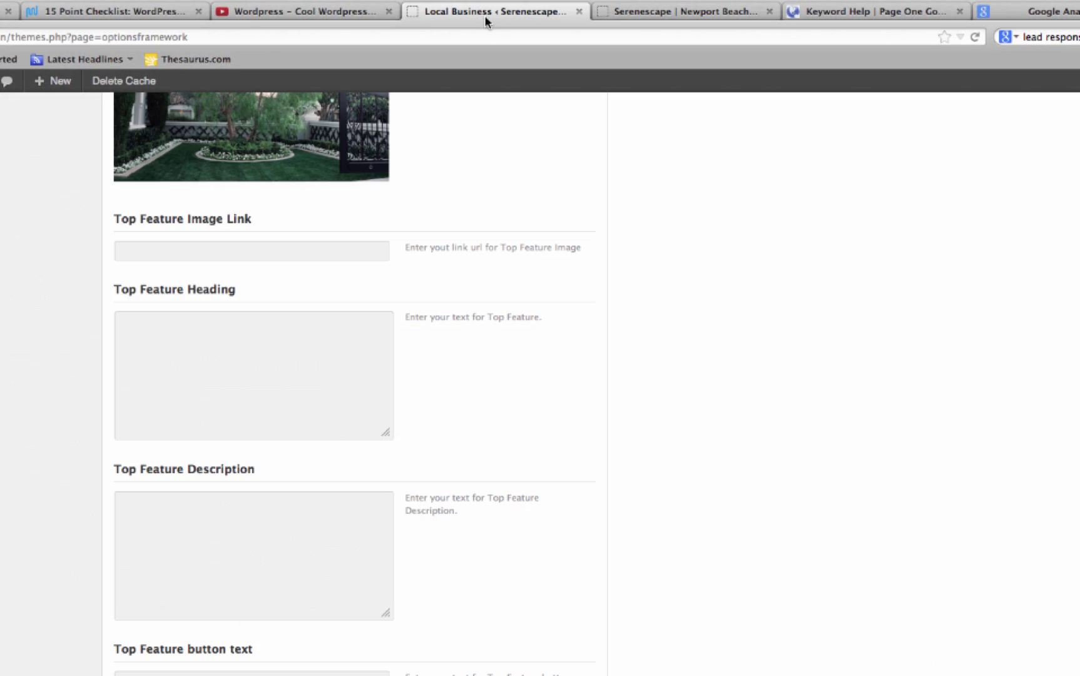
Open the Homepage Feature Area settings, comparing them against the live front page.
{"action": "scroll", "coordinate": [56, 295], "scroll_direction": "up", "scroll_amount": 5}
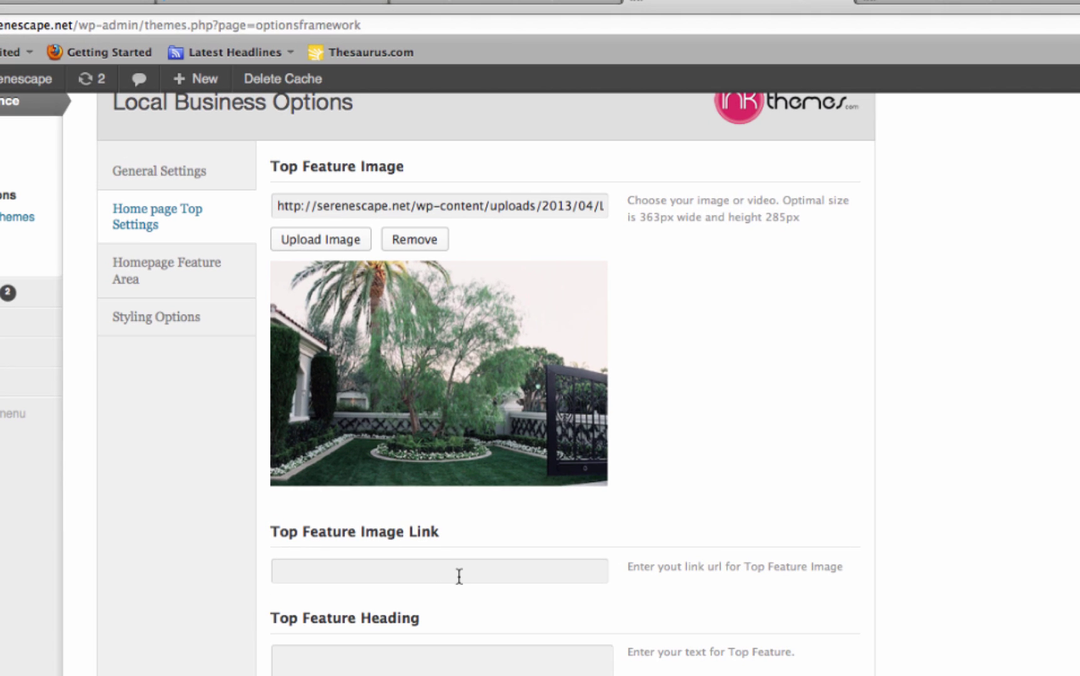
{"action": "scroll", "coordinate": [402, 599], "scroll_direction": "down", "scroll_amount": 5}
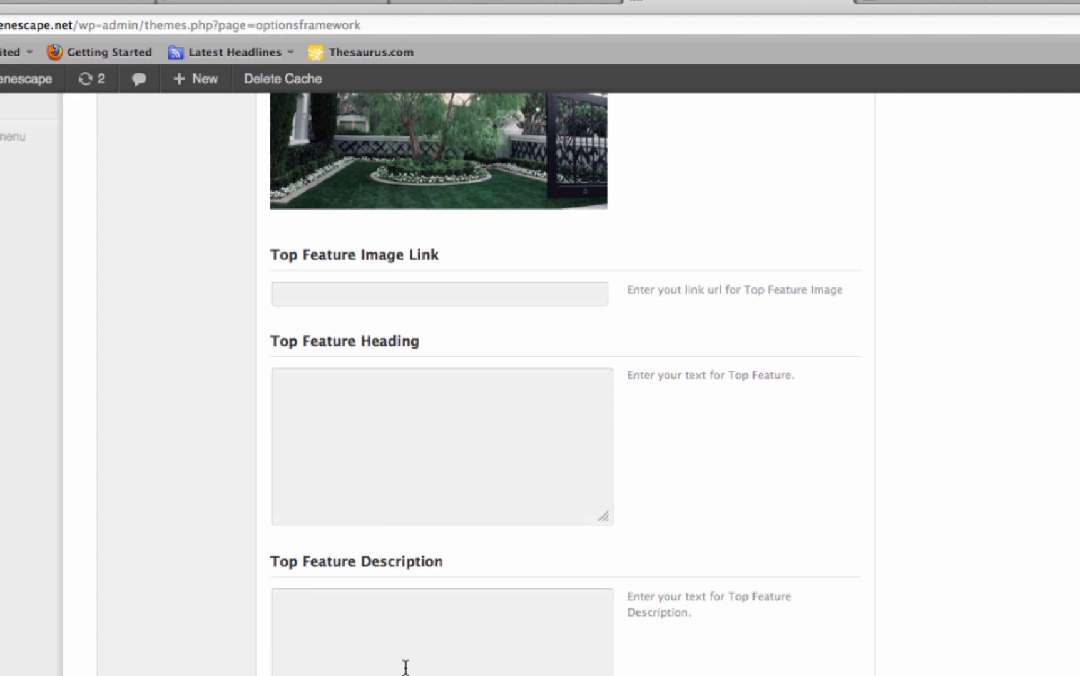
{"action": "scroll", "coordinate": [376, 563], "scroll_direction": "up", "scroll_amount": 3}
{"action": "scroll", "coordinate": [178, 469], "scroll_direction": "up", "scroll_amount": 2}
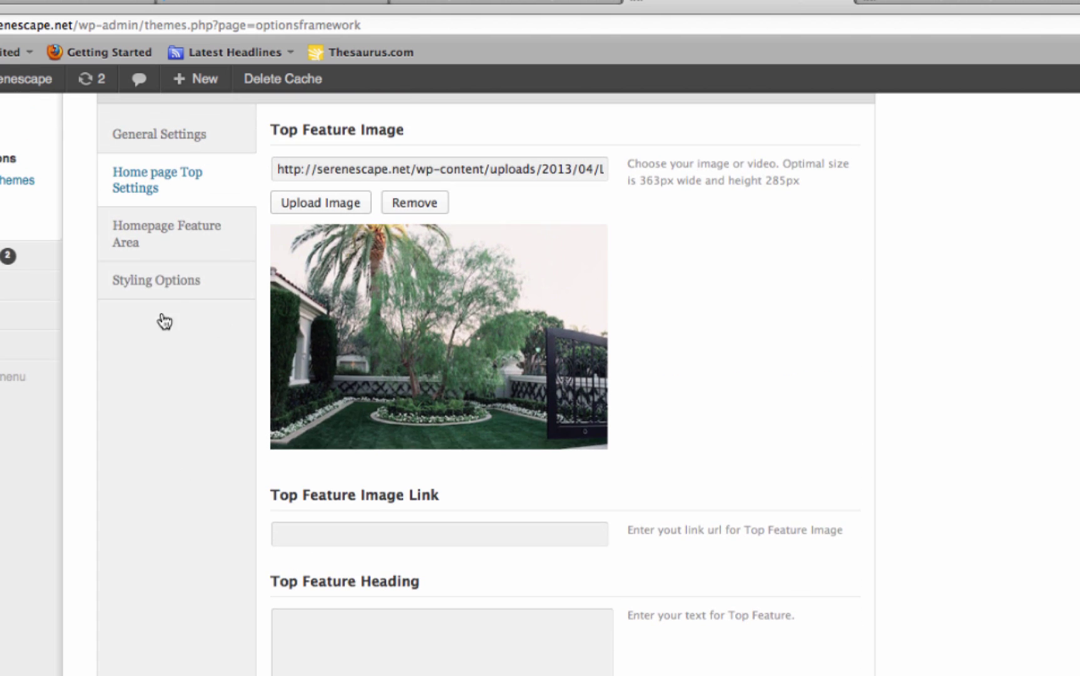
{"action": "left_click", "coordinate": [164, 241]}
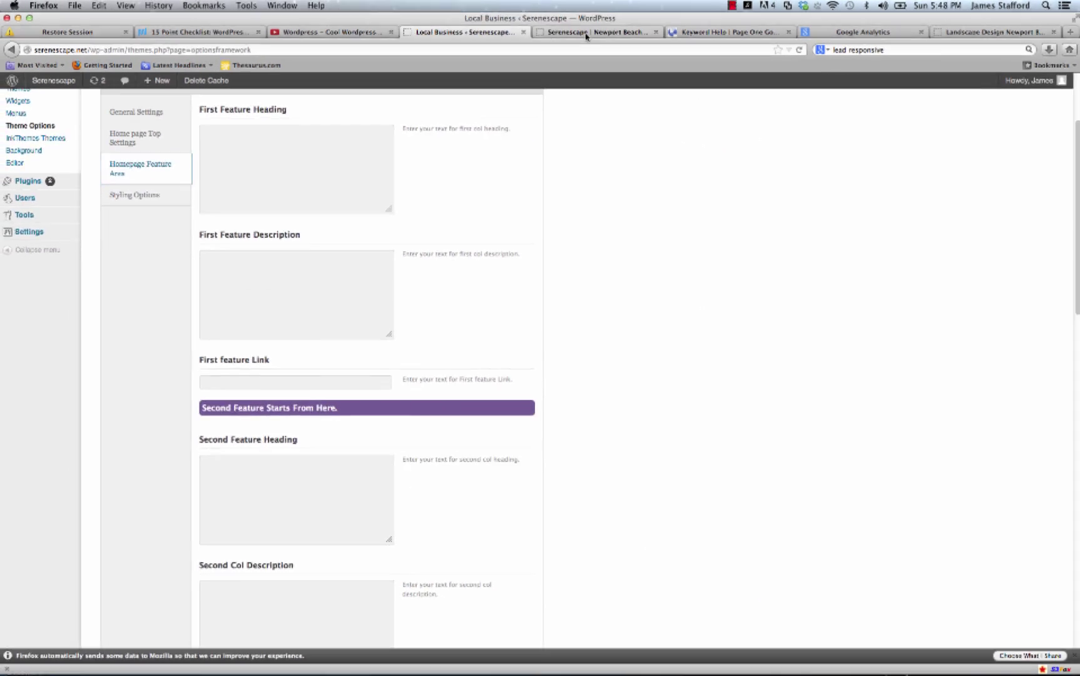
{"action": "left_click", "coordinate": [587, 35]}
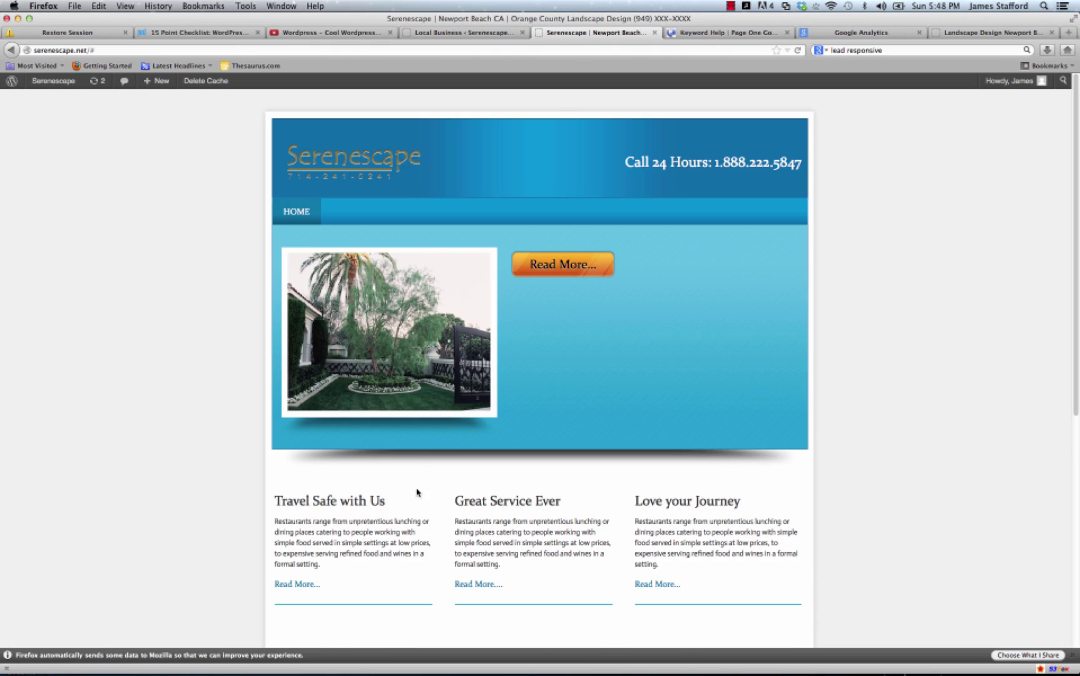
{"action": "scroll", "coordinate": [420, 492], "scroll_direction": "down", "scroll_amount": 10}
{"action": "scroll", "coordinate": [443, 407], "scroll_direction": "up", "scroll_amount": 7}
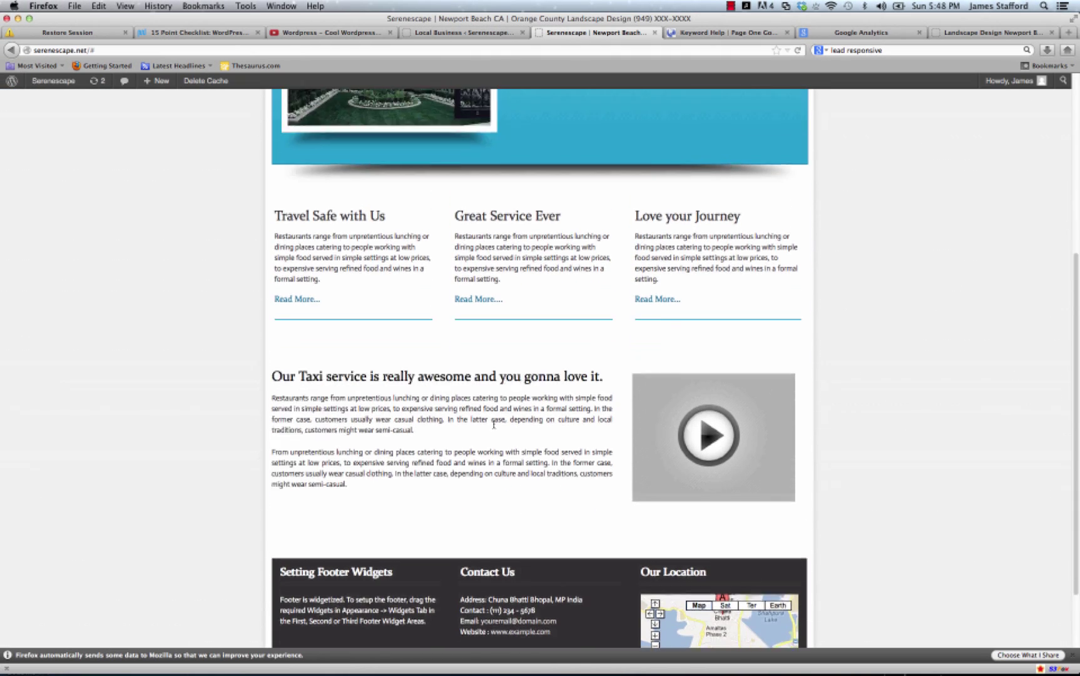
{"action": "left_click", "coordinate": [466, 33]}
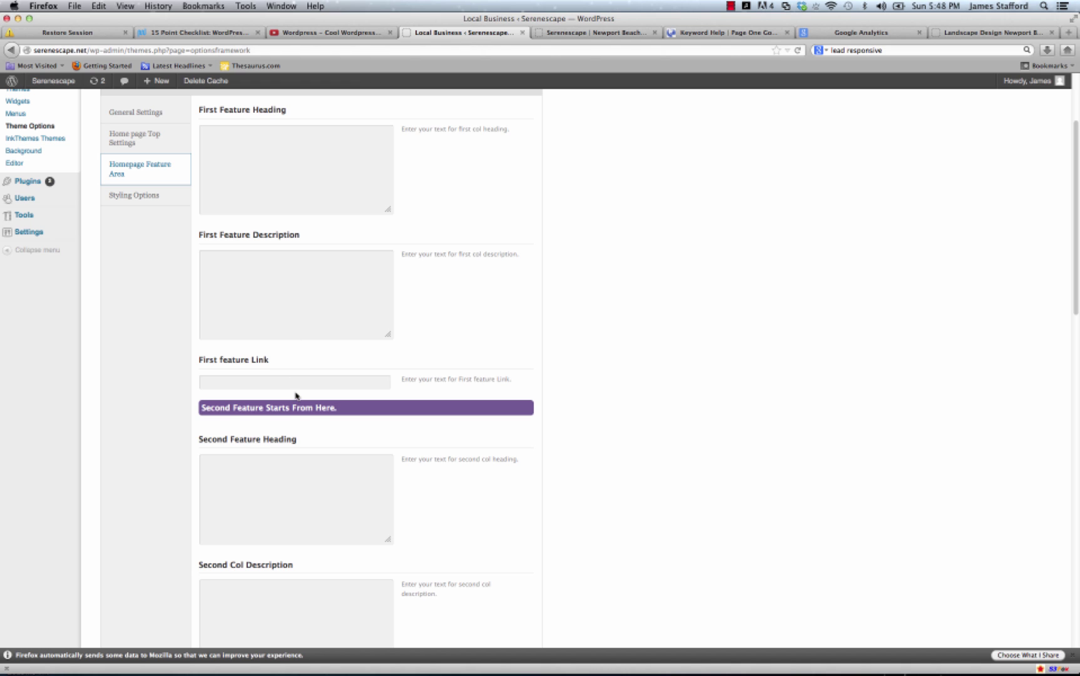
Scroll through the Homepage Feature Area options, then switch to the live Serenescape front page.
{"action": "scroll", "coordinate": [298, 394], "scroll_direction": "down", "scroll_amount": 5}
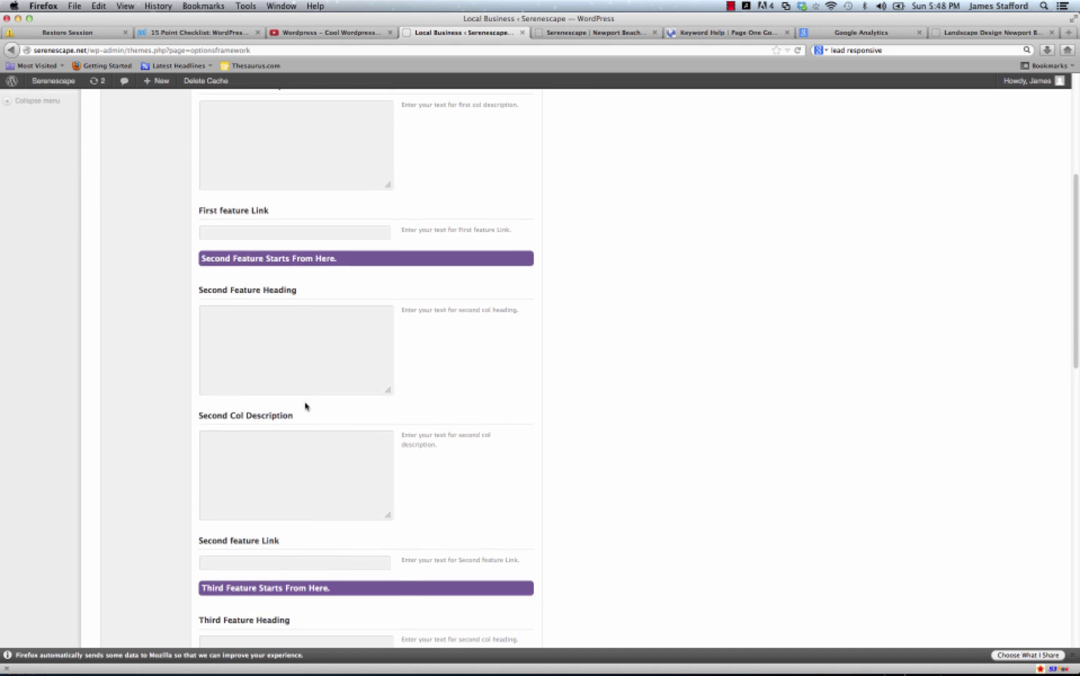
{"action": "scroll", "coordinate": [306, 407], "scroll_direction": "down", "scroll_amount": 4}
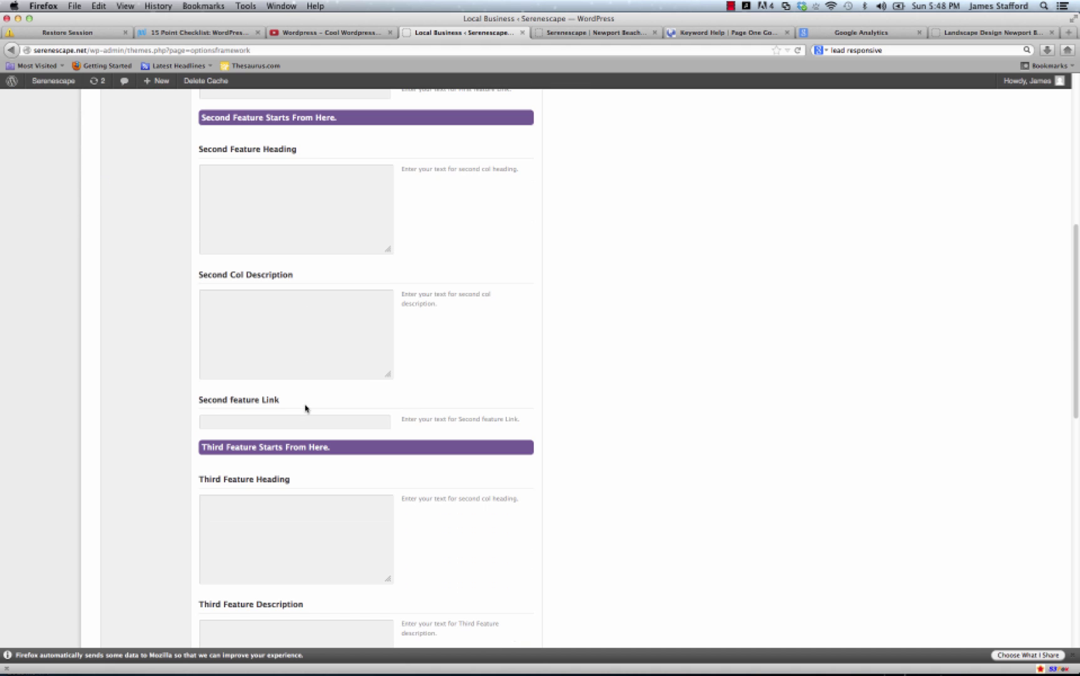
{"action": "scroll", "coordinate": [305, 409], "scroll_direction": "up", "scroll_amount": 4}
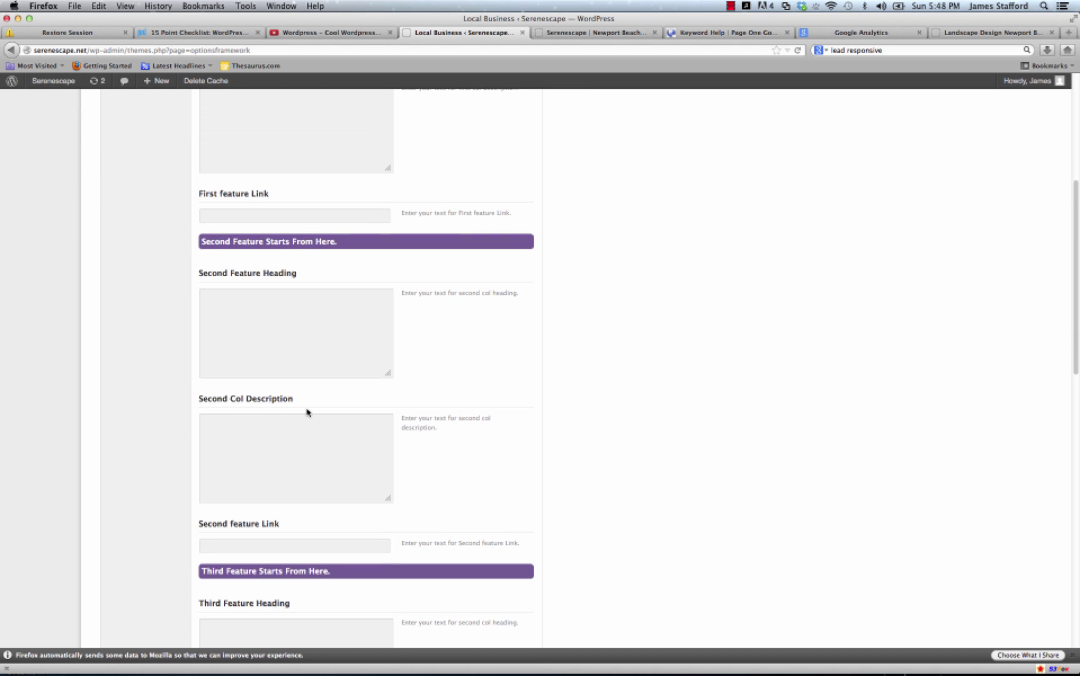
{"action": "scroll", "coordinate": [306, 412], "scroll_direction": "up", "scroll_amount": 8}
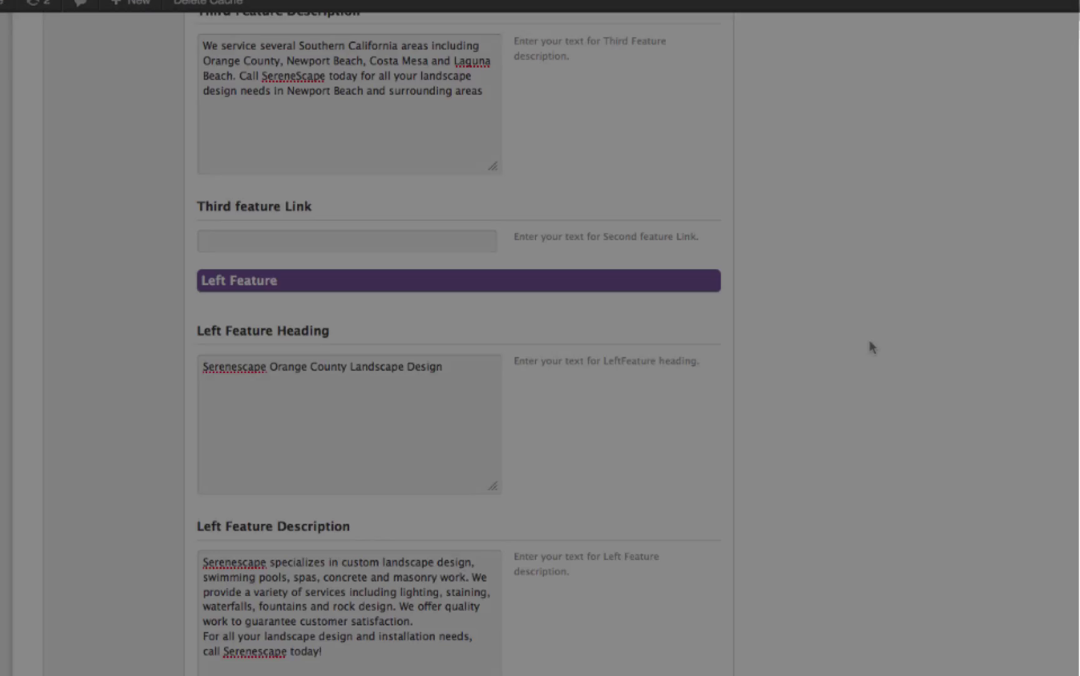
{"action": "scroll", "coordinate": [1057, 382], "scroll_direction": "up", "scroll_amount": 12}
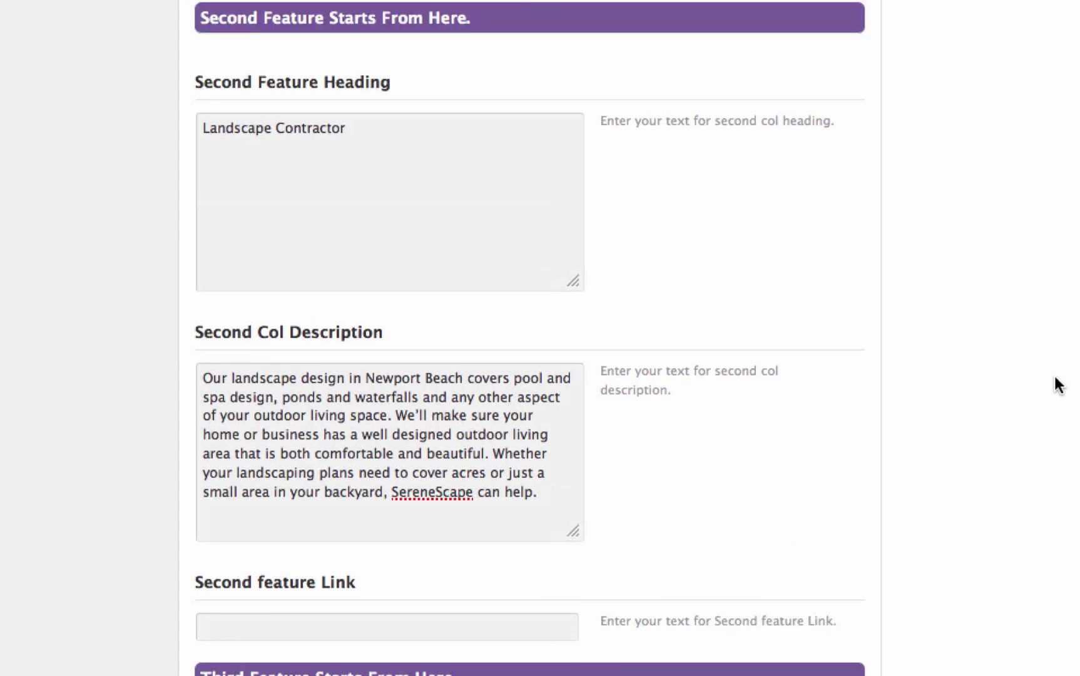
{"action": "scroll", "coordinate": [1057, 385], "scroll_direction": "up", "scroll_amount": 20}
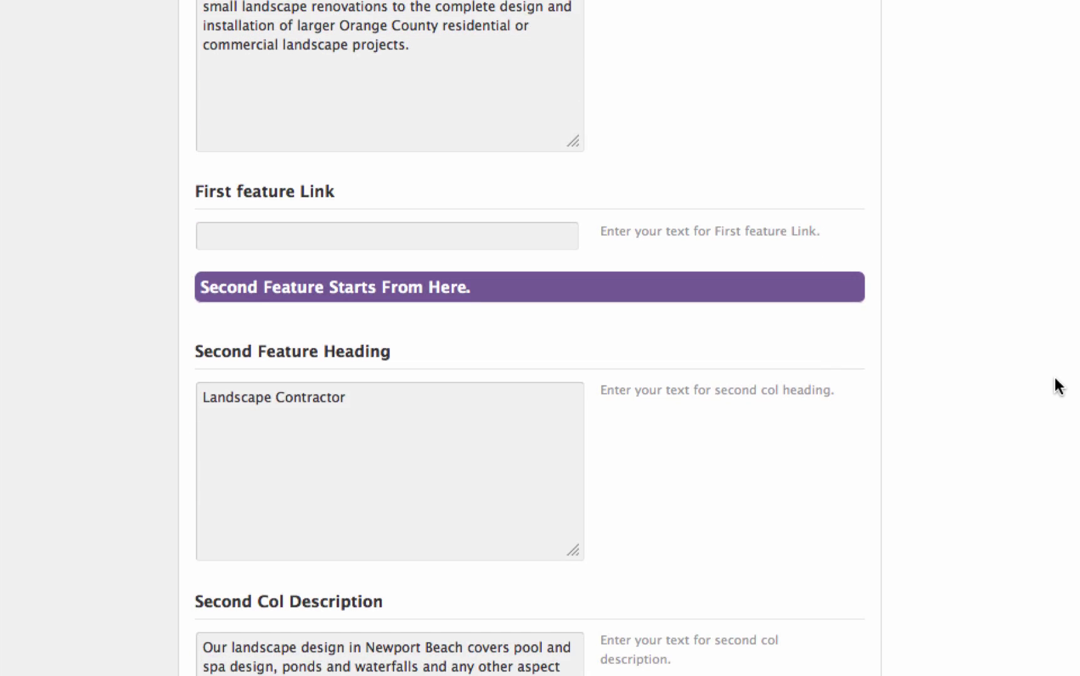
{"action": "scroll", "coordinate": [1058, 388], "scroll_direction": "down", "scroll_amount": 20}
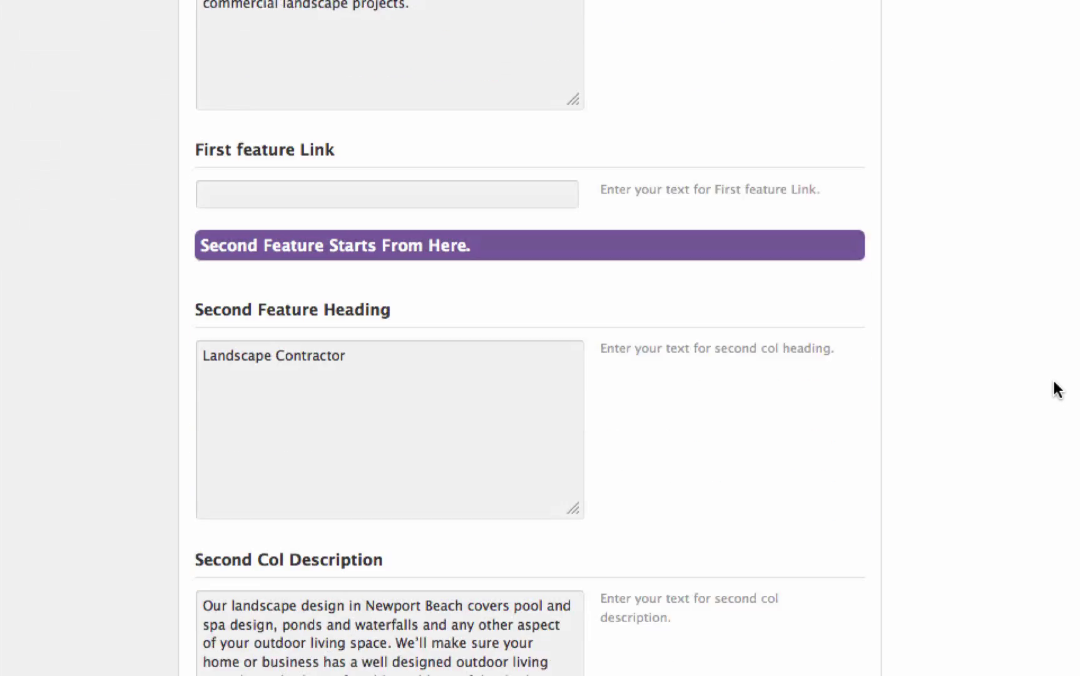
{"action": "scroll", "coordinate": [1058, 390], "scroll_direction": "down", "scroll_amount": 20}
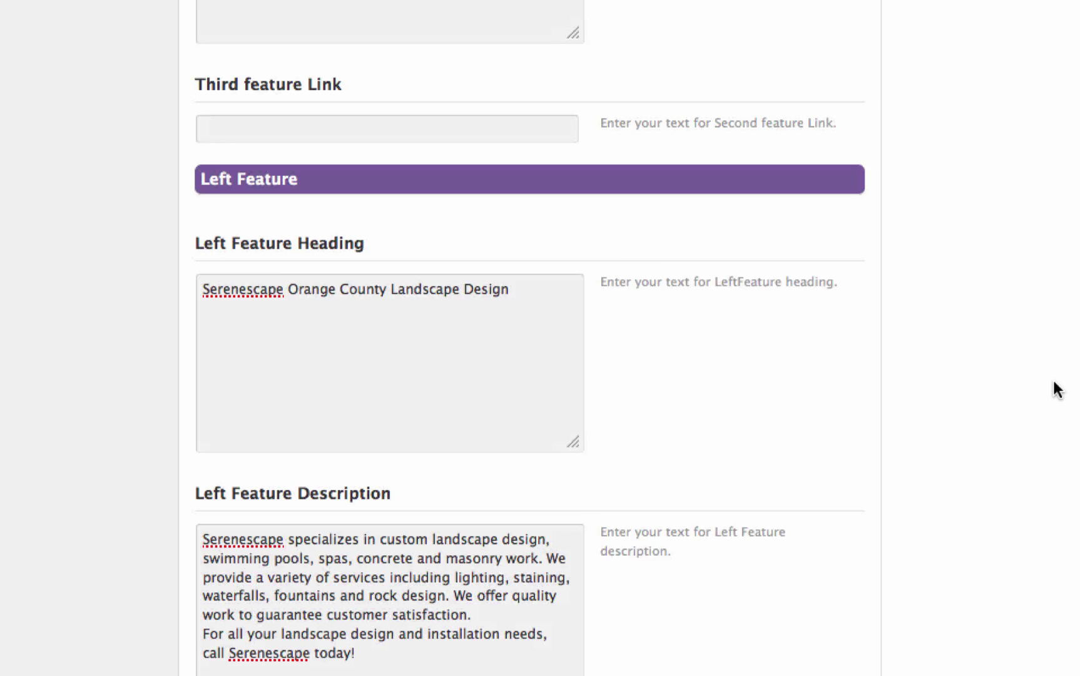
{"action": "scroll", "coordinate": [1058, 390], "scroll_direction": "up", "scroll_amount": 10}
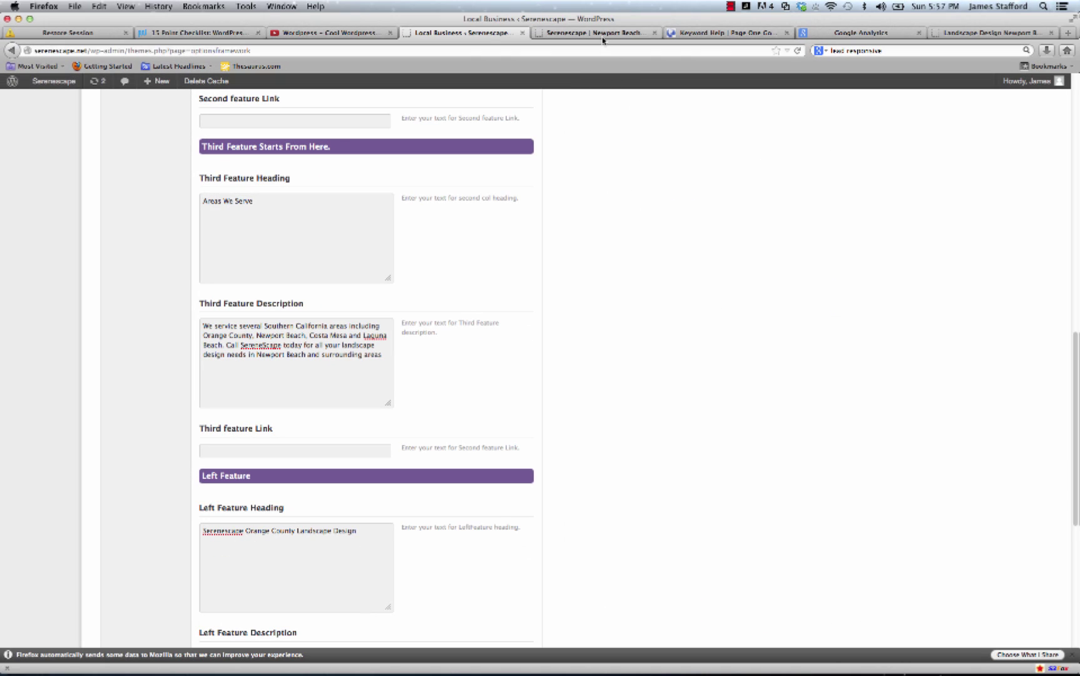
{"action": "left_click", "coordinate": [603, 34]}
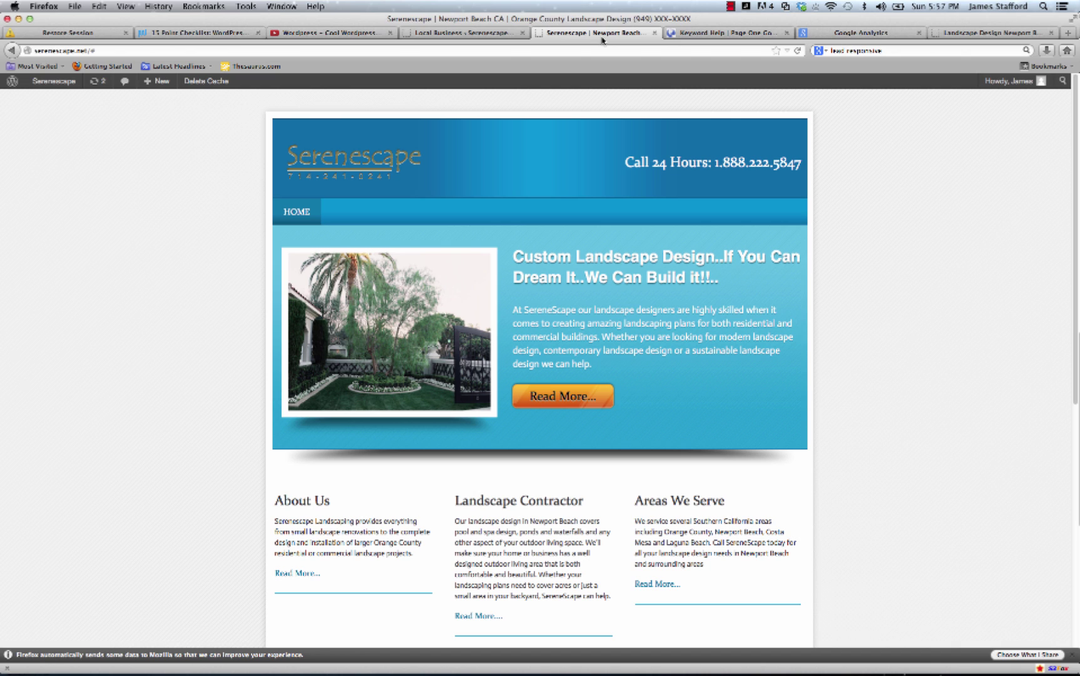
{"action": "left_click", "coordinate": [798, 51]}
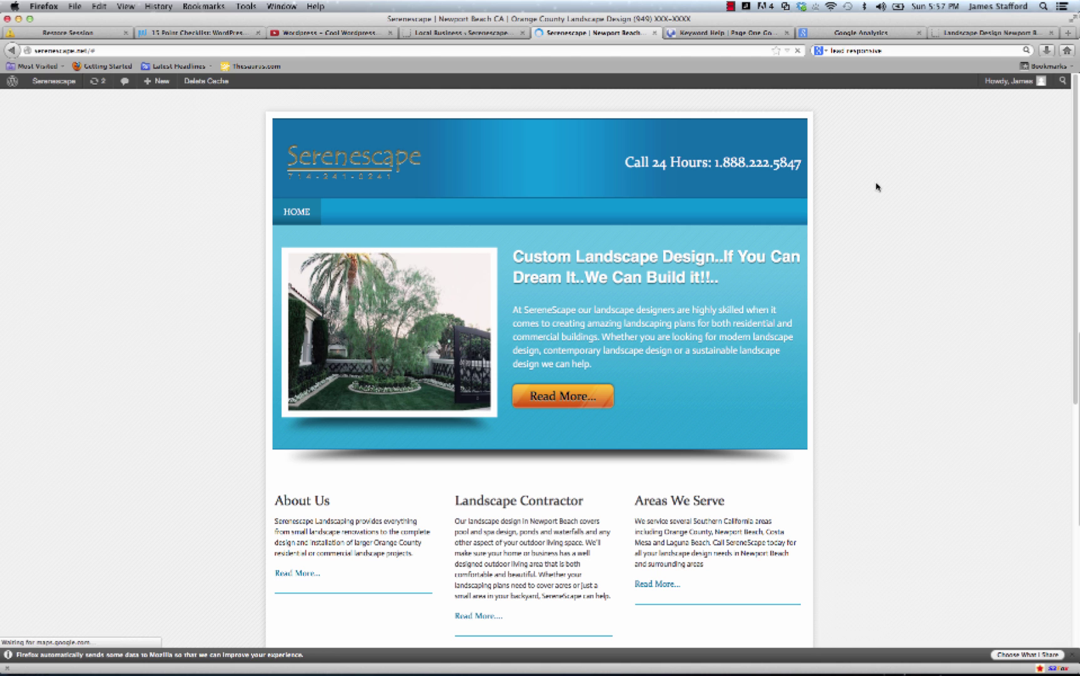
{"action": "scroll", "coordinate": [875, 188], "scroll_direction": "down", "scroll_amount": 3}
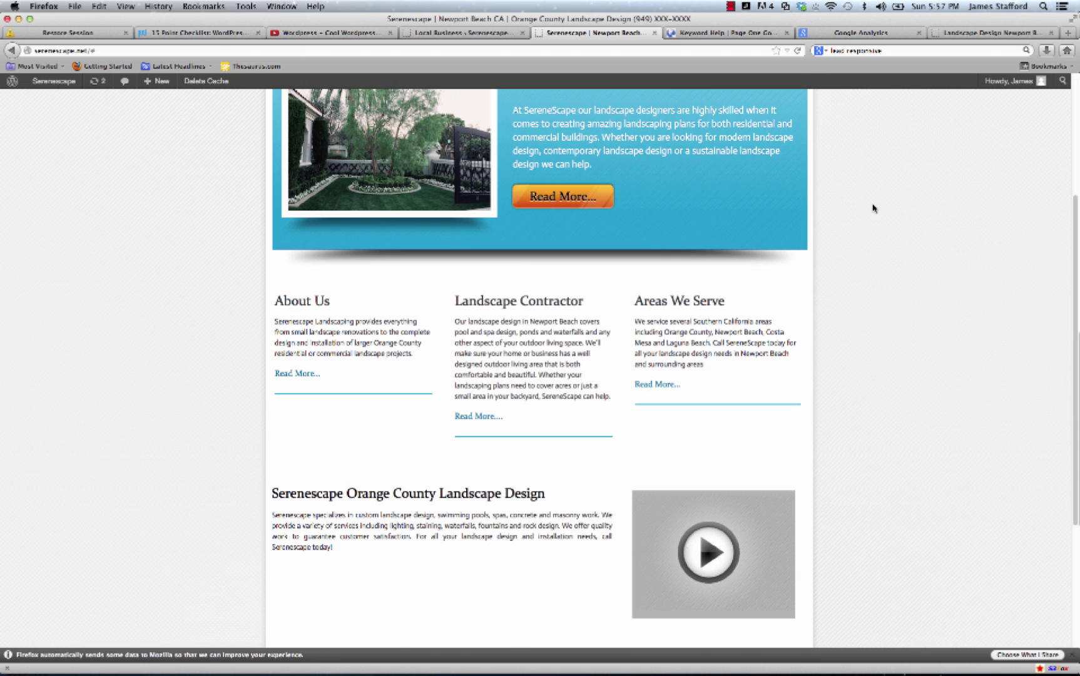
{"action": "scroll", "coordinate": [873, 209], "scroll_direction": "up", "scroll_amount": 3}
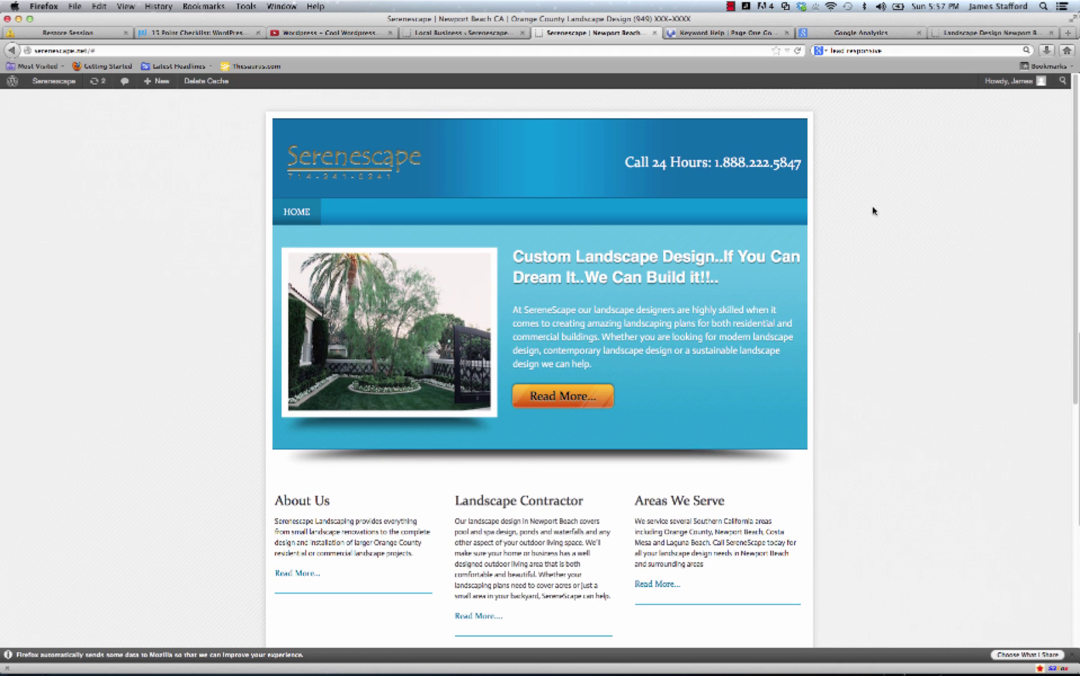
{"action": "scroll", "coordinate": [875, 211], "scroll_direction": "down", "scroll_amount": 6}
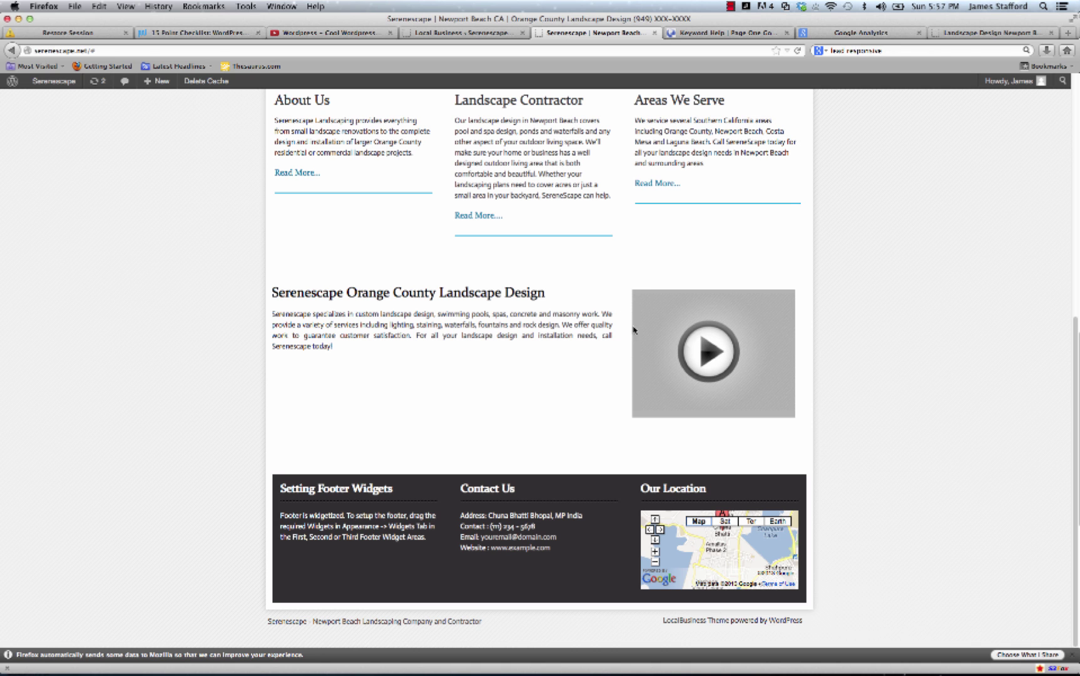
{"action": "scroll", "coordinate": [609, 300], "scroll_direction": "up", "scroll_amount": 5}
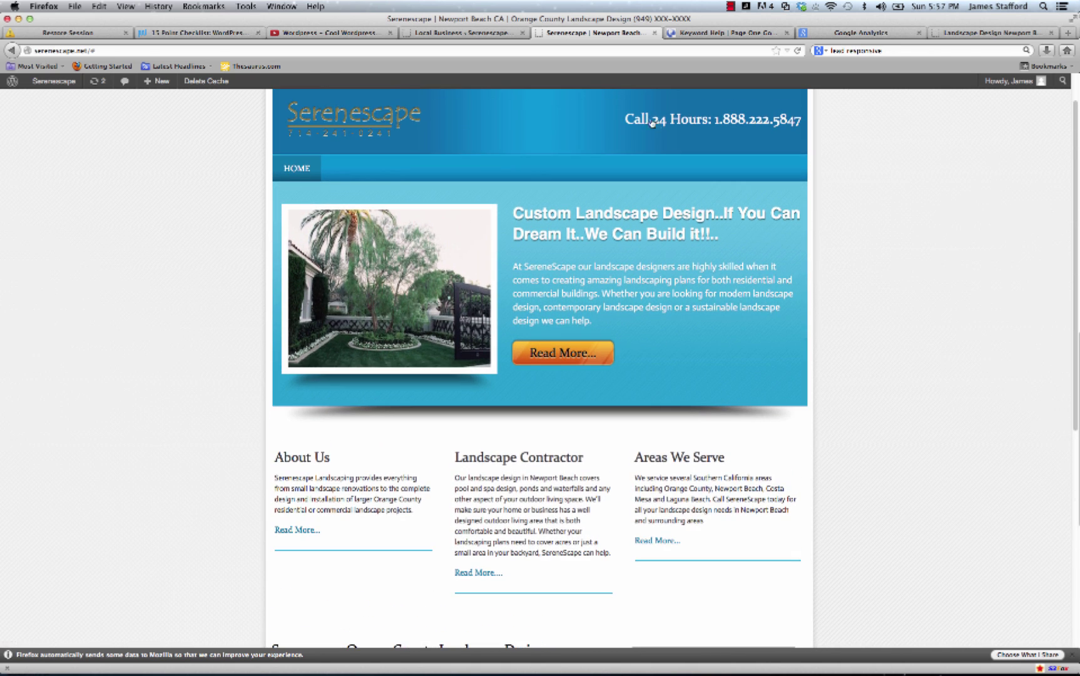
{"action": "scroll", "coordinate": [621, 228], "scroll_direction": "down", "scroll_amount": 5}
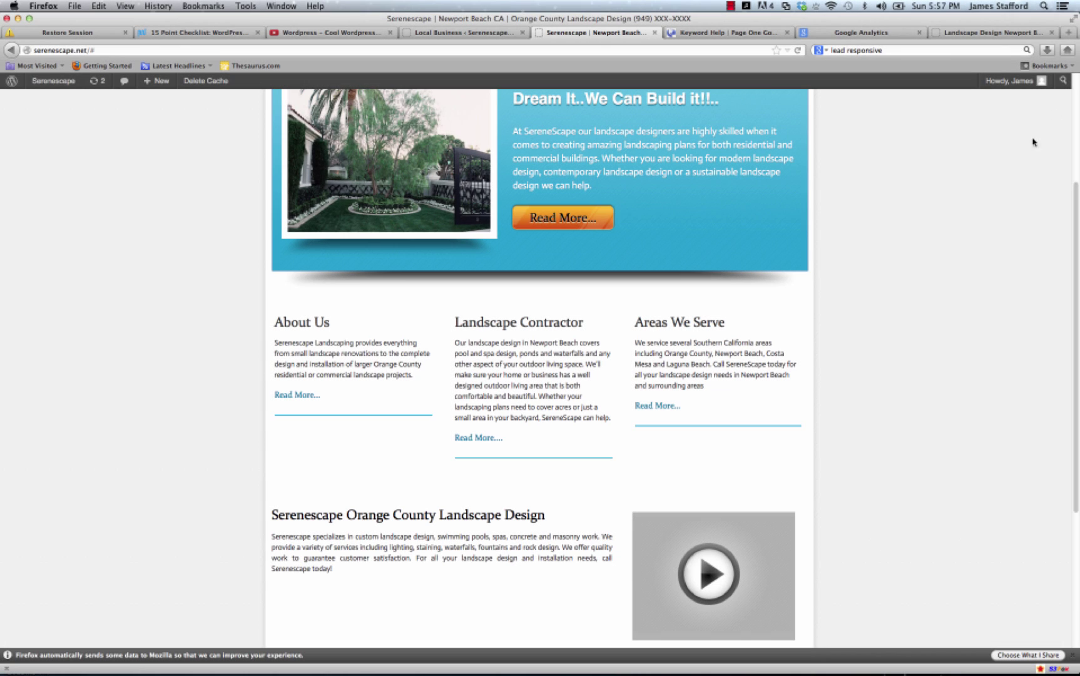
Go to YouTube in a new tab and search 'landscape design newport beach'.
{"action": "left_click", "coordinate": [1069, 33]}
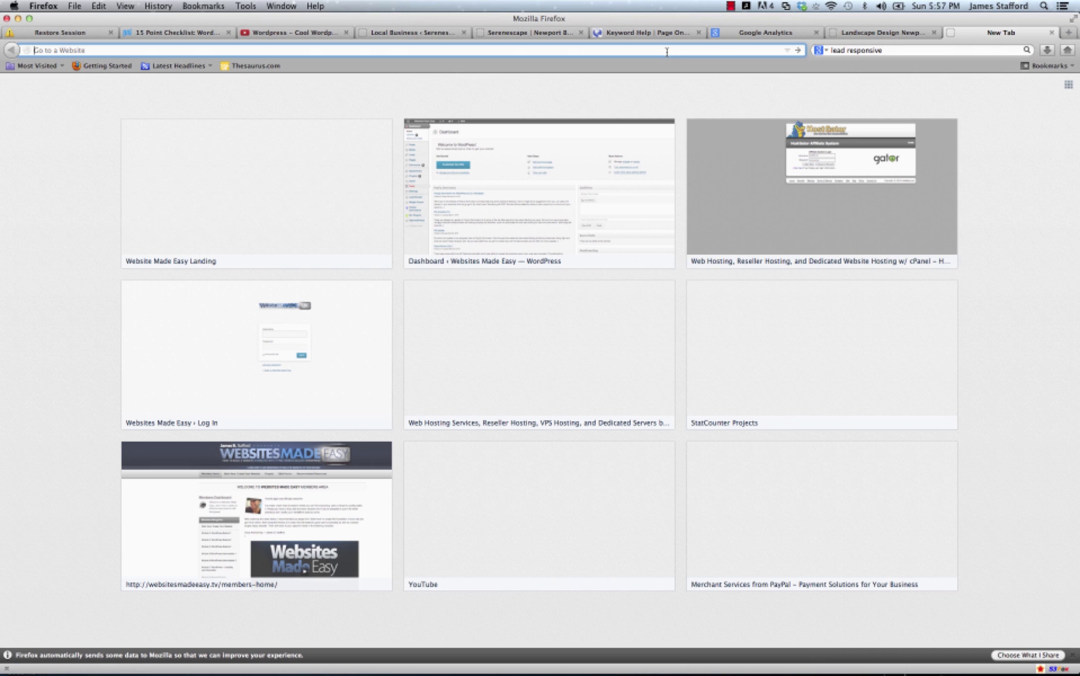
{"action": "type", "text": "youtube.com/"}
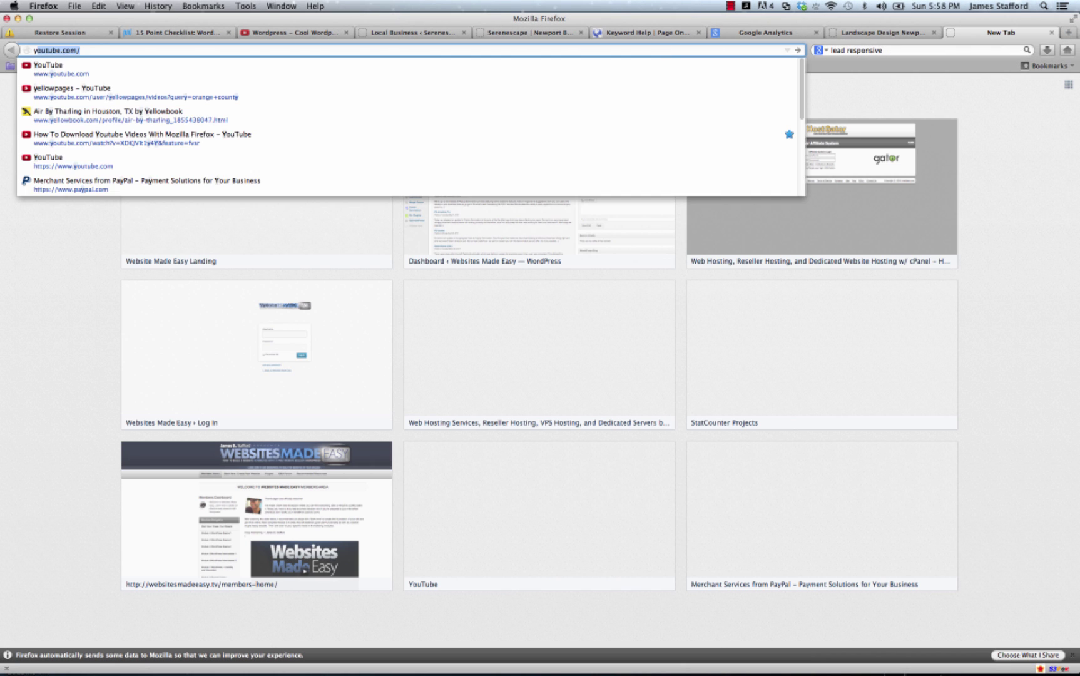
{"action": "key", "text": "Return"}
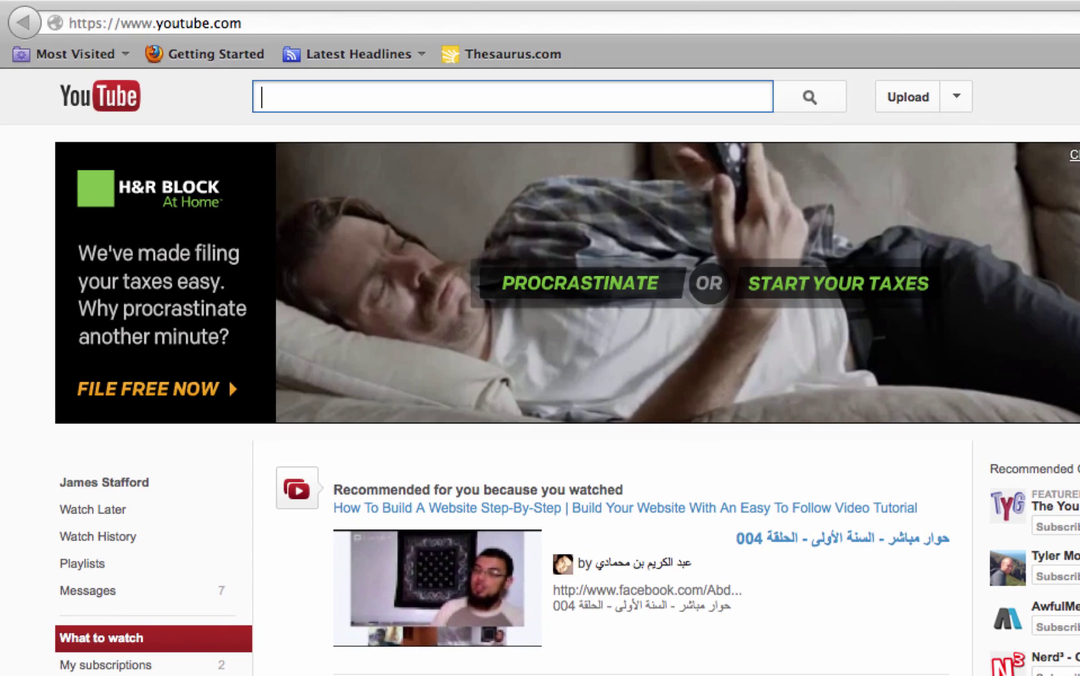
{"action": "scroll", "coordinate": [876, 628], "scroll_direction": "down", "scroll_amount": 5}
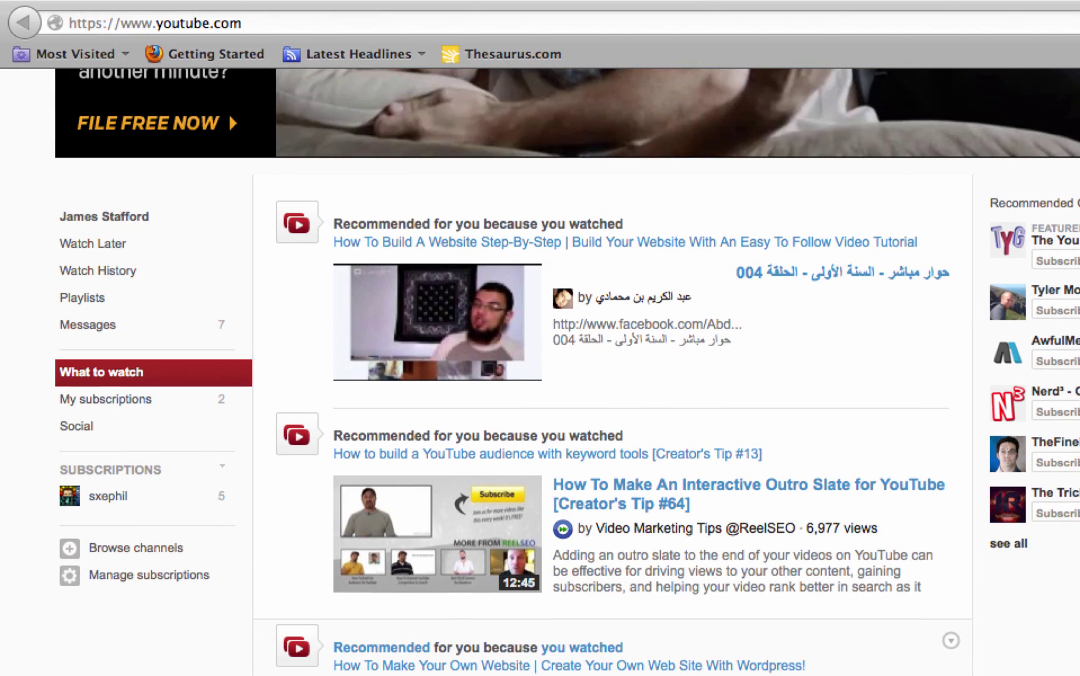
{"action": "scroll", "coordinate": [312, 480], "scroll_direction": "up", "scroll_amount": 5}
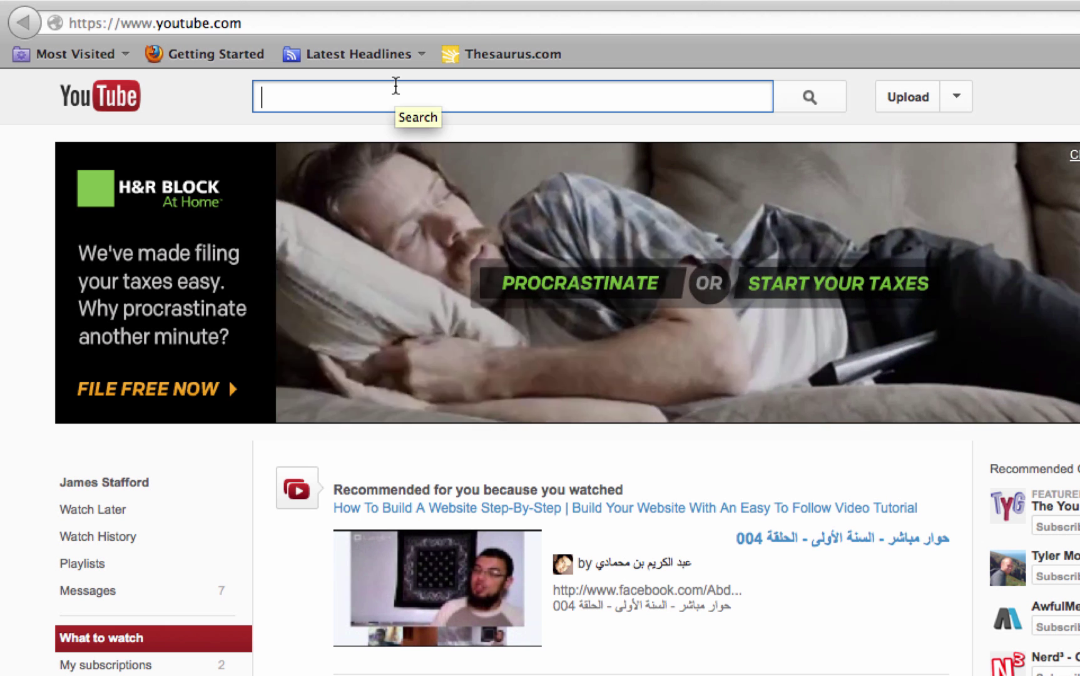
{"action": "type", "text": "land"}
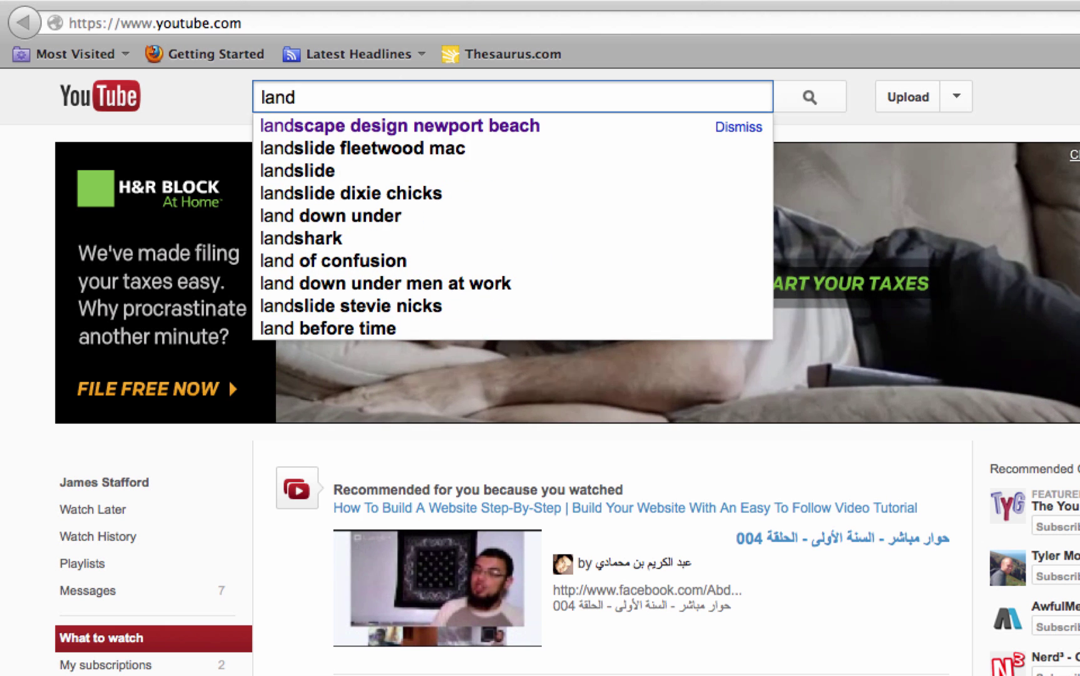
{"action": "left_click", "coordinate": [442, 127]}
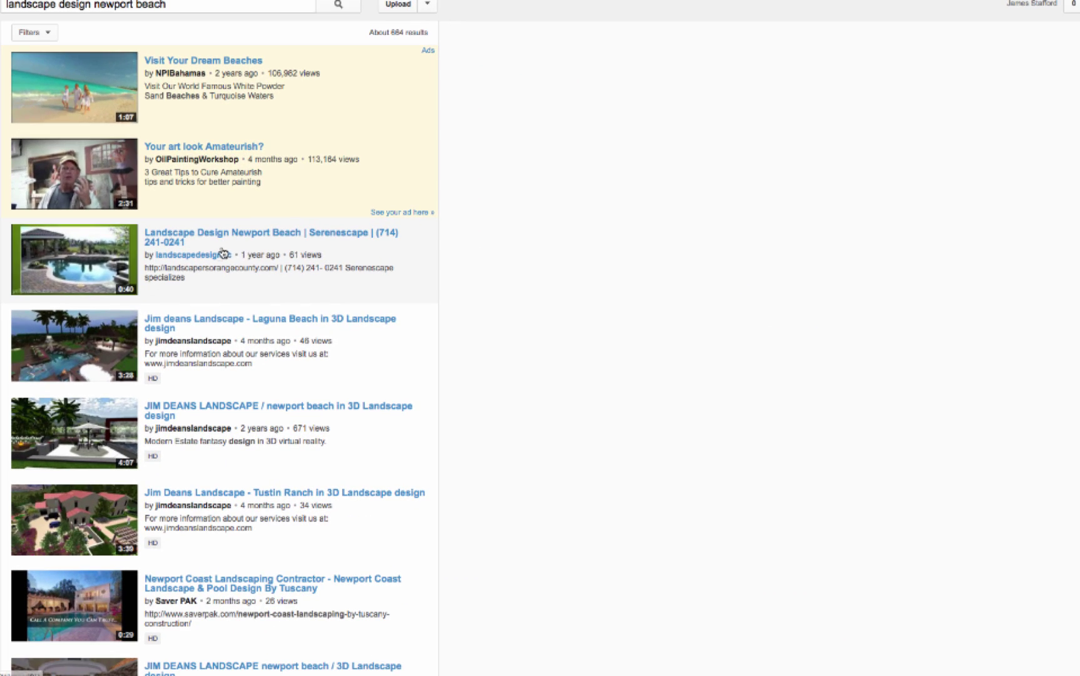
Open the Serenescape video, pause it, and copy its Share > Embed iframe code.
{"action": "left_click", "coordinate": [279, 233]}
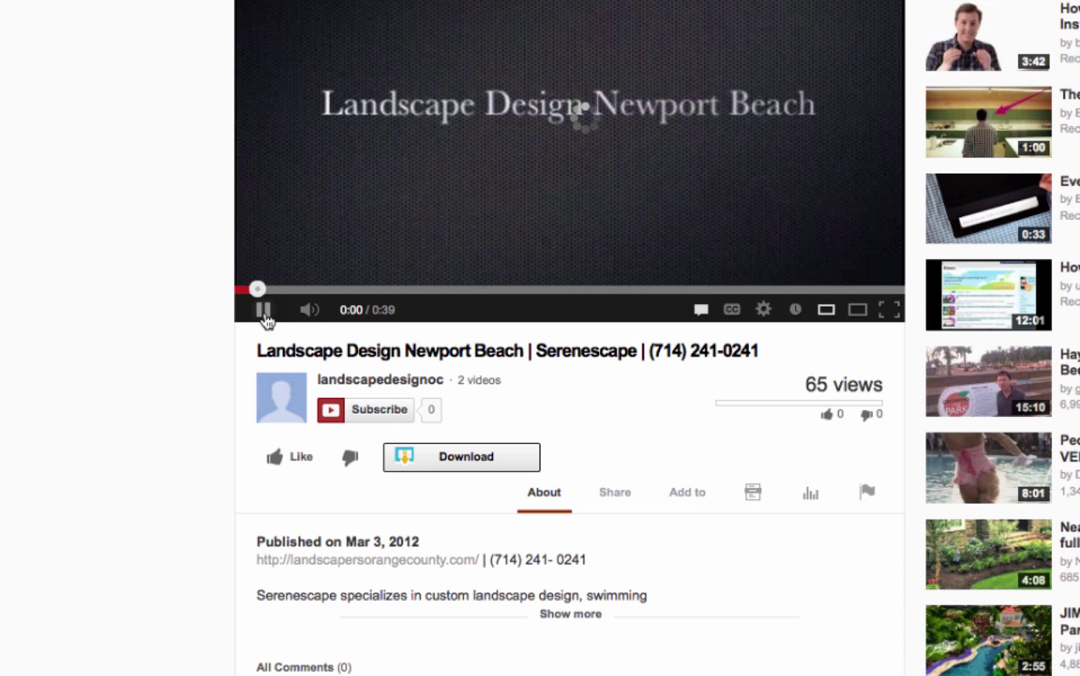
{"action": "left_click", "coordinate": [264, 313]}
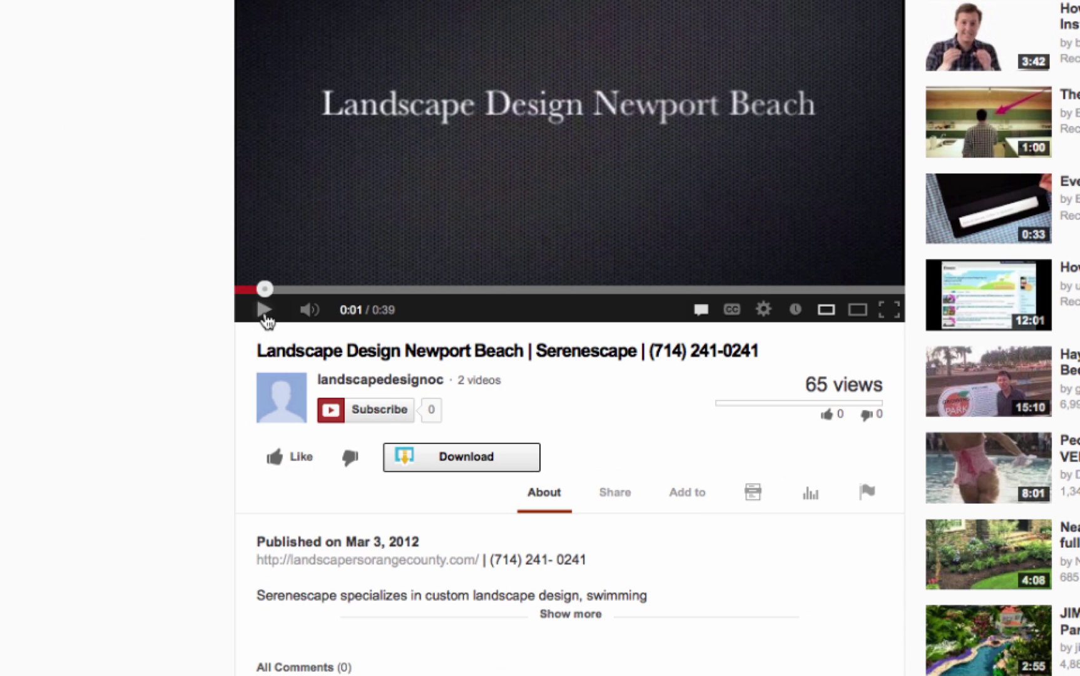
{"action": "left_click", "coordinate": [613, 506]}
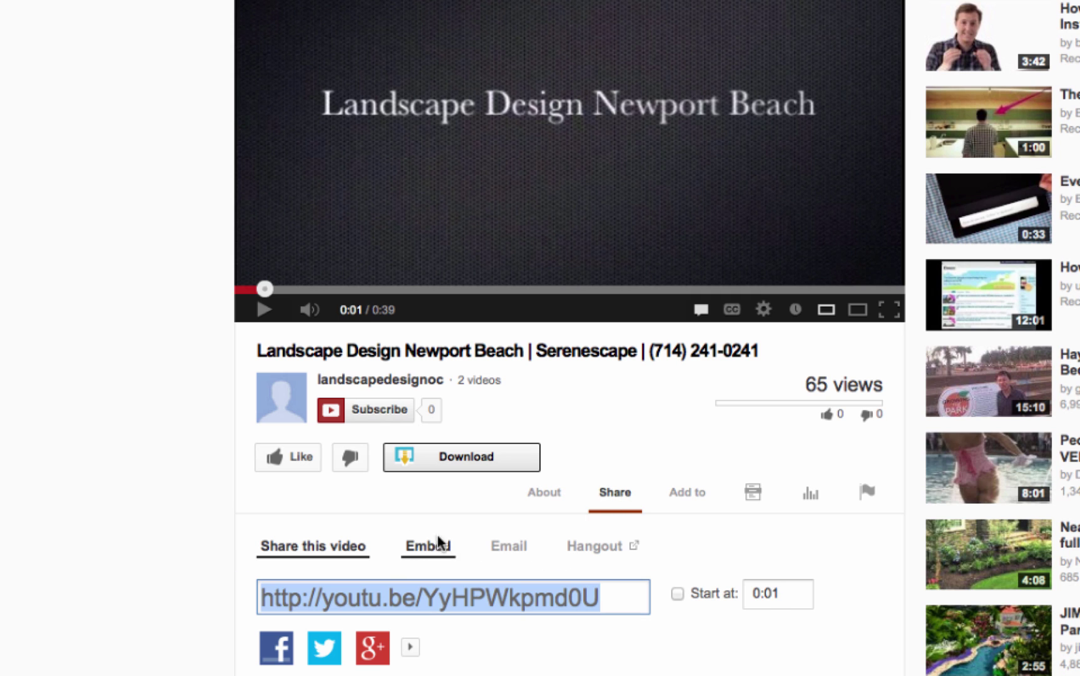
{"action": "left_click", "coordinate": [432, 547]}
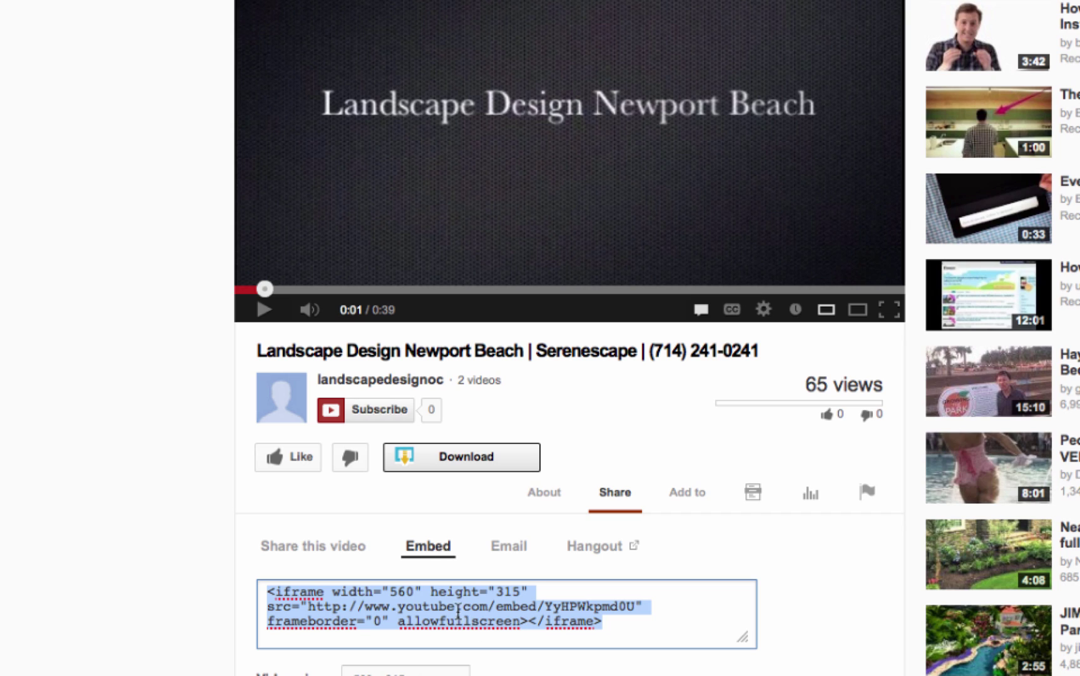
{"action": "right_click", "coordinate": [460, 618]}
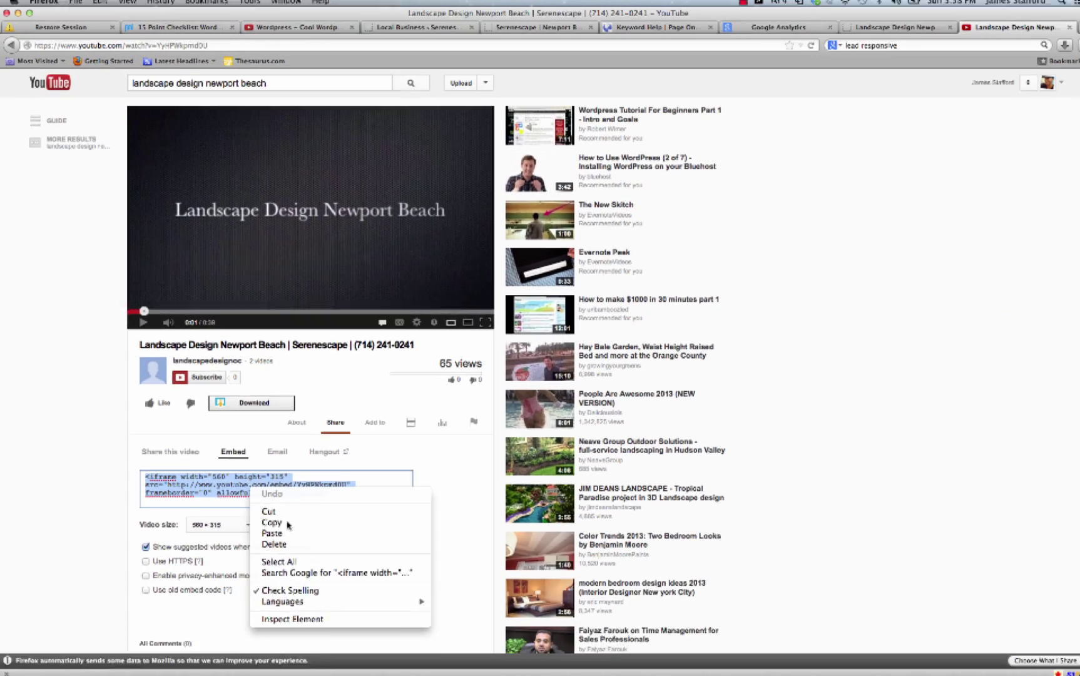
{"action": "left_click", "coordinate": [271, 522]}
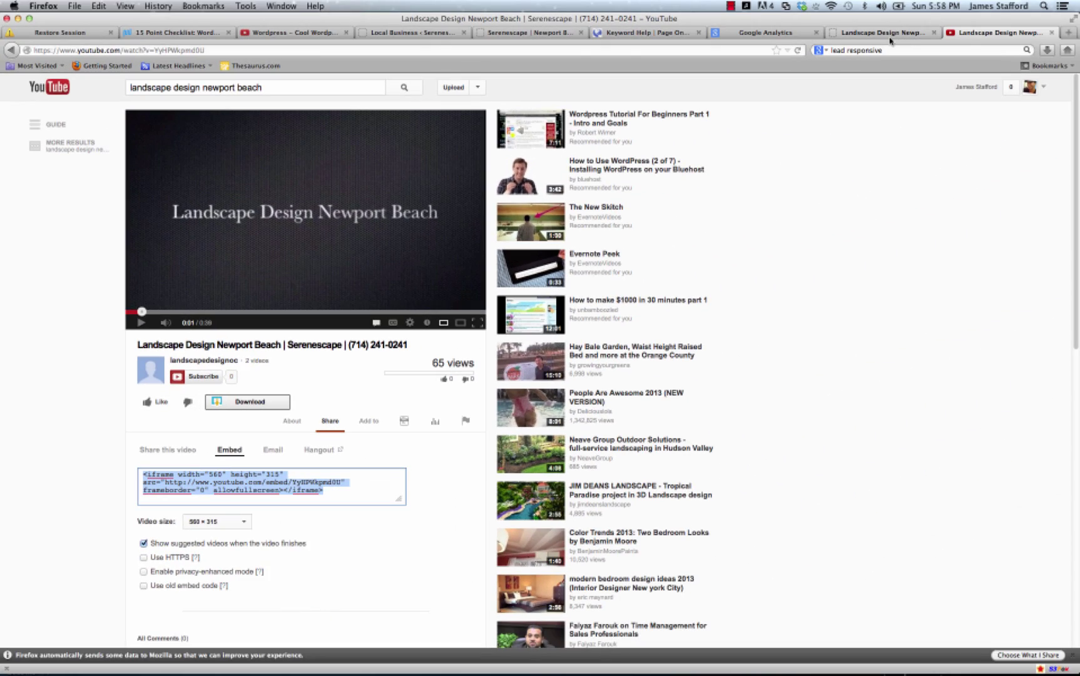
Paste the YouTube iframe into the Right Feature Section, save all changes, and view the live site.
{"action": "left_click", "coordinate": [420, 36]}
{"action": "scroll", "coordinate": [345, 294], "scroll_direction": "down", "scroll_amount": 5}
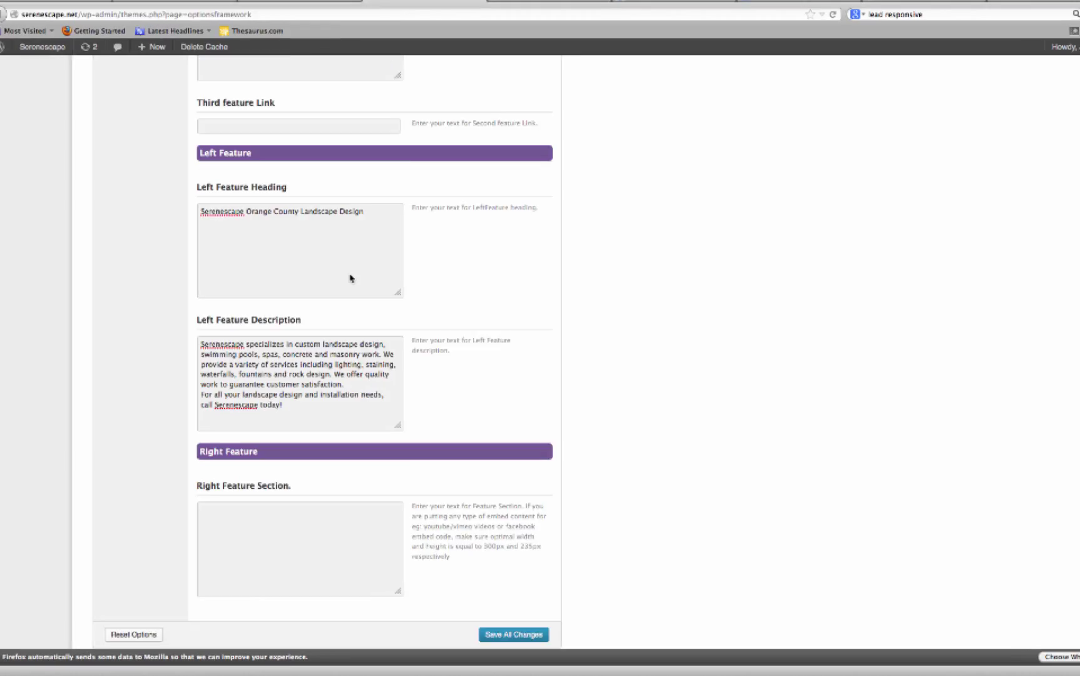
{"action": "left_click", "coordinate": [268, 553]}
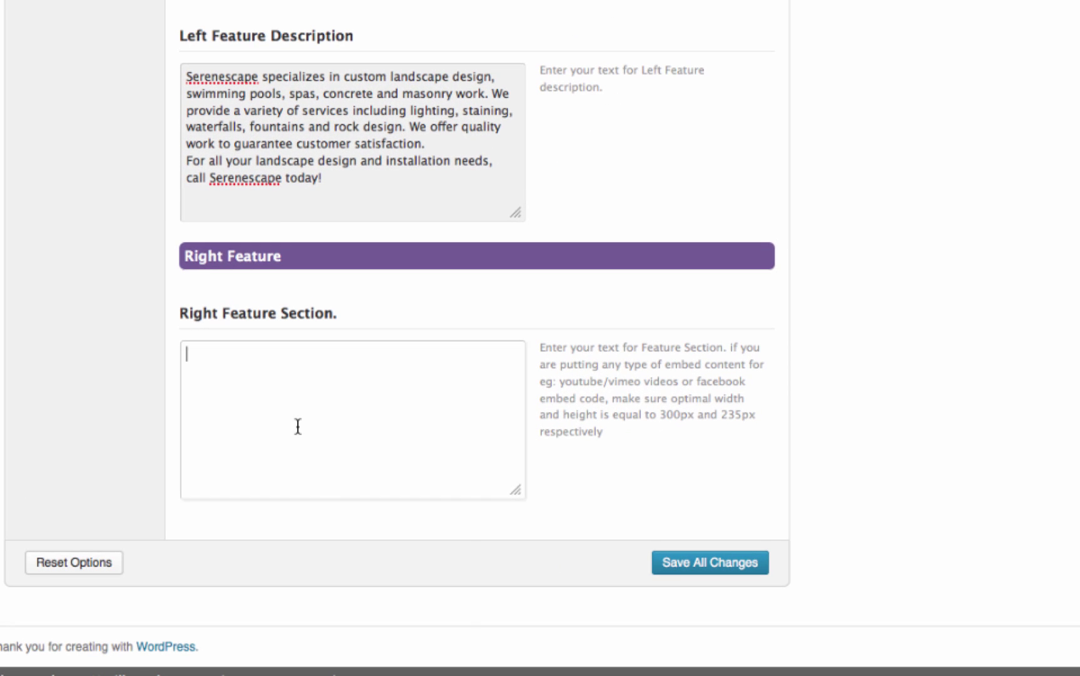
{"action": "right_click", "coordinate": [298, 426]}
{"action": "left_click", "coordinate": [354, 519]}
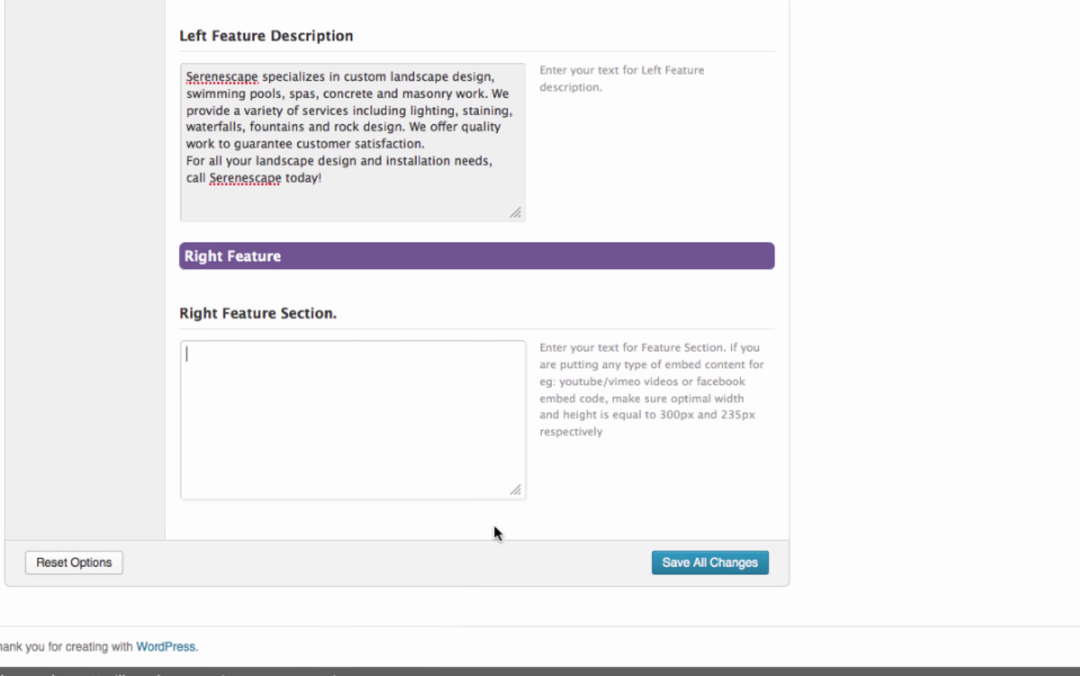
{"action": "left_click", "coordinate": [702, 570]}
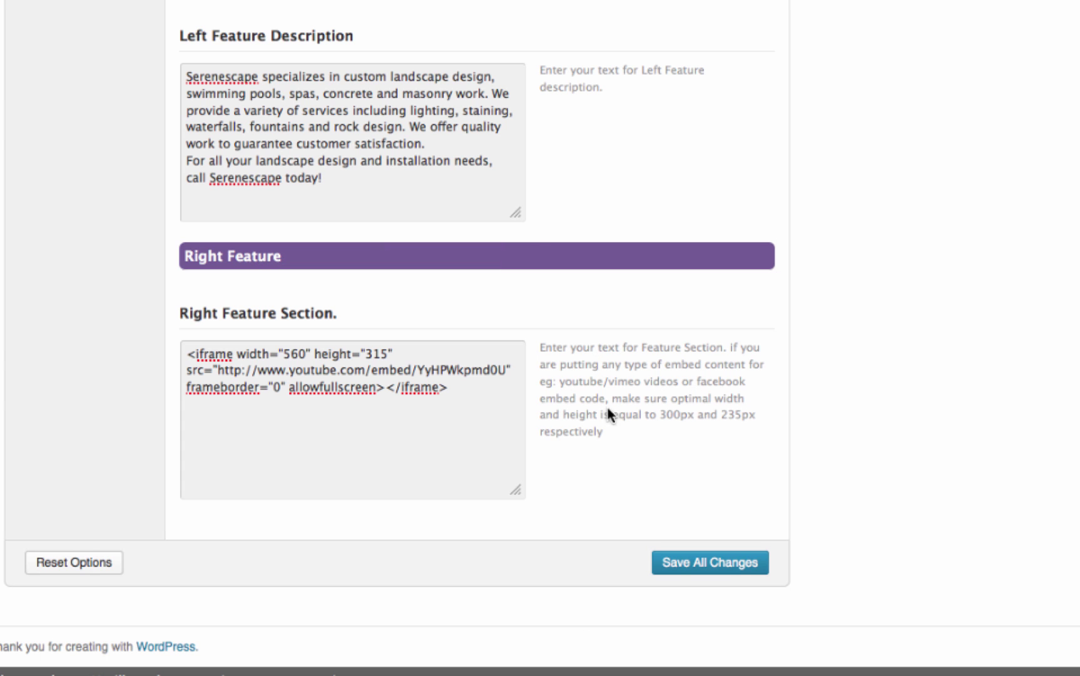
{"action": "scroll", "coordinate": [775, 374], "scroll_direction": "up", "scroll_amount": 15}
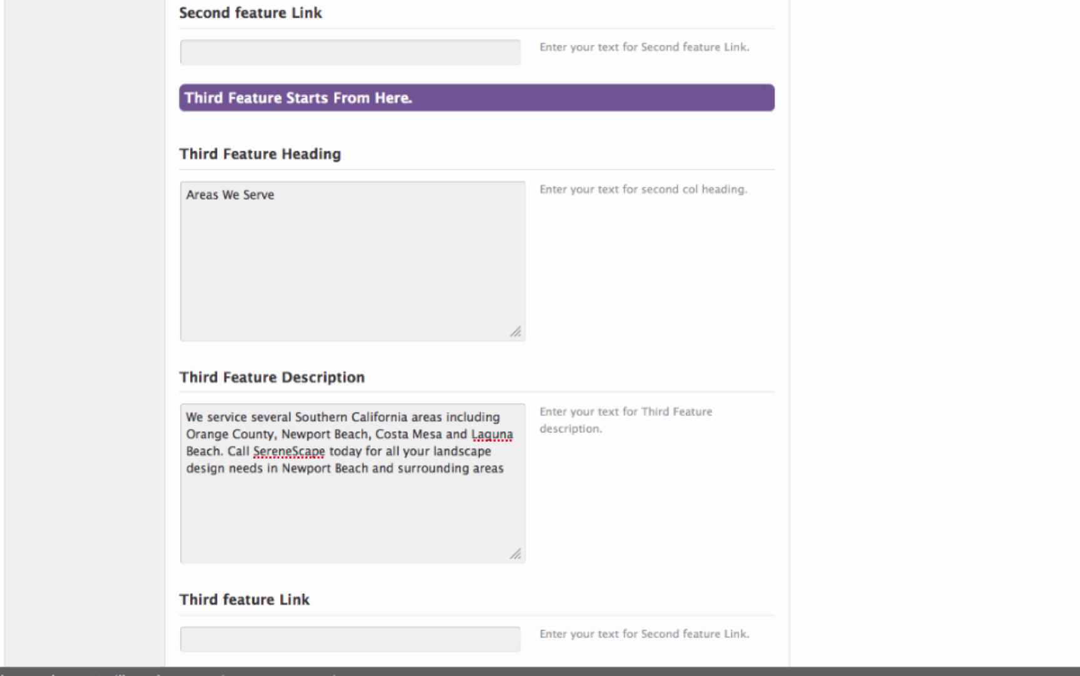
{"action": "left_click", "coordinate": [529, 32]}
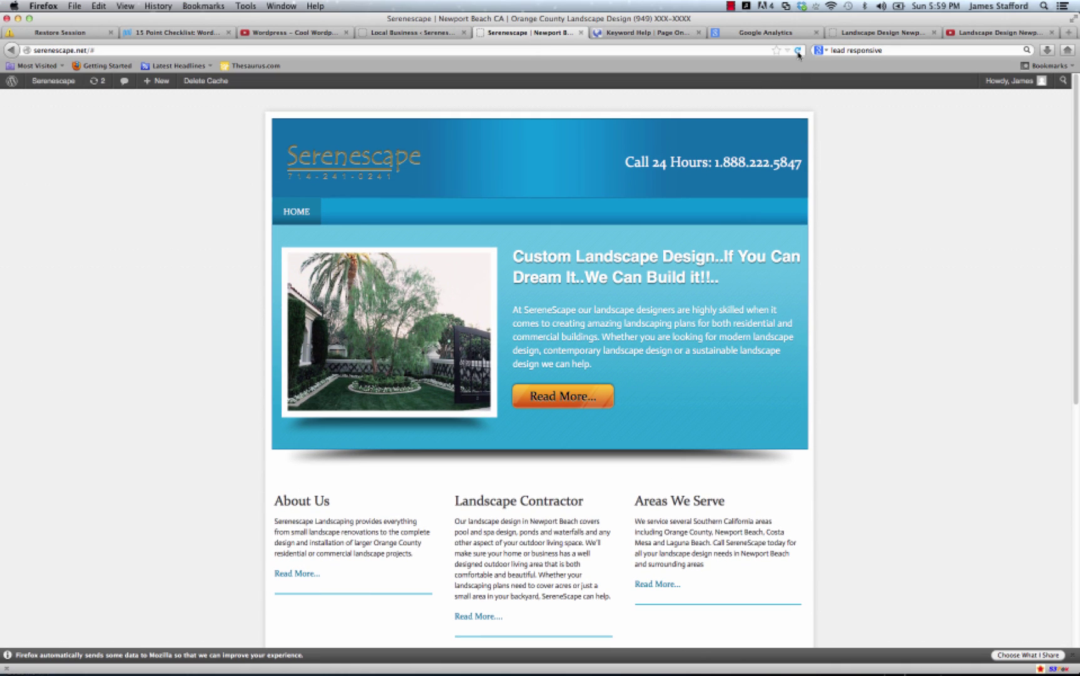
Reload the live home page, then briefly play and pause the embedded Serenescape video.
{"action": "left_click", "coordinate": [797, 50]}
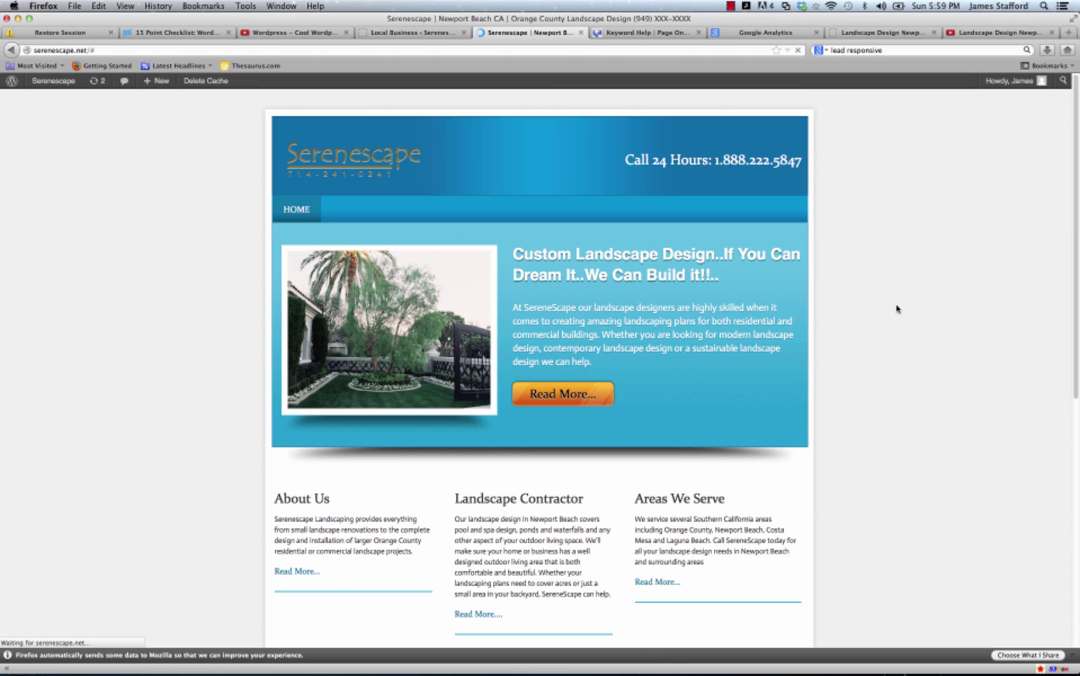
{"action": "scroll", "coordinate": [896, 309], "scroll_direction": "down", "scroll_amount": 6}
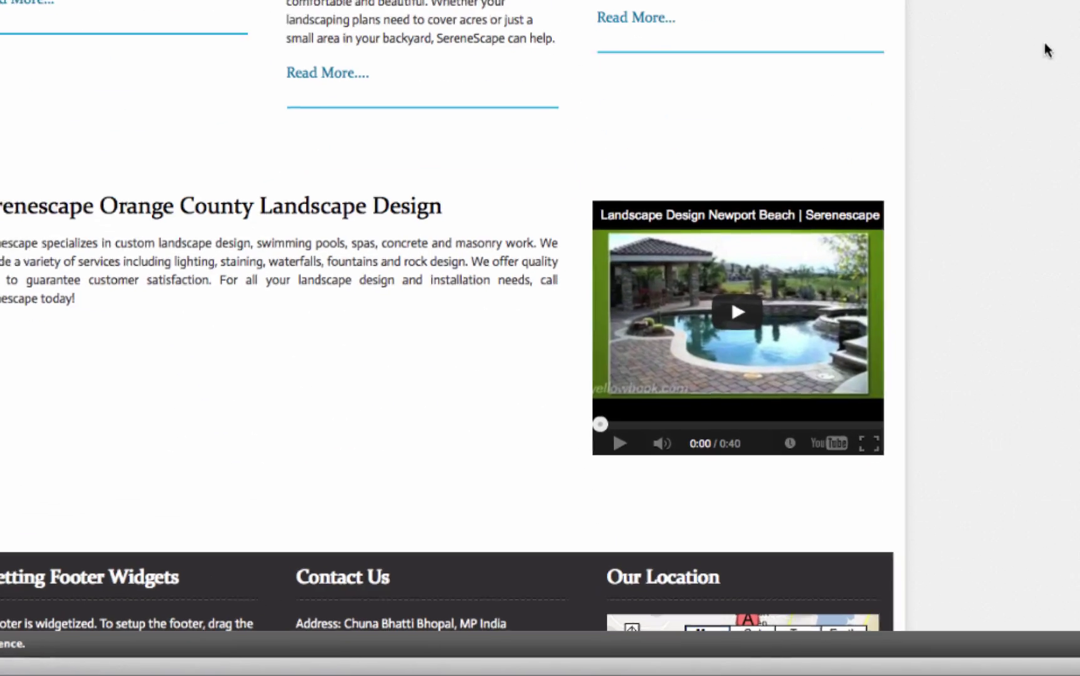
{"action": "left_click", "coordinate": [744, 329]}
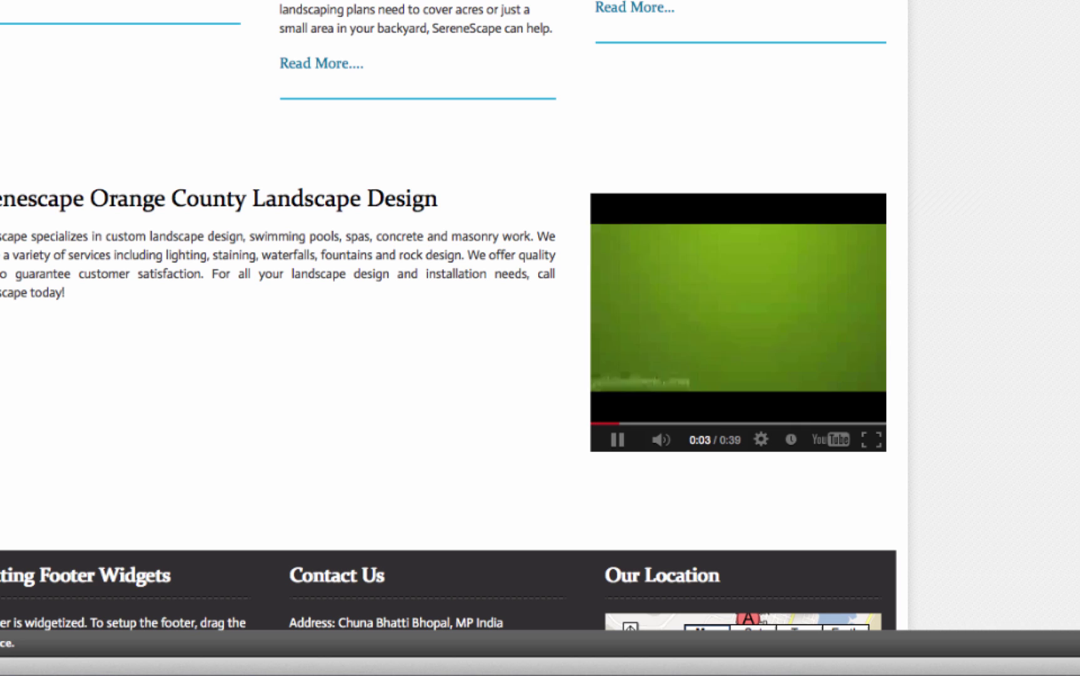
{"action": "left_click", "coordinate": [617, 440]}
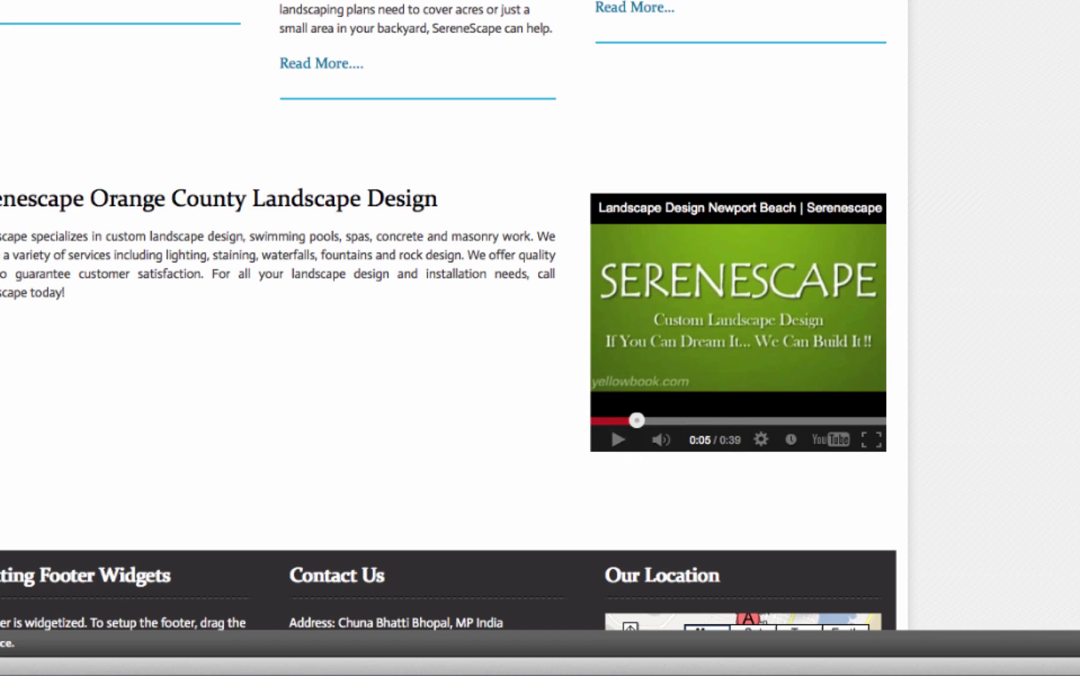
{"action": "scroll", "coordinate": [617, 440], "scroll_direction": "up", "scroll_amount": 5}
{"action": "scroll", "coordinate": [449, 315], "scroll_direction": "up", "scroll_amount": 3}
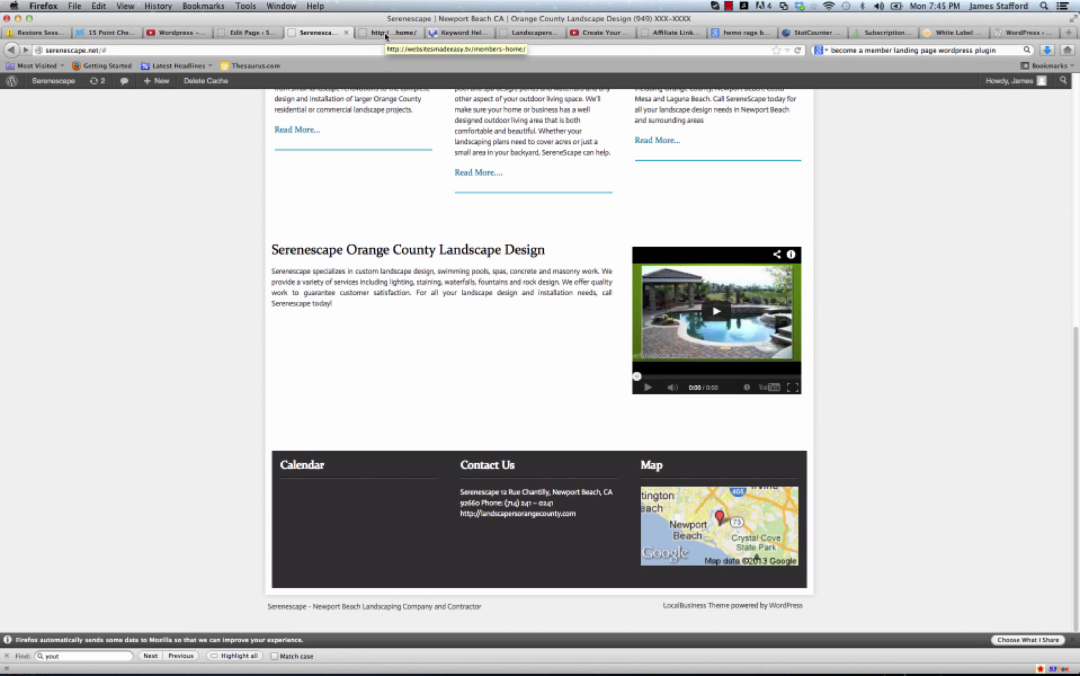
Switch to the Websites Made Easy members tab and open Module 11: Internet Marketing Toolbox.
{"action": "left_click", "coordinate": [385, 36]}
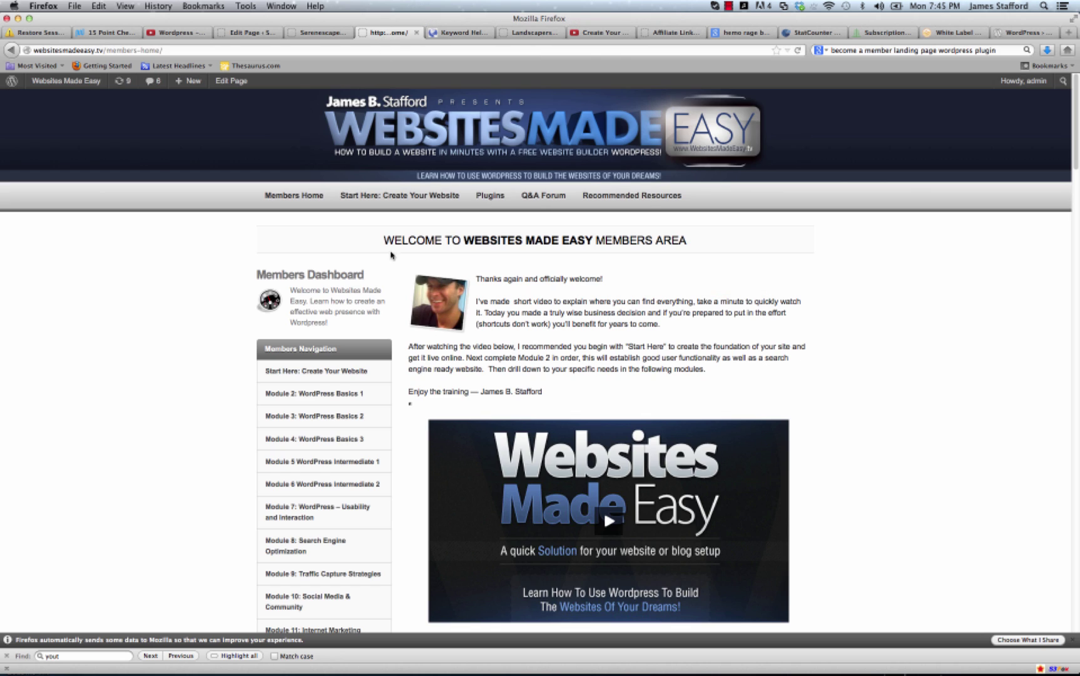
{"action": "scroll", "coordinate": [284, 343], "scroll_direction": "down", "scroll_amount": 3}
{"action": "scroll", "coordinate": [283, 348], "scroll_direction": "down", "scroll_amount": 4}
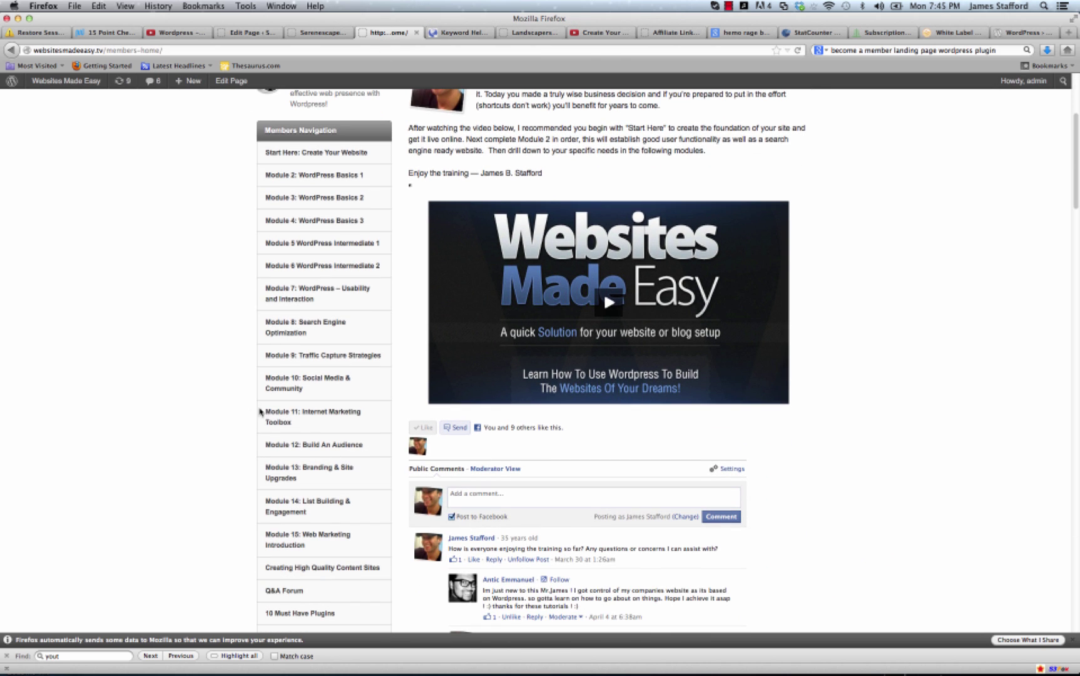
{"action": "left_click", "coordinate": [314, 415]}
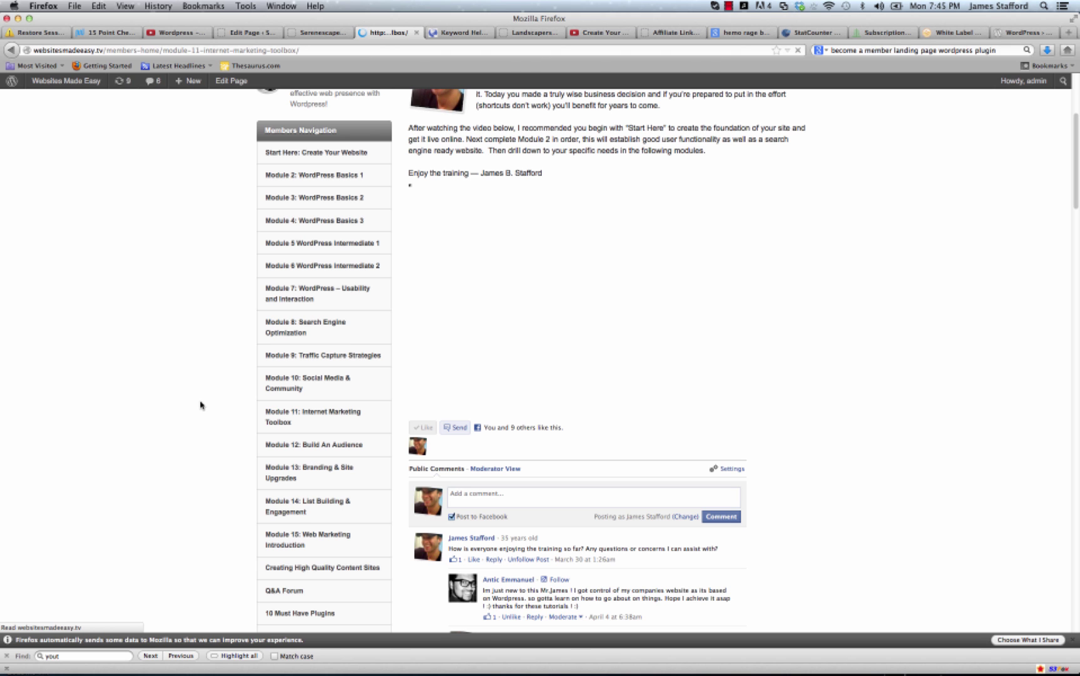
{"action": "scroll", "coordinate": [629, 414], "scroll_direction": "down", "scroll_amount": 10}
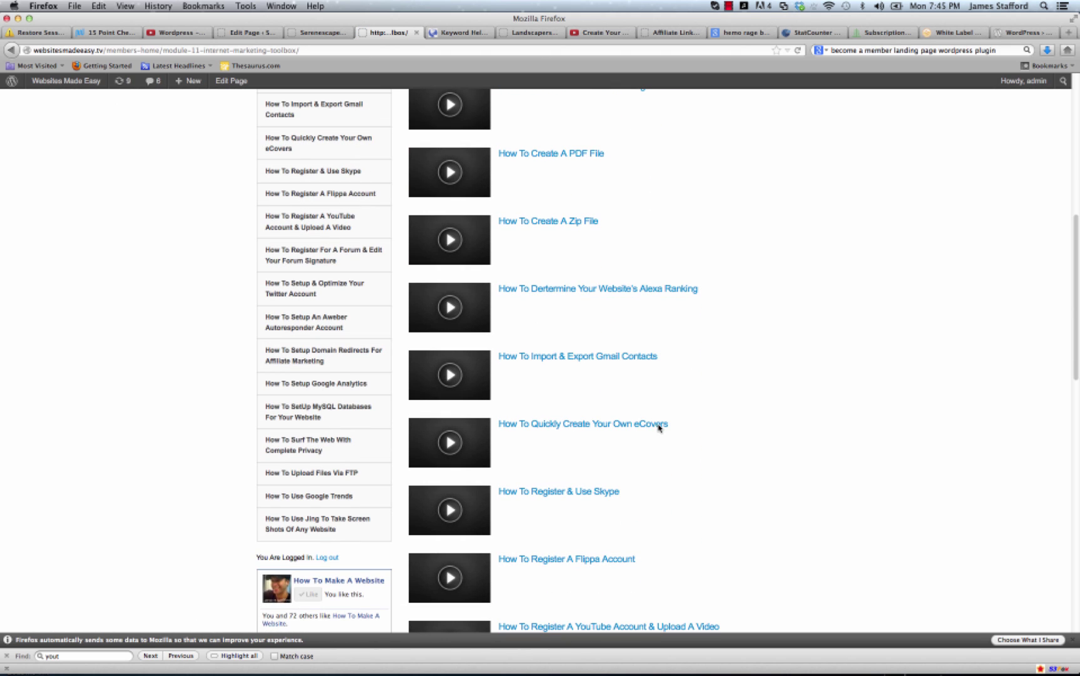
{"action": "scroll", "coordinate": [651, 429], "scroll_direction": "down", "scroll_amount": 5}
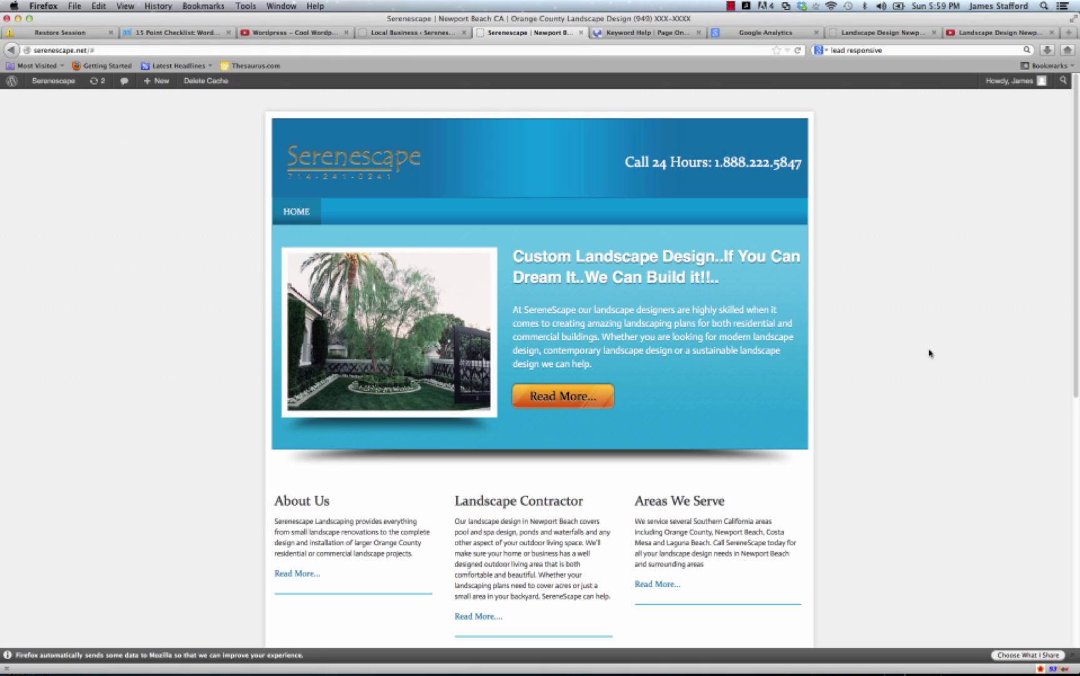
Scroll through the Module 11 tutorial video list.
{"action": "scroll", "coordinate": [919, 350], "scroll_direction": "down", "scroll_amount": 7}
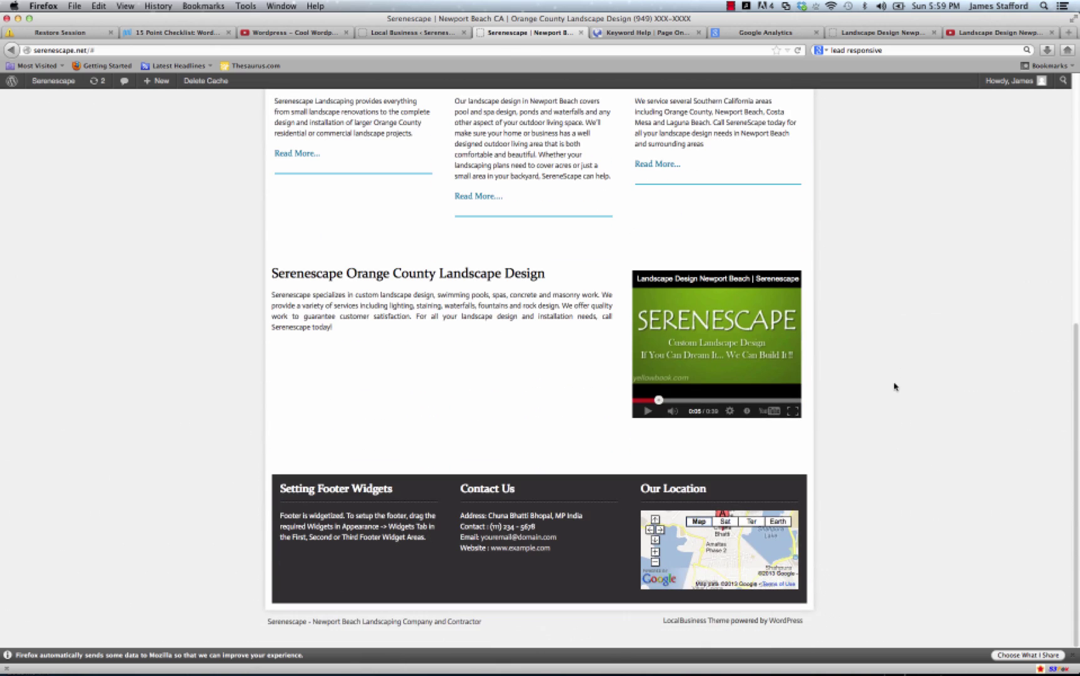
{"action": "scroll", "coordinate": [893, 386], "scroll_direction": "up", "scroll_amount": 7}
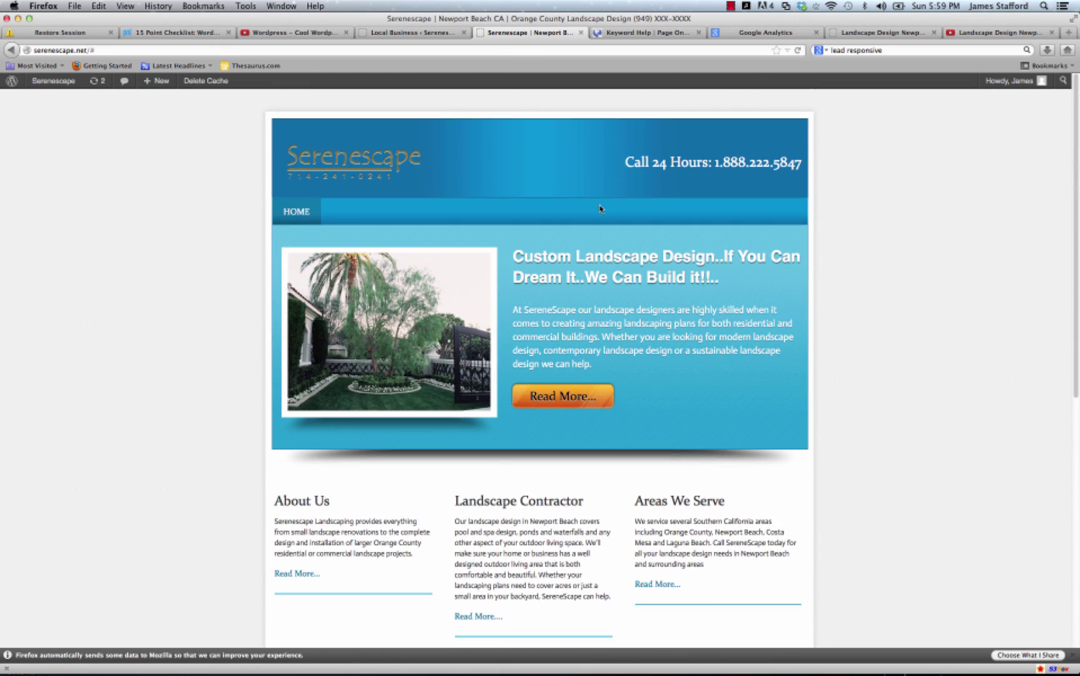
{"action": "scroll", "coordinate": [350, 459], "scroll_direction": "down", "scroll_amount": 7}
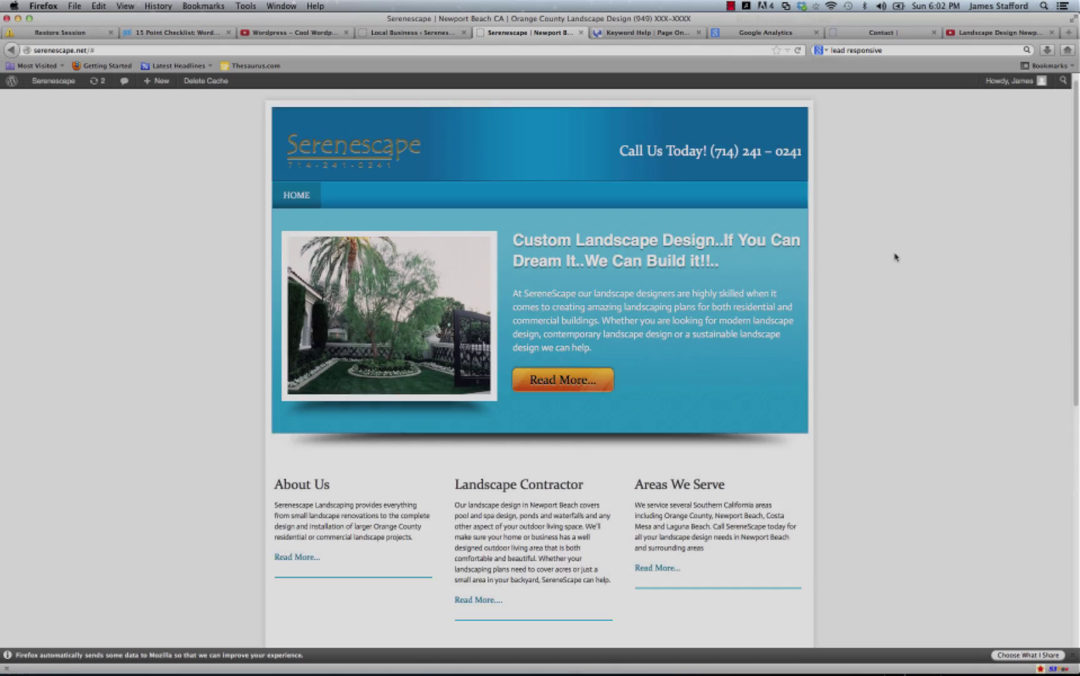
{"action": "scroll", "coordinate": [893, 258], "scroll_direction": "down", "scroll_amount": 5}
{"action": "scroll", "coordinate": [891, 262], "scroll_direction": "up", "scroll_amount": 2}
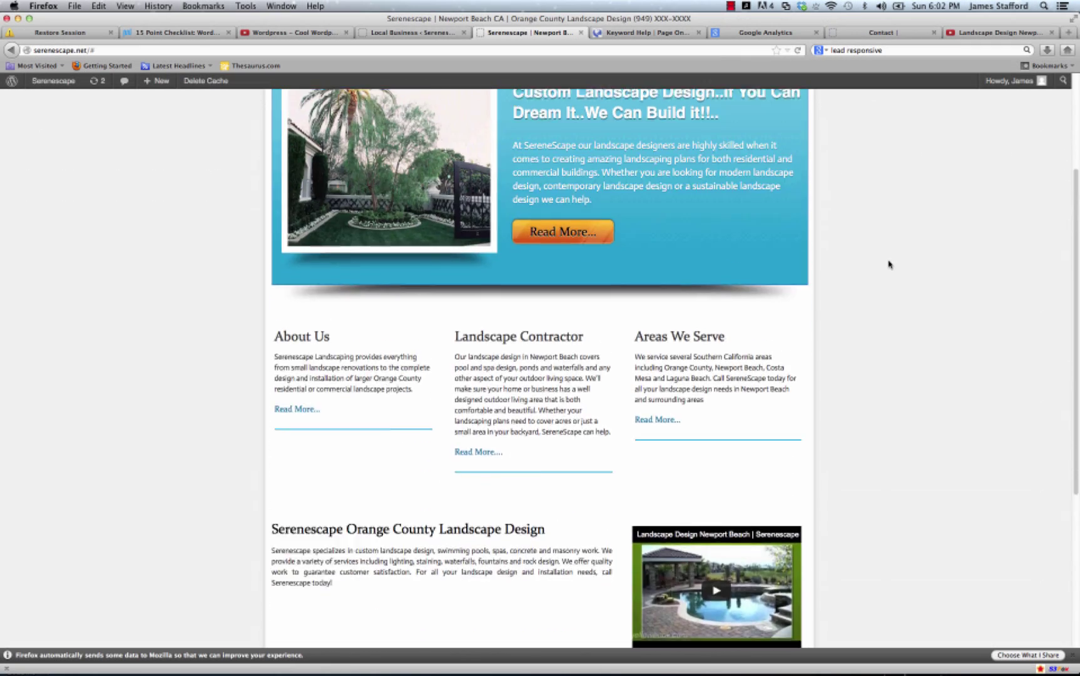
{"action": "scroll", "coordinate": [889, 264], "scroll_direction": "up", "scroll_amount": 3}
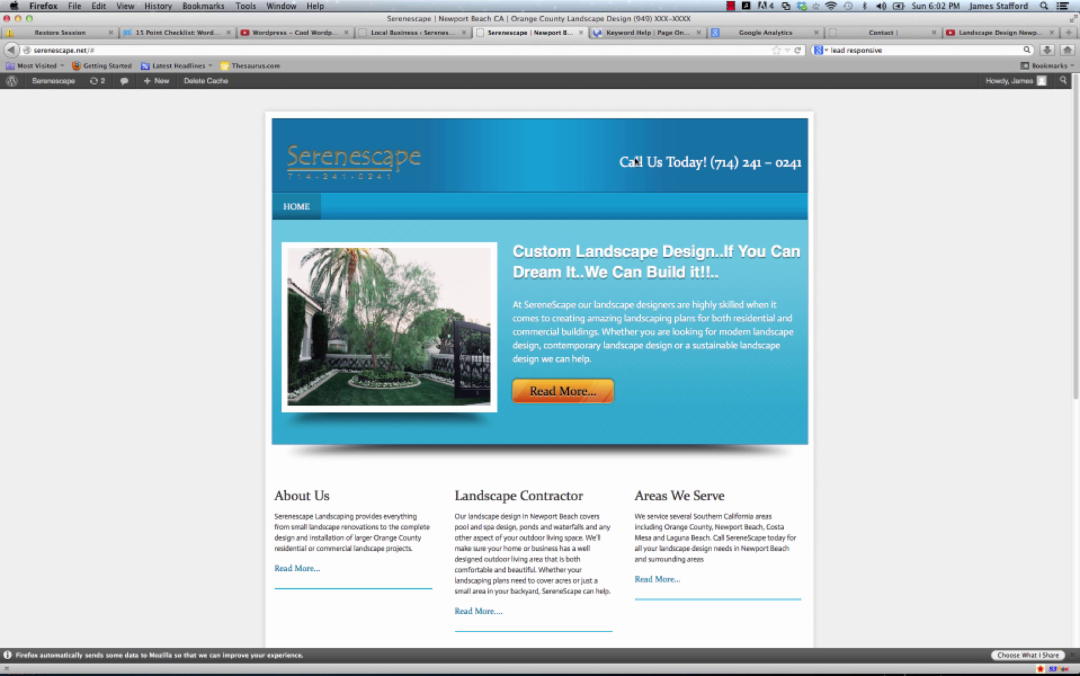
Return to the Serenescape theme options and click into the Tracking Code field.
{"action": "left_click", "coordinate": [421, 34]}
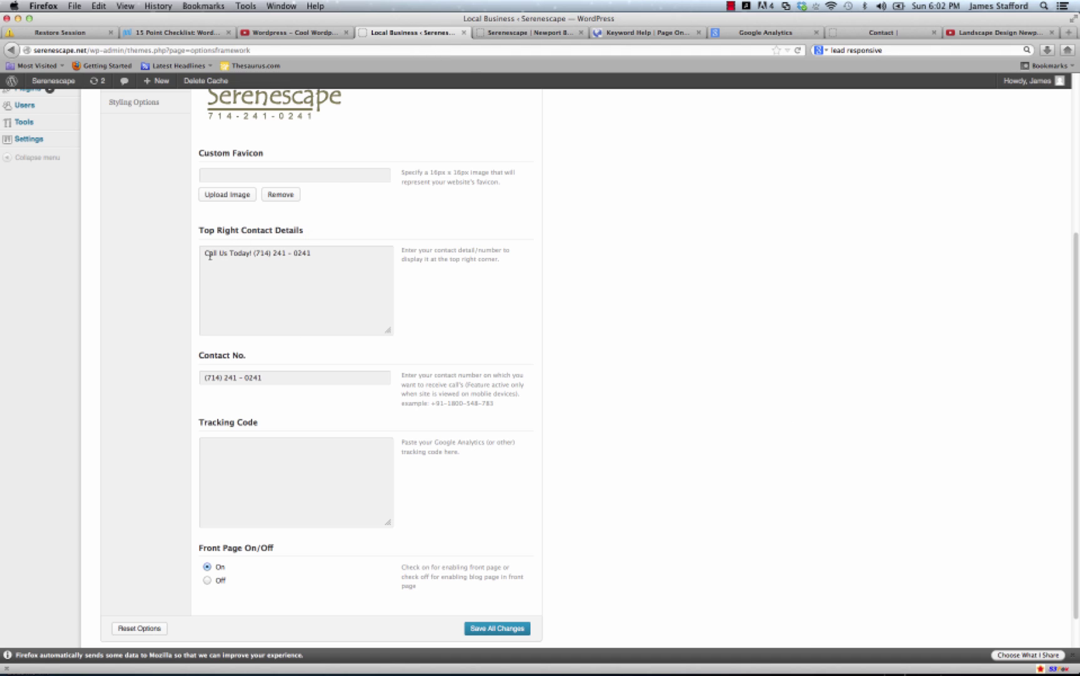
{"action": "scroll", "coordinate": [291, 429], "scroll_direction": "down", "scroll_amount": 2}
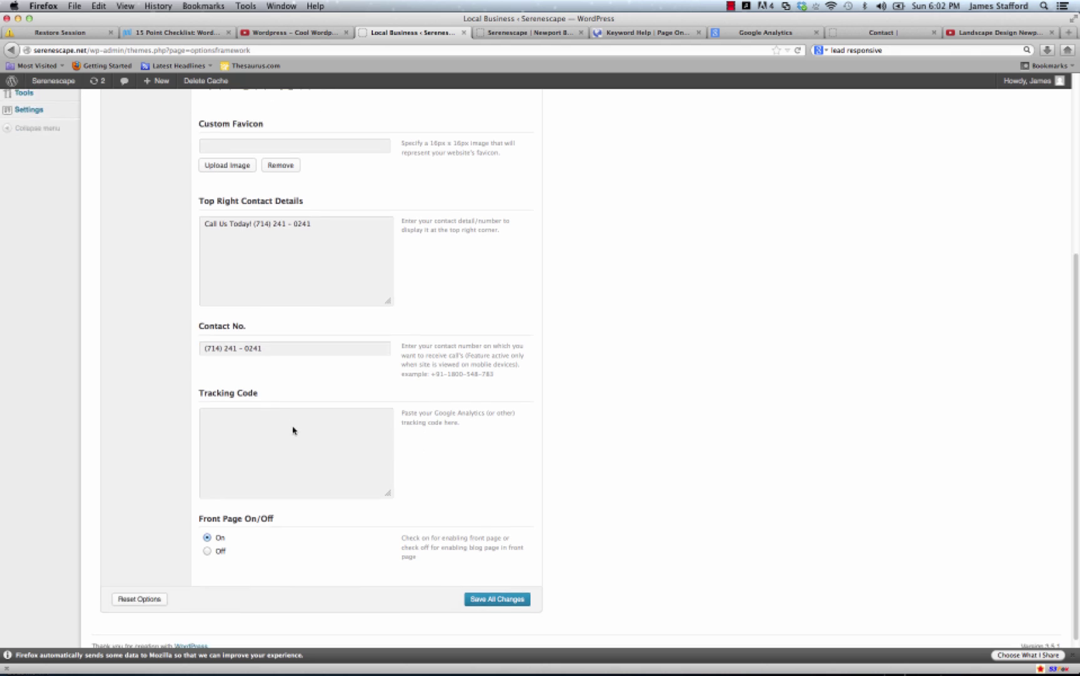
{"action": "scroll", "coordinate": [289, 426], "scroll_direction": "up", "scroll_amount": 4}
{"action": "scroll", "coordinate": [297, 404], "scroll_direction": "down", "scroll_amount": 3}
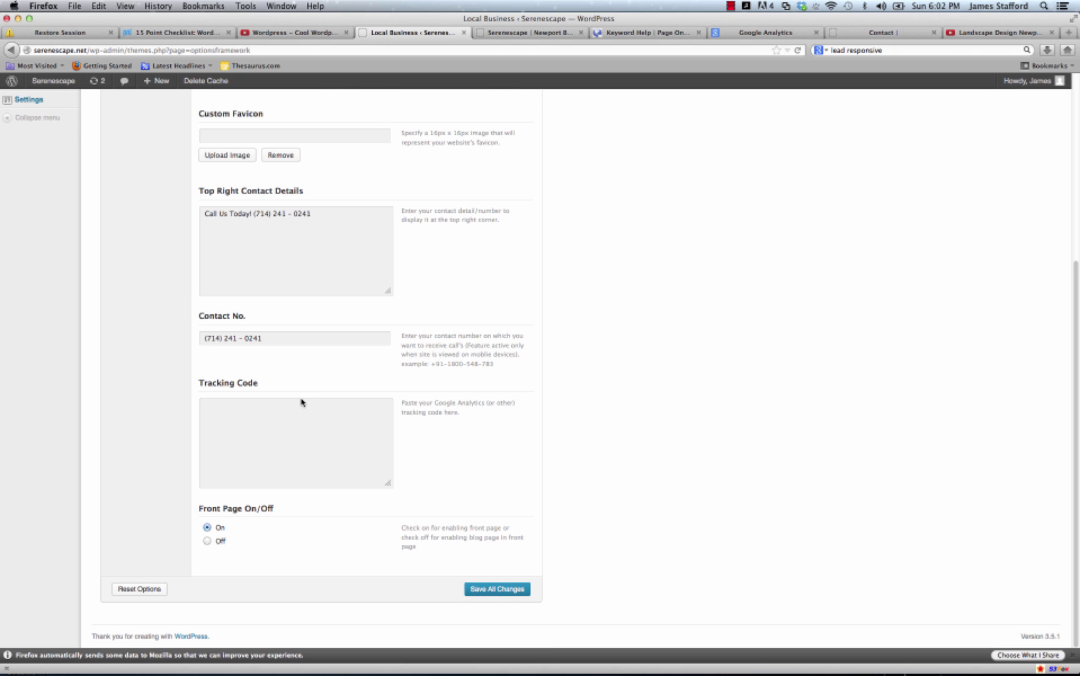
{"action": "left_click", "coordinate": [294, 426]}
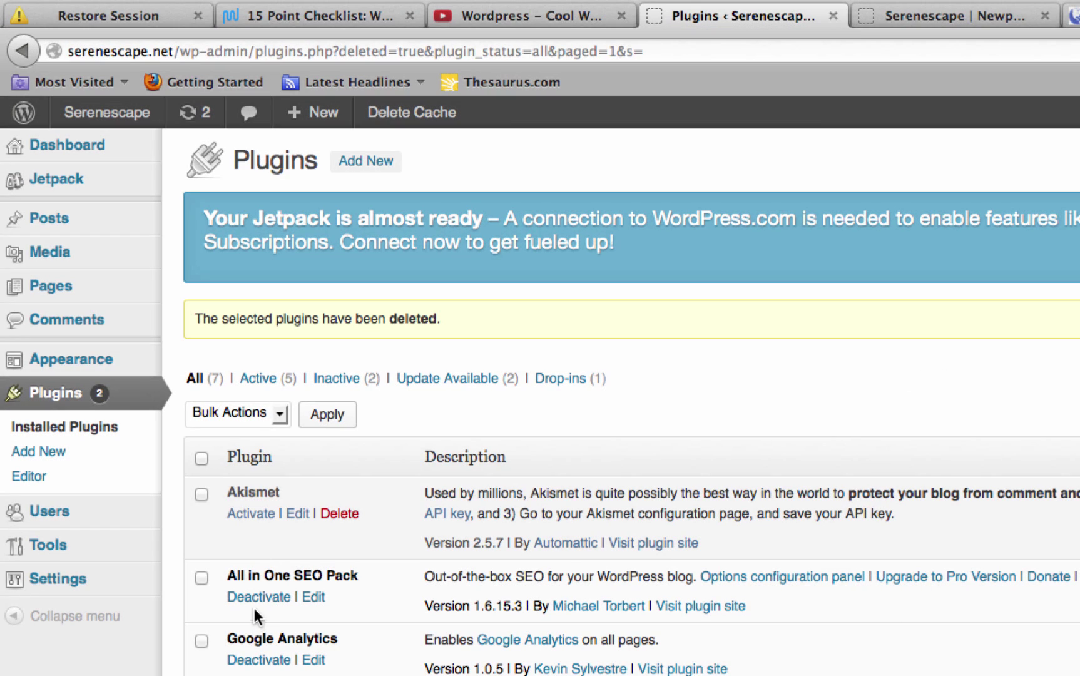
Go to Appearance > Widgets to list available widgets like Archives, Calendar and Text.
{"action": "mouse_move", "coordinate": [72, 360]}
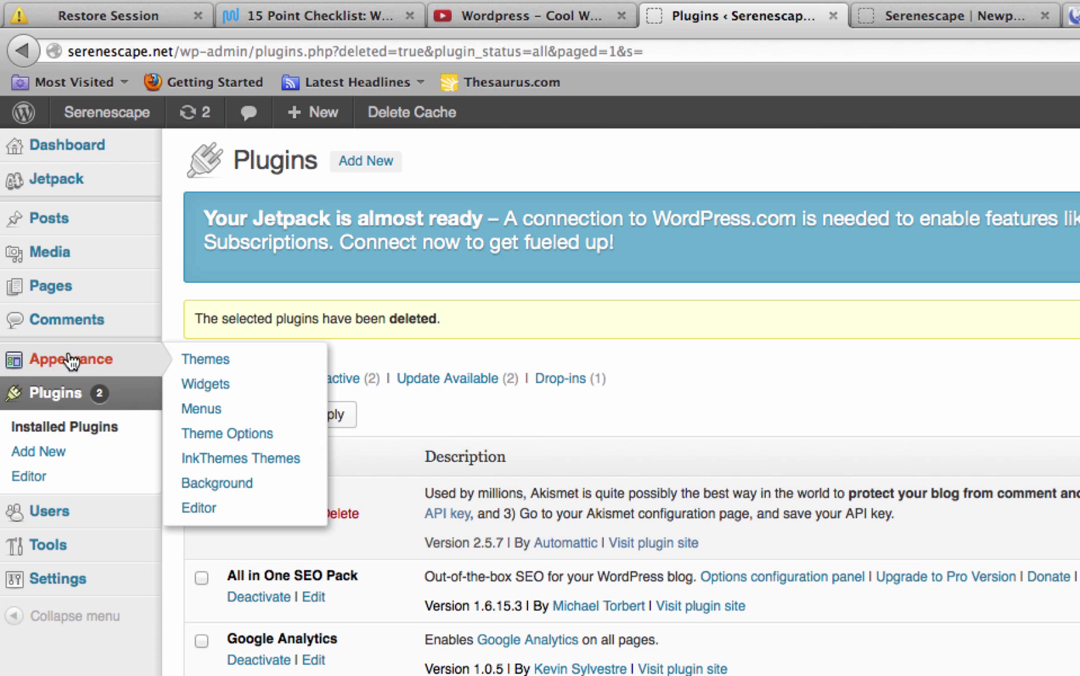
{"action": "left_click", "coordinate": [217, 383]}
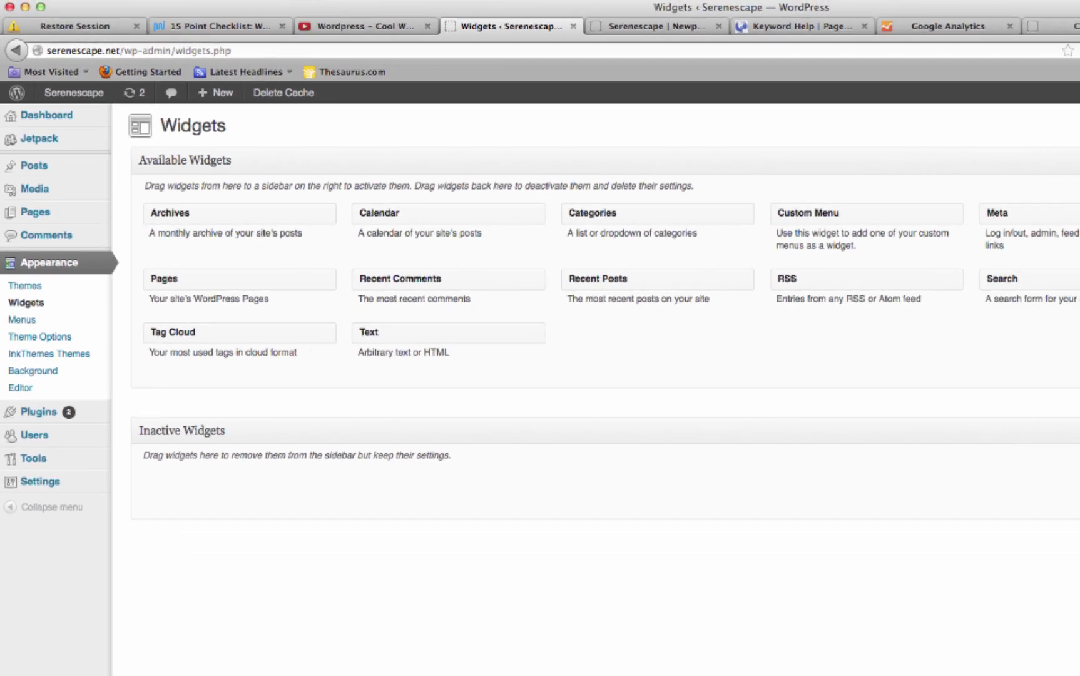
Search Google for 'google maps wordpress widget' and open the Google Maps Widget plugin page.
{"action": "left_click", "coordinate": [1068, 33]}
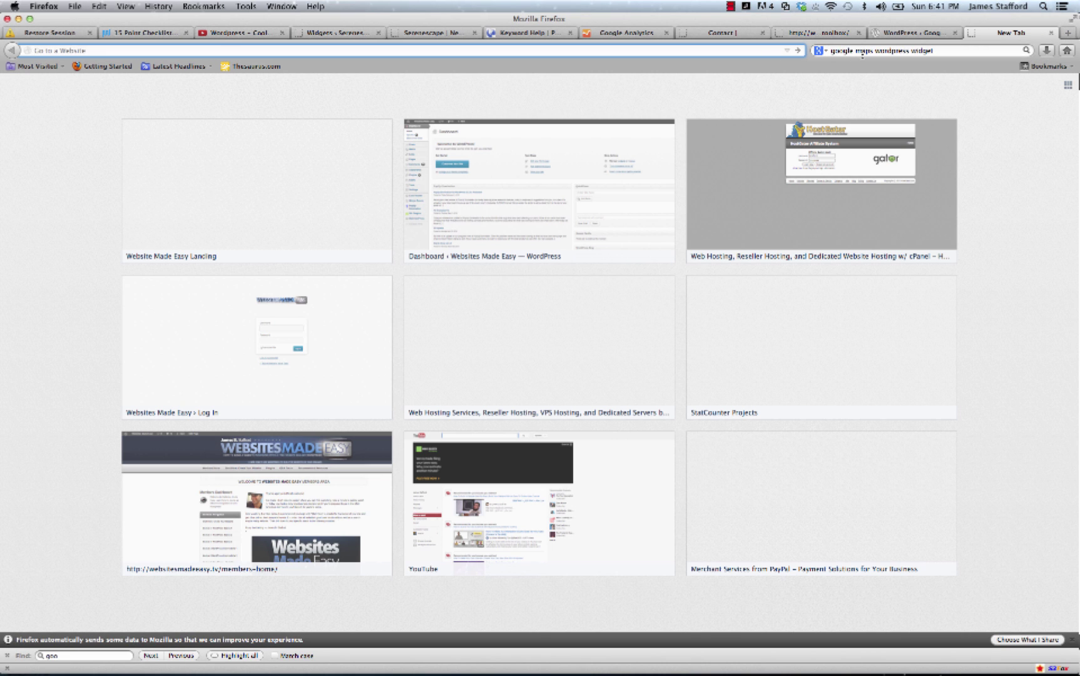
{"action": "left_click", "coordinate": [863, 51]}
{"action": "type", "text": "g"}
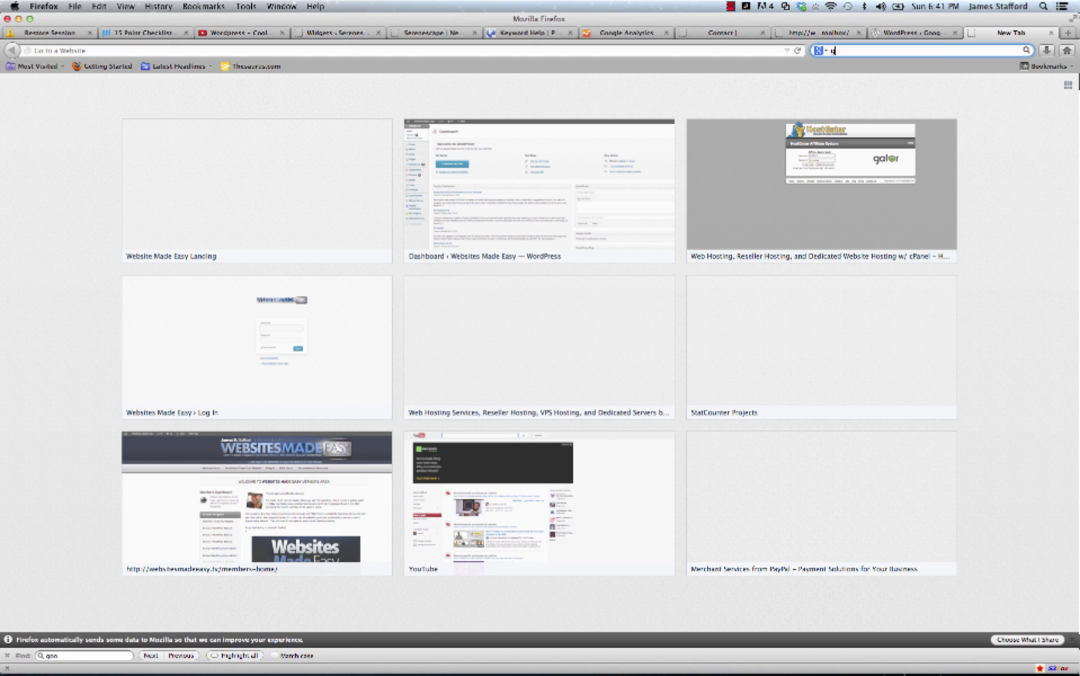
{"action": "type", "text": "oogel"}
{"action": "key", "text": "BackSpace"}
{"action": "key", "text": "BackSpace"}
{"action": "key", "text": "BackSpace"}
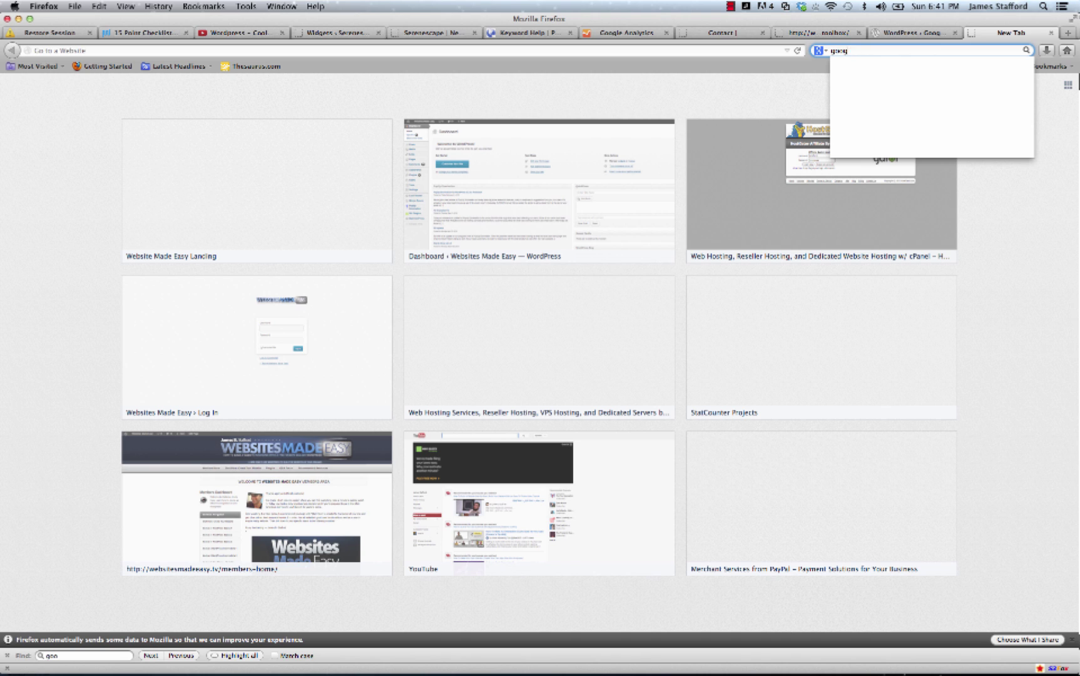
{"action": "type", "text": "gle maps"}
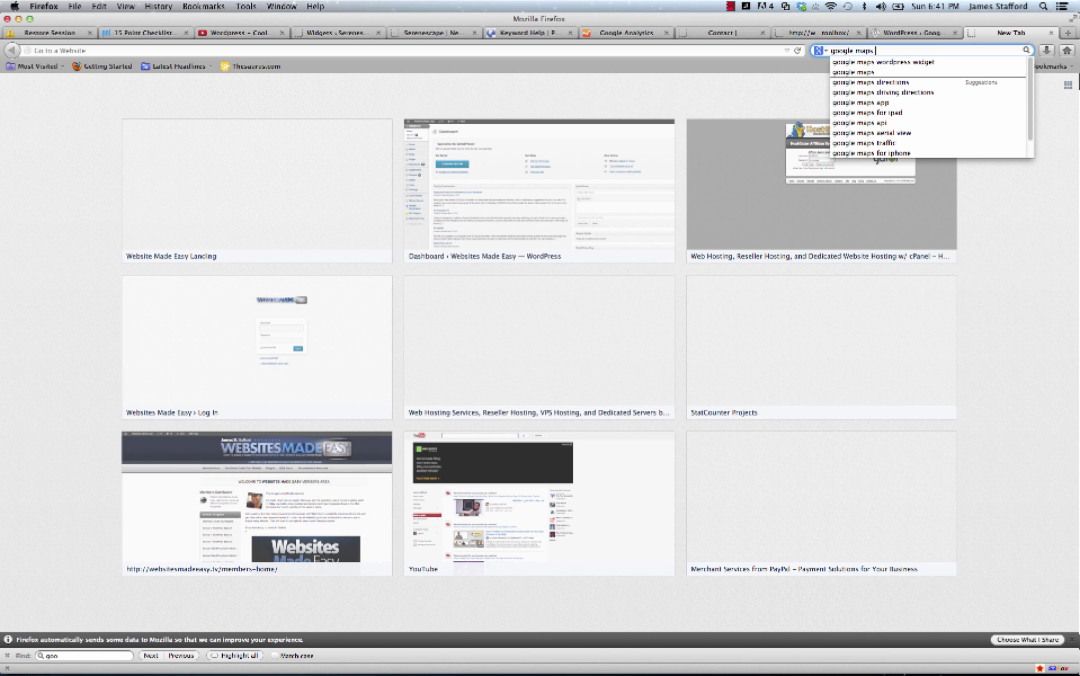
{"action": "left_click", "coordinate": [918, 68]}
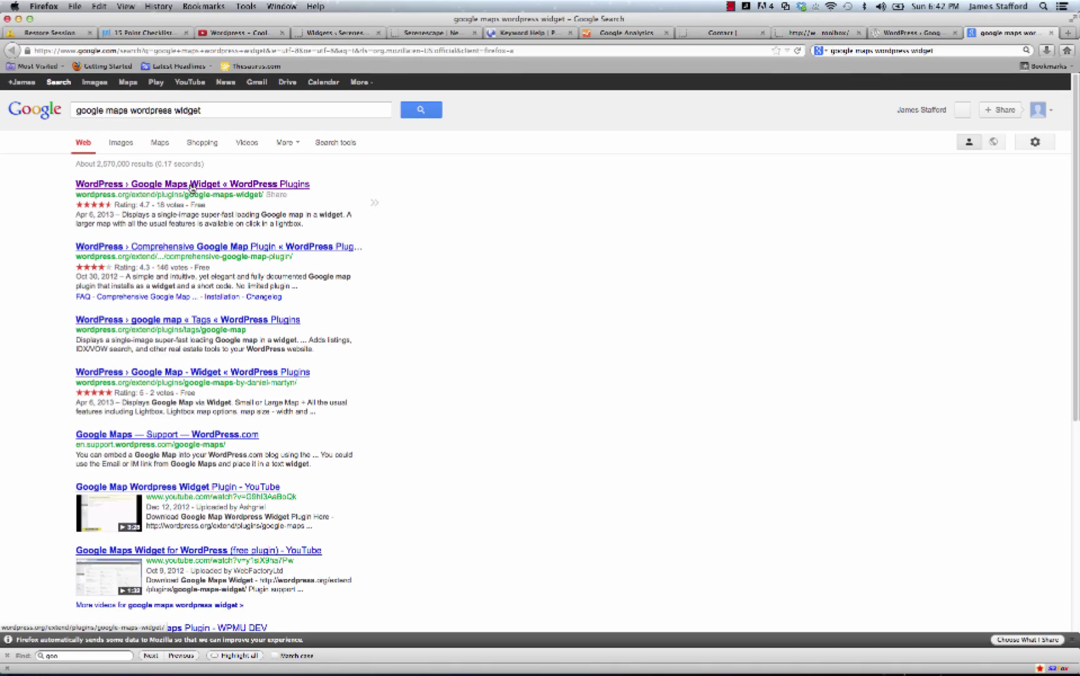
{"action": "left_click", "coordinate": [361, 226]}
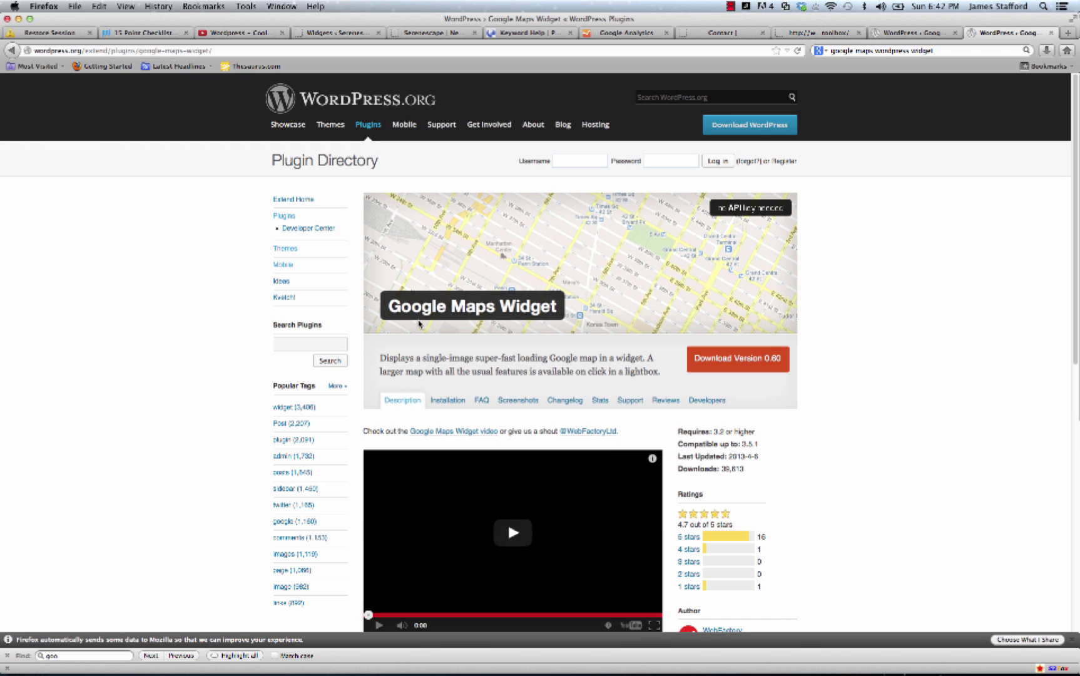
Download version 0.60 as google-maps-widget.0.60.zip and save it to the computer.
{"action": "scroll", "coordinate": [225, 319], "scroll_direction": "down", "scroll_amount": 1}
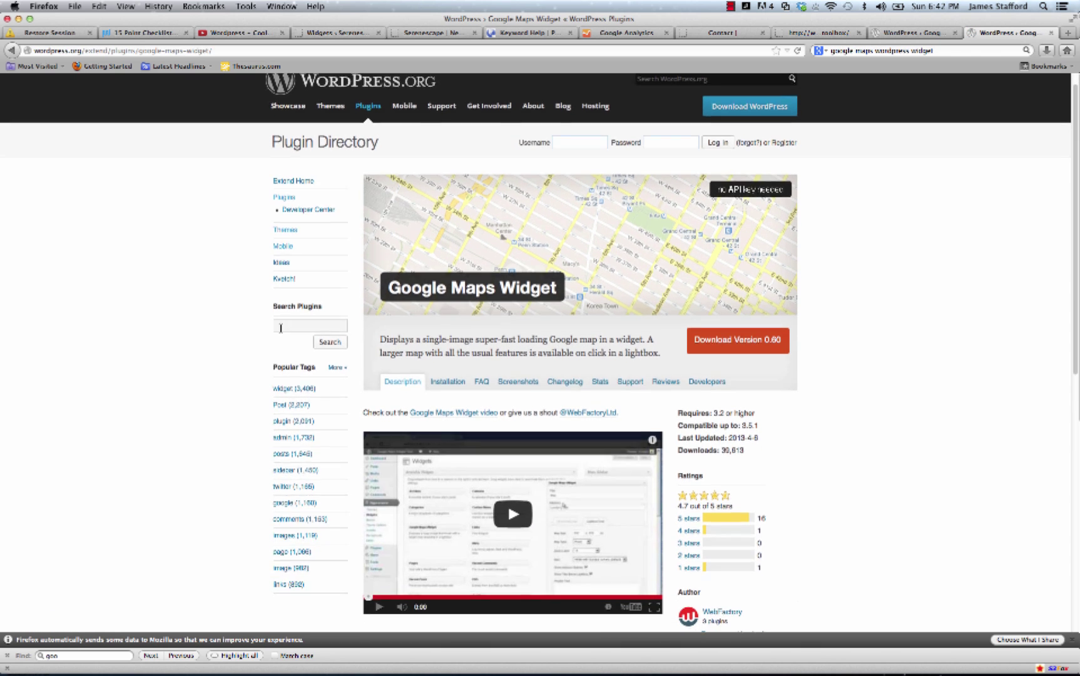
{"action": "scroll", "coordinate": [281, 328], "scroll_direction": "down", "scroll_amount": 1}
{"action": "left_click", "coordinate": [742, 311]}
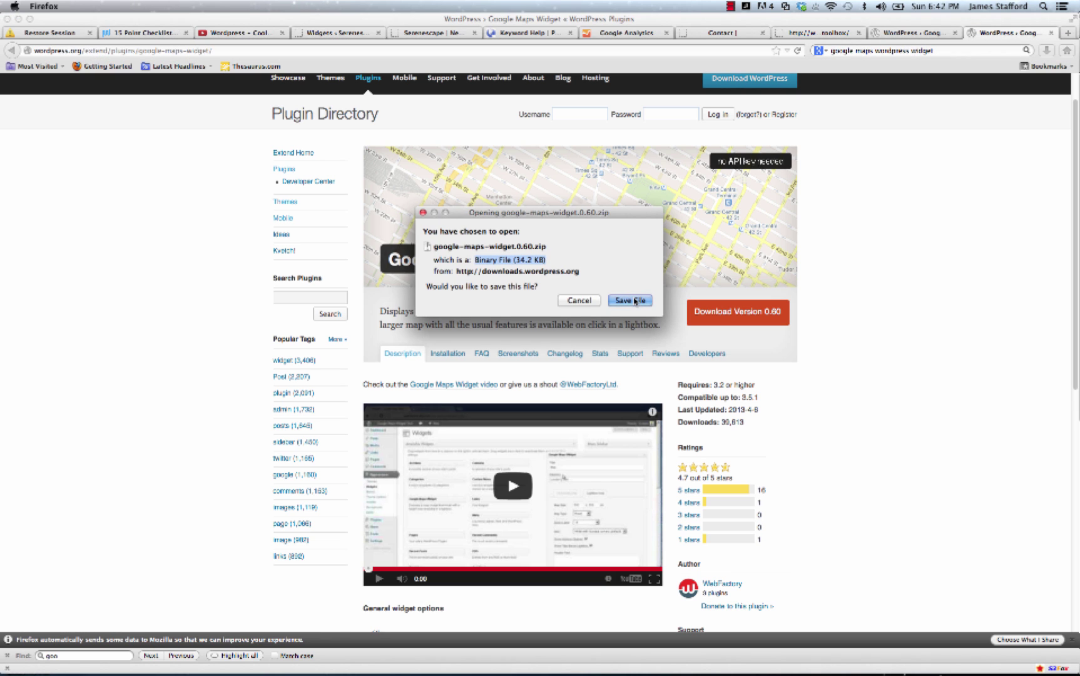
{"action": "left_click", "coordinate": [635, 301]}
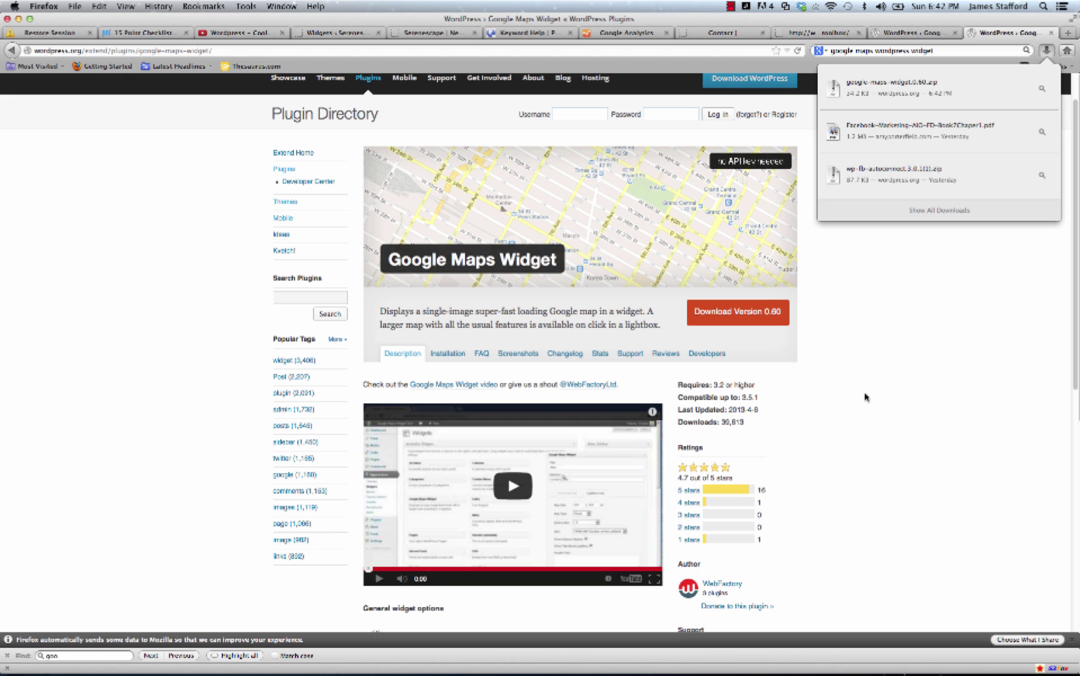
Close the downloads list and go to Add New Plugins in the Serenescape admin.
{"action": "left_click", "coordinate": [866, 396]}
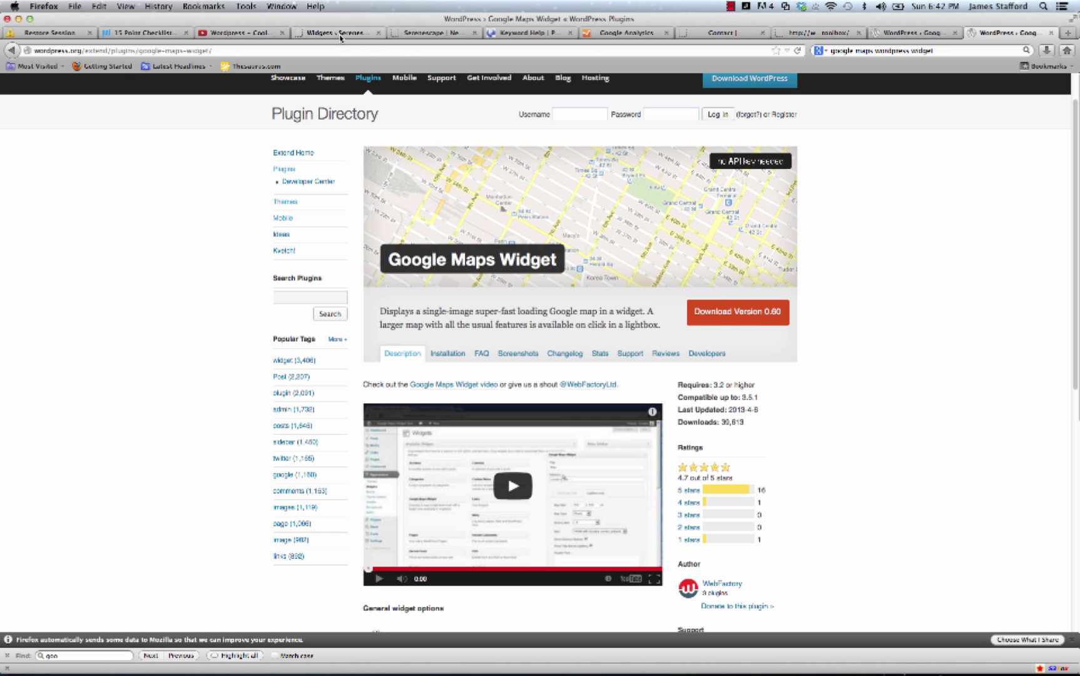
{"action": "left_click", "coordinate": [341, 35]}
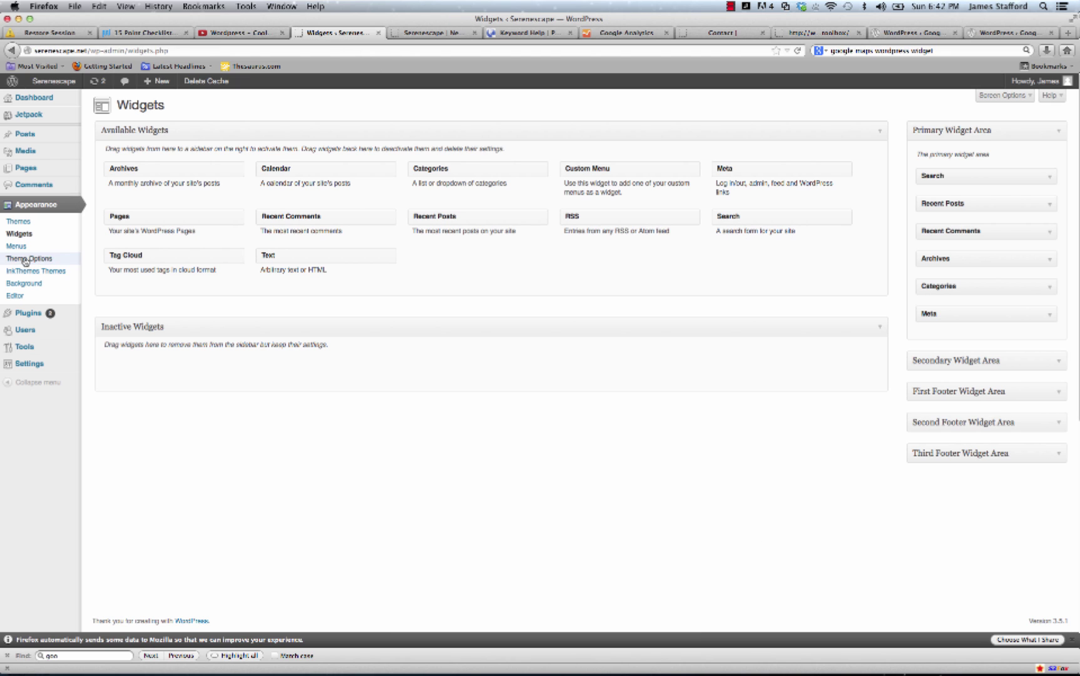
{"action": "mouse_move", "coordinate": [29, 311]}
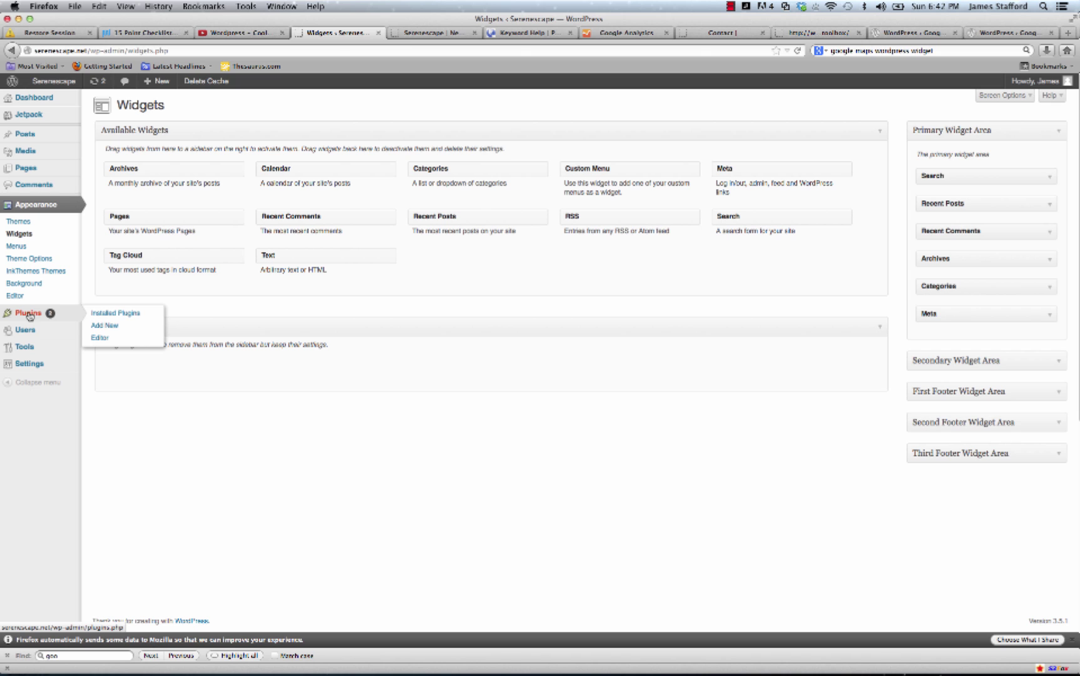
{"action": "left_click", "coordinate": [122, 324]}
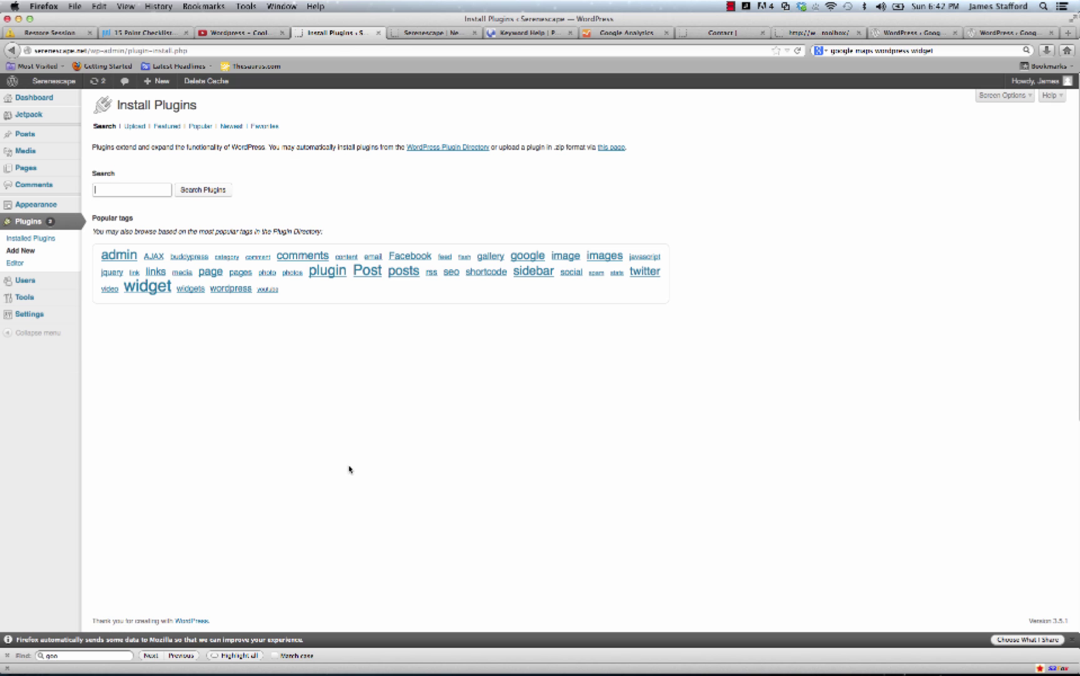
Upload google-maps-widget.0.60.zip from Downloads, install it and activate the plugin.
{"action": "left_click", "coordinate": [136, 126]}
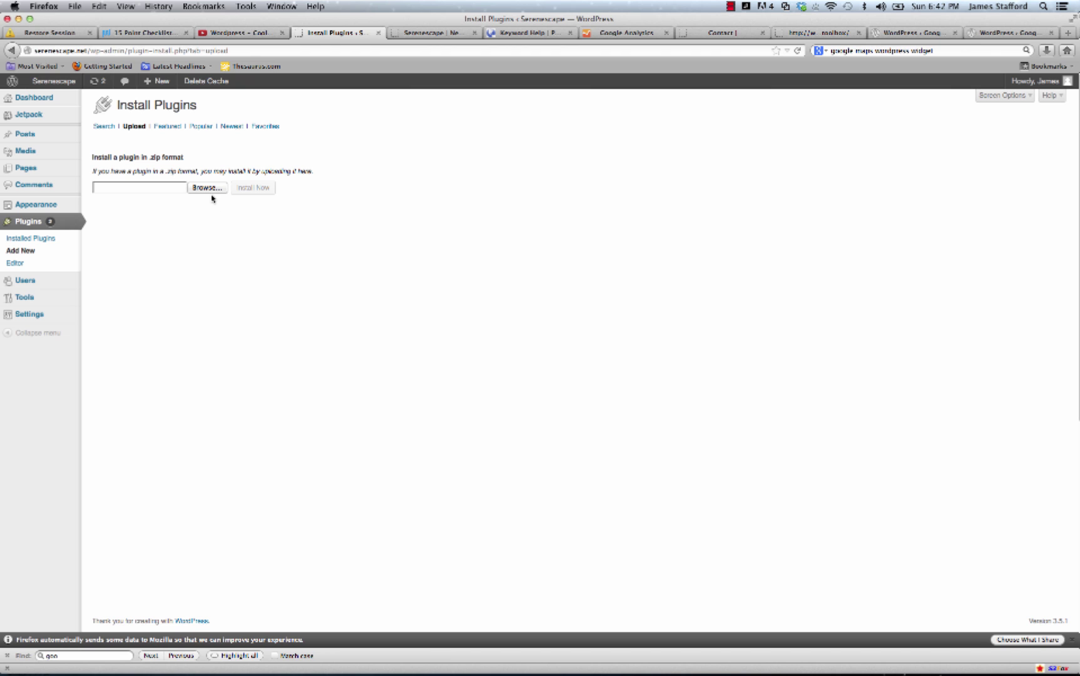
{"action": "left_click", "coordinate": [208, 189]}
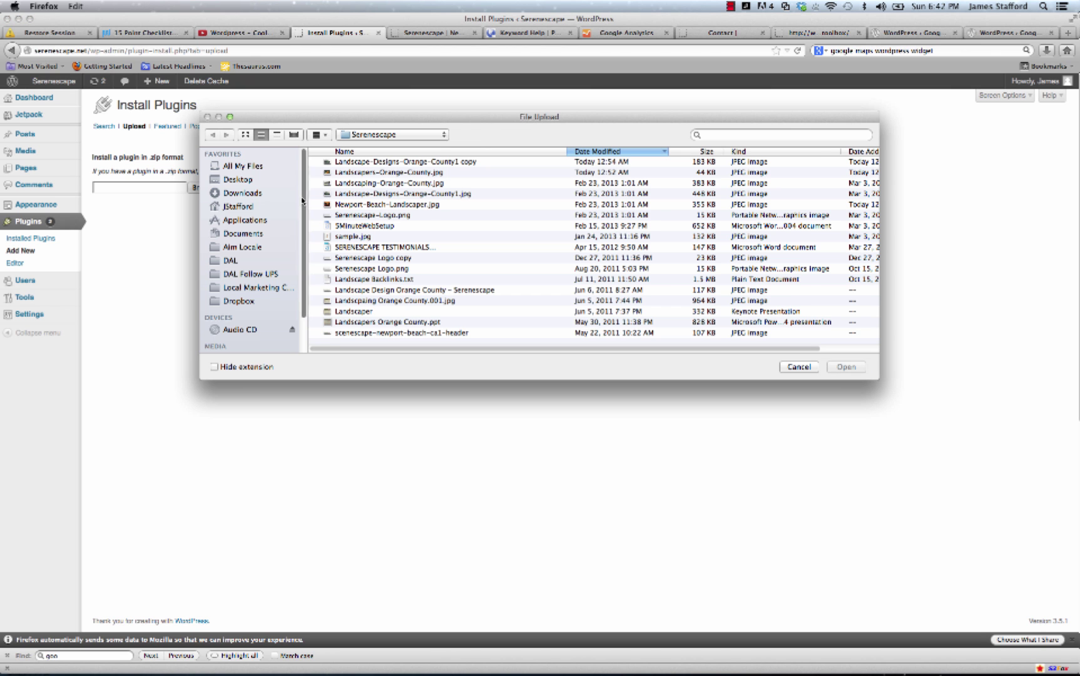
{"action": "left_click", "coordinate": [243, 193]}
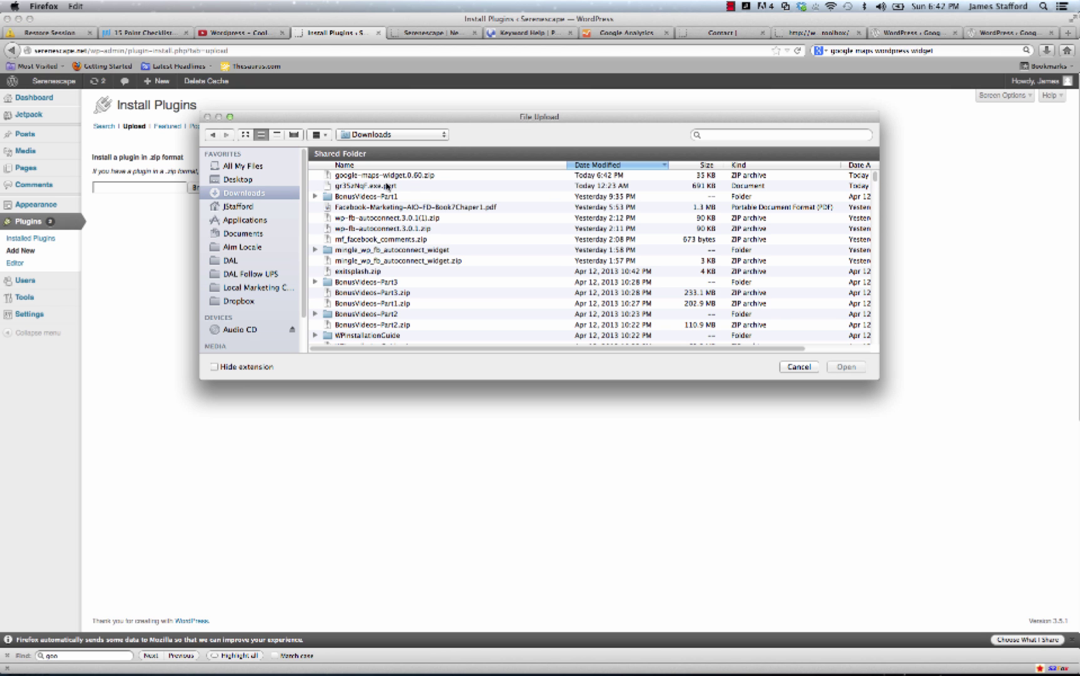
{"action": "left_click", "coordinate": [385, 175]}
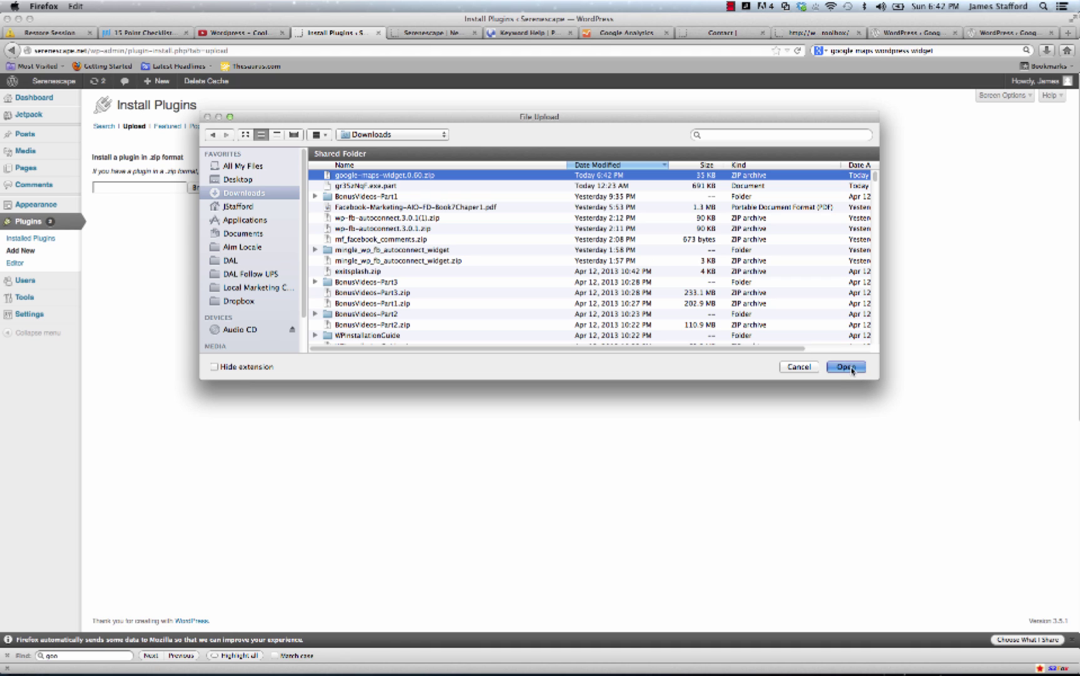
{"action": "left_click", "coordinate": [846, 368]}
{"action": "left_click", "coordinate": [254, 188]}
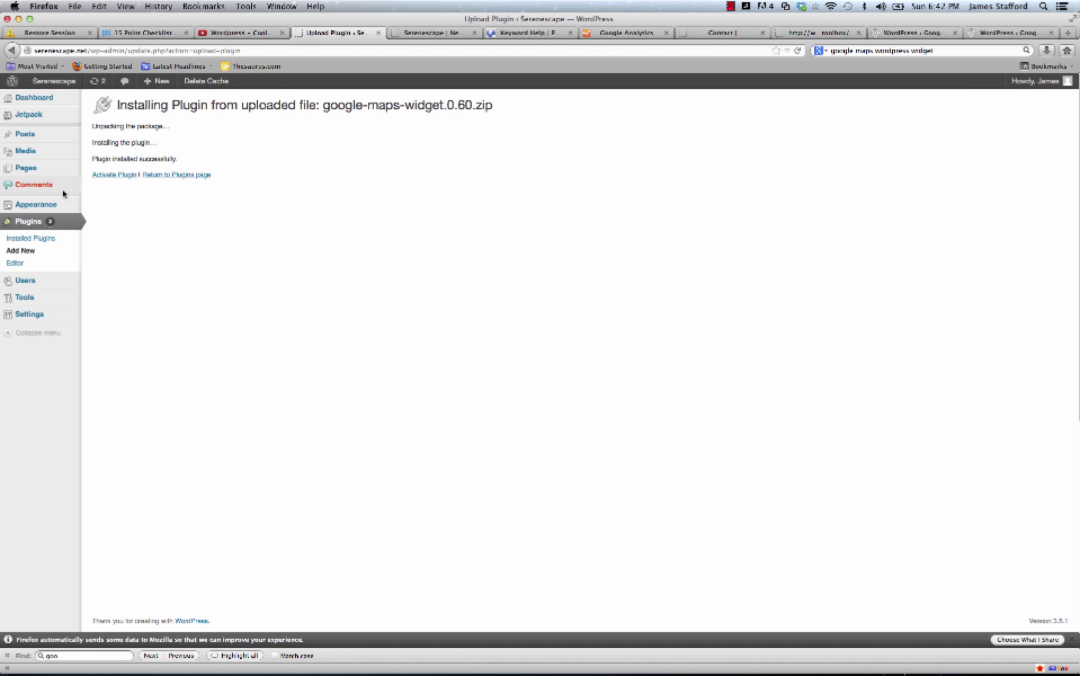
{"action": "left_click", "coordinate": [113, 179]}
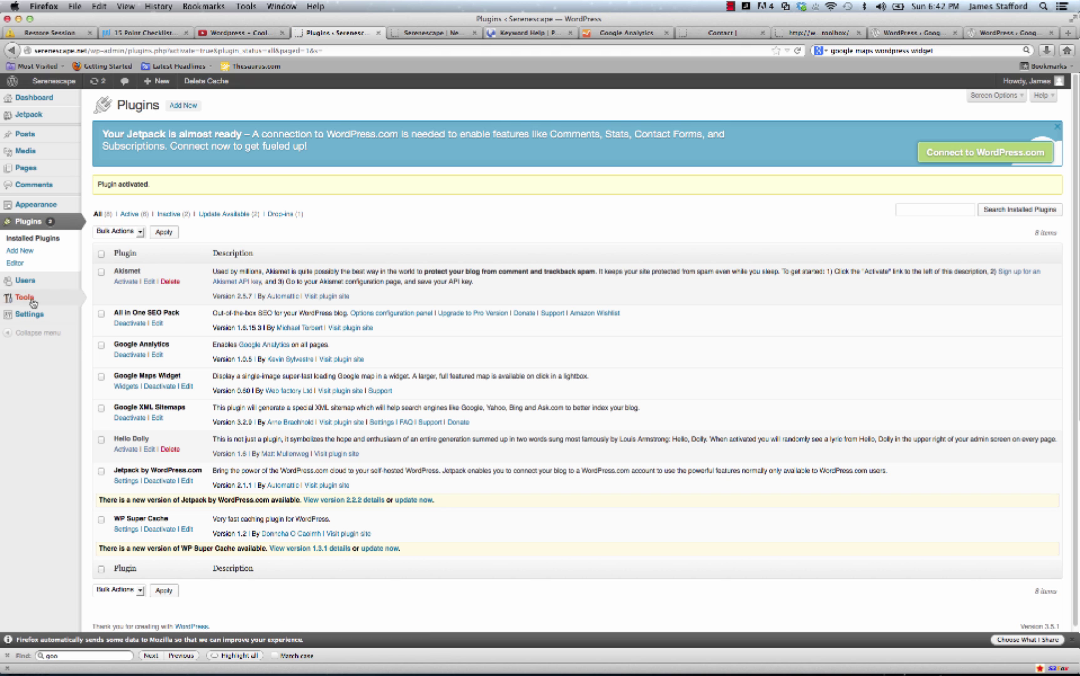
Drag the Google Maps Widget into the expanded Third Footer Widget Area and select its address value.
{"action": "mouse_move", "coordinate": [29, 206]}
{"action": "left_click", "coordinate": [115, 217]}
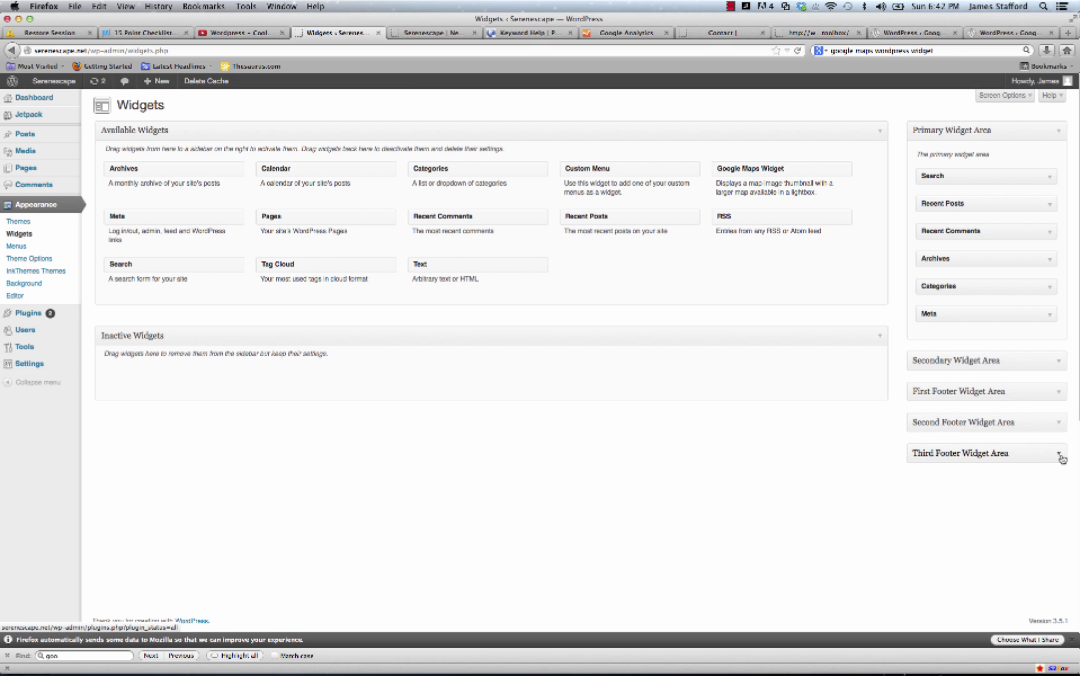
{"action": "left_click", "coordinate": [1061, 457]}
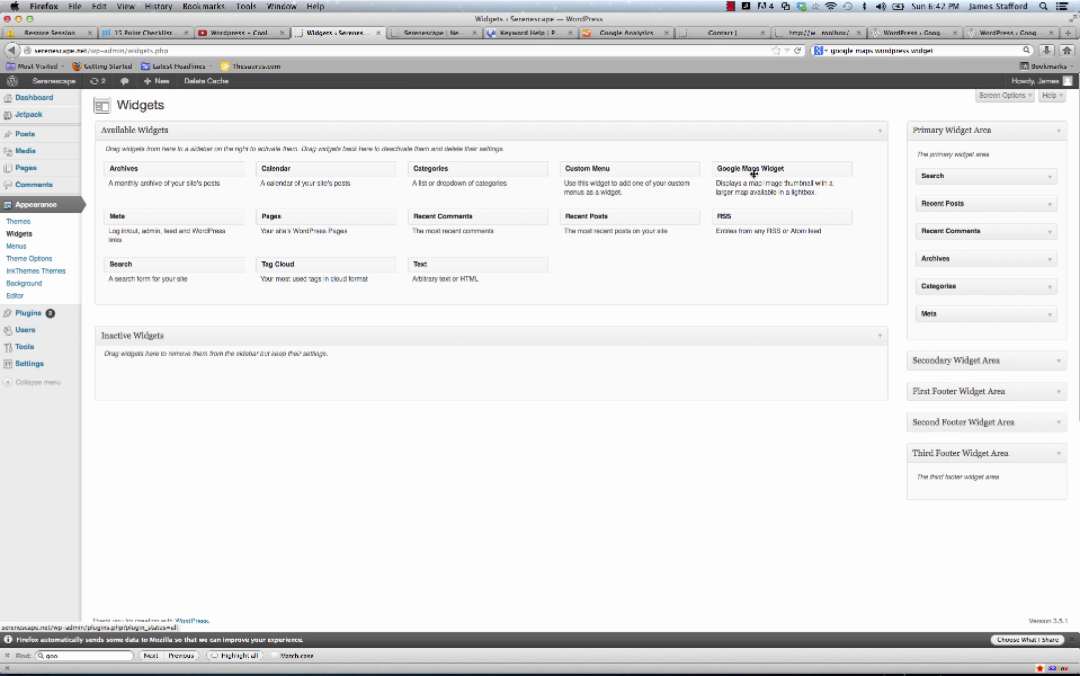
{"action": "left_click_drag", "start_coordinate": [754, 170], "coordinate": [962, 504]}
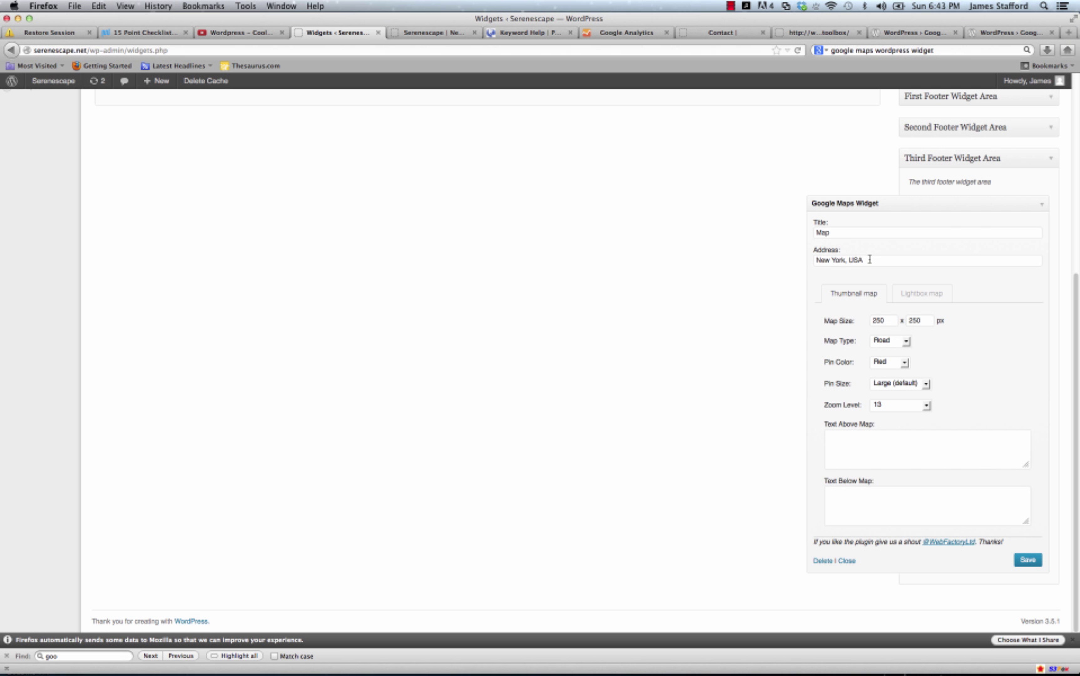
{"action": "triple_click", "coordinate": [869, 259]}
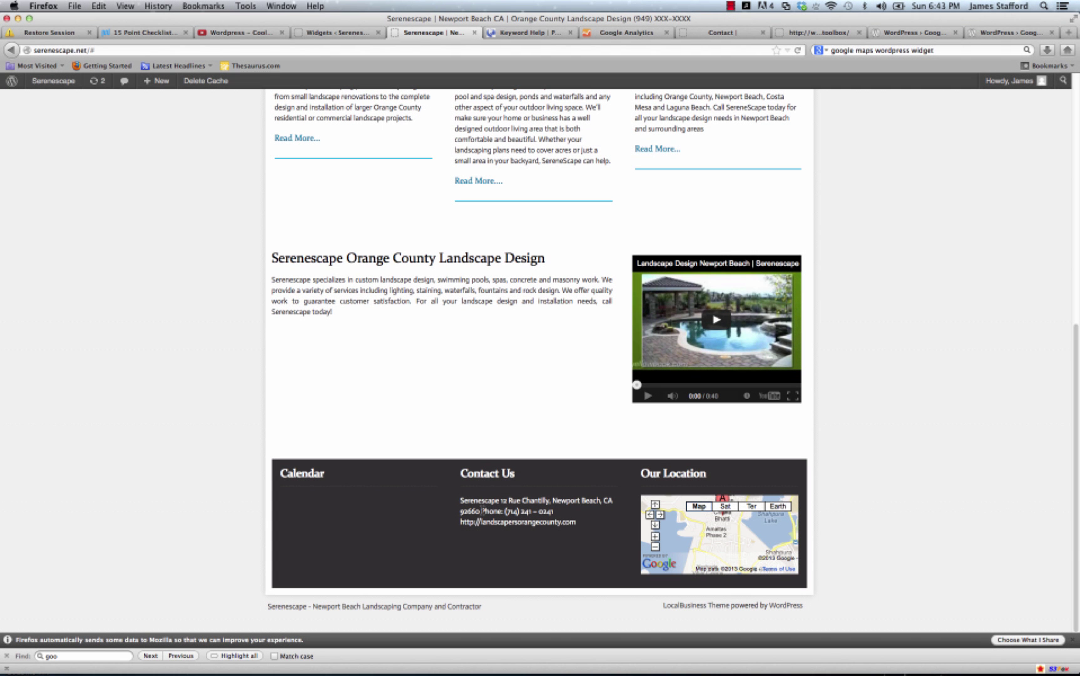
Copy the Contact Us business address into the map widget's Address field and save the widget.
{"action": "left_click_drag", "start_coordinate": [468, 501], "coordinate": [481, 511]}
{"action": "right_click", "coordinate": [480, 503]}
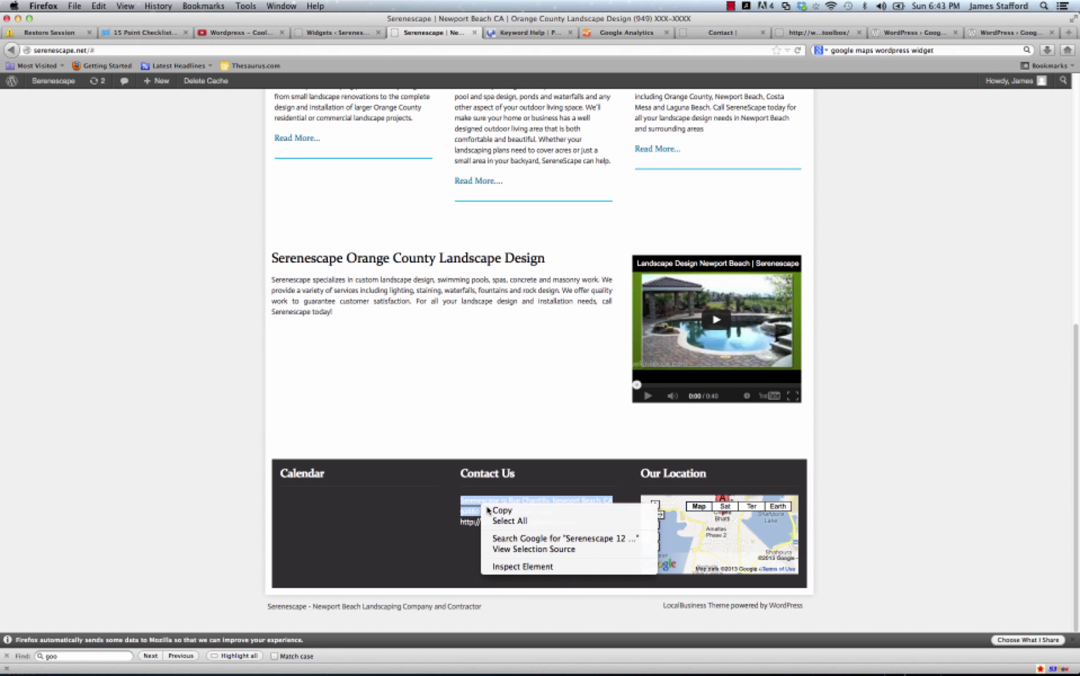
{"action": "left_click", "coordinate": [494, 510]}
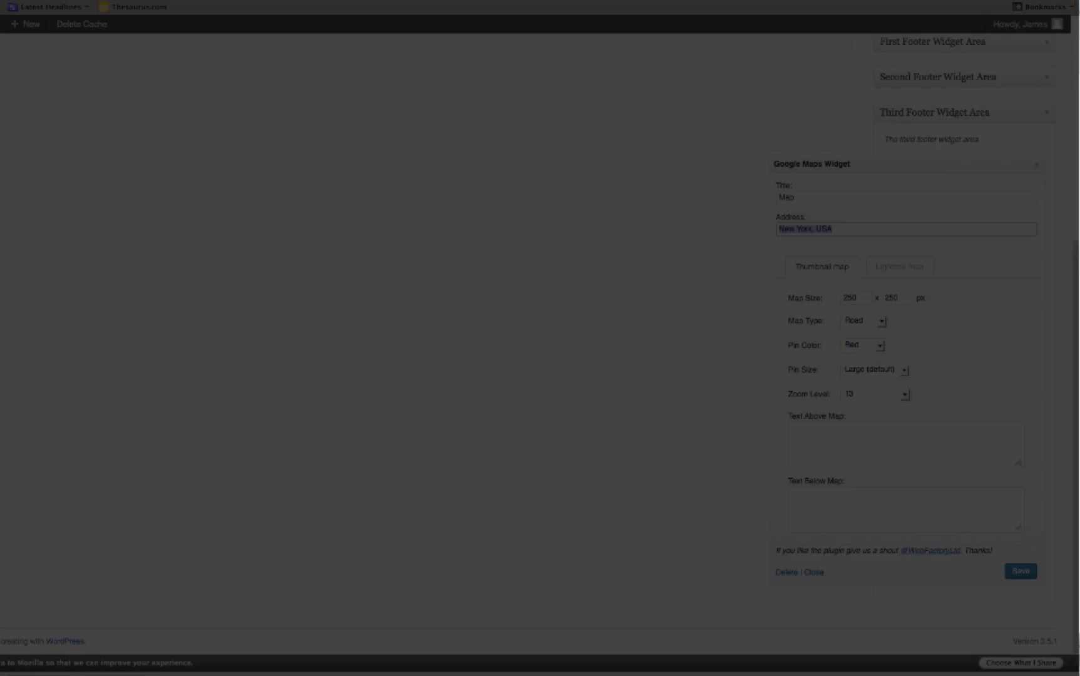
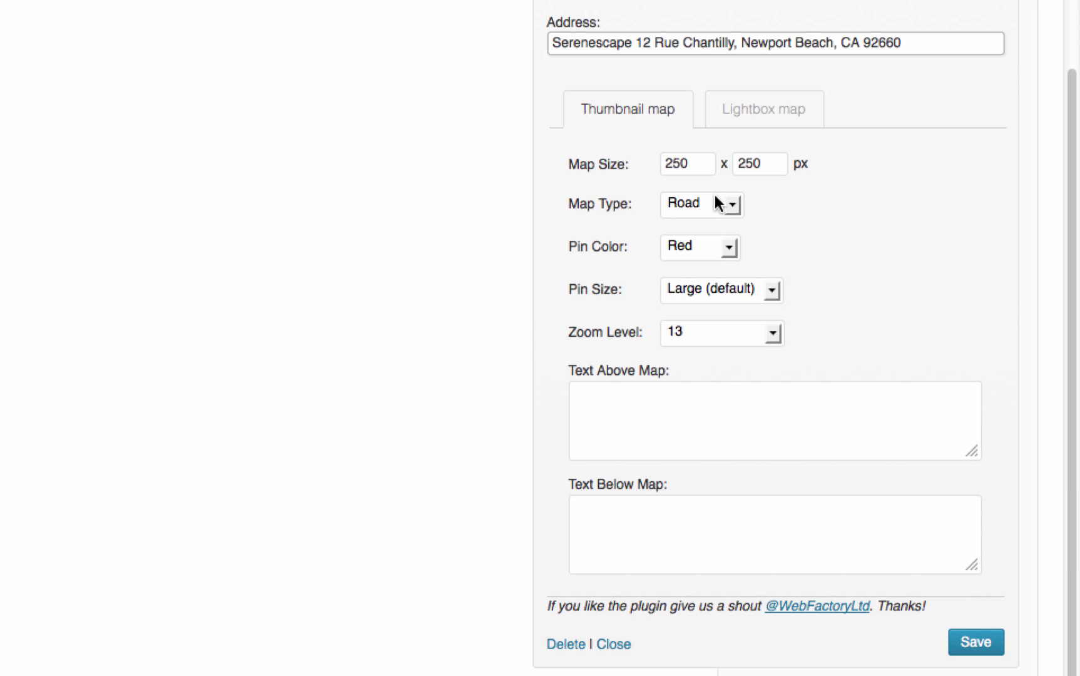
{"action": "left_click", "coordinate": [973, 638]}
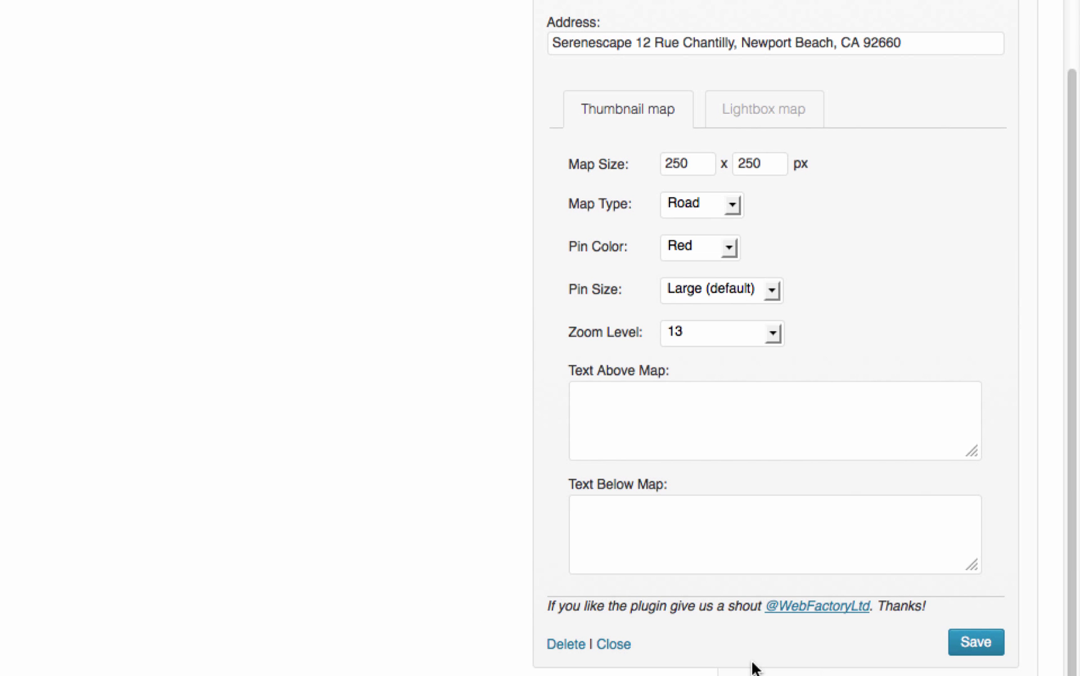
{"action": "left_click", "coordinate": [613, 645]}
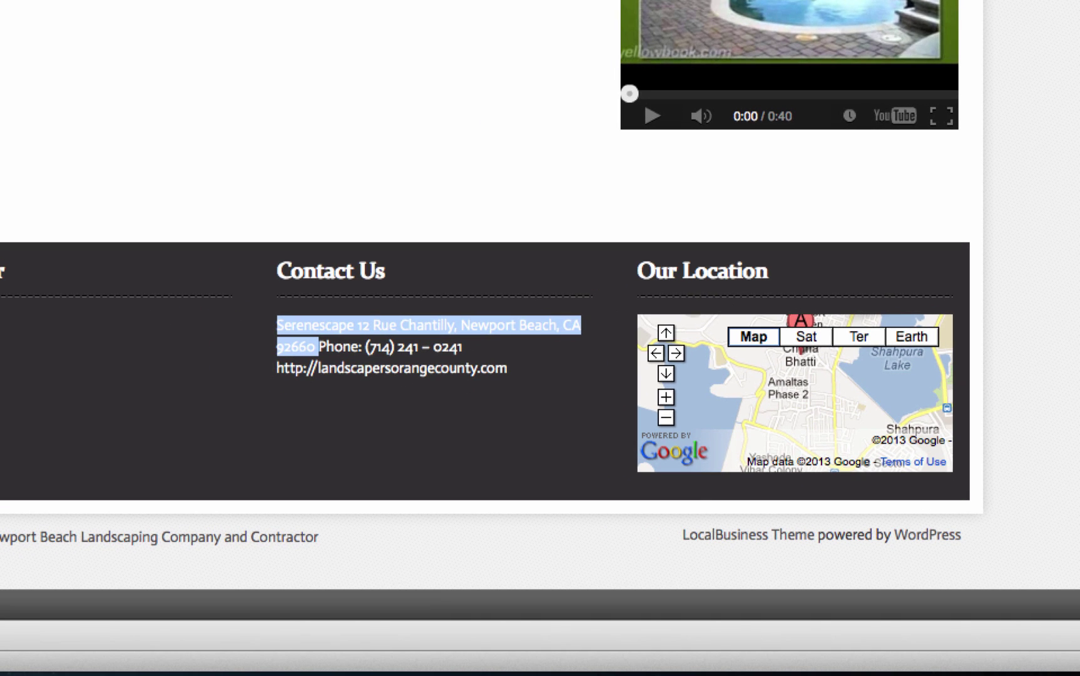
{"action": "key", "text": "super+r"}
{"action": "scroll", "coordinate": [494, 295], "scroll_direction": "down", "scroll_amount": 3}
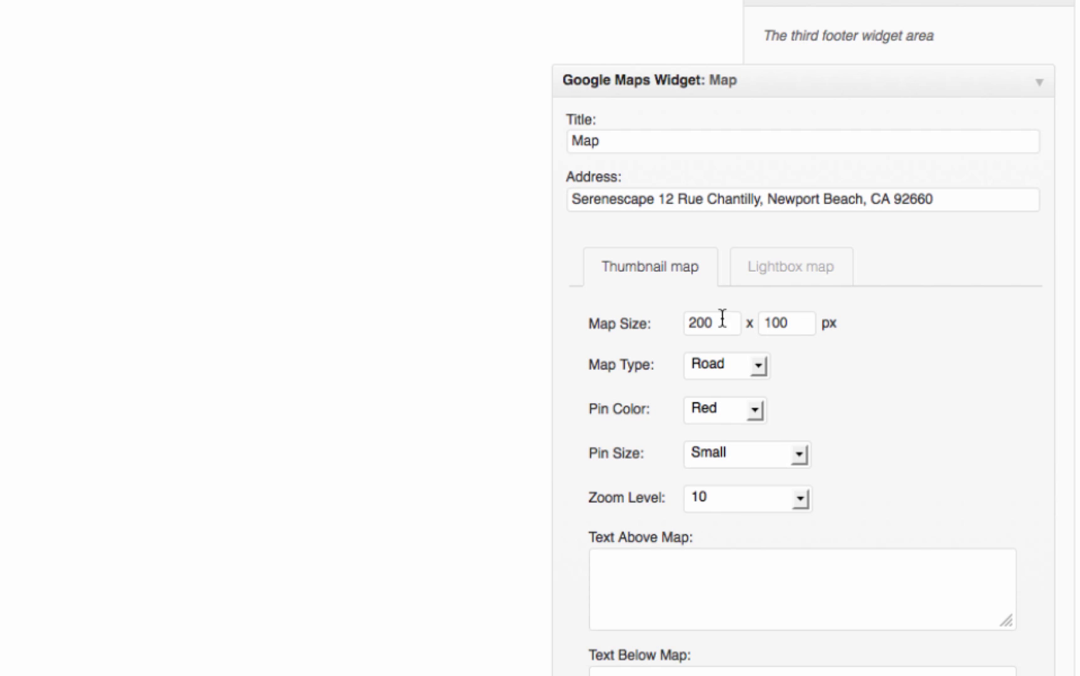
Change the map widget's thumbnail size to 200 × 125 px.
{"action": "left_click", "coordinate": [727, 323]}
{"action": "double_click", "coordinate": [792, 323]}
{"action": "left_click", "coordinate": [713, 331]}
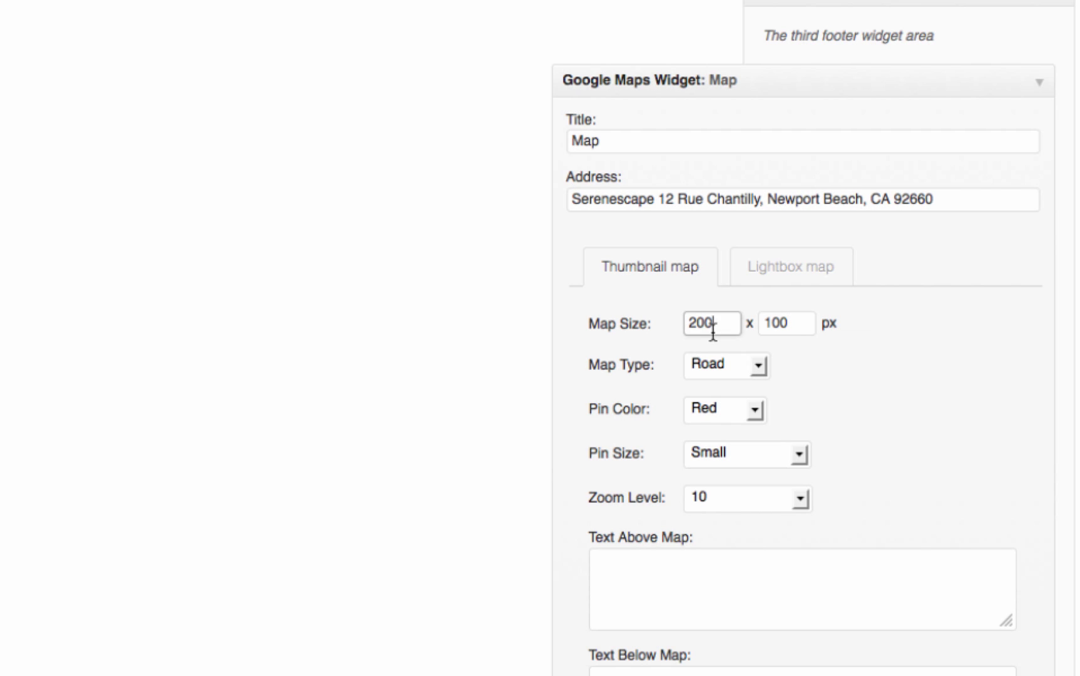
{"action": "double_click", "coordinate": [799, 331]}
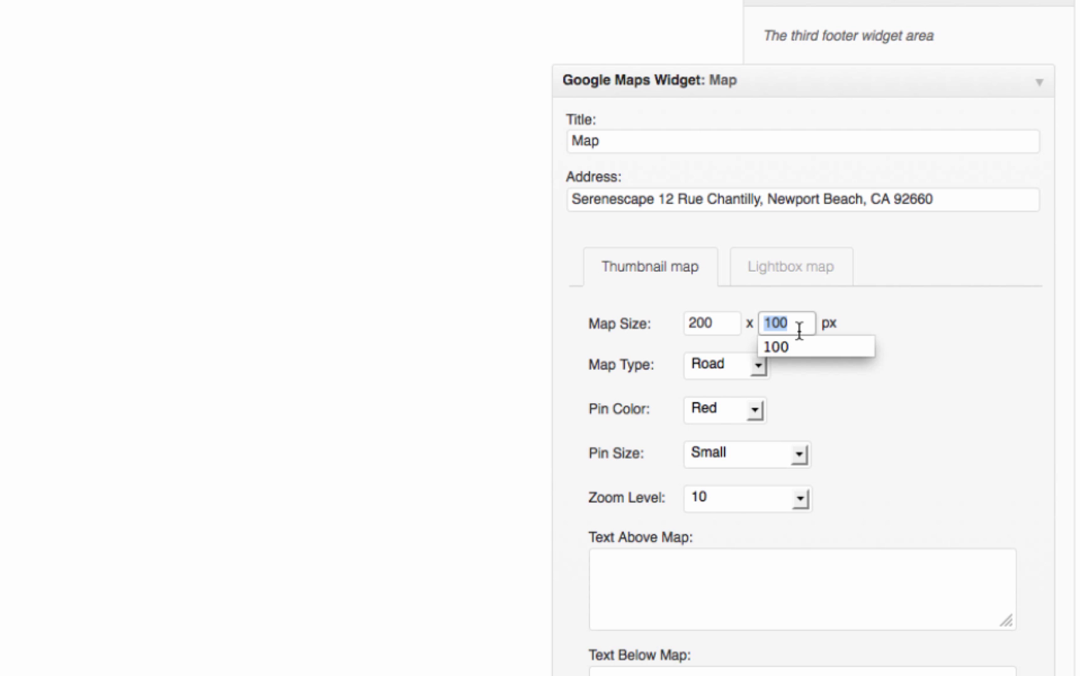
{"action": "type", "text": "125"}
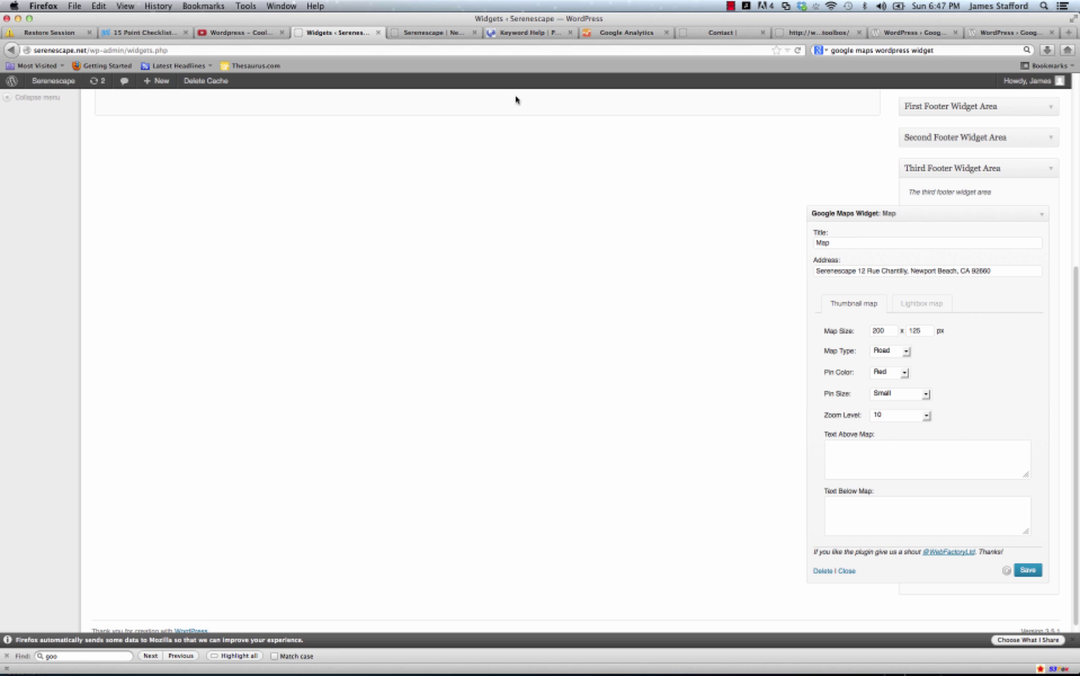
{"action": "left_click", "coordinate": [435, 35]}
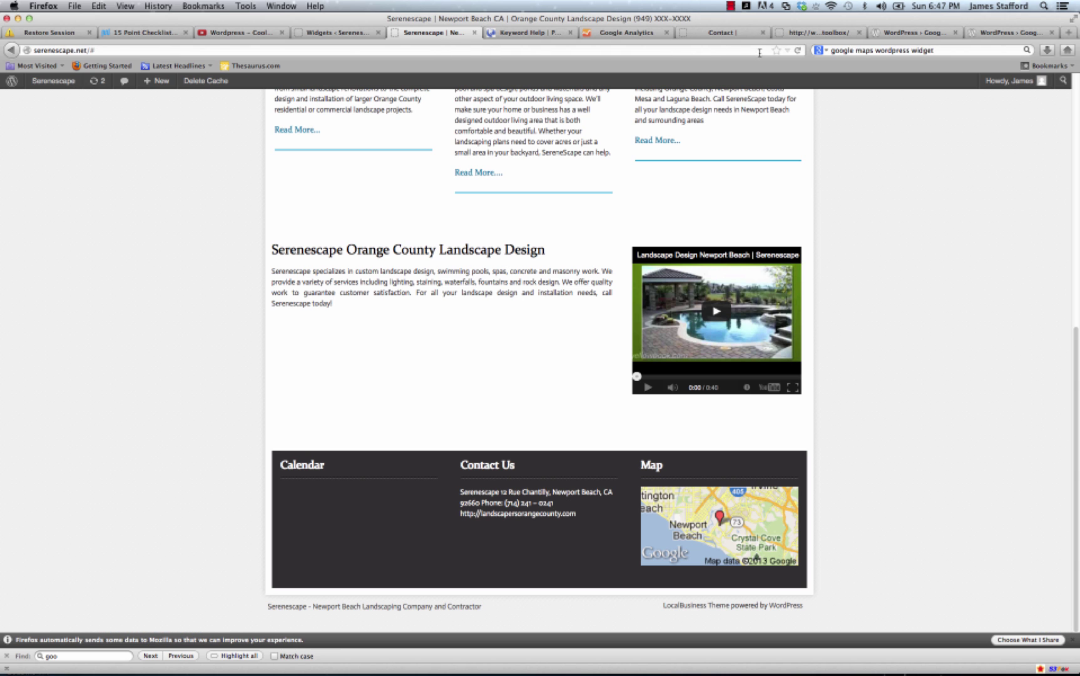
Reload the live site to check the footer Map, then shrink the browser window to preview narrow layout.
{"action": "left_click", "coordinate": [797, 51]}
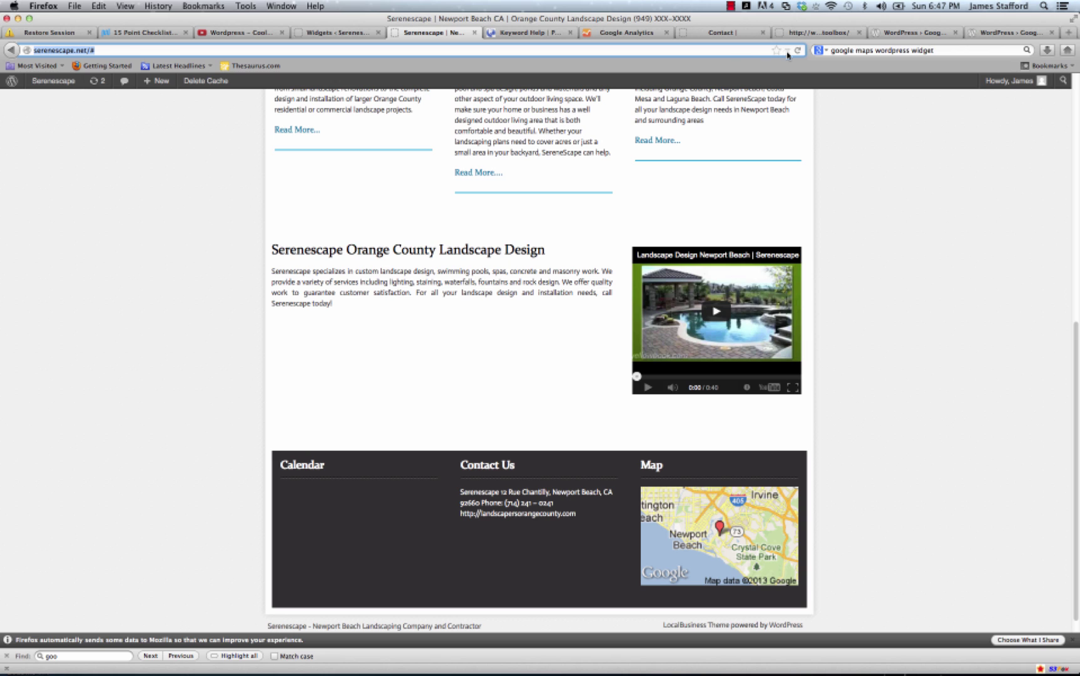
{"action": "left_click", "coordinate": [797, 51]}
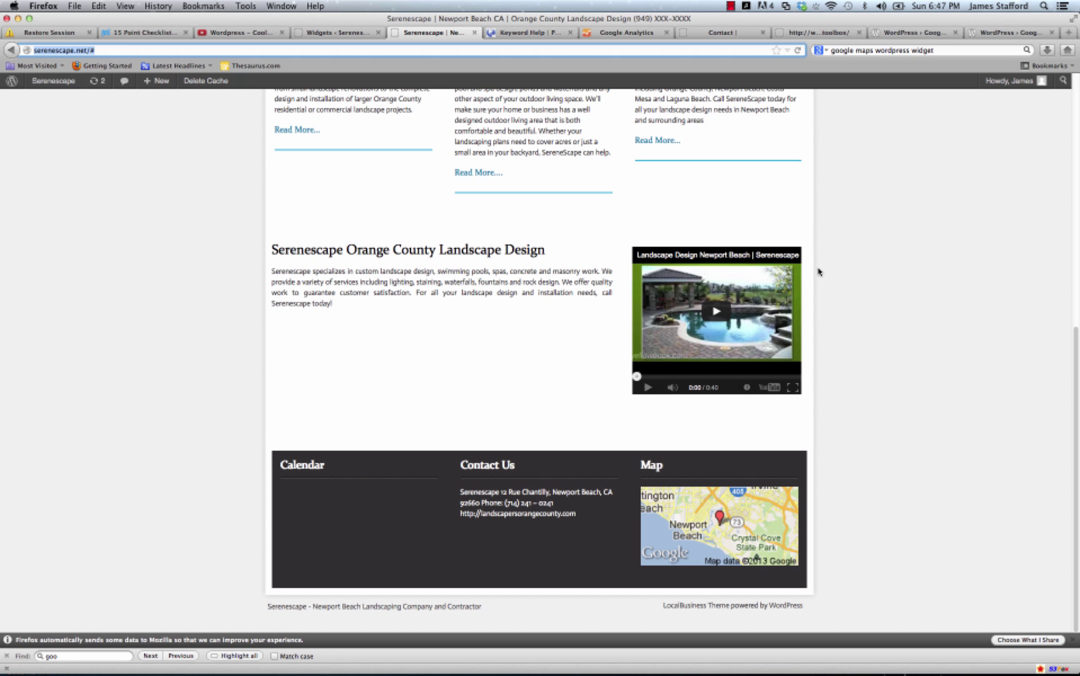
{"action": "scroll", "coordinate": [823, 289], "scroll_direction": "up", "scroll_amount": 10}
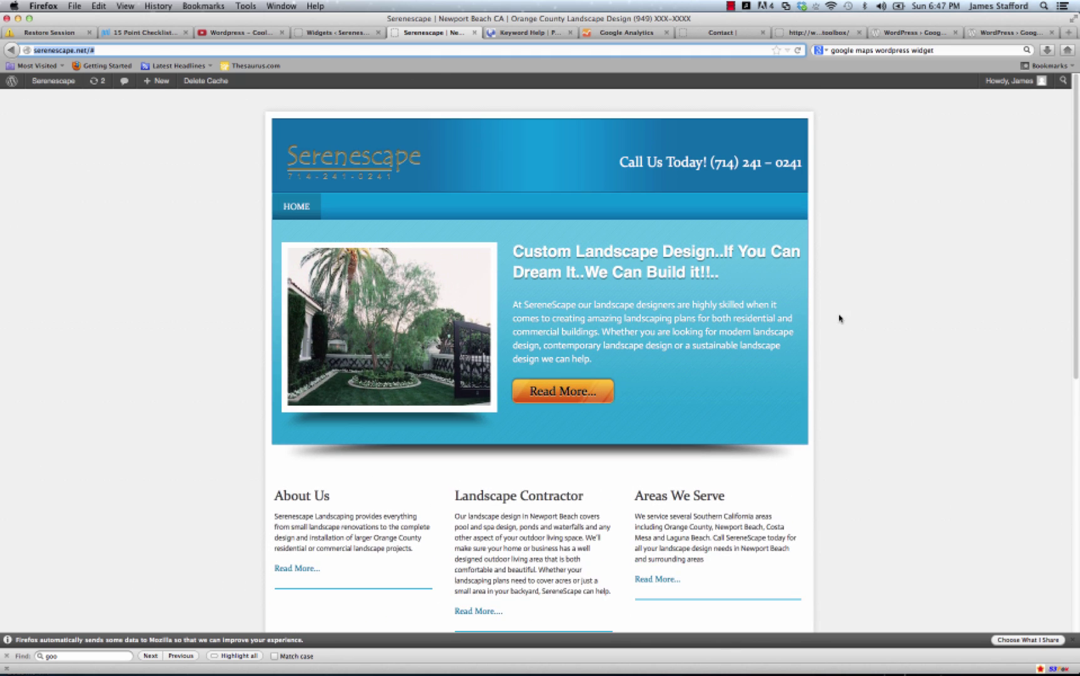
{"action": "scroll", "coordinate": [840, 318], "scroll_direction": "down", "scroll_amount": 10}
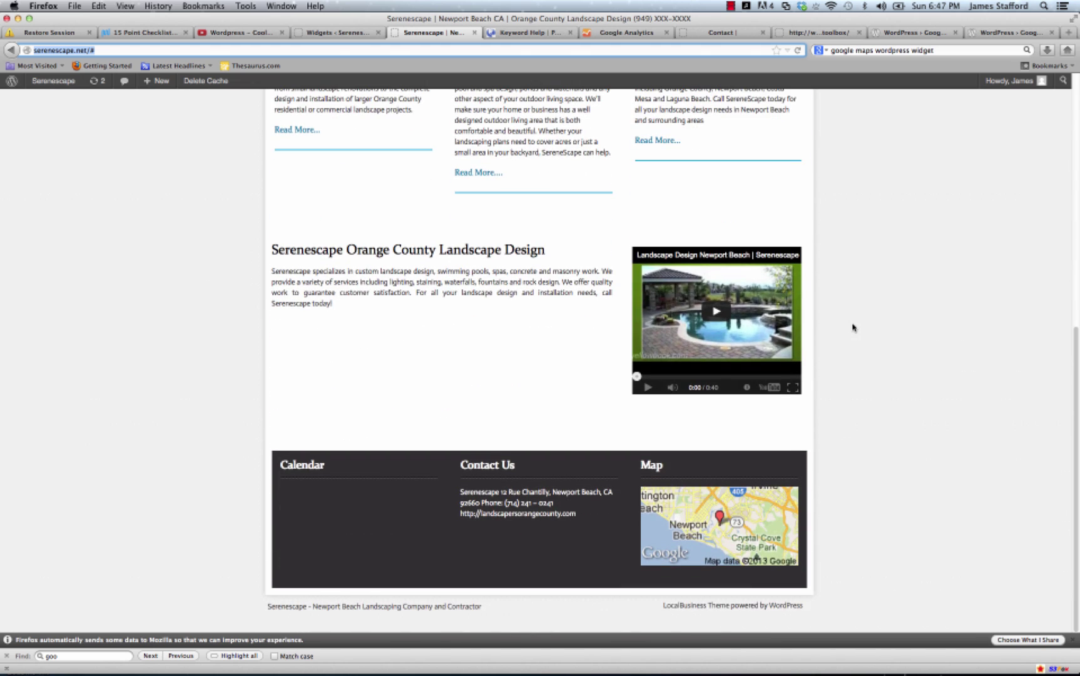
{"action": "scroll", "coordinate": [852, 327], "scroll_direction": "up", "scroll_amount": 1}
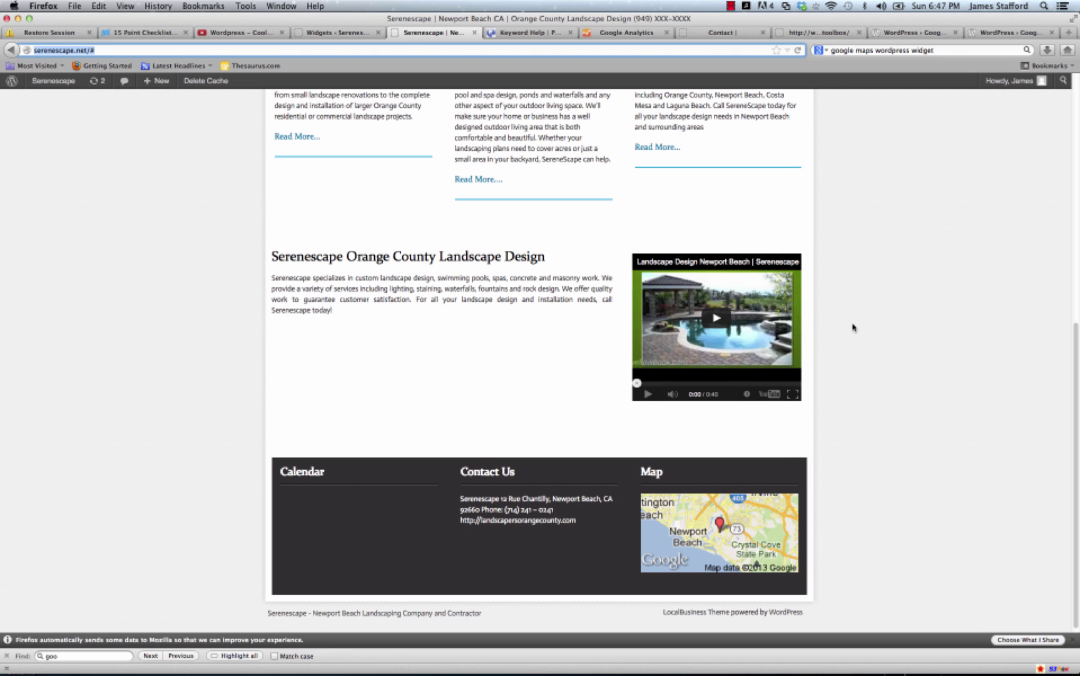
{"action": "left_click_drag", "start_coordinate": [1057, 671], "coordinate": [349, 616]}
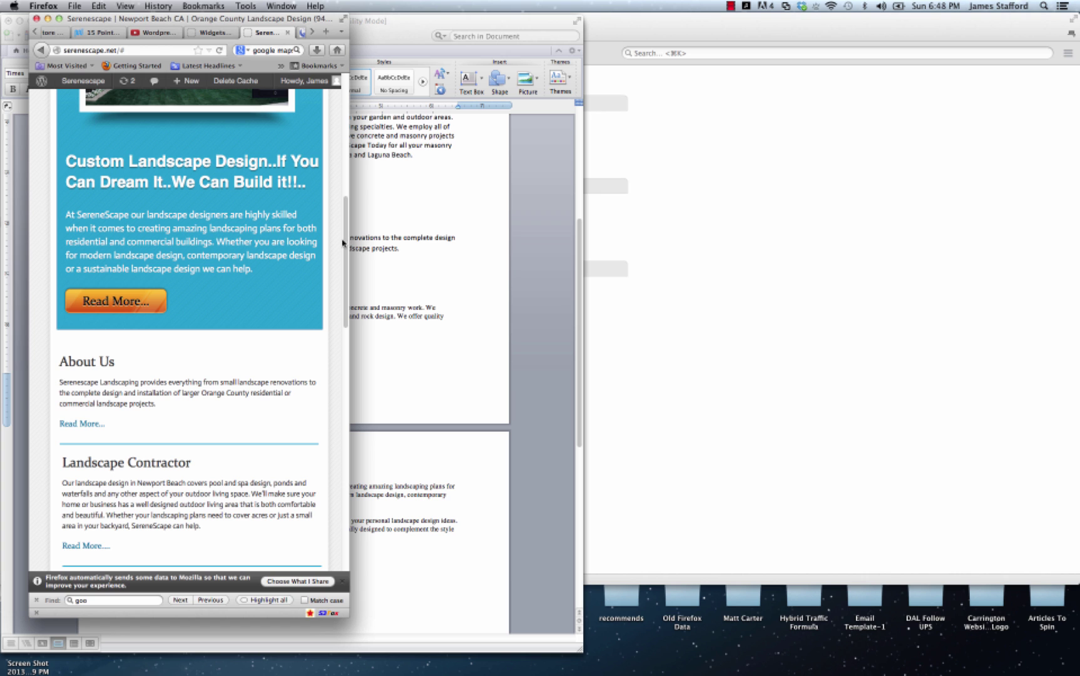
Place and resize the browser window beside the Word document, scrolling the narrow site to the footer map.
{"action": "left_click_drag", "start_coordinate": [343, 242], "coordinate": [336, 124]}
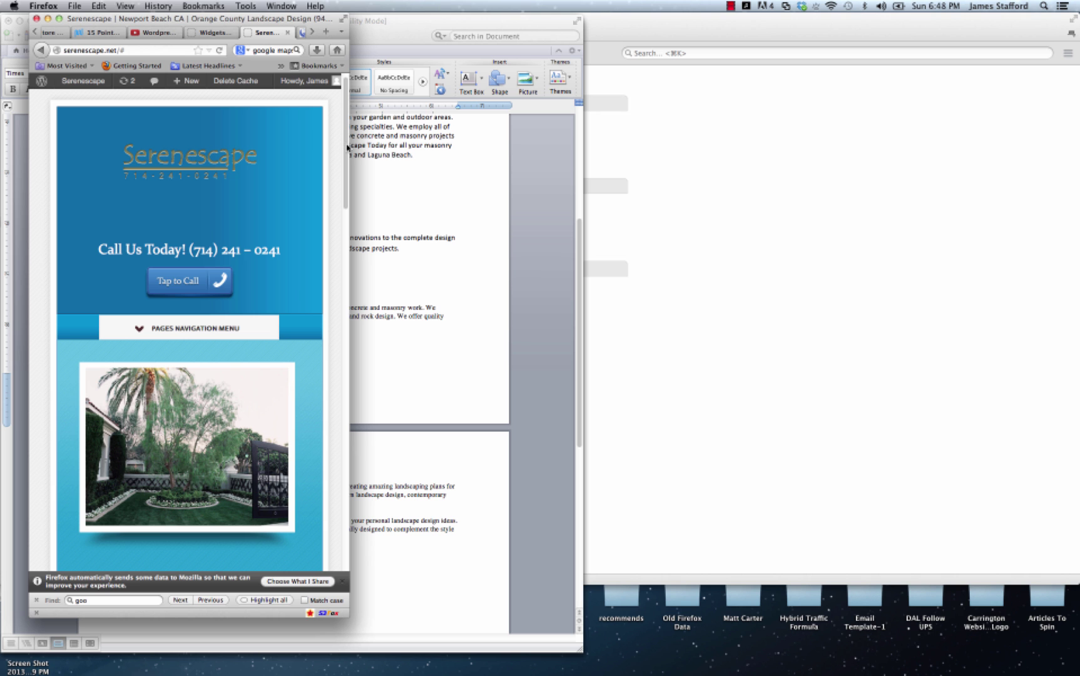
{"action": "left_click_drag", "start_coordinate": [347, 148], "coordinate": [336, 272]}
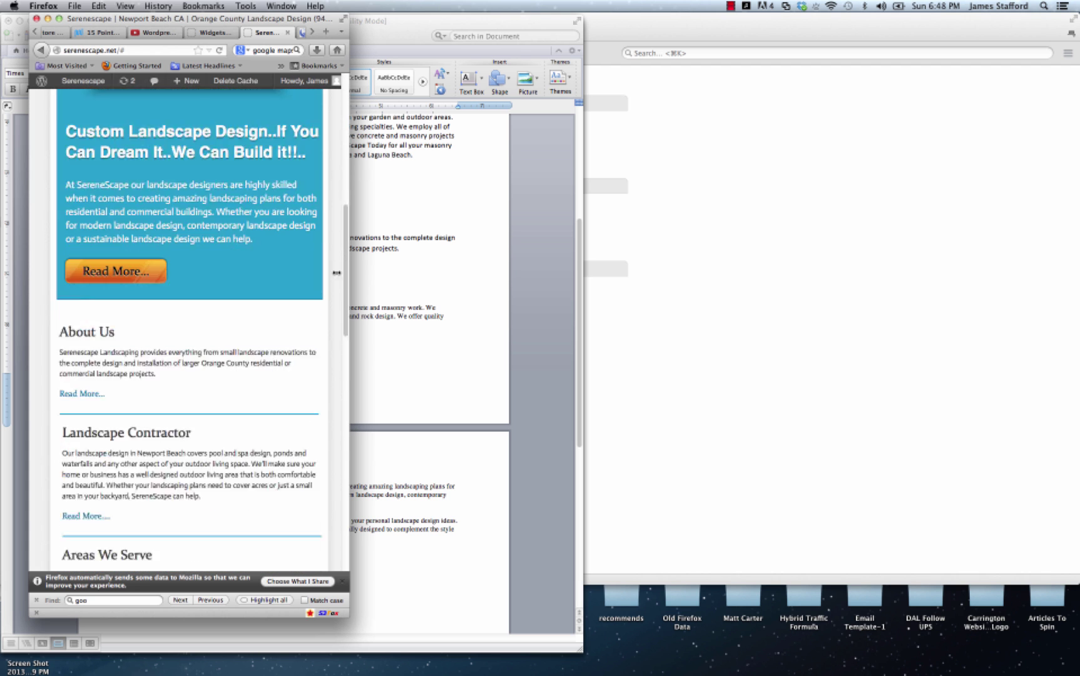
{"action": "scroll", "coordinate": [337, 273], "scroll_direction": "down", "scroll_amount": 5}
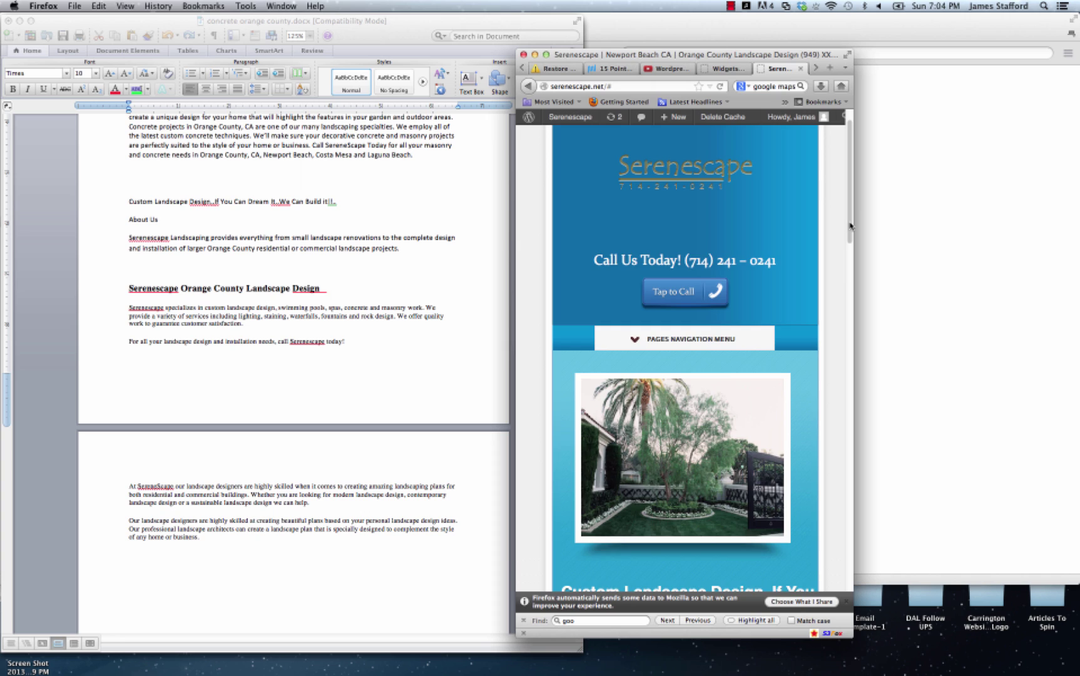
{"action": "left_click_drag", "start_coordinate": [850, 259], "coordinate": [841, 220]}
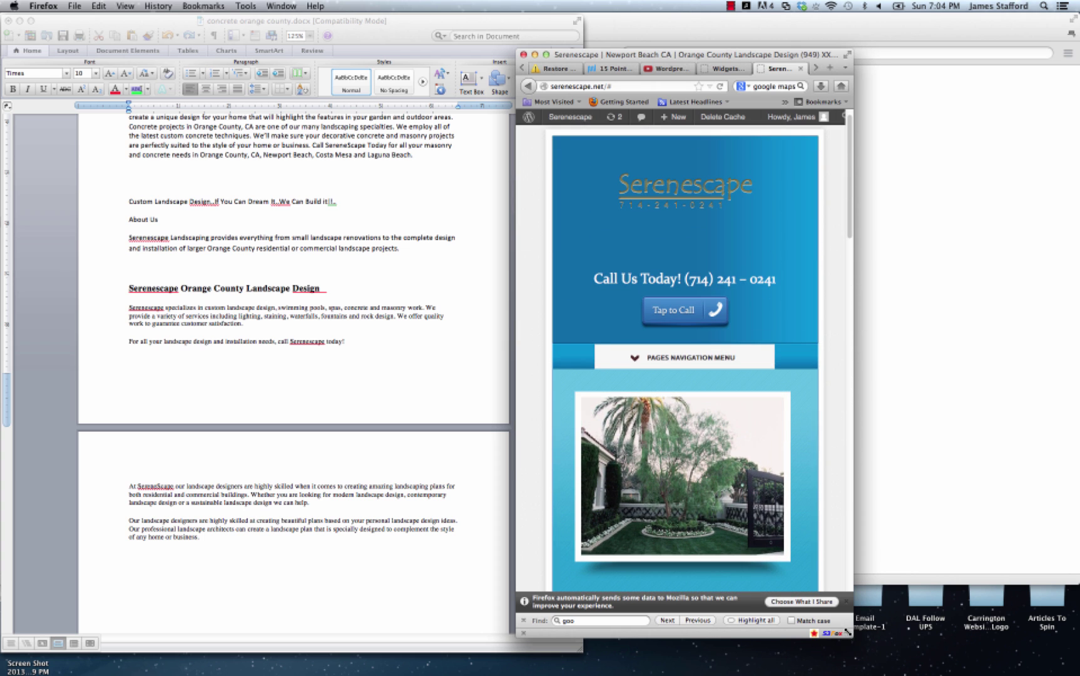
{"action": "left_click_drag", "start_coordinate": [848, 632], "coordinate": [822, 480]}
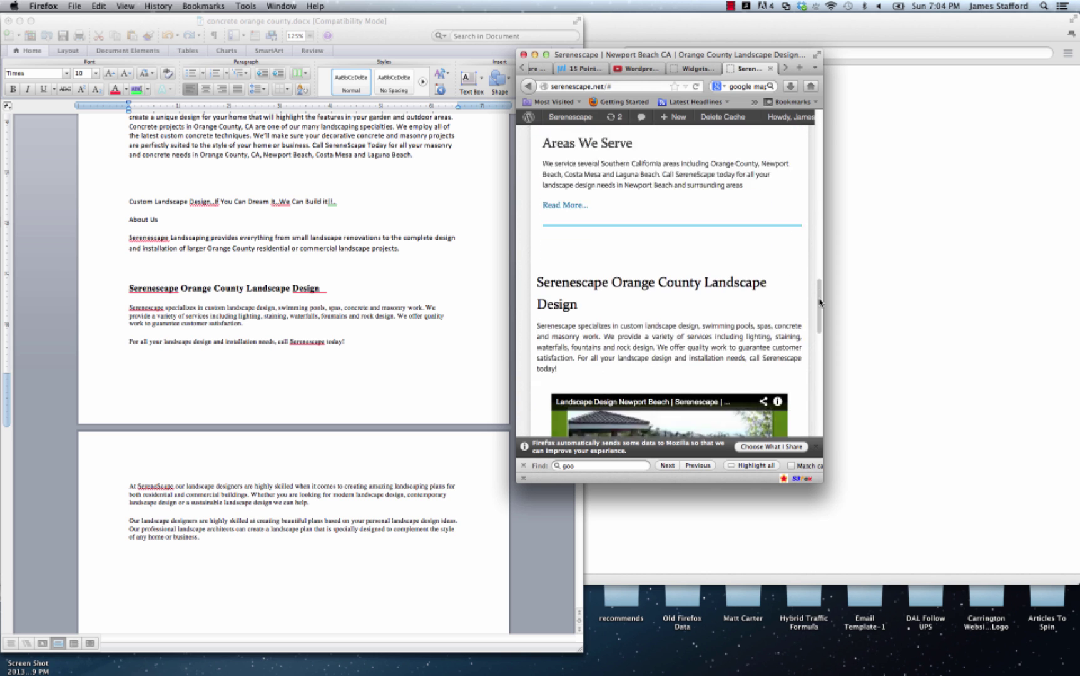
{"action": "scroll", "coordinate": [826, 383], "scroll_direction": "down", "scroll_amount": 4}
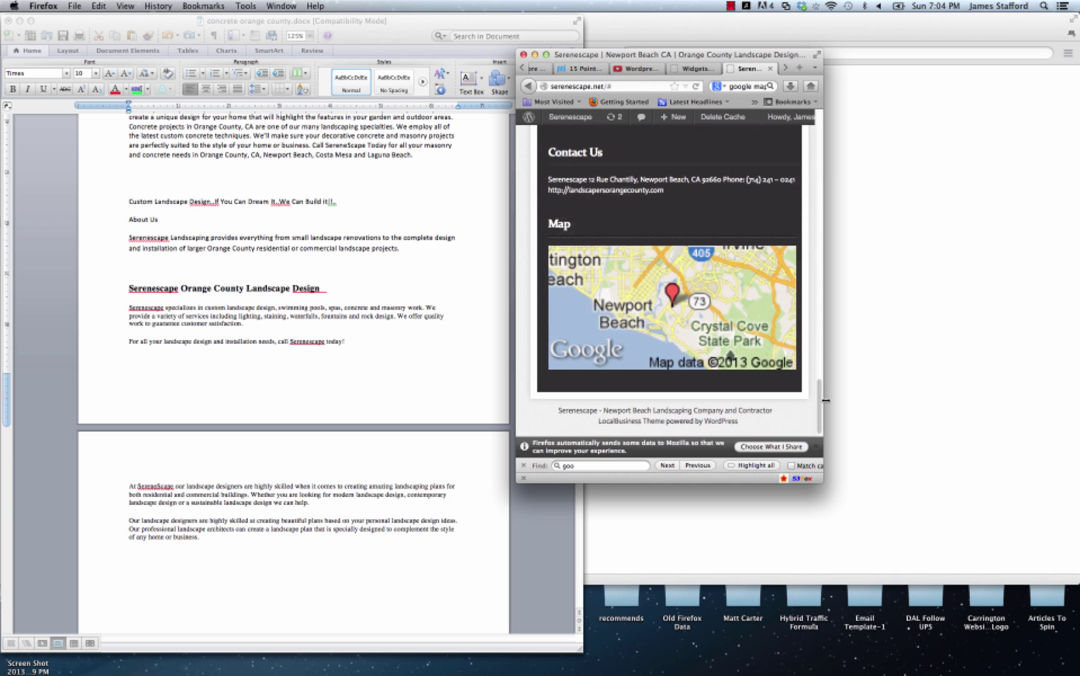
{"action": "scroll", "coordinate": [825, 403], "scroll_direction": "up", "scroll_amount": 1}
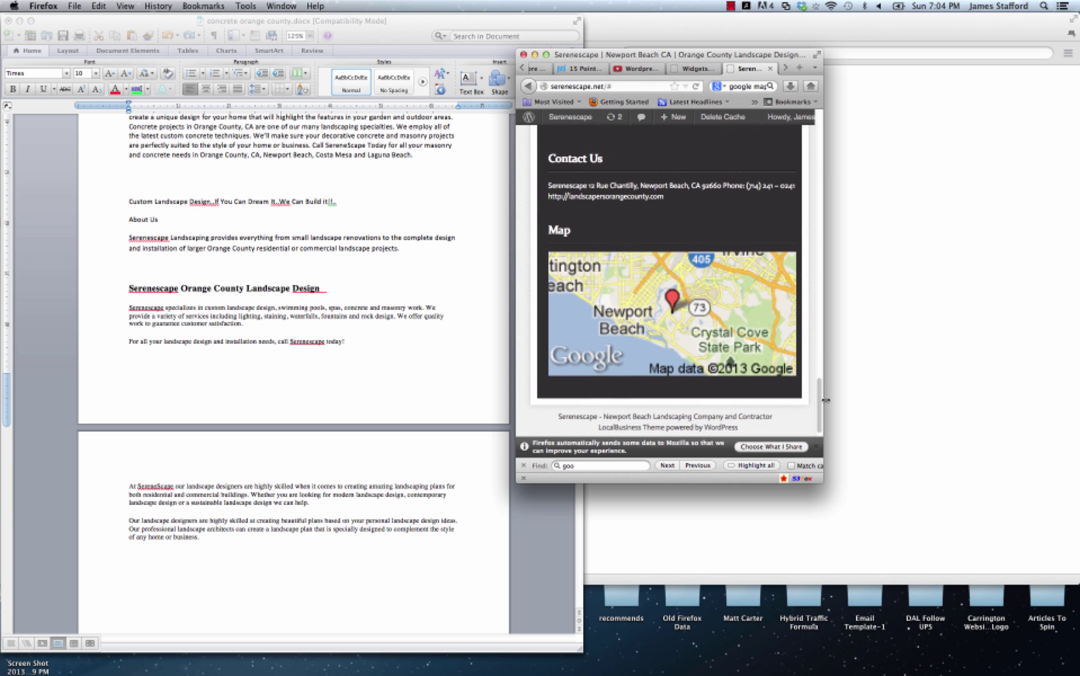
{"action": "left_click_drag", "start_coordinate": [826, 401], "coordinate": [820, 192]}
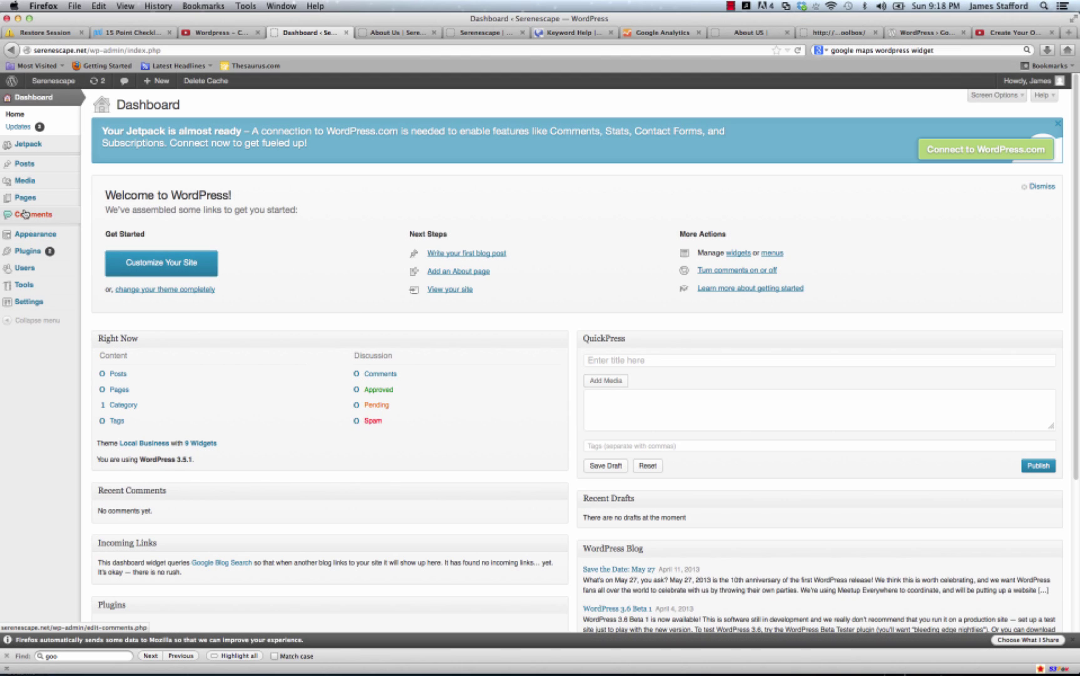
Create a new page titled 'About Us' and enter 'About Us' as its SEO title.
{"action": "mouse_move", "coordinate": [63, 202]}
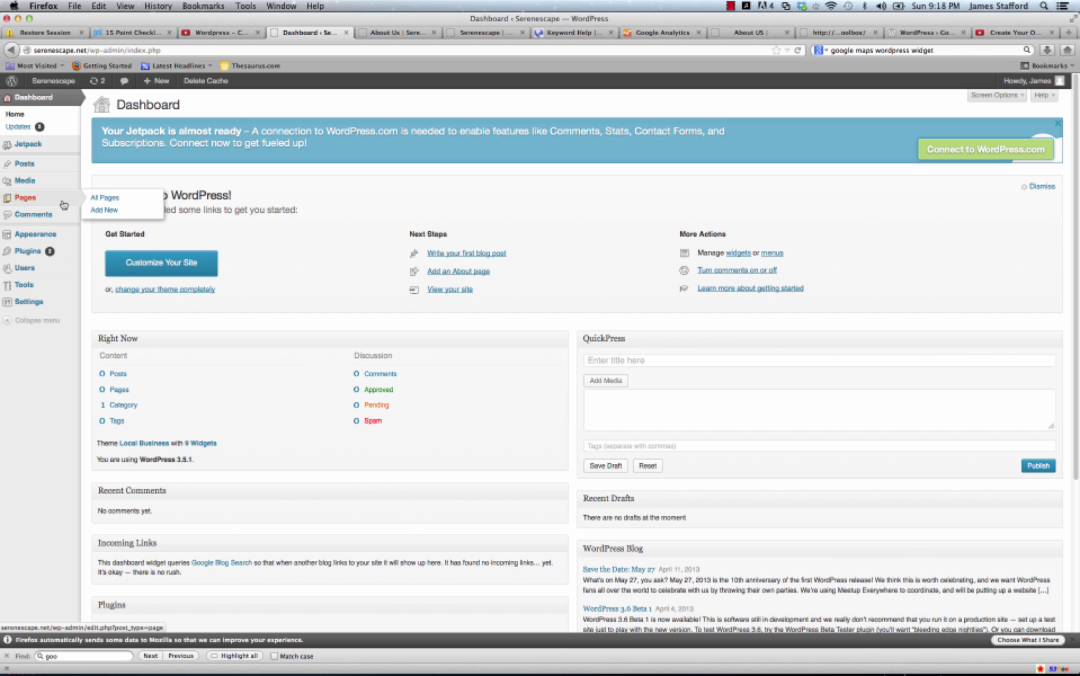
{"action": "left_click", "coordinate": [132, 212]}
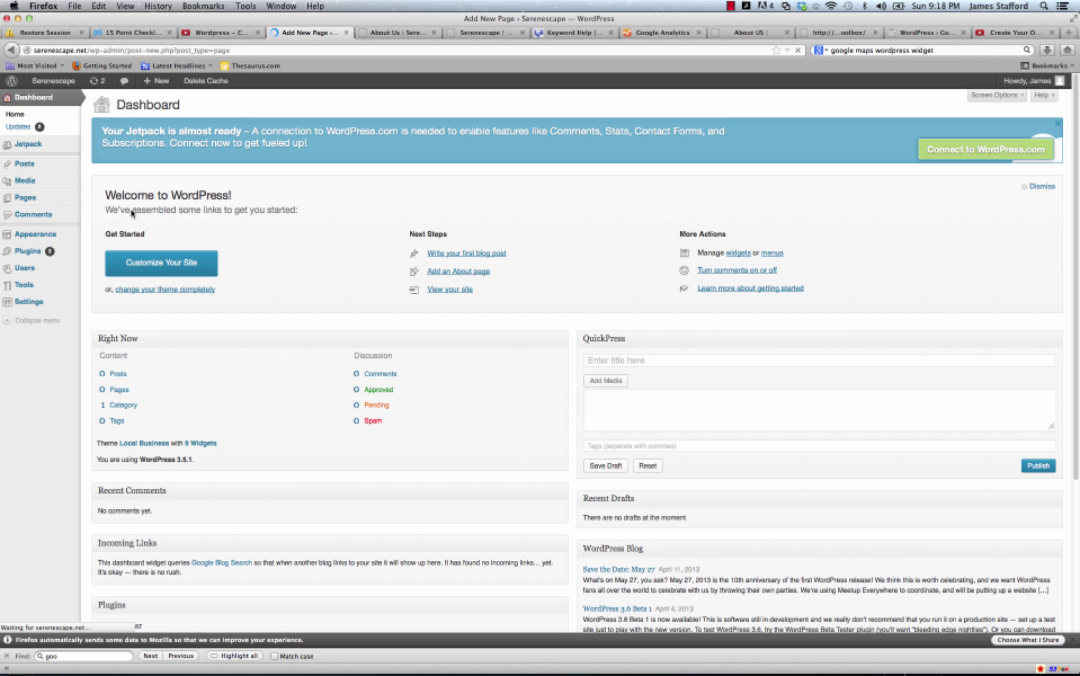
{"action": "left_click", "coordinate": [161, 133]}
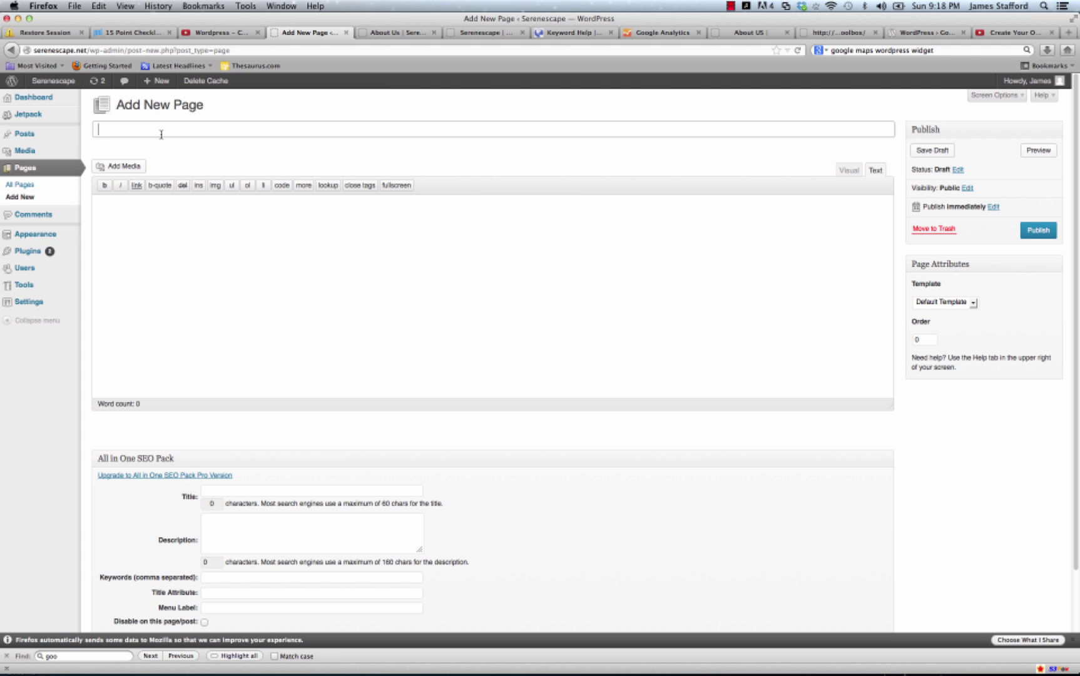
{"action": "type", "text": "ABou"}
{"action": "key", "text": "BackSpace"}
{"action": "key", "text": "BackSpace"}
{"action": "key", "text": "BackSpace"}
{"action": "type", "text": "bout Us"}
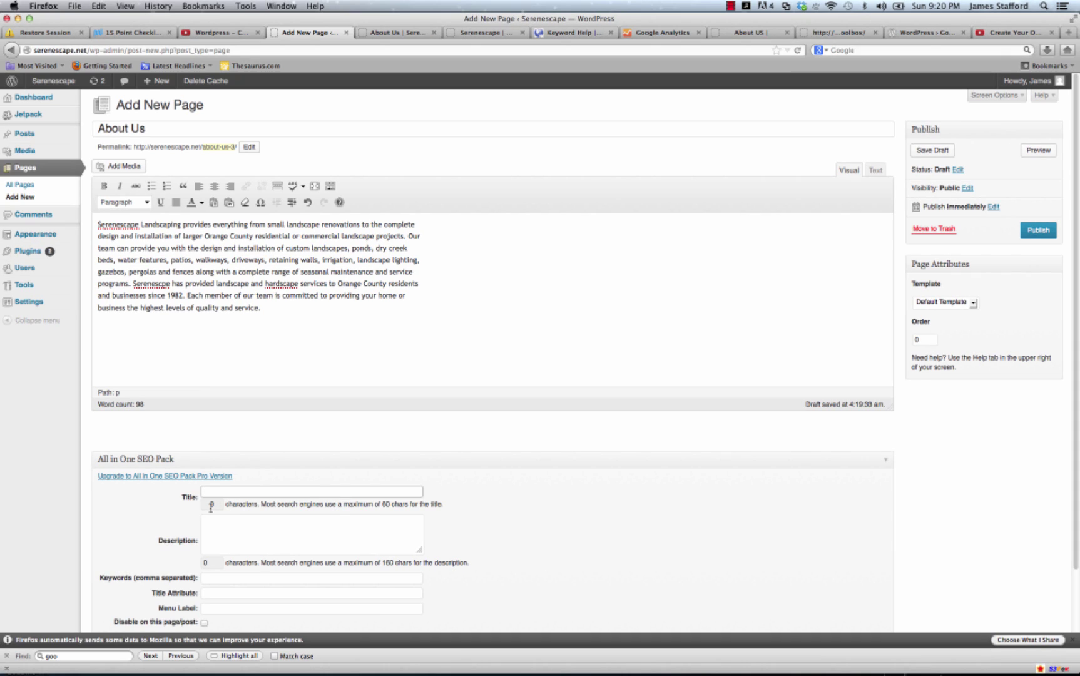
{"action": "type", "text": "Ab"}
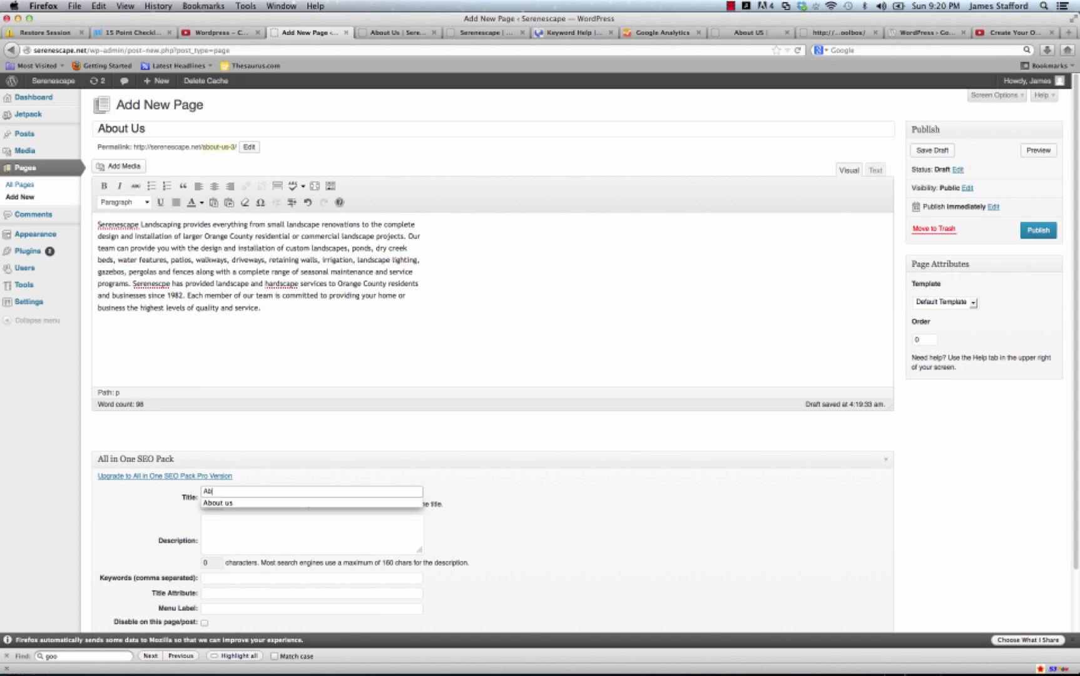
{"action": "type", "text": "out Us"}
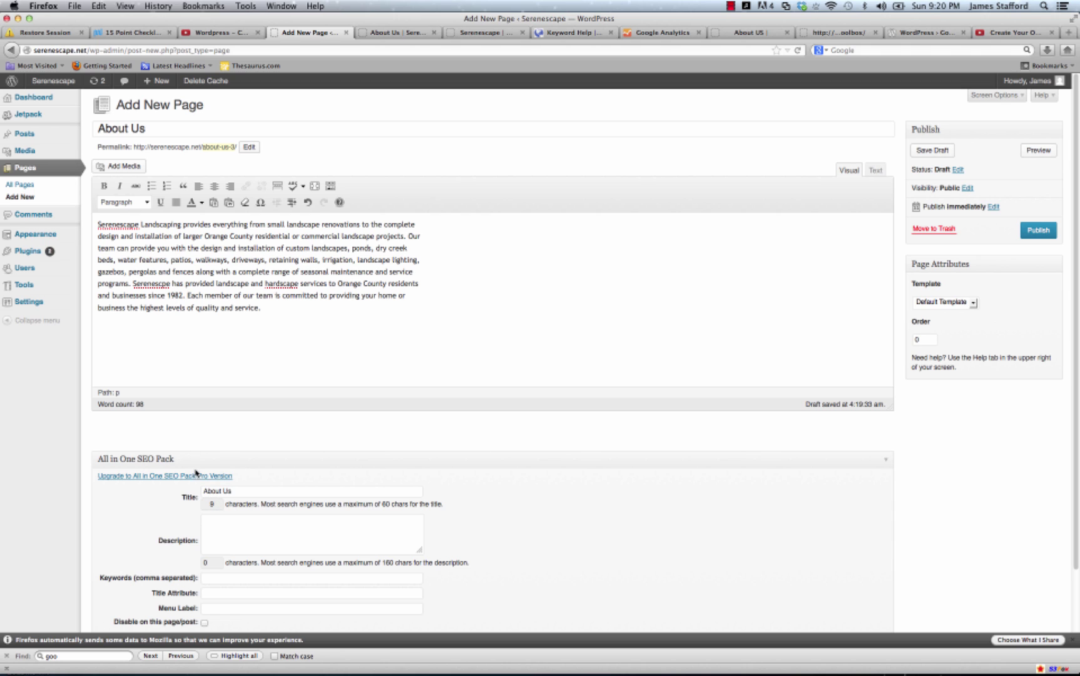
Paste the page text into the SEO description and append the company phone number to the SEO title.
{"action": "left_click", "coordinate": [250, 532]}
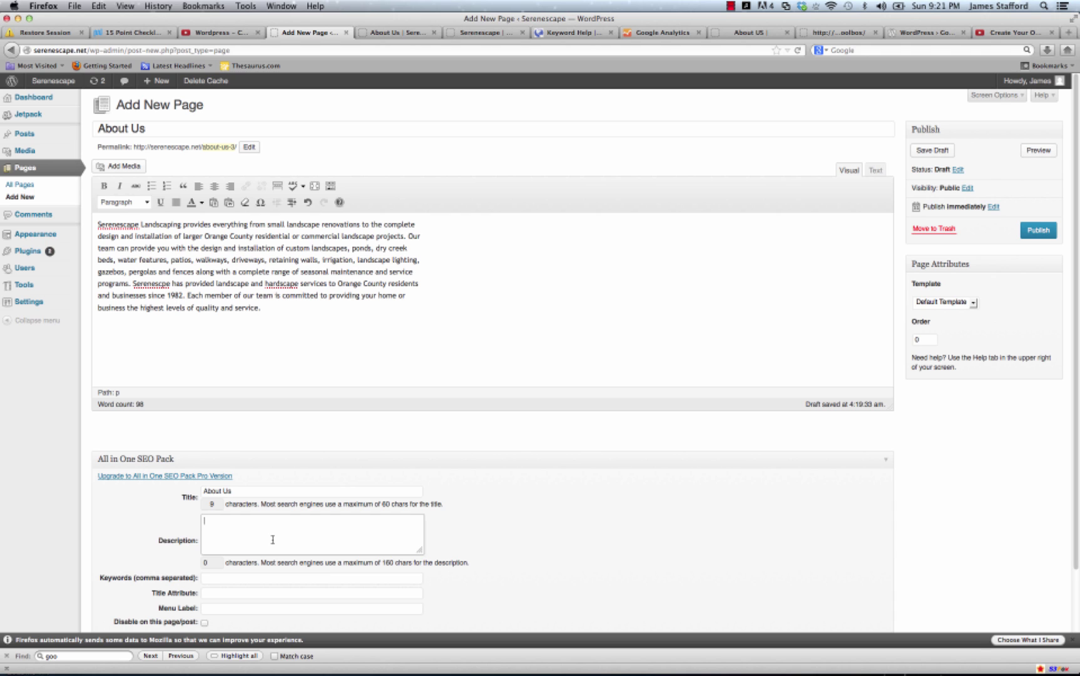
{"action": "right_click", "coordinate": [234, 525]}
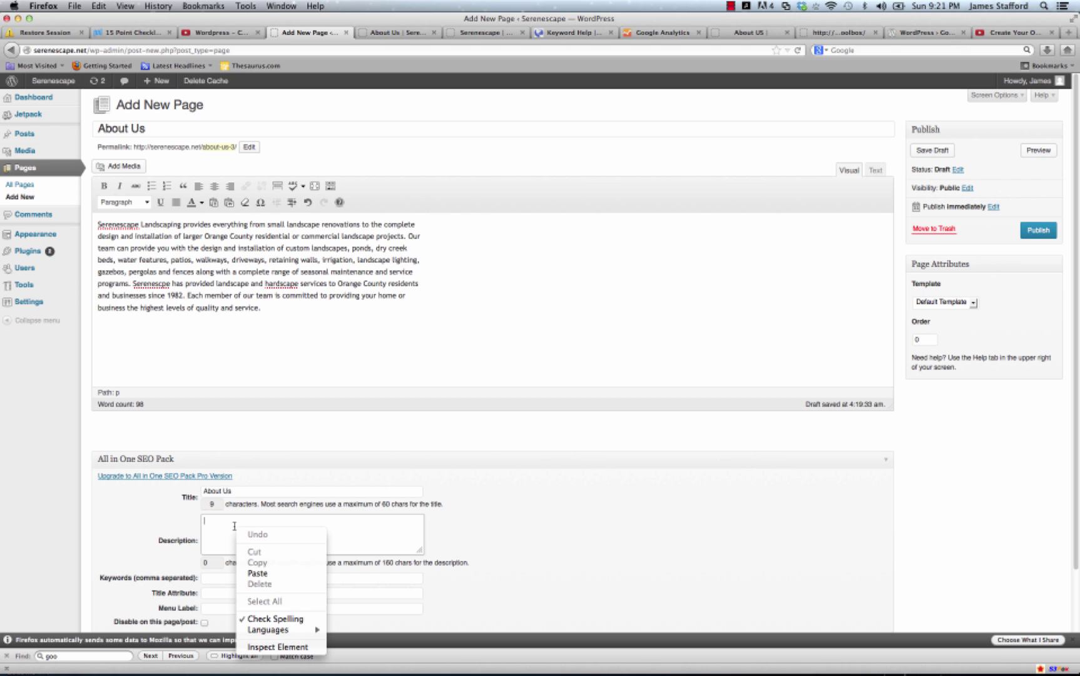
{"action": "left_click", "coordinate": [254, 569]}
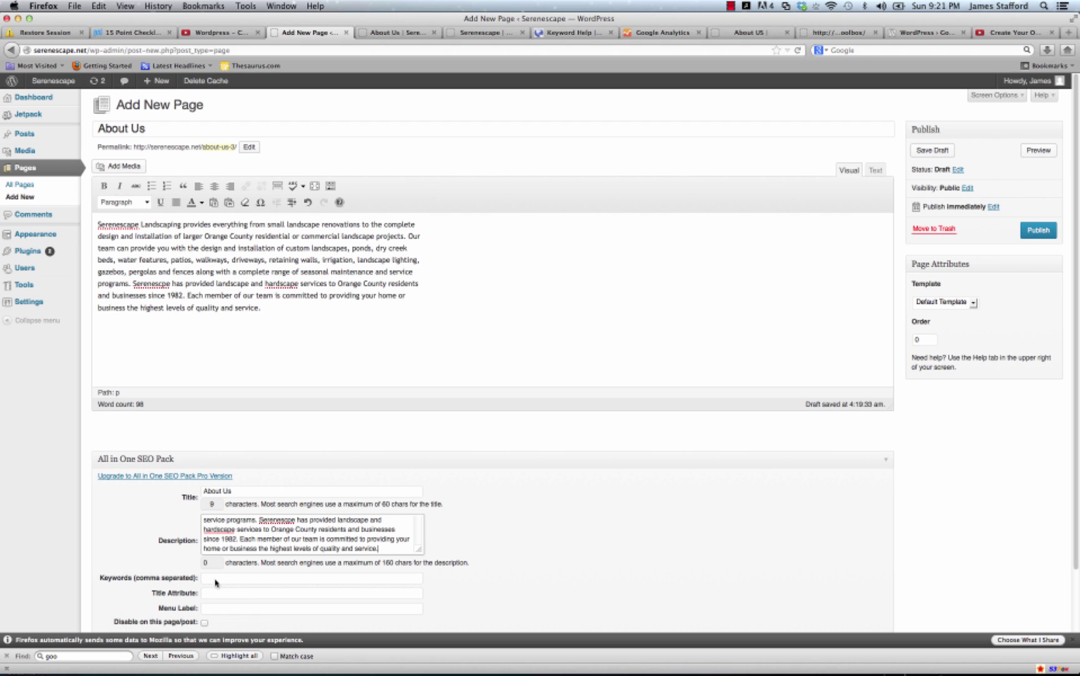
{"action": "left_click", "coordinate": [273, 490]}
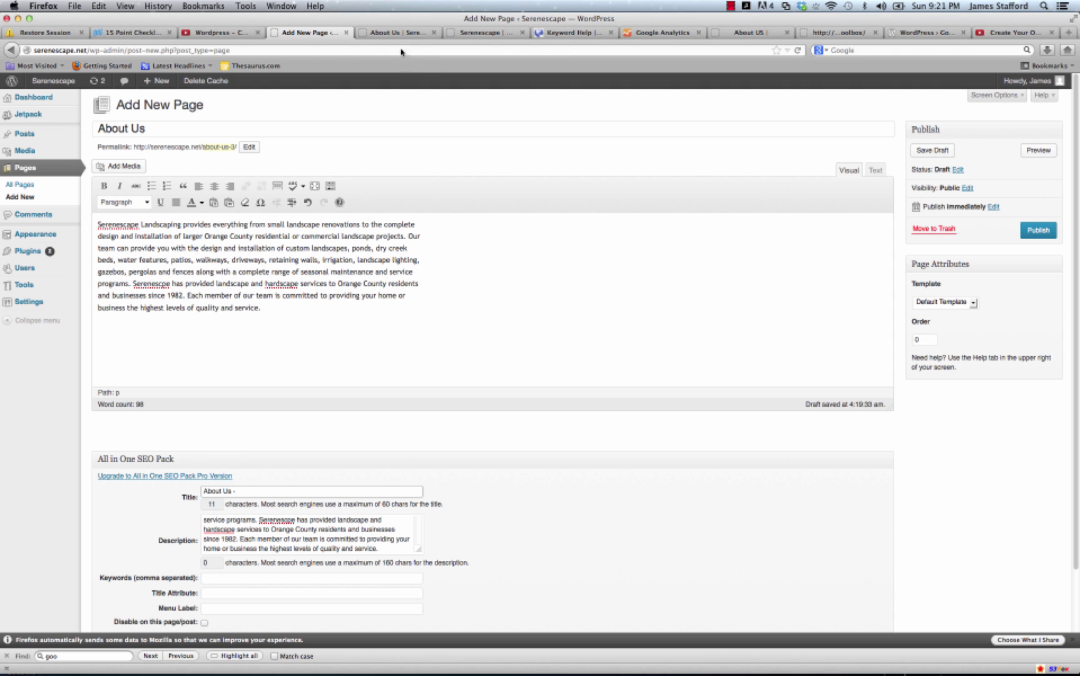
{"action": "left_click", "coordinate": [482, 35]}
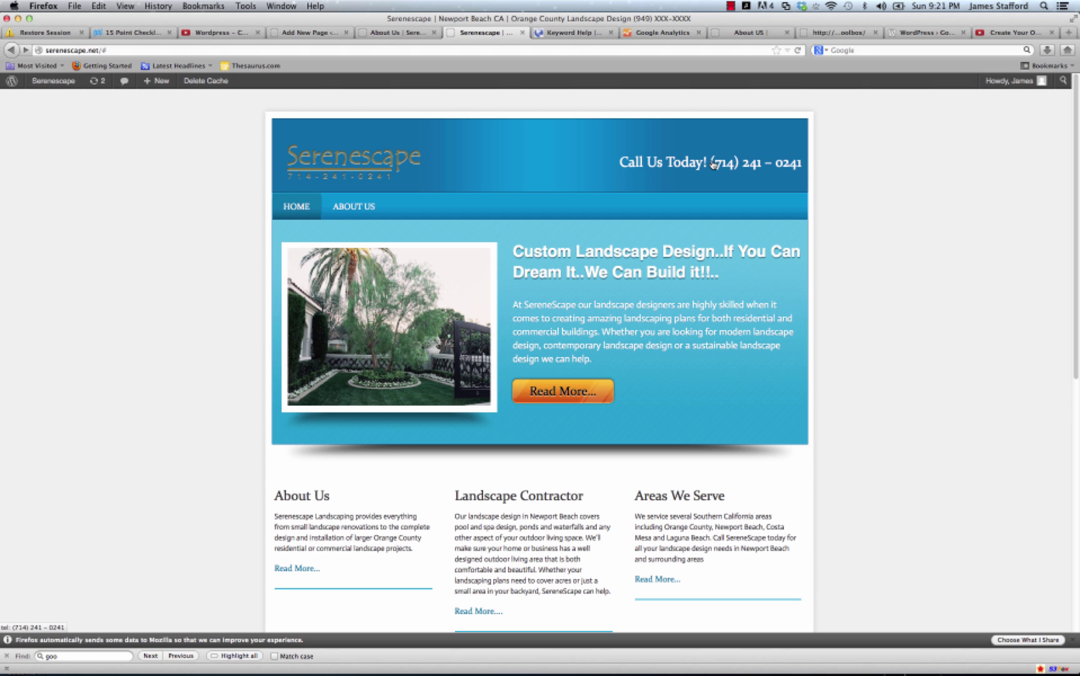
{"action": "left_click", "coordinate": [279, 32]}
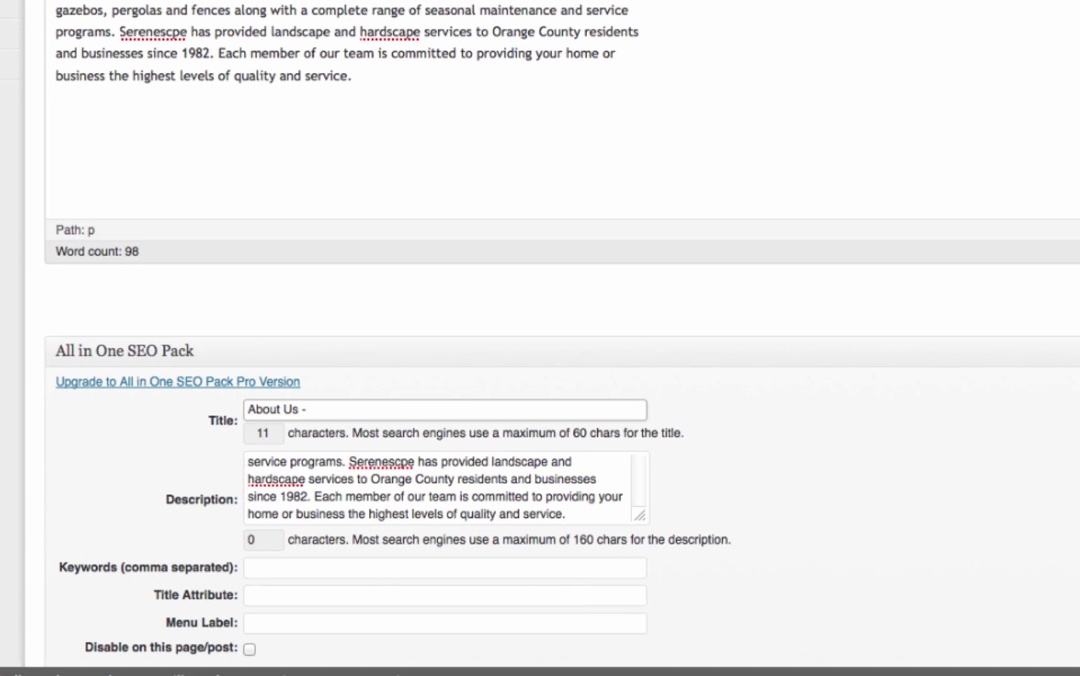
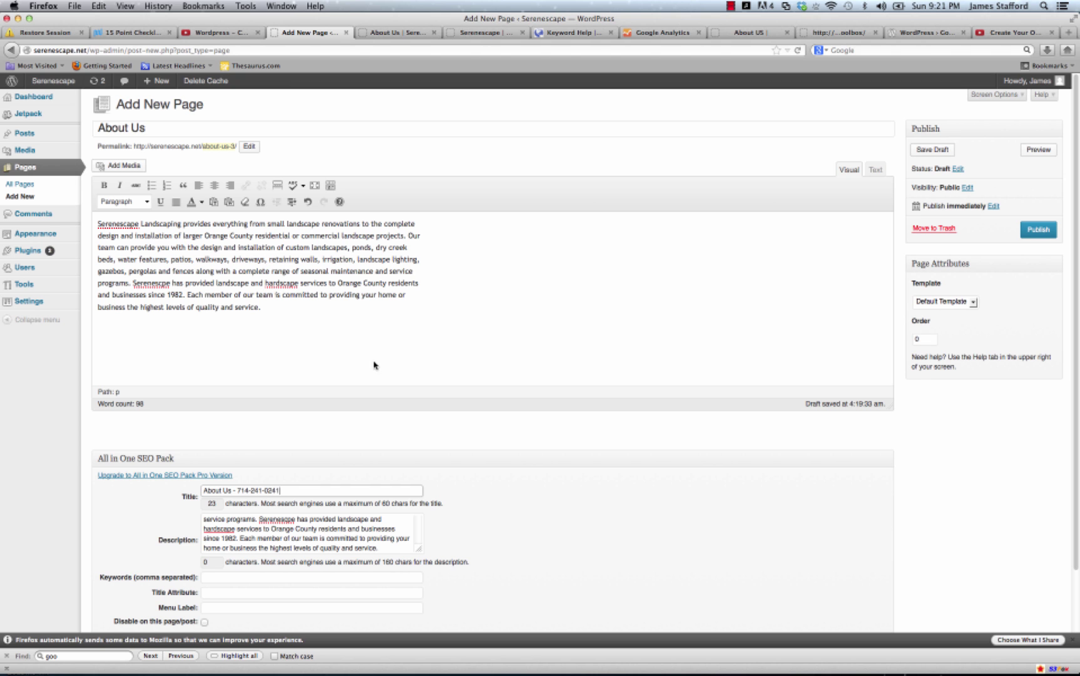
{"action": "scroll", "coordinate": [388, 419], "scroll_direction": "down", "scroll_amount": 3}
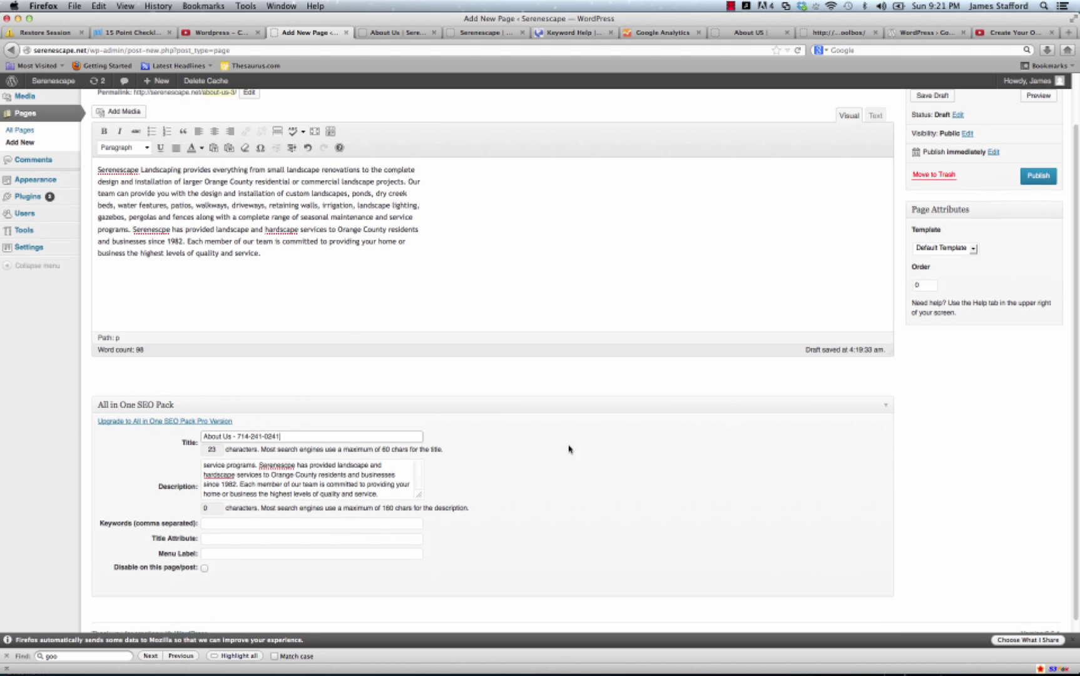
{"action": "scroll", "coordinate": [569, 449], "scroll_direction": "up", "scroll_amount": 3}
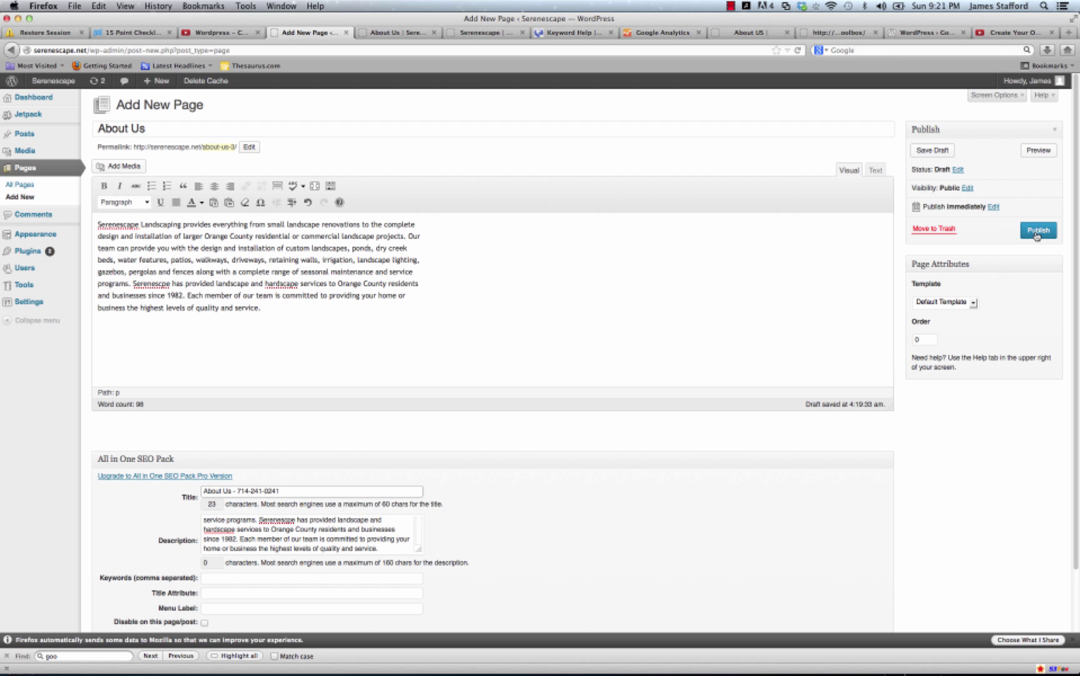
Publish About Us, swap the old About Us tab for the live page, then return to the editor.
{"action": "left_click", "coordinate": [1037, 231]}
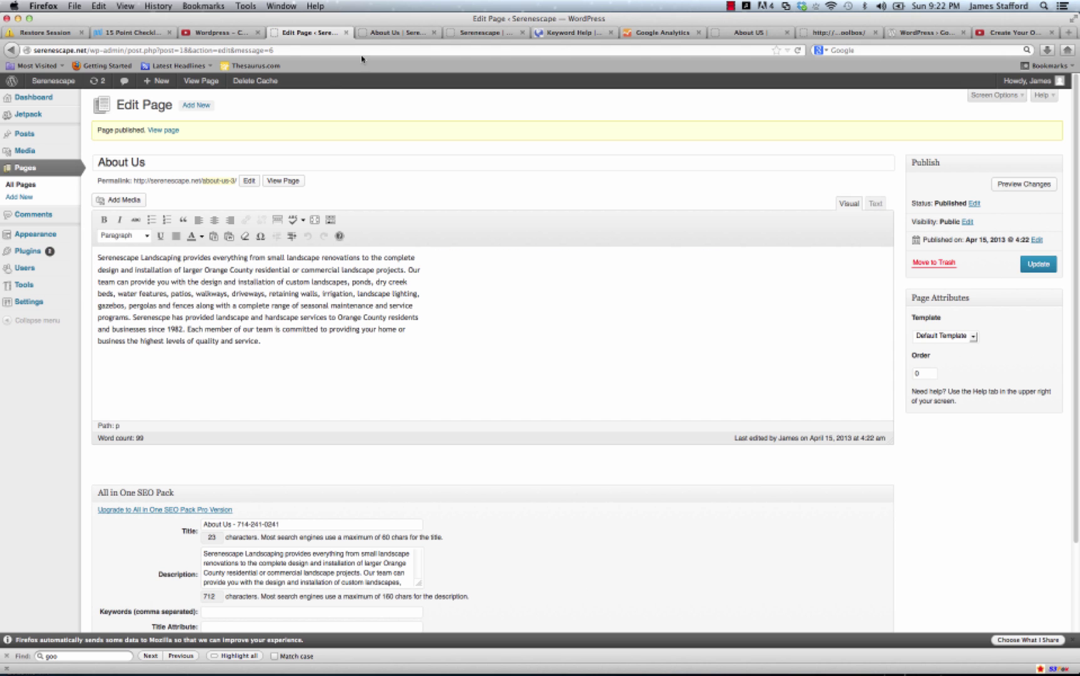
{"action": "left_click", "coordinate": [434, 33]}
{"action": "right_click", "coordinate": [286, 182]}
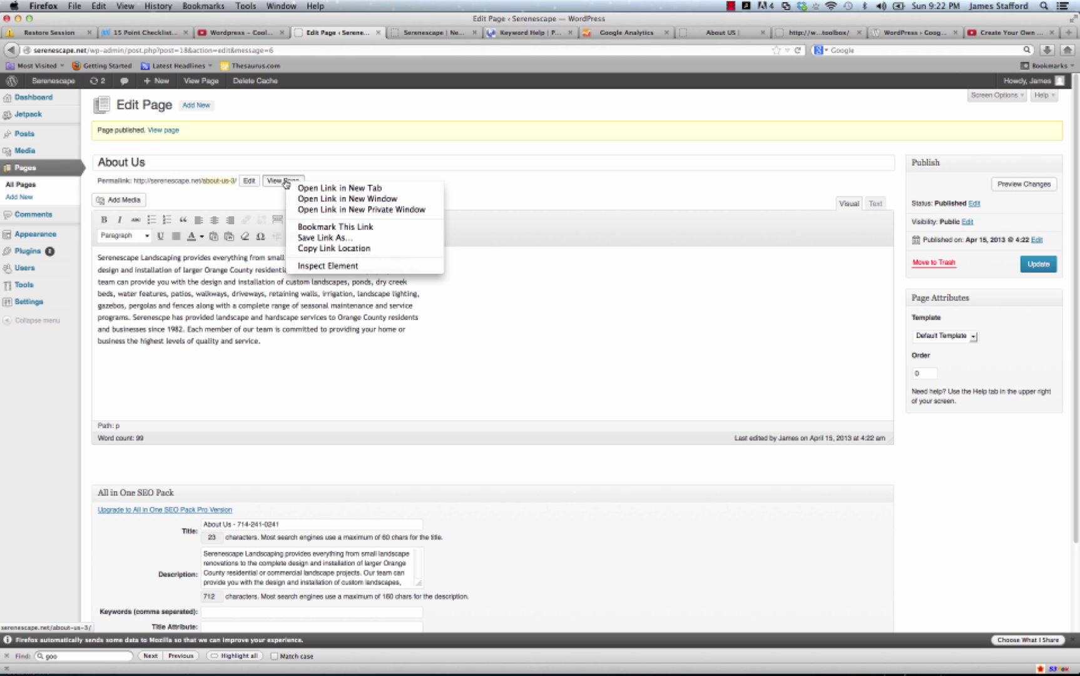
{"action": "left_click", "coordinate": [303, 187]}
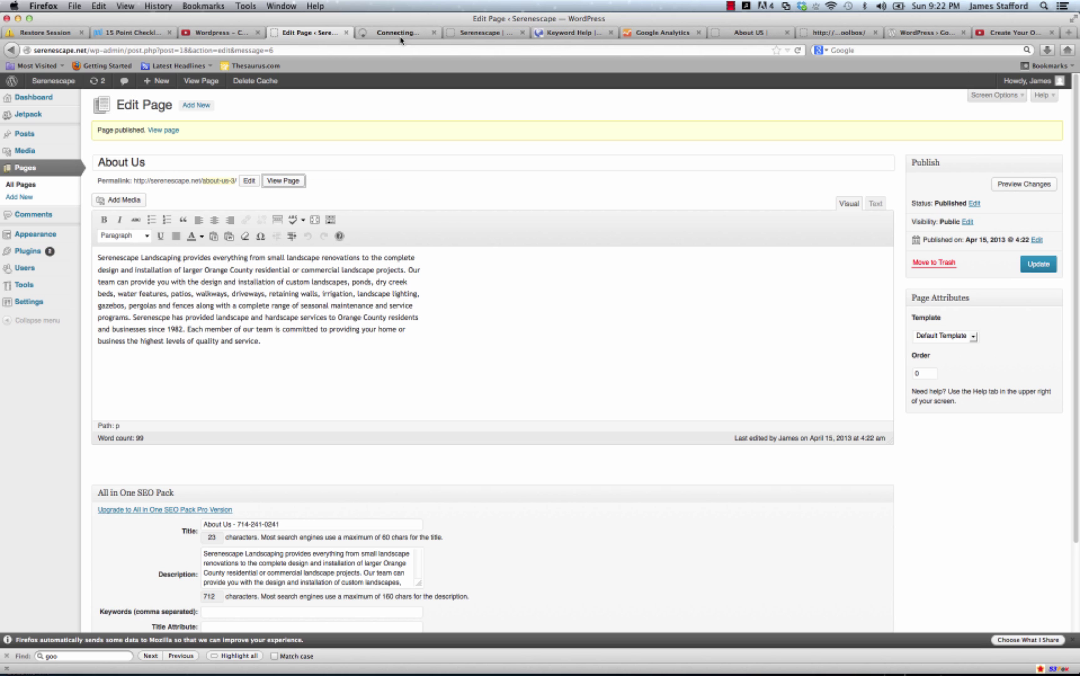
{"action": "left_click", "coordinate": [398, 32]}
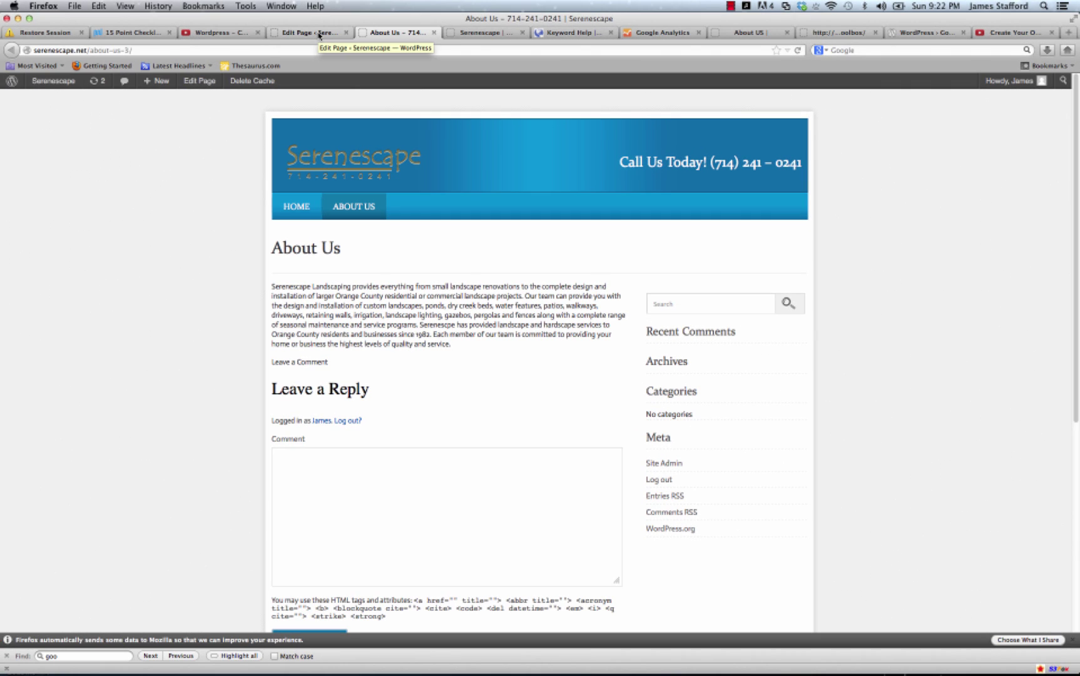
{"action": "left_click", "coordinate": [319, 35]}
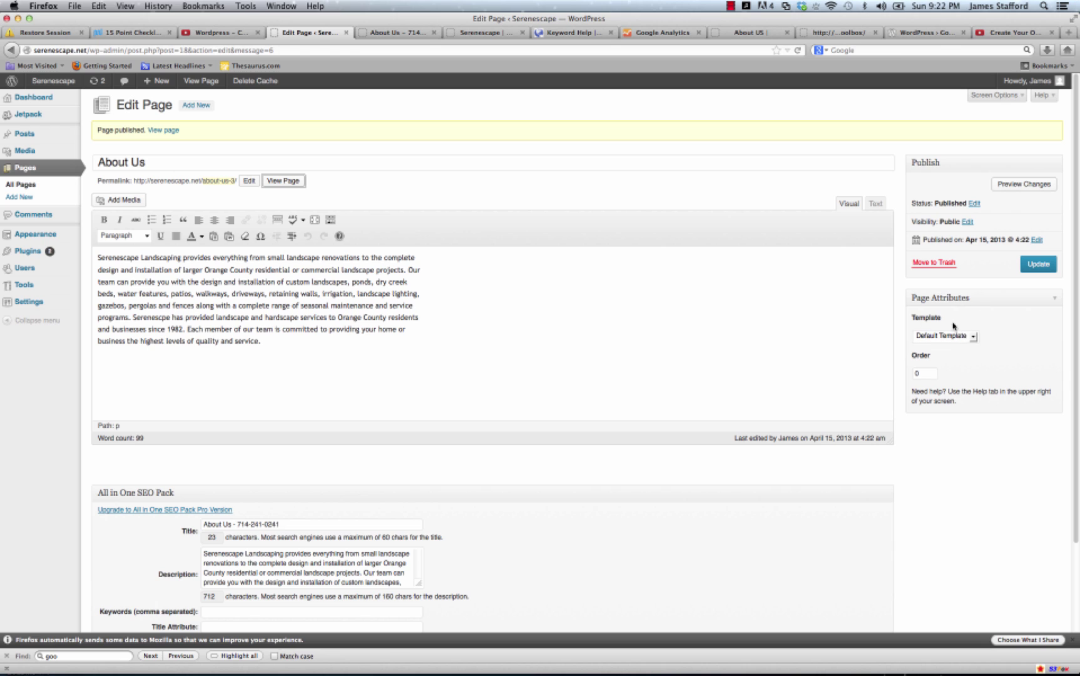
Choose the Fullwidth Page template for About Us and update the page.
{"action": "left_click", "coordinate": [971, 337]}
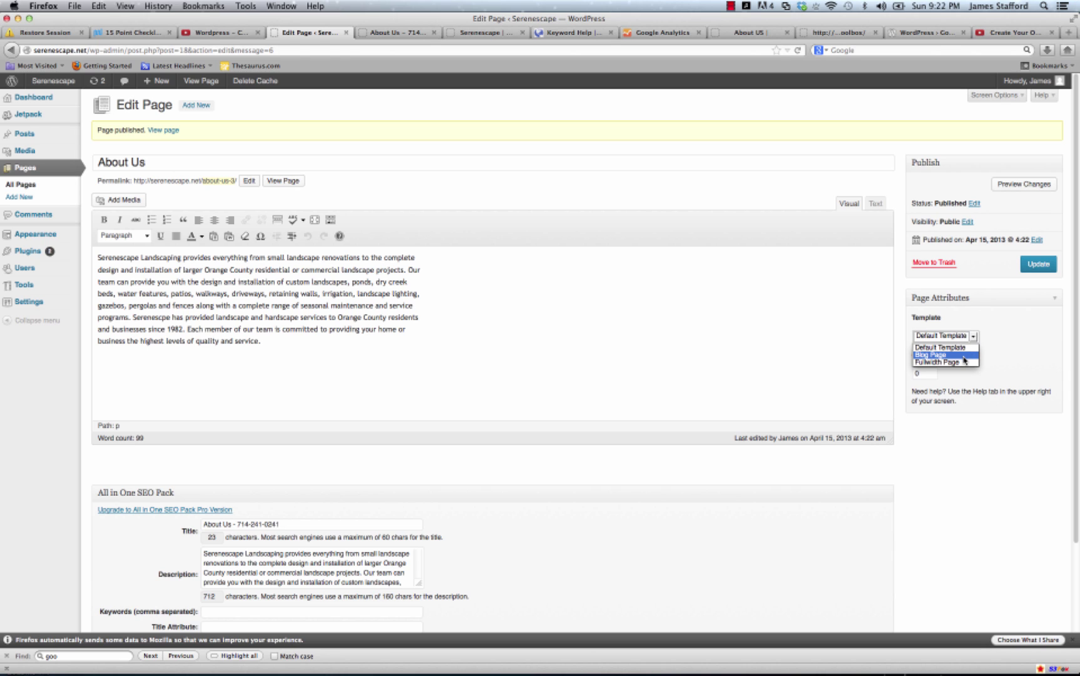
{"action": "left_click", "coordinate": [965, 362]}
{"action": "left_click", "coordinate": [1032, 264]}
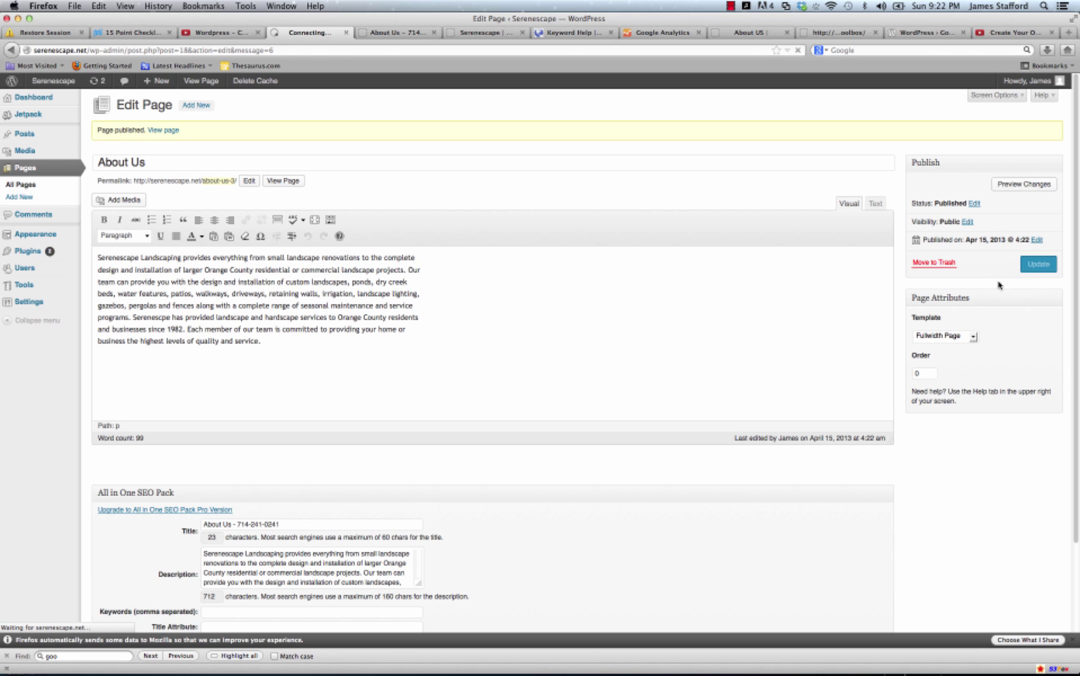
Reload the live About Us page to confirm the full-width, sidebar-free layout.
{"action": "left_click", "coordinate": [404, 33]}
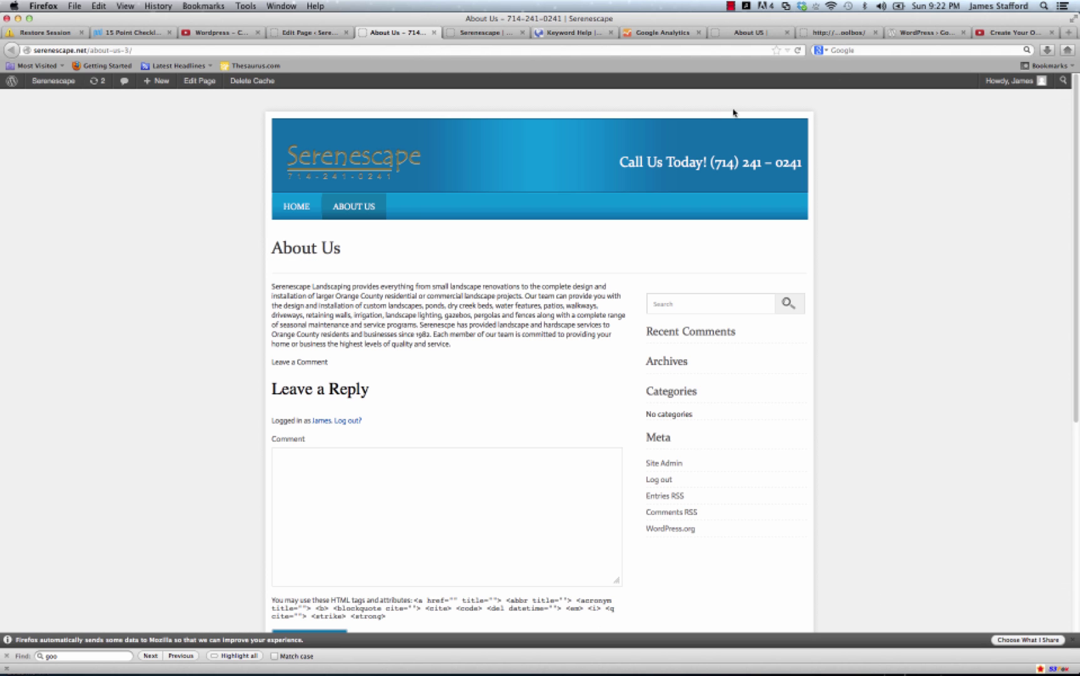
{"action": "left_click", "coordinate": [798, 50]}
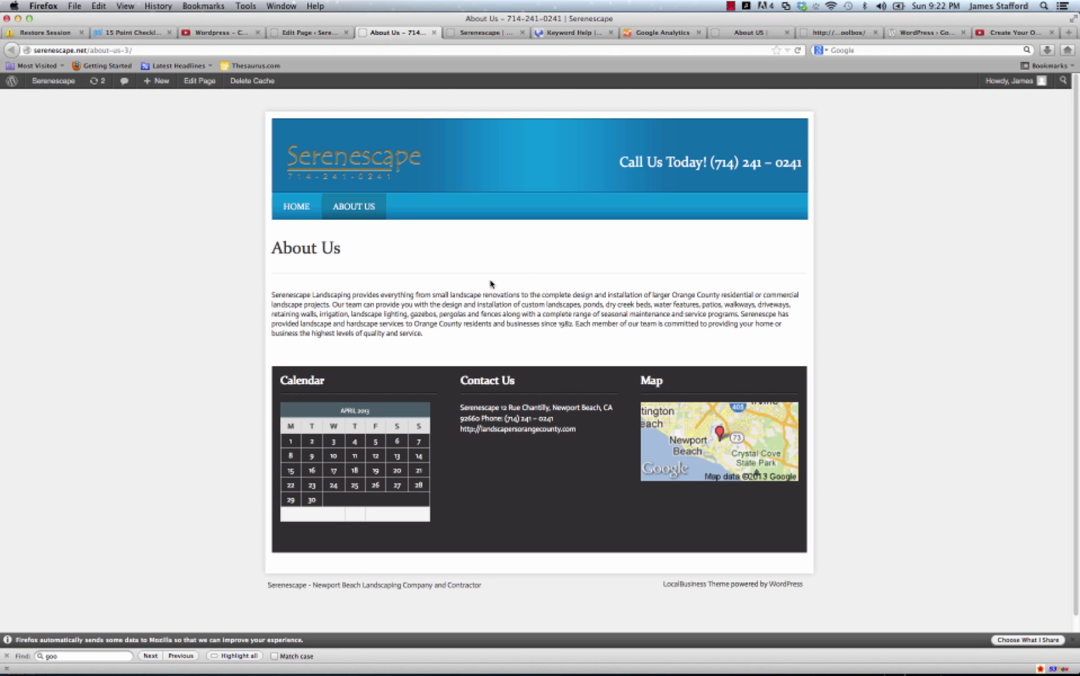
{"action": "left_click", "coordinate": [310, 32]}
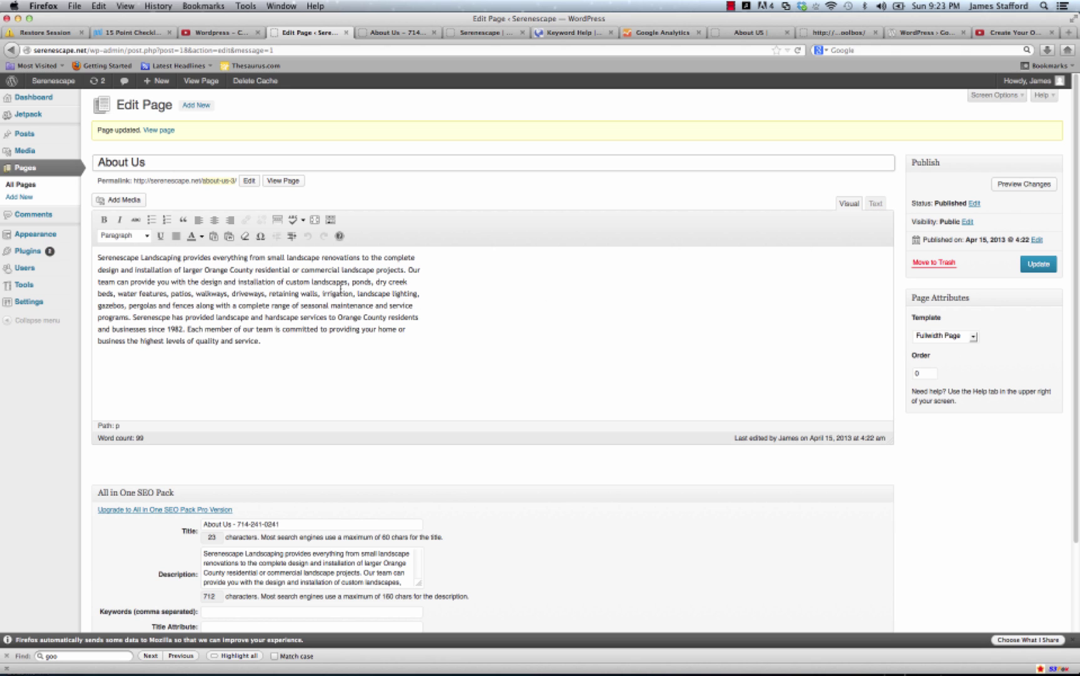
Start a new paragraph at 'Serenescpe has provided' and update the page.
{"action": "left_click", "coordinate": [134, 317]}
{"action": "key", "text": "Return"}
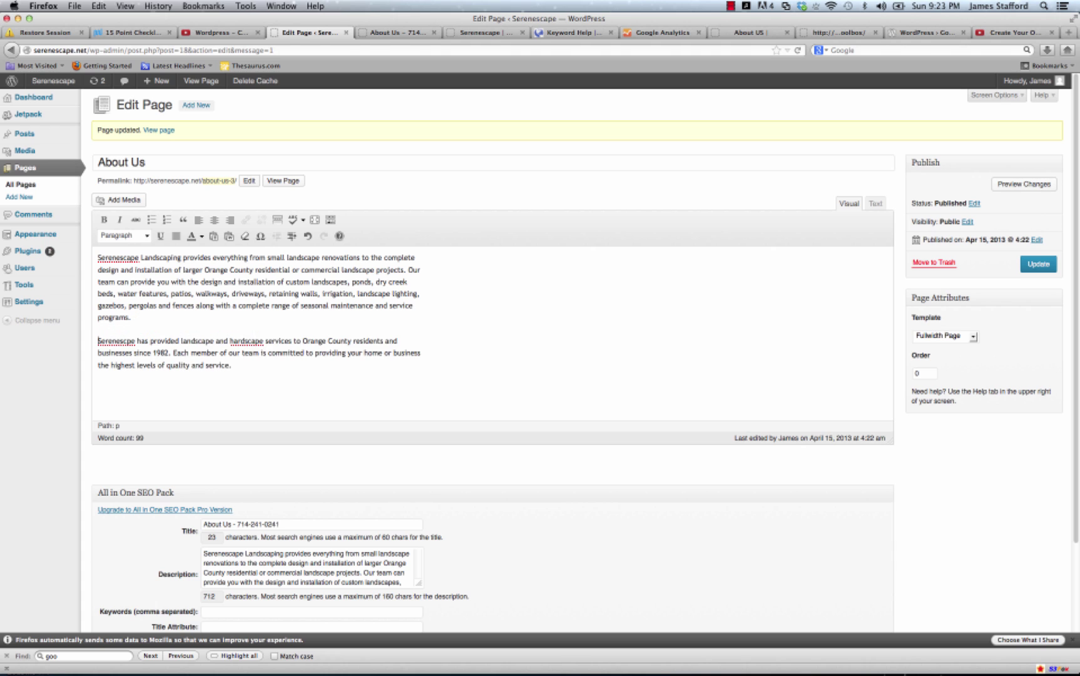
{"action": "left_click", "coordinate": [1033, 268]}
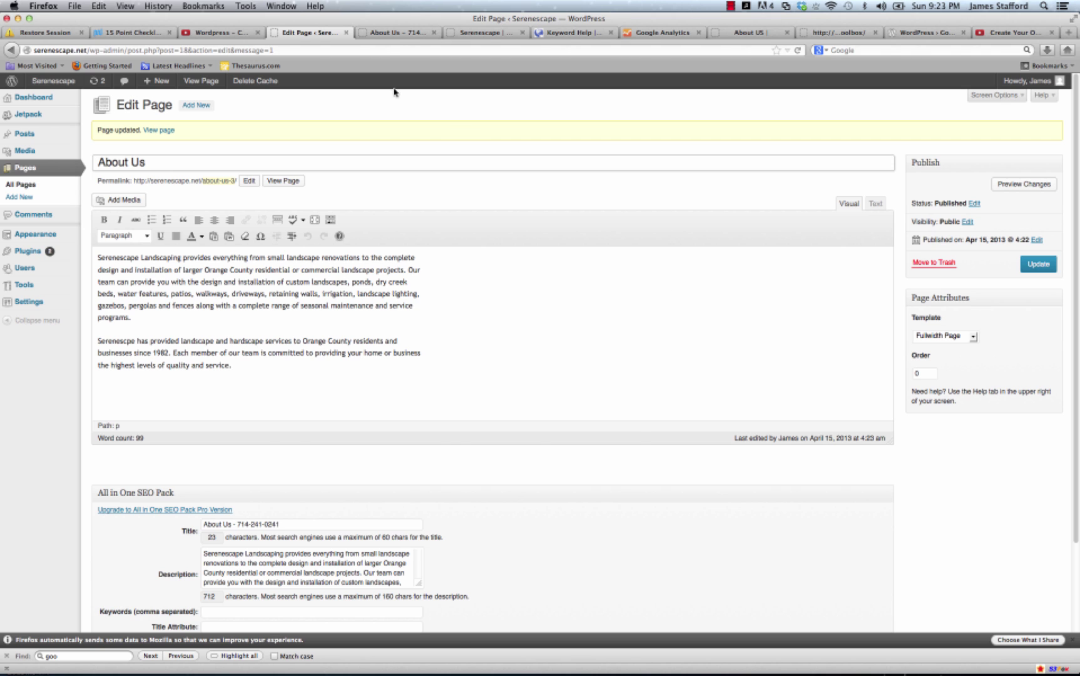
Reload the live About Us page to verify the two-paragraph text.
{"action": "left_click", "coordinate": [395, 32]}
{"action": "left_click", "coordinate": [797, 50]}
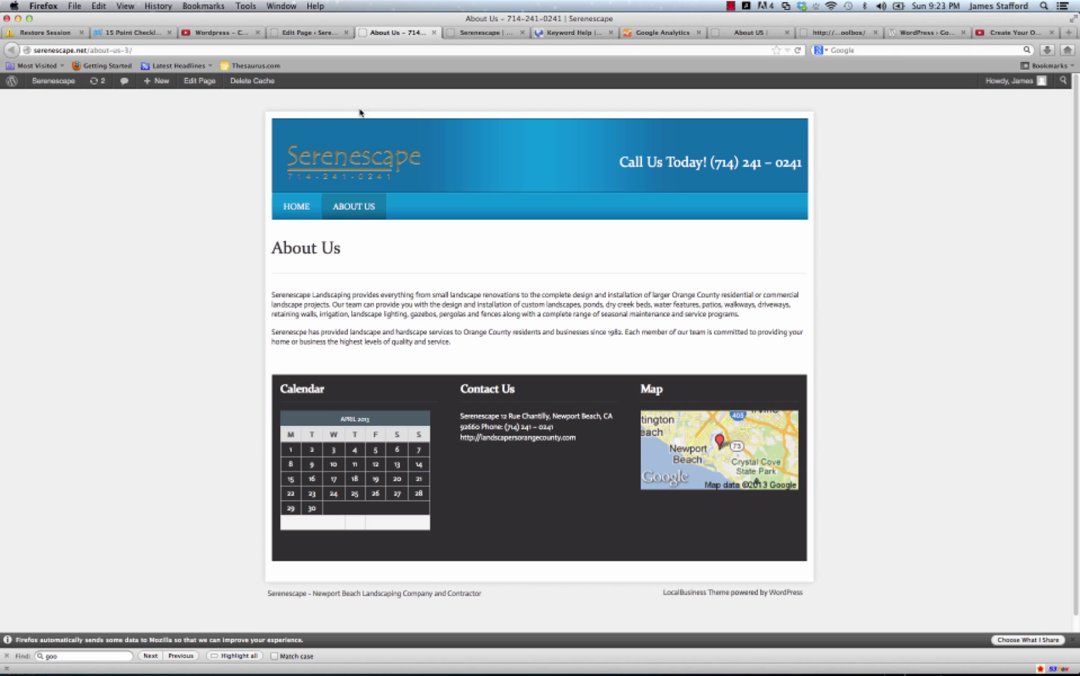
{"action": "left_click", "coordinate": [316, 34]}
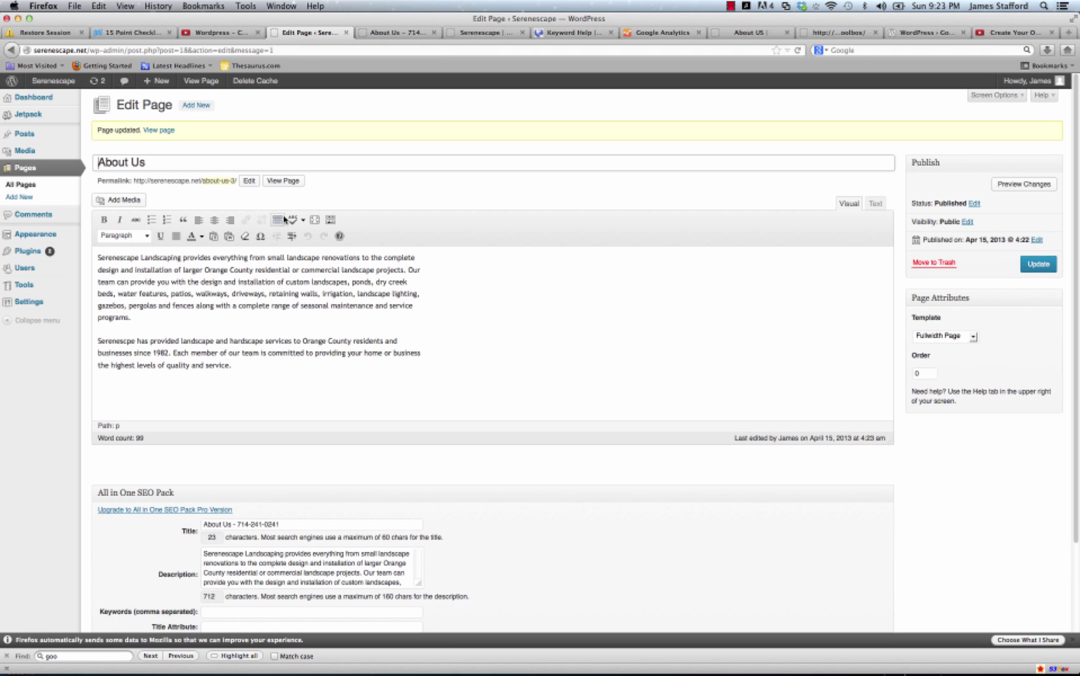
Upload Newport-Beach-Landscaper.jpg from the Desktop Serenescape folder into the media library.
{"action": "left_click", "coordinate": [115, 200]}
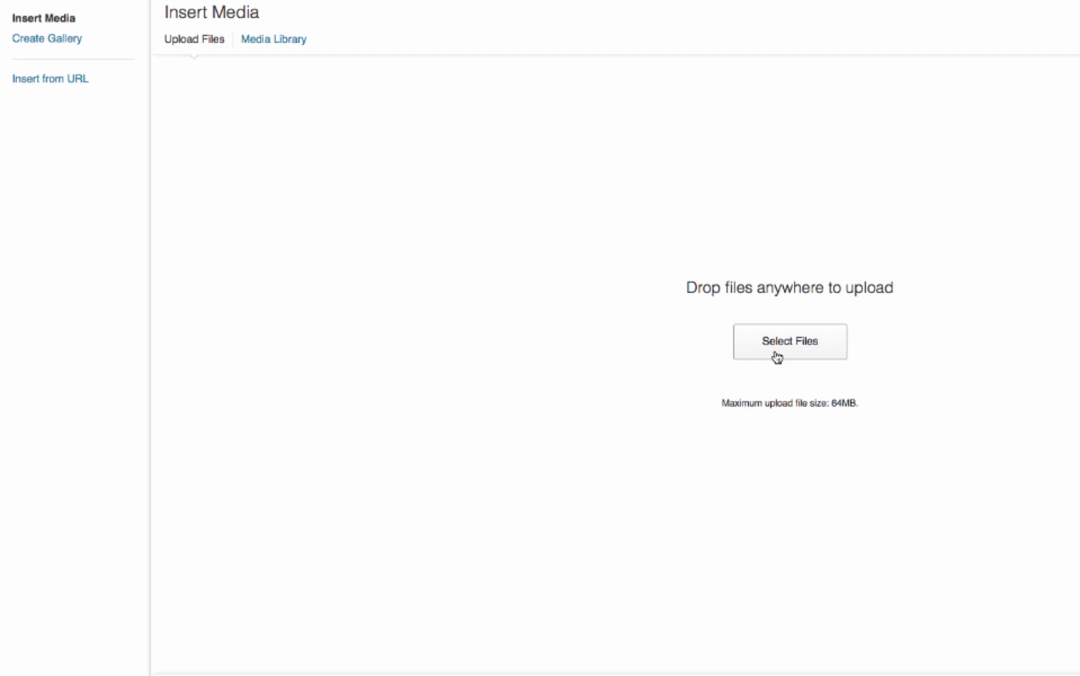
{"action": "left_click", "coordinate": [784, 351]}
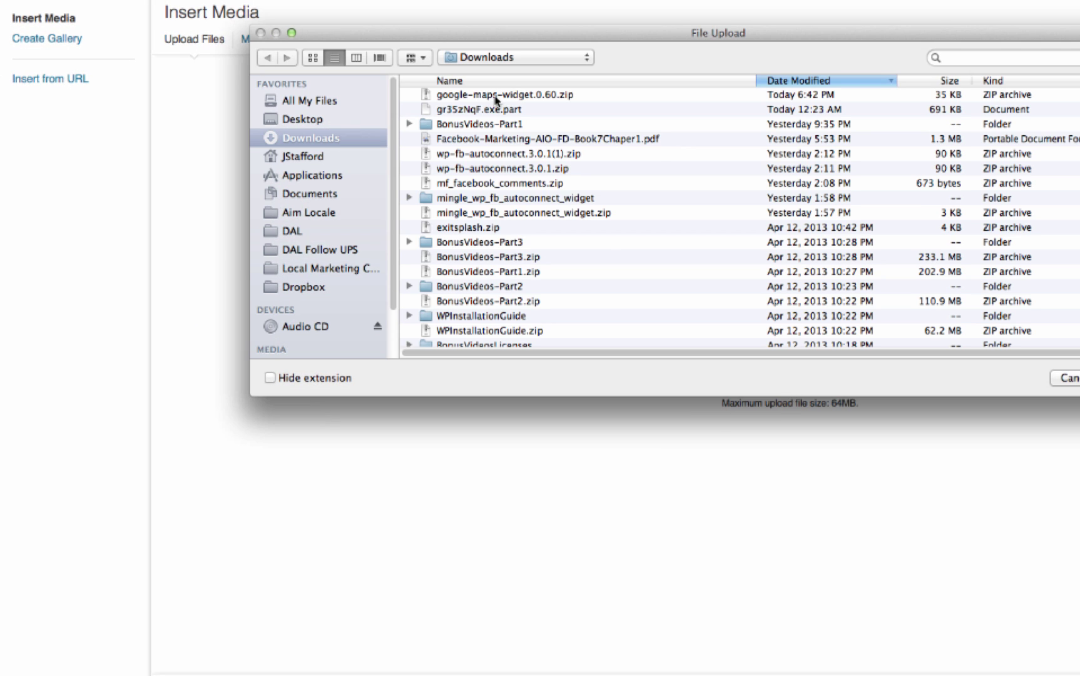
{"action": "left_click", "coordinate": [303, 119]}
{"action": "double_click", "coordinate": [464, 113]}
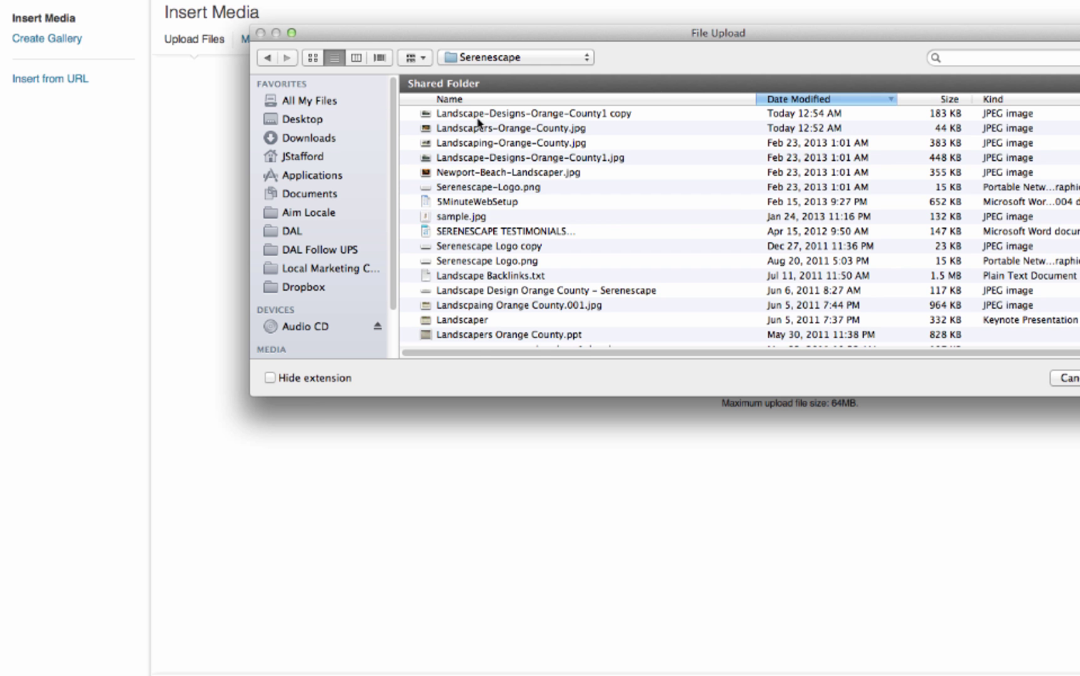
{"action": "double_click", "coordinate": [488, 170]}
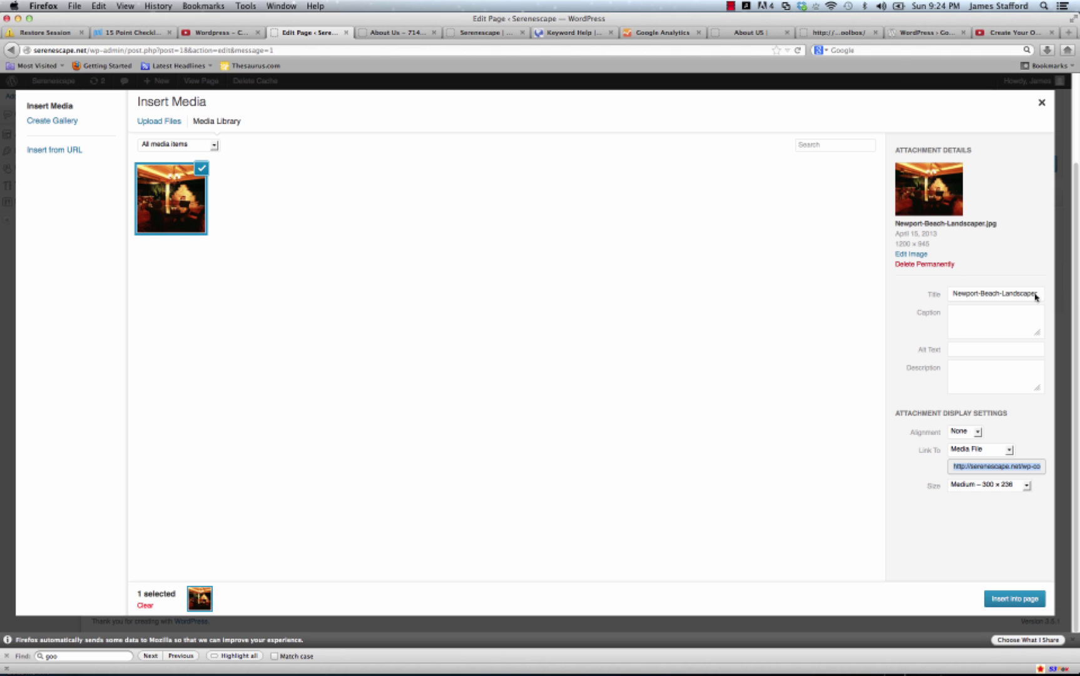
Retitle the image 'Newport landscaper', keep Medium 300 × 236 size, and insert it.
{"action": "triple_click", "coordinate": [1006, 293]}
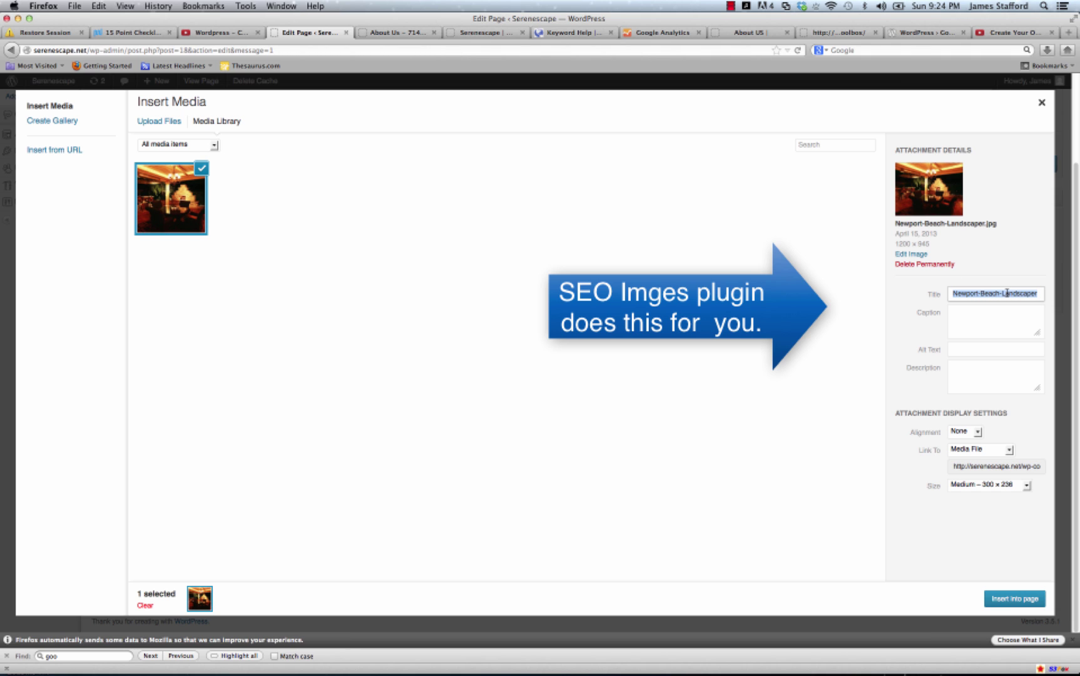
{"action": "key", "text": "BackSpace"}
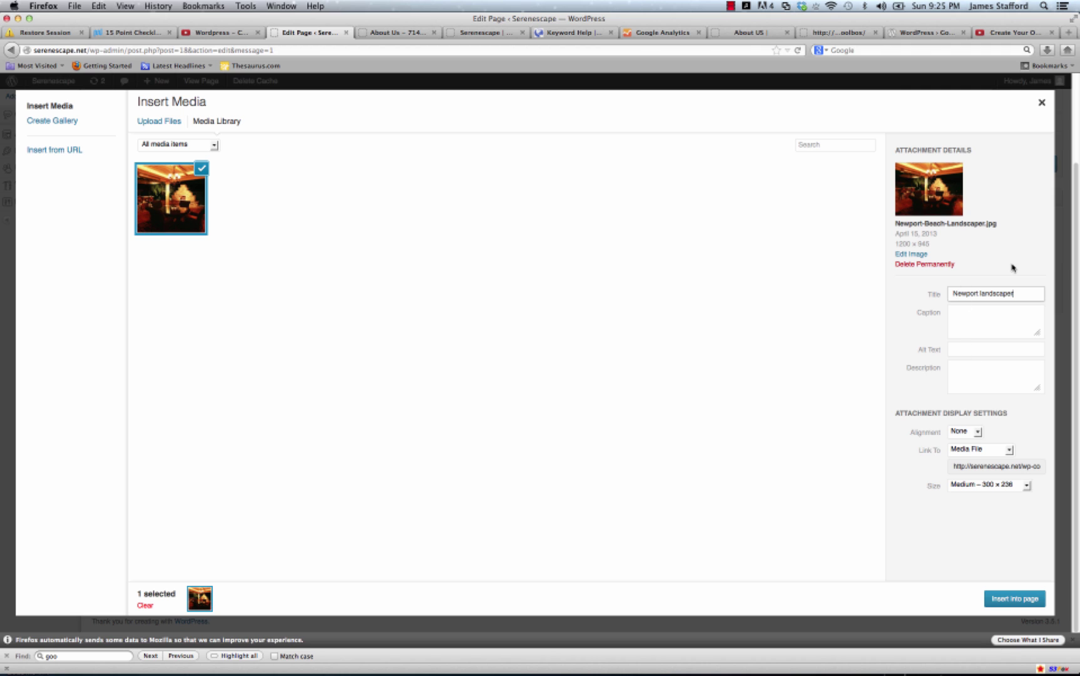
{"action": "left_click", "coordinate": [1026, 485]}
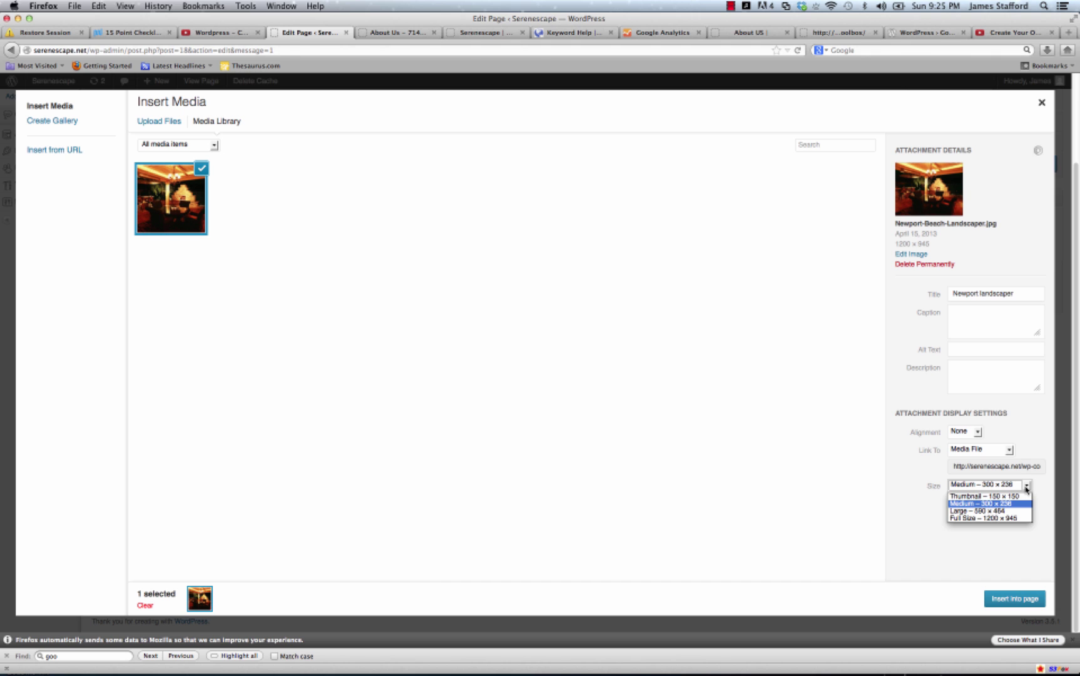
{"action": "left_click", "coordinate": [1015, 504]}
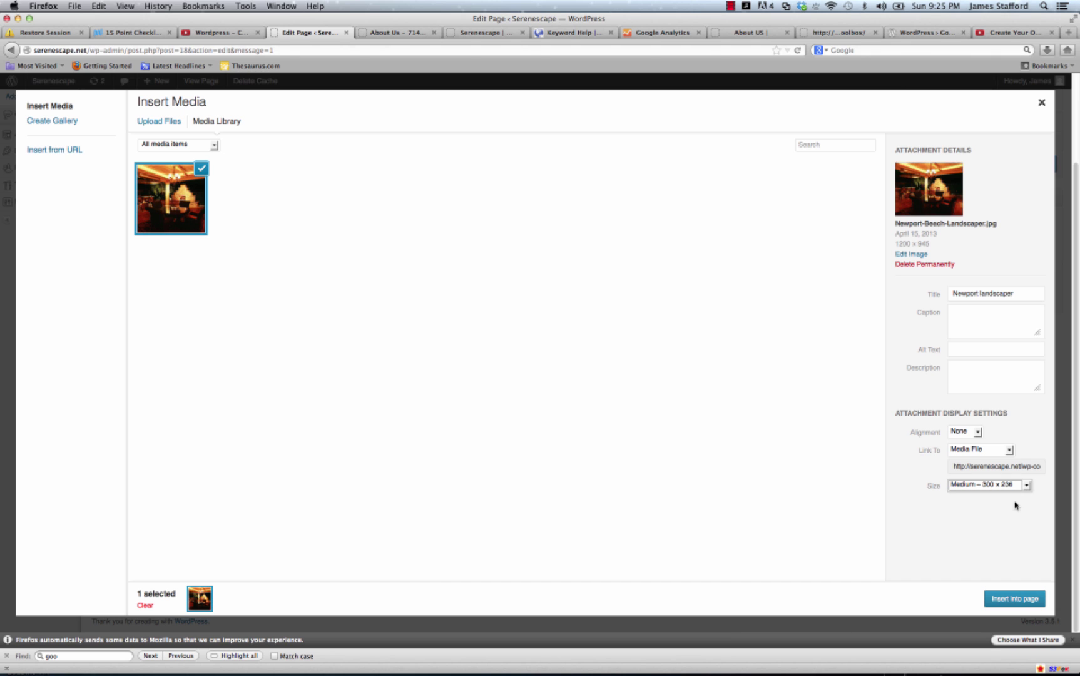
{"action": "left_click", "coordinate": [1020, 600]}
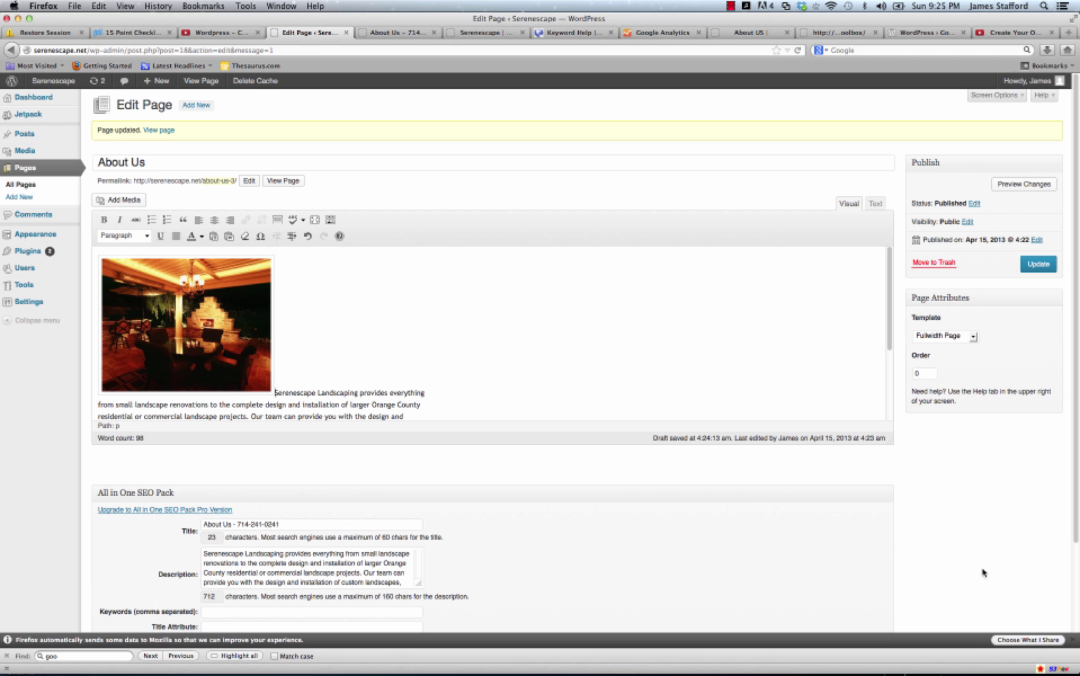
Right-align the inserted photo and update the About Us page.
{"action": "left_click", "coordinate": [186, 312]}
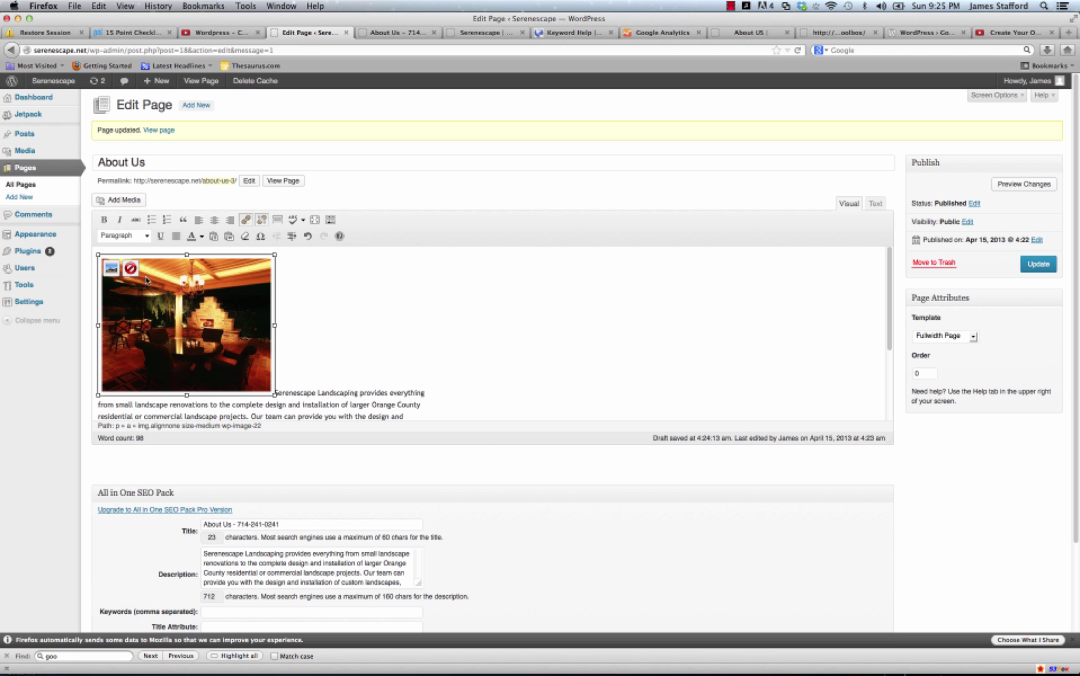
{"action": "left_click", "coordinate": [110, 273]}
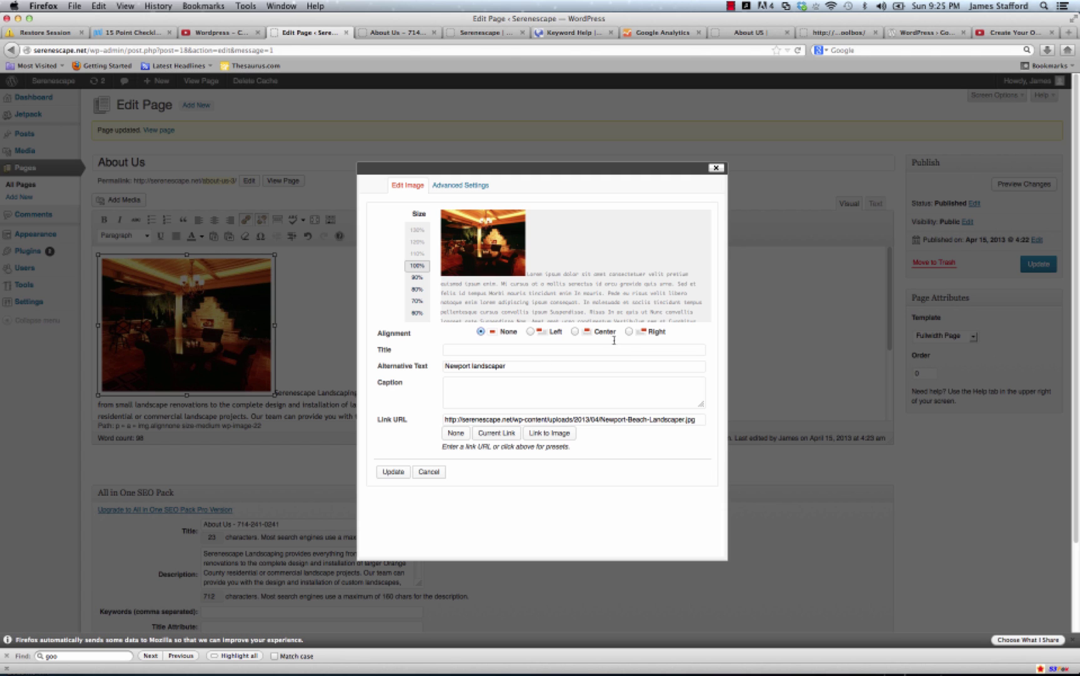
{"action": "left_click", "coordinate": [628, 332]}
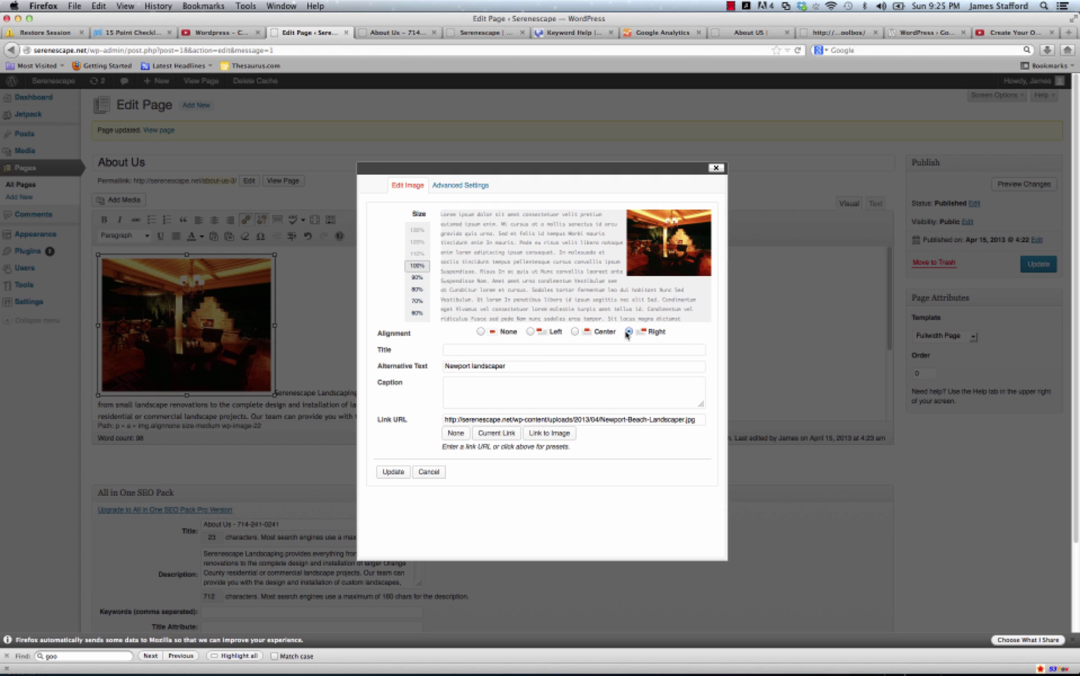
{"action": "left_click", "coordinate": [400, 472]}
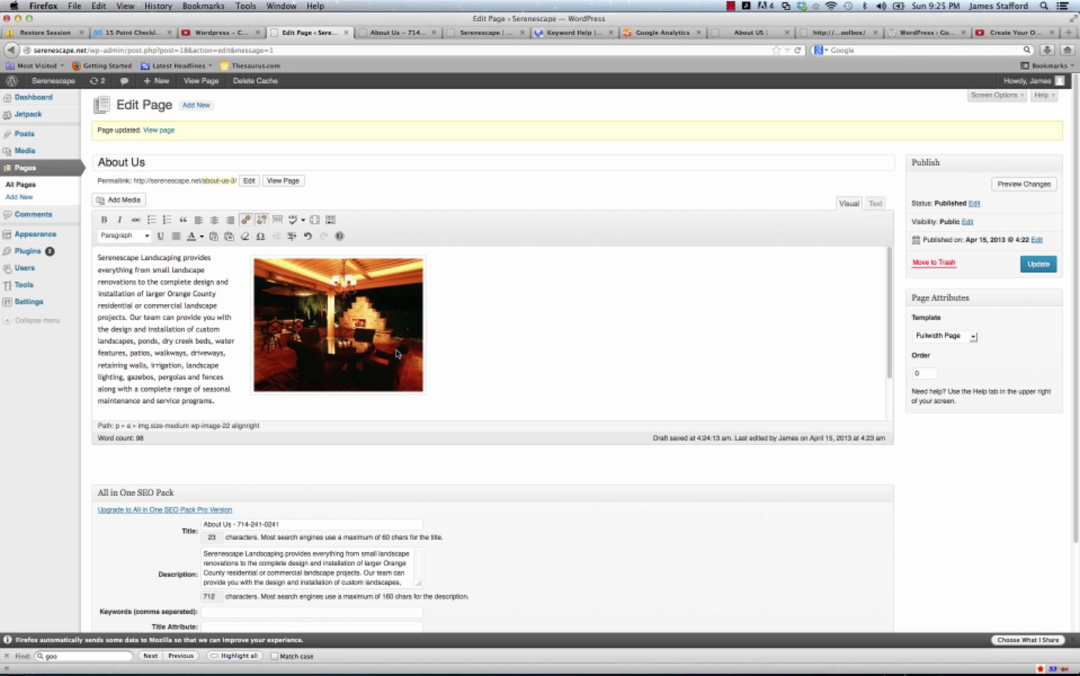
{"action": "left_click", "coordinate": [1040, 265]}
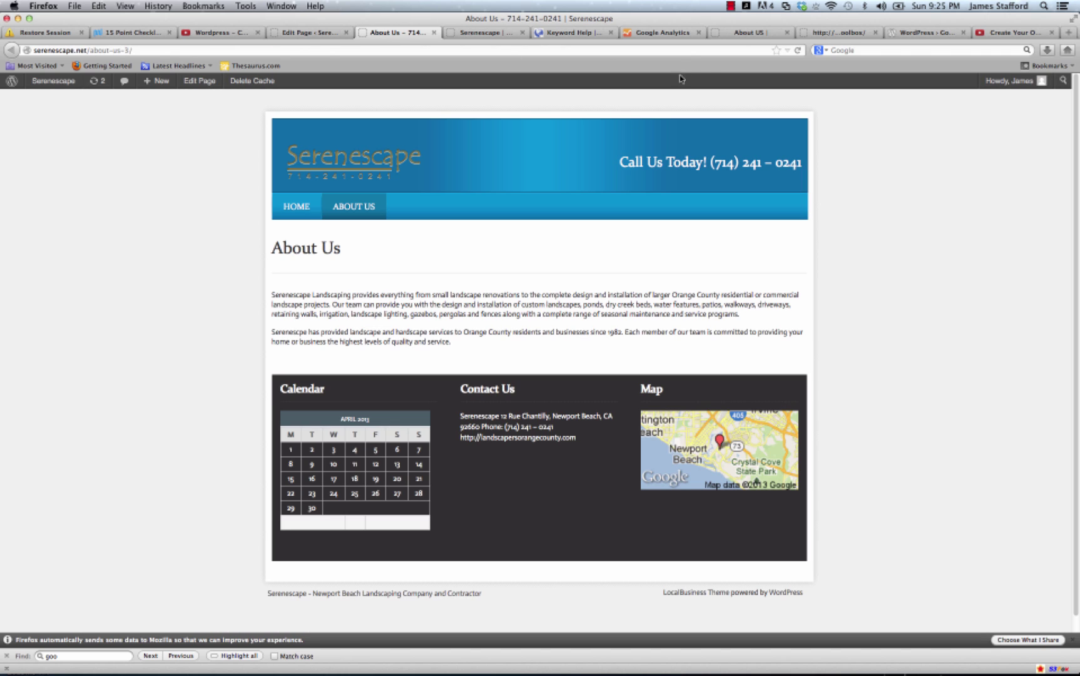
Reload the live About Us page to check the right-aligned photo.
{"action": "left_click", "coordinate": [798, 50]}
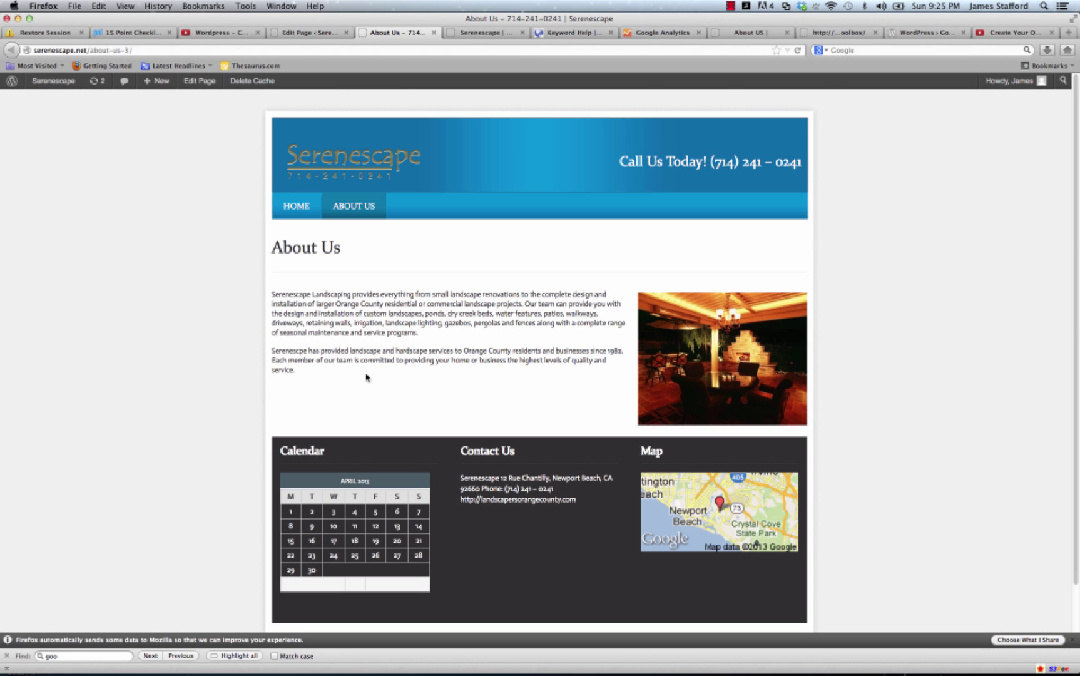
{"action": "left_click", "coordinate": [312, 33]}
{"action": "scroll", "coordinate": [579, 363], "scroll_direction": "down", "scroll_amount": 3}
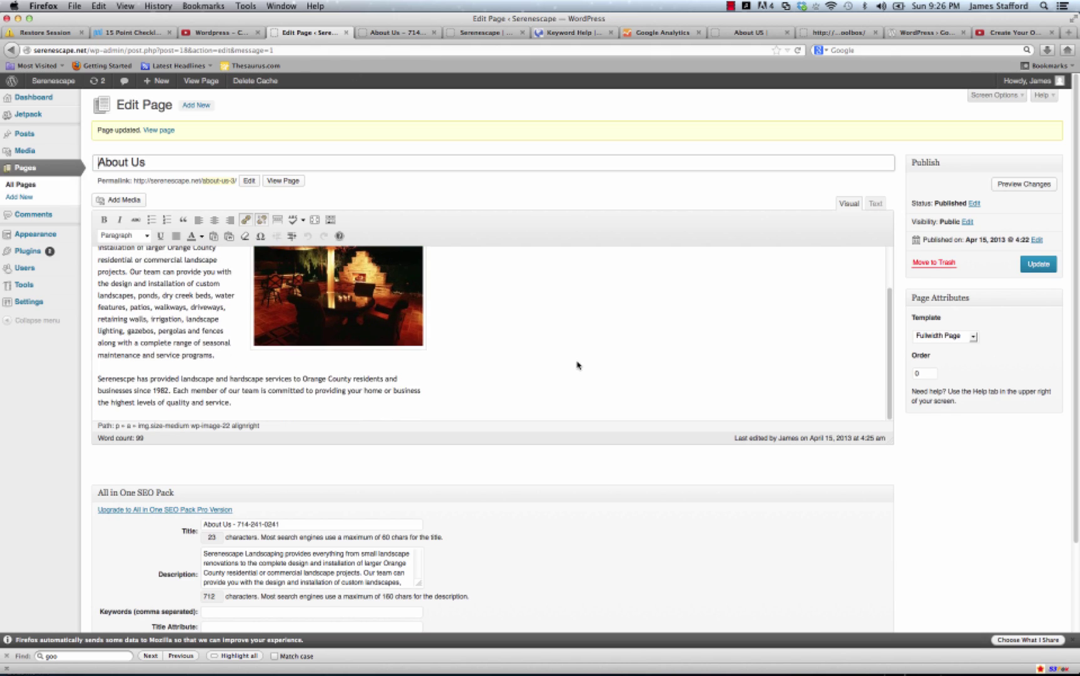
{"action": "scroll", "coordinate": [570, 367], "scroll_direction": "up", "scroll_amount": 2}
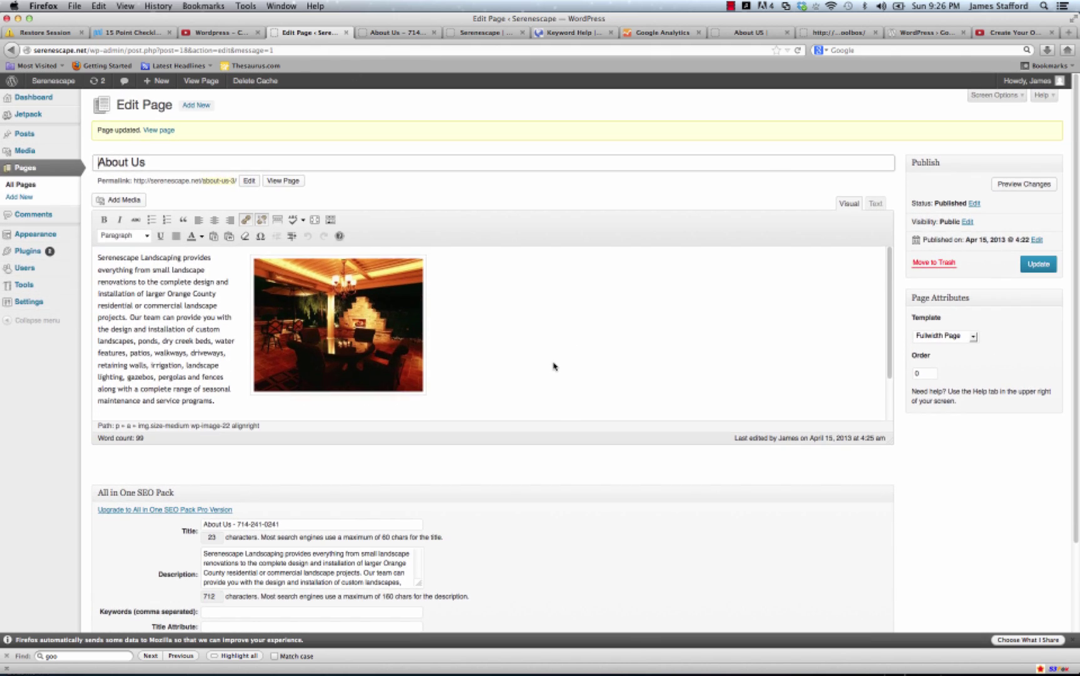
{"action": "scroll", "coordinate": [563, 367], "scroll_direction": "down", "scroll_amount": 5}
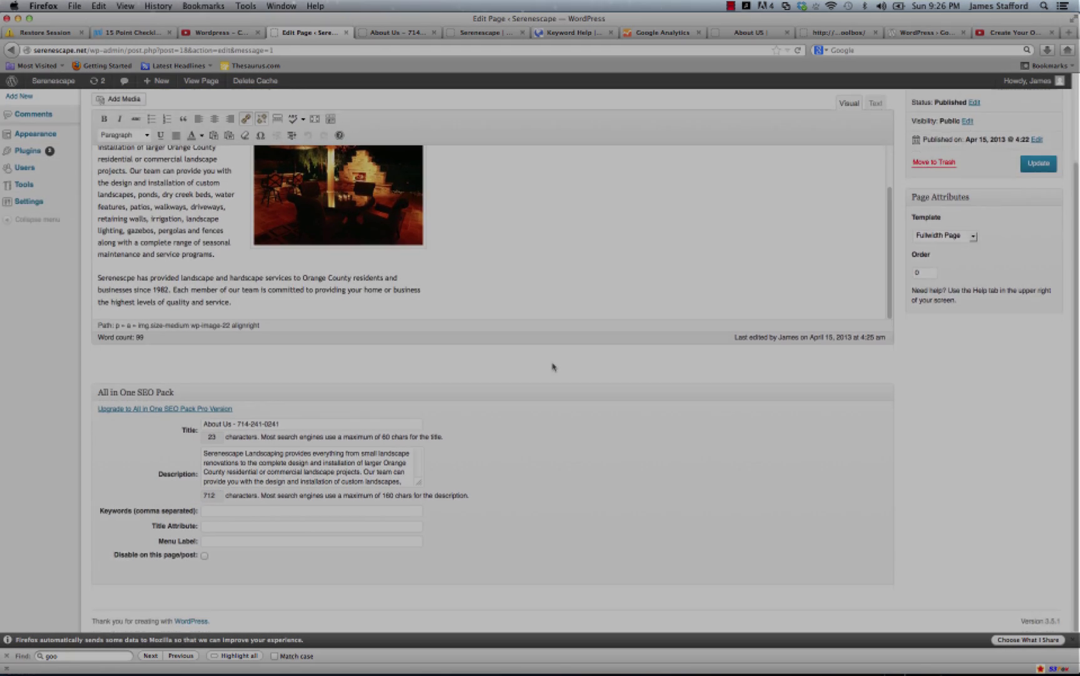
{"action": "scroll", "coordinate": [554, 368], "scroll_direction": "up", "scroll_amount": 3}
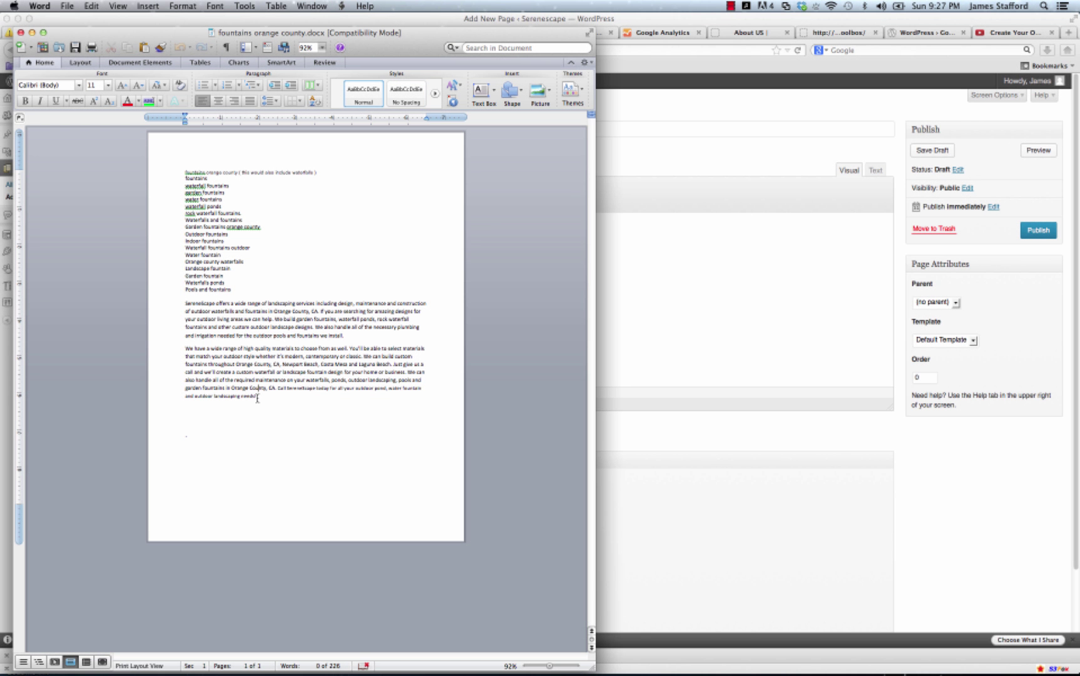
Paste both Word fountain paragraphs into the new page, breaking before 'You'll be able to select'.
{"action": "left_click_drag", "start_coordinate": [257, 396], "coordinate": [186, 304]}
{"action": "right_click", "coordinate": [225, 325]}
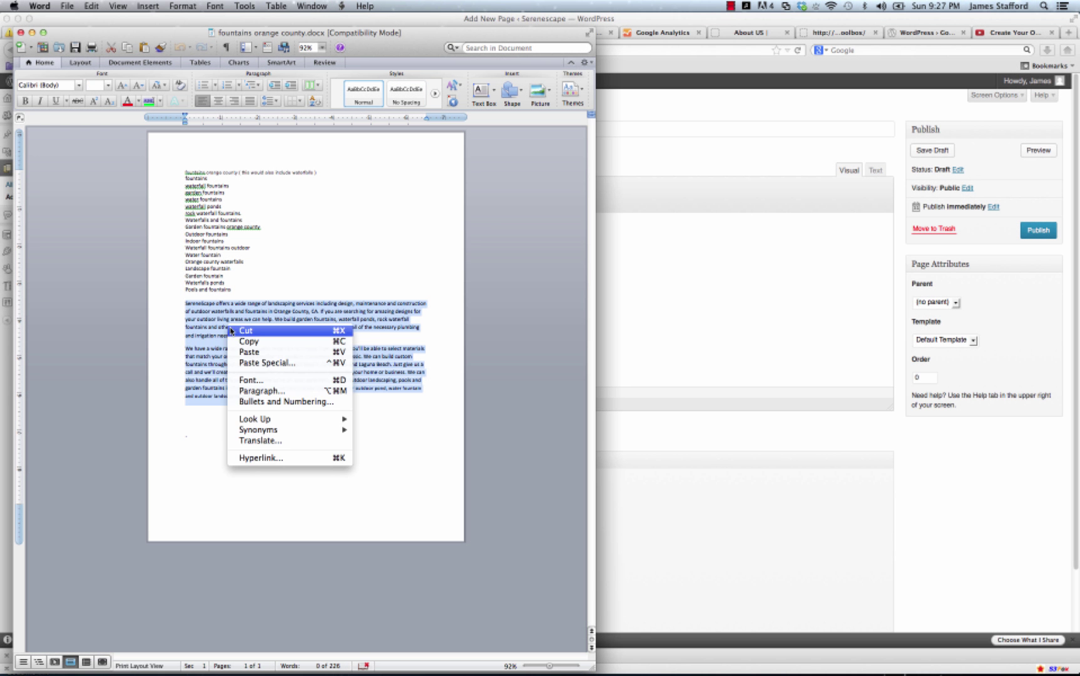
{"action": "left_click", "coordinate": [243, 344]}
{"action": "left_click", "coordinate": [802, 264]}
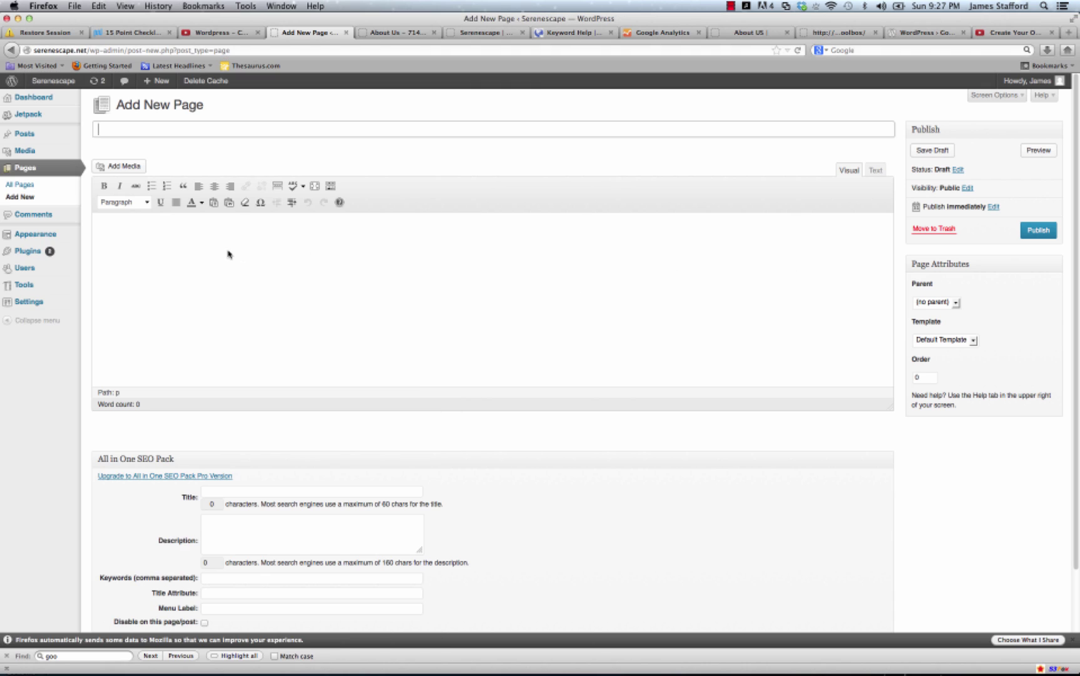
{"action": "left_click", "coordinate": [221, 251]}
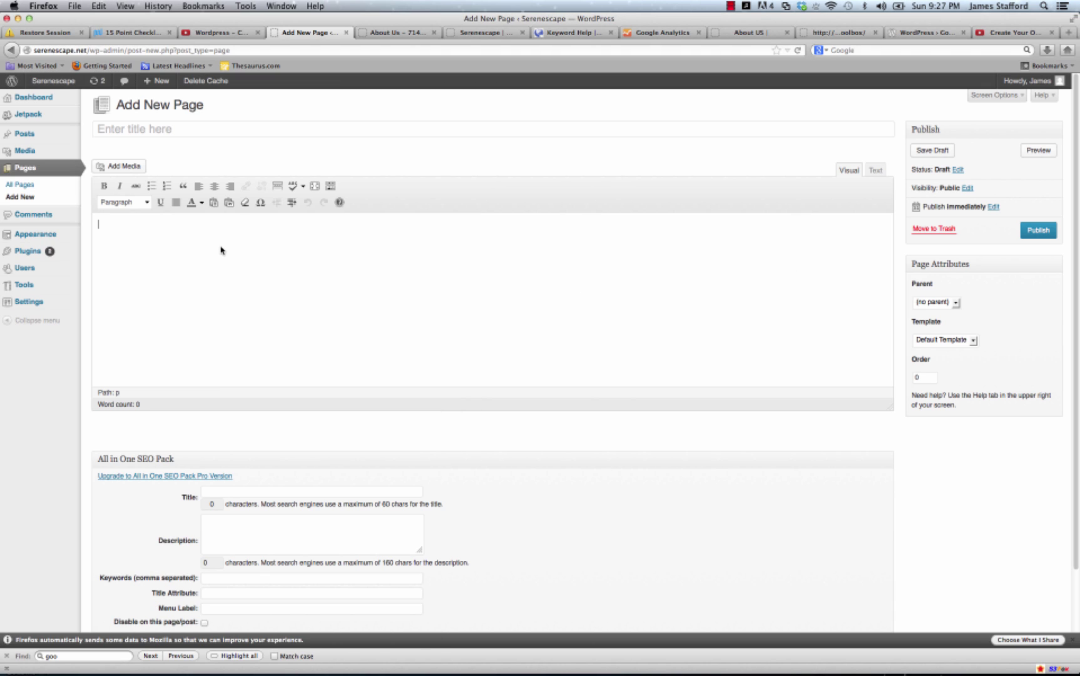
{"action": "key", "text": "super+v"}
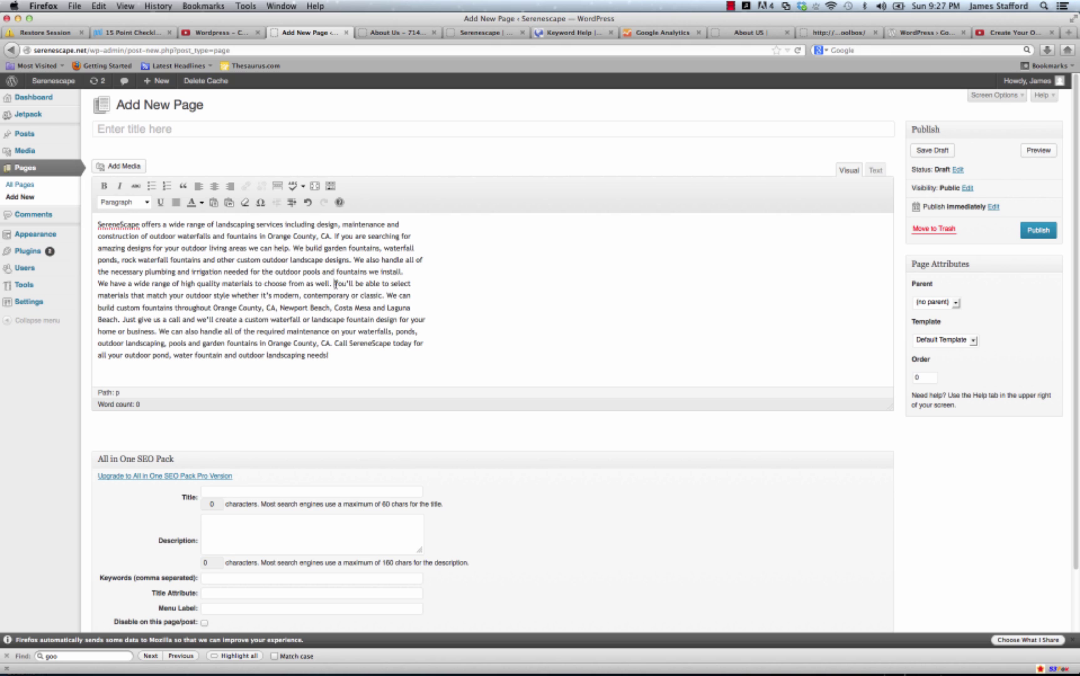
{"action": "key", "text": "Return"}
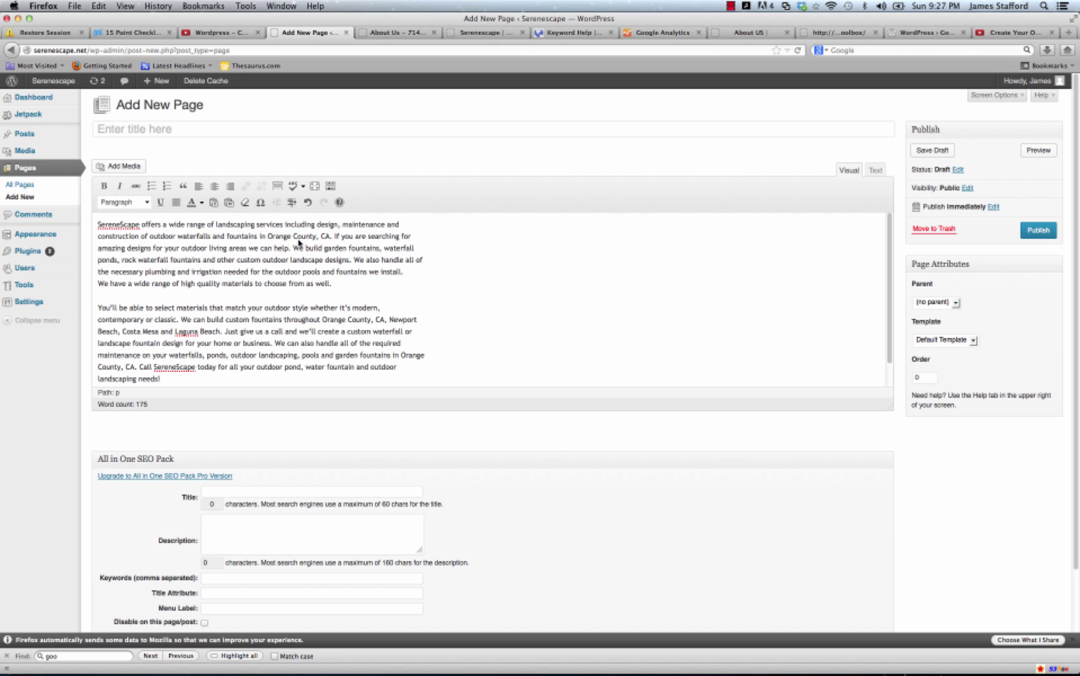
Copy 'fountains in Orange County' into the title and trim it to 'fountains Orange County'.
{"action": "left_click_drag", "start_coordinate": [315, 237], "coordinate": [226, 237]}
{"action": "right_click", "coordinate": [236, 235]}
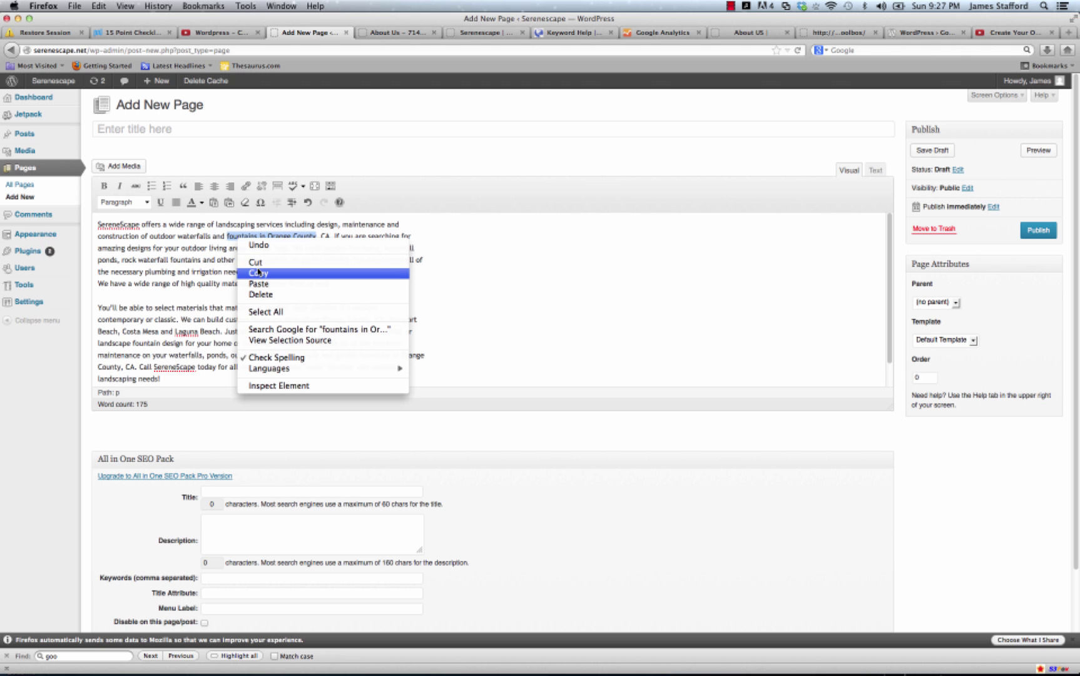
{"action": "left_click", "coordinate": [258, 271]}
{"action": "left_click", "coordinate": [156, 128]}
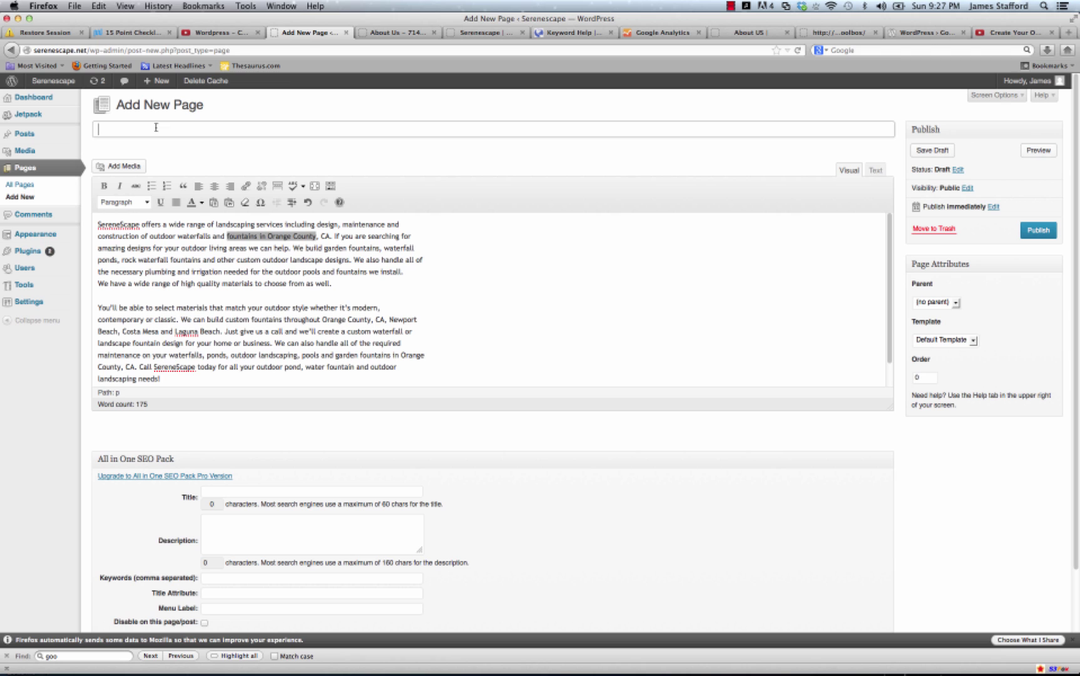
{"action": "key", "text": "super+v"}
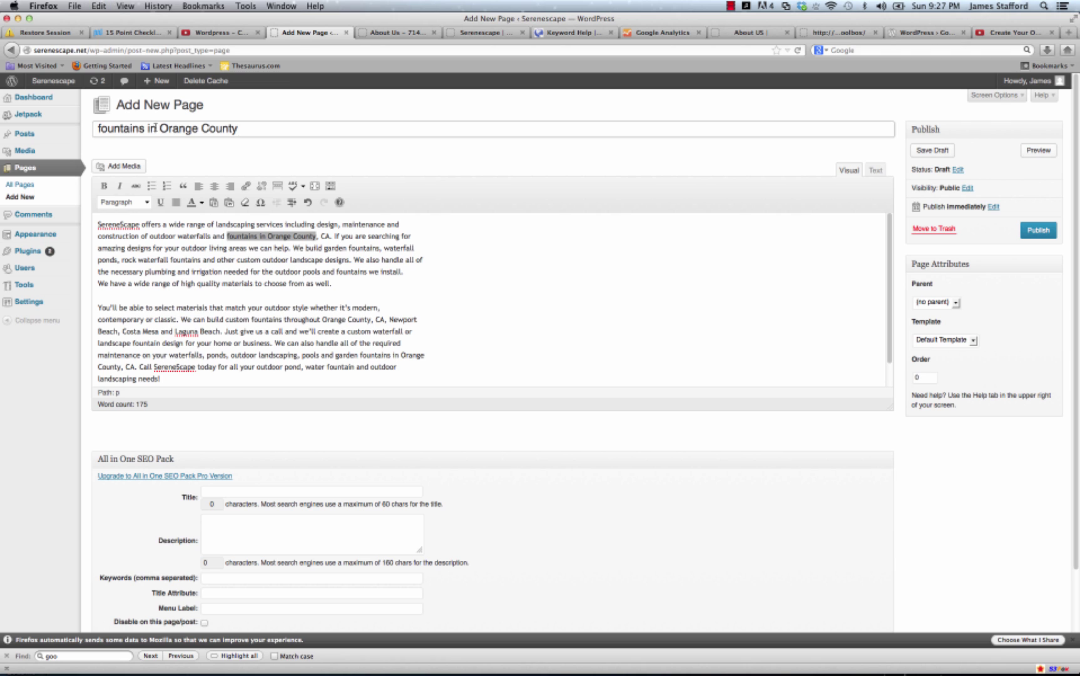
{"action": "left_click", "coordinate": [161, 129]}
{"action": "key", "text": "BackSpace"}
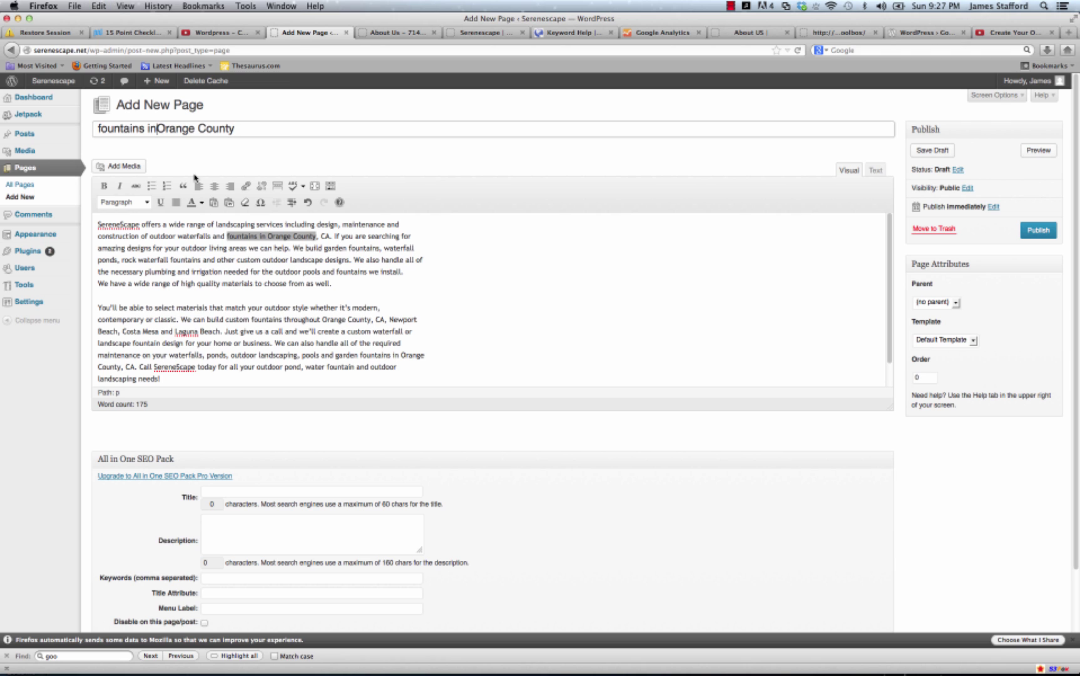
{"action": "key", "text": "BackSpace"}
{"action": "key", "text": "BackSpace"}
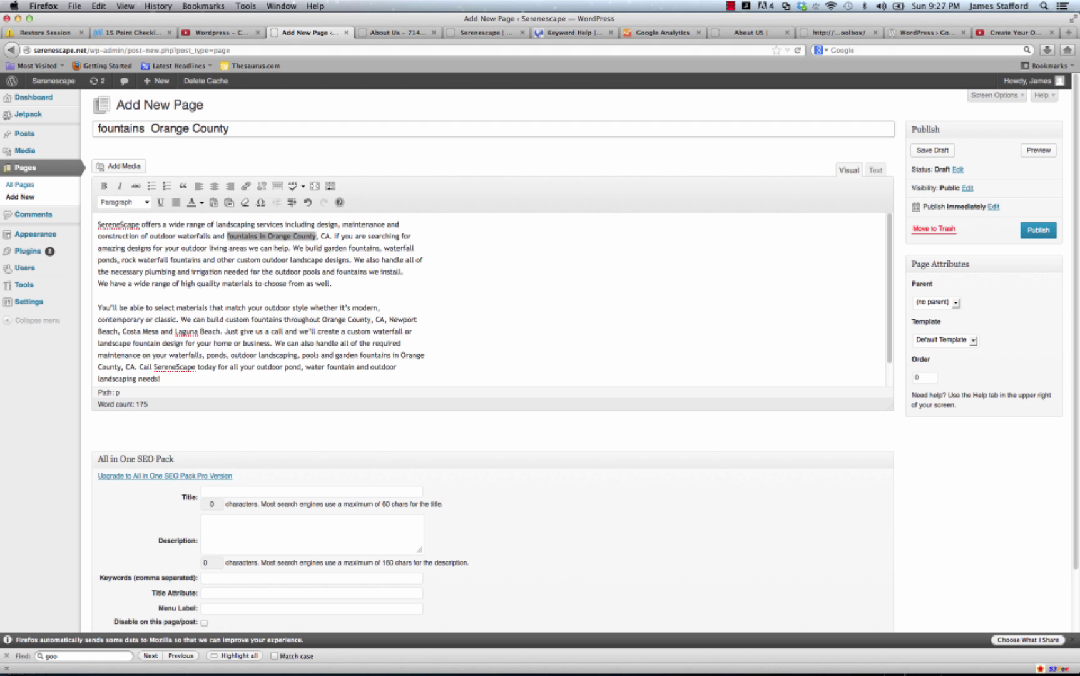
{"action": "key", "text": "BackSpace"}
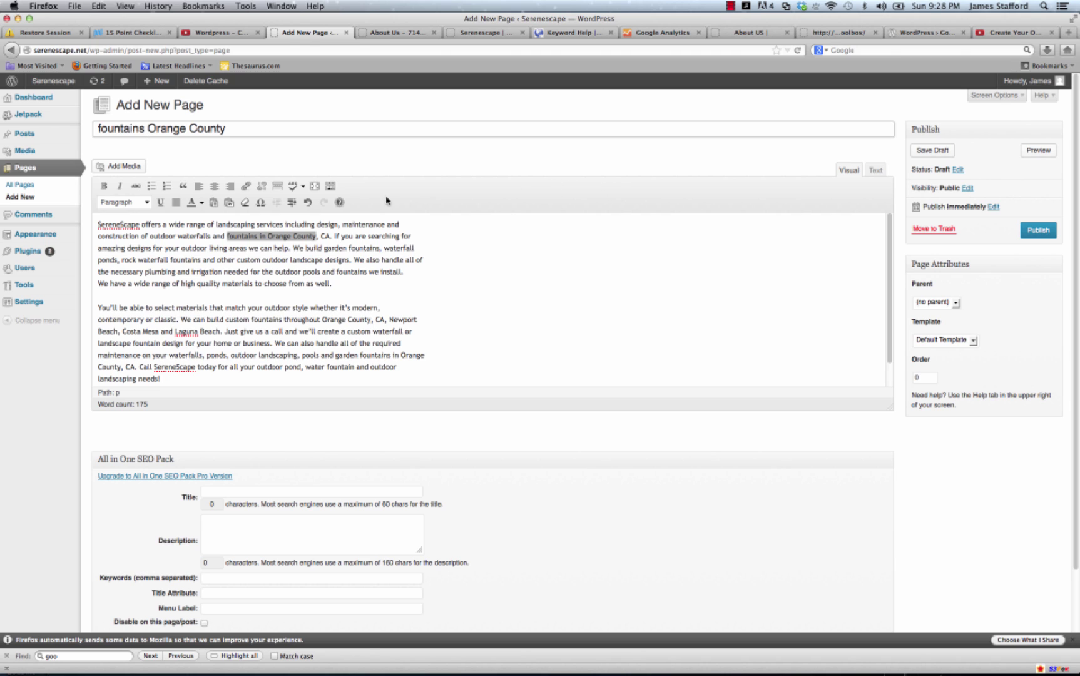
Set the SEO title to the page title followed by the phone number.
{"action": "left_click_drag", "start_coordinate": [241, 129], "coordinate": [80, 128]}
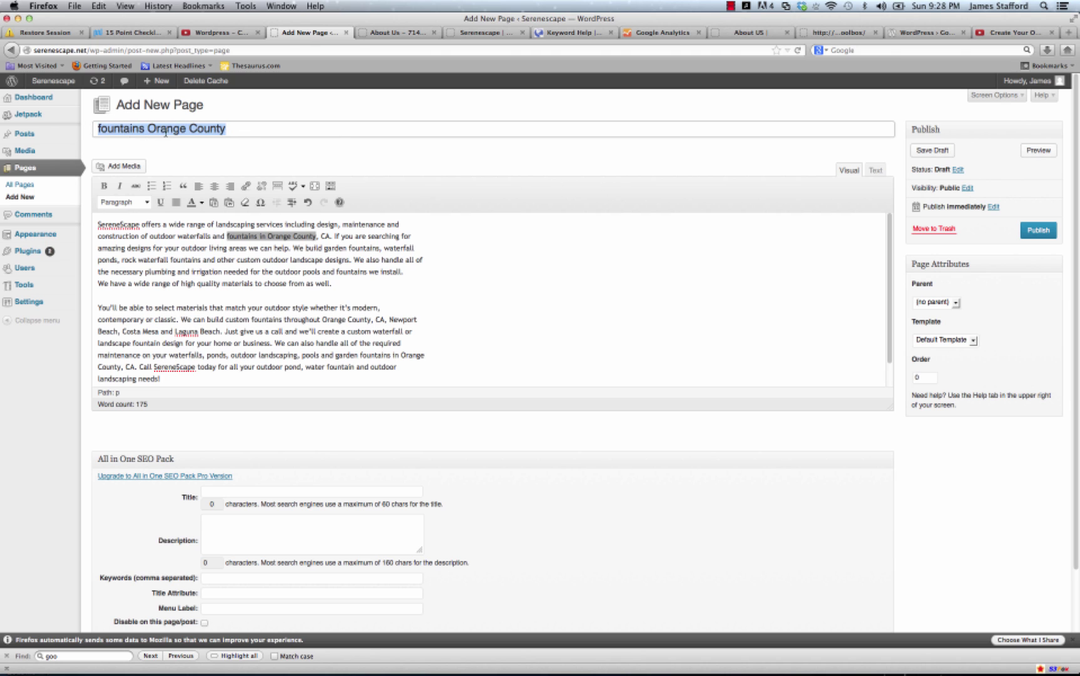
{"action": "right_click", "coordinate": [165, 132]}
{"action": "left_click", "coordinate": [185, 167]}
{"action": "right_click", "coordinate": [167, 138]}
{"action": "left_click", "coordinate": [188, 163]}
{"action": "left_click", "coordinate": [243, 491]}
{"action": "right_click", "coordinate": [243, 491]}
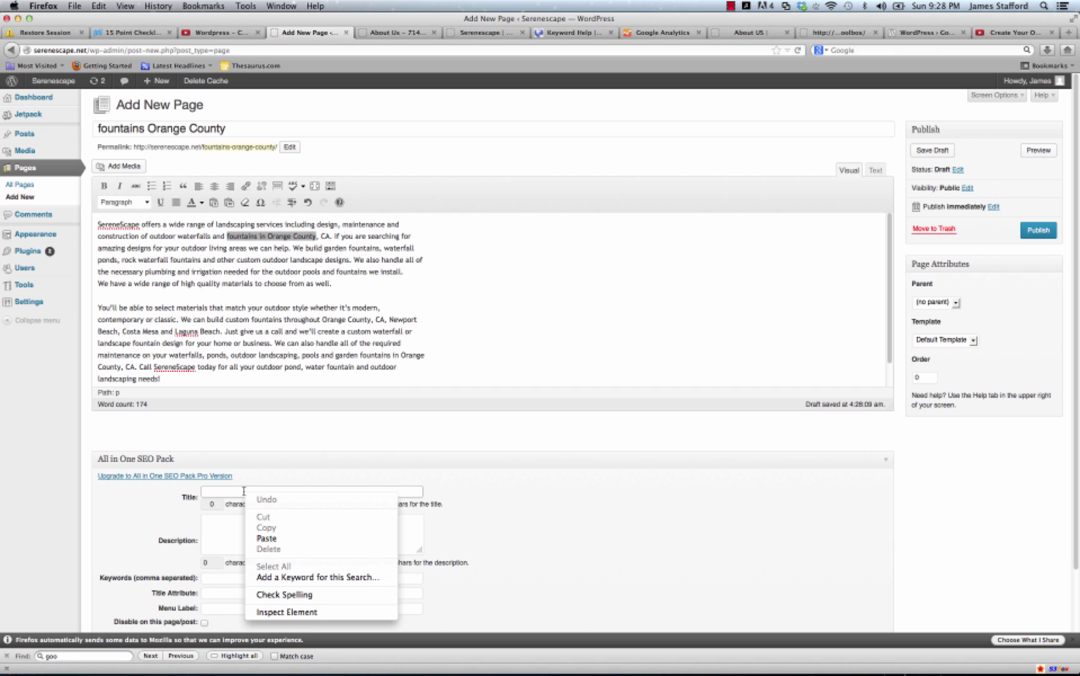
{"action": "left_click", "coordinate": [275, 540]}
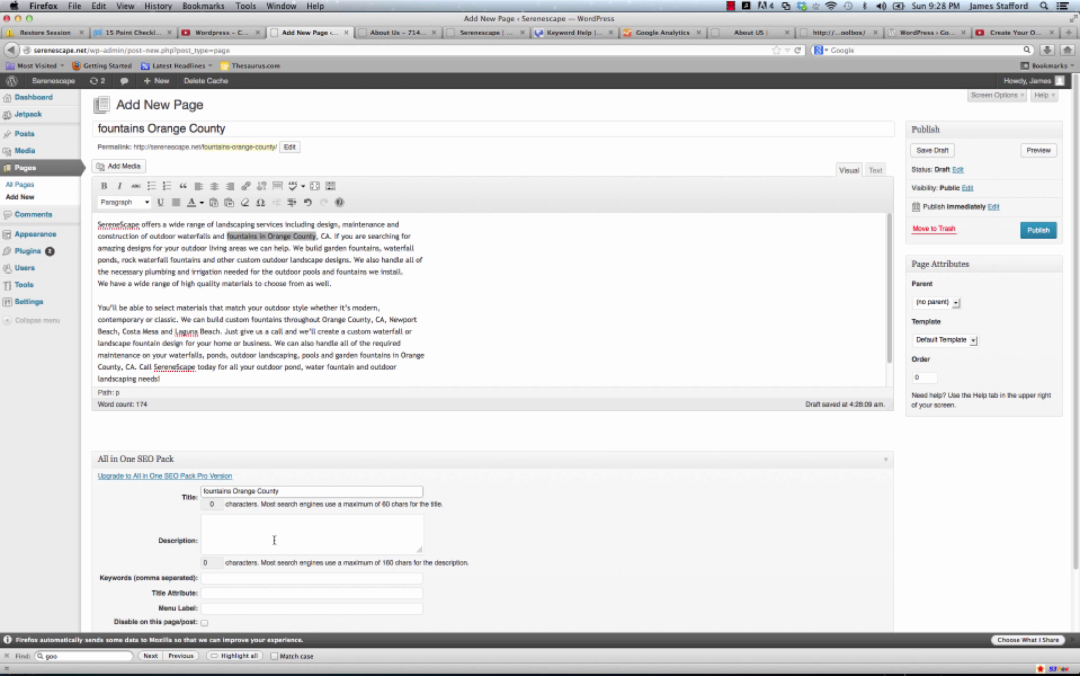
{"action": "type", "text": "- XXX- XXX- XXXX"}
Copy the opening sentences, up to 'help.', into the SEO description.
{"action": "left_click", "coordinate": [178, 237]}
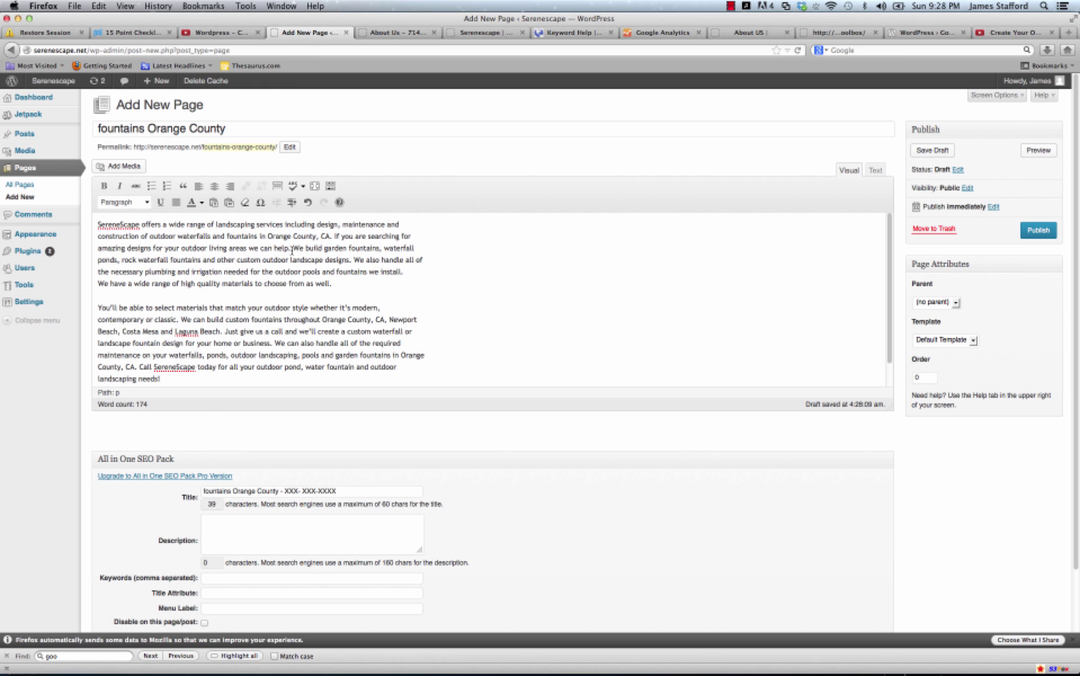
{"action": "left_click_drag", "start_coordinate": [292, 251], "coordinate": [99, 224]}
{"action": "right_click", "coordinate": [148, 231]}
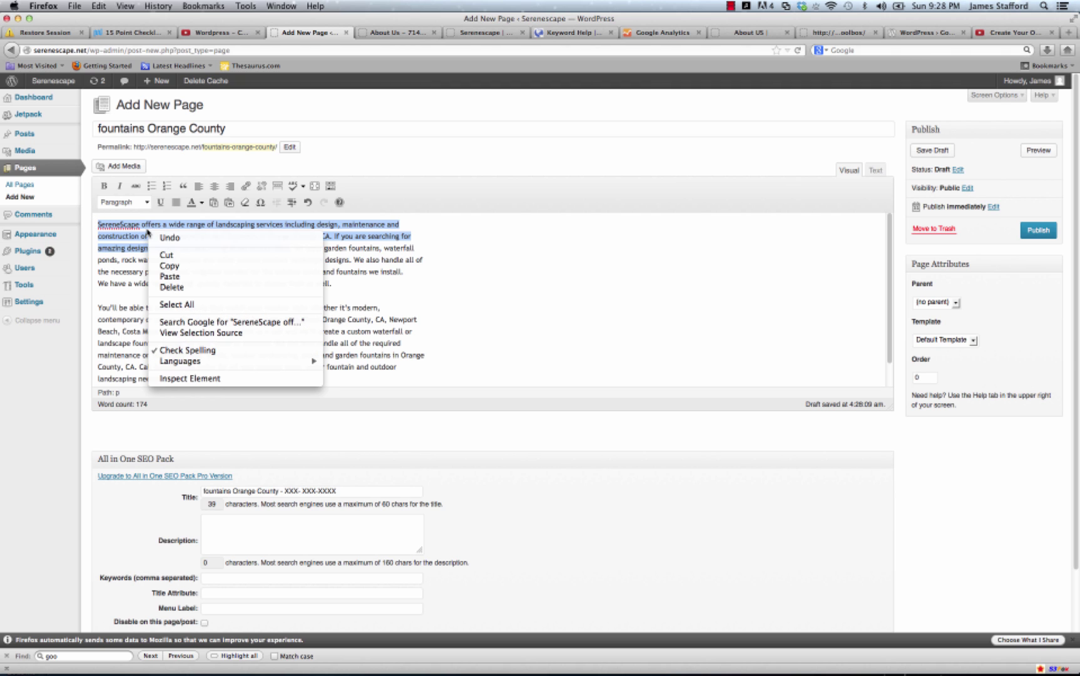
{"action": "left_click", "coordinate": [169, 266]}
{"action": "left_click", "coordinate": [231, 534]}
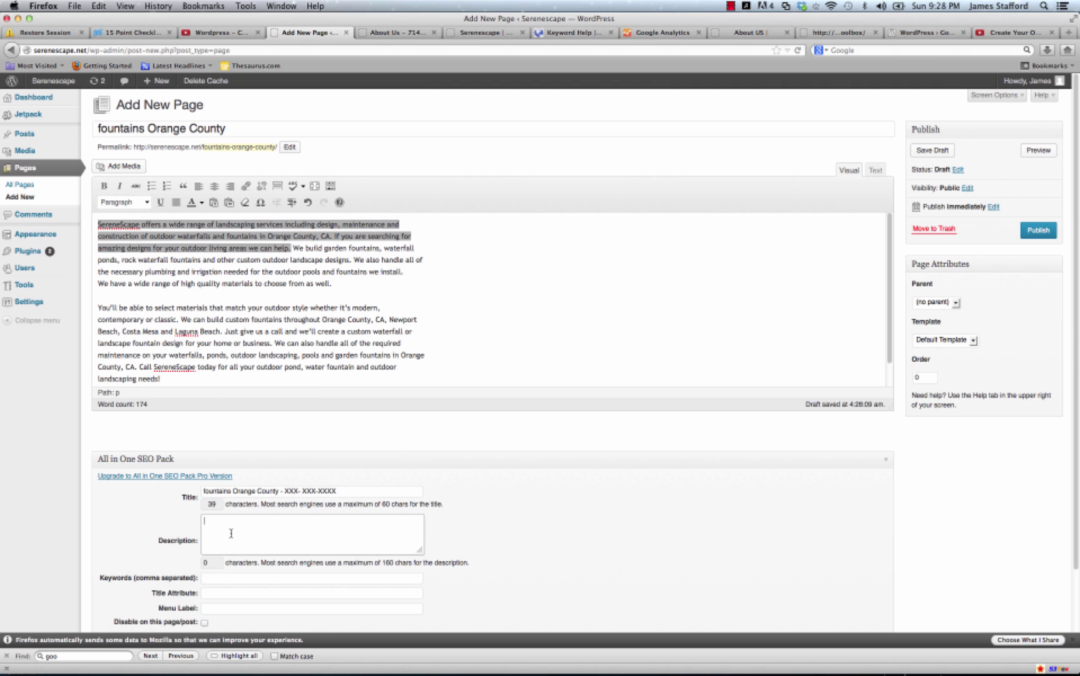
{"action": "key", "text": "super+v"}
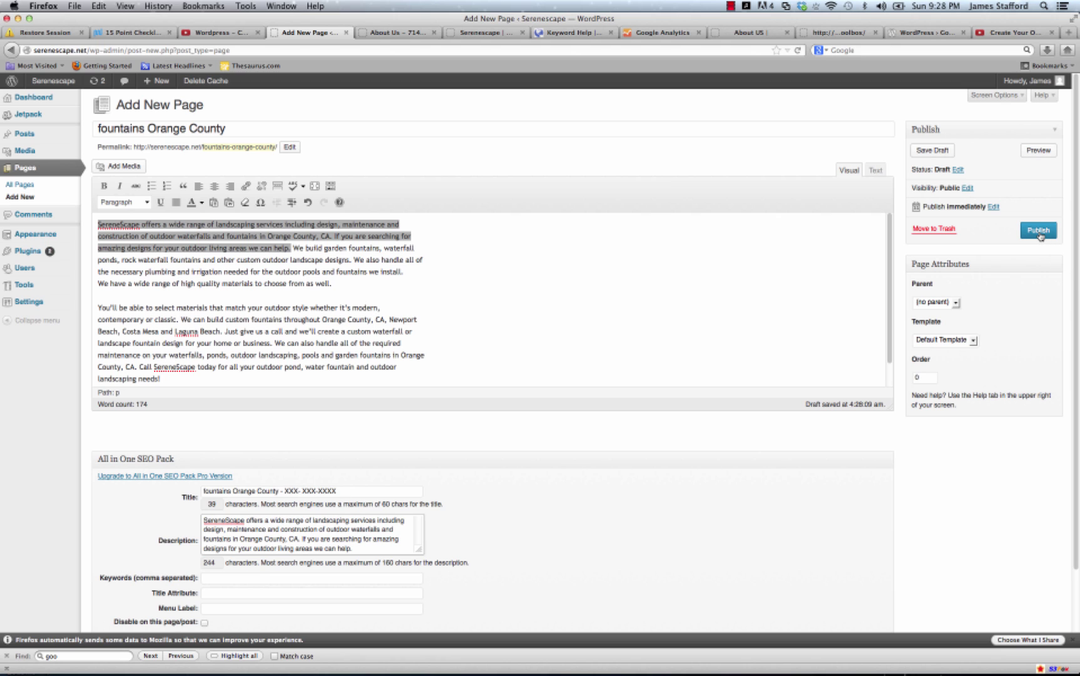
Keep no parent page, choose the Fullwidth Page template, and publish the page.
{"action": "left_click", "coordinate": [955, 303]}
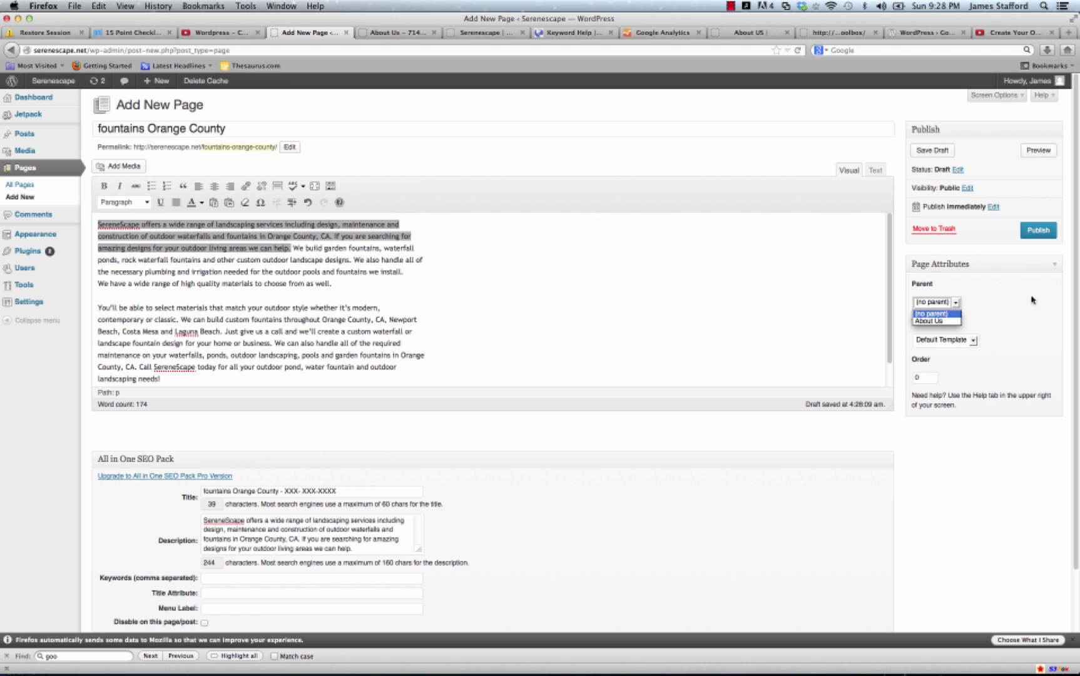
{"action": "left_click", "coordinate": [1016, 309]}
{"action": "left_click", "coordinate": [973, 341]}
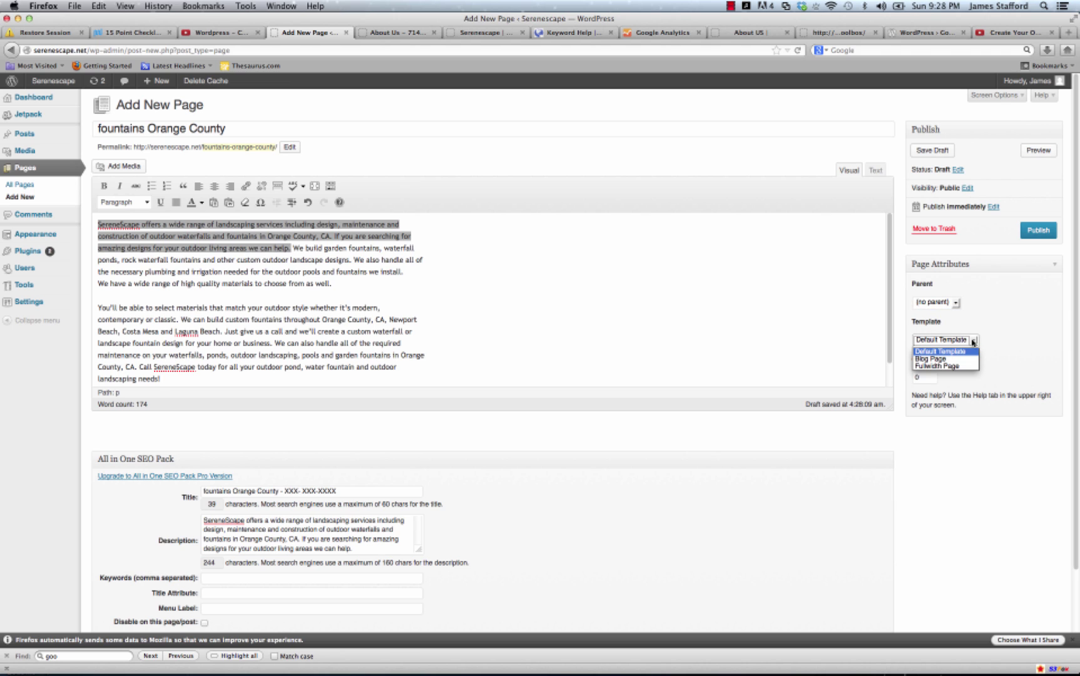
{"action": "left_click", "coordinate": [937, 365]}
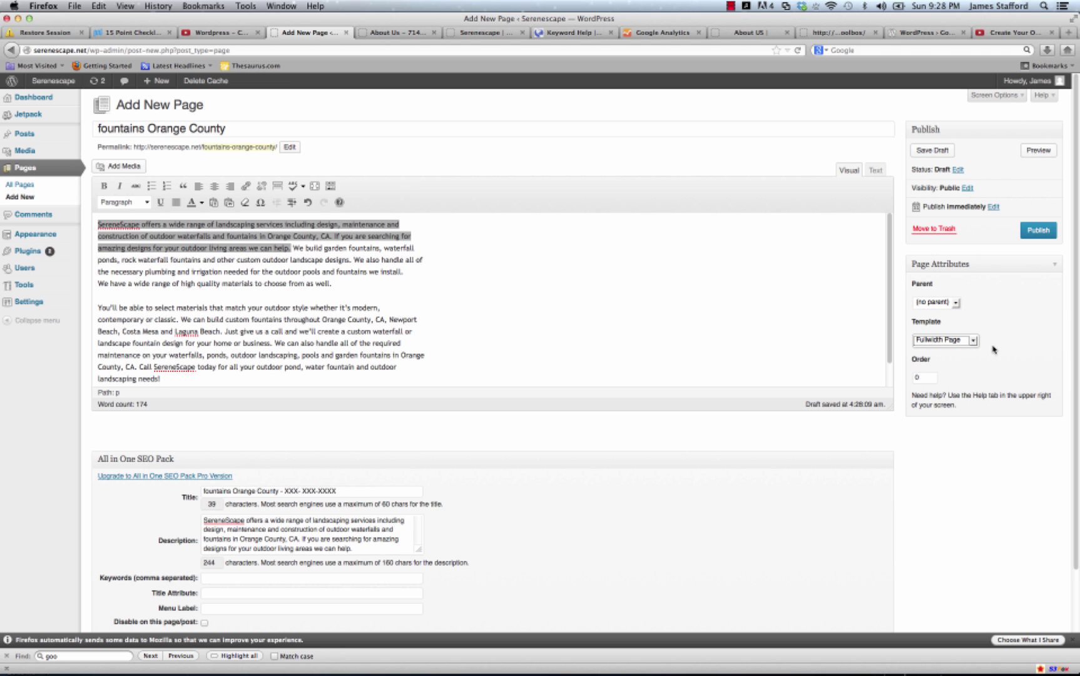
{"action": "left_click", "coordinate": [1030, 235]}
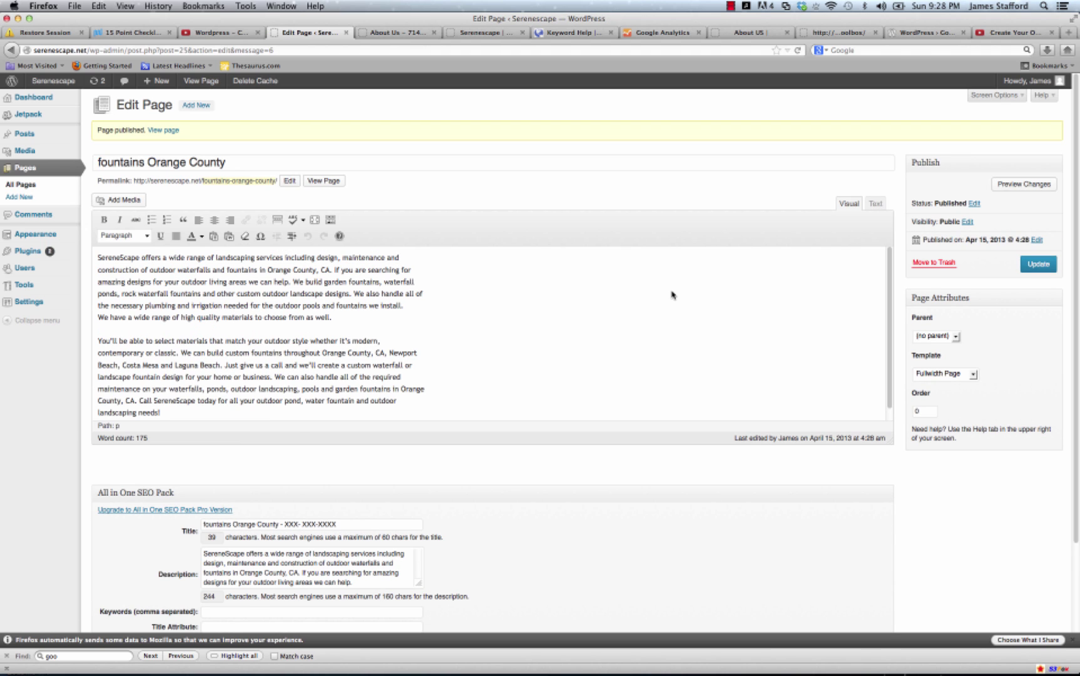
Review the live /fountains-orange-county/ page in a new tab, then return to the editor.
{"action": "right_click", "coordinate": [199, 81]}
{"action": "left_click", "coordinate": [232, 91]}
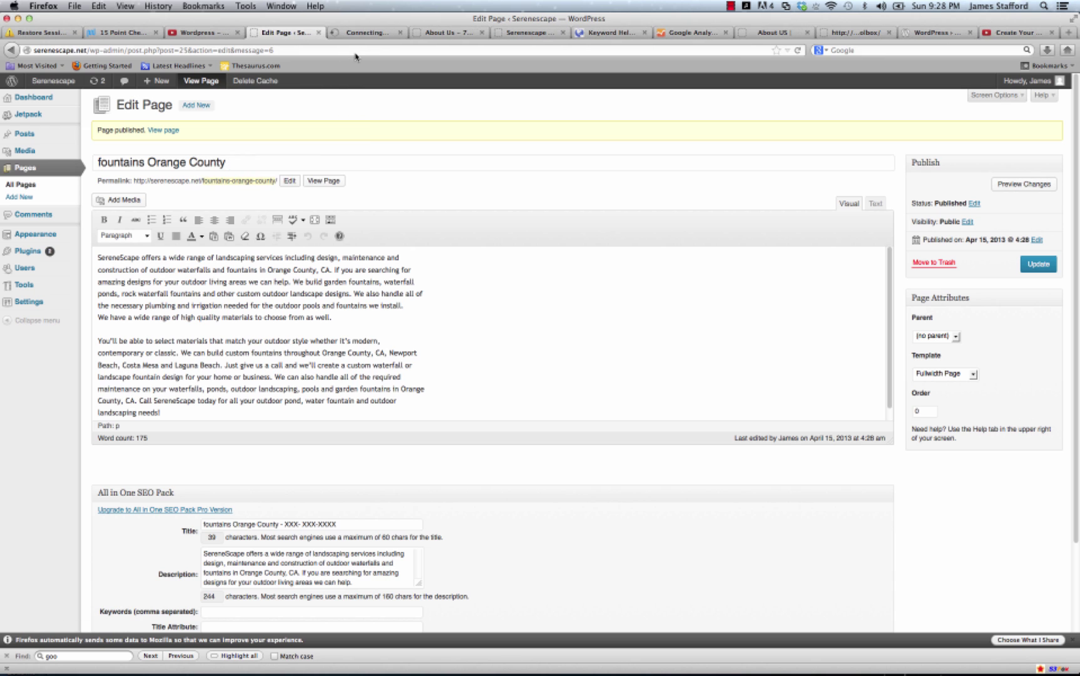
{"action": "left_click", "coordinate": [355, 34]}
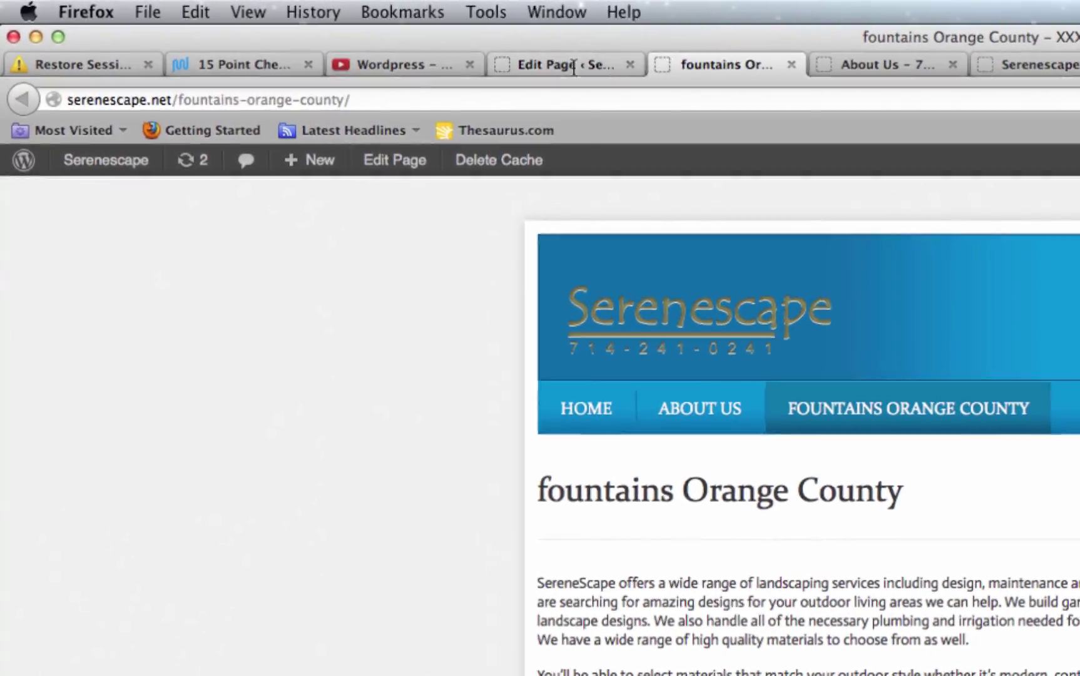
{"action": "left_click", "coordinate": [574, 66]}
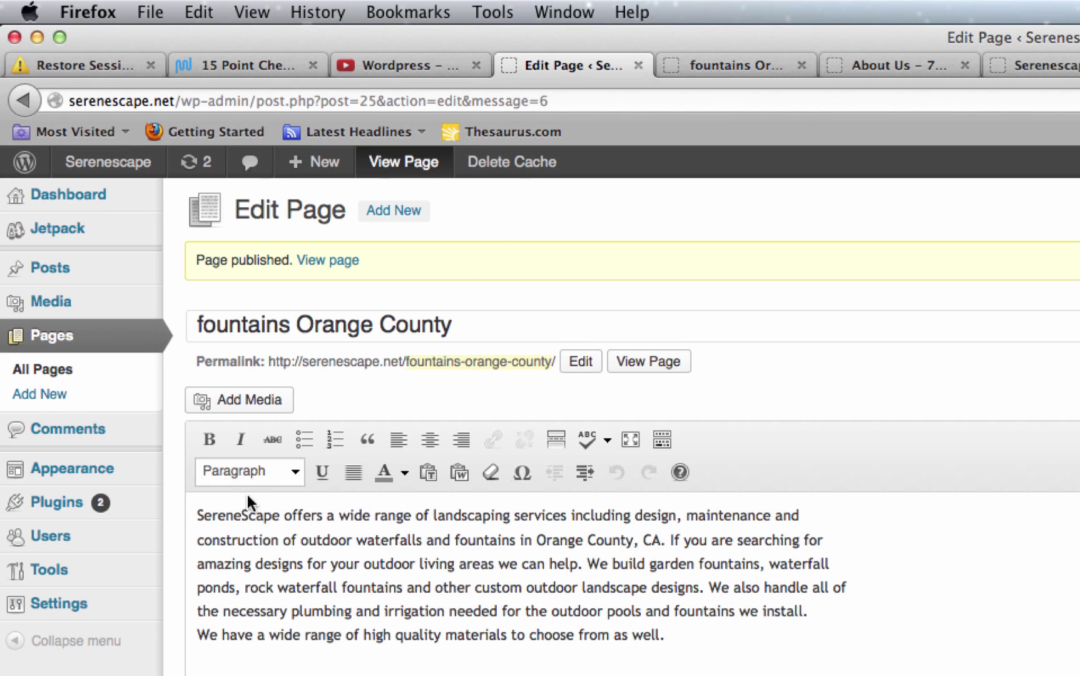
Start a new page and copy the two landscape lighting paragraphs from Word.
{"action": "left_click", "coordinate": [63, 394]}
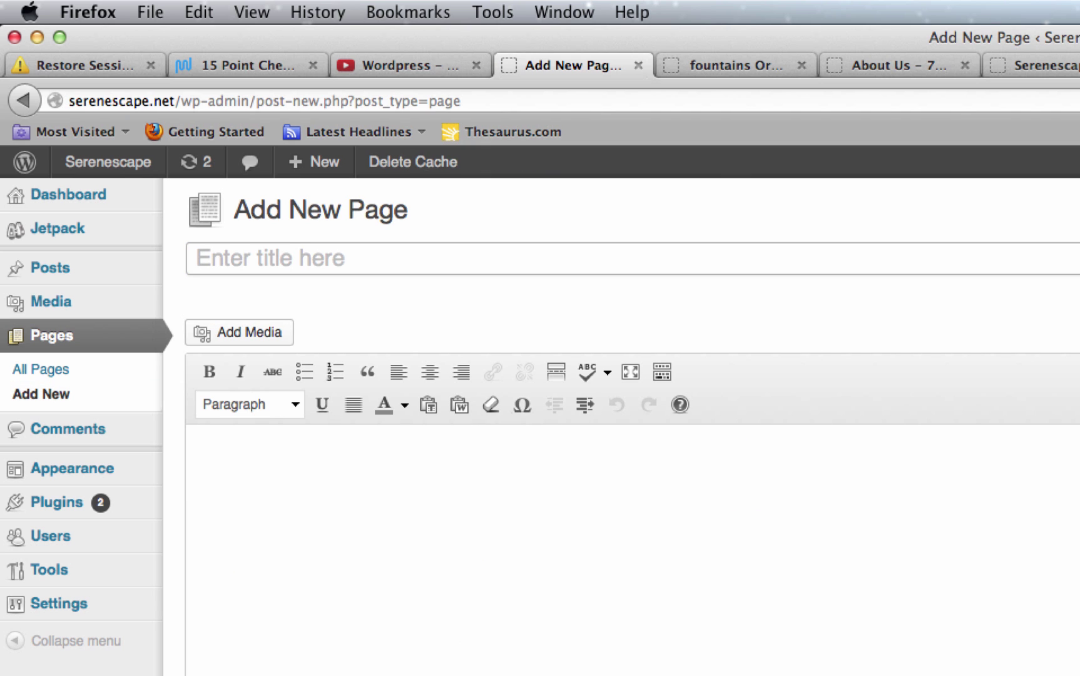
{"action": "key", "text": "super+Tab"}
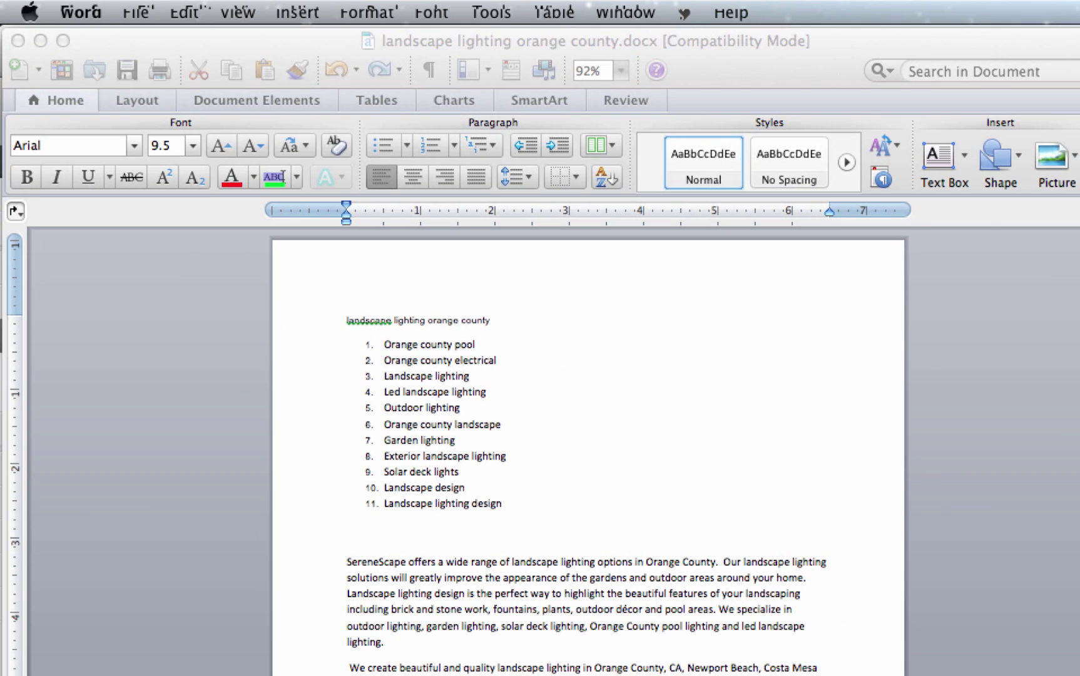
{"action": "left_click_drag", "start_coordinate": [813, 672], "coordinate": [343, 556]}
{"action": "right_click", "coordinate": [415, 585]}
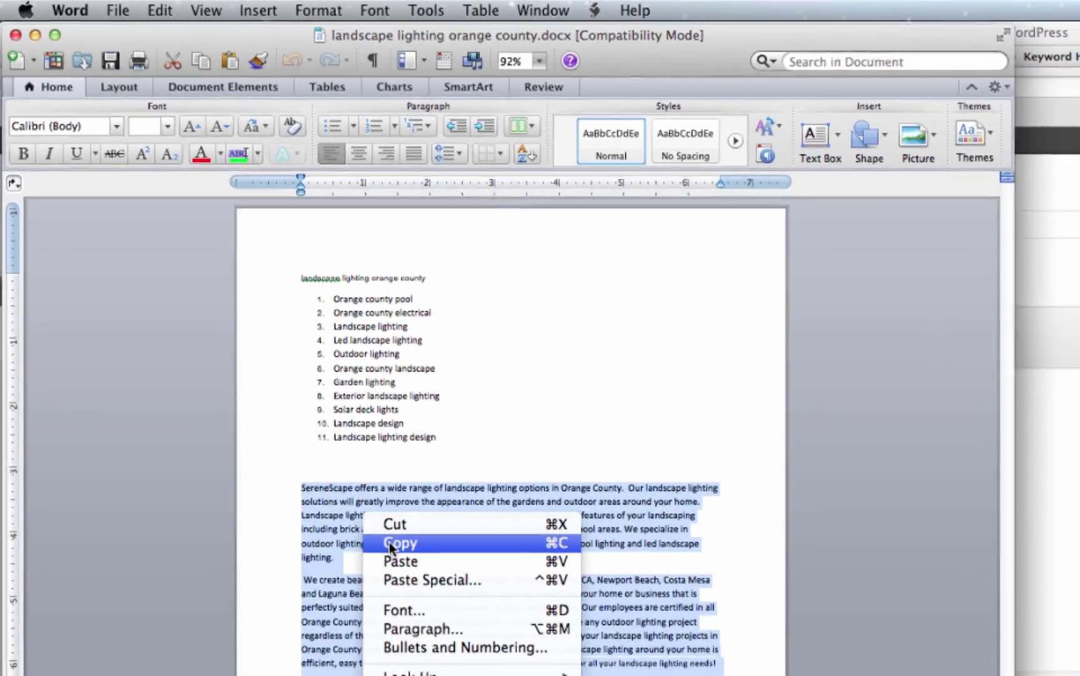
{"action": "left_click", "coordinate": [389, 542]}
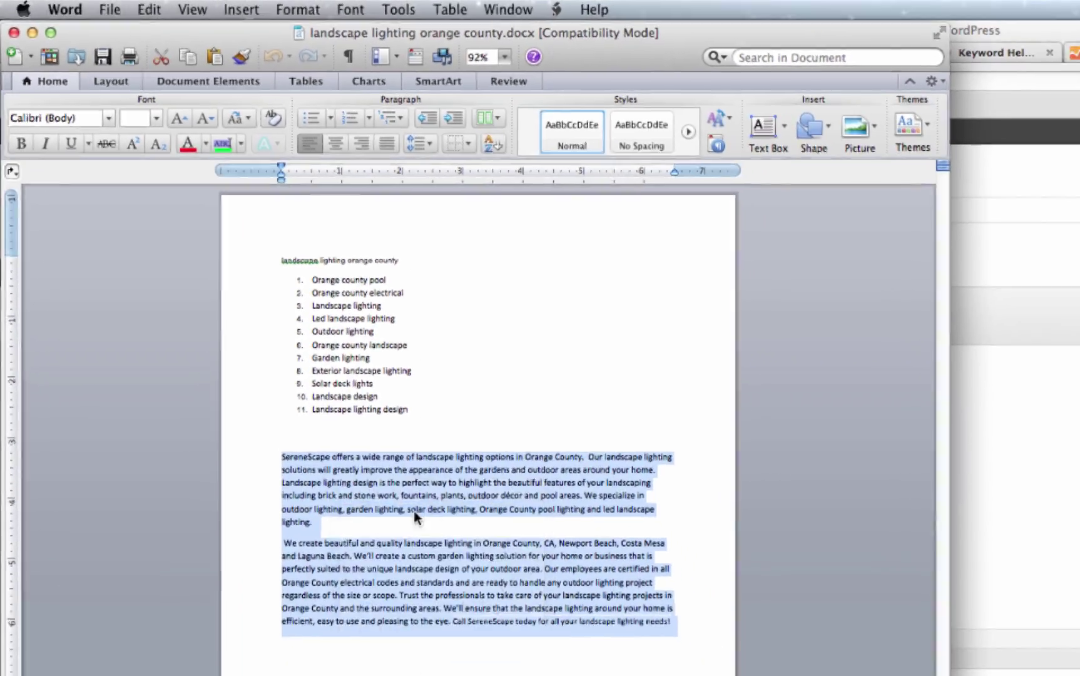
Paste the paragraphs into the page body and split them after 'led landscape lighting.'.
{"action": "key", "text": "super+Tab"}
{"action": "right_click", "coordinate": [285, 305]}
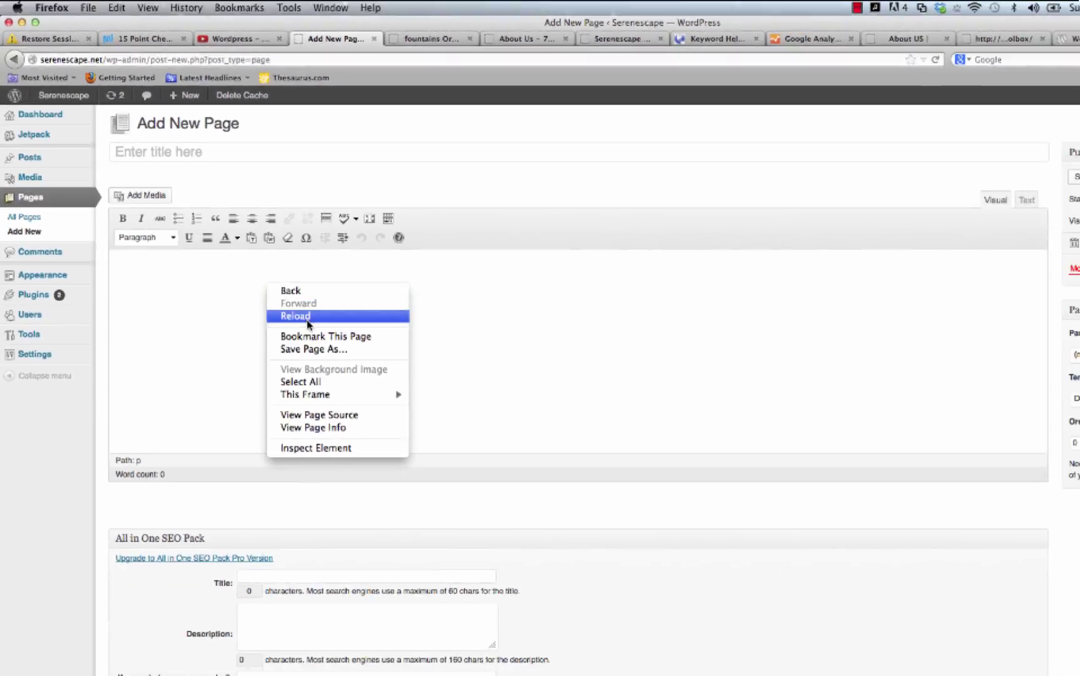
{"action": "left_click", "coordinate": [211, 363]}
{"action": "right_click", "coordinate": [206, 350]}
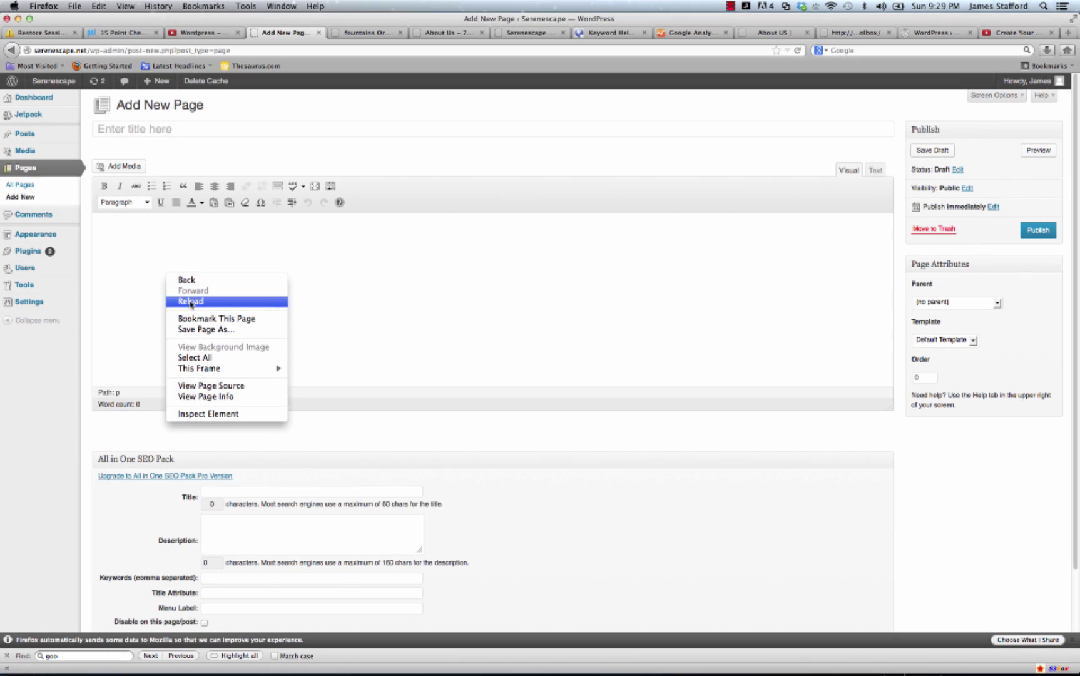
{"action": "left_click", "coordinate": [135, 256]}
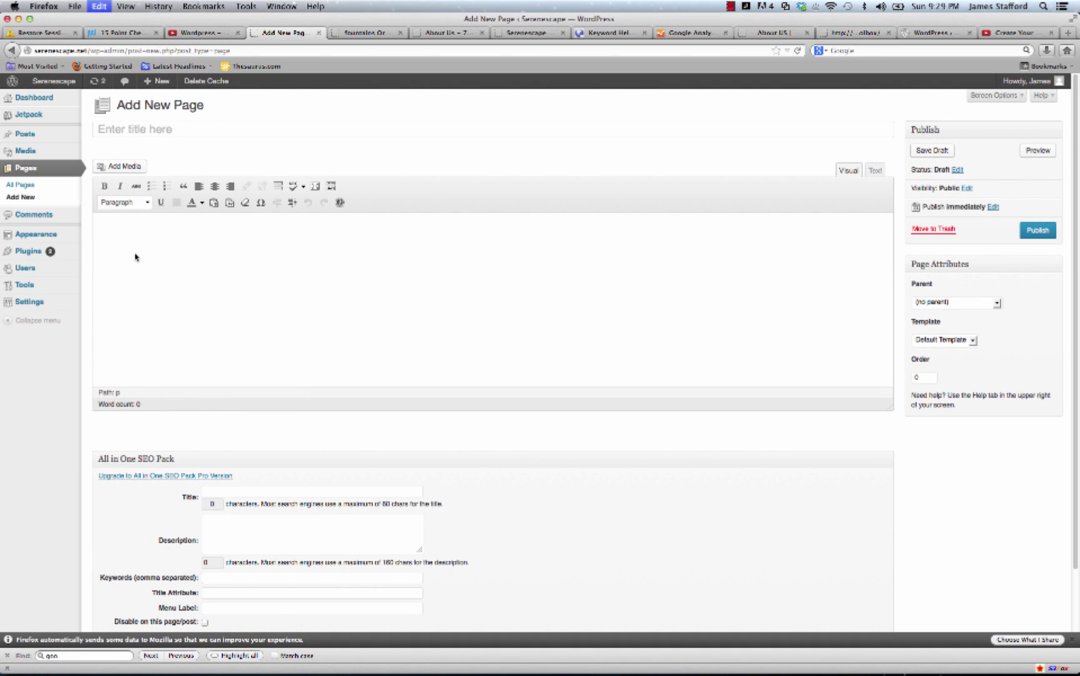
{"action": "key", "text": "super+v"}
{"action": "scroll", "coordinate": [170, 314], "scroll_direction": "up", "scroll_amount": 1}
{"action": "left_click", "coordinate": [188, 288]}
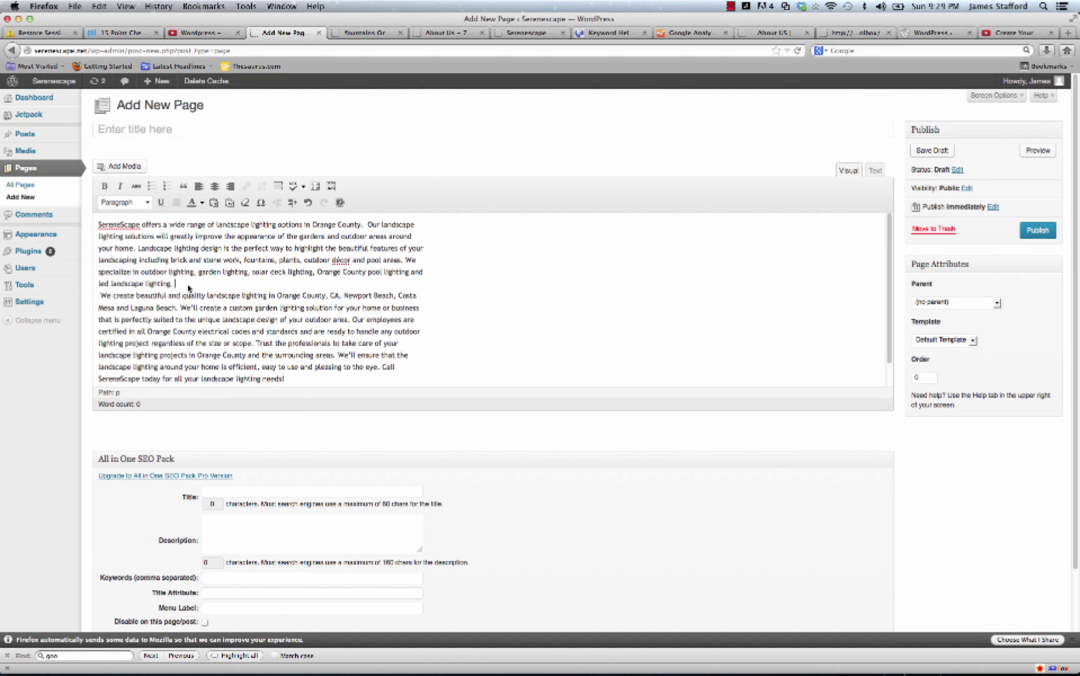
{"action": "key", "text": "Return"}
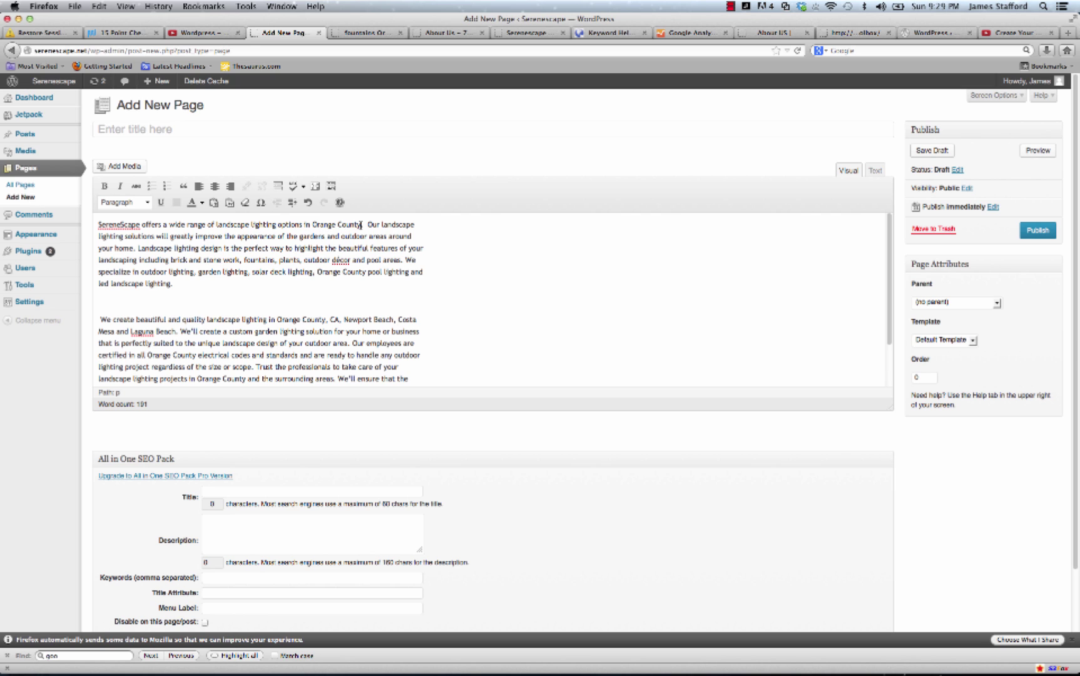
Apply the Fullwidth Page template and copy the page title 'landscape lighting Orange County' into the SEO Title.
{"action": "left_click_drag", "start_coordinate": [361, 224], "coordinate": [234, 225]}
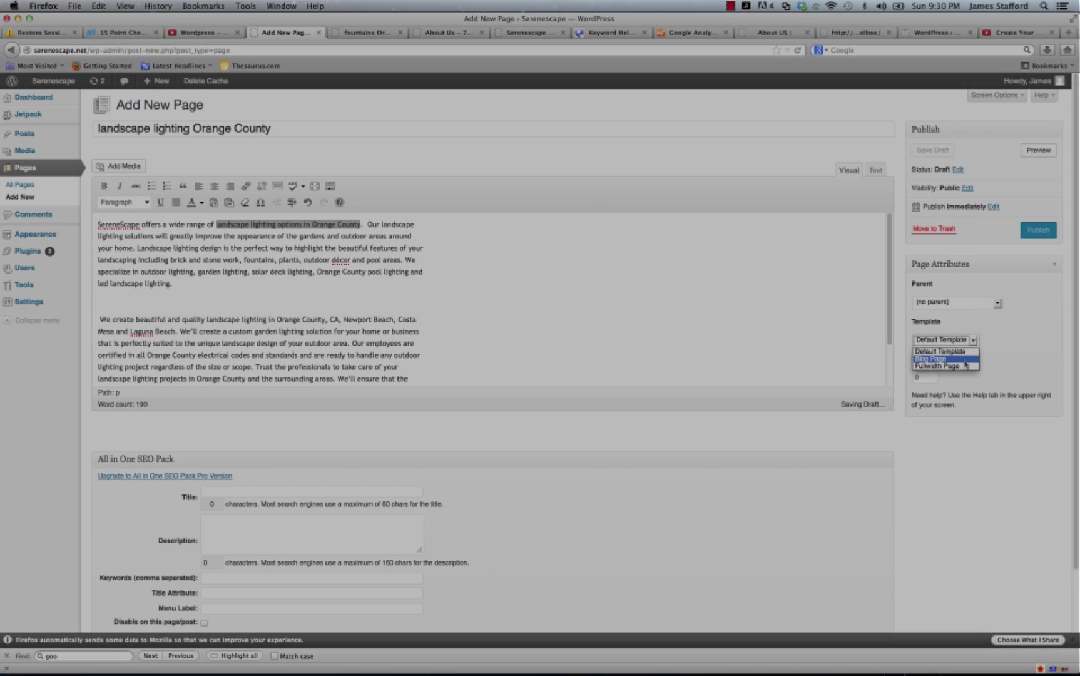
{"action": "left_click", "coordinate": [957, 366]}
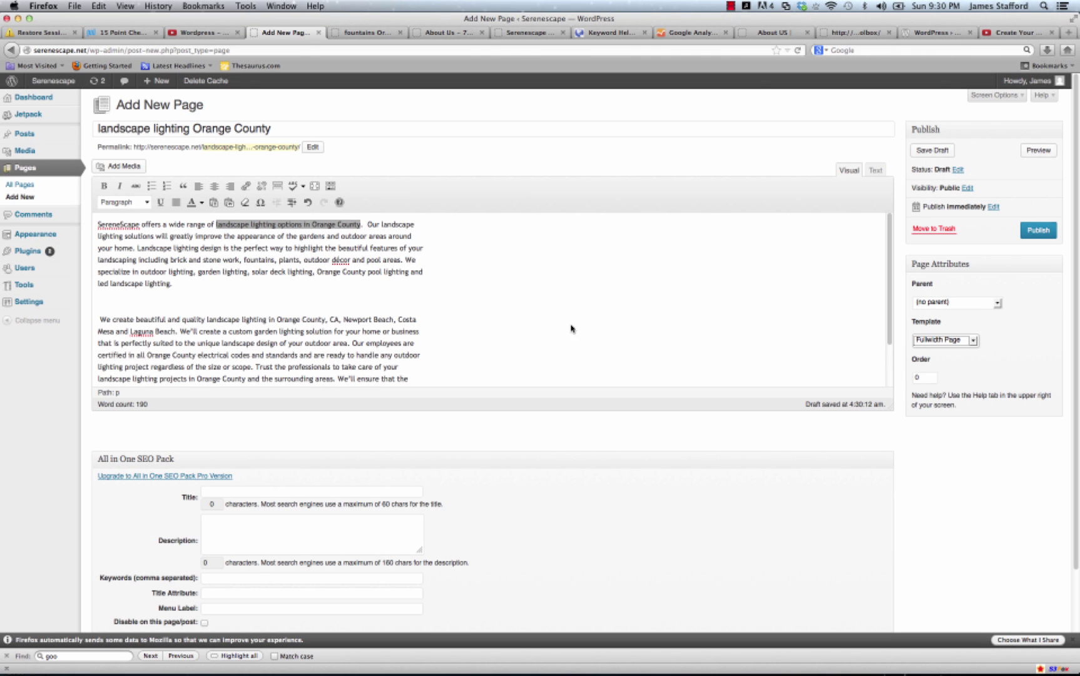
{"action": "triple_click", "coordinate": [226, 130]}
{"action": "right_click", "coordinate": [225, 130]}
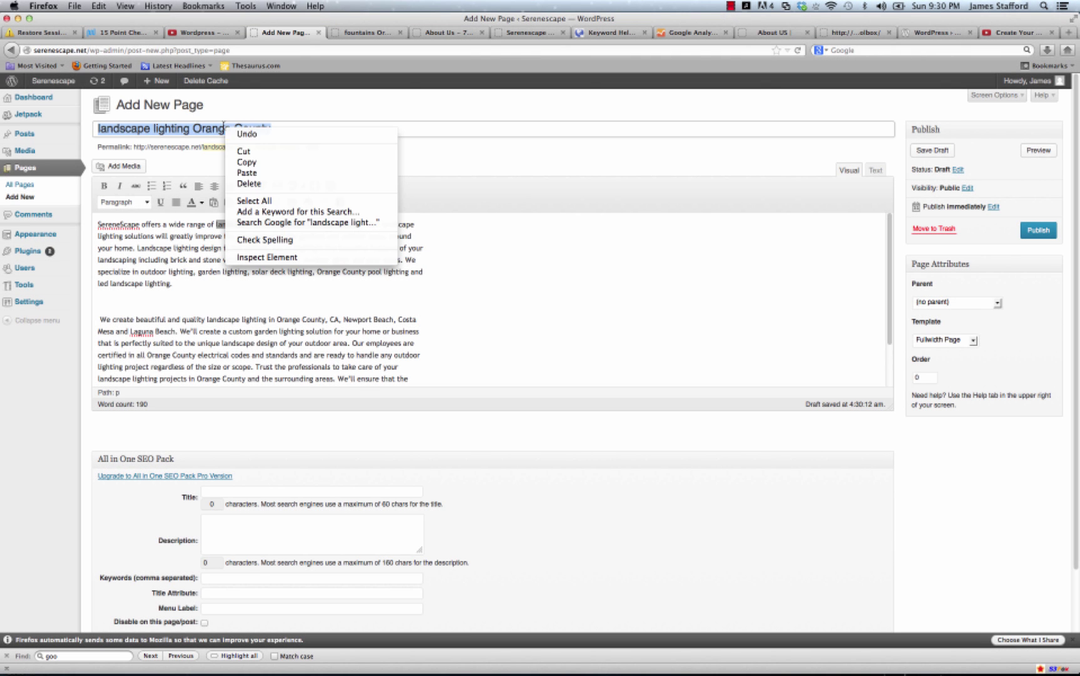
{"action": "left_click", "coordinate": [264, 162]}
{"action": "left_click", "coordinate": [251, 497]}
{"action": "right_click", "coordinate": [251, 496]}
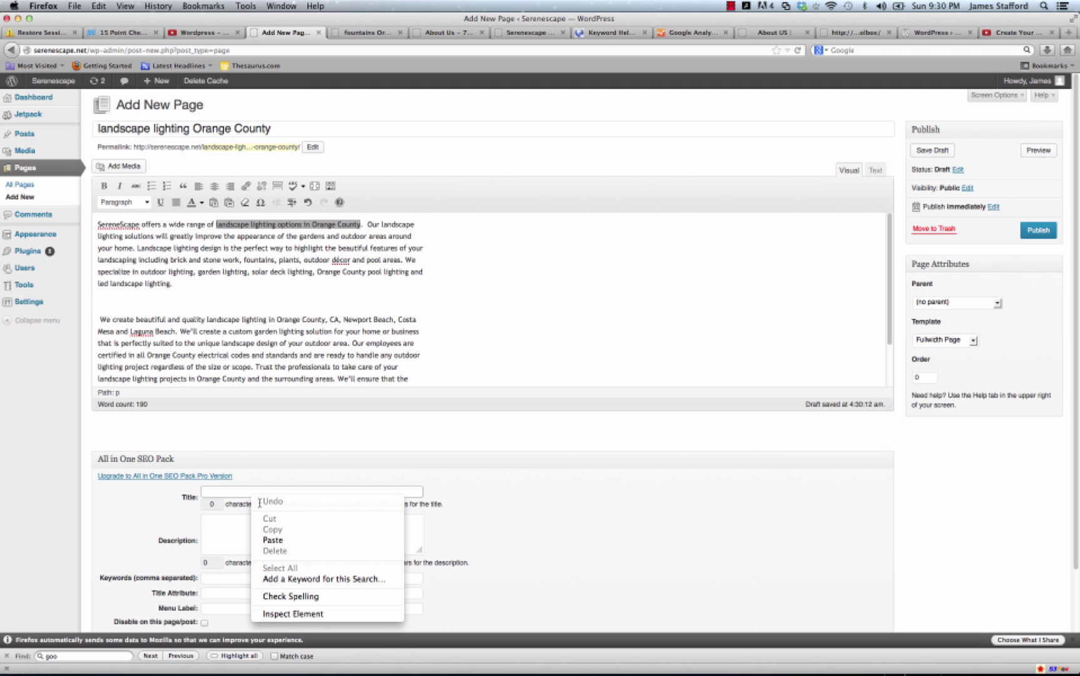
{"action": "left_click", "coordinate": [275, 539]}
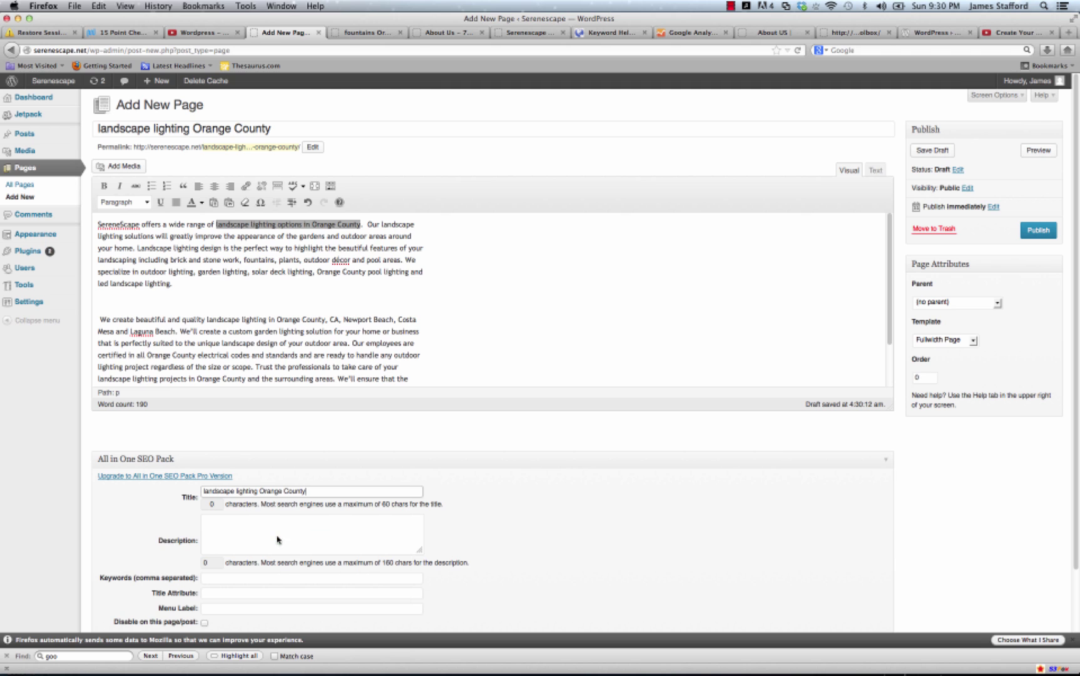
Paste the first paragraph's opening sentences into the SEO Description and append a phone number to the SEO title.
{"action": "left_click", "coordinate": [214, 288]}
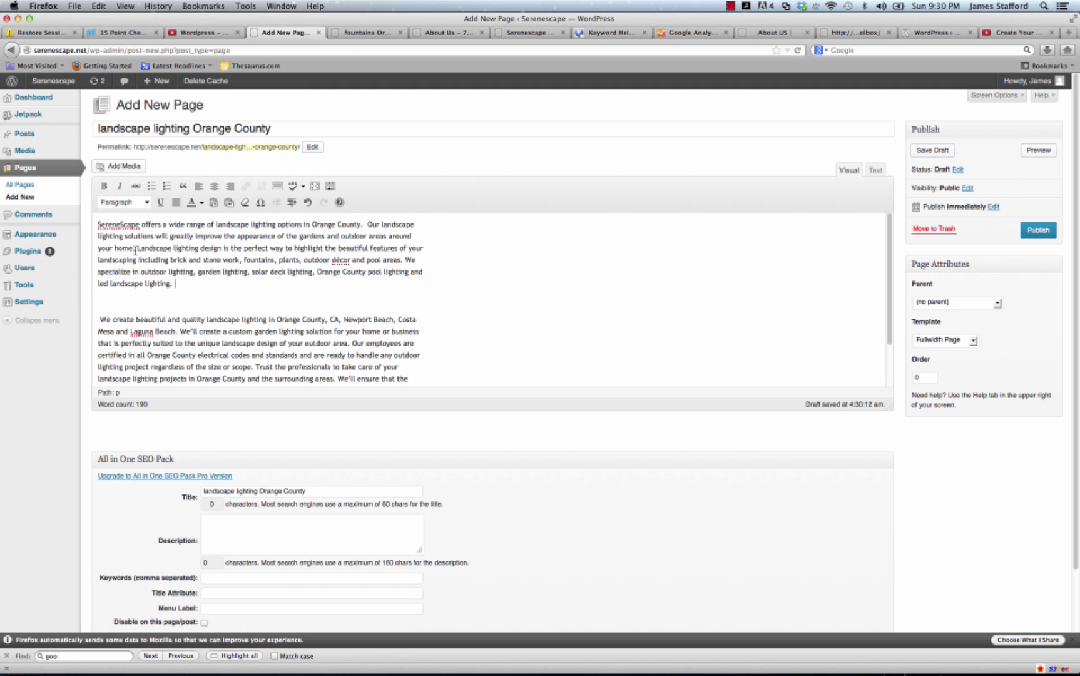
{"action": "mouse_move", "coordinate": [145, 250]}
{"action": "left_mouse_down"}
{"action": "mouse_move", "coordinate": [105, 223]}
{"action": "mouse_move", "coordinate": [156, 237]}
{"action": "mouse_move", "coordinate": [133, 246]}
{"action": "left_mouse_up"}
{"action": "left_click", "coordinate": [105, 224]}
{"action": "right_click", "coordinate": [125, 238]}
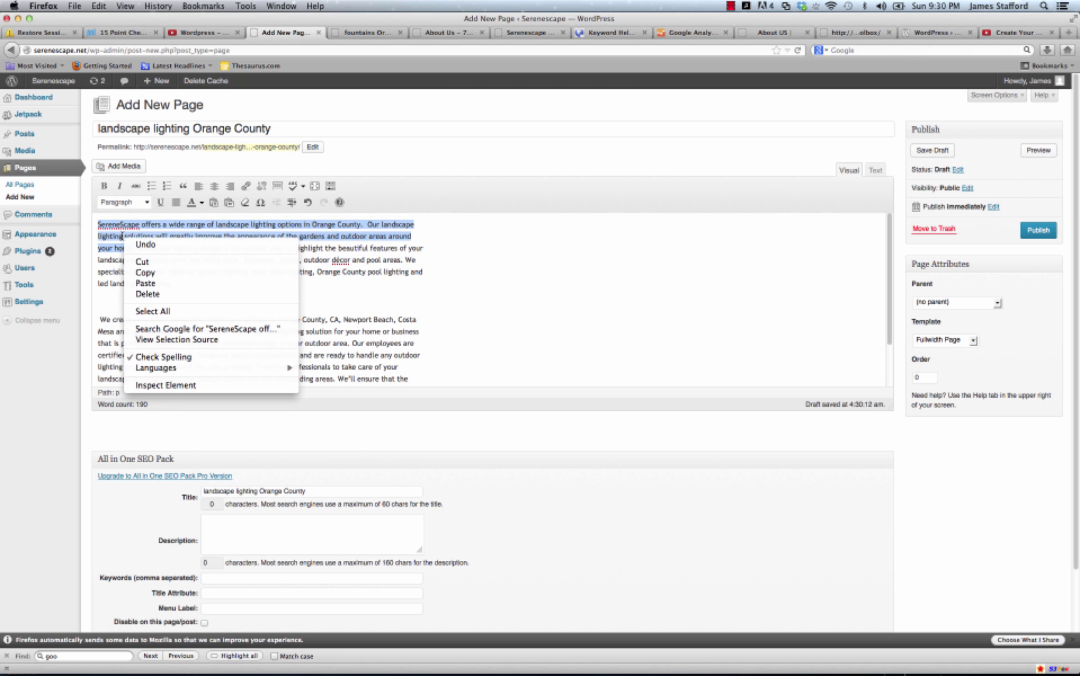
{"action": "left_click", "coordinate": [261, 535]}
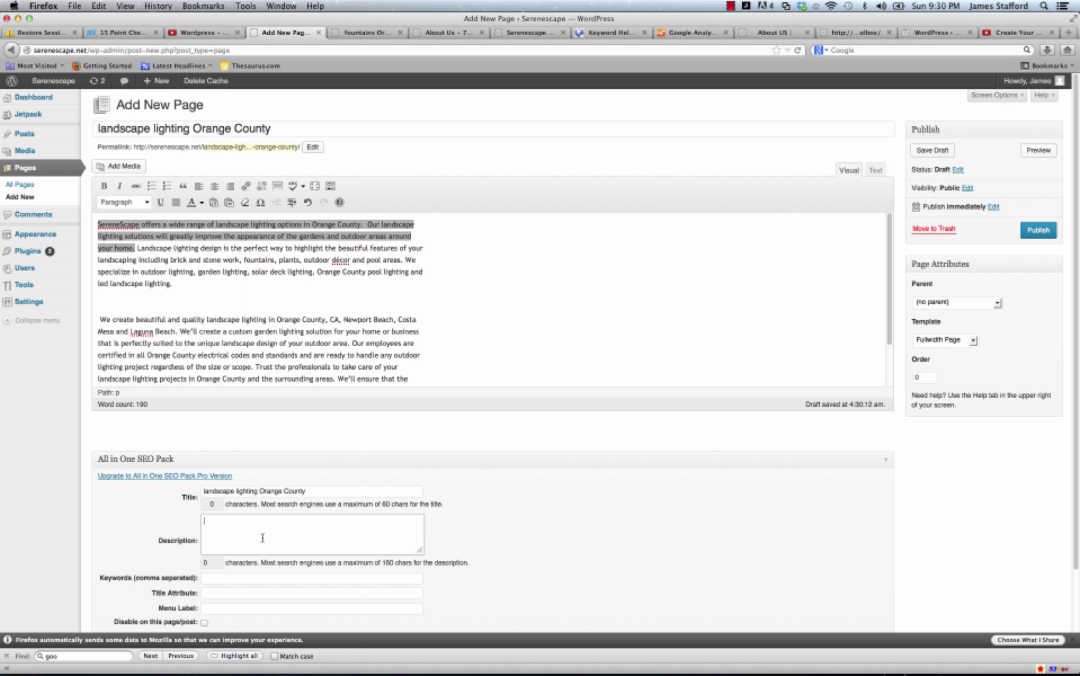
{"action": "right_click", "coordinate": [263, 538]}
{"action": "left_click", "coordinate": [286, 584]}
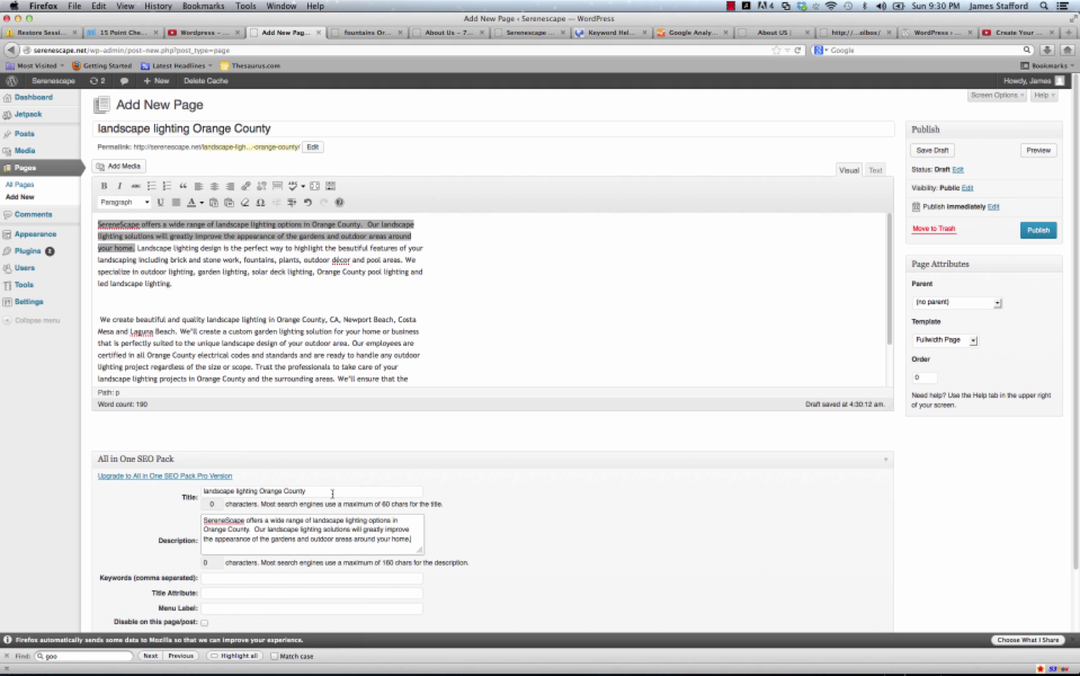
{"action": "left_click", "coordinate": [332, 493]}
{"action": "type", "text": "- XXX-"}
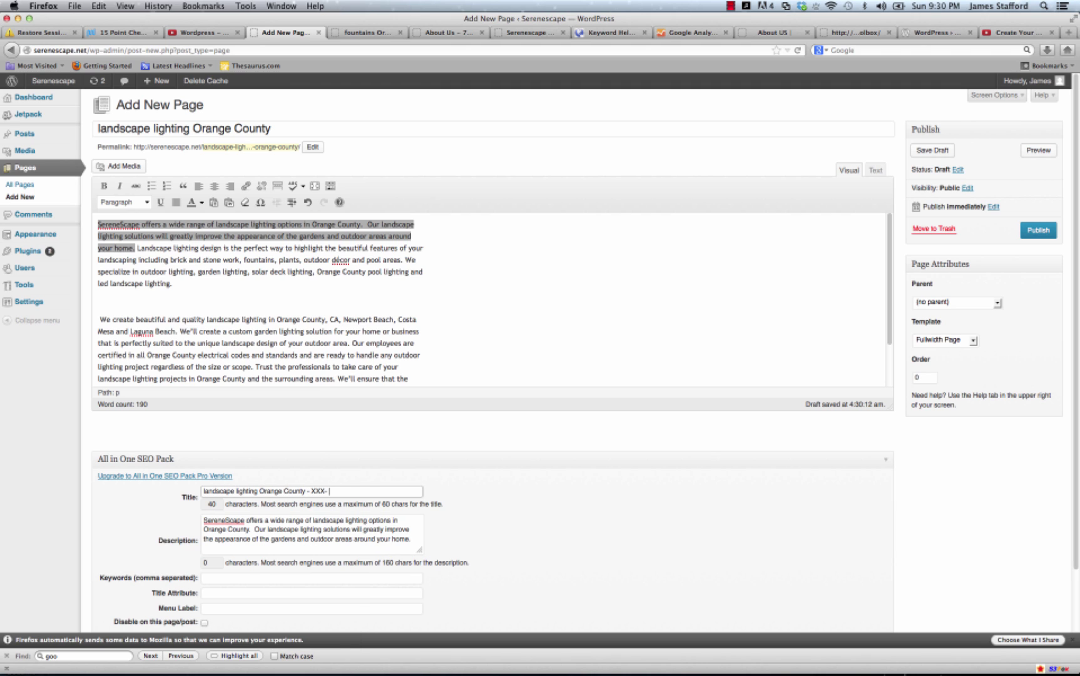
{"action": "type", "text": " XXX- XXXX"}
Publish the landscape lighting Orange County page and start a new page titled 'Services'.
{"action": "left_click", "coordinate": [1034, 231]}
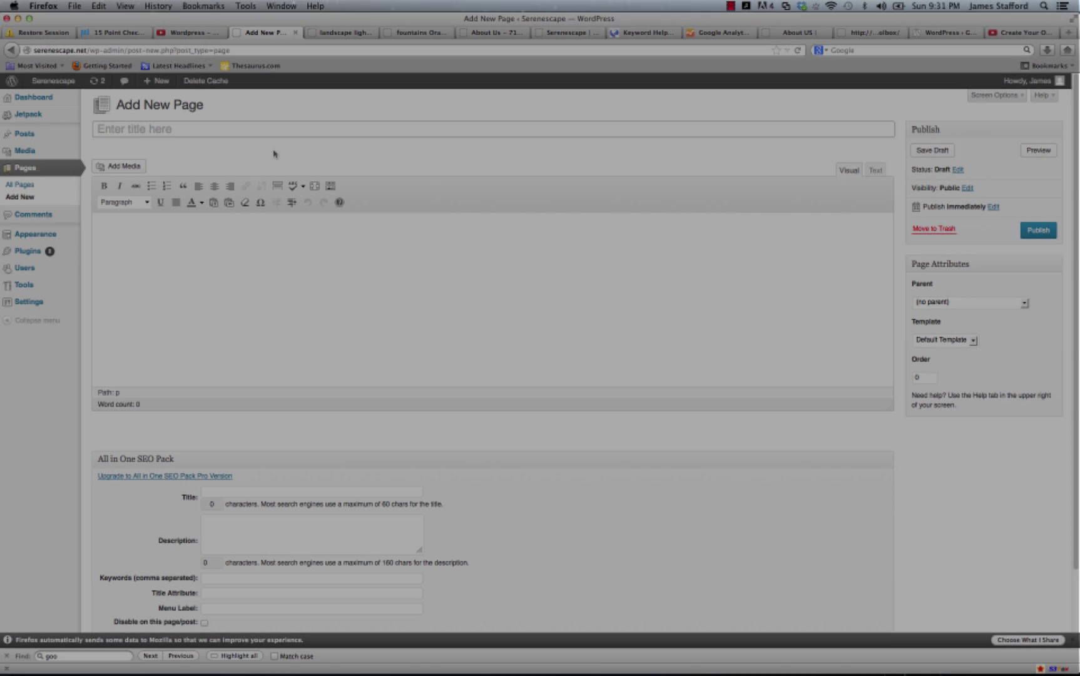
{"action": "type", "text": "Ser"}
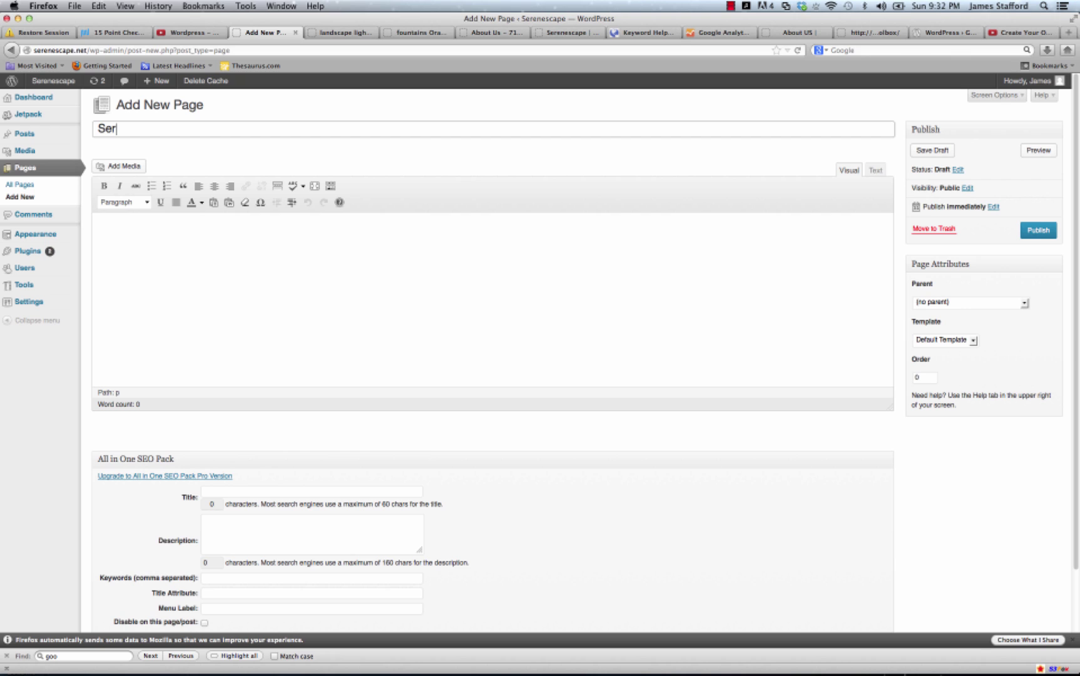
{"action": "type", "text": "vcies"}
{"action": "key", "text": "BackSpace"}
{"action": "key", "text": "BackSpace"}
{"action": "key", "text": "BackSpace"}
{"action": "key", "text": "BackSpace"}
Set the Services page's SEO title to 'Services' and open the page template list.
{"action": "left_click", "coordinate": [235, 490]}
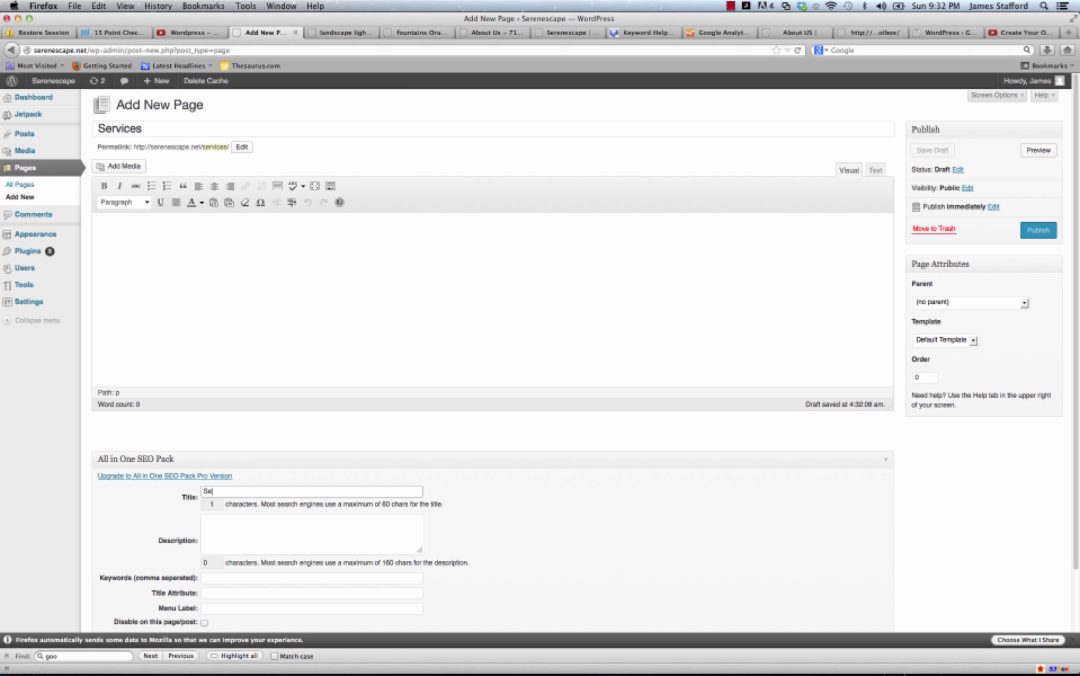
{"action": "type", "text": "Services"}
{"action": "left_click", "coordinate": [974, 341]}
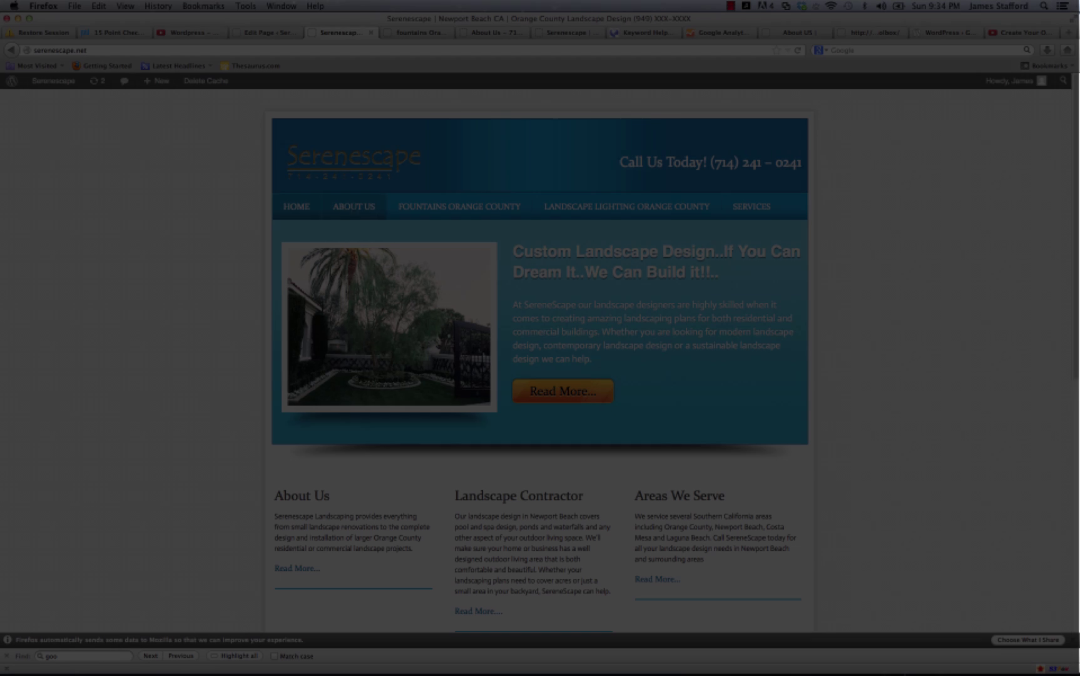
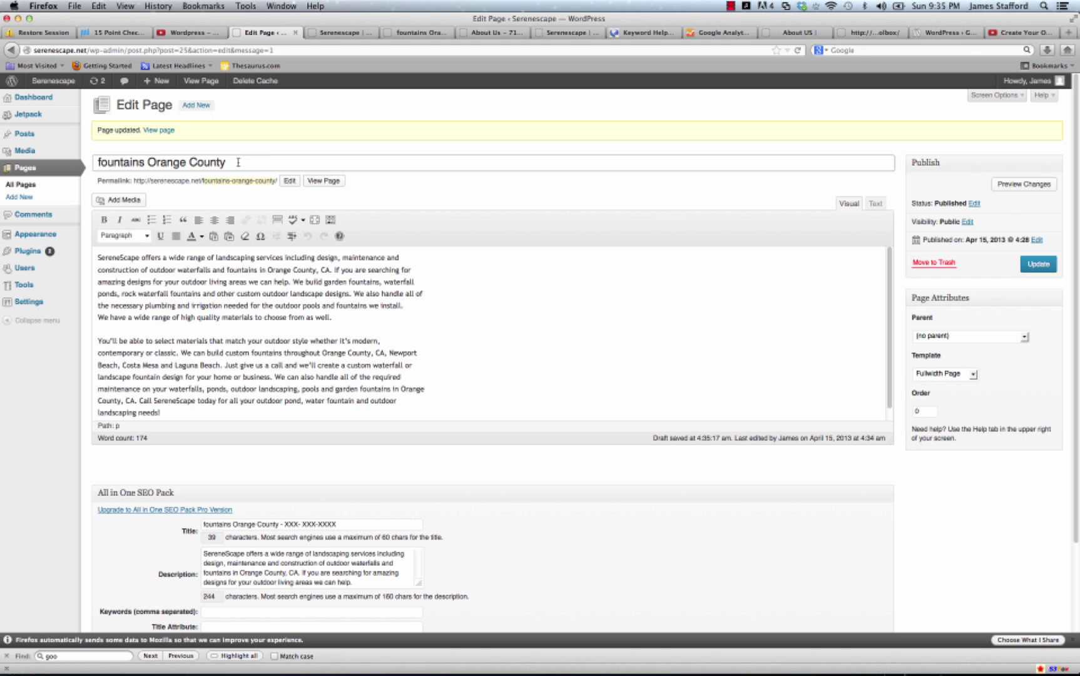
Keep the Fullwidth Page template, set Services as the fountains Orange County page's parent, and update it.
{"action": "left_click", "coordinate": [973, 374]}
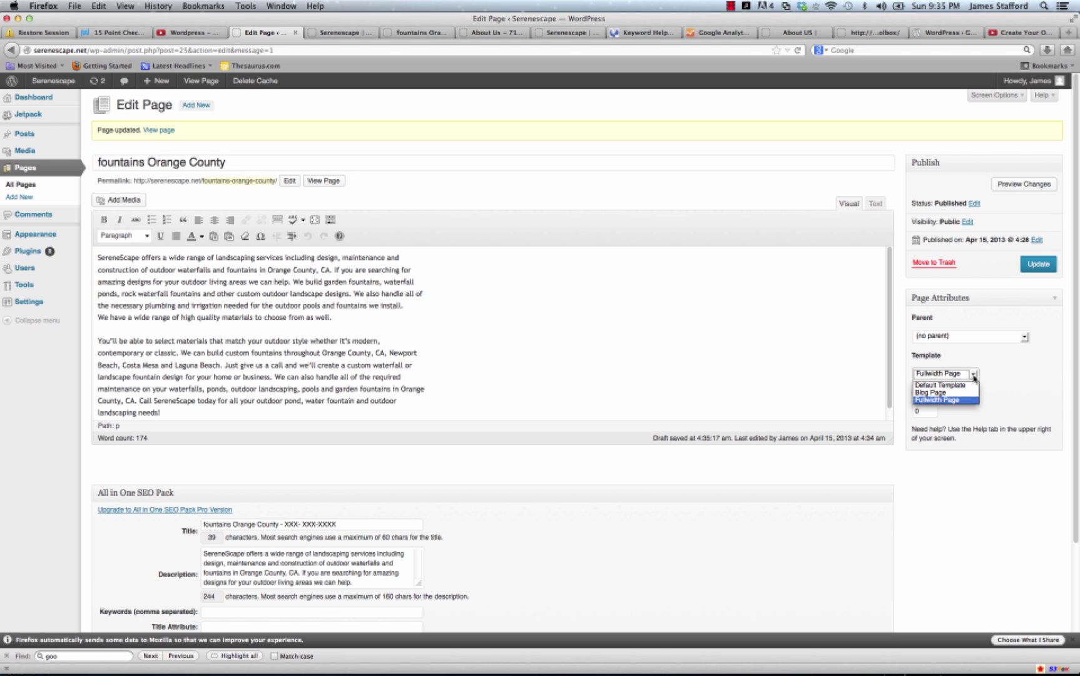
{"action": "left_click", "coordinate": [974, 376]}
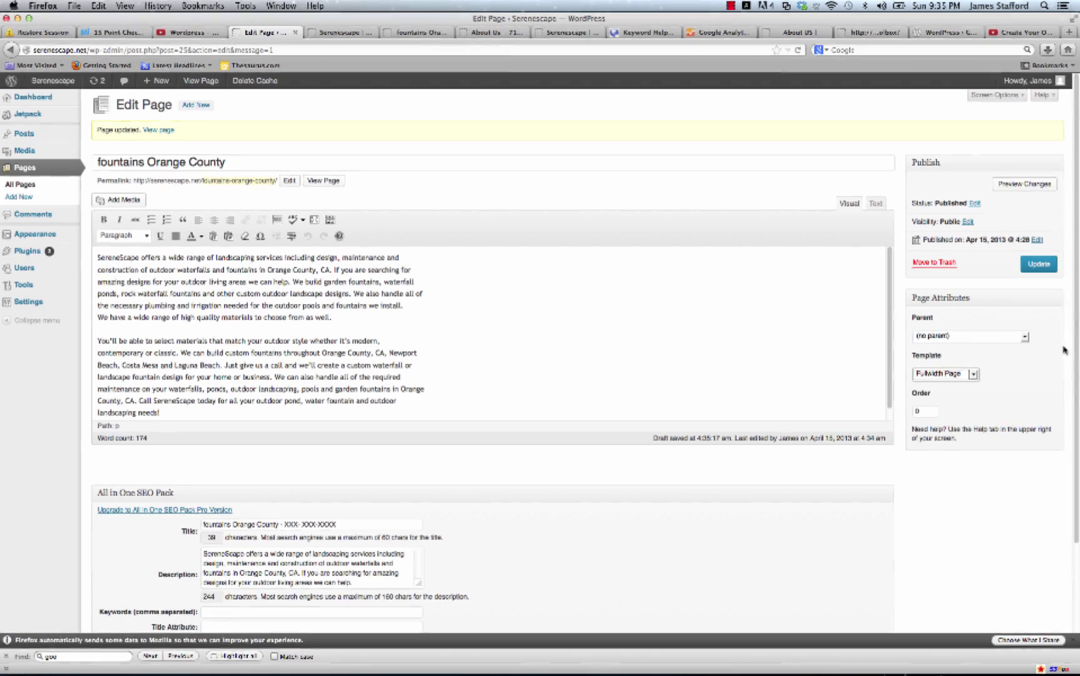
{"action": "left_click", "coordinate": [1014, 337]}
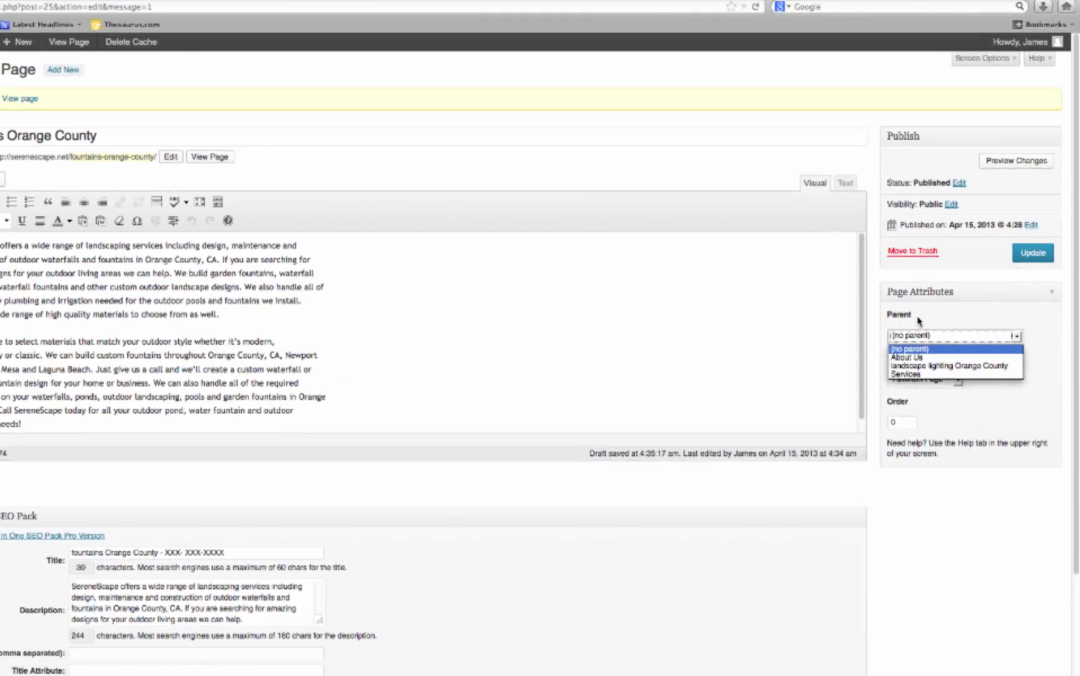
{"action": "left_click", "coordinate": [928, 372]}
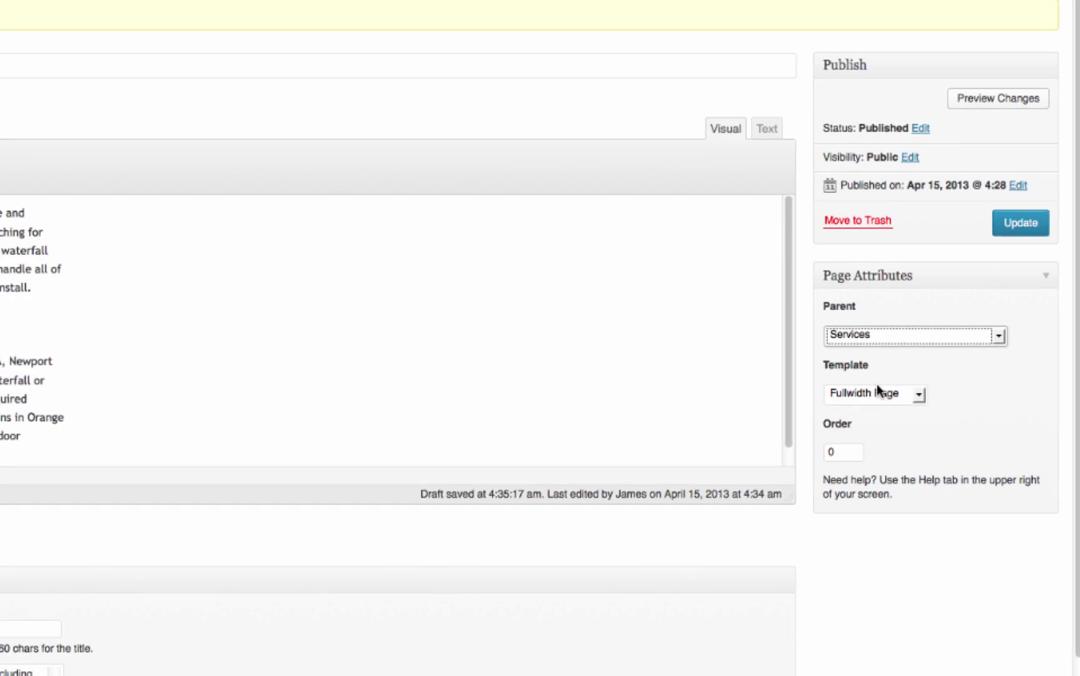
{"action": "left_click", "coordinate": [1009, 206]}
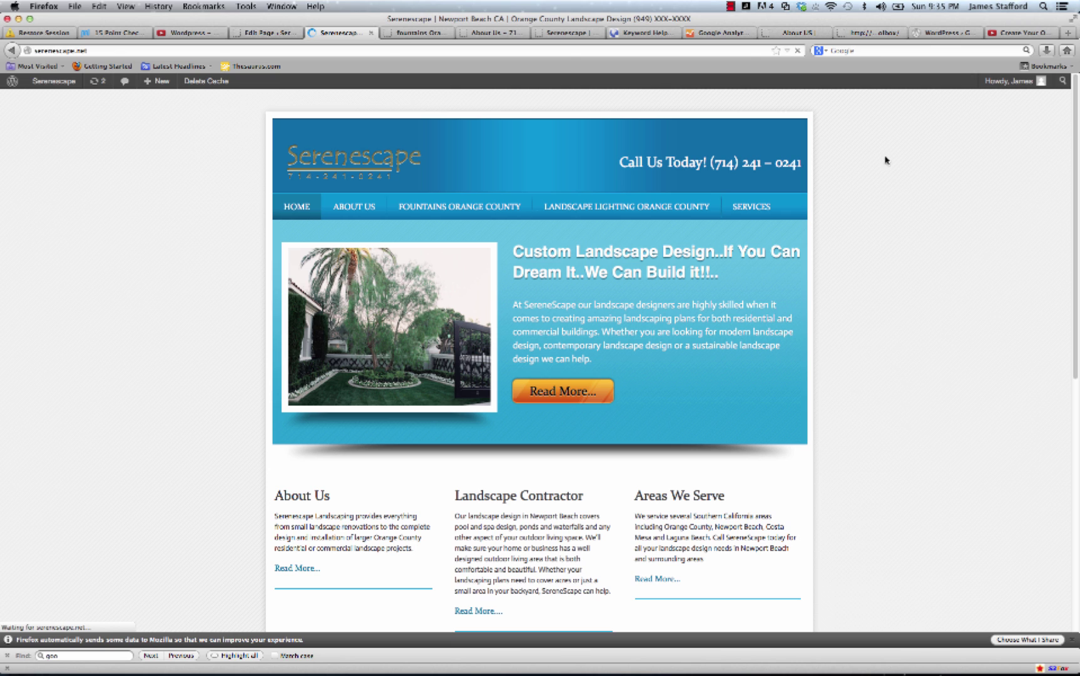
Edit the landscape lighting Orange County page, set its parent to Services, and update it.
{"action": "mouse_move", "coordinate": [608, 211]}
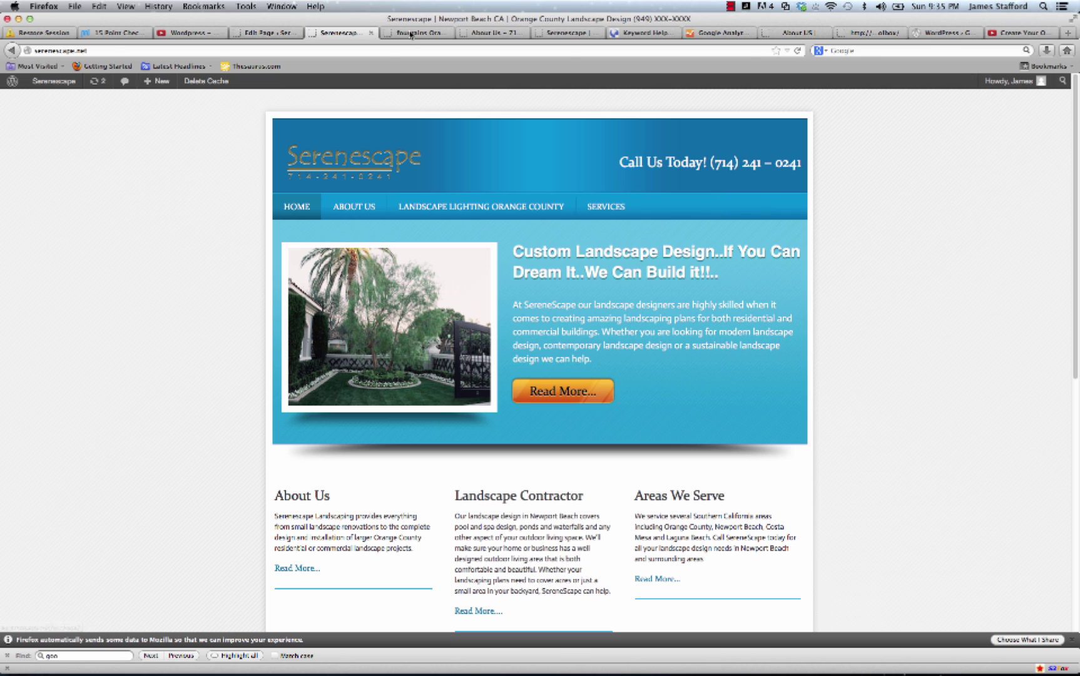
{"action": "left_click", "coordinate": [268, 32]}
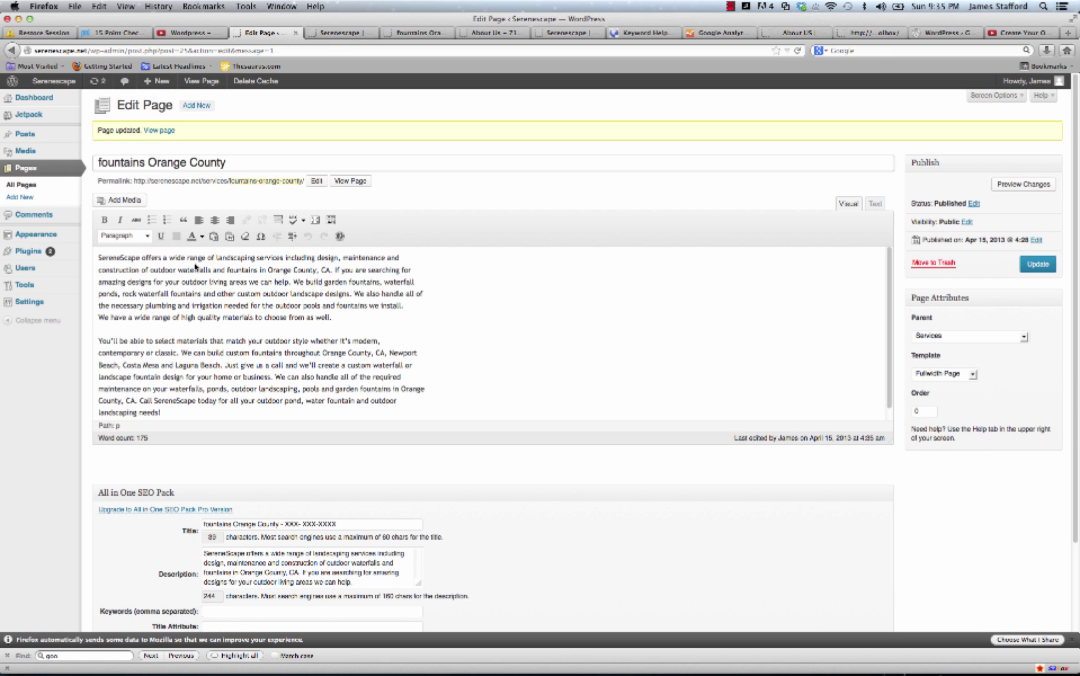
{"action": "left_click", "coordinate": [24, 186]}
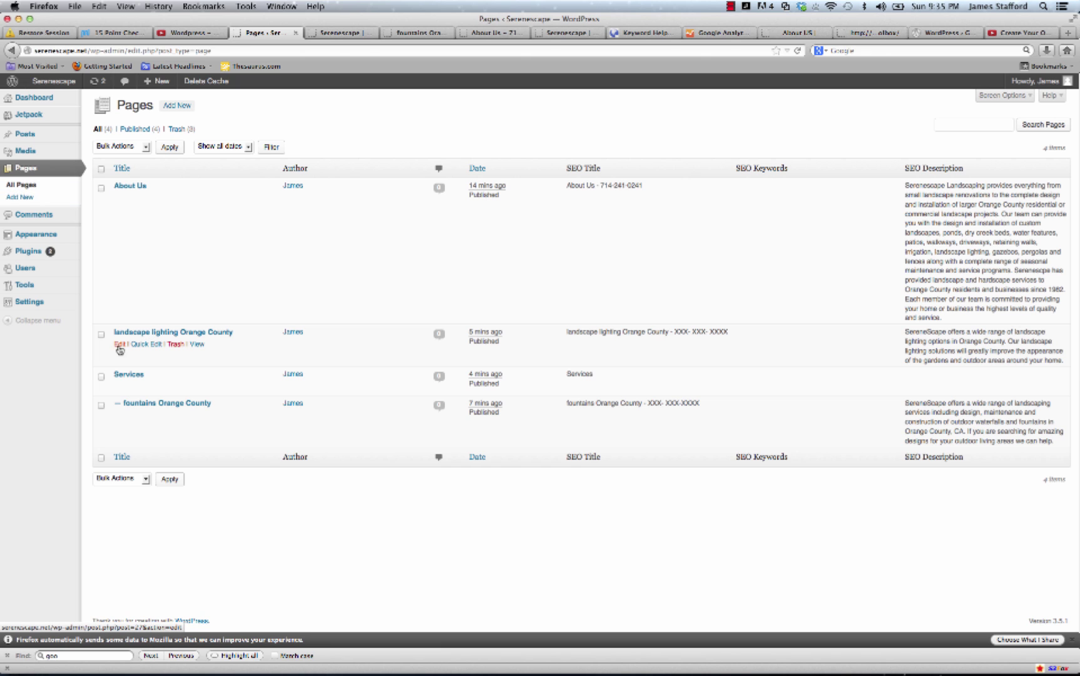
{"action": "left_click", "coordinate": [122, 457]}
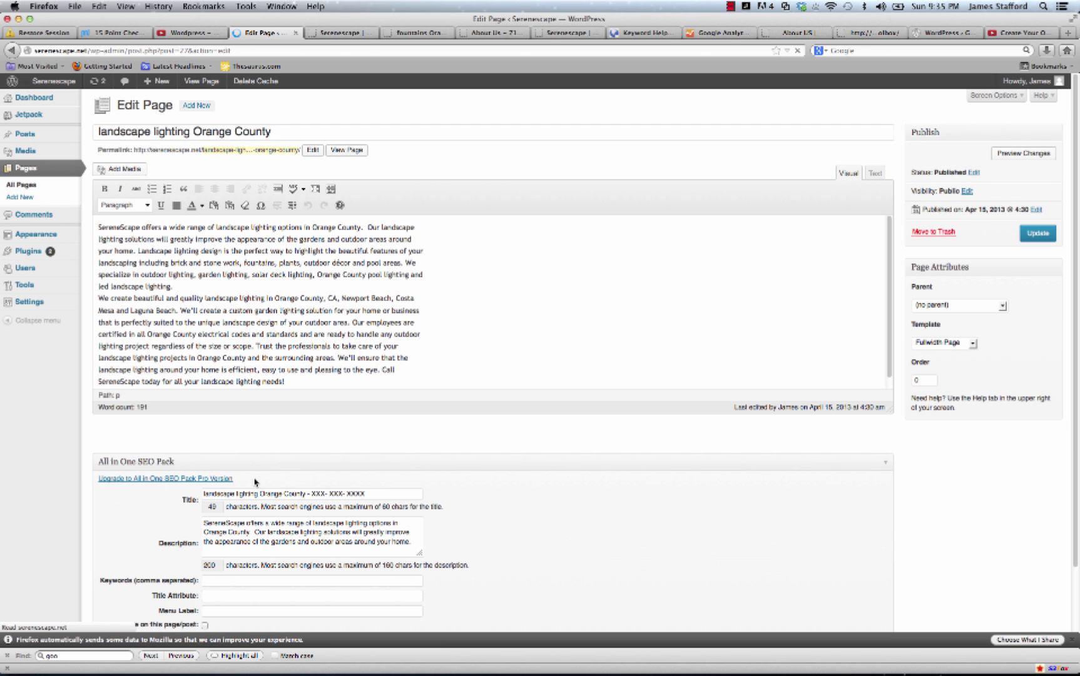
{"action": "left_click", "coordinate": [995, 306]}
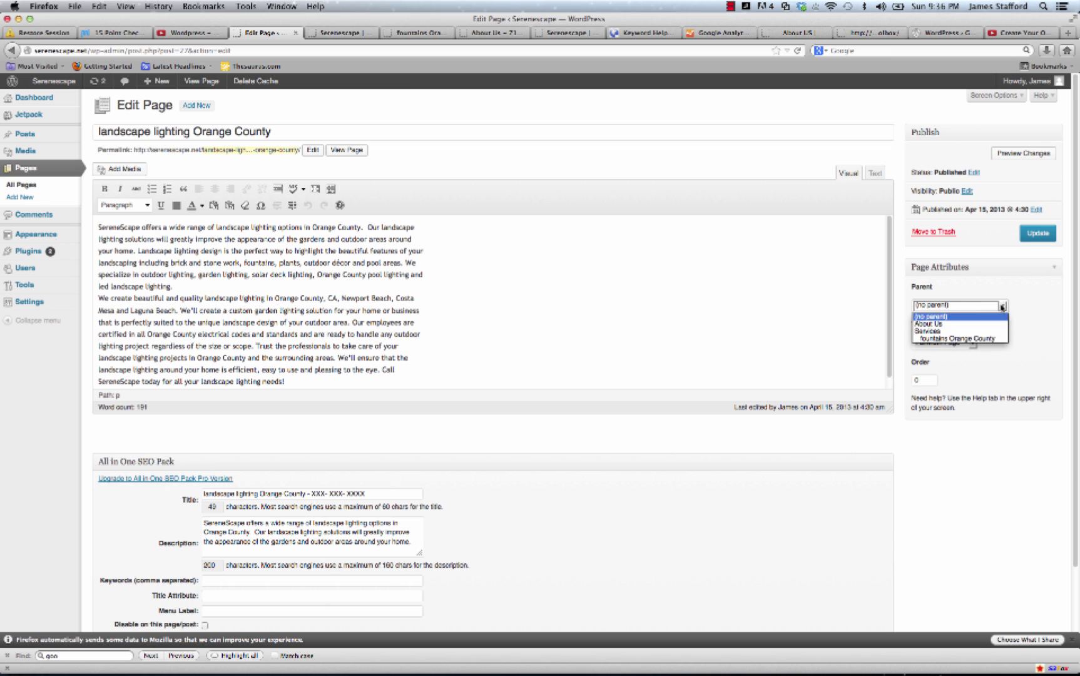
{"action": "left_click", "coordinate": [990, 332]}
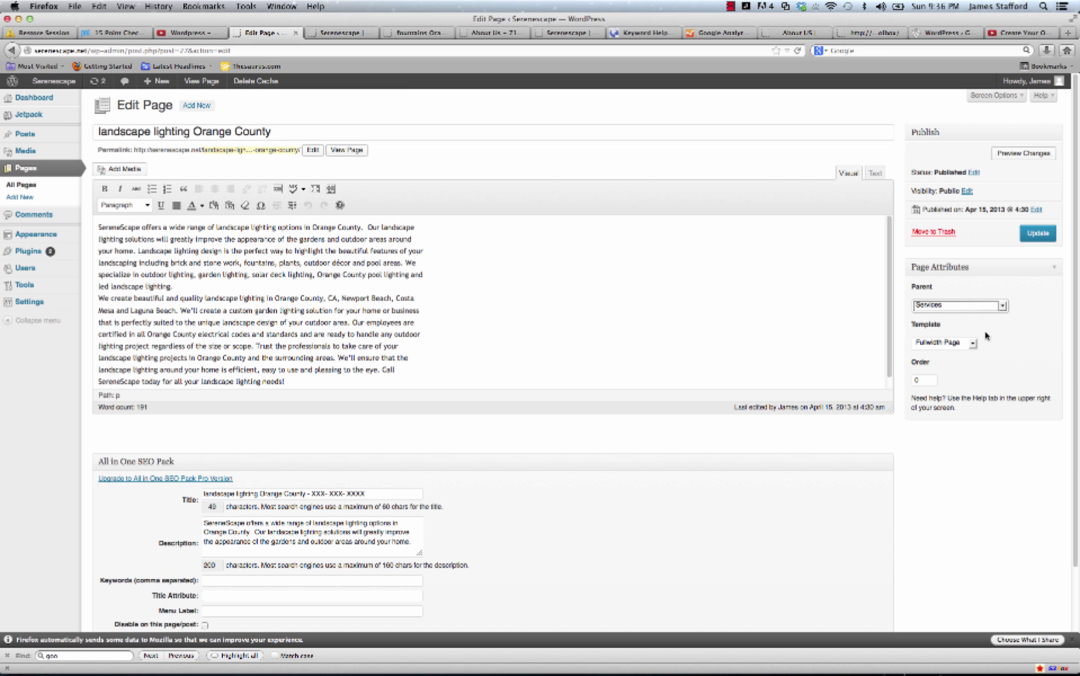
{"action": "left_click", "coordinate": [1038, 232]}
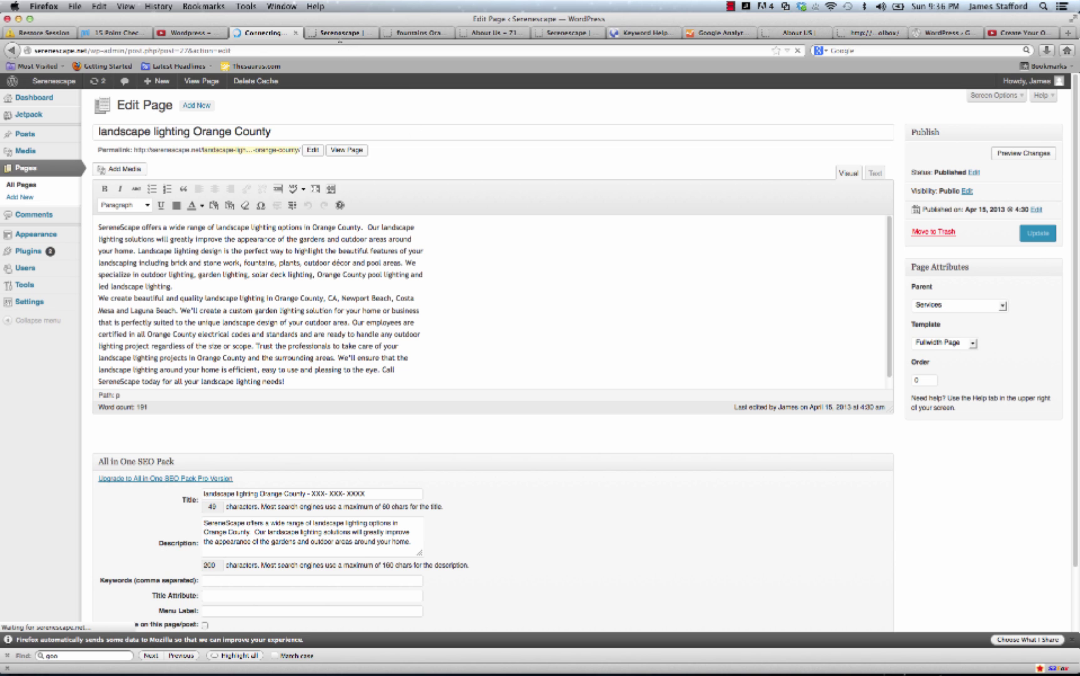
{"action": "left_click", "coordinate": [340, 32]}
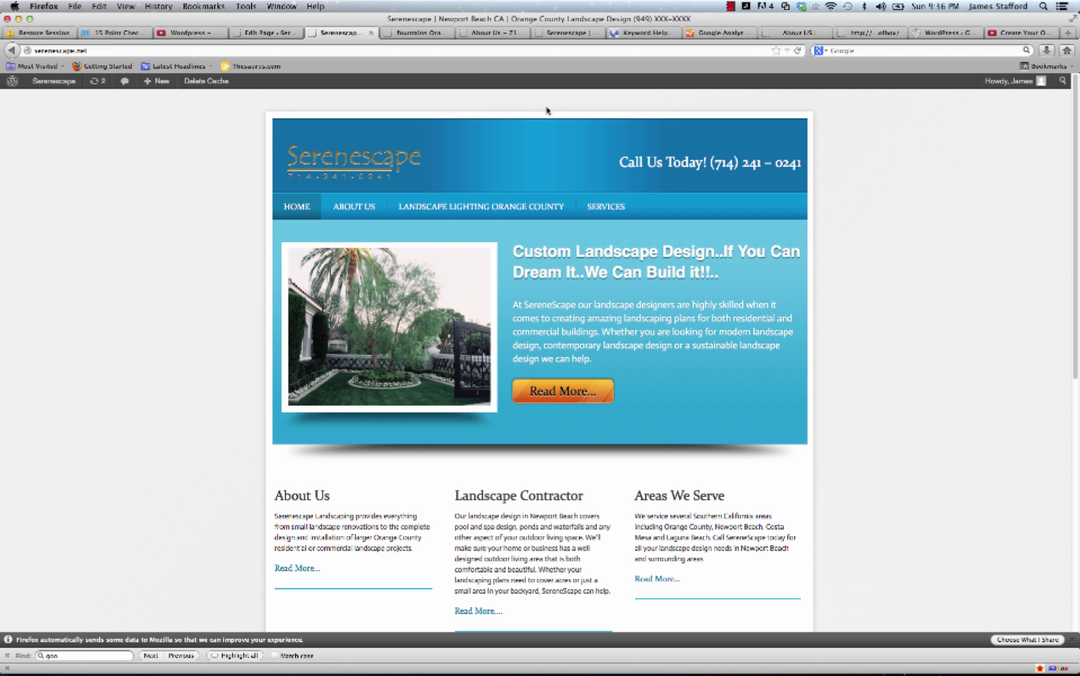
Reload the site and open Landscape Lighting Orange County from the Services submenu.
{"action": "left_click", "coordinate": [797, 50]}
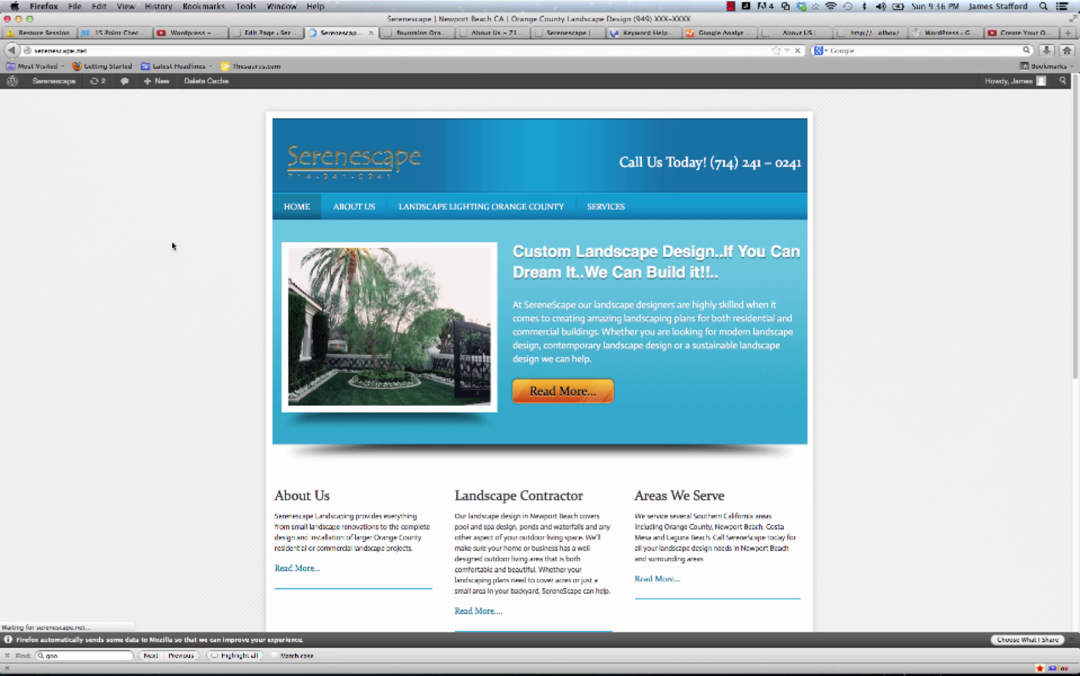
{"action": "mouse_move", "coordinate": [413, 212]}
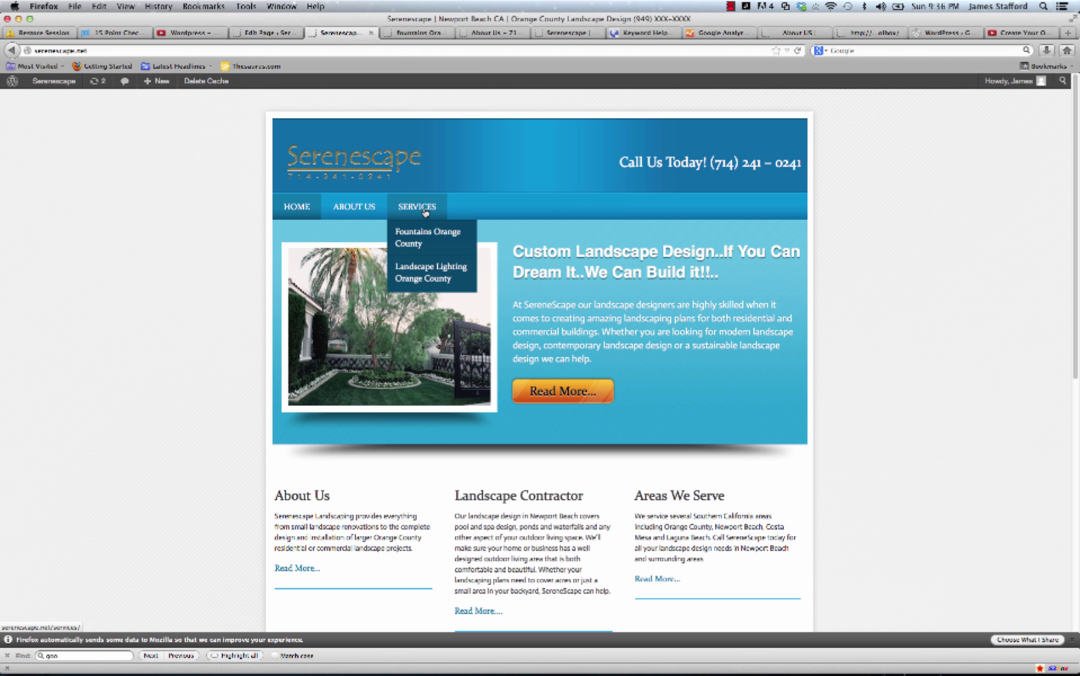
{"action": "left_click", "coordinate": [435, 281]}
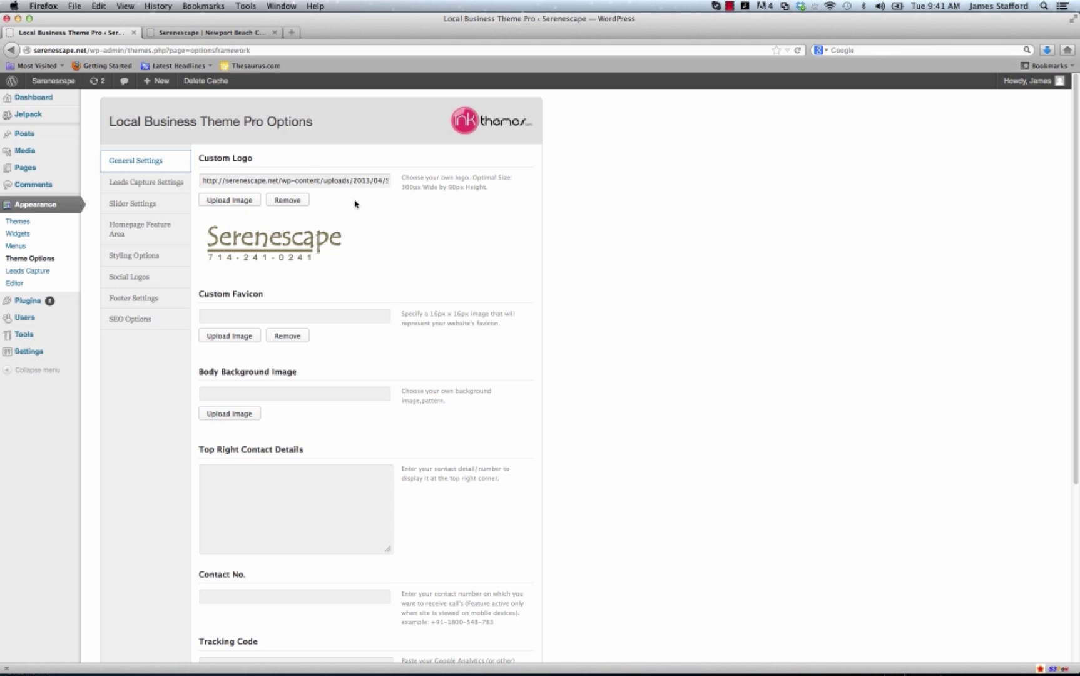
{"action": "left_click", "coordinate": [330, 180]}
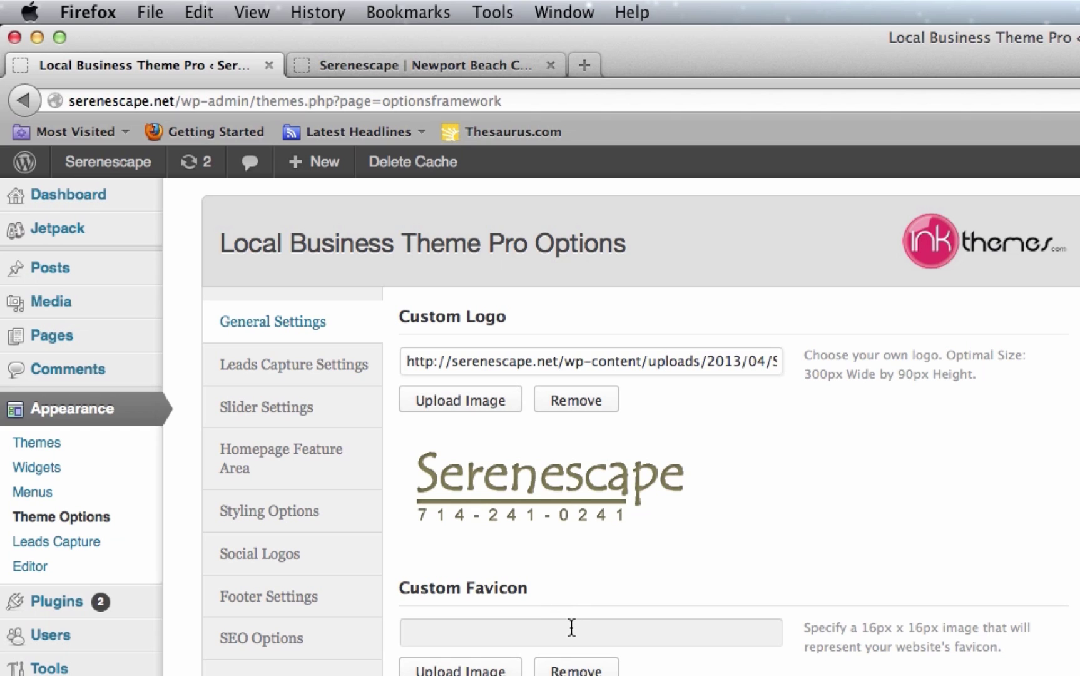
{"action": "left_click", "coordinate": [303, 64]}
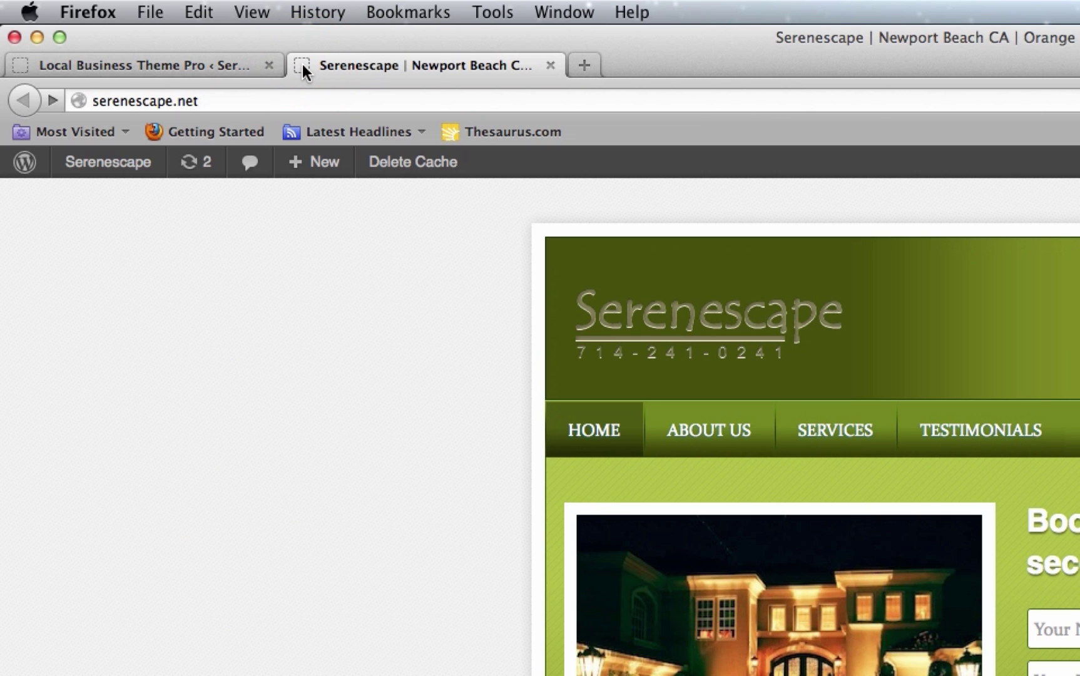
{"action": "left_click", "coordinate": [24, 67]}
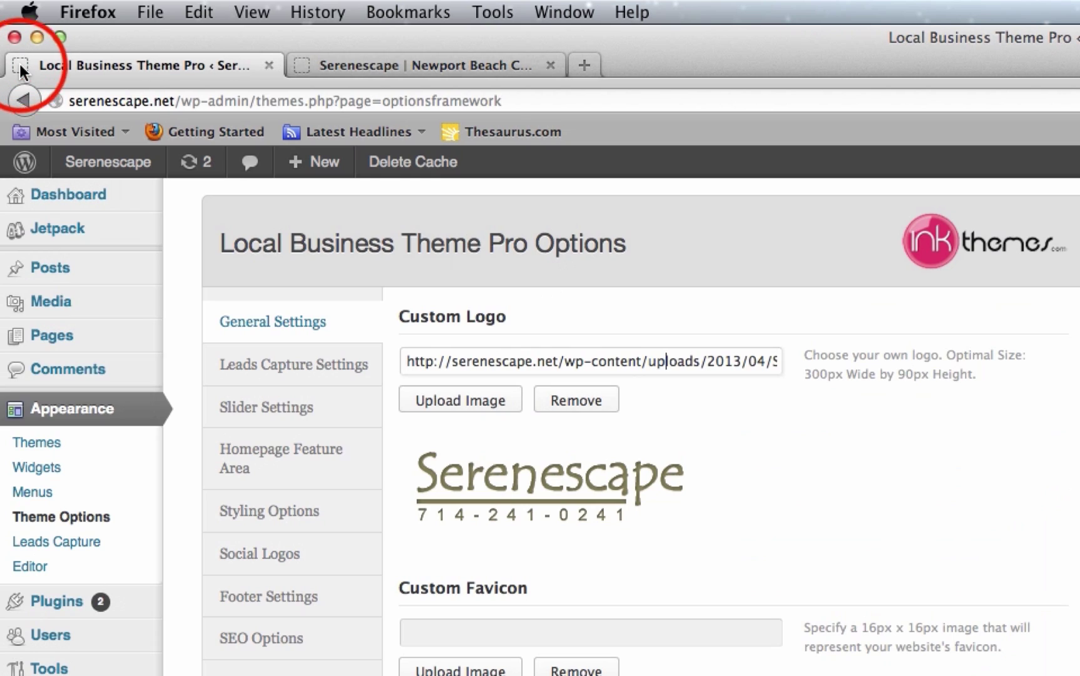
{"action": "left_click", "coordinate": [305, 65]}
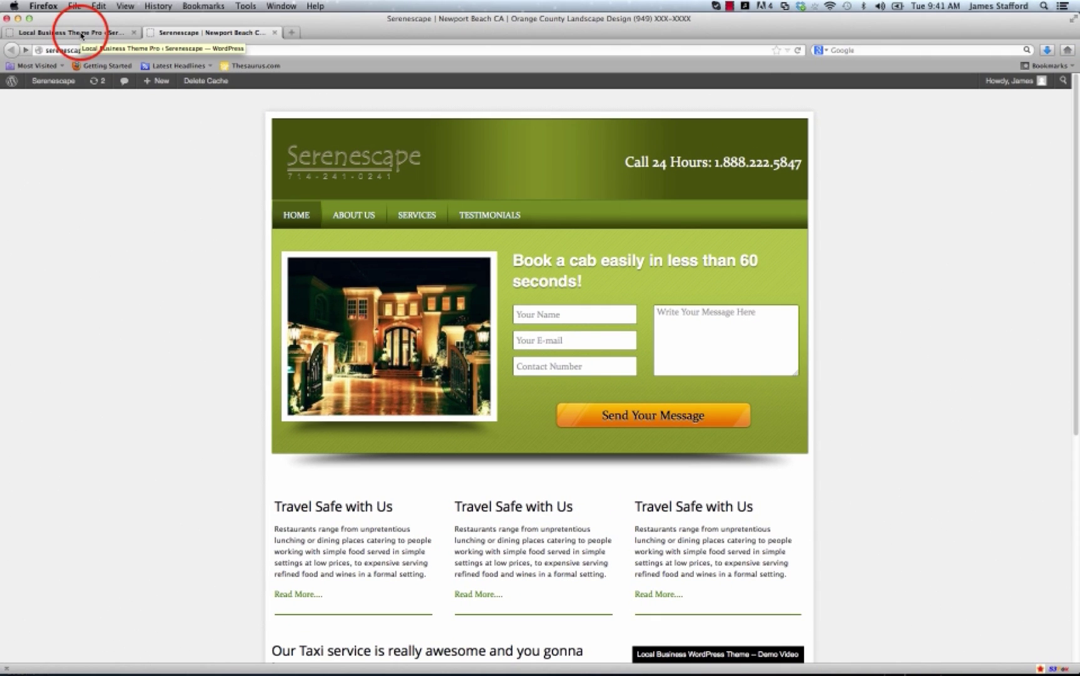
{"action": "left_click", "coordinate": [80, 33]}
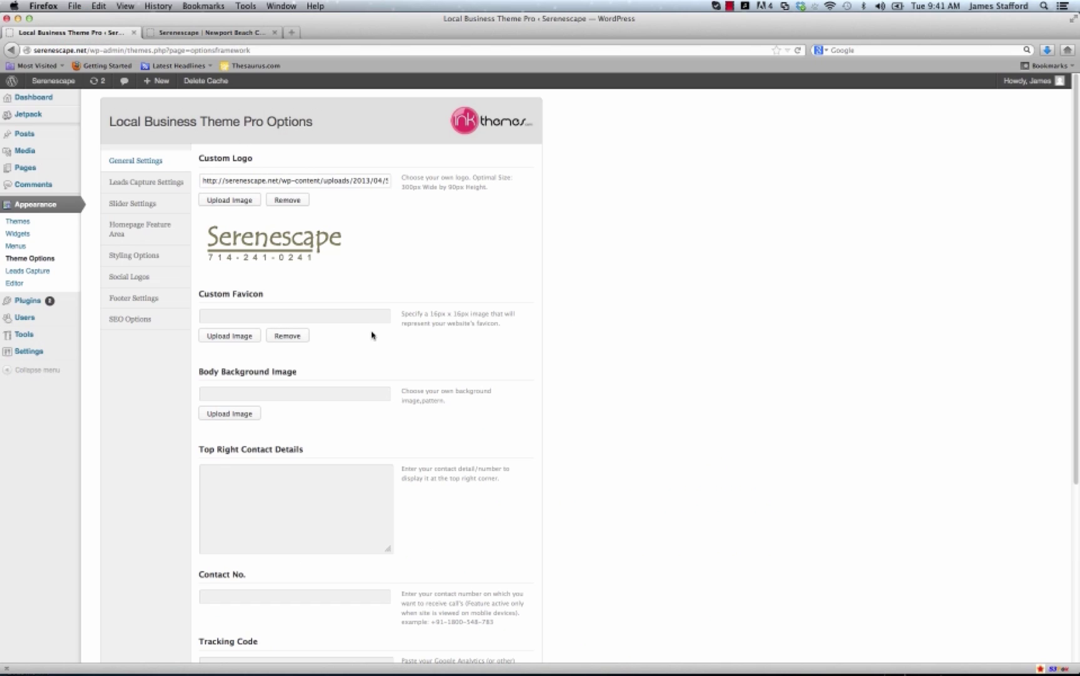
Compare the General Settings options with the live site, then open Slider Settings.
{"action": "scroll", "coordinate": [351, 354], "scroll_direction": "down", "scroll_amount": 3}
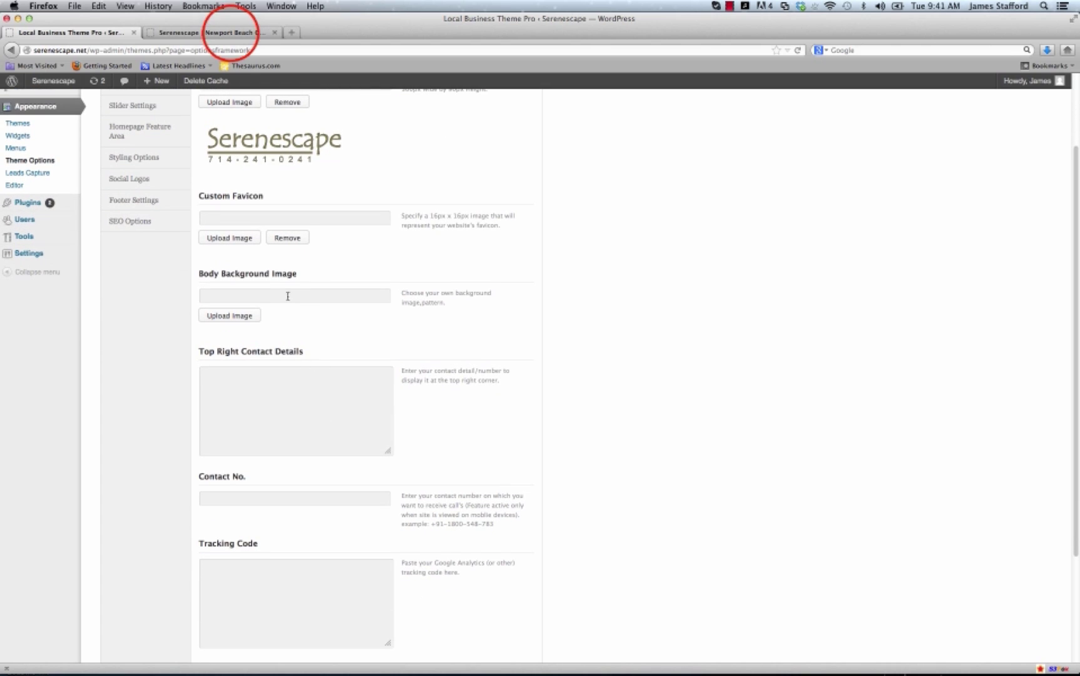
{"action": "left_click", "coordinate": [229, 33]}
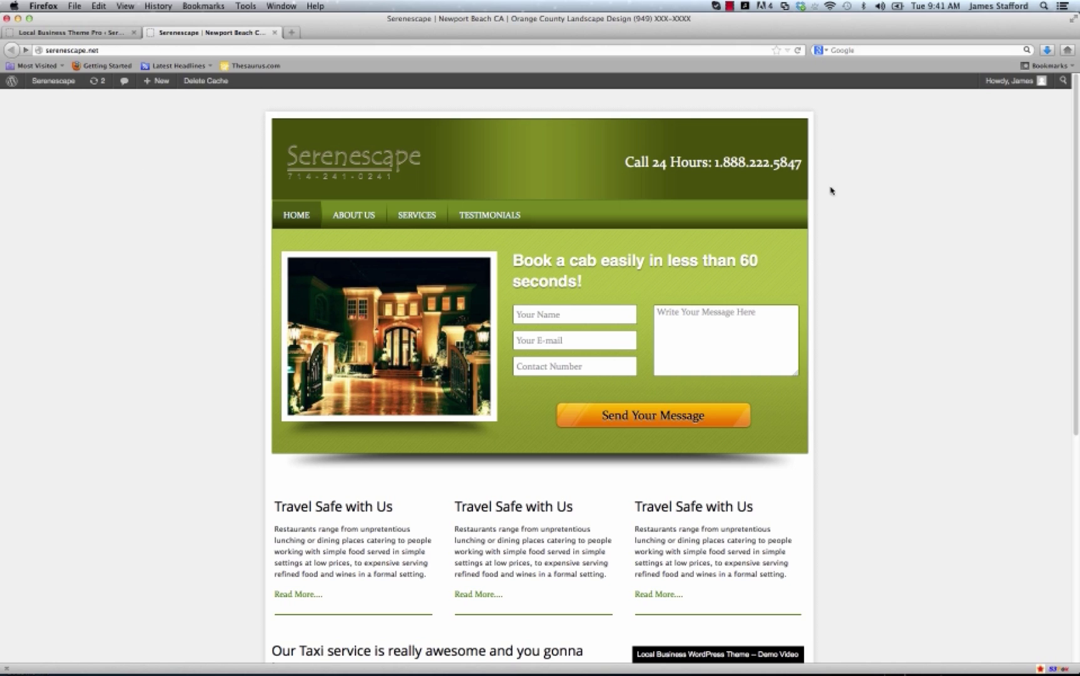
{"action": "left_click", "coordinate": [58, 32]}
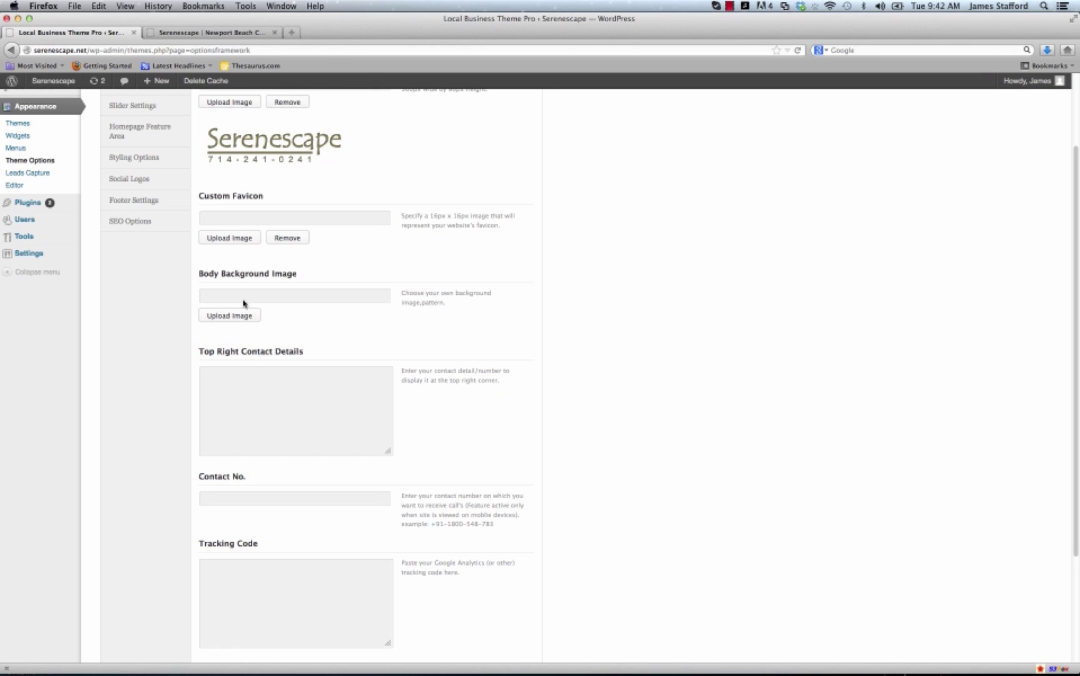
{"action": "scroll", "coordinate": [294, 436], "scroll_direction": "down", "scroll_amount": 3}
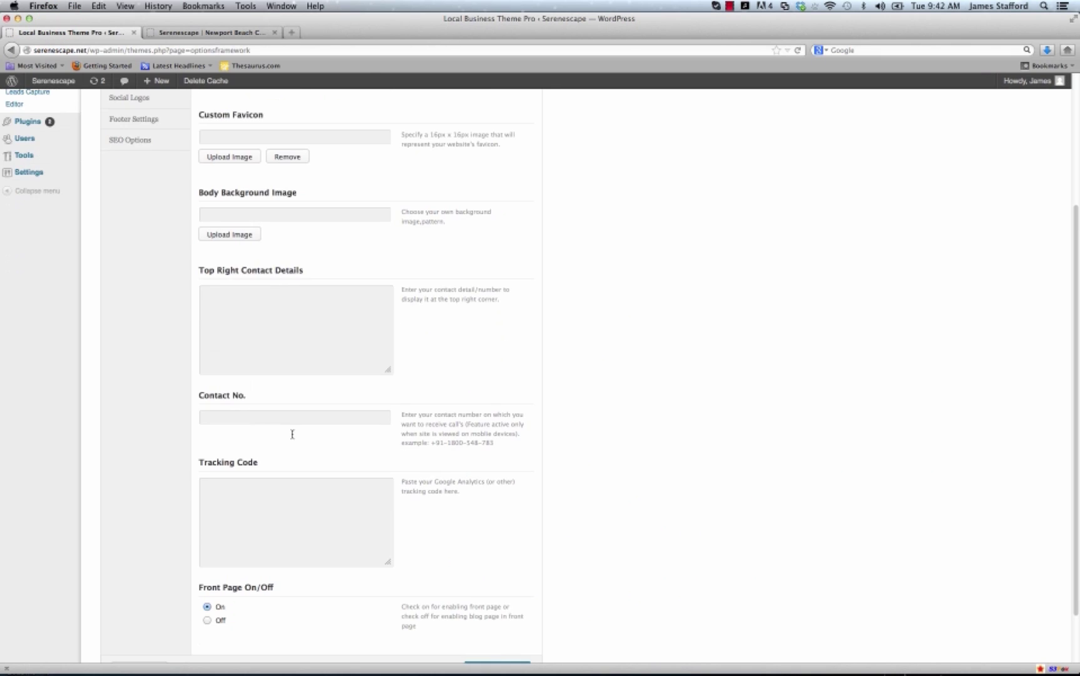
{"action": "left_click", "coordinate": [216, 33]}
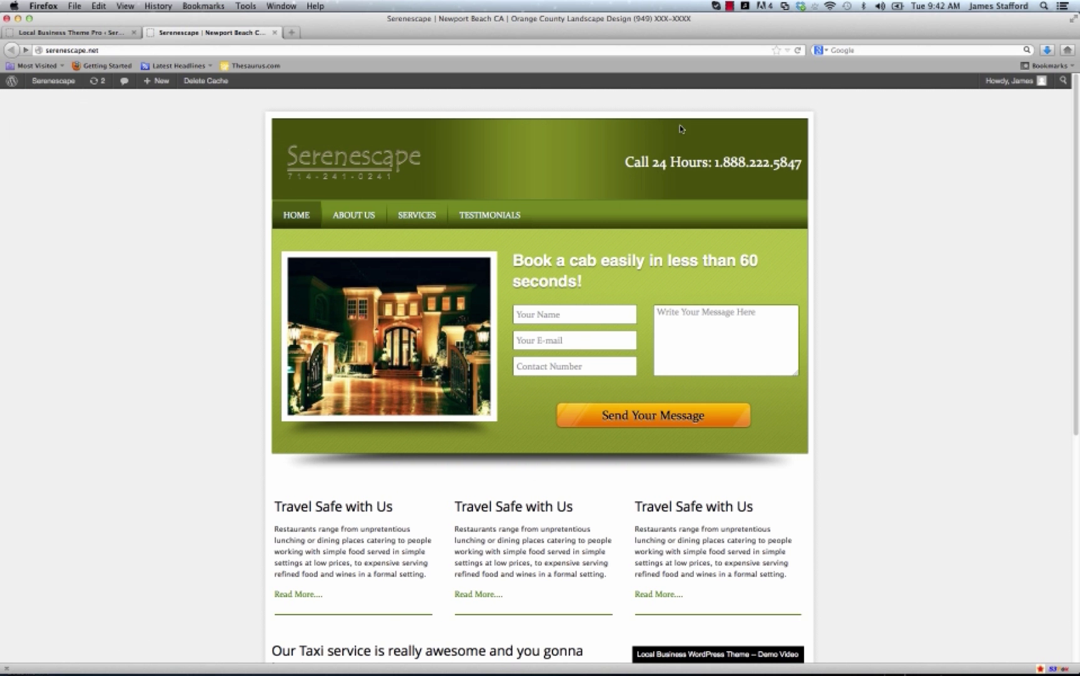
{"action": "left_click", "coordinate": [681, 159]}
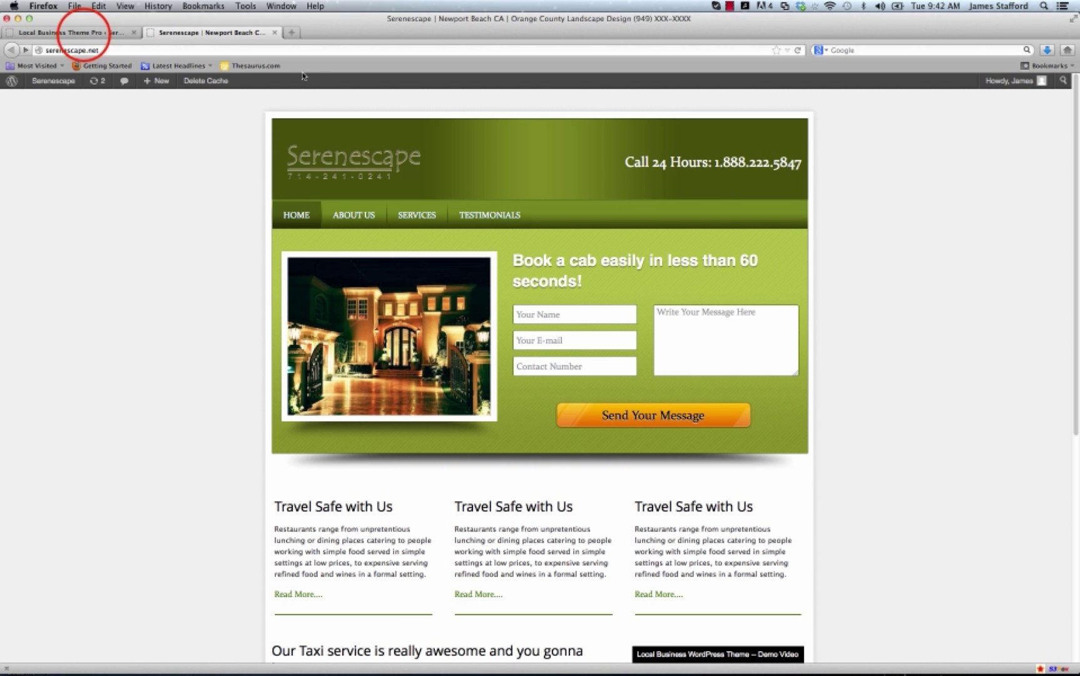
{"action": "left_click", "coordinate": [84, 34]}
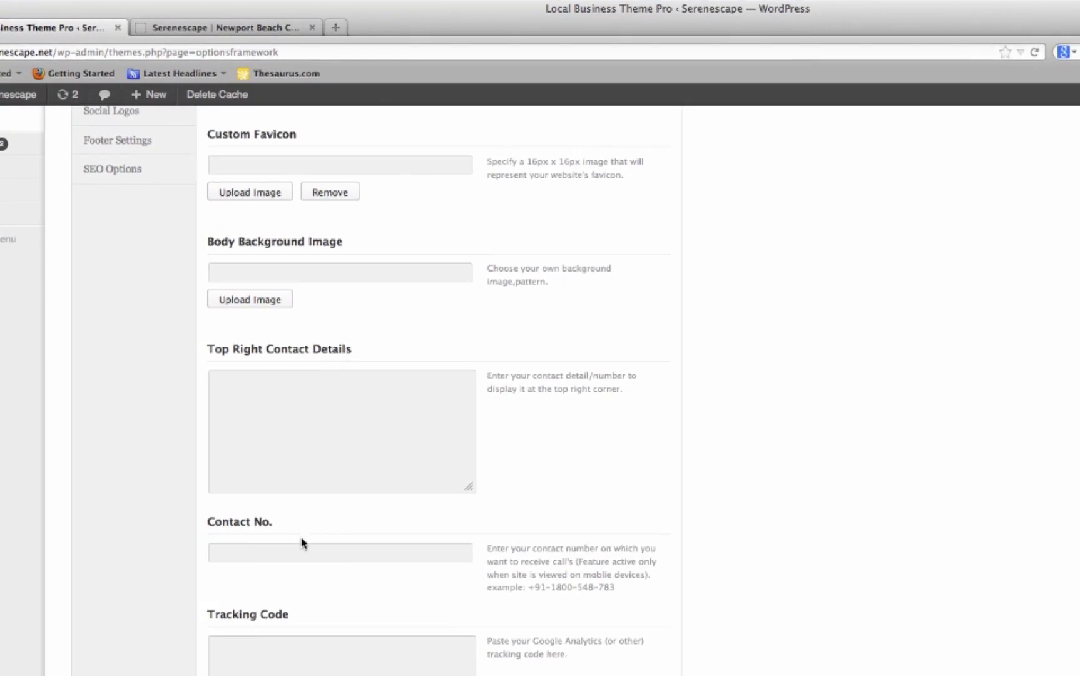
{"action": "scroll", "coordinate": [279, 402], "scroll_direction": "down", "scroll_amount": 2}
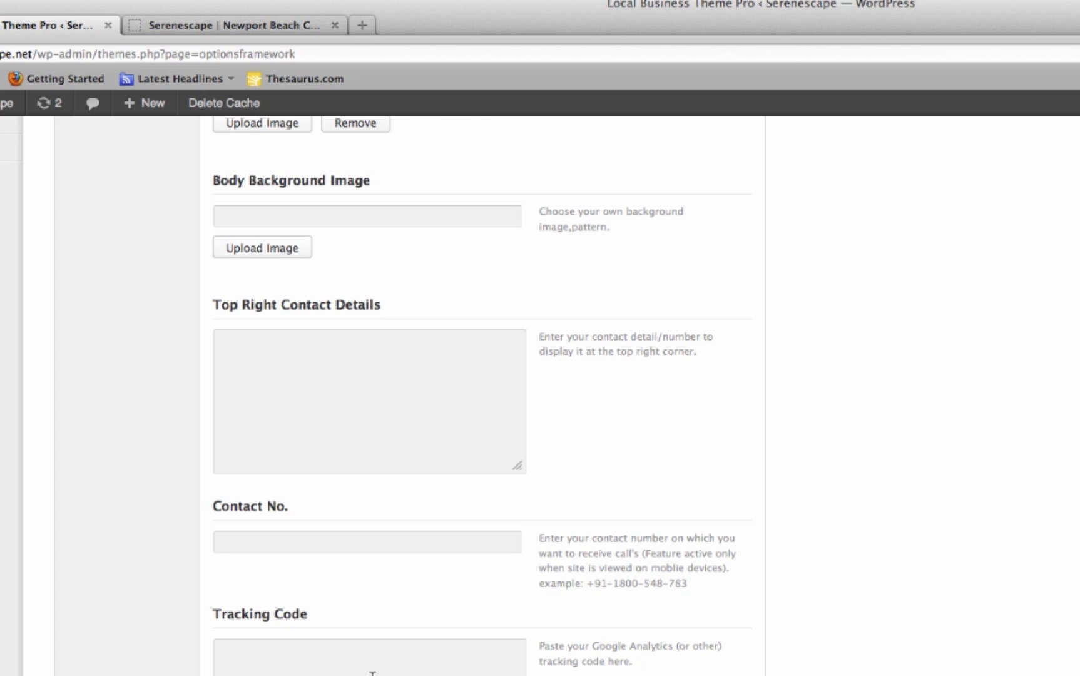
{"action": "left_click", "coordinate": [156, 203]}
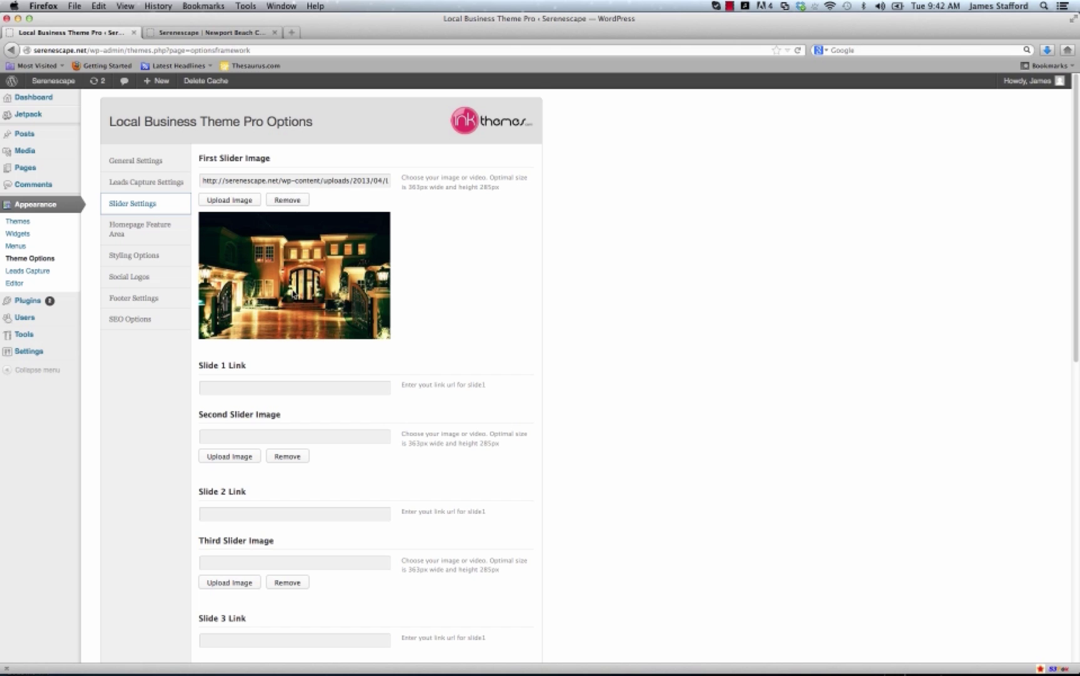
Scroll through the slider images in Slider Settings.
{"action": "scroll", "coordinate": [292, 292], "scroll_direction": "down", "scroll_amount": 2}
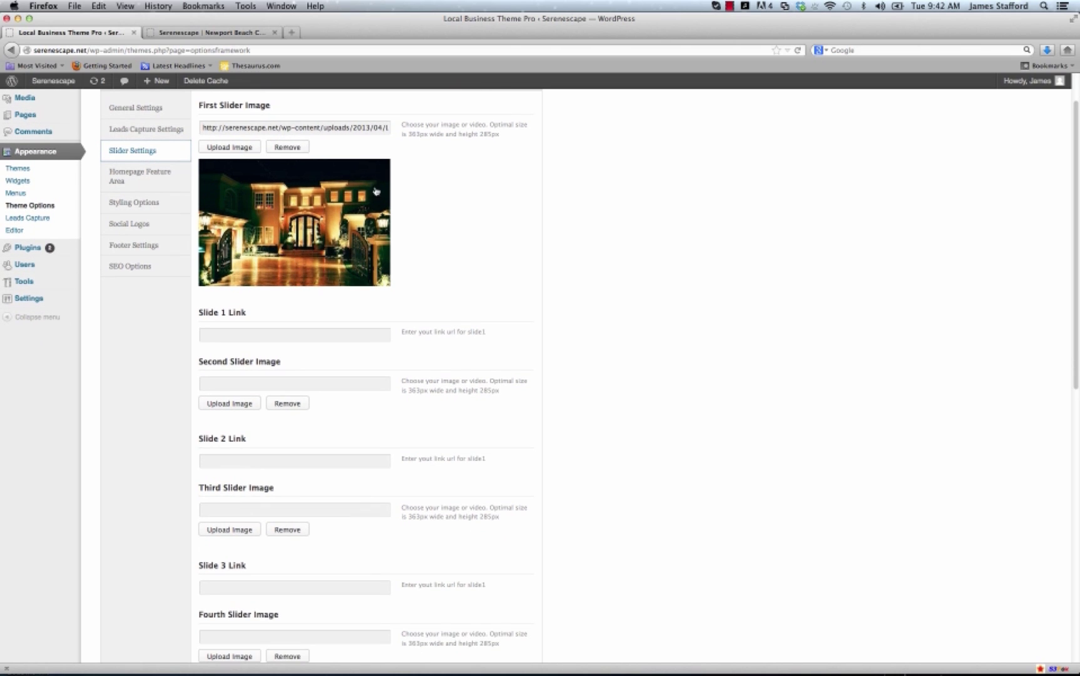
{"action": "scroll", "coordinate": [289, 279], "scroll_direction": "down", "scroll_amount": 1}
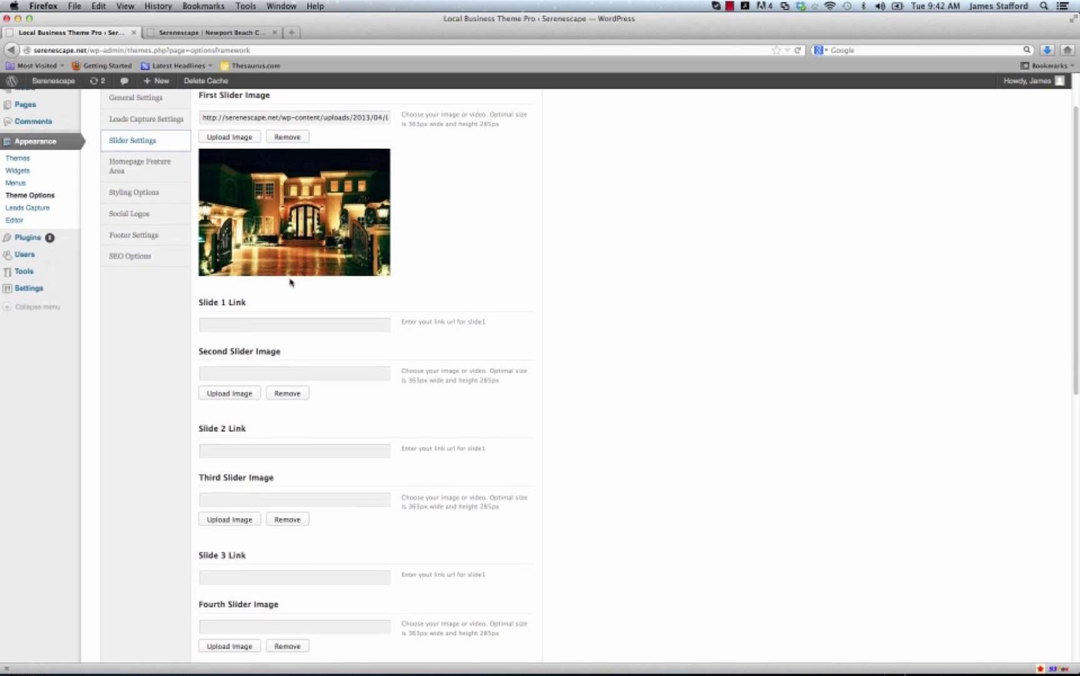
{"action": "scroll", "coordinate": [288, 195], "scroll_direction": "down", "scroll_amount": 10}
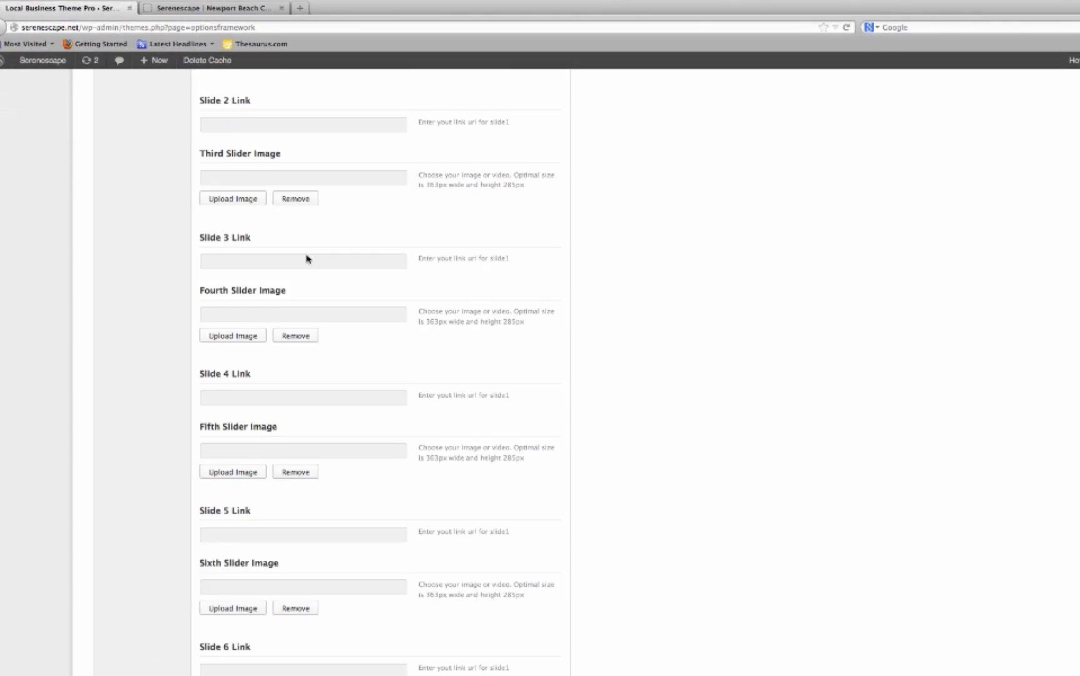
{"action": "scroll", "coordinate": [306, 258], "scroll_direction": "down", "scroll_amount": 5}
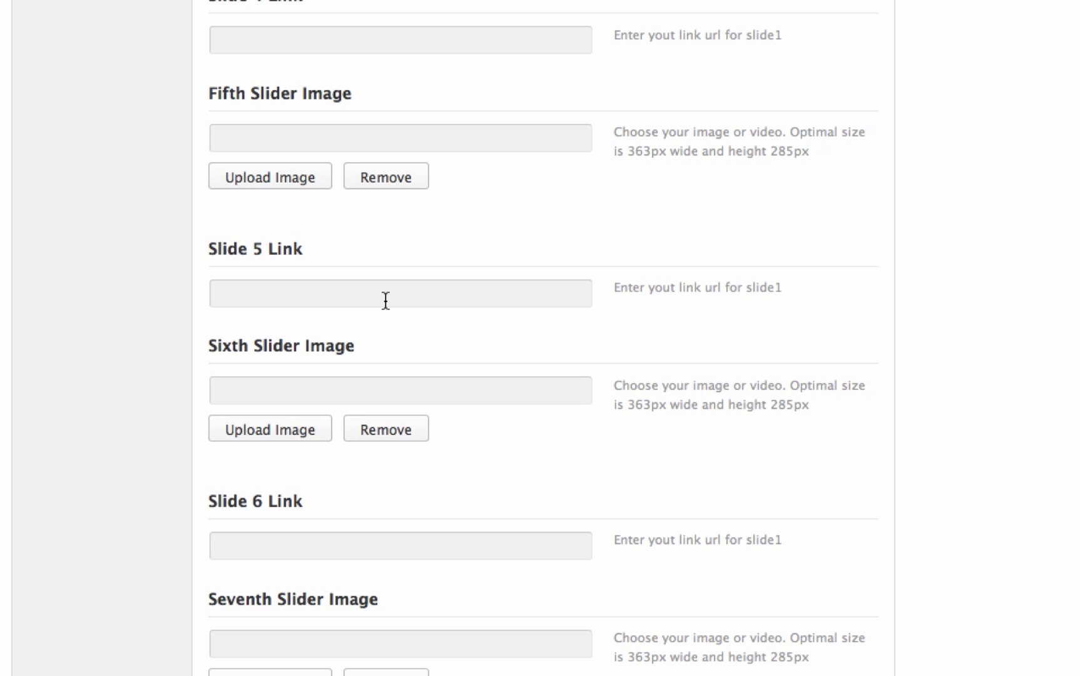
{"action": "scroll", "coordinate": [385, 300], "scroll_direction": "up", "scroll_amount": 10}
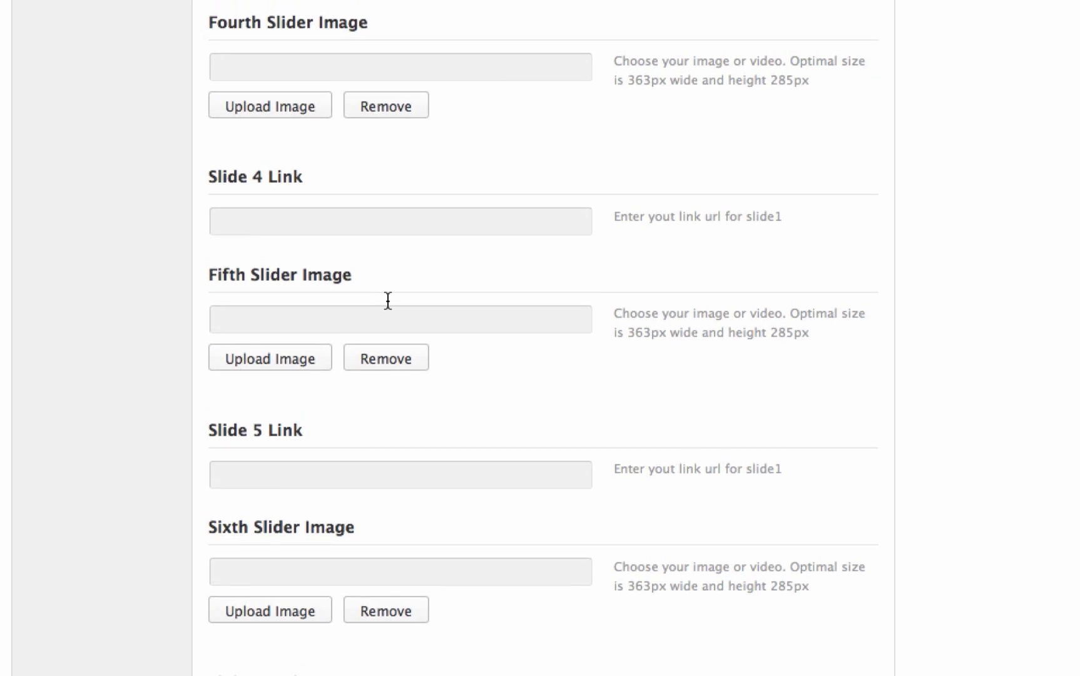
{"action": "scroll", "coordinate": [388, 300], "scroll_direction": "up", "scroll_amount": 5}
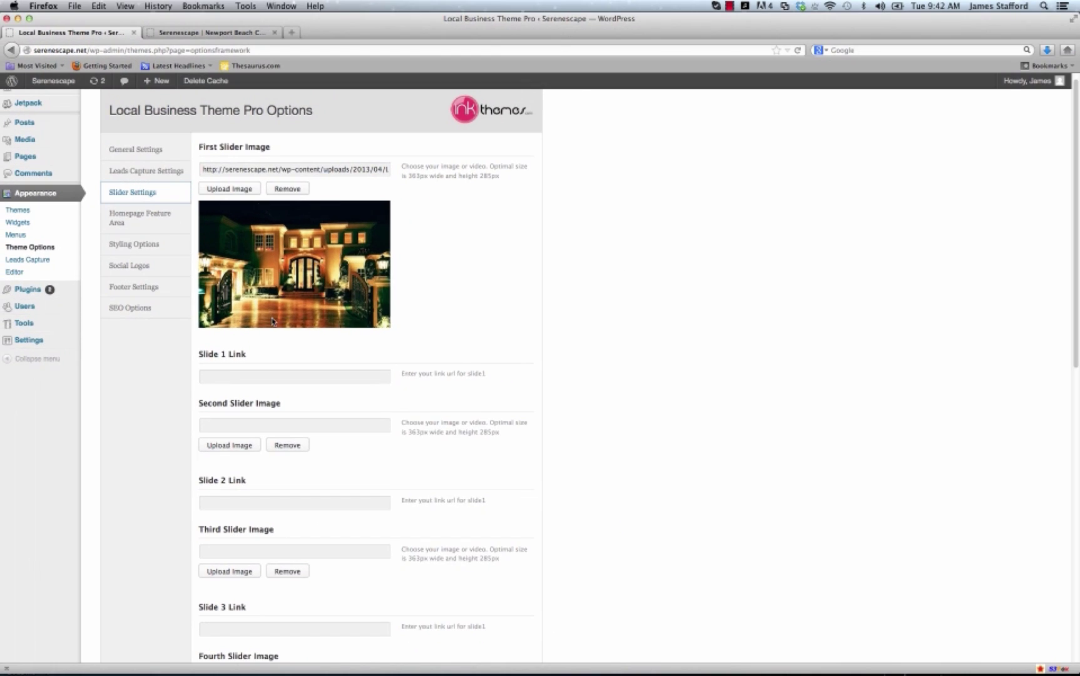
{"action": "scroll", "coordinate": [314, 158], "scroll_direction": "up", "scroll_amount": 1}
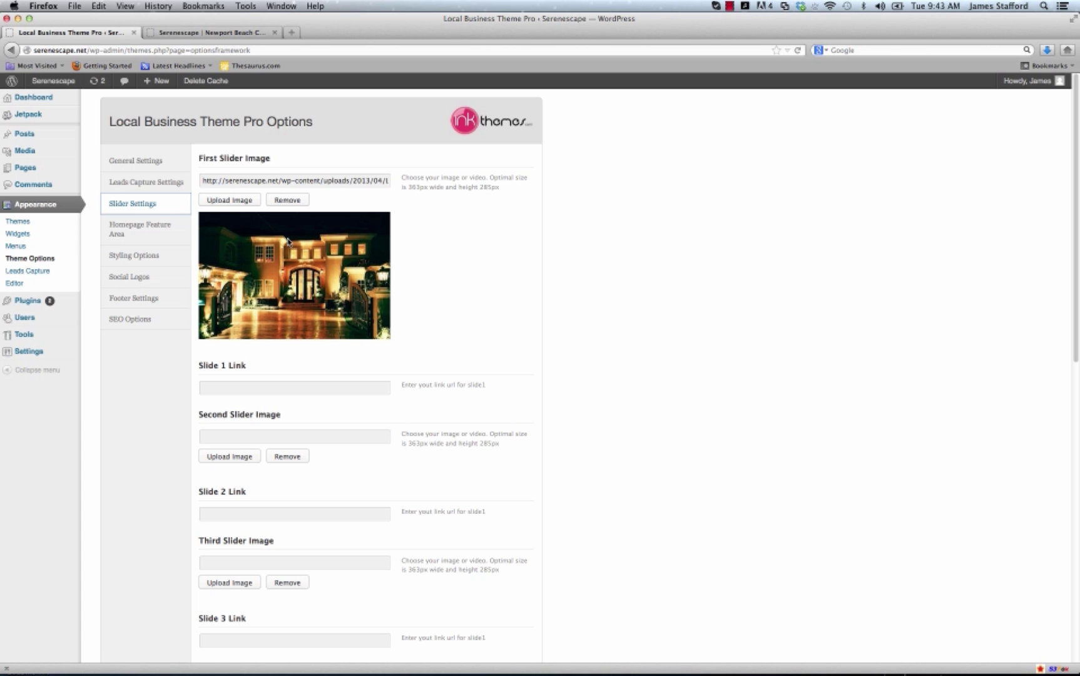
Compare the slider with the live Serenescape homepage, then open Homepage Feature Area settings.
{"action": "left_click", "coordinate": [222, 32]}
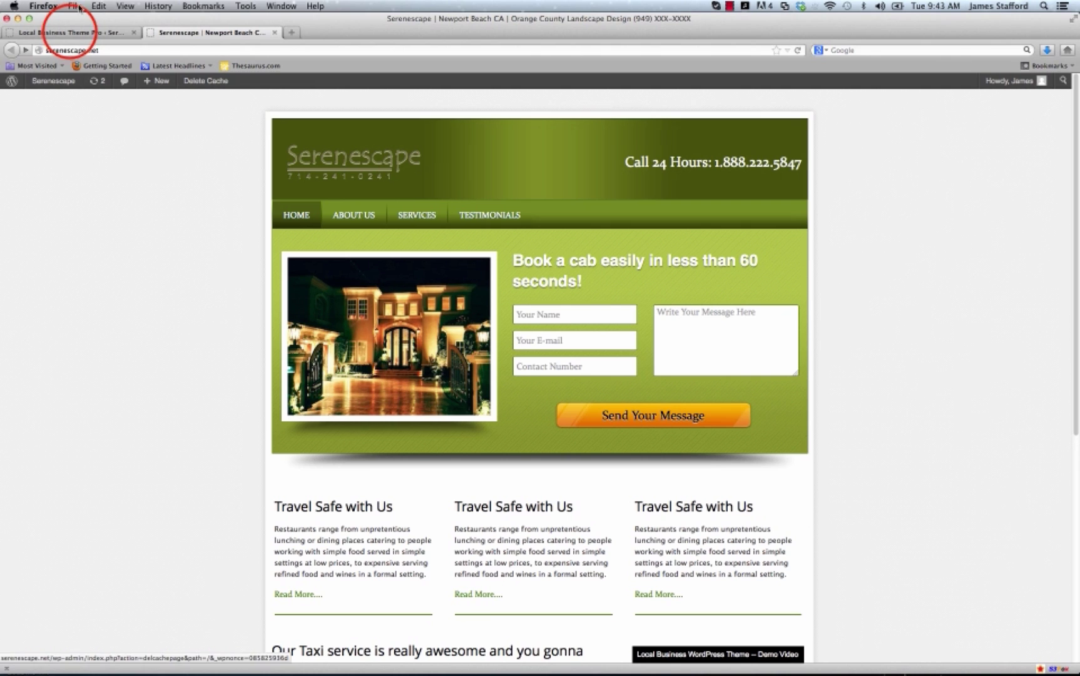
{"action": "left_click", "coordinate": [70, 32]}
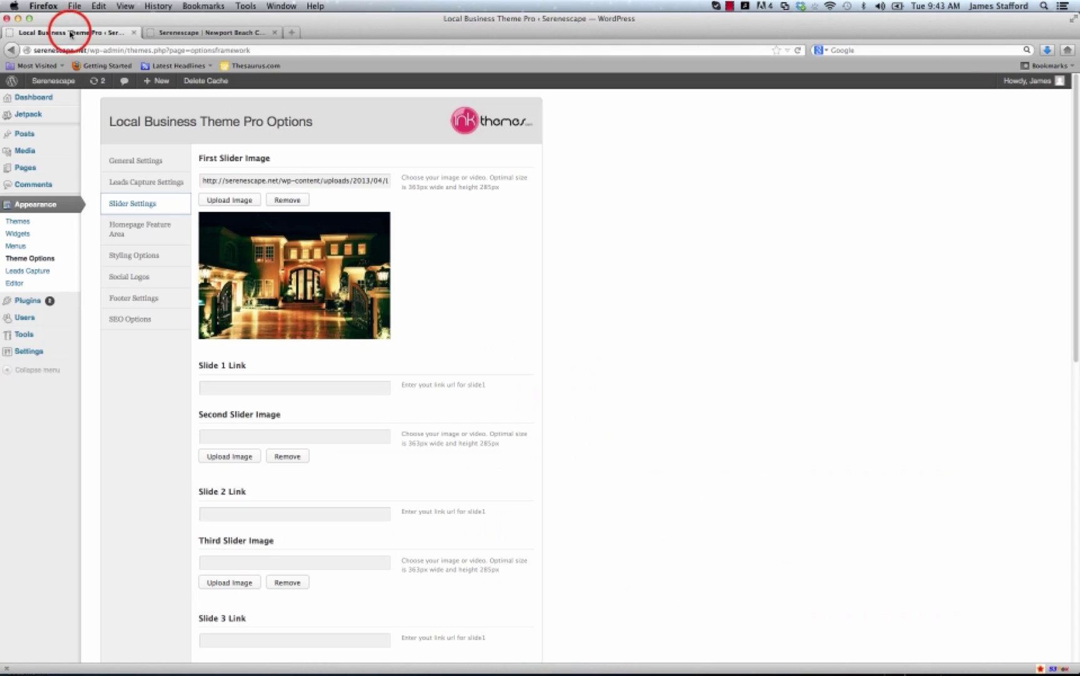
{"action": "scroll", "coordinate": [311, 319], "scroll_direction": "down", "scroll_amount": 4}
{"action": "scroll", "coordinate": [311, 319], "scroll_direction": "down", "scroll_amount": 3}
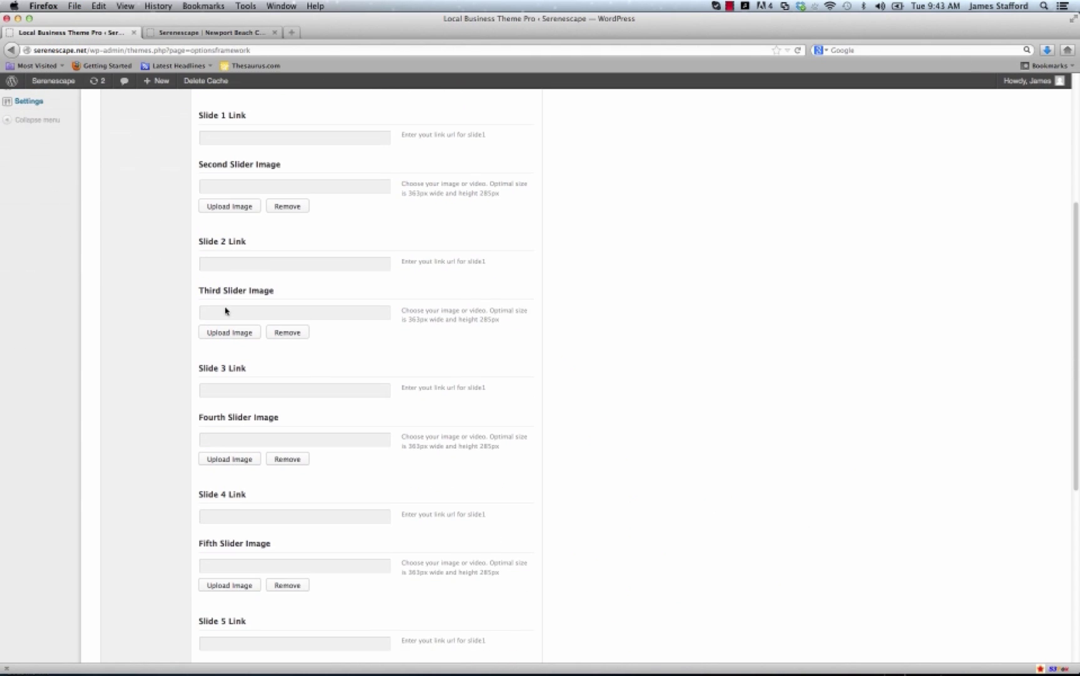
{"action": "scroll", "coordinate": [170, 305], "scroll_direction": "up", "scroll_amount": 5}
{"action": "left_click", "coordinate": [156, 229]}
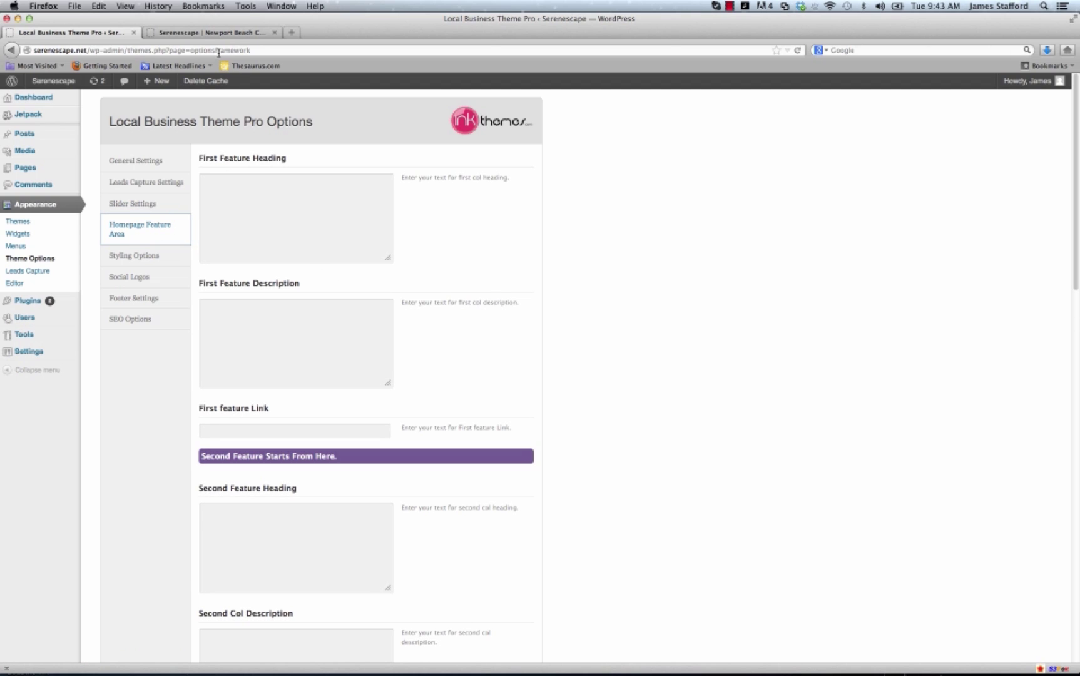
{"action": "left_click", "coordinate": [213, 32]}
{"action": "scroll", "coordinate": [328, 623], "scroll_direction": "down", "scroll_amount": 3}
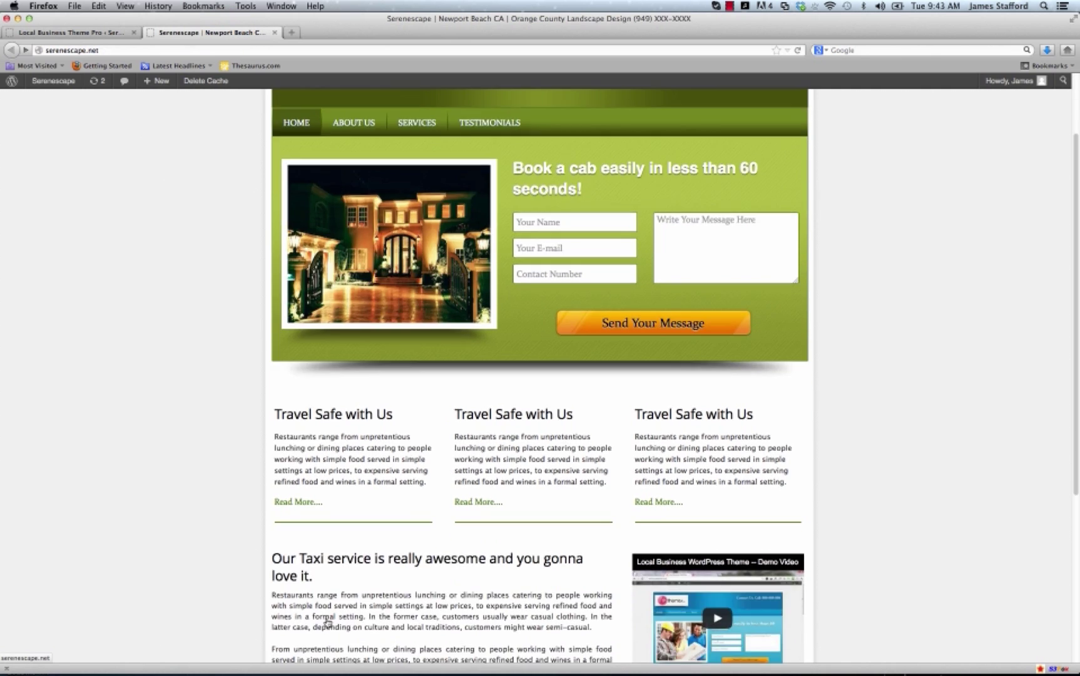
{"action": "left_click", "coordinate": [332, 416]}
{"action": "left_click", "coordinate": [90, 32]}
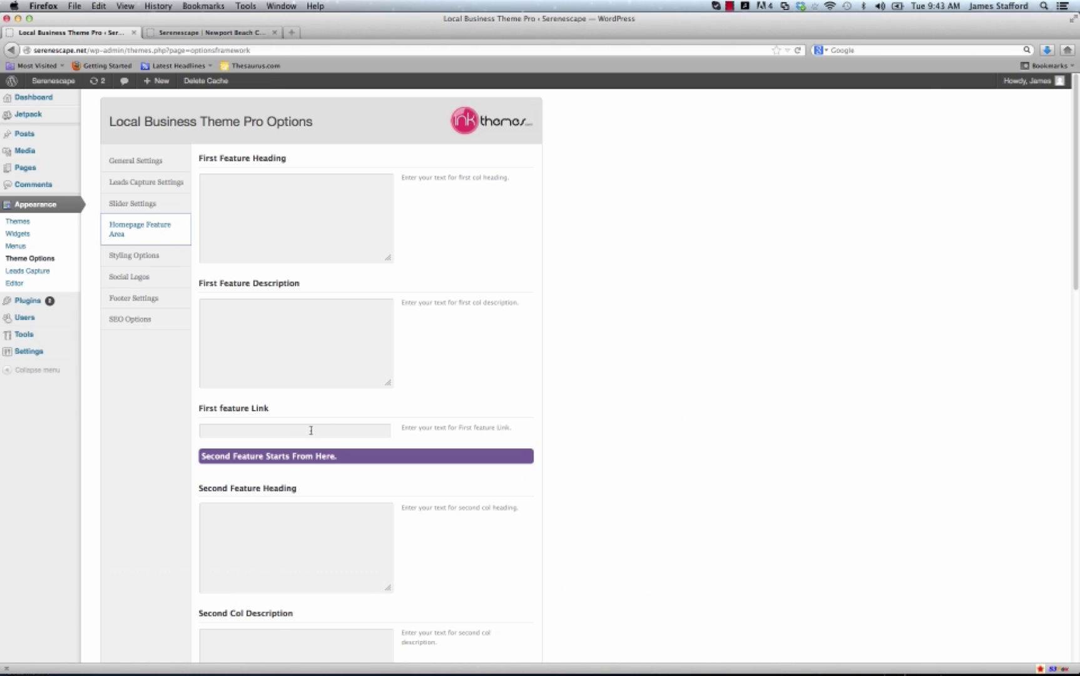
{"action": "scroll", "coordinate": [280, 412], "scroll_direction": "down", "scroll_amount": 5}
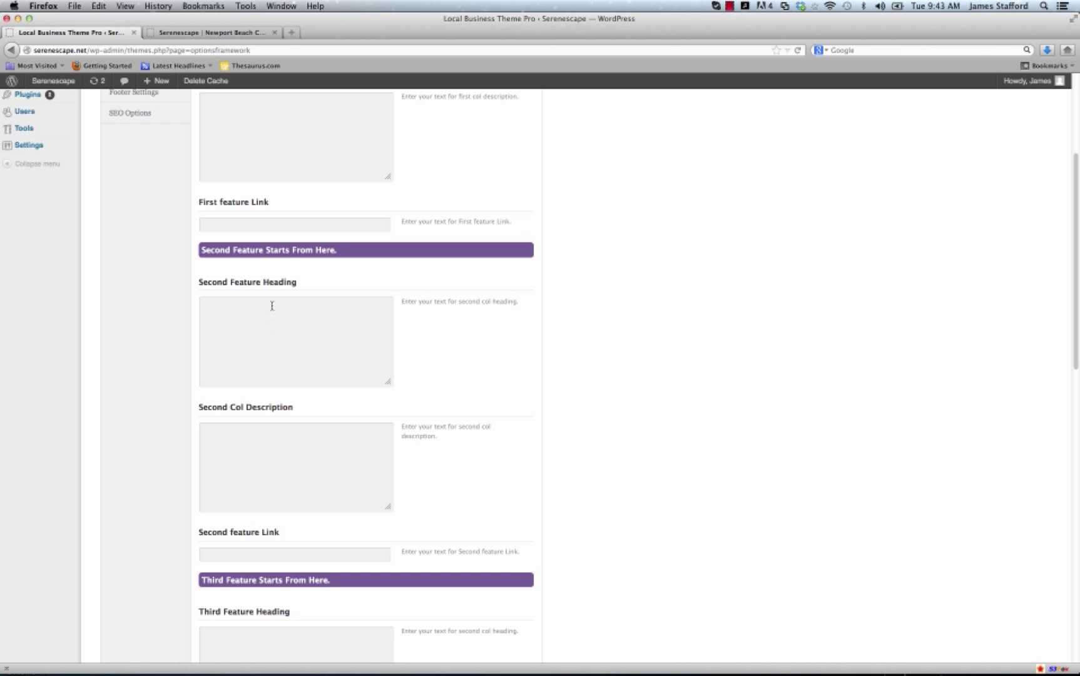
{"action": "left_click", "coordinate": [214, 32]}
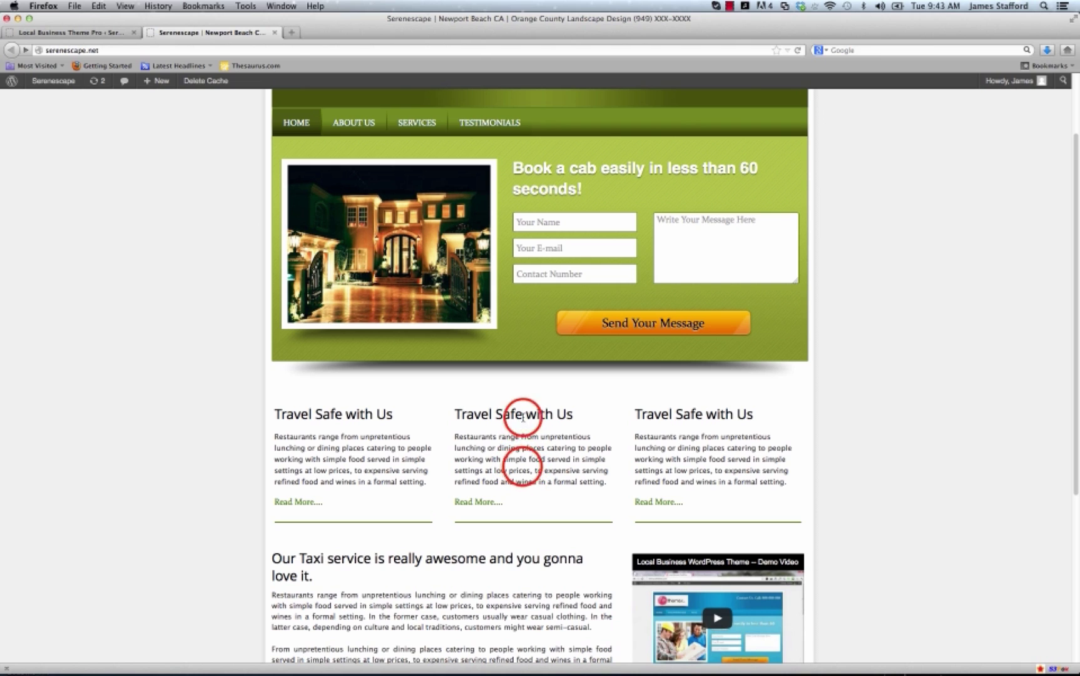
{"action": "left_click", "coordinate": [97, 32]}
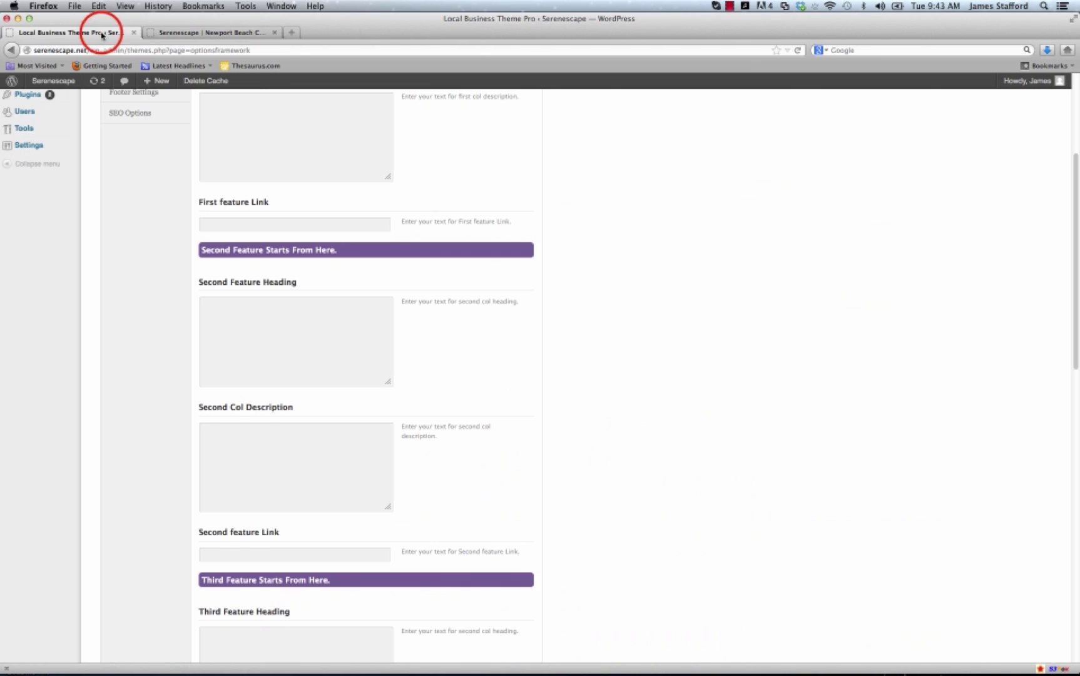
{"action": "scroll", "coordinate": [293, 368], "scroll_direction": "down", "scroll_amount": 5}
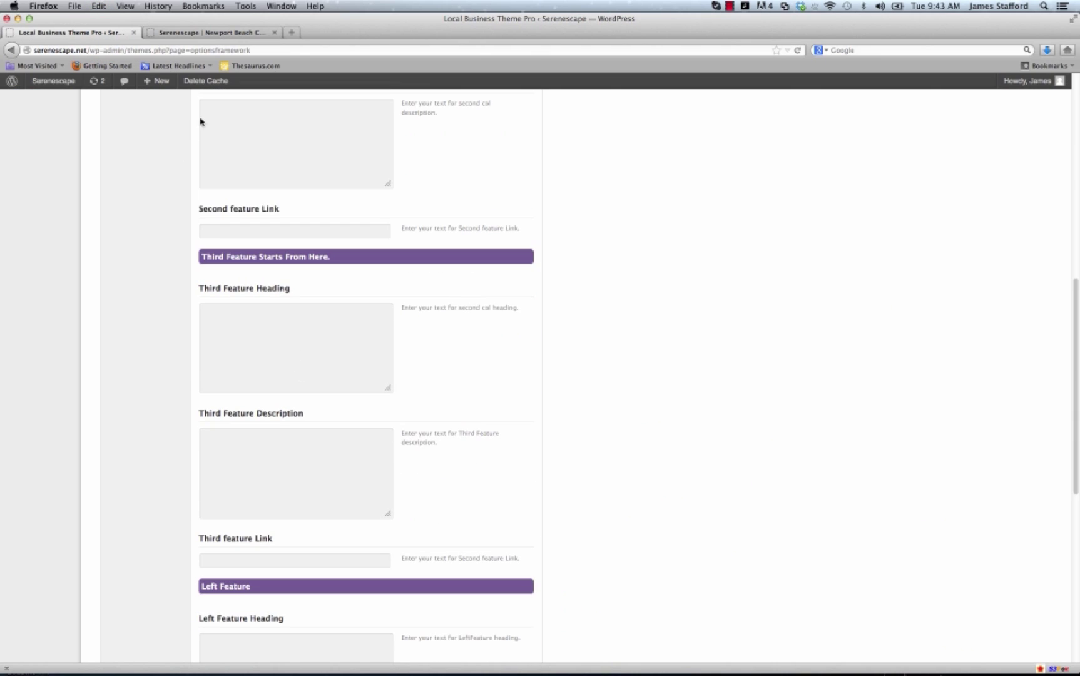
{"action": "left_click", "coordinate": [213, 32]}
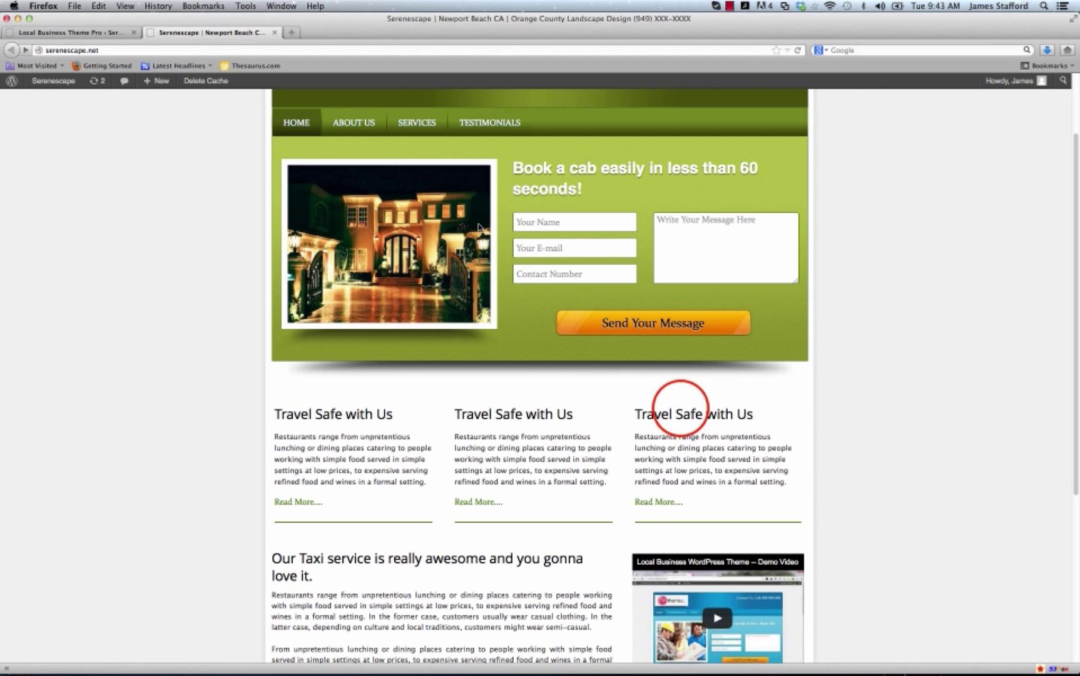
{"action": "scroll", "coordinate": [704, 454], "scroll_direction": "down", "scroll_amount": 3}
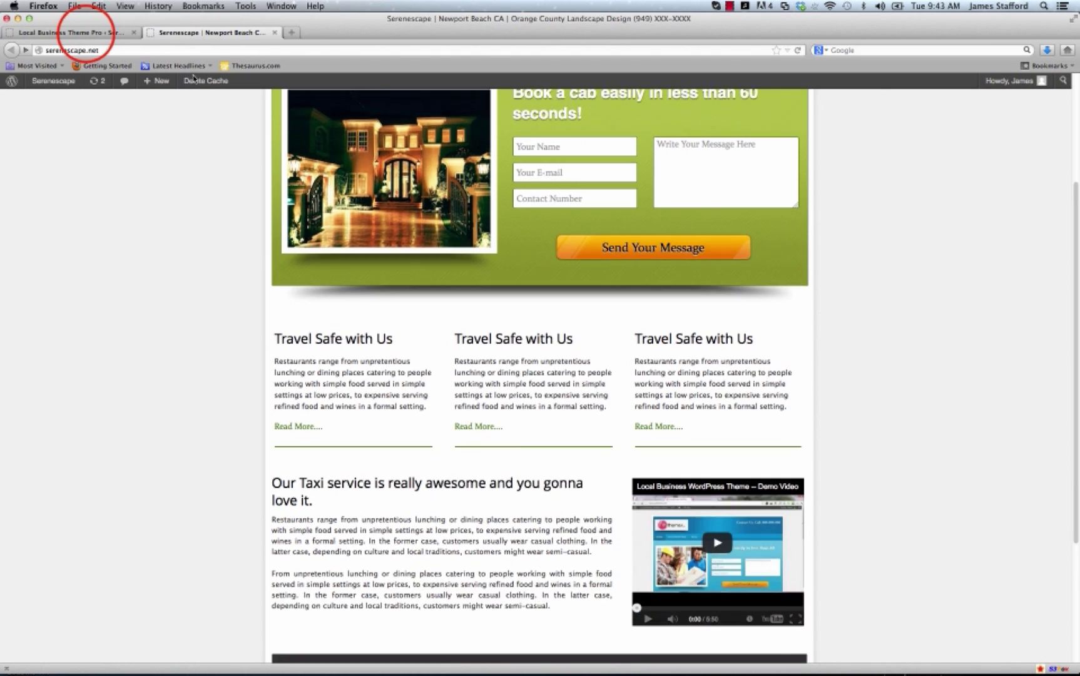
{"action": "left_click", "coordinate": [85, 33]}
{"action": "scroll", "coordinate": [200, 282], "scroll_direction": "down", "scroll_amount": 5}
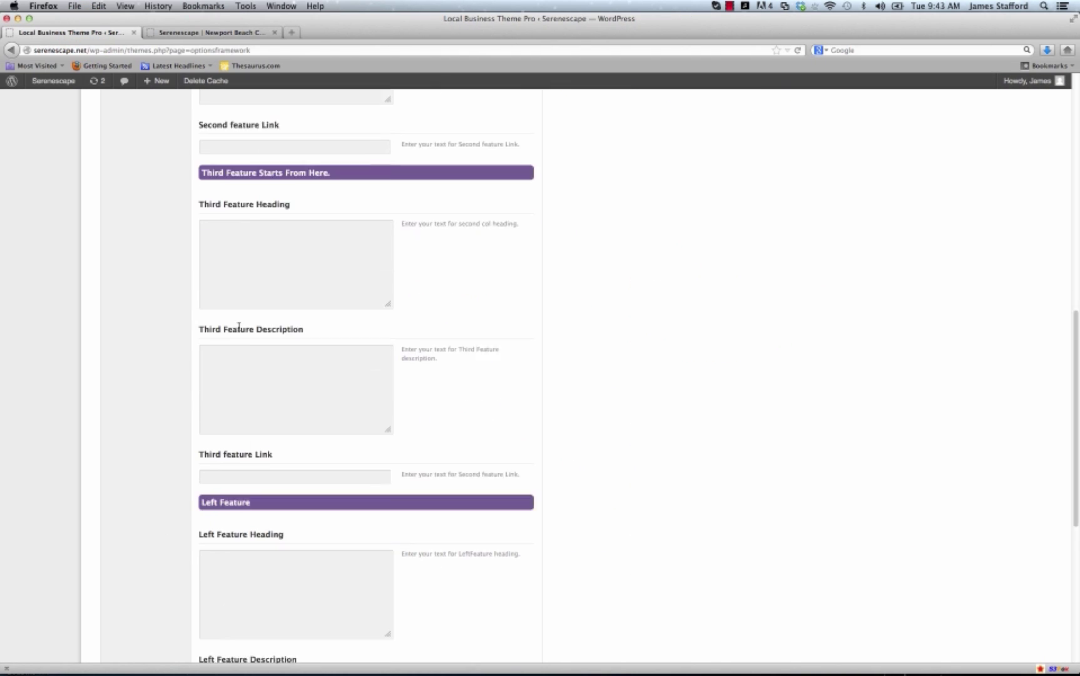
{"action": "scroll", "coordinate": [244, 334], "scroll_direction": "down", "scroll_amount": 1}
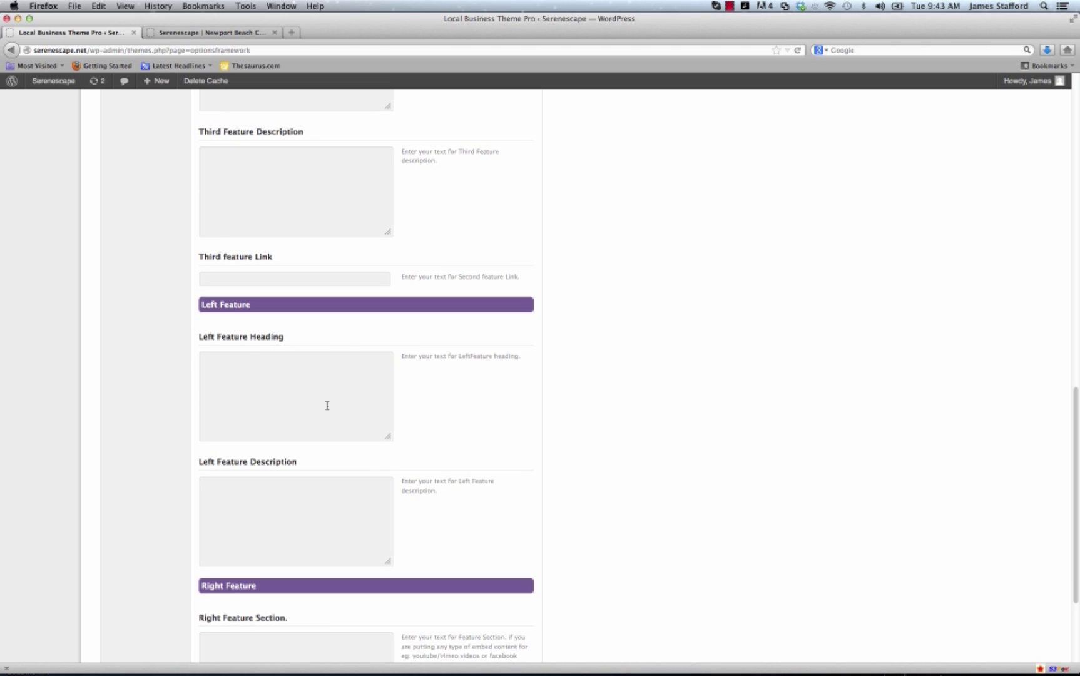
{"action": "left_click", "coordinate": [214, 32]}
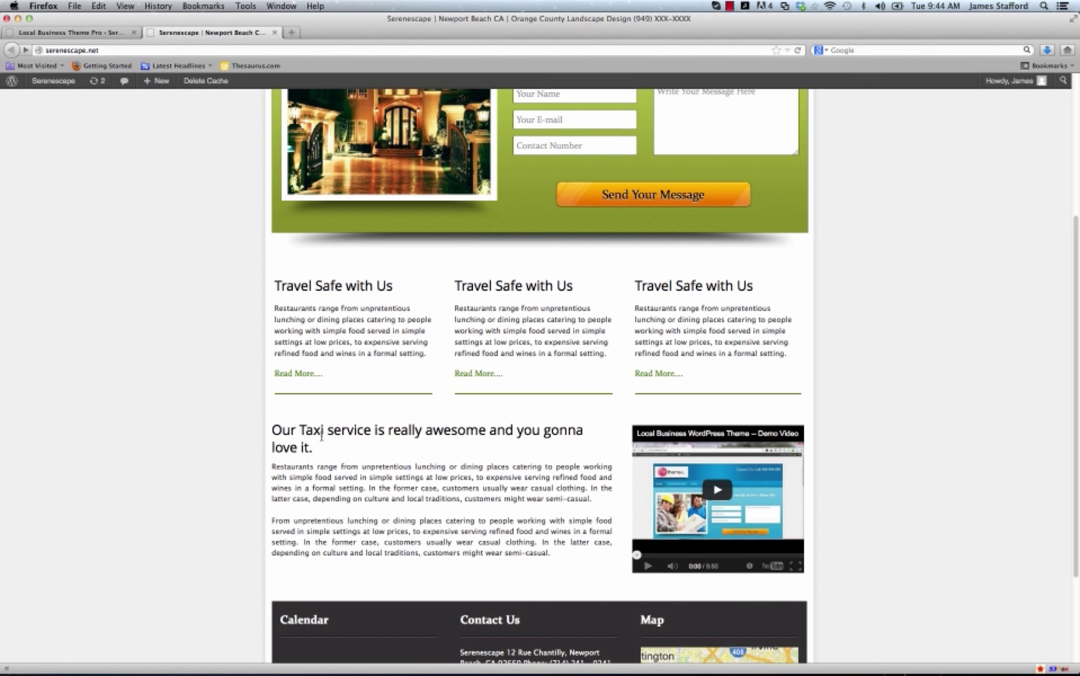
{"action": "left_click", "coordinate": [296, 431]}
{"action": "left_click", "coordinate": [337, 482]}
{"action": "left_click", "coordinate": [69, 33]}
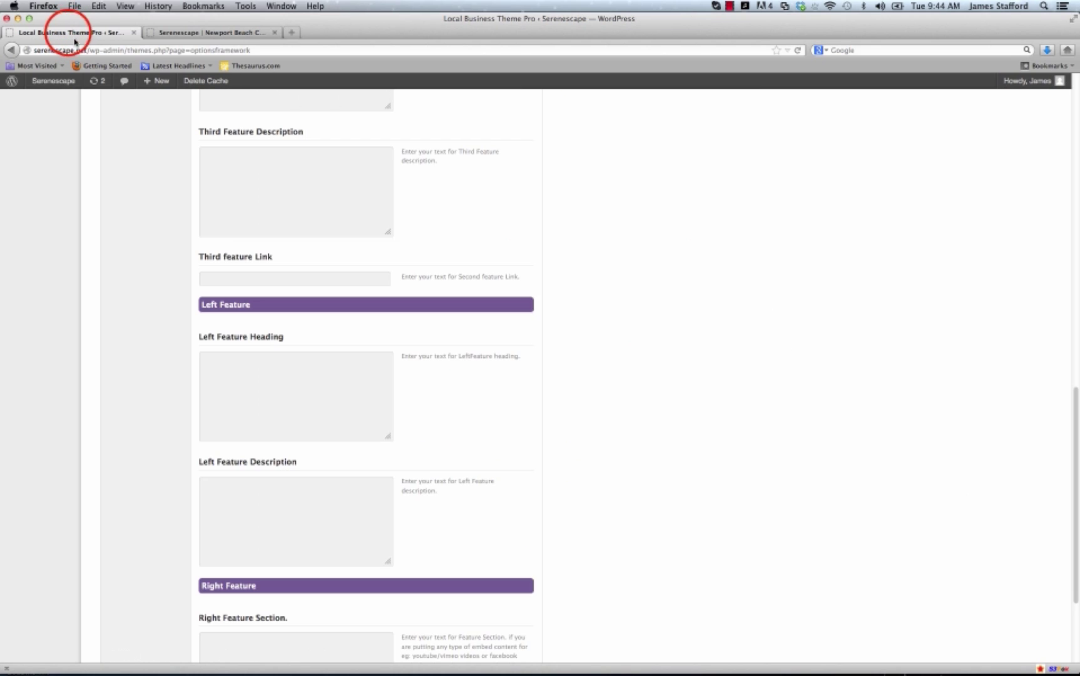
{"action": "scroll", "coordinate": [371, 443], "scroll_direction": "down", "scroll_amount": 5}
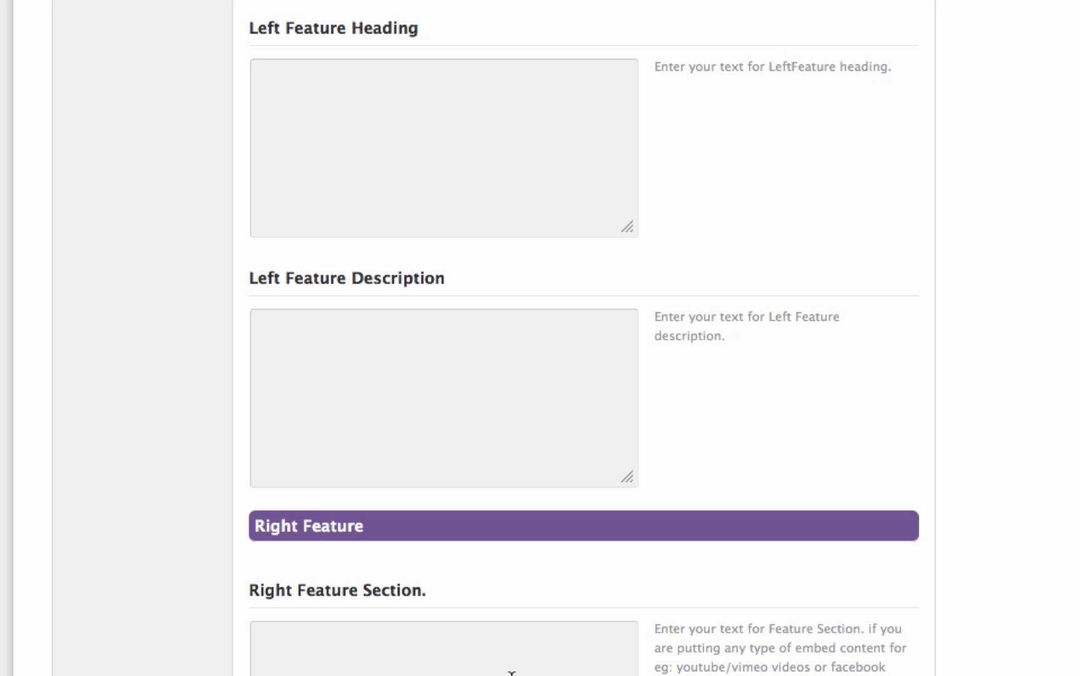
{"action": "scroll", "coordinate": [493, 669], "scroll_direction": "up", "scroll_amount": 20}
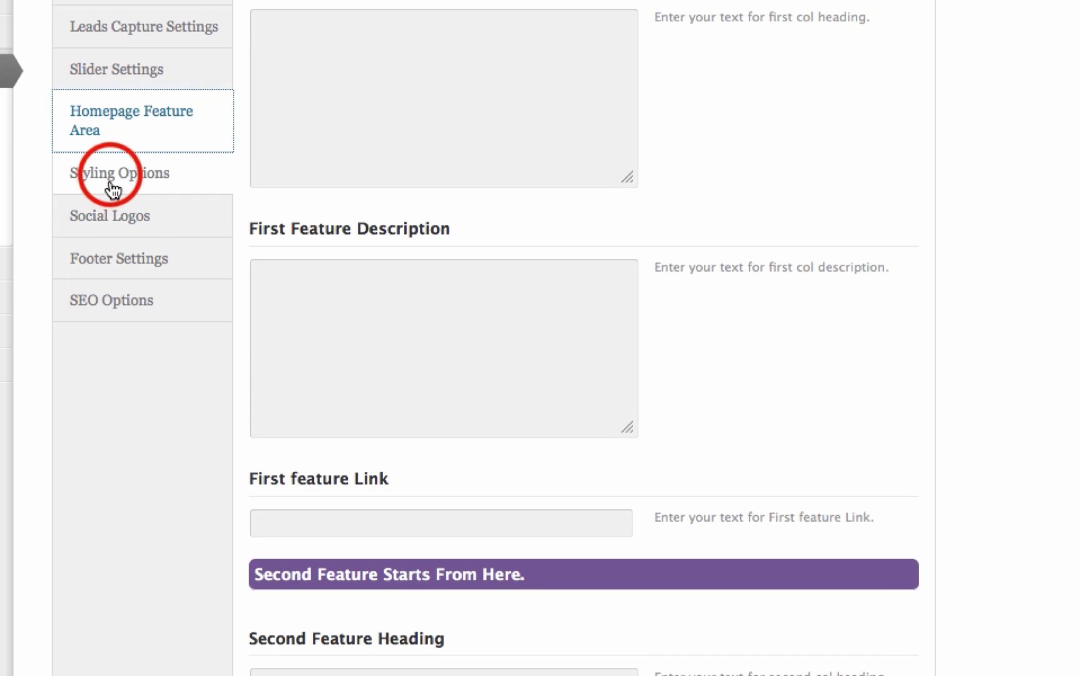
Set the Styling Options theme stylesheet to coffee and save all changes.
{"action": "left_click", "coordinate": [112, 179]}
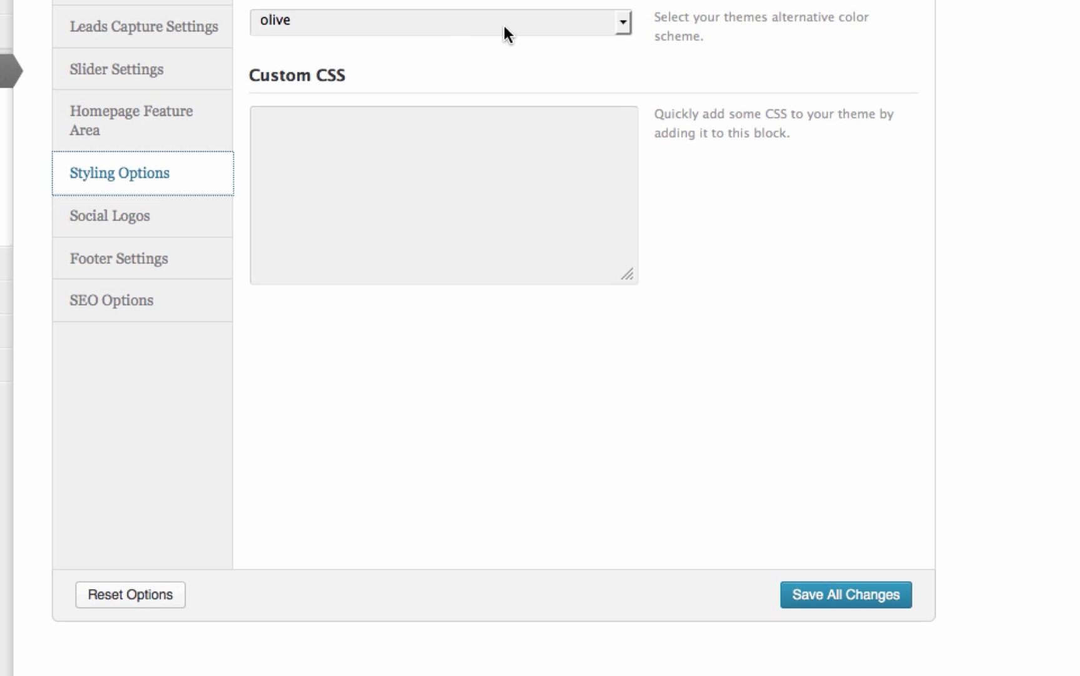
{"action": "left_click", "coordinate": [626, 24]}
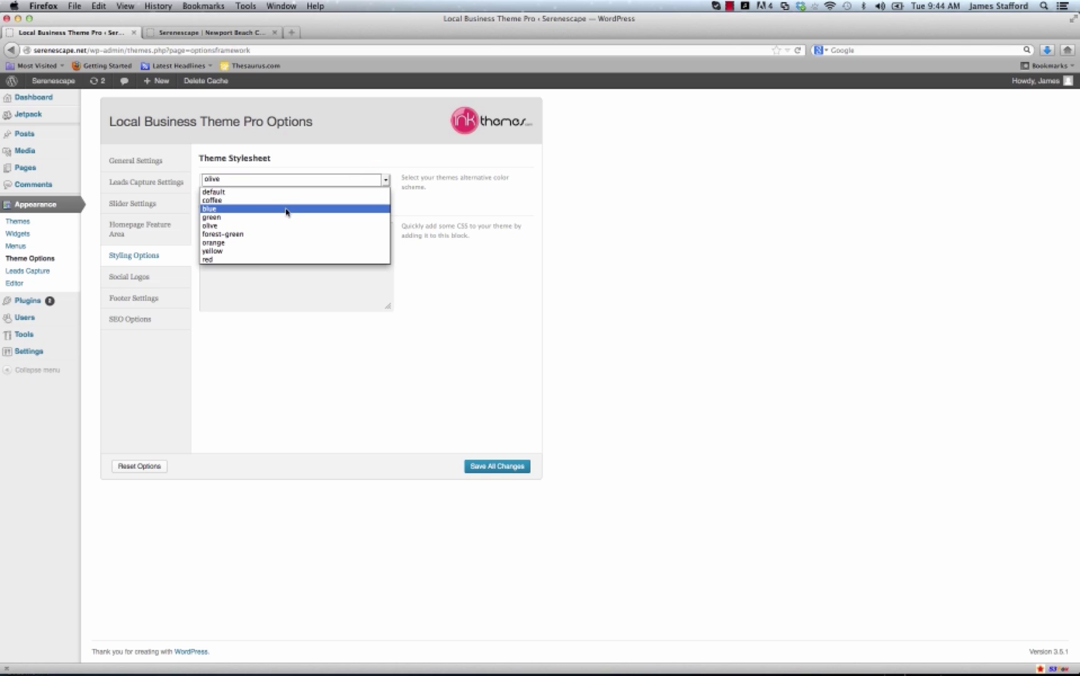
{"action": "left_click", "coordinate": [282, 200]}
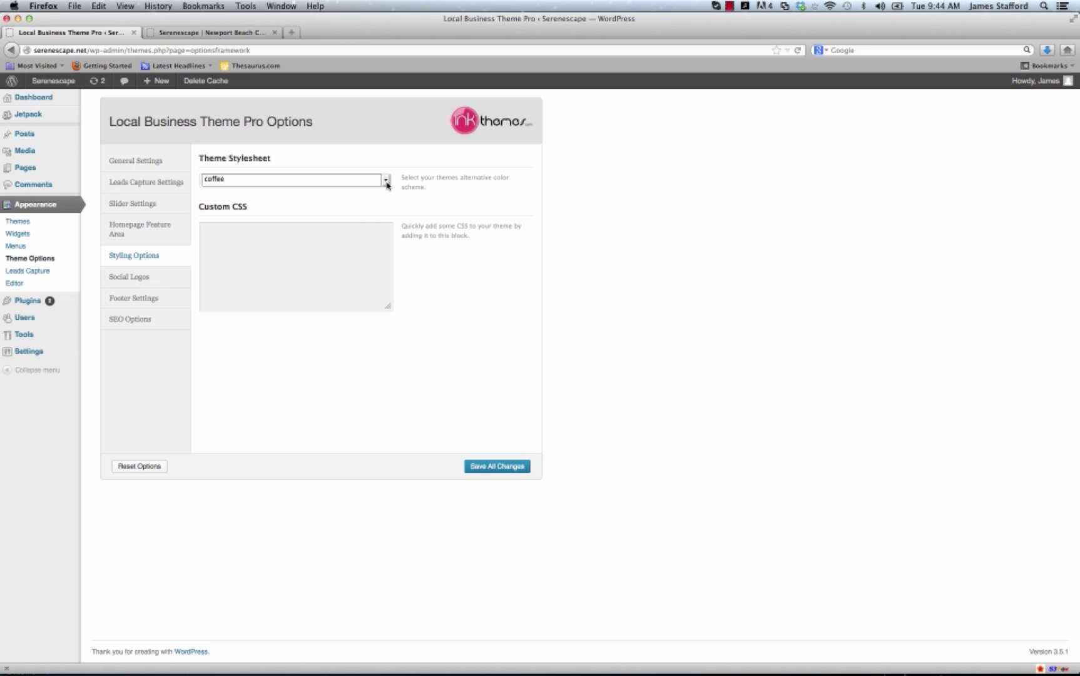
{"action": "left_click", "coordinate": [492, 466]}
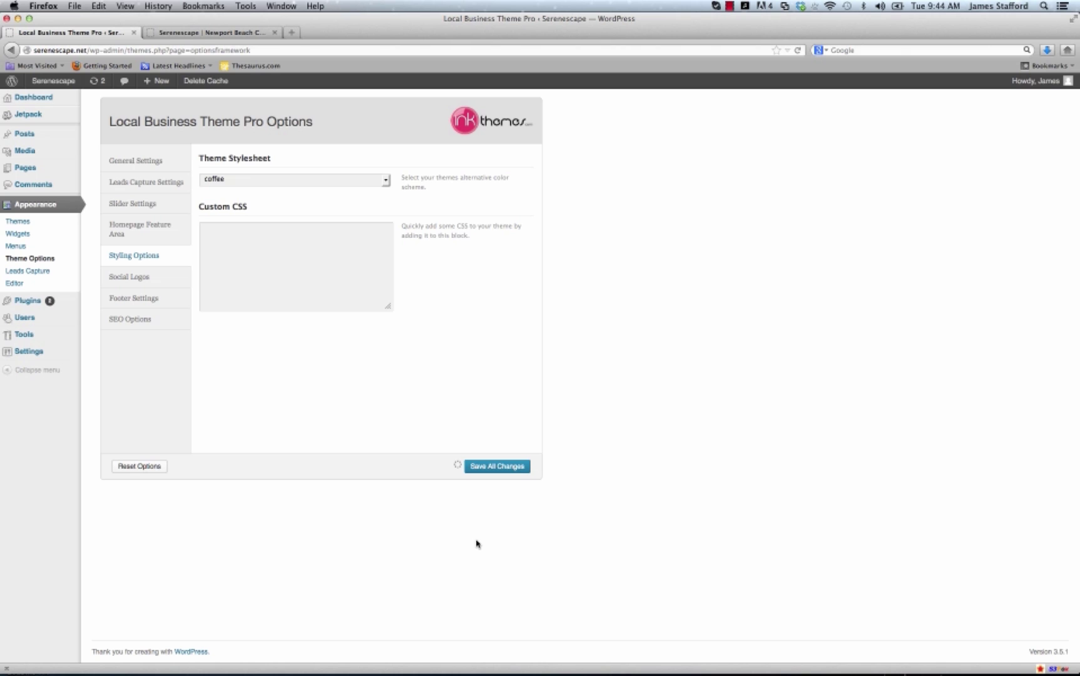
Reload the Serenescape homepage to see the coffee colours, then return to theme options.
{"action": "left_click", "coordinate": [247, 36]}
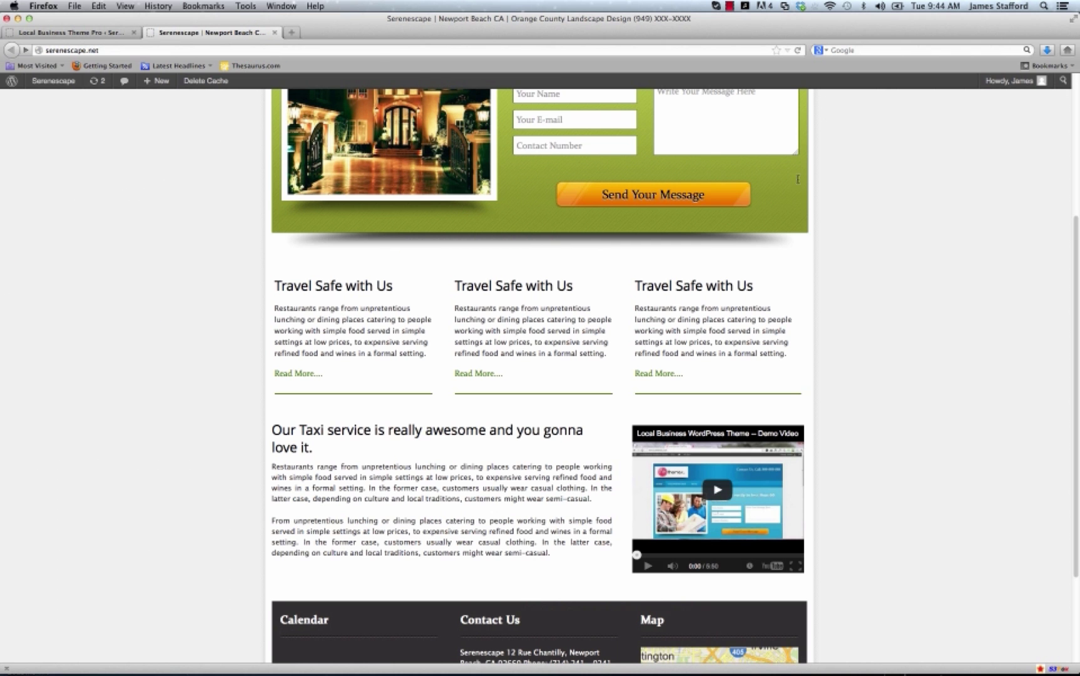
{"action": "left_click", "coordinate": [797, 50]}
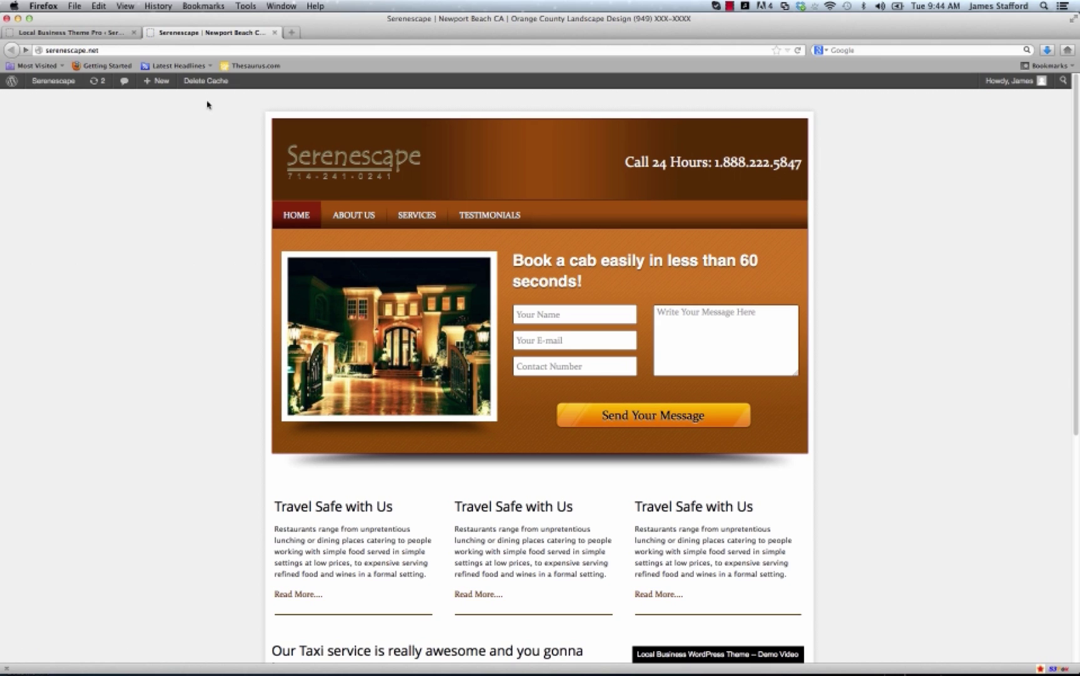
{"action": "left_click", "coordinate": [102, 34]}
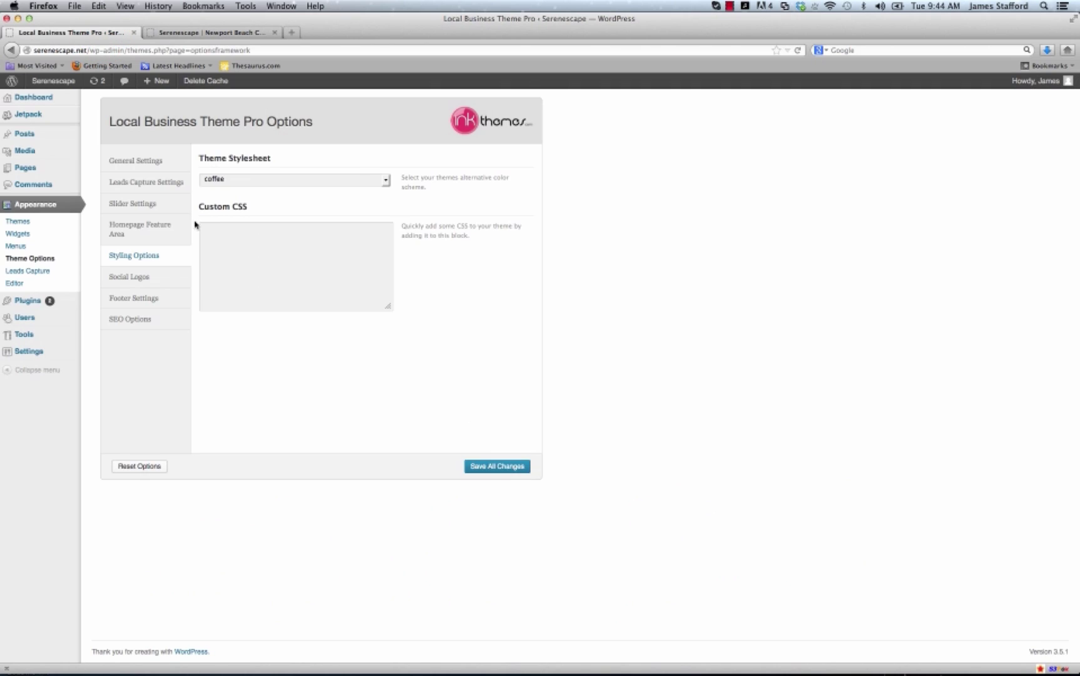
Switch the theme stylesheet to orange, save, and preview it on the reloaded homepage.
{"action": "left_click", "coordinate": [383, 180]}
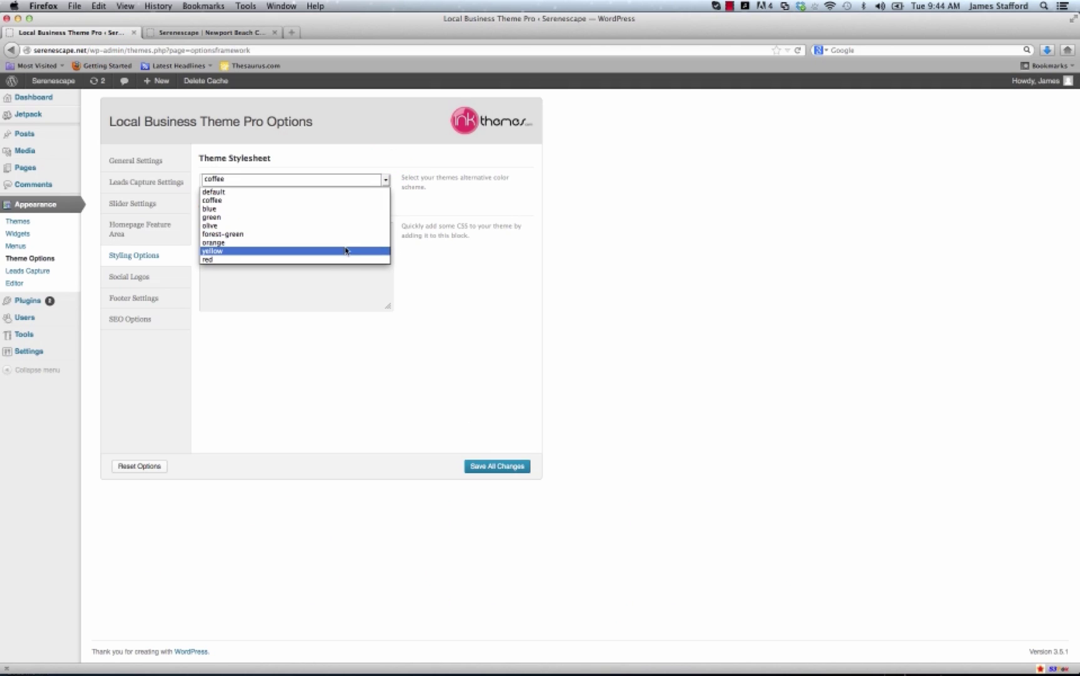
{"action": "left_click", "coordinate": [345, 245]}
{"action": "left_click", "coordinate": [487, 466]}
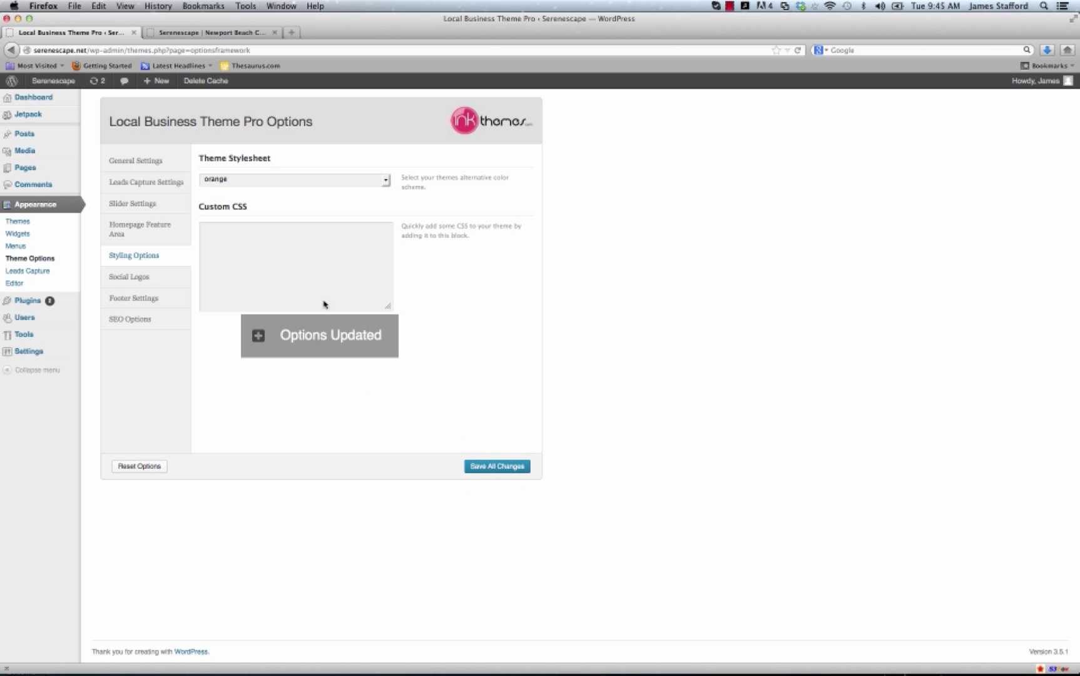
{"action": "left_click", "coordinate": [241, 32]}
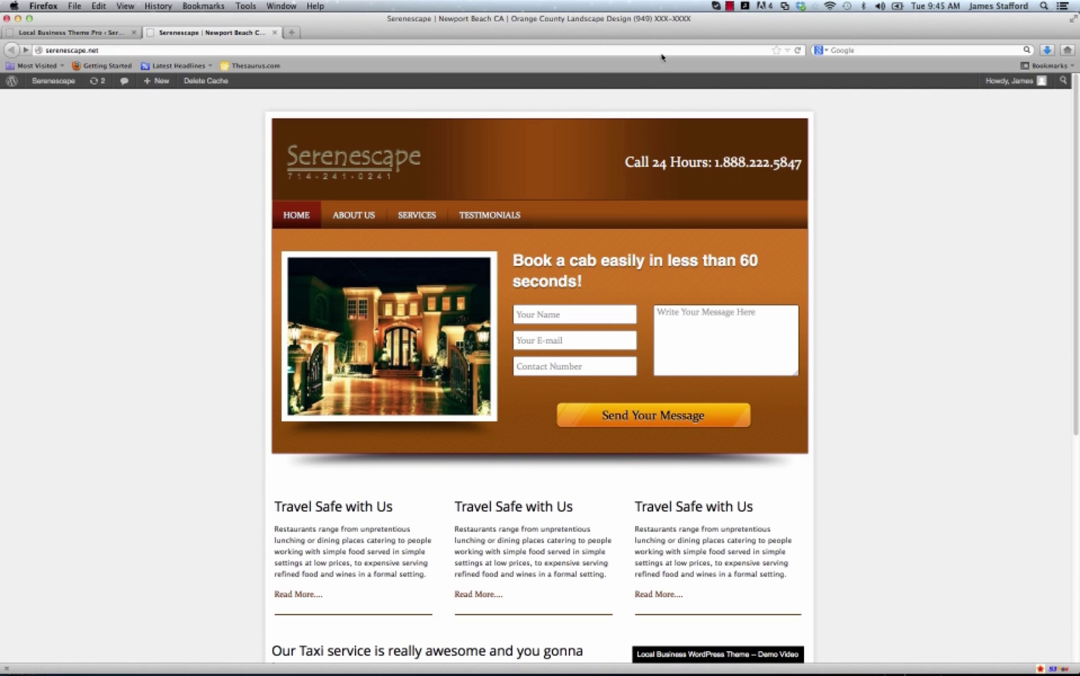
{"action": "left_click", "coordinate": [798, 50]}
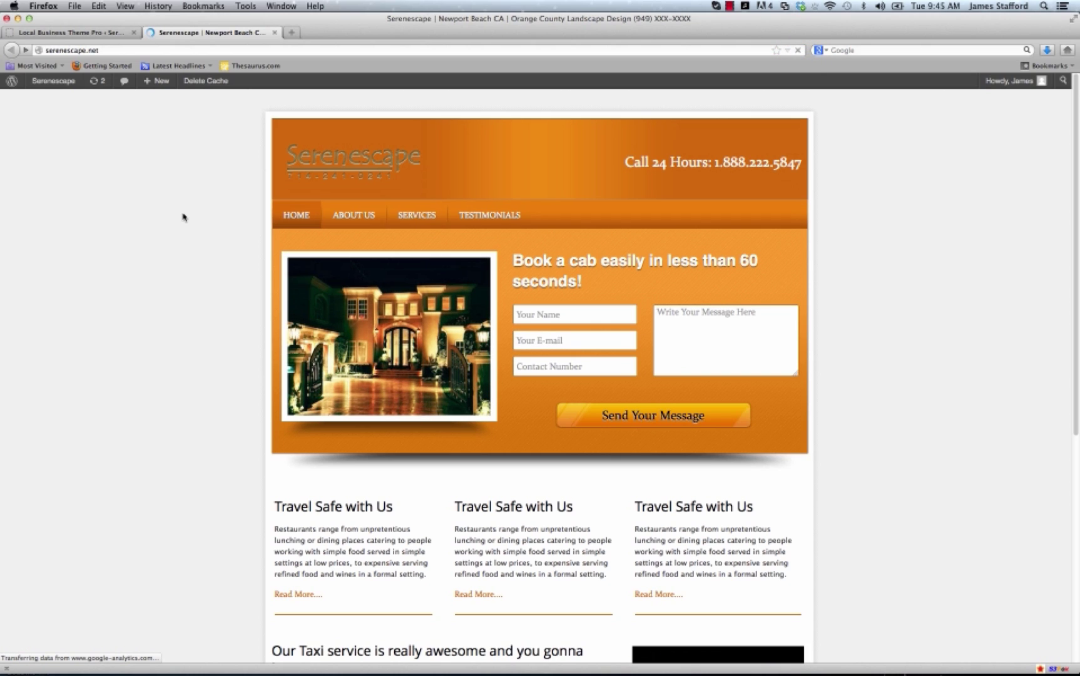
{"action": "left_click", "coordinate": [63, 33]}
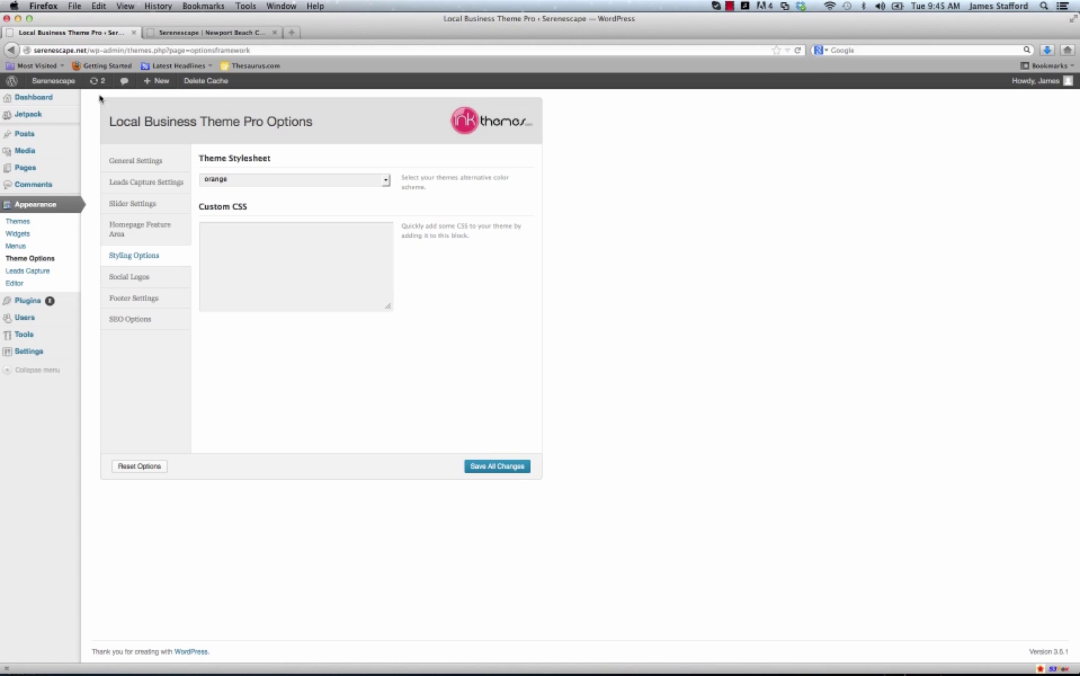
Change the theme stylesheet to green and save.
{"action": "left_click", "coordinate": [384, 180]}
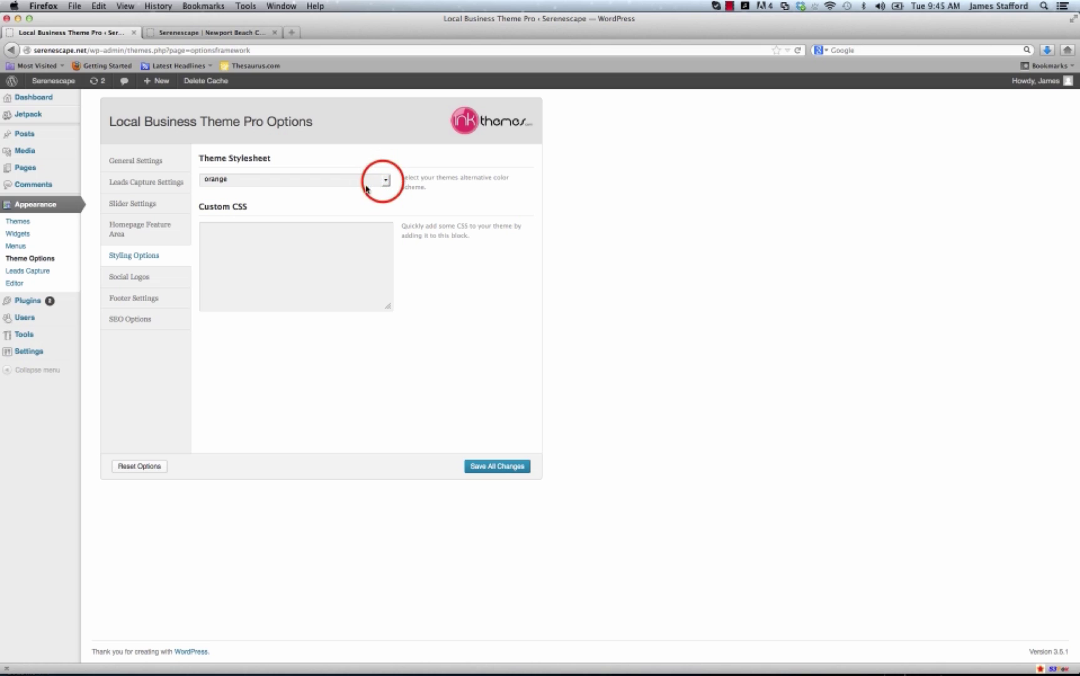
{"action": "left_click", "coordinate": [384, 181]}
{"action": "left_click", "coordinate": [384, 180]}
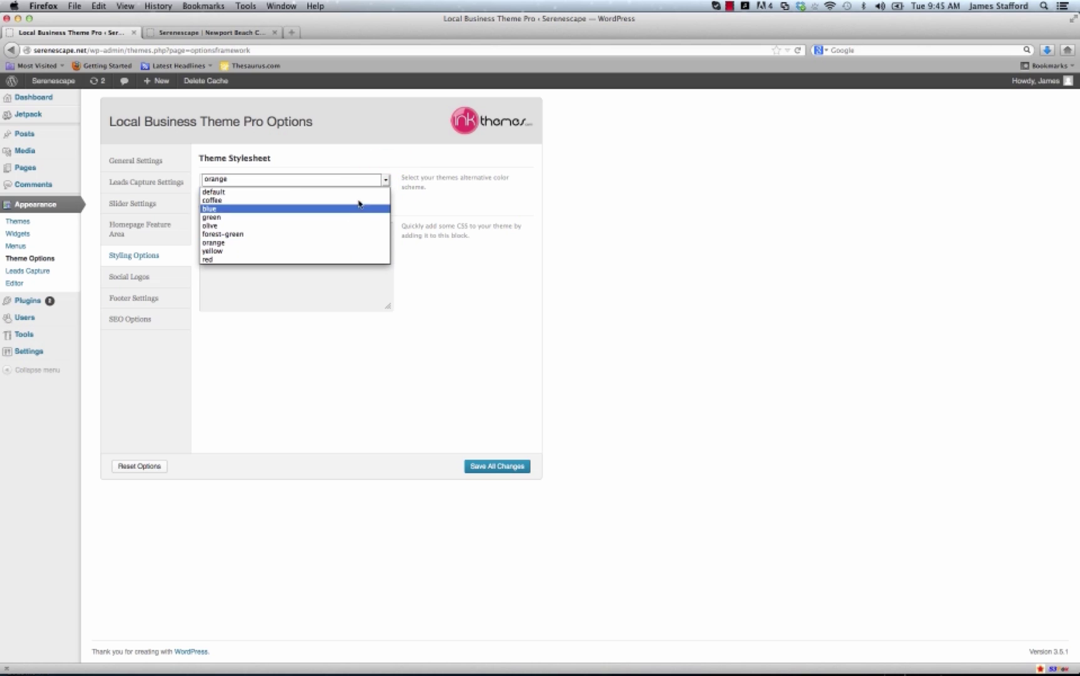
{"action": "left_click", "coordinate": [315, 217]}
{"action": "left_click", "coordinate": [489, 467]}
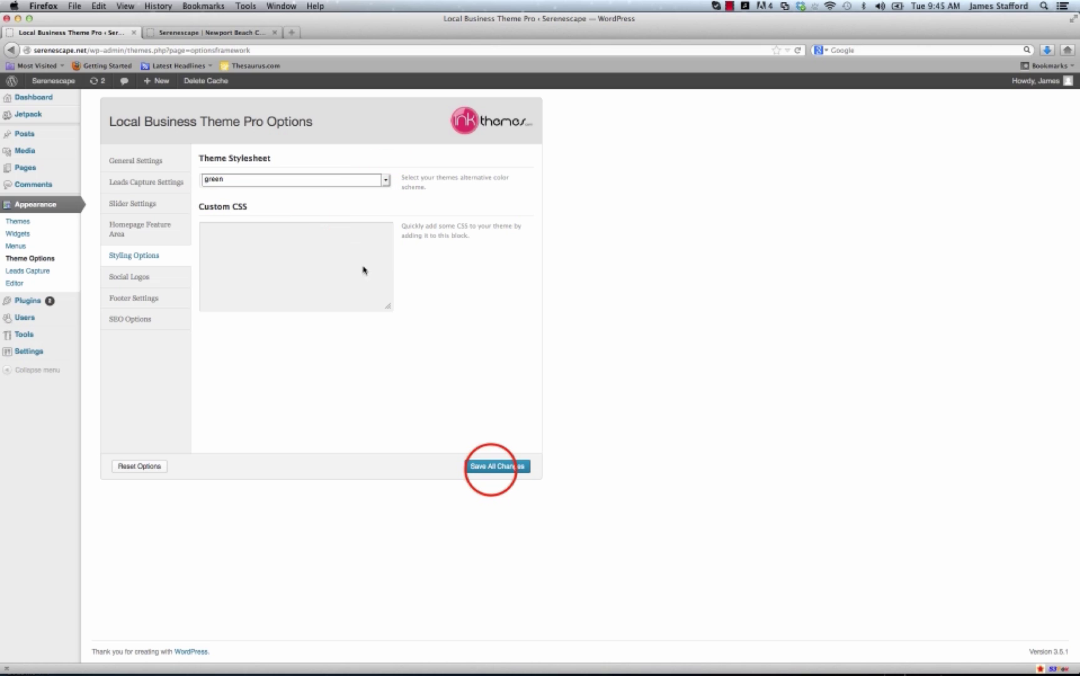
Save the green scheme and reload the Serenescape homepage to confirm it.
{"action": "left_click", "coordinate": [492, 470]}
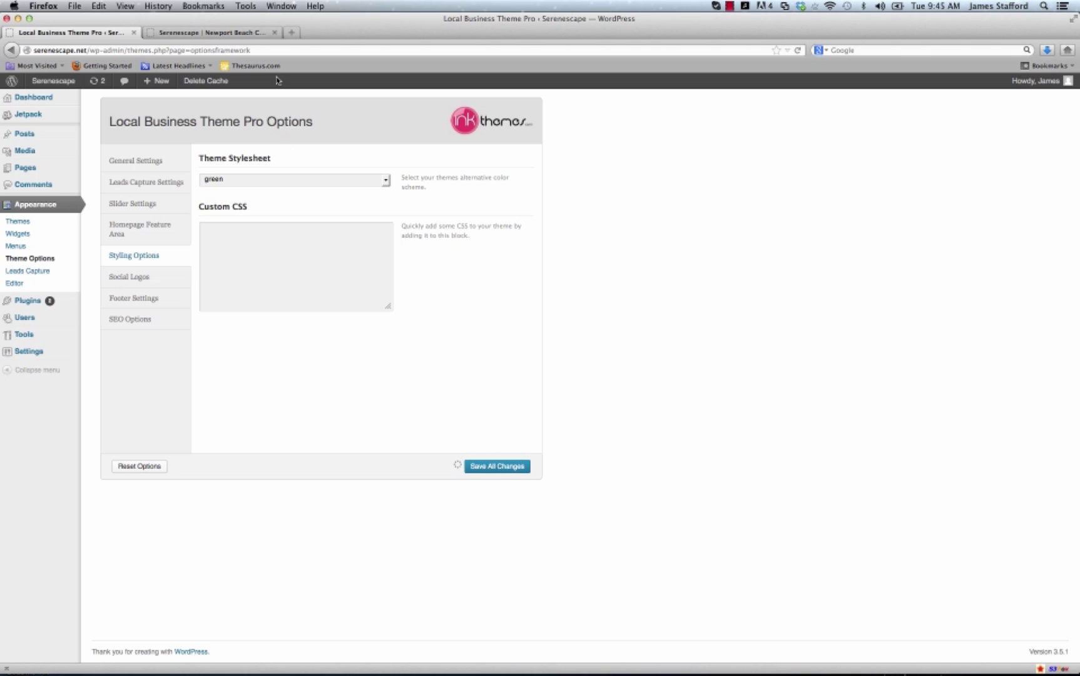
{"action": "left_click", "coordinate": [210, 32]}
{"action": "left_click", "coordinate": [797, 50]}
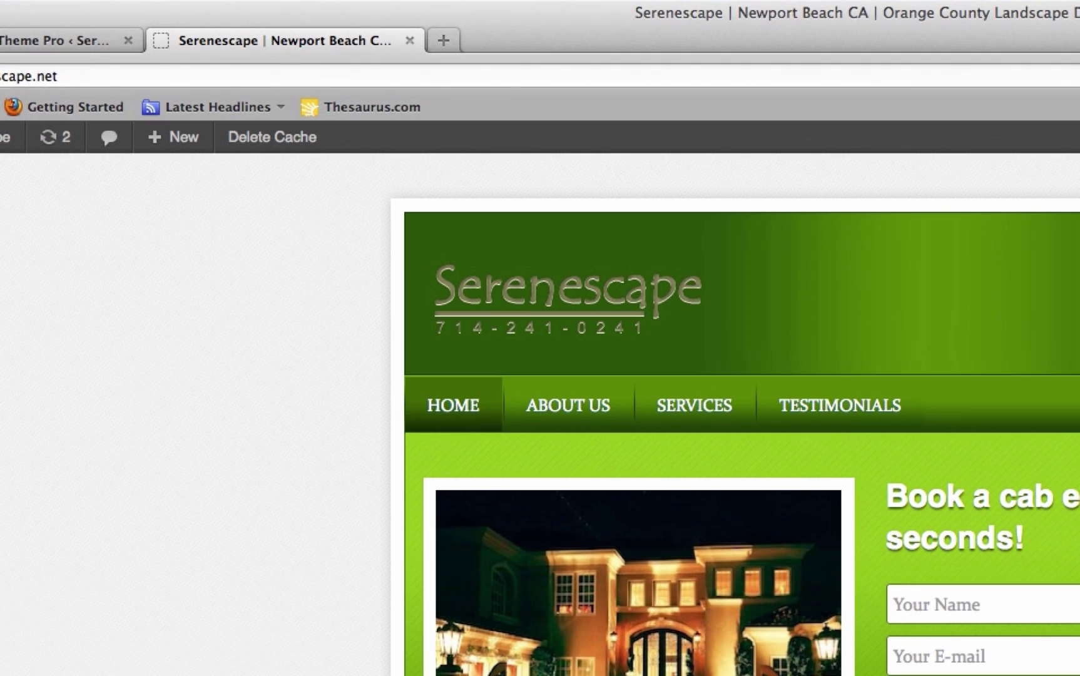
{"action": "left_click", "coordinate": [90, 48]}
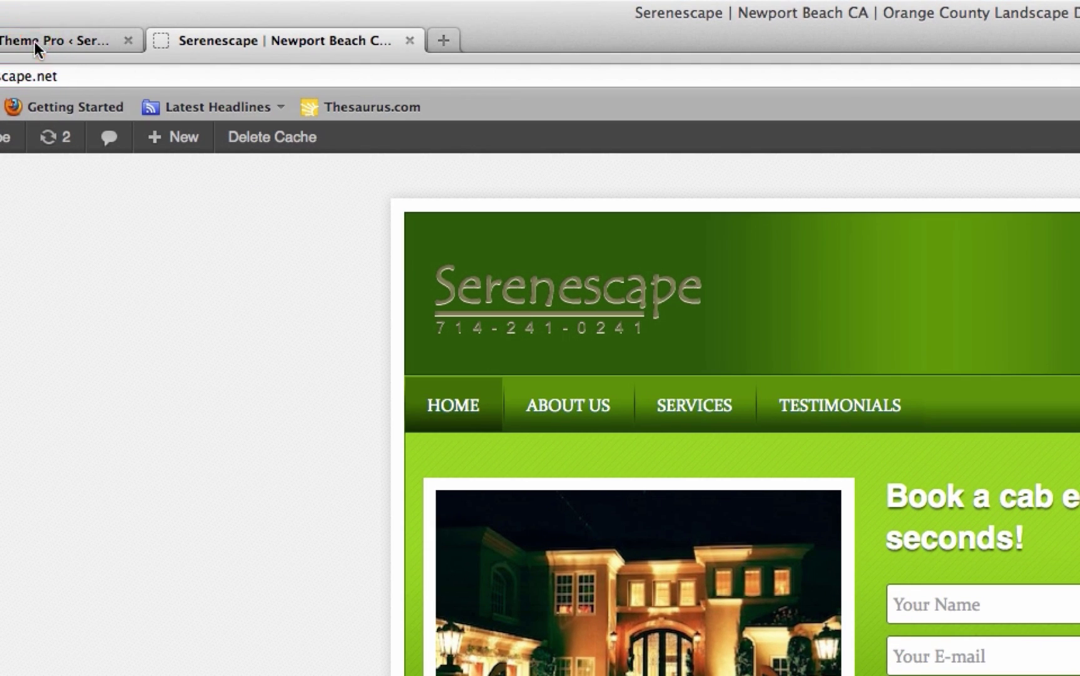
{"action": "left_click", "coordinate": [34, 42]}
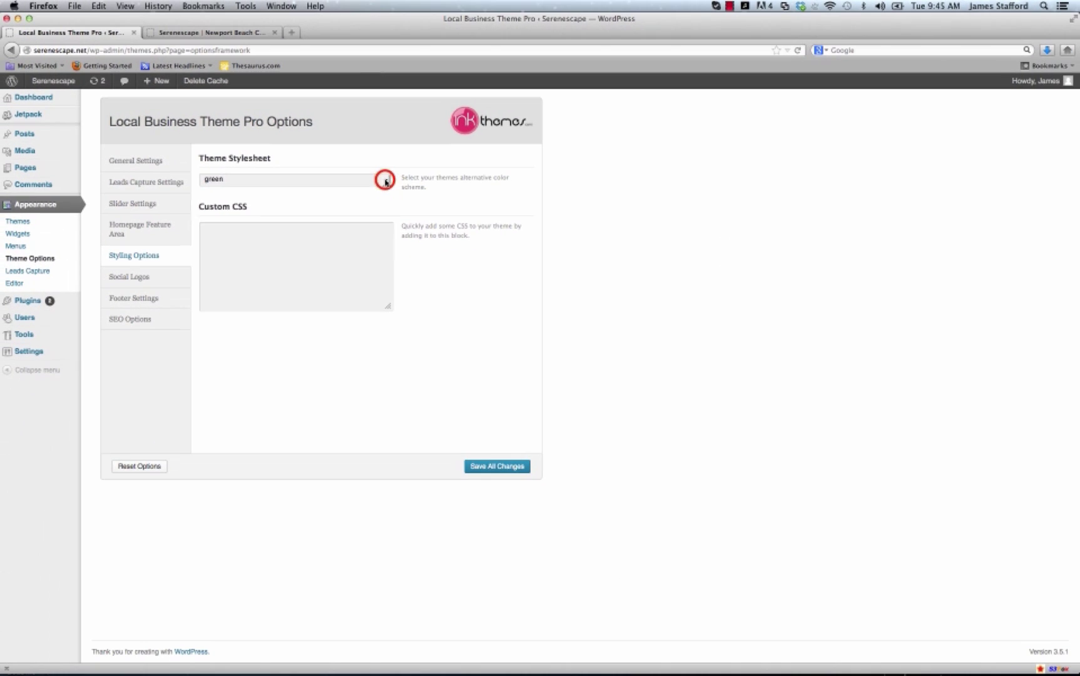
Confirm green in the colour scheme list, then review the Social Logos settings.
{"action": "left_click", "coordinate": [491, 247]}
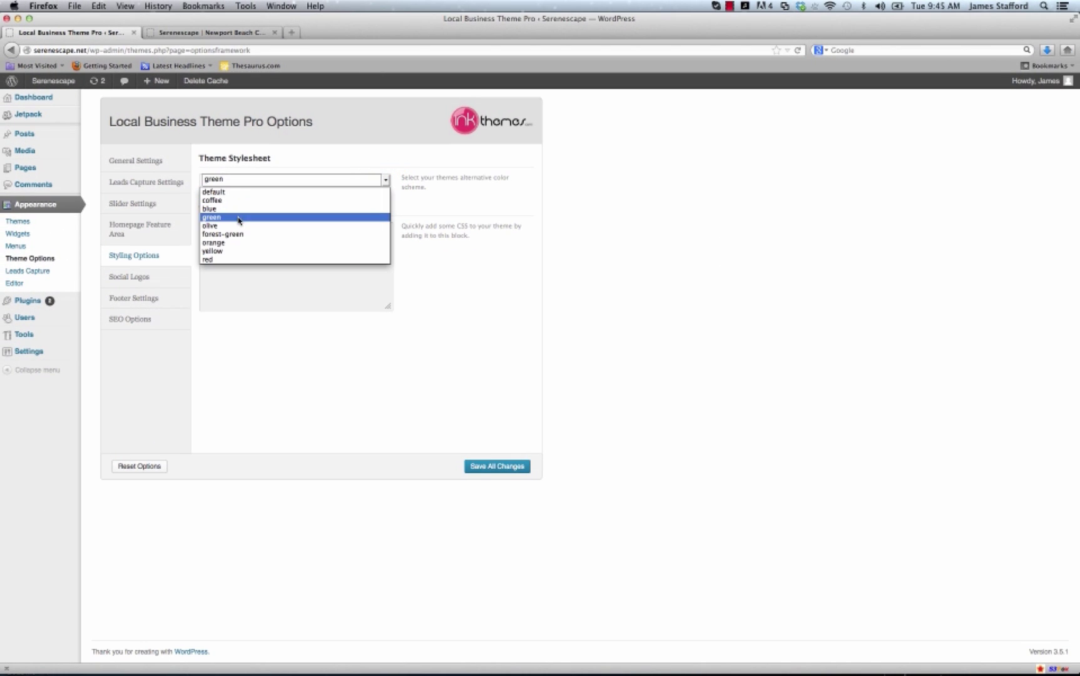
{"action": "left_click", "coordinate": [641, 174]}
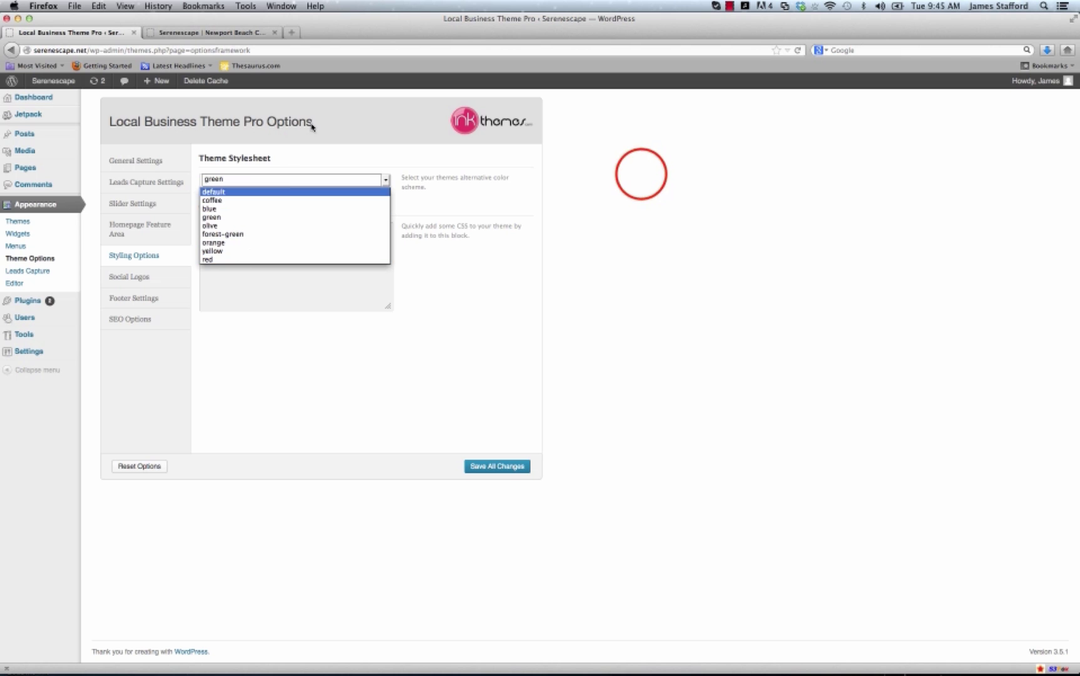
{"action": "left_click", "coordinate": [149, 279]}
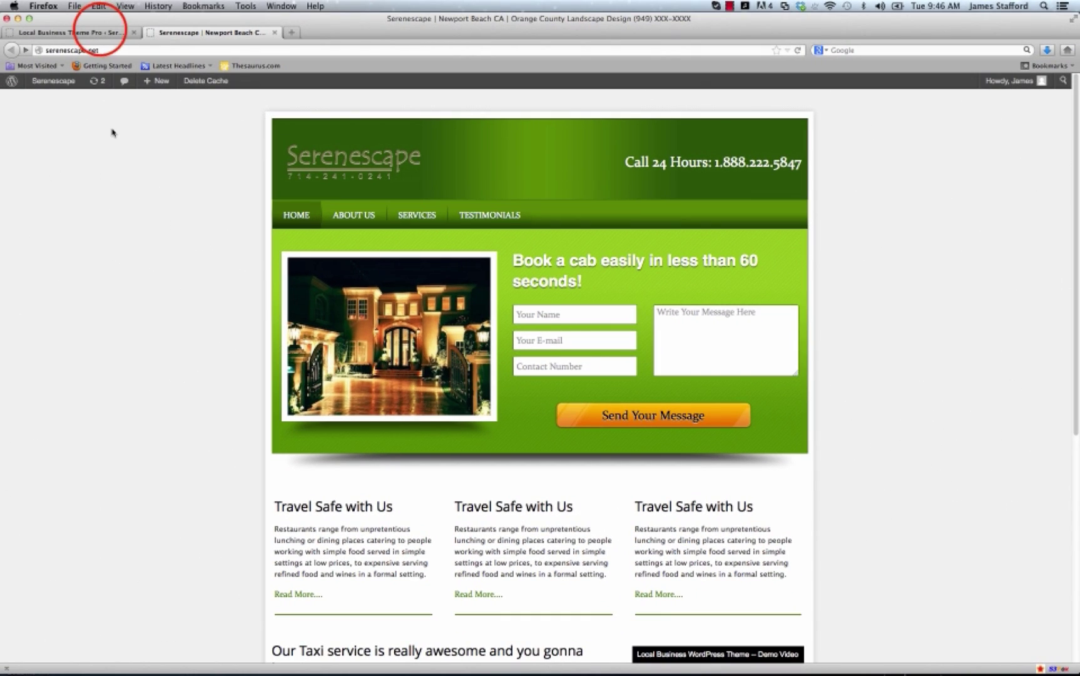
{"action": "left_click", "coordinate": [100, 31]}
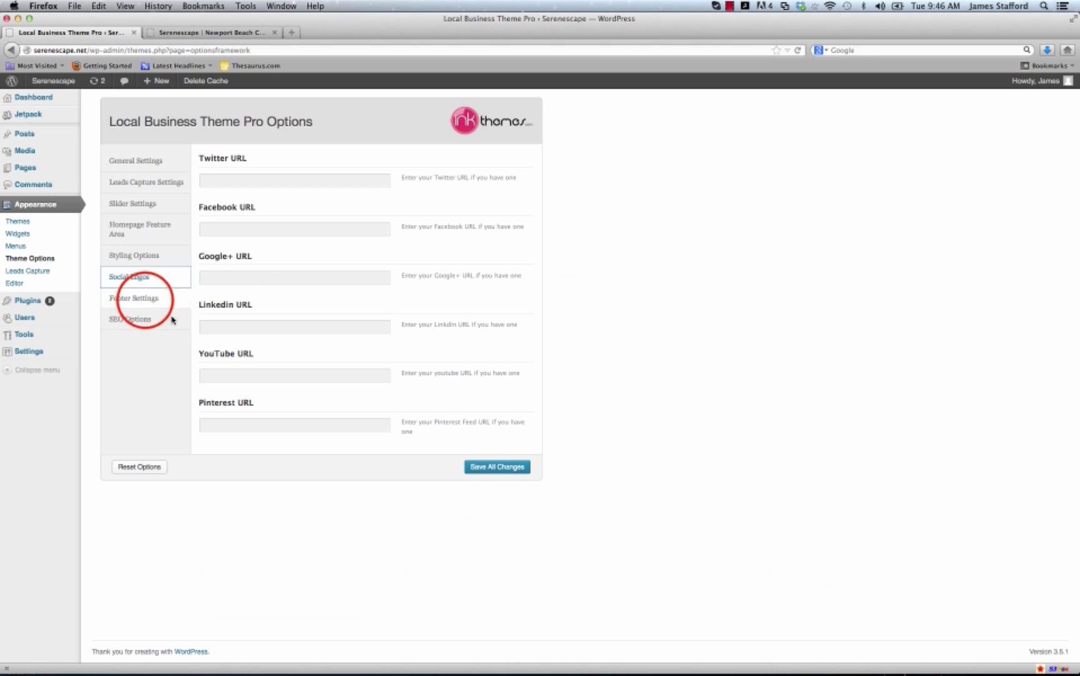
Compare the Footer Settings text with the live site's footer, then view SEO Options.
{"action": "left_click", "coordinate": [146, 297]}
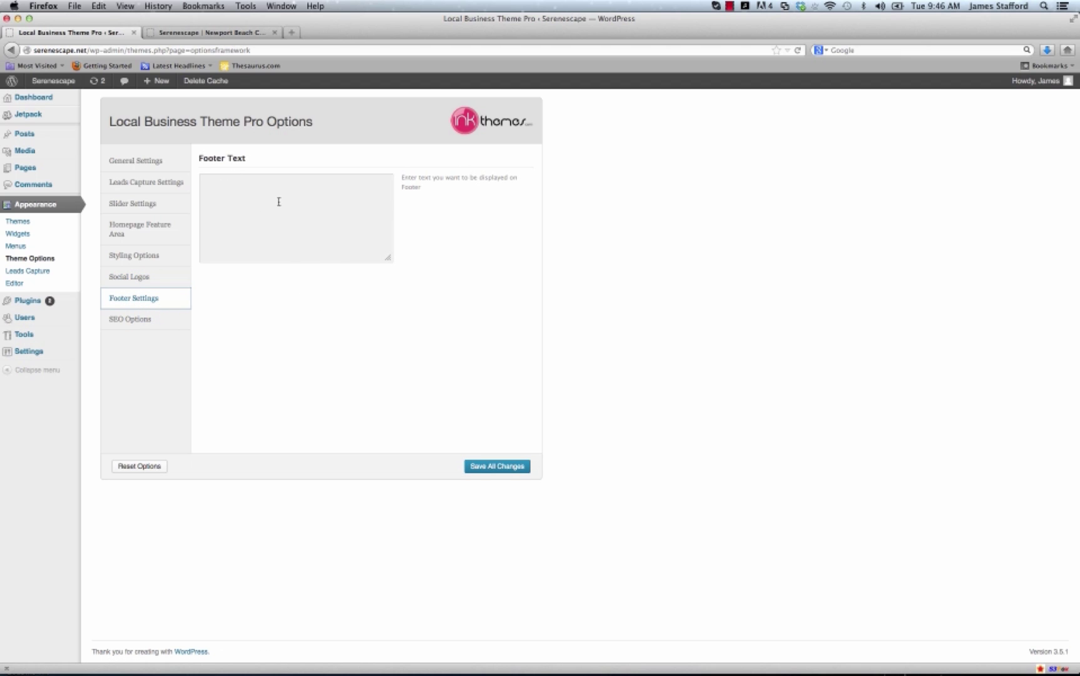
{"action": "left_click", "coordinate": [205, 32]}
{"action": "scroll", "coordinate": [279, 457], "scroll_direction": "down", "scroll_amount": 10}
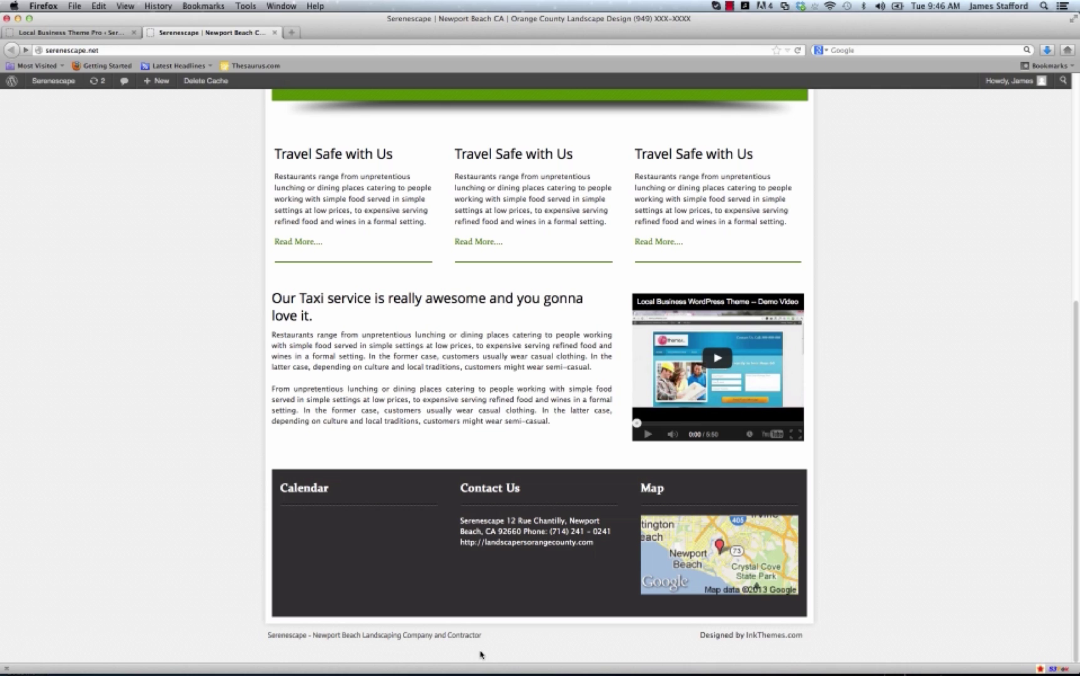
{"action": "left_click", "coordinate": [97, 31]}
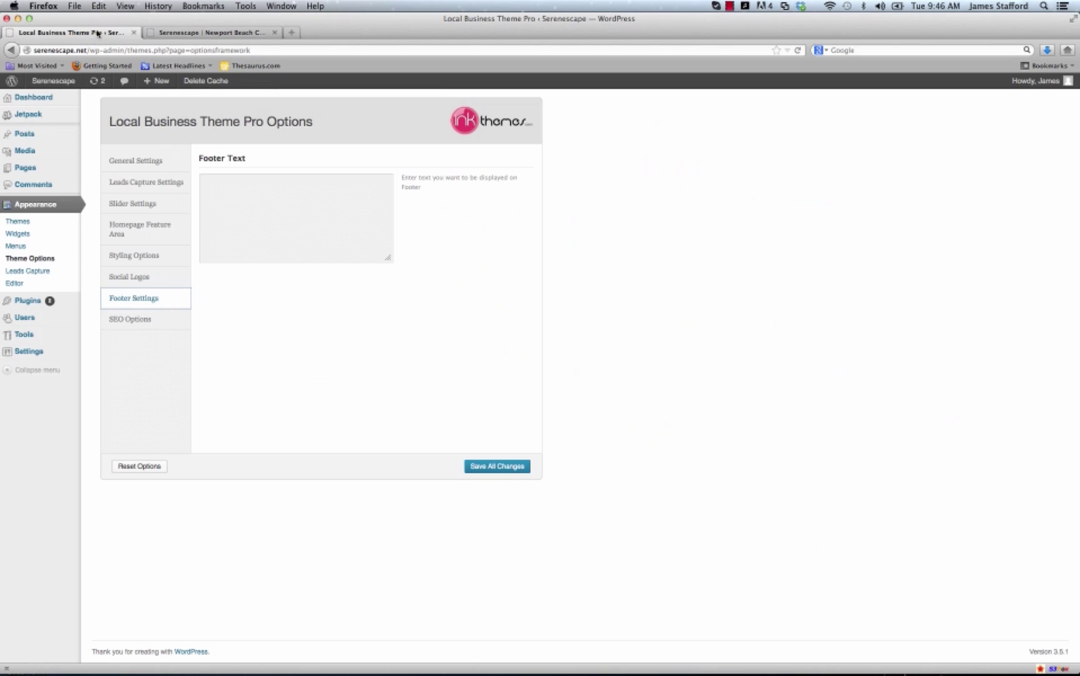
{"action": "left_click", "coordinate": [148, 319]}
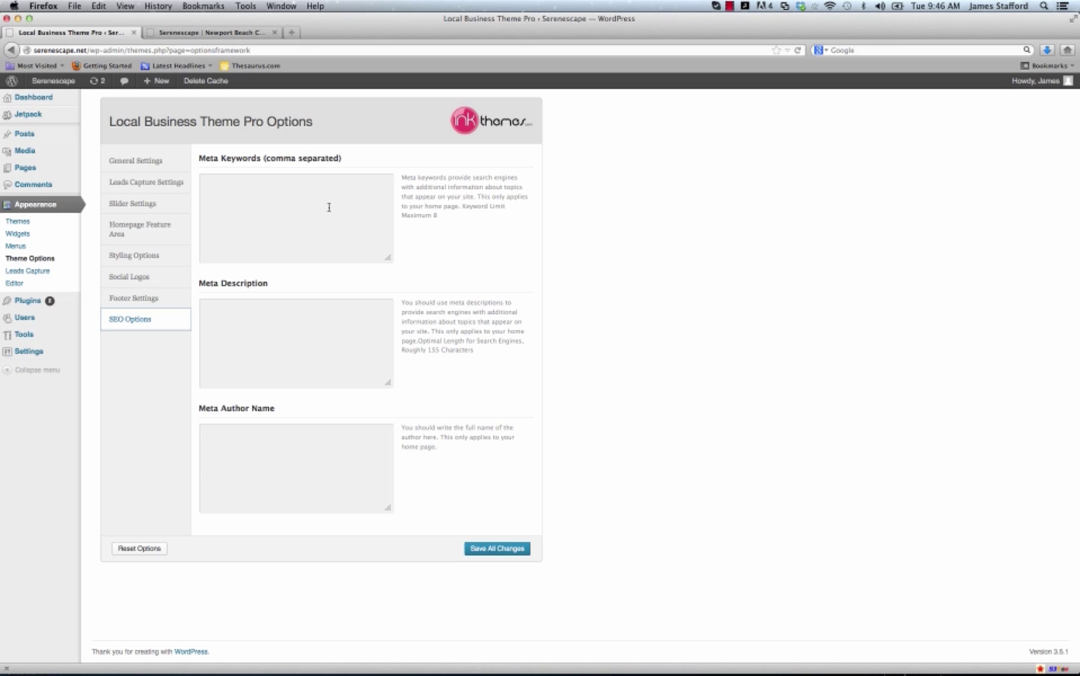
{"action": "left_click", "coordinate": [291, 32]}
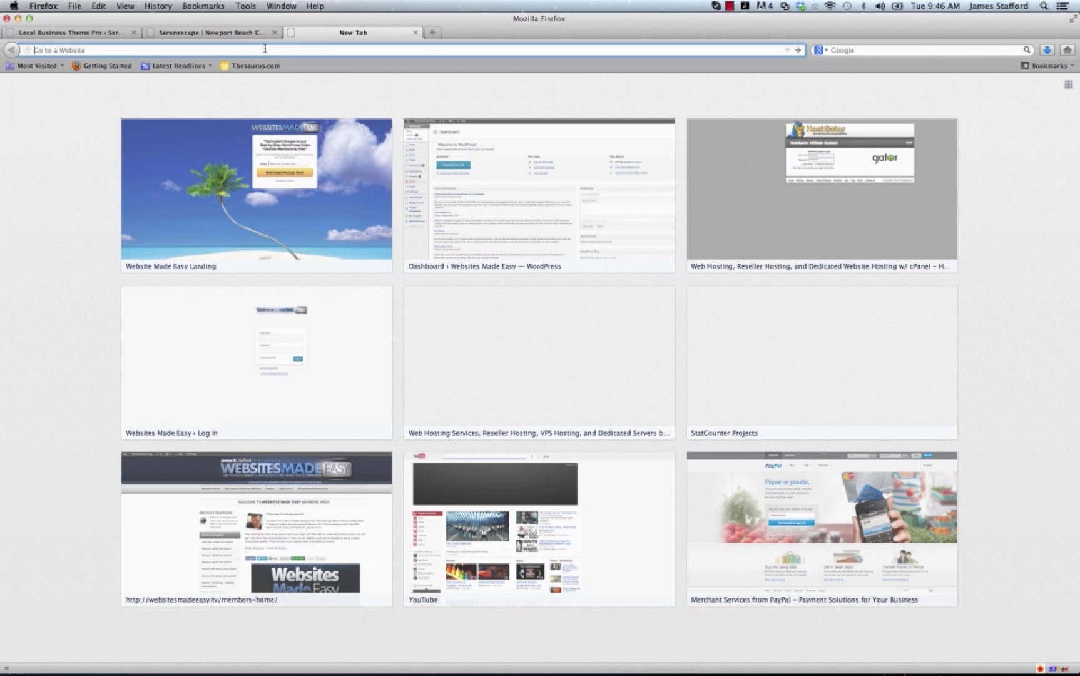
Focus the Google search box in the new tab, then go back to the theme's SEO Options.
{"action": "left_click", "coordinate": [897, 51]}
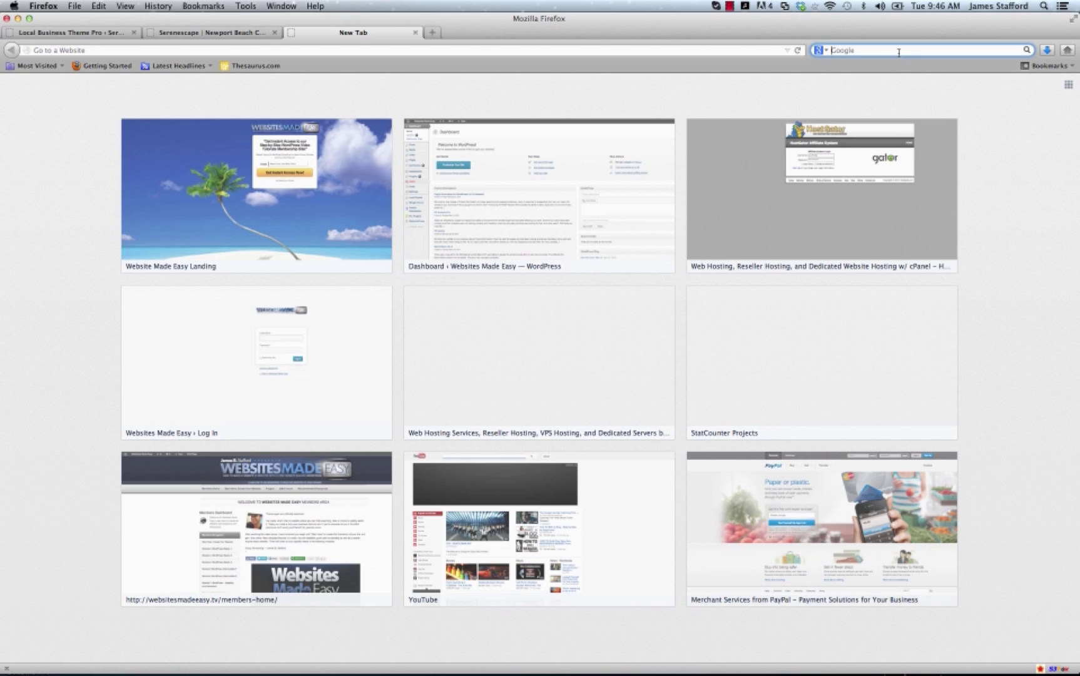
{"action": "left_click", "coordinate": [92, 33]}
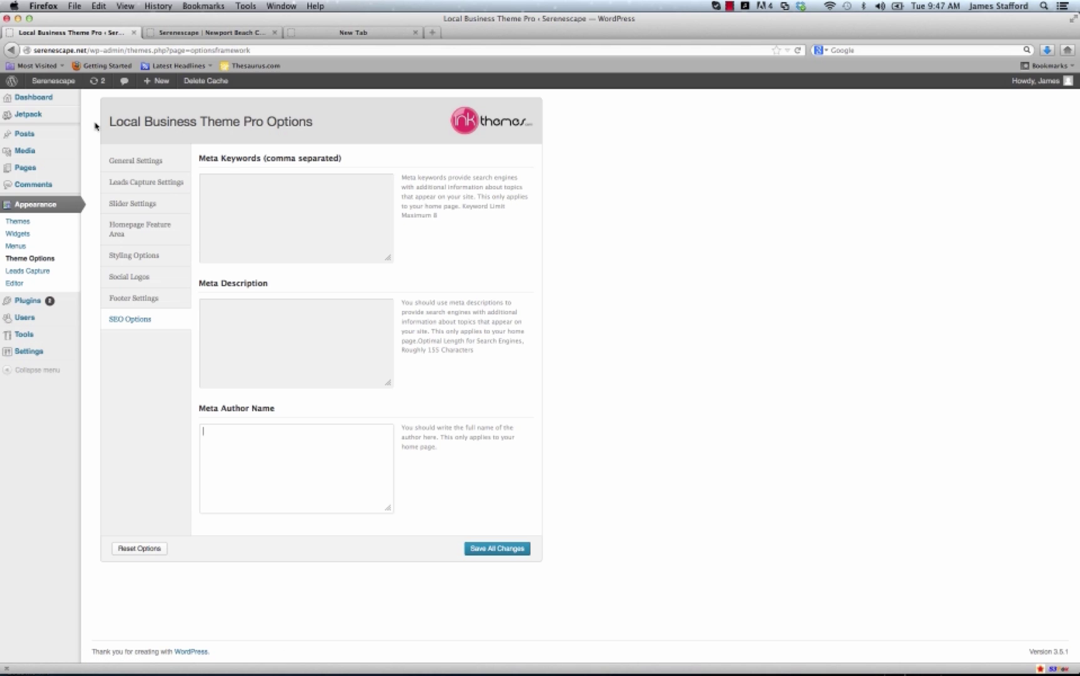
Scroll through the green Serenescape homepage, past the booking form and feature columns to the footer, and back.
{"action": "mouse_move", "coordinate": [63, 80]}
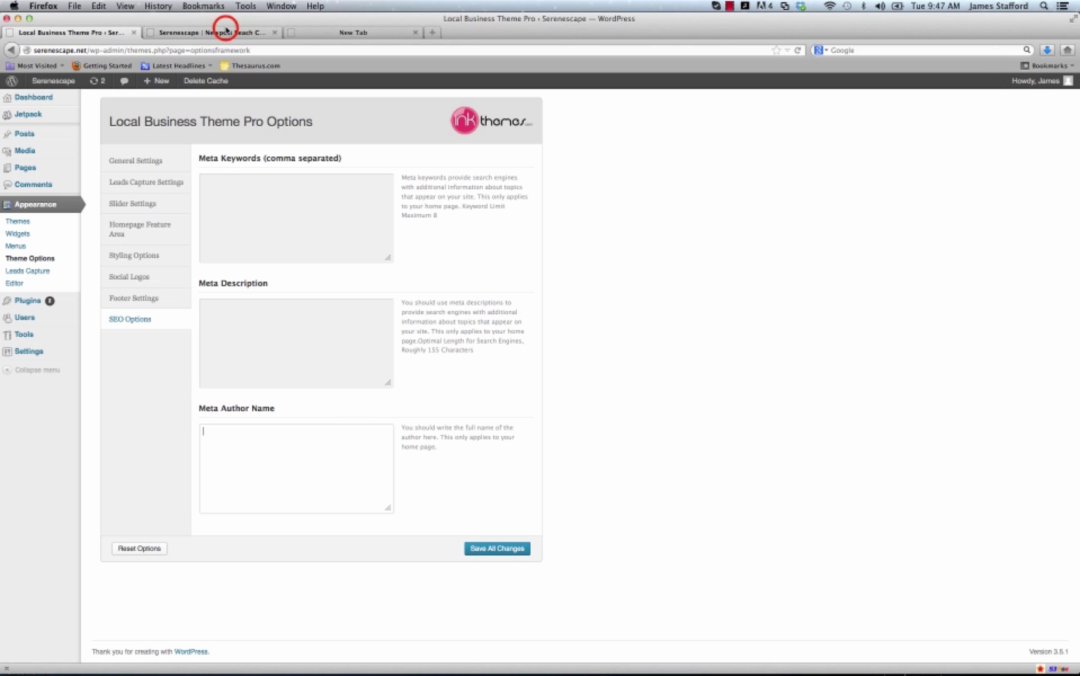
{"action": "left_click", "coordinate": [227, 32]}
{"action": "scroll", "coordinate": [191, 313], "scroll_direction": "up", "scroll_amount": 5}
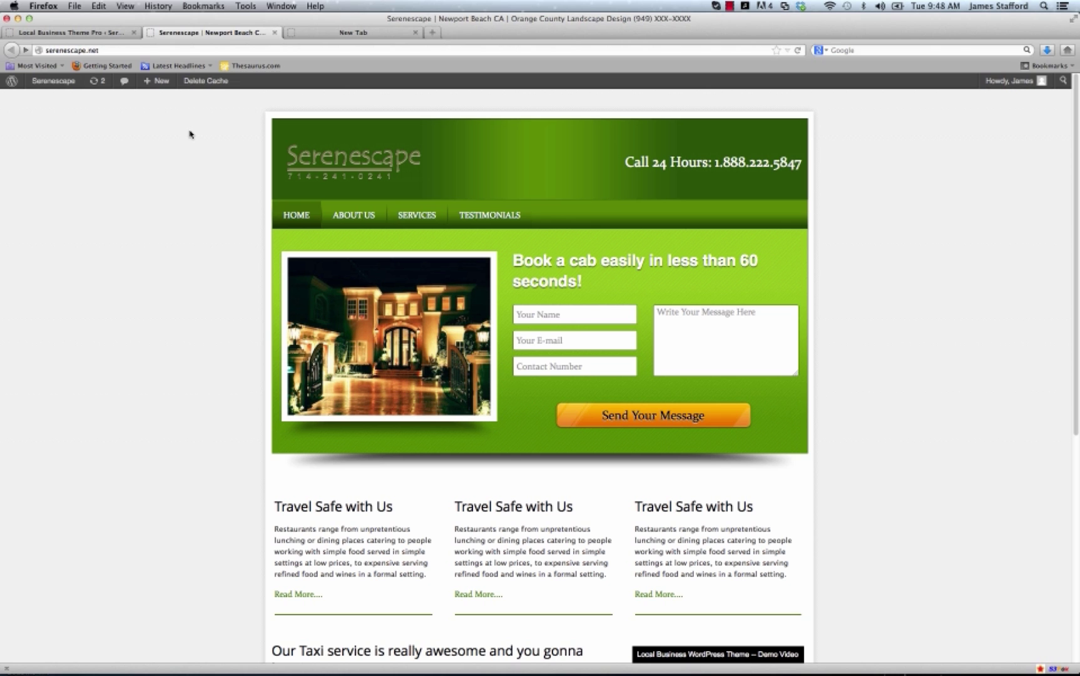
{"action": "scroll", "coordinate": [171, 217], "scroll_direction": "down", "scroll_amount": 5}
{"action": "scroll", "coordinate": [171, 218], "scroll_direction": "down", "scroll_amount": 3}
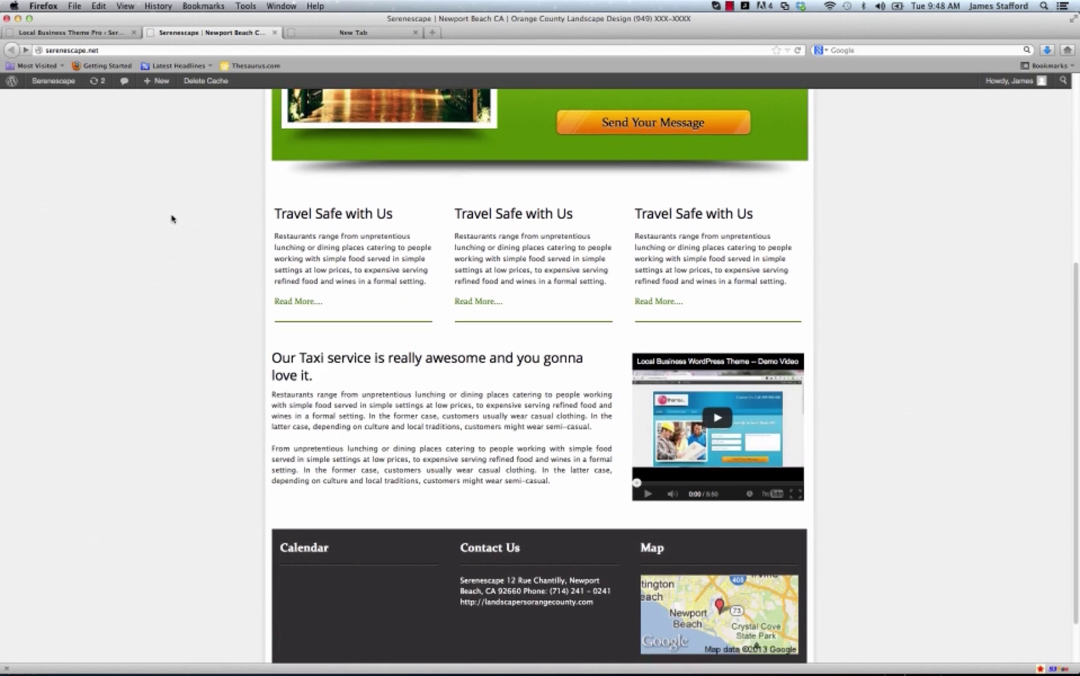
{"action": "scroll", "coordinate": [171, 218], "scroll_direction": "up", "scroll_amount": 8}
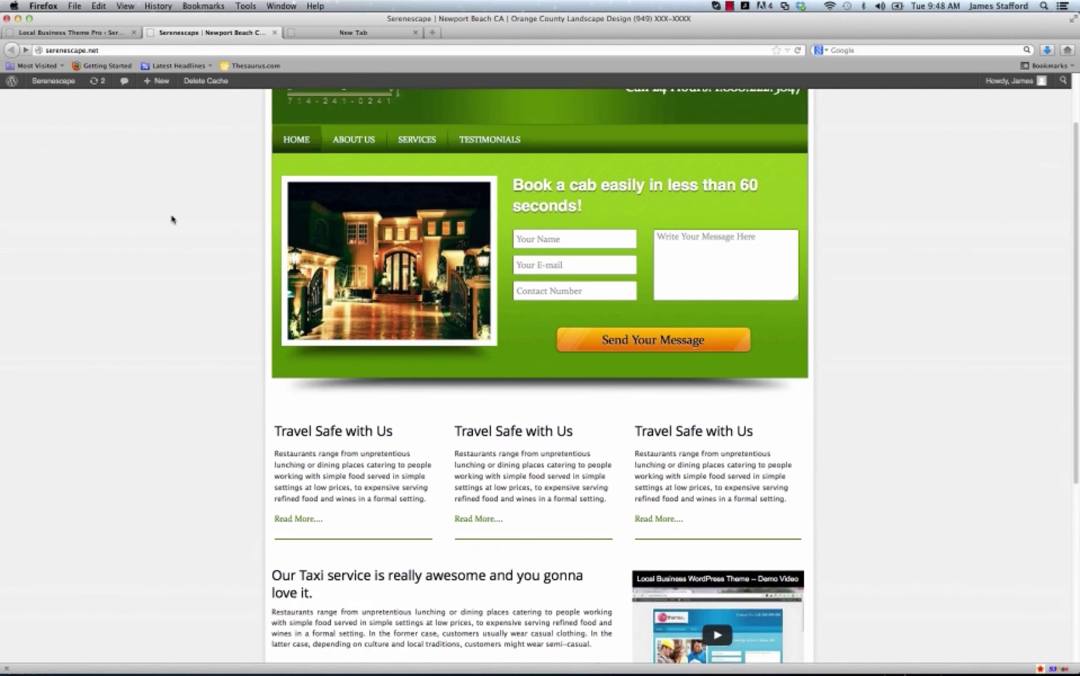